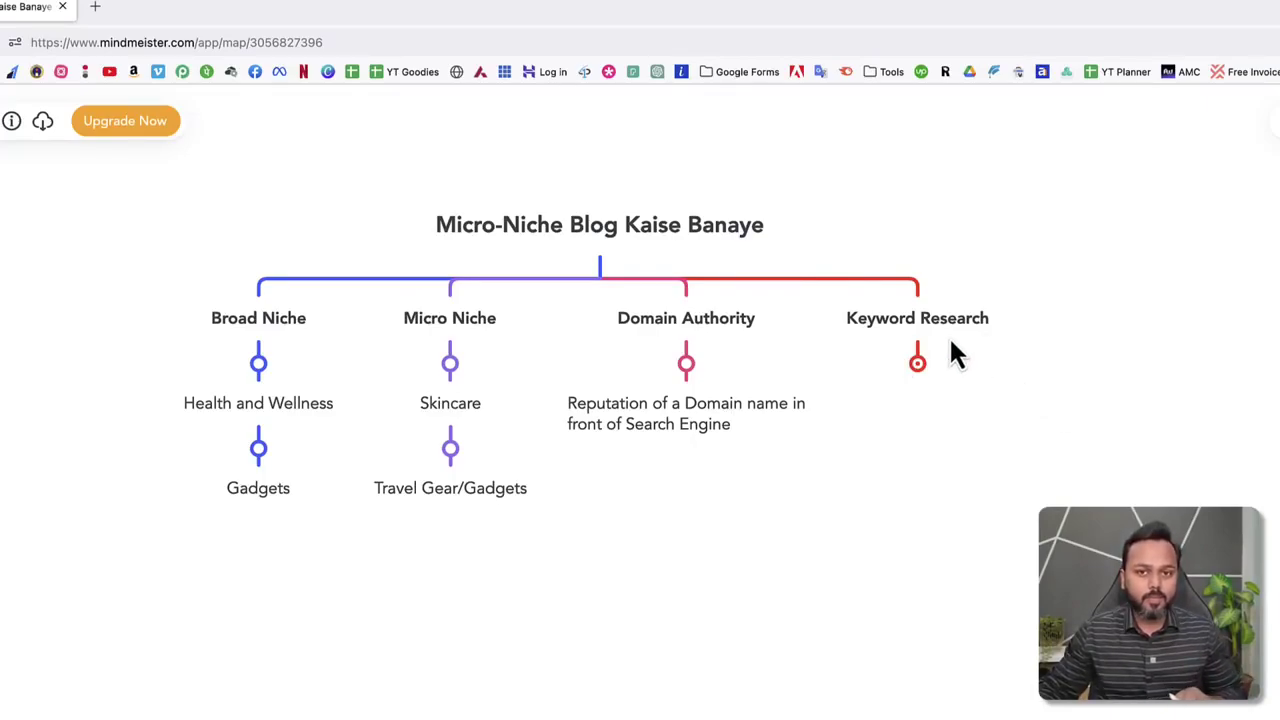
Open Google in a new tab with a suggested past query, then return to the MindMeister mind map.
click(95, 7)
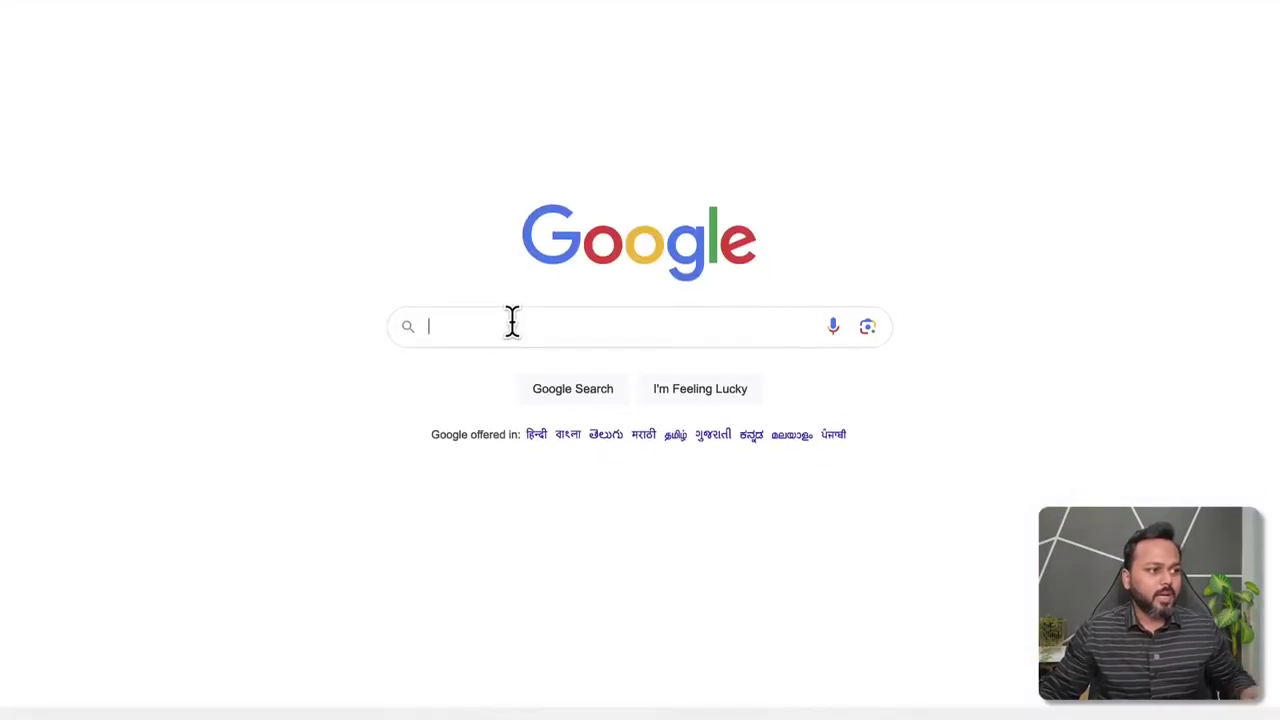
text(ho)
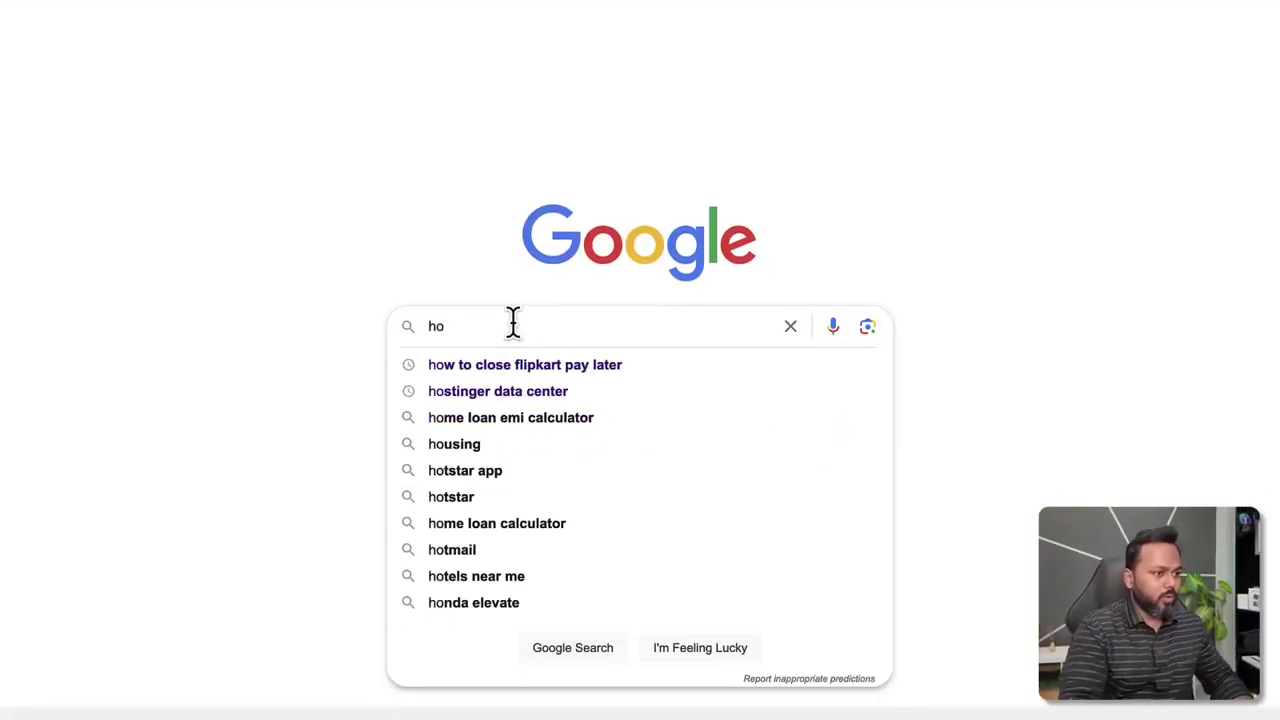
key(Down)
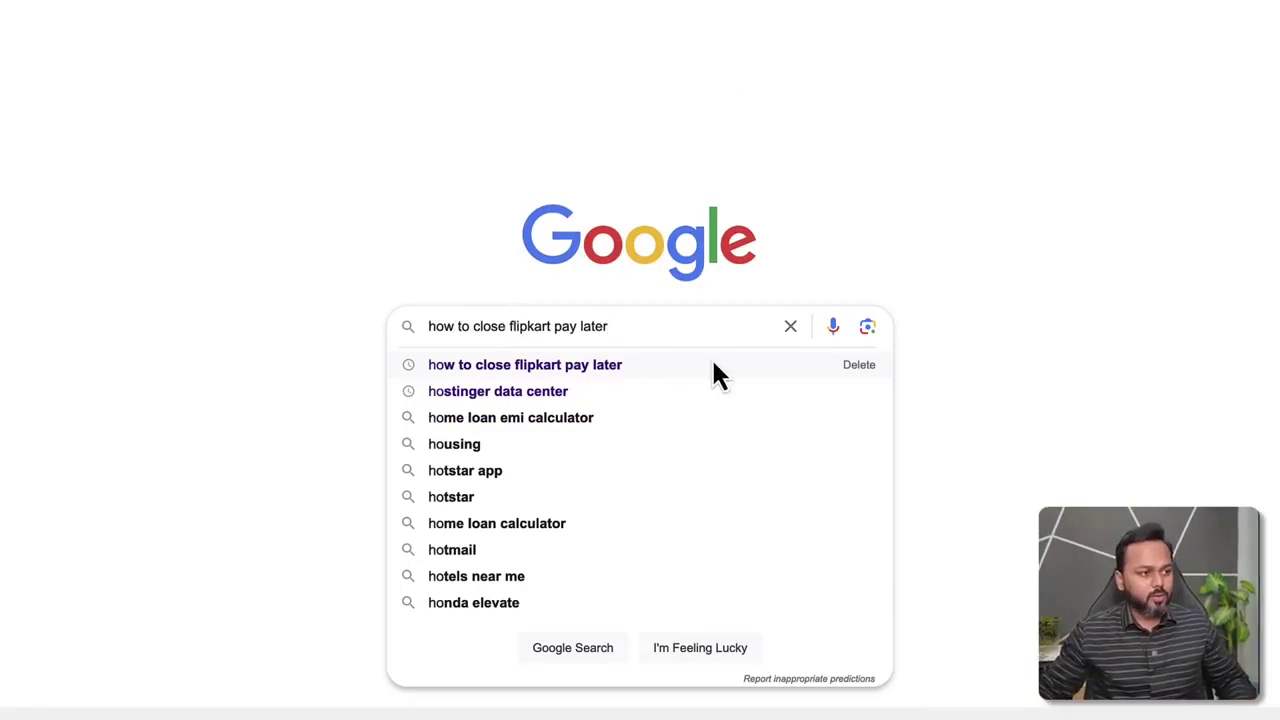
drag(643, 331, 409, 333)
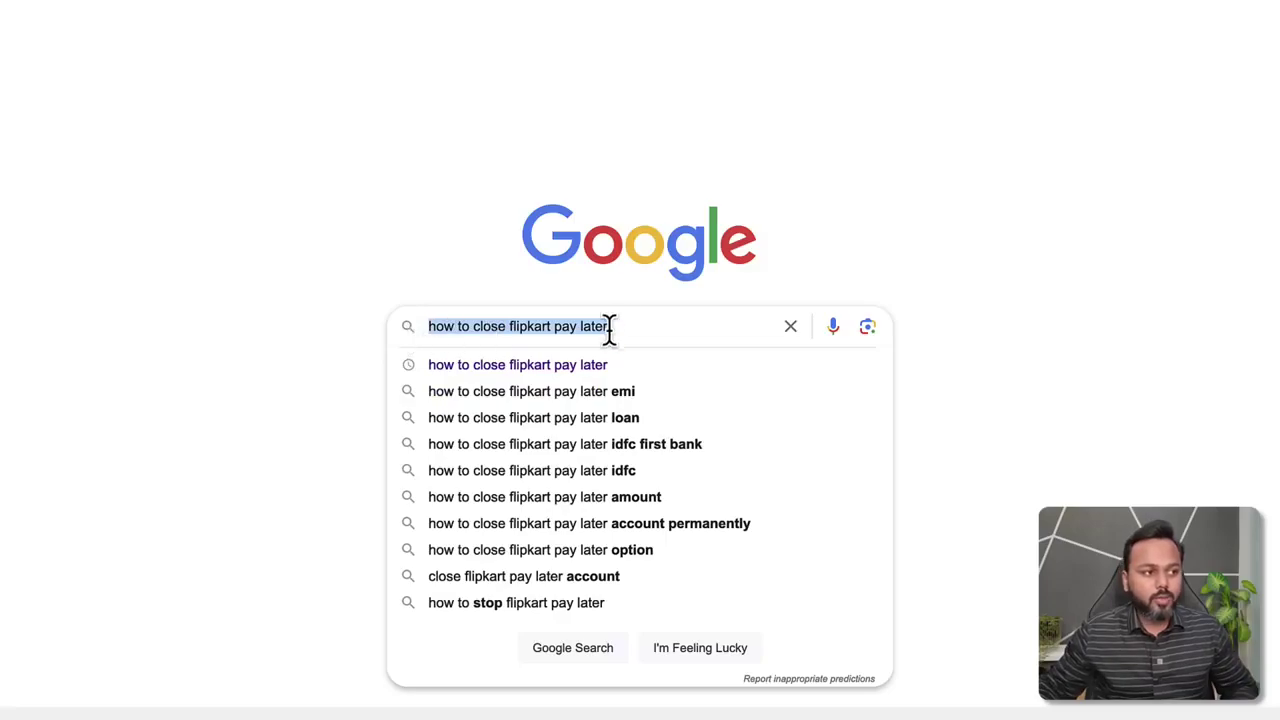
drag(618, 326, 404, 321)
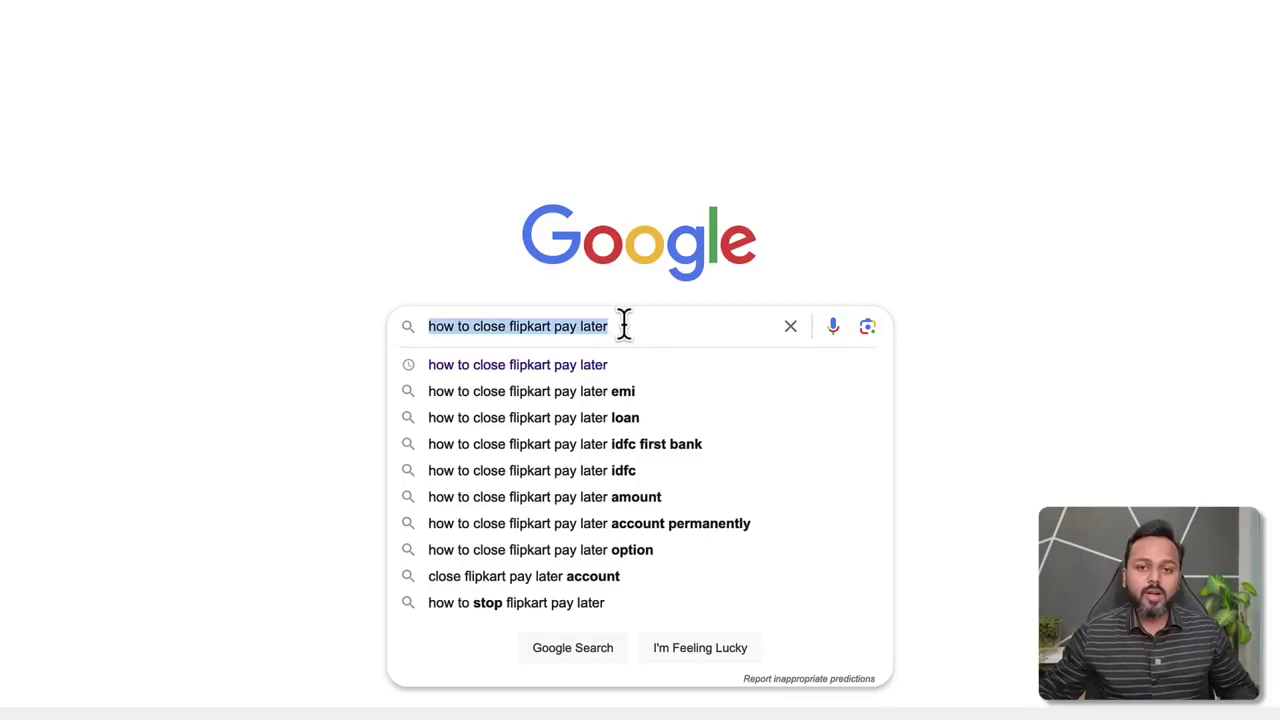
click(225, 3)
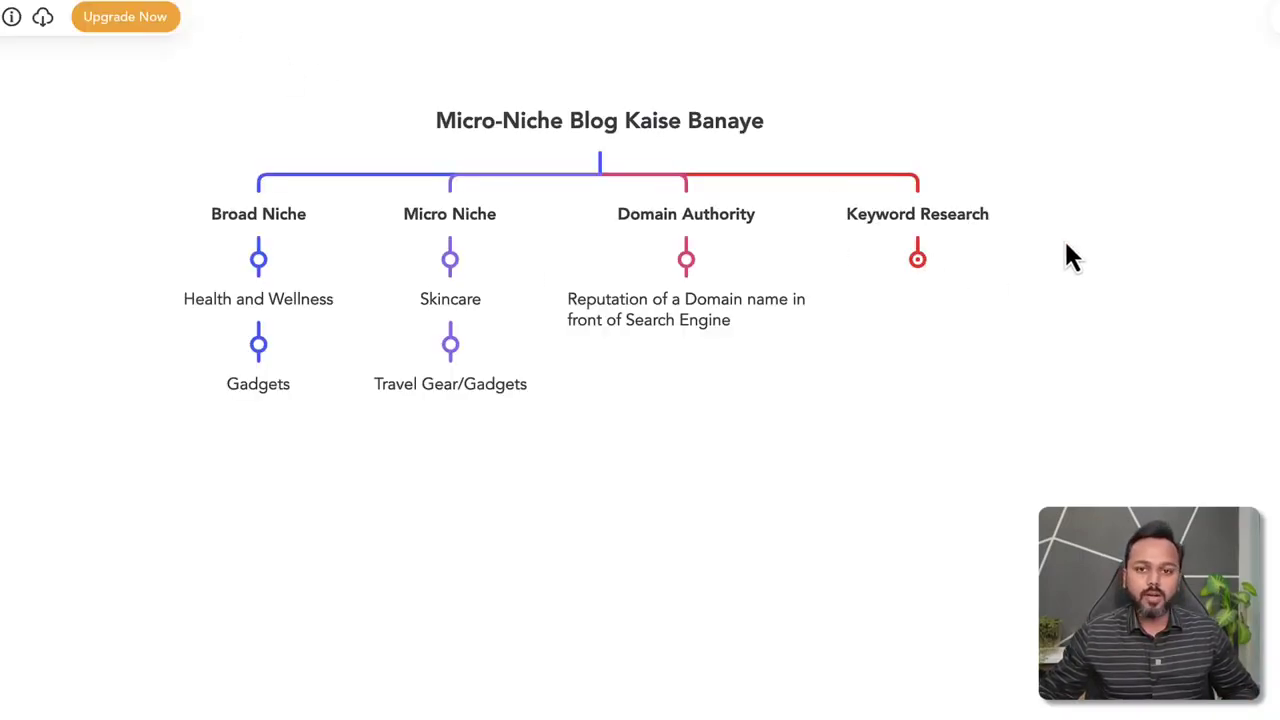
Expand the Keyword Research branch to reveal its note about using a keyword research tool.
click(918, 261)
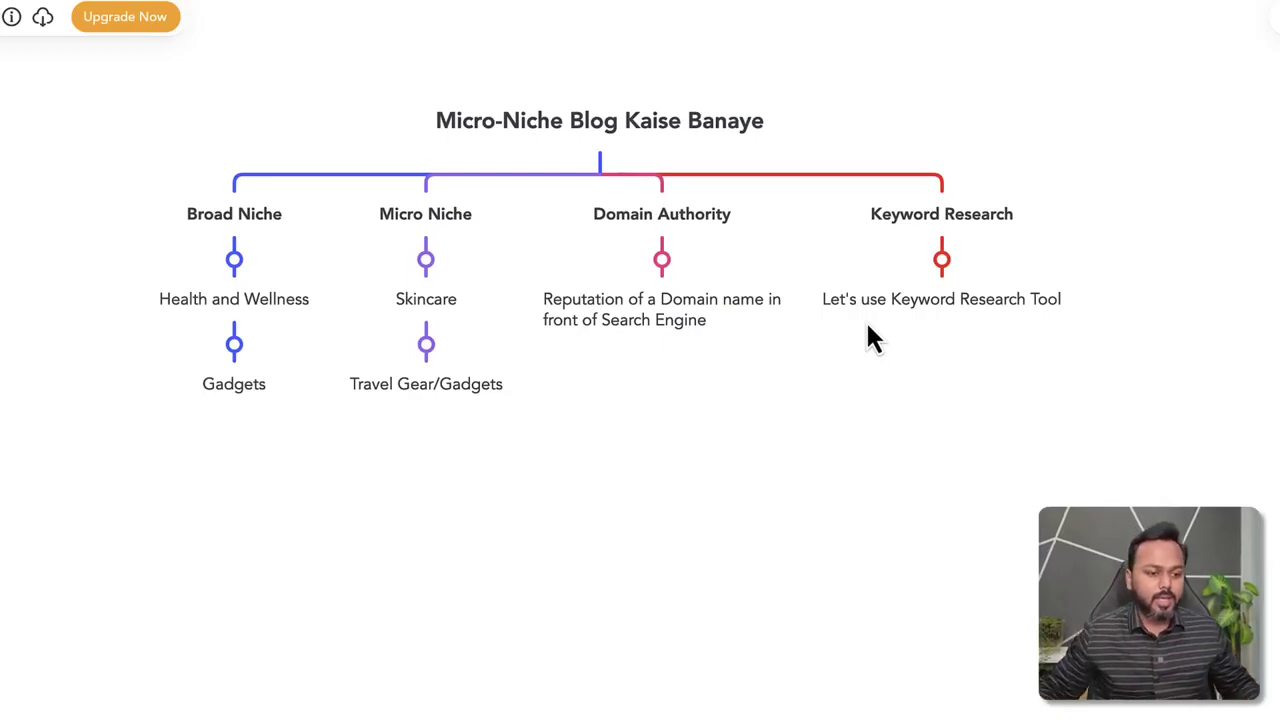
Bring the Micro Niche Ideas spreadsheet forward in Numbers.
click(900, 693)
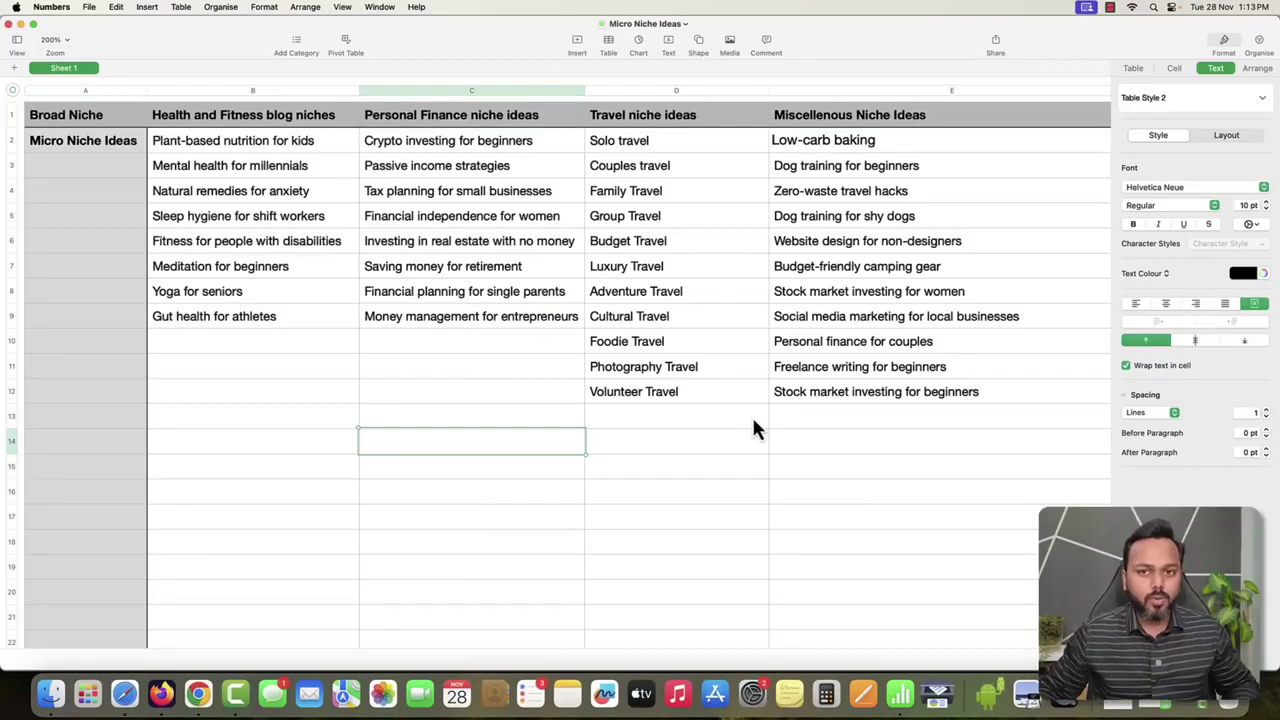
click(92, 116)
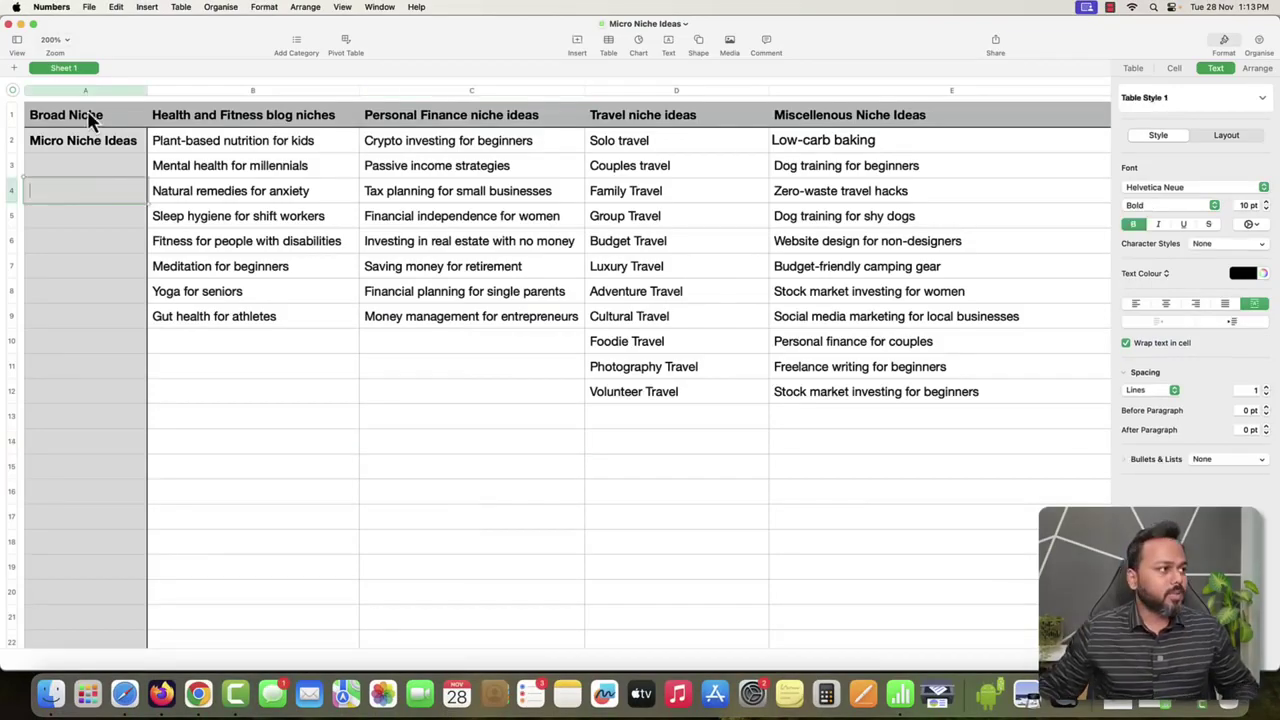
click(193, 121)
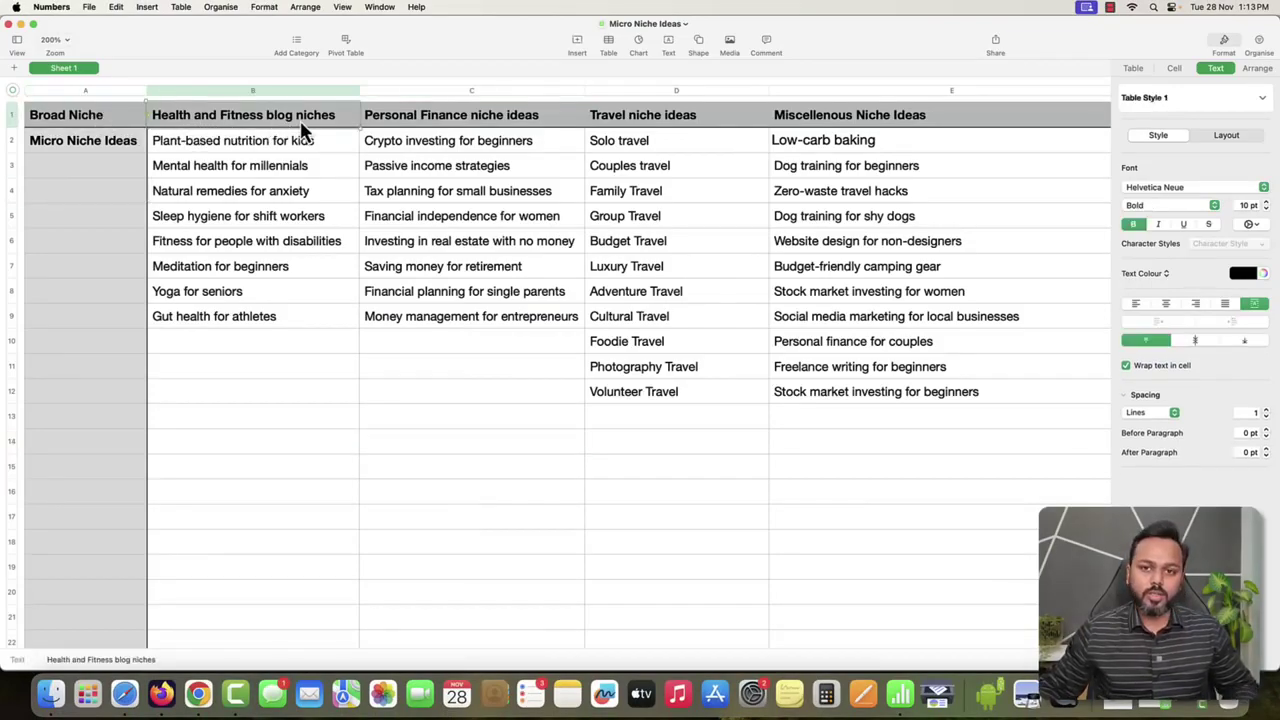
click(200, 150)
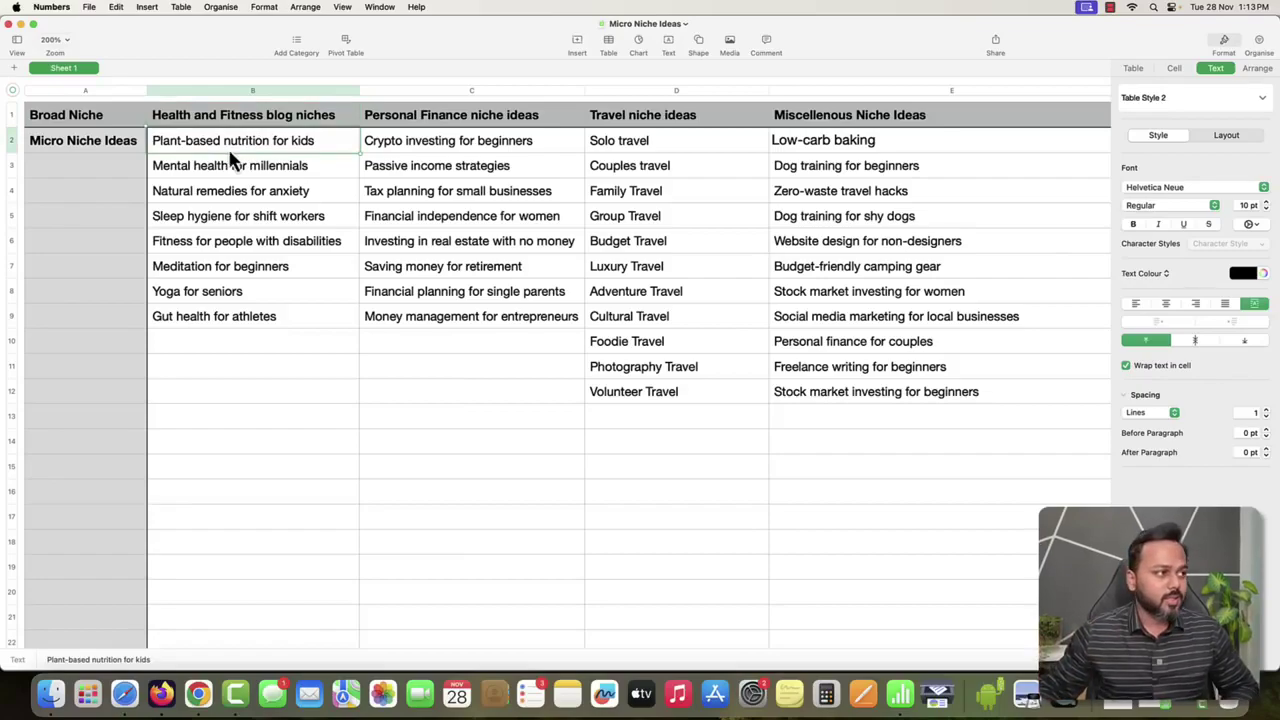
click(196, 178)
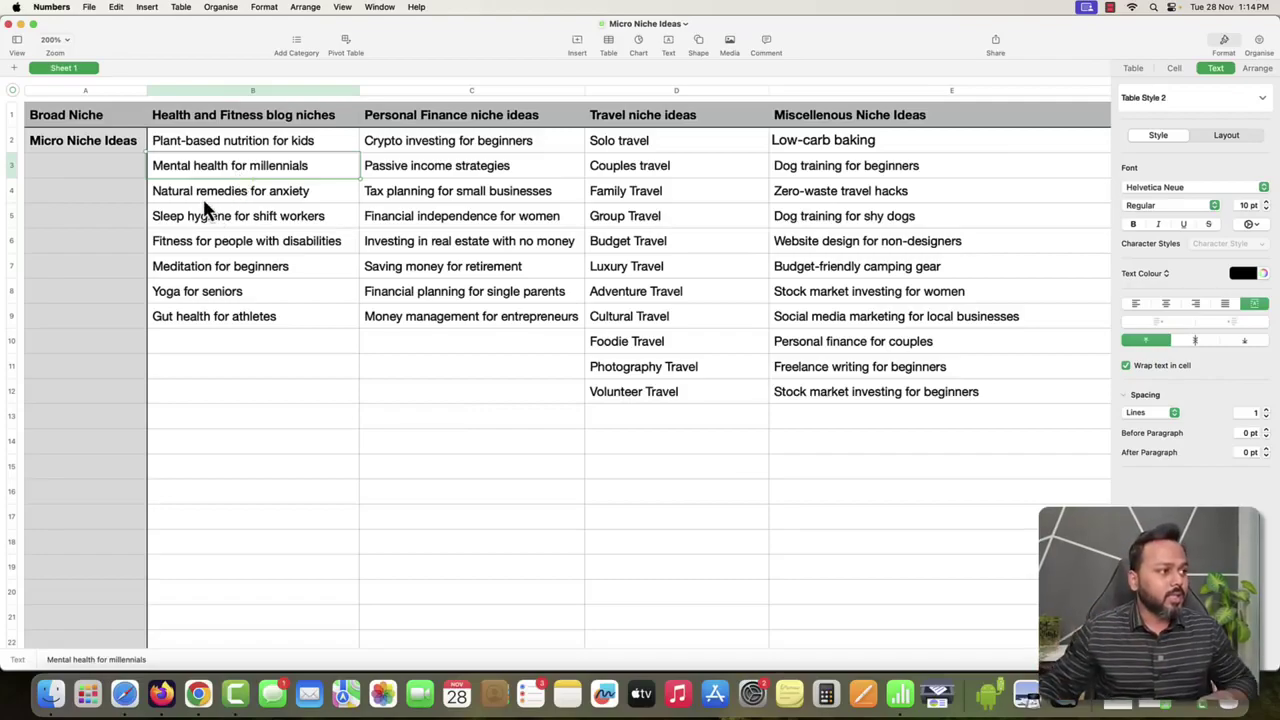
click(205, 201)
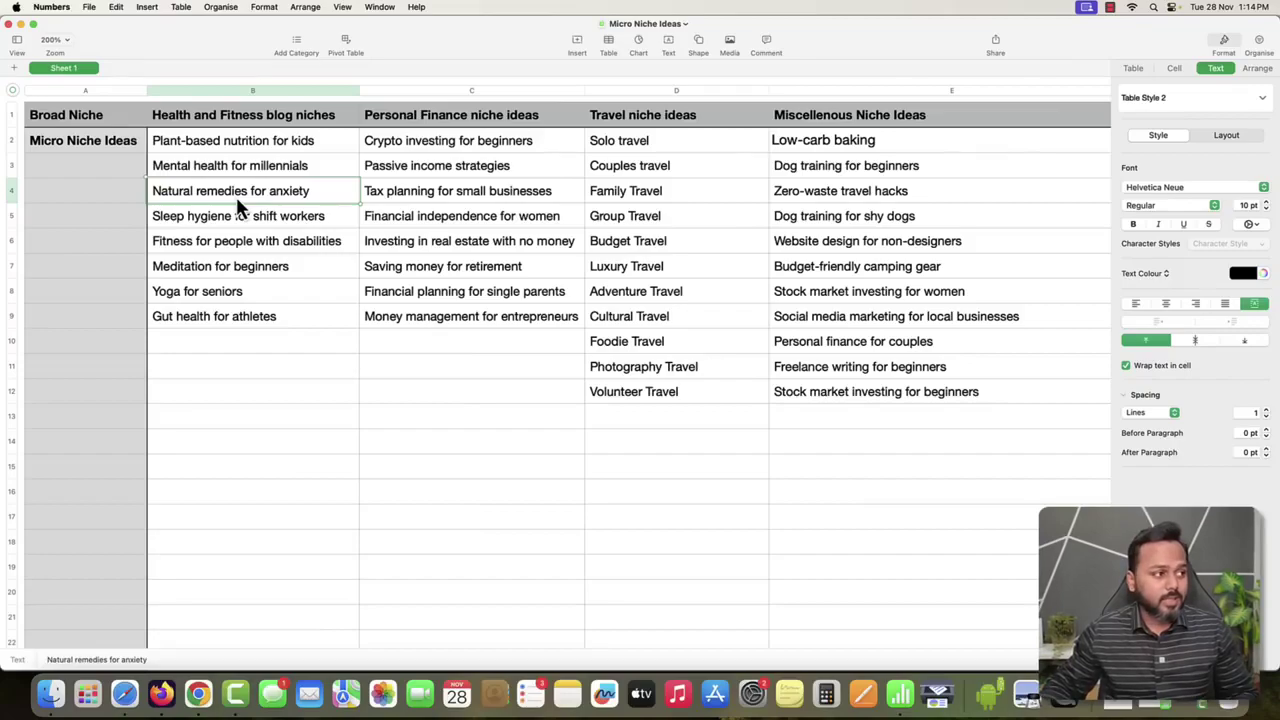
click(212, 225)
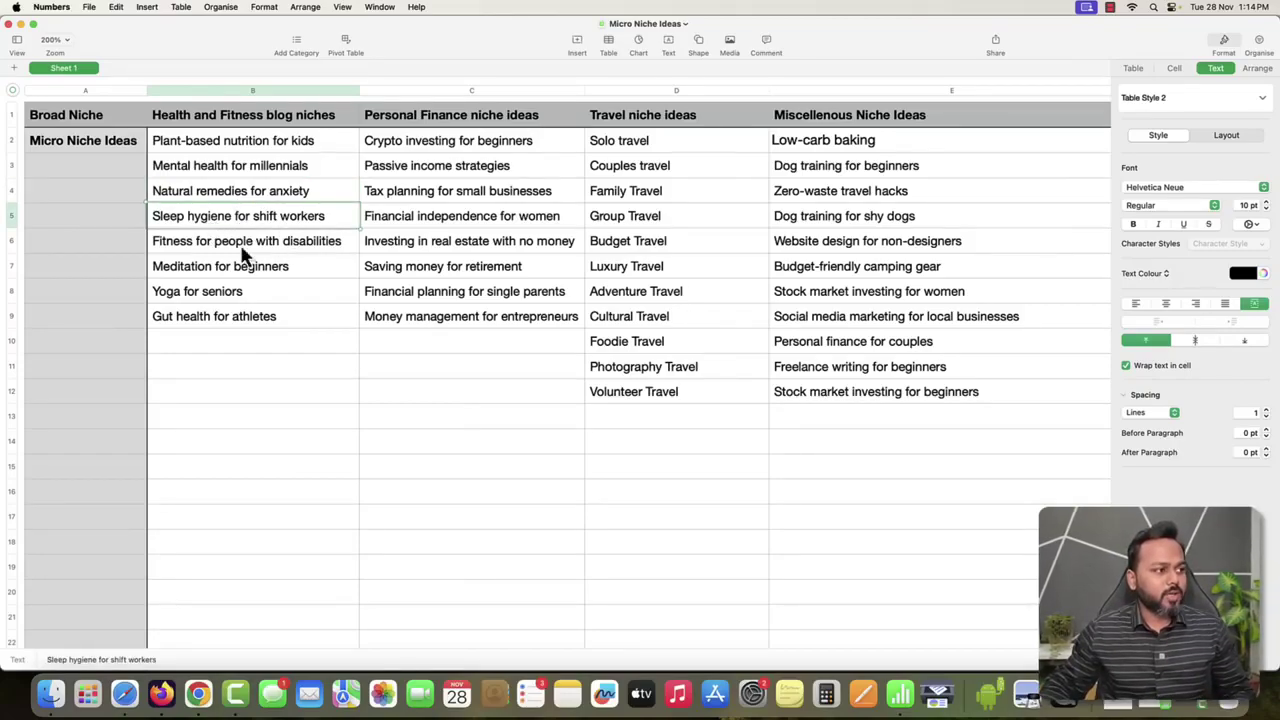
click(178, 249)
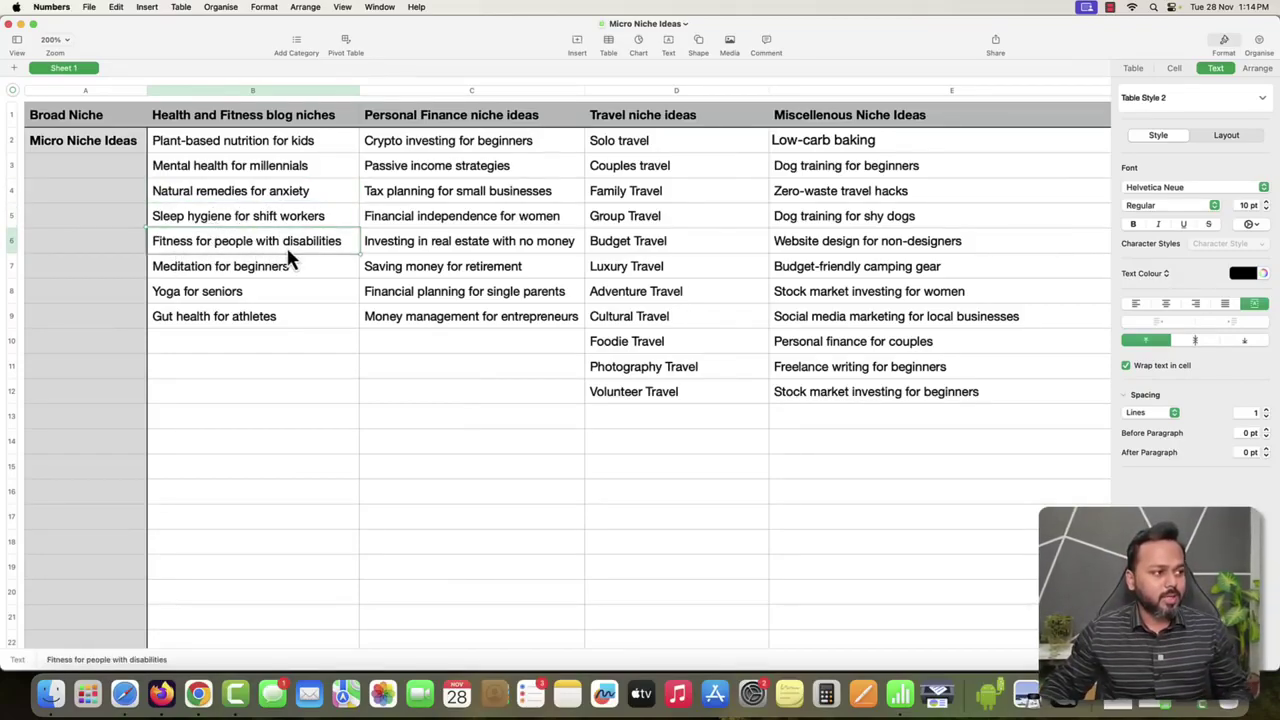
click(236, 272)
click(215, 298)
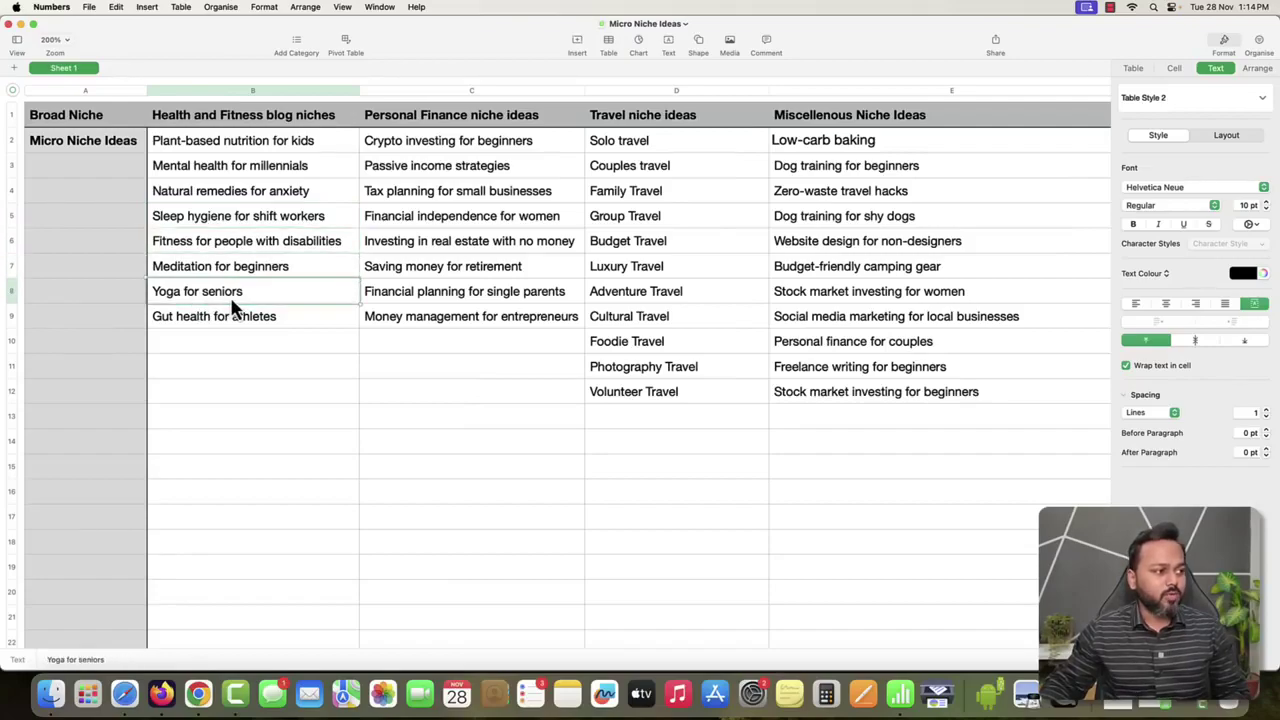
click(203, 318)
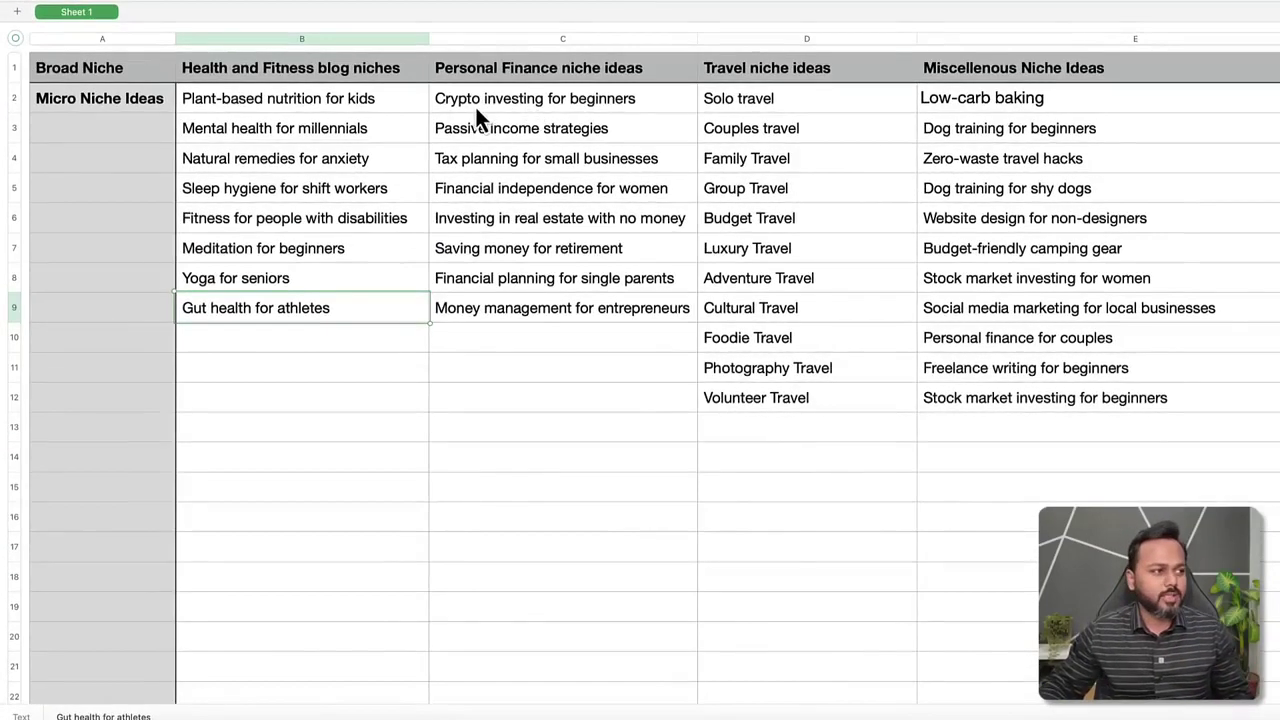
click(471, 104)
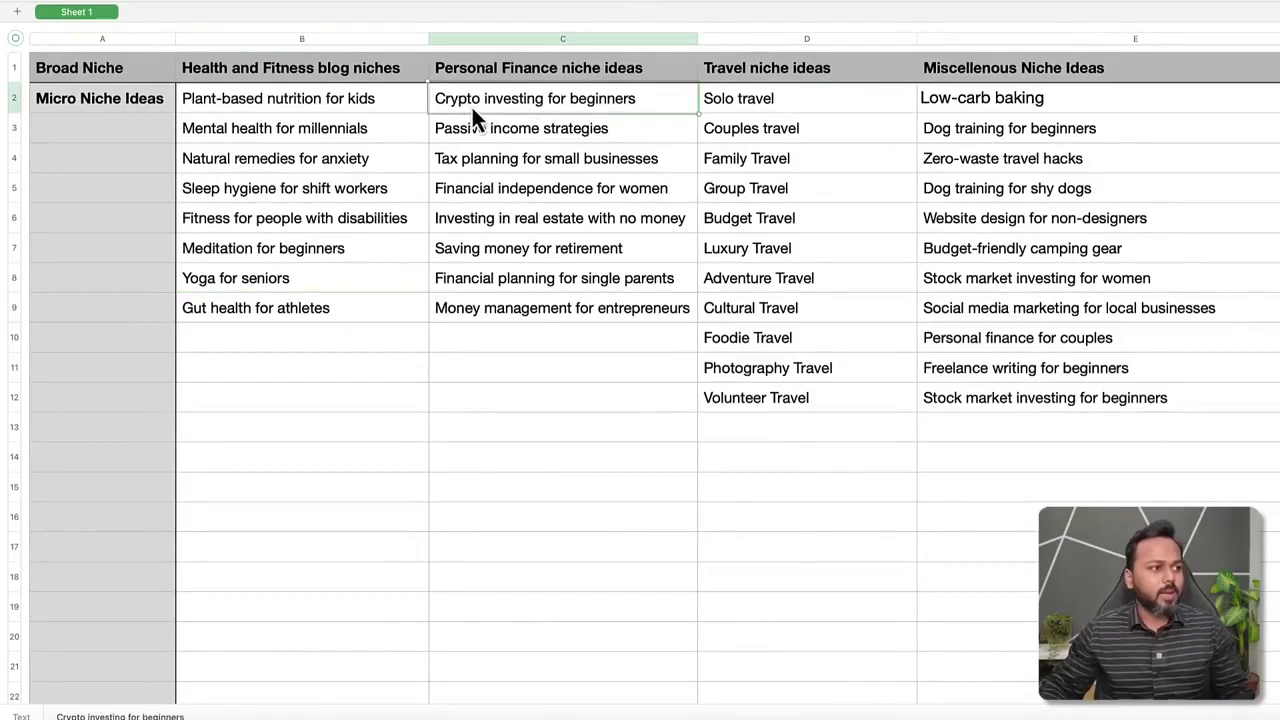
click(566, 142)
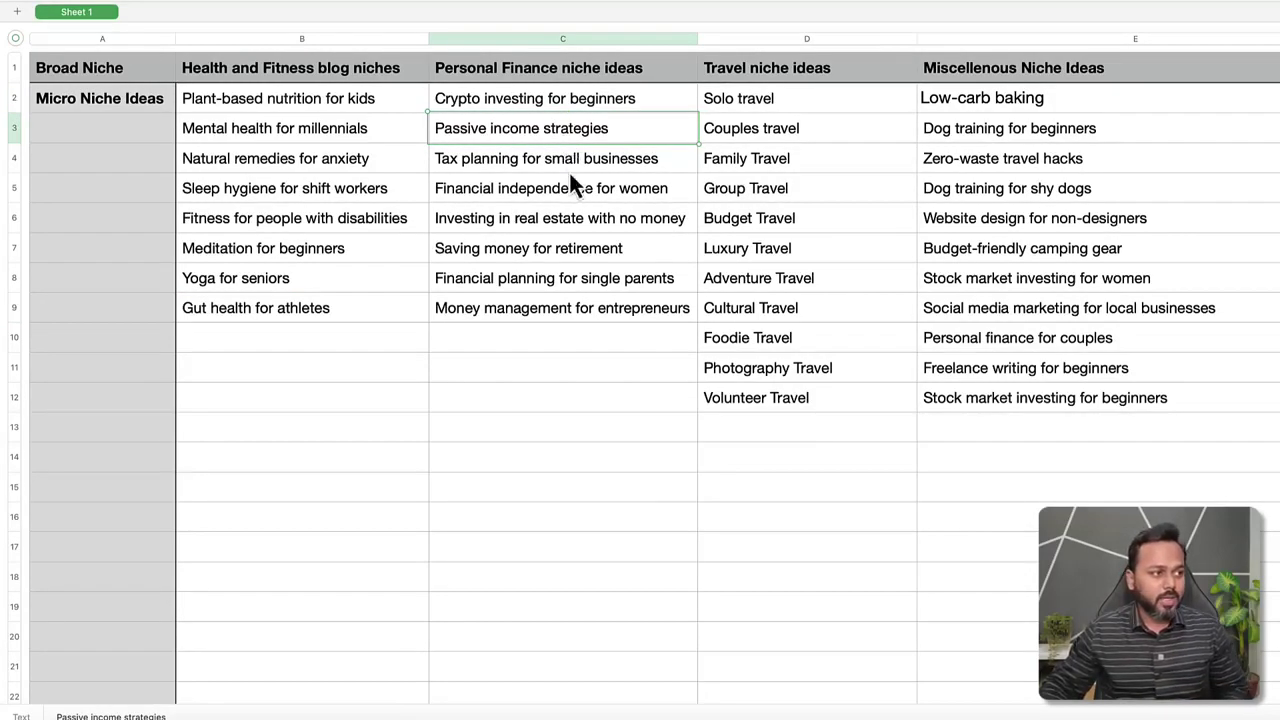
click(505, 195)
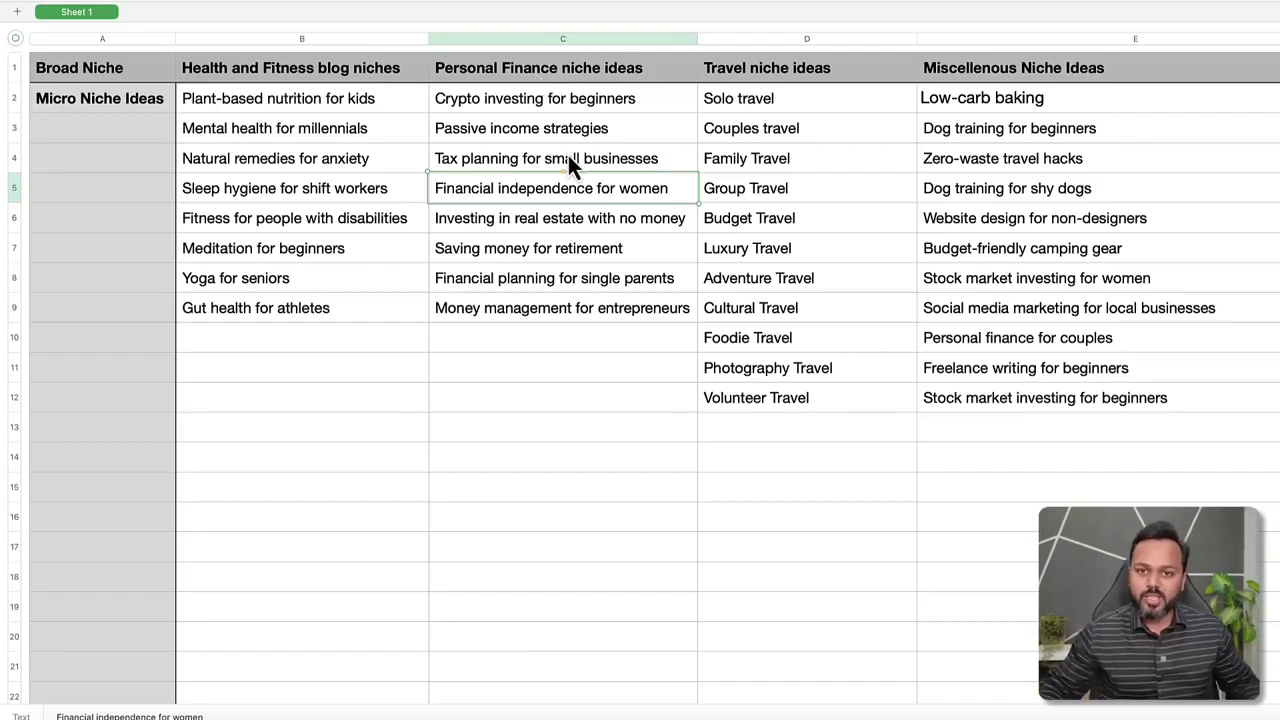
click(557, 251)
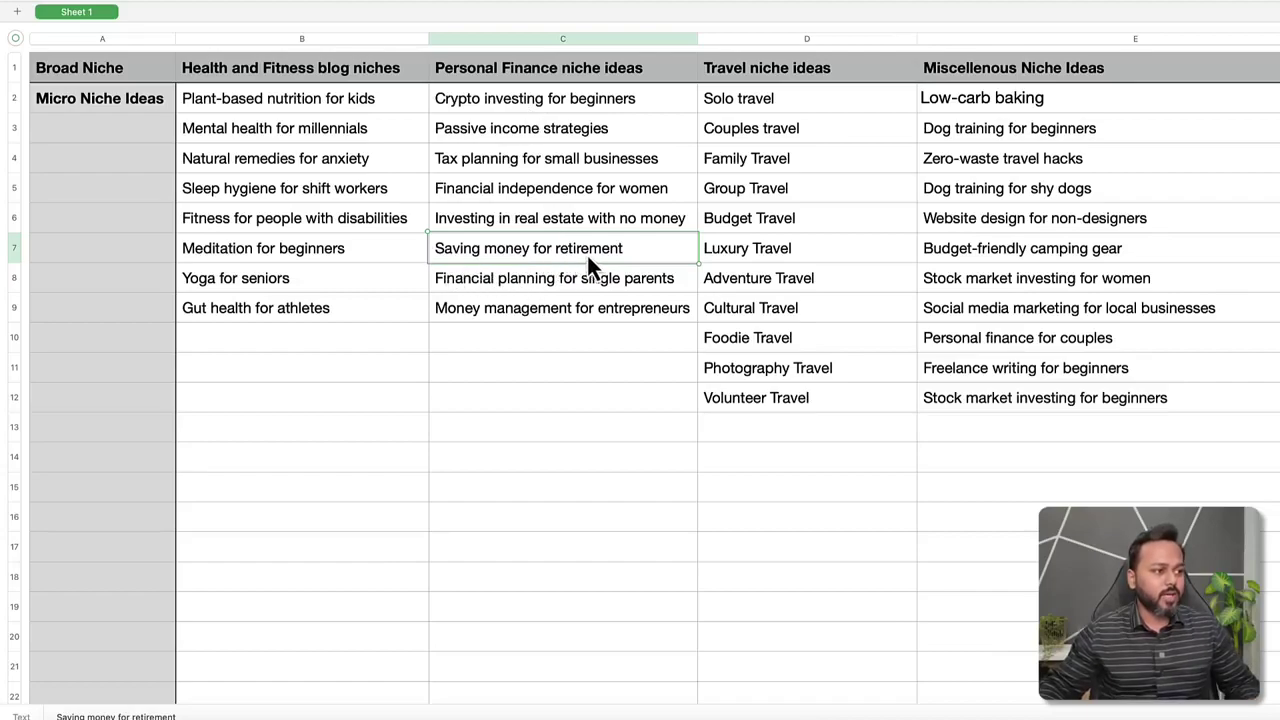
click(479, 312)
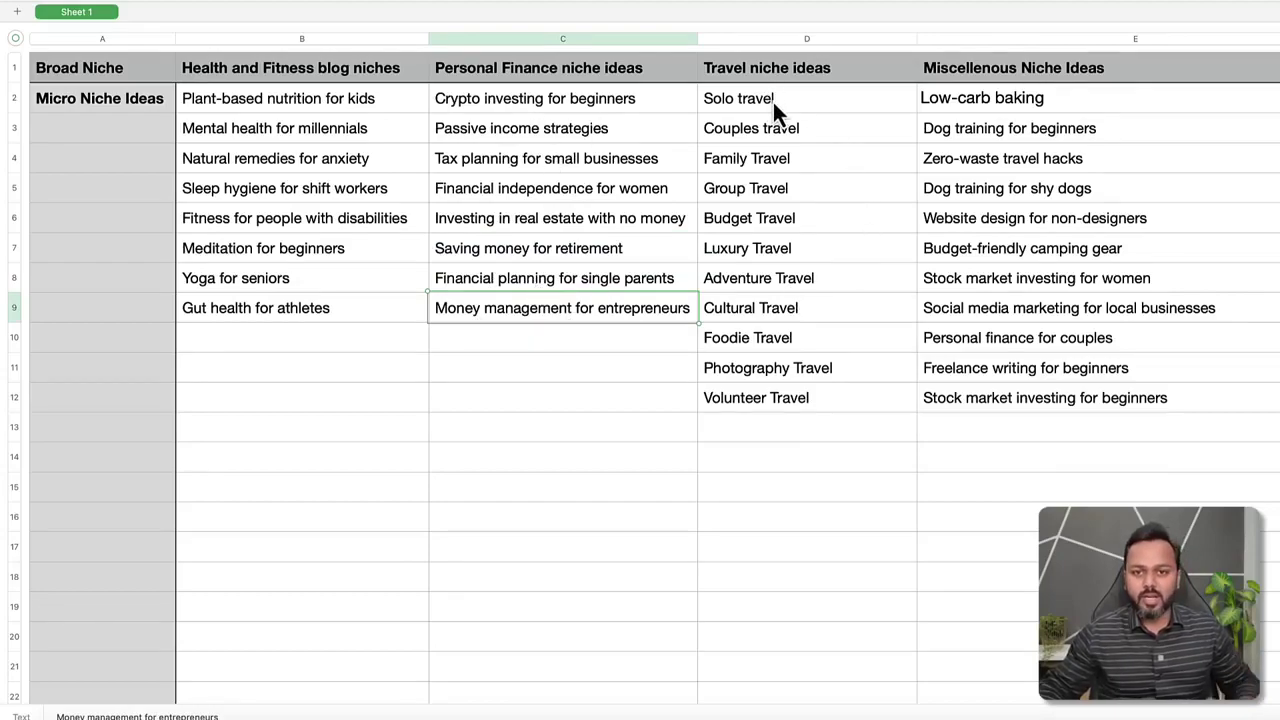
drag(811, 98, 811, 395)
drag(1102, 98, 1131, 167)
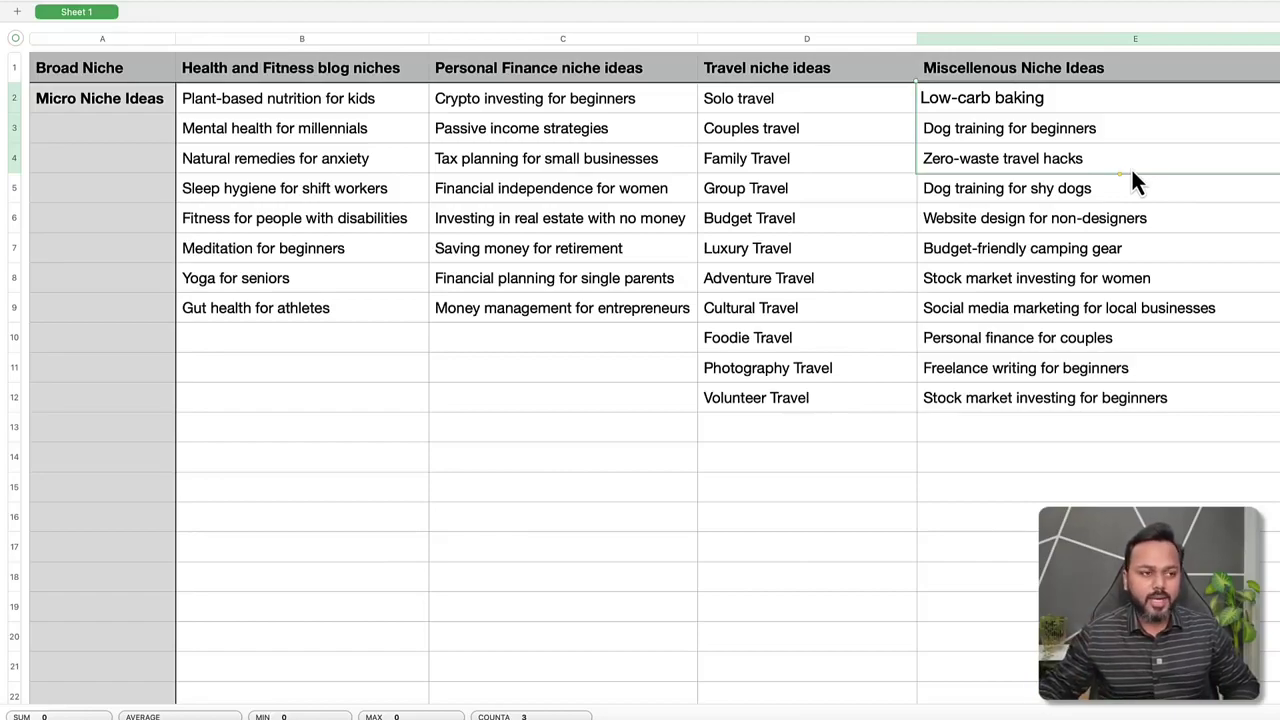
click(1139, 98)
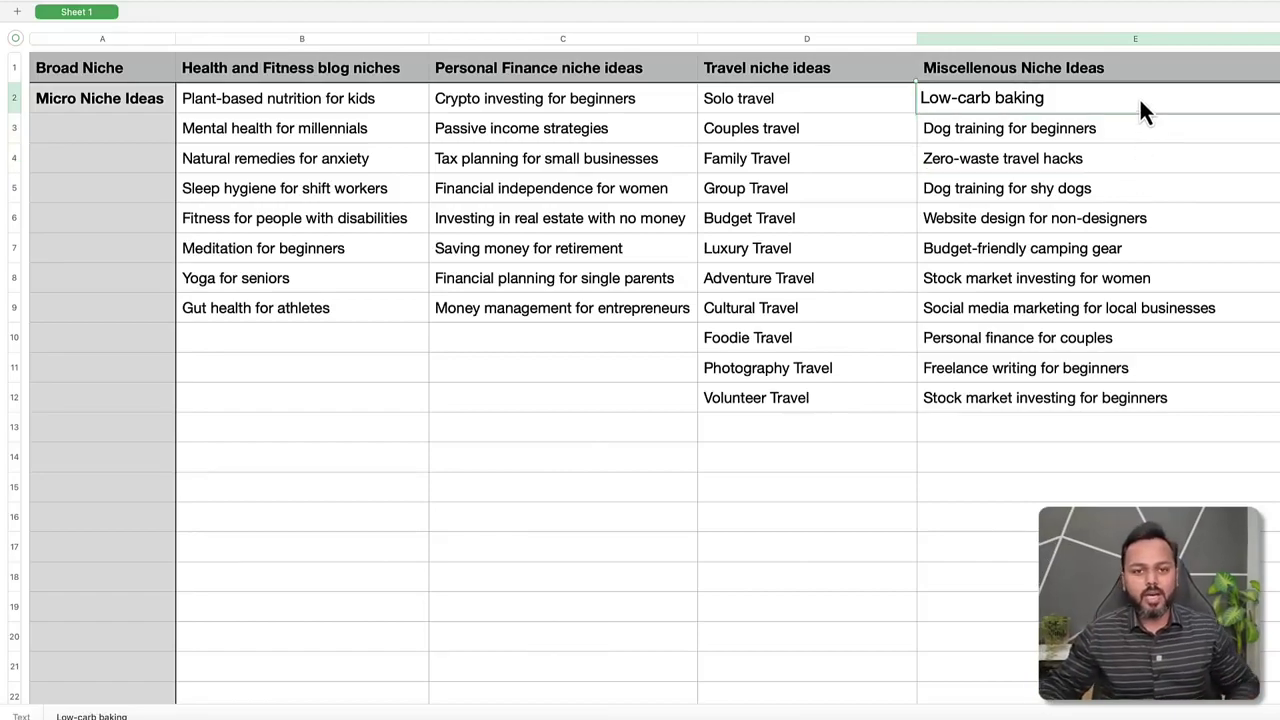
scroll(1156, 213, right, 1)
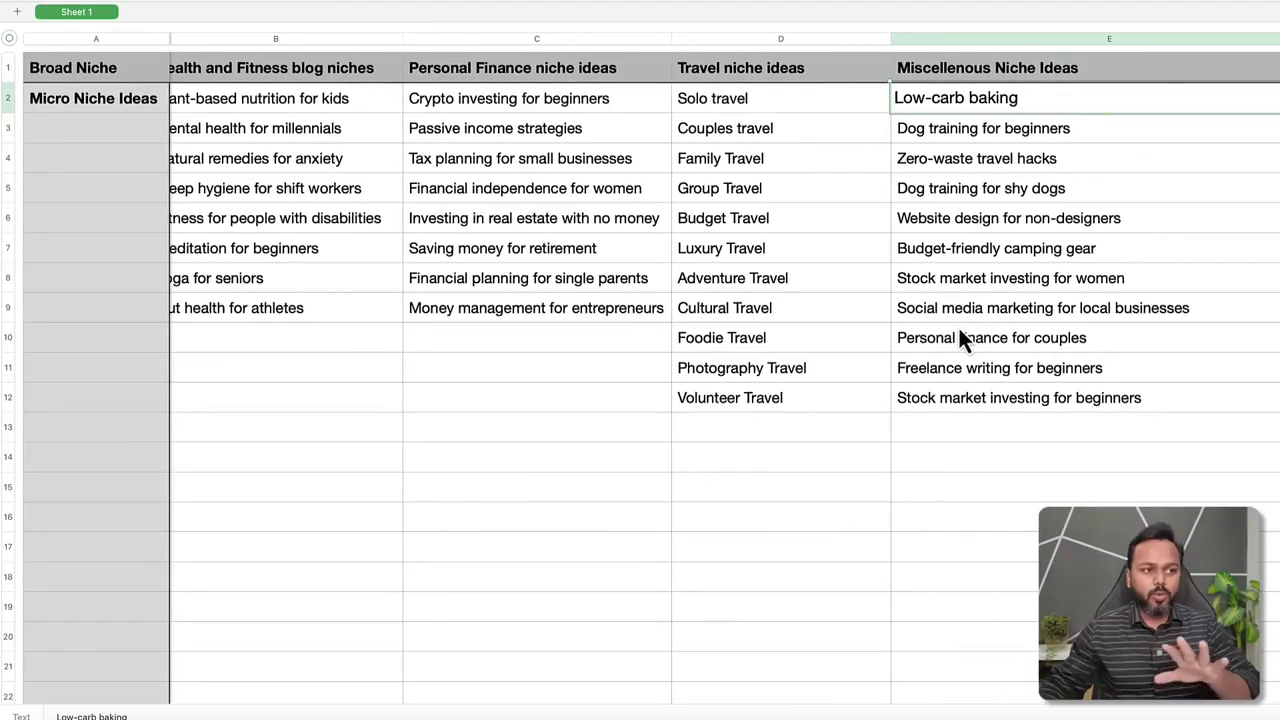
Swipe from the Numbers niche ideas sheet back to the Google search page in Firefox.
scroll(969, 315, left, 1)
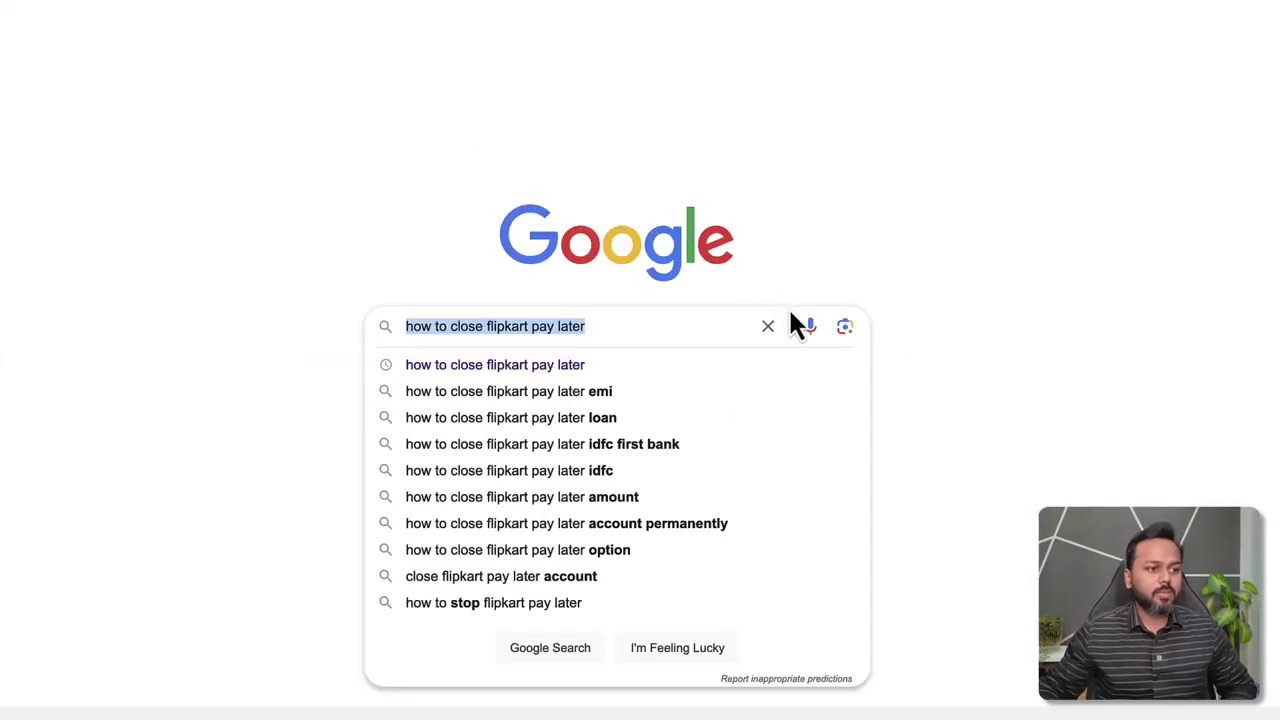
Search Google for 'ahrefs keyword generator' and open Ahrefs' Free Keyword Generator Tool page.
click(766, 322)
click(766, 322)
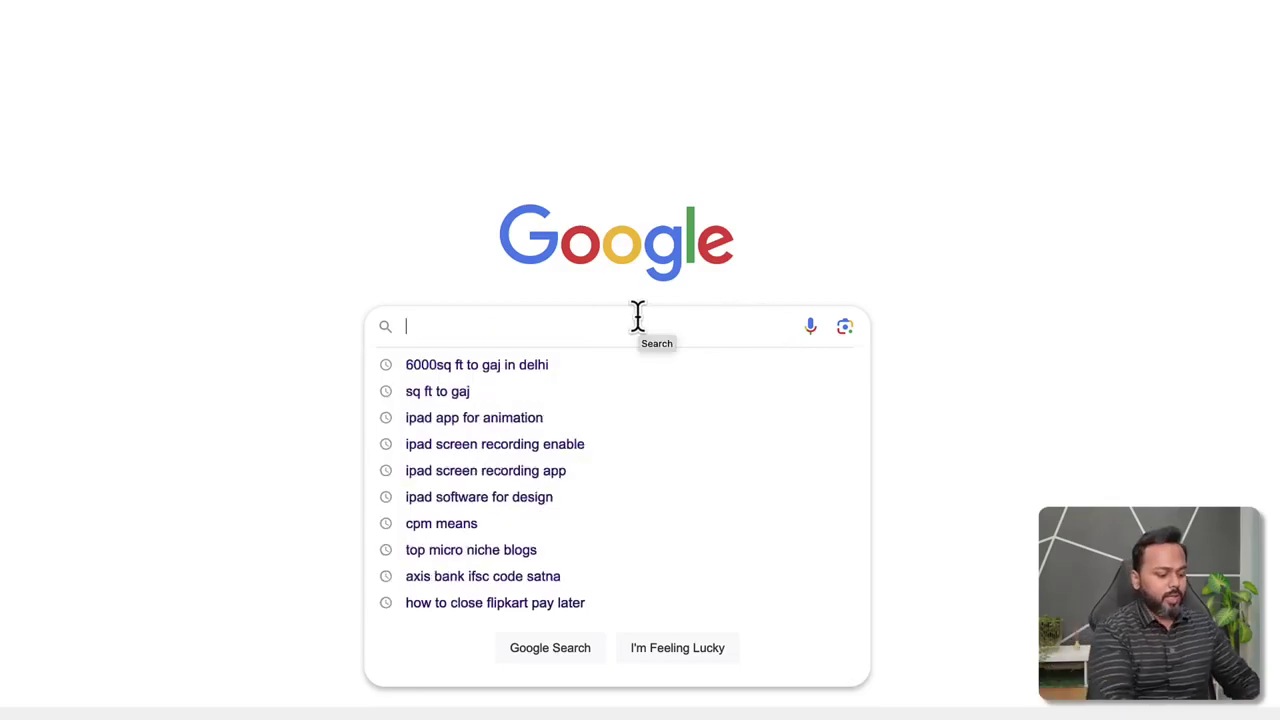
text(ahrefs)
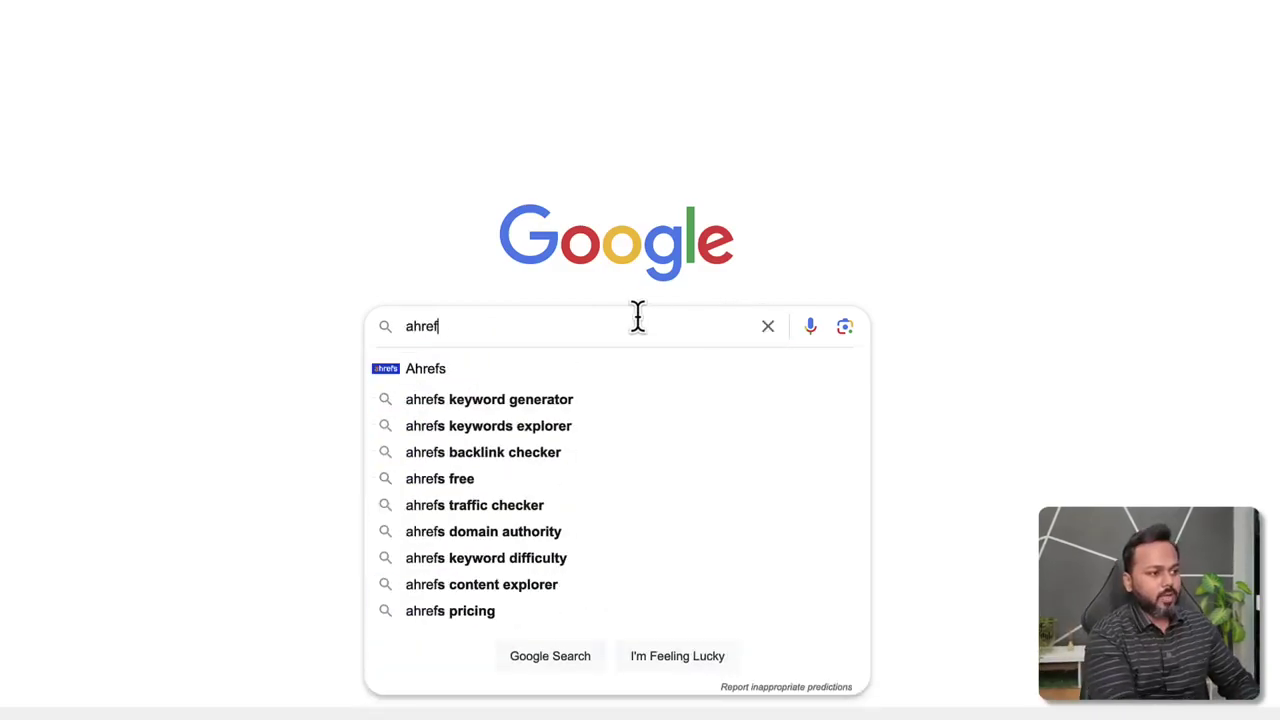
key(Down)
key(Down)
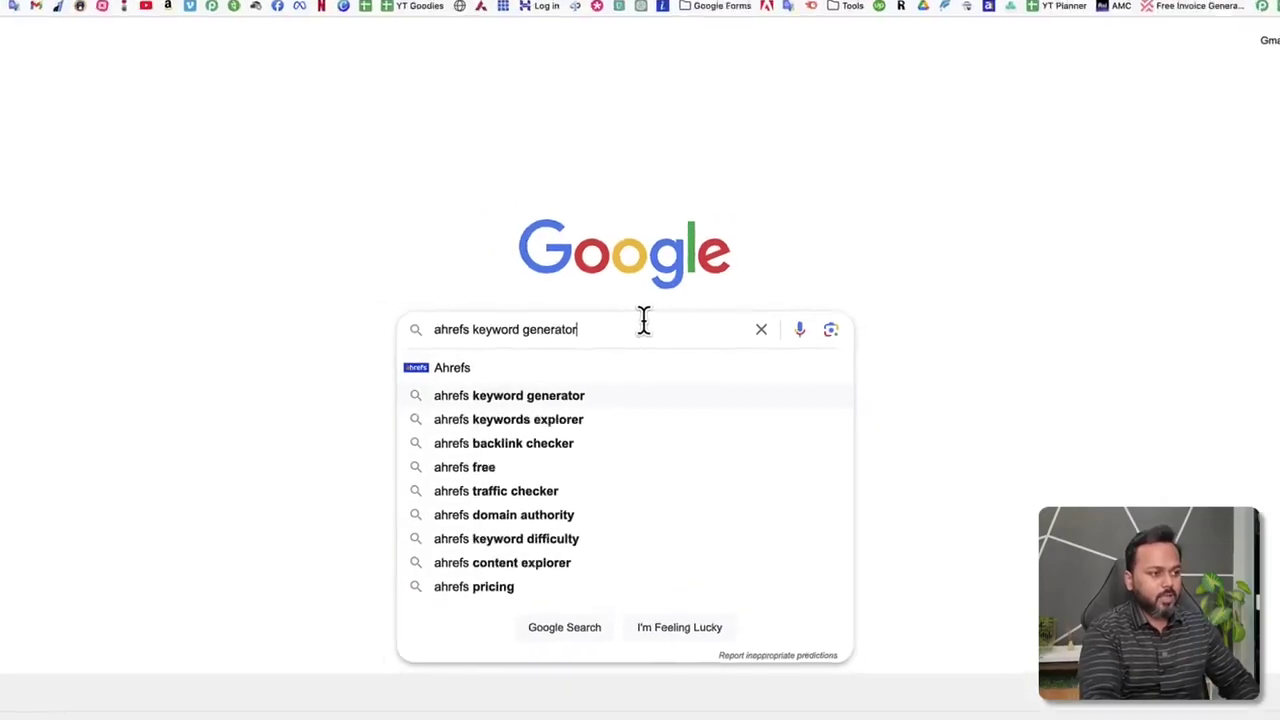
key(Return)
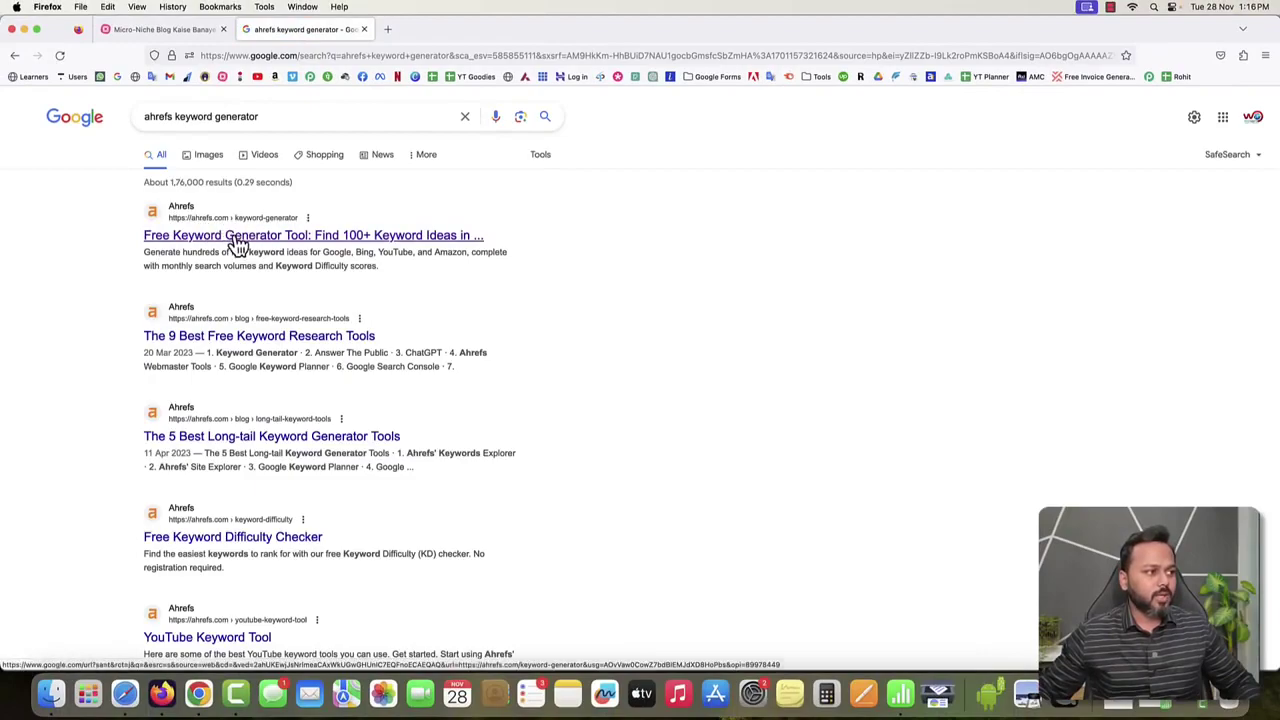
click(234, 236)
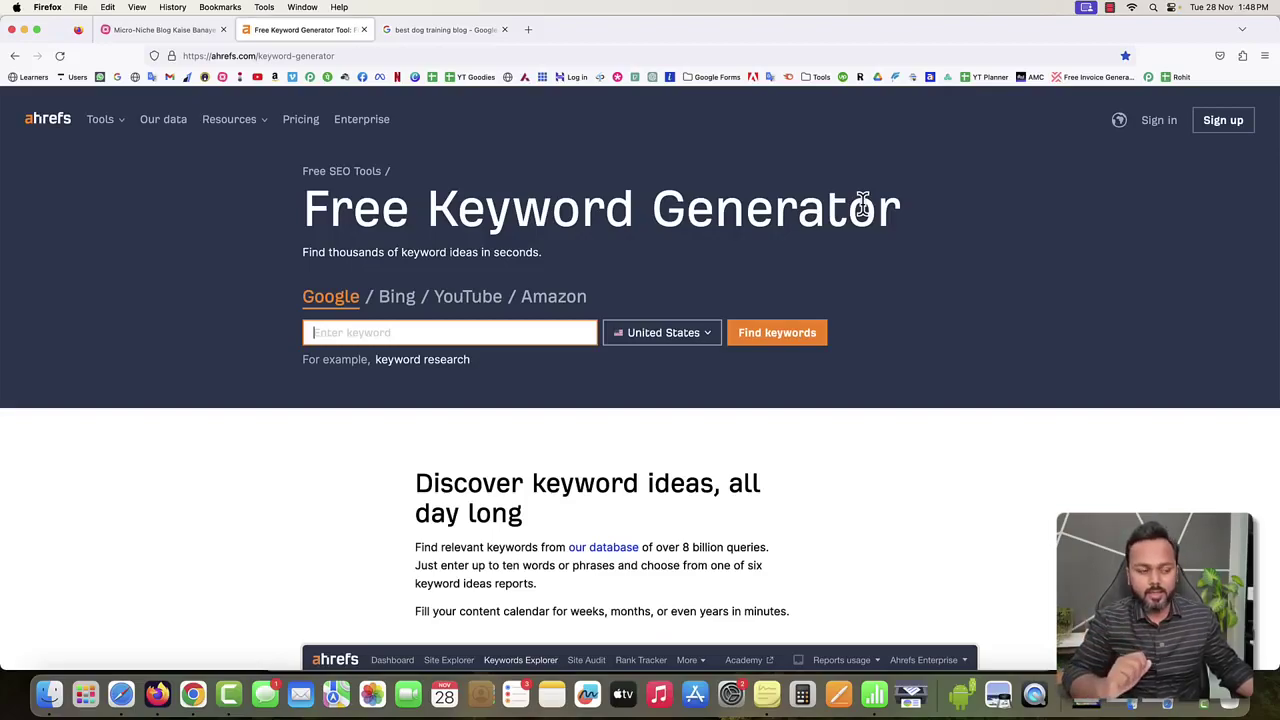
click(874, 694)
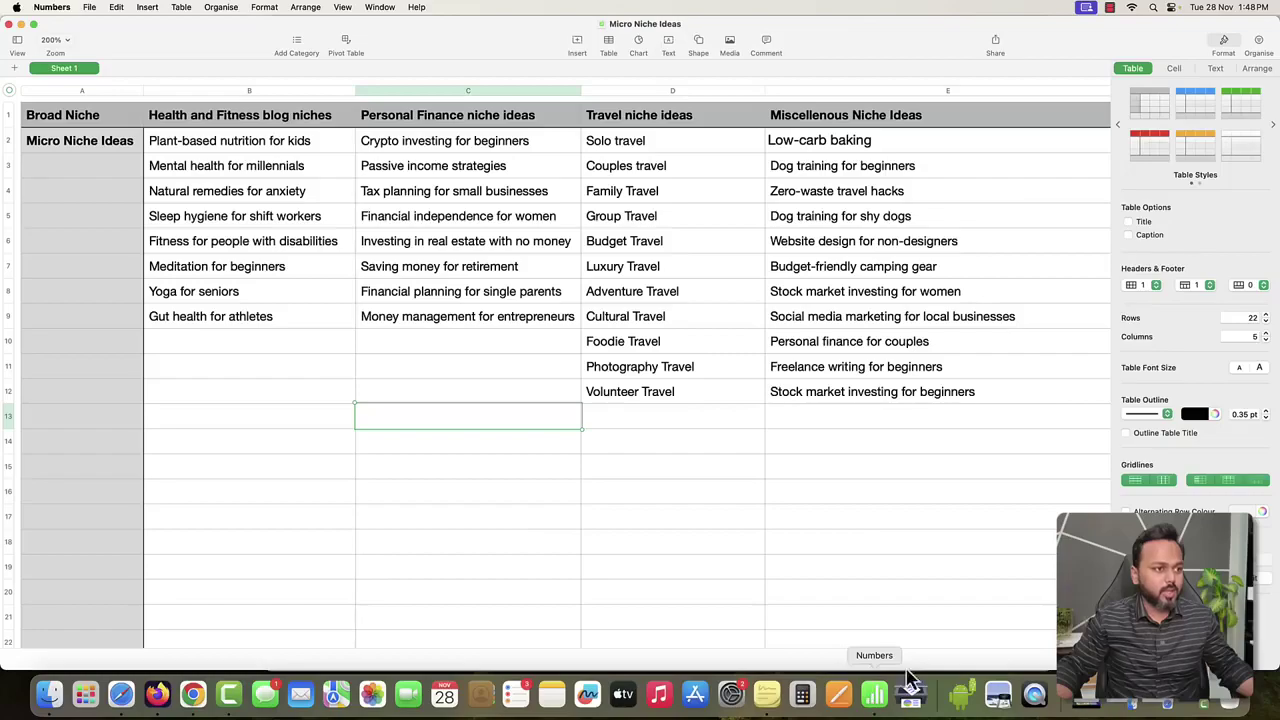
click(720, 465)
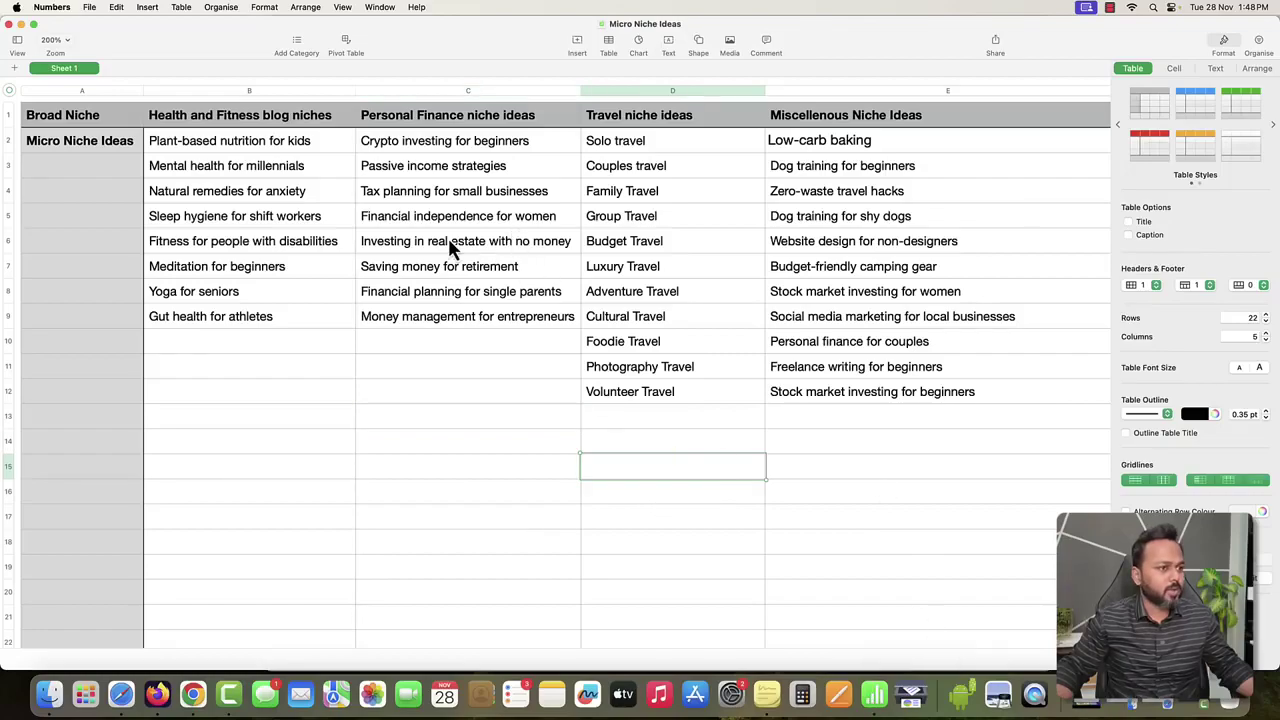
click(792, 222)
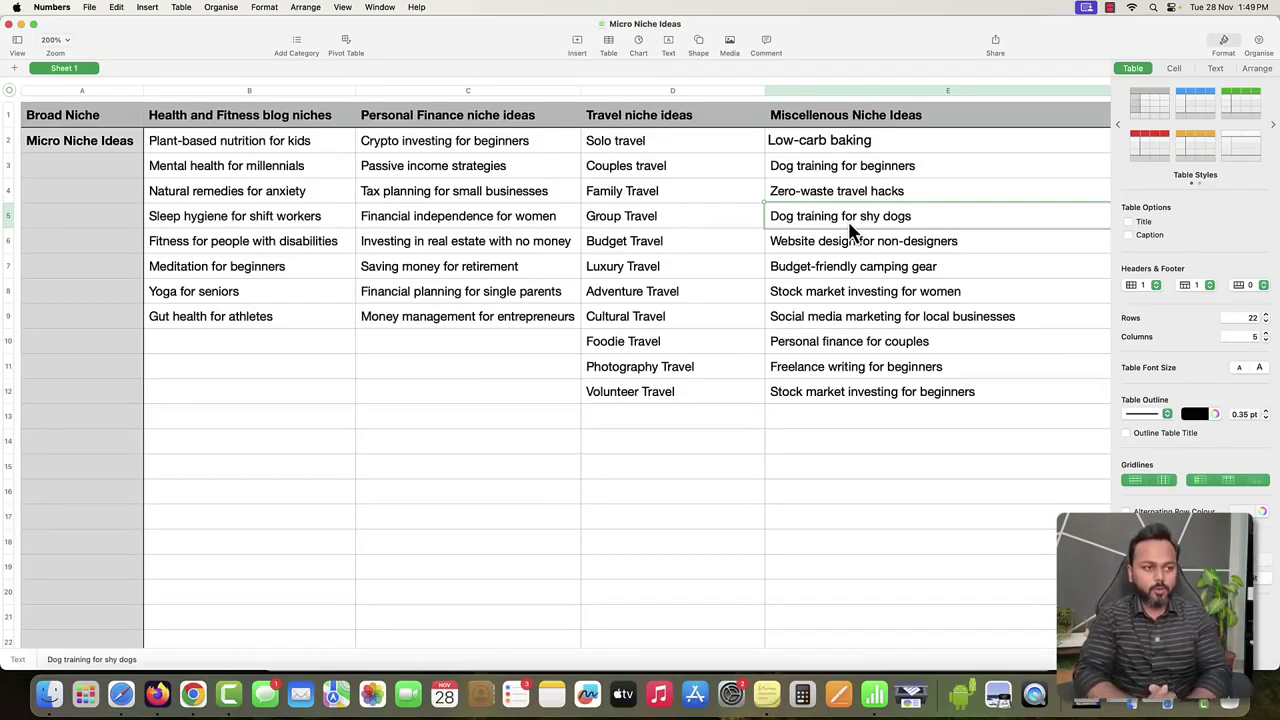
click(157, 693)
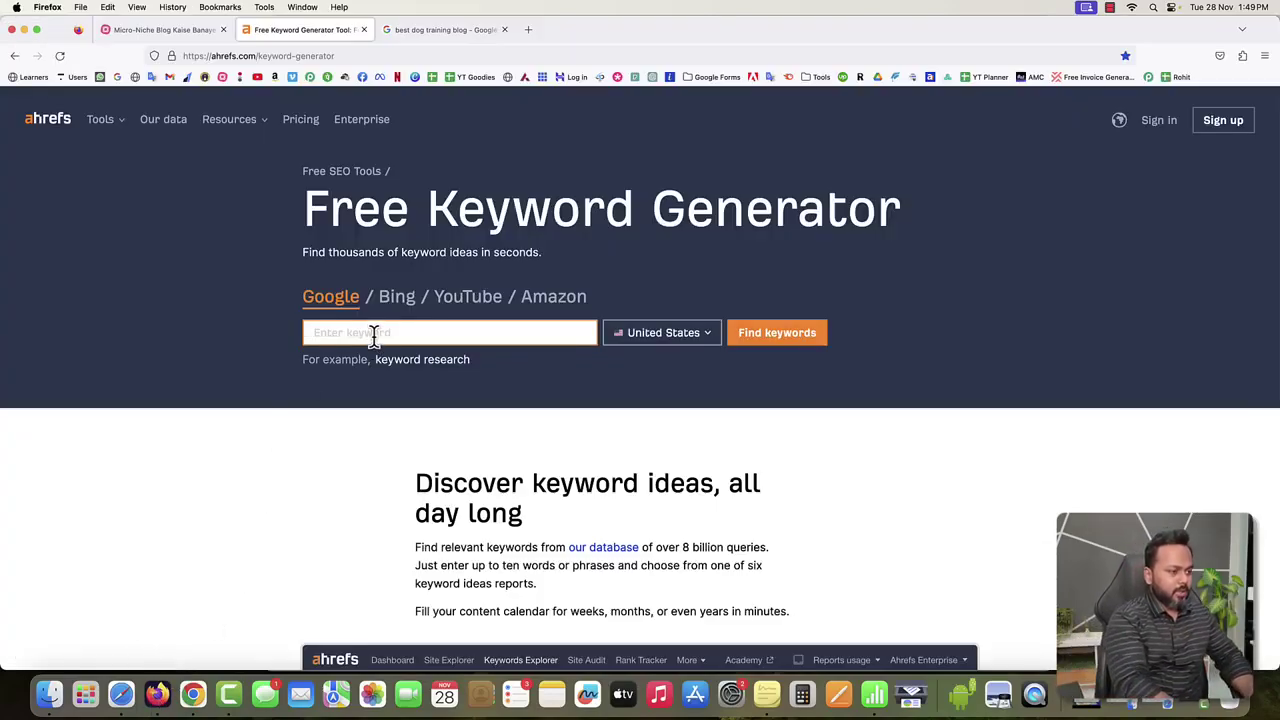
Enter 'dog training' as the keyword and set the target country to India.
text(dog traini)
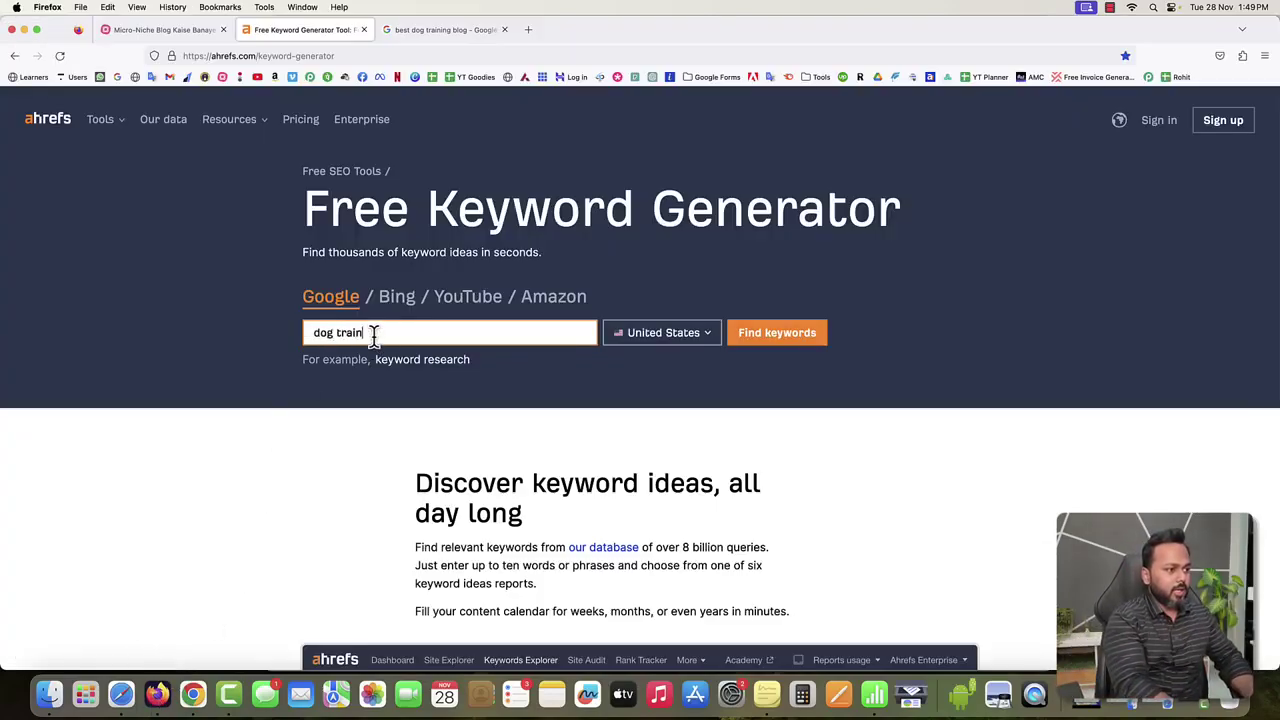
text(n)
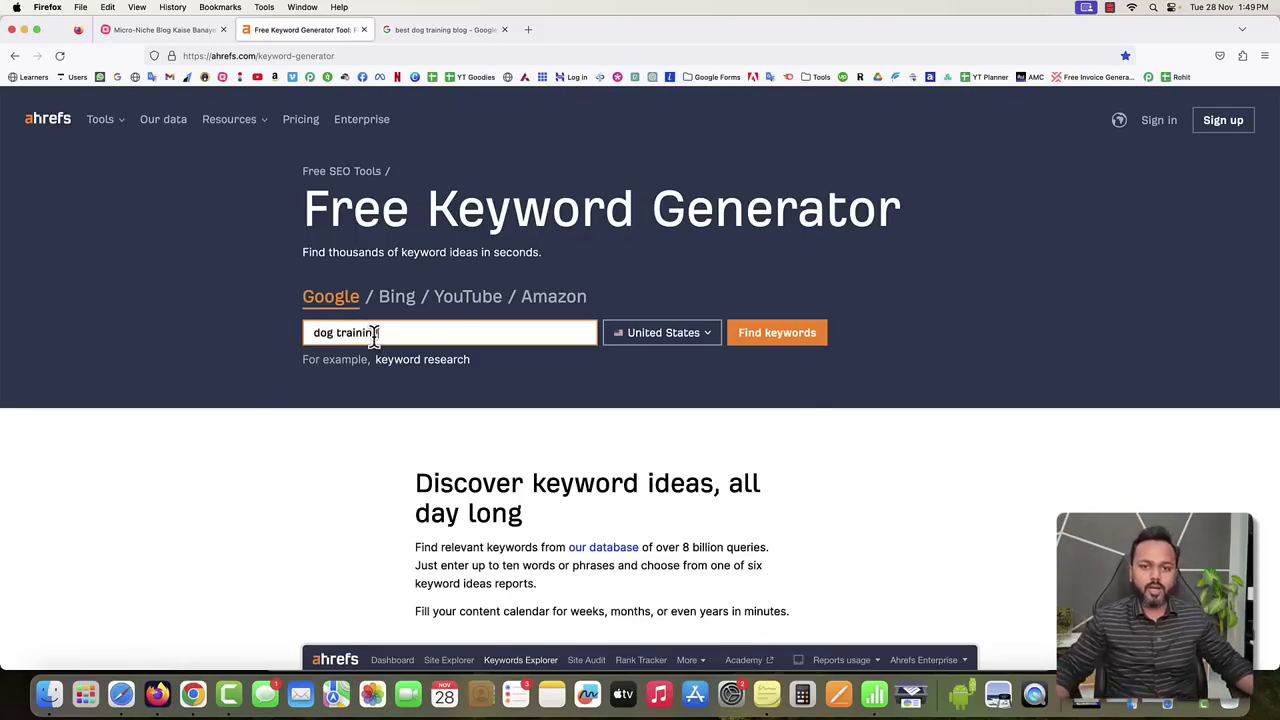
text(g)
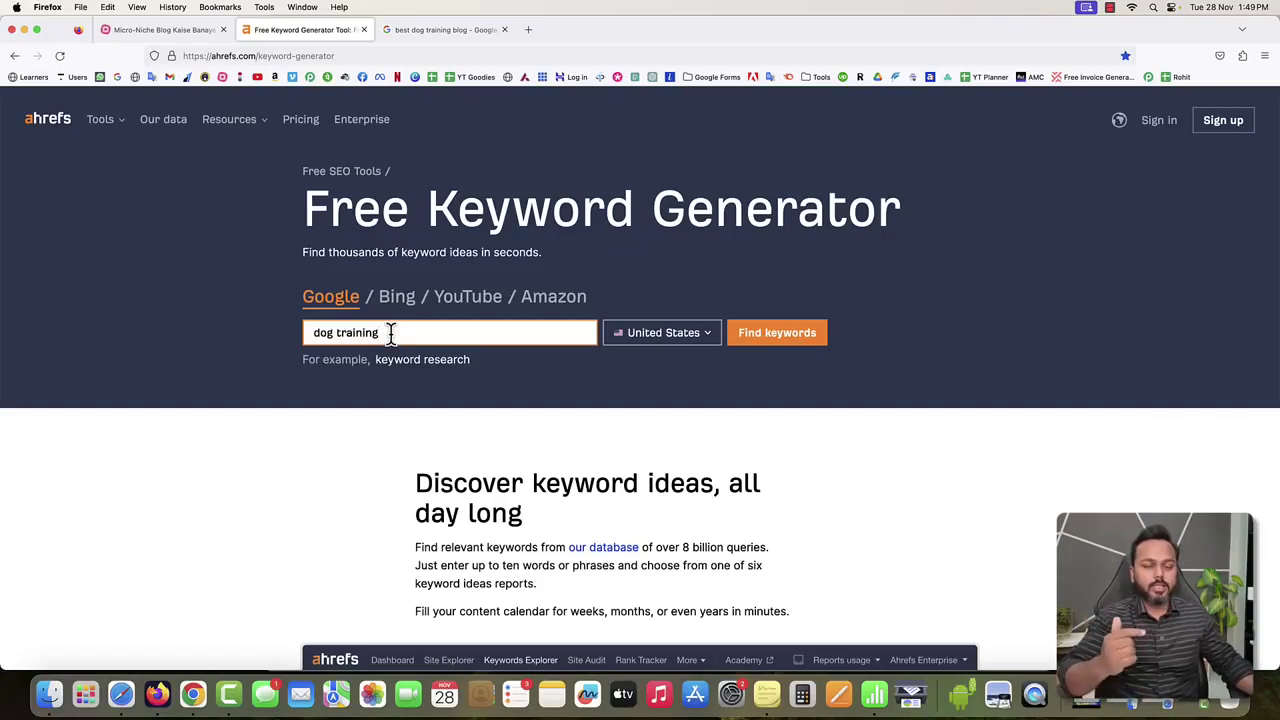
click(680, 339)
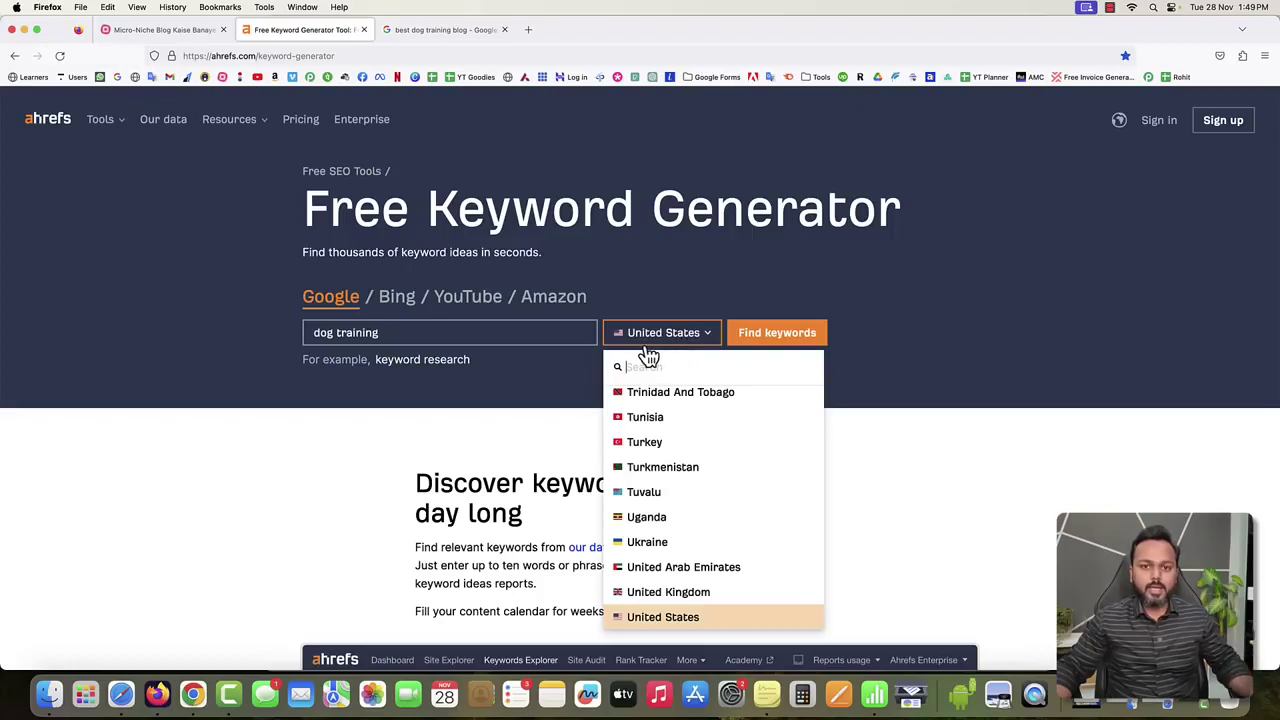
click(653, 318)
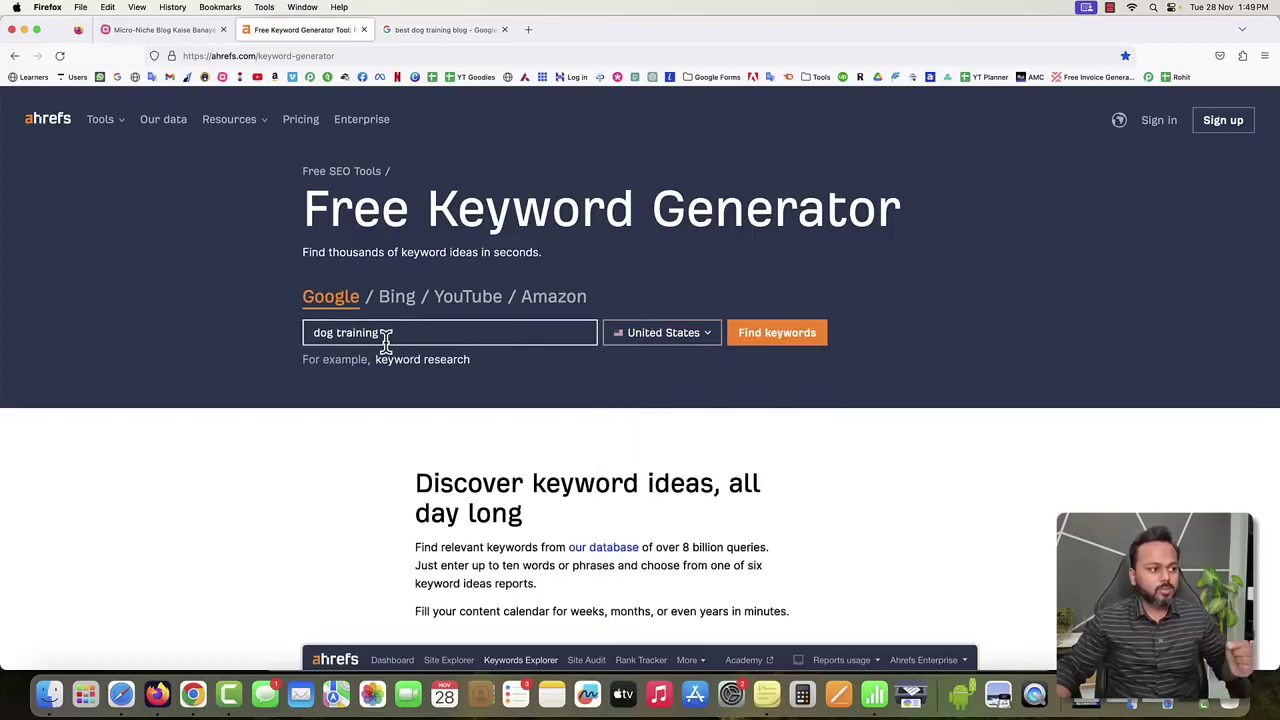
click(781, 336)
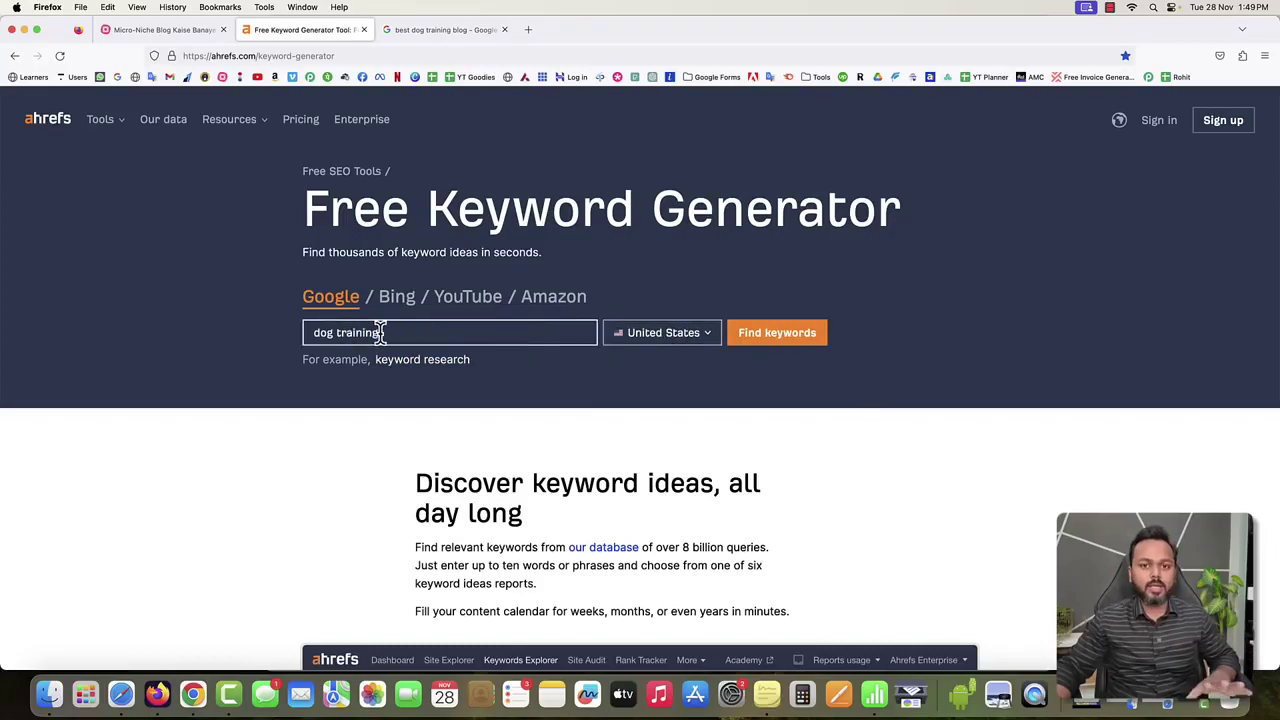
click(646, 340)
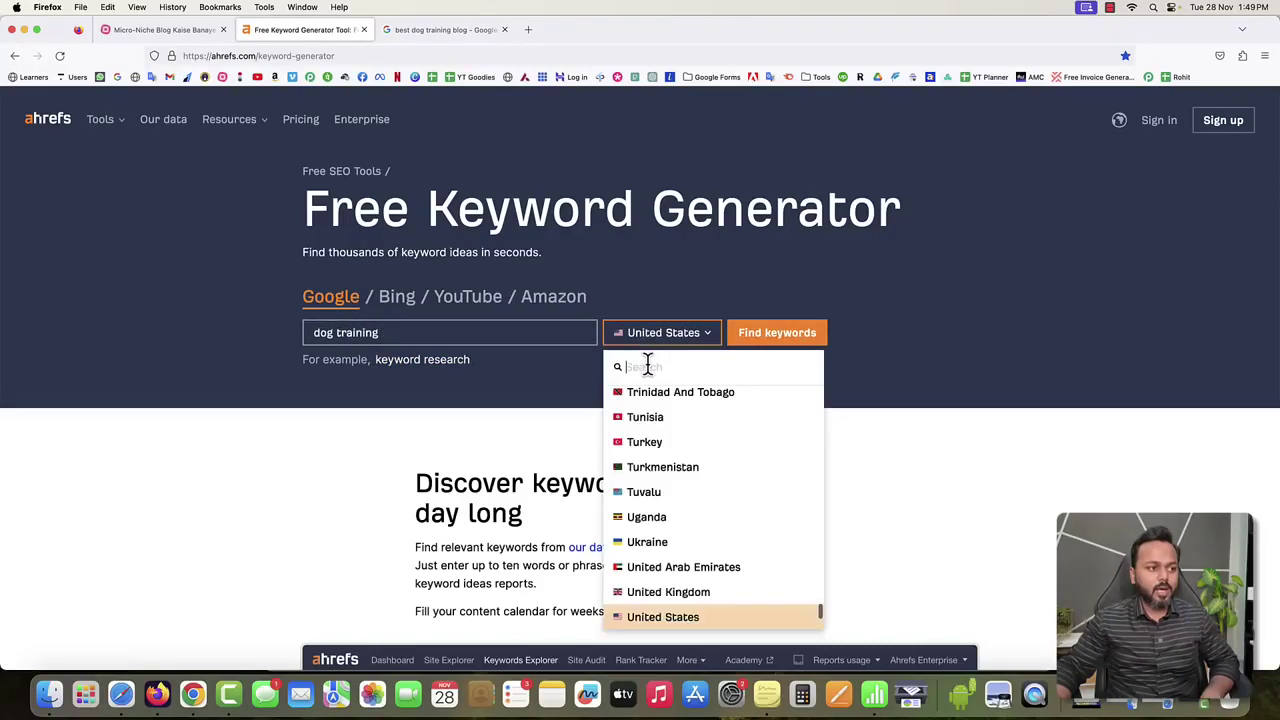
text(india)
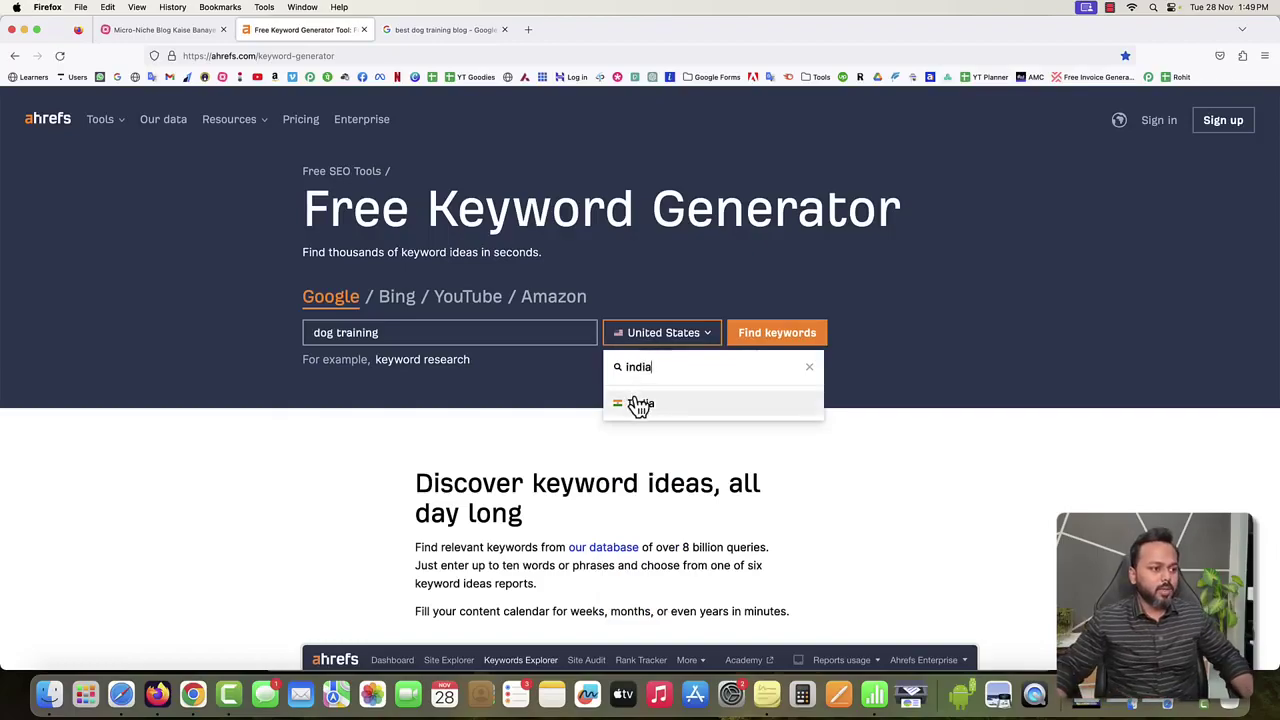
click(640, 404)
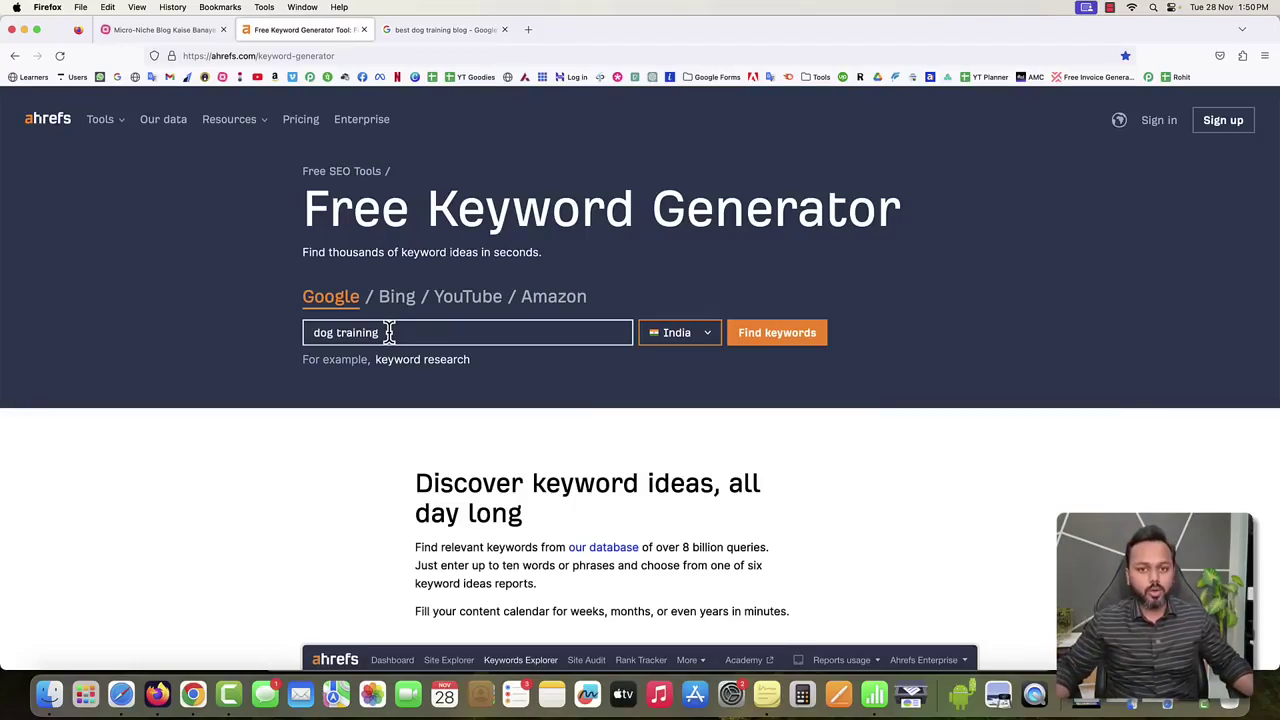
Change the target country to United States and generate the dog training keyword ideas.
click(686, 338)
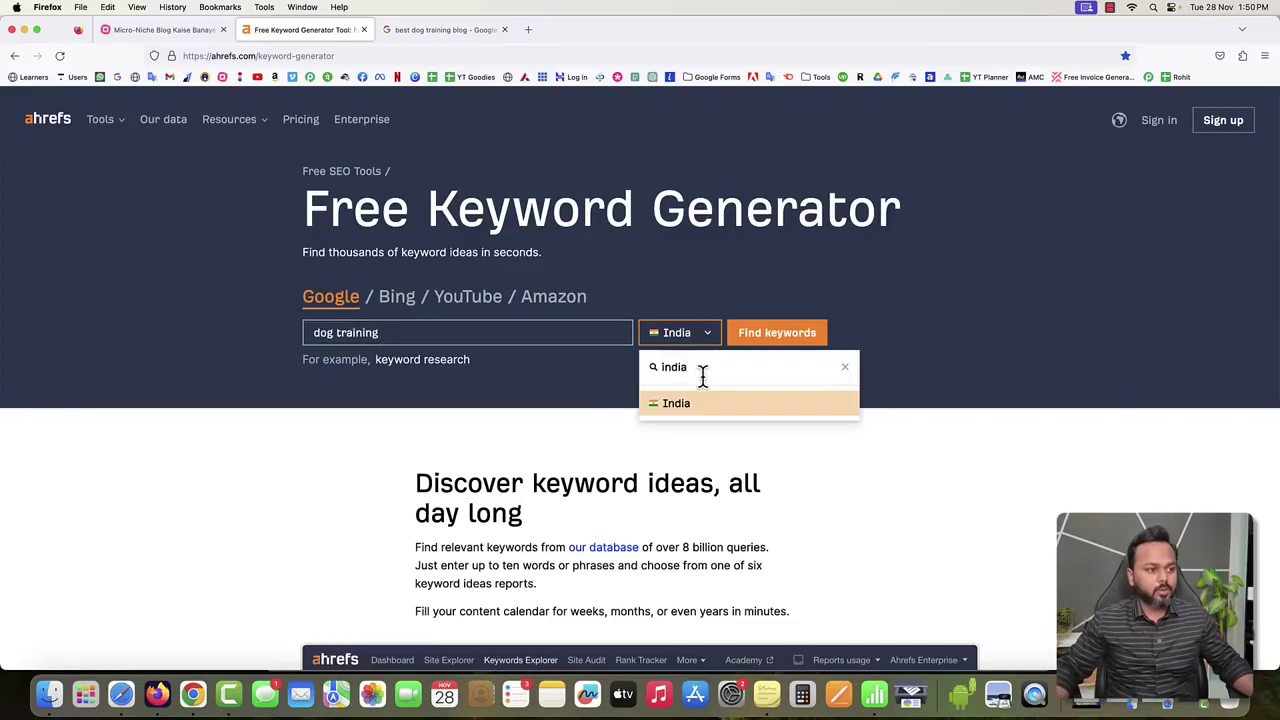
drag(702, 368, 582, 368)
text(uni)
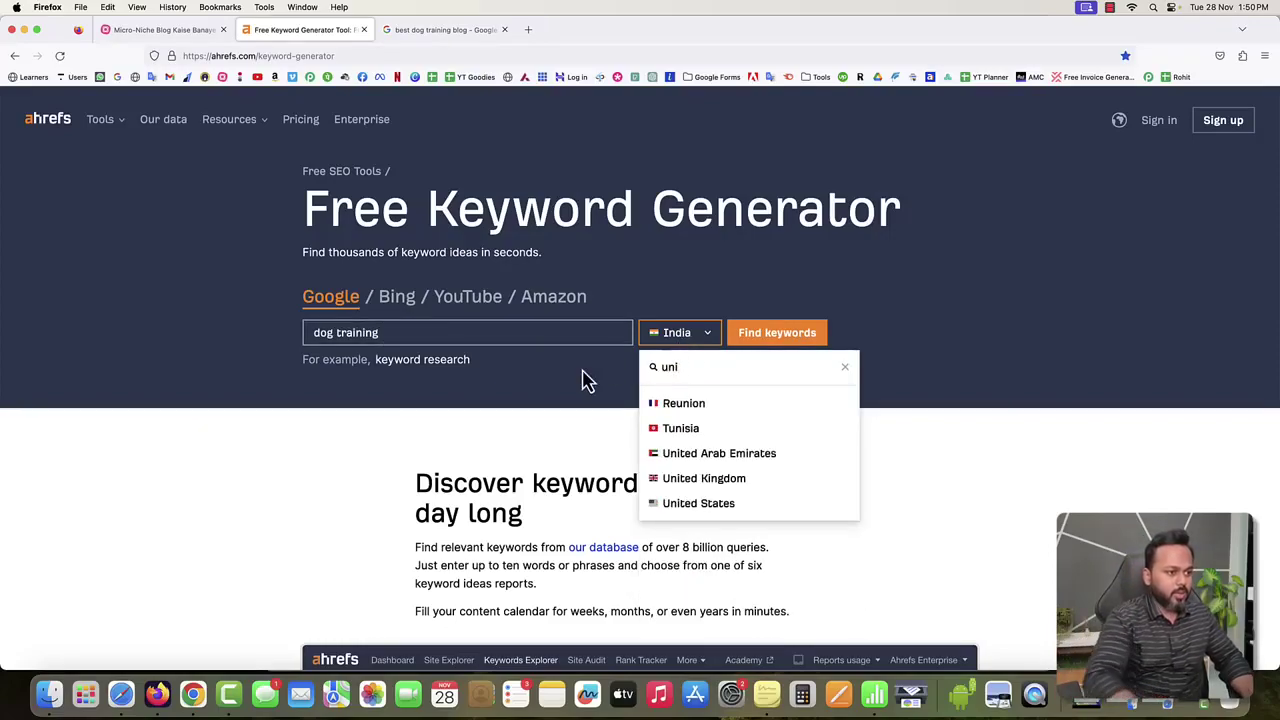
click(676, 505)
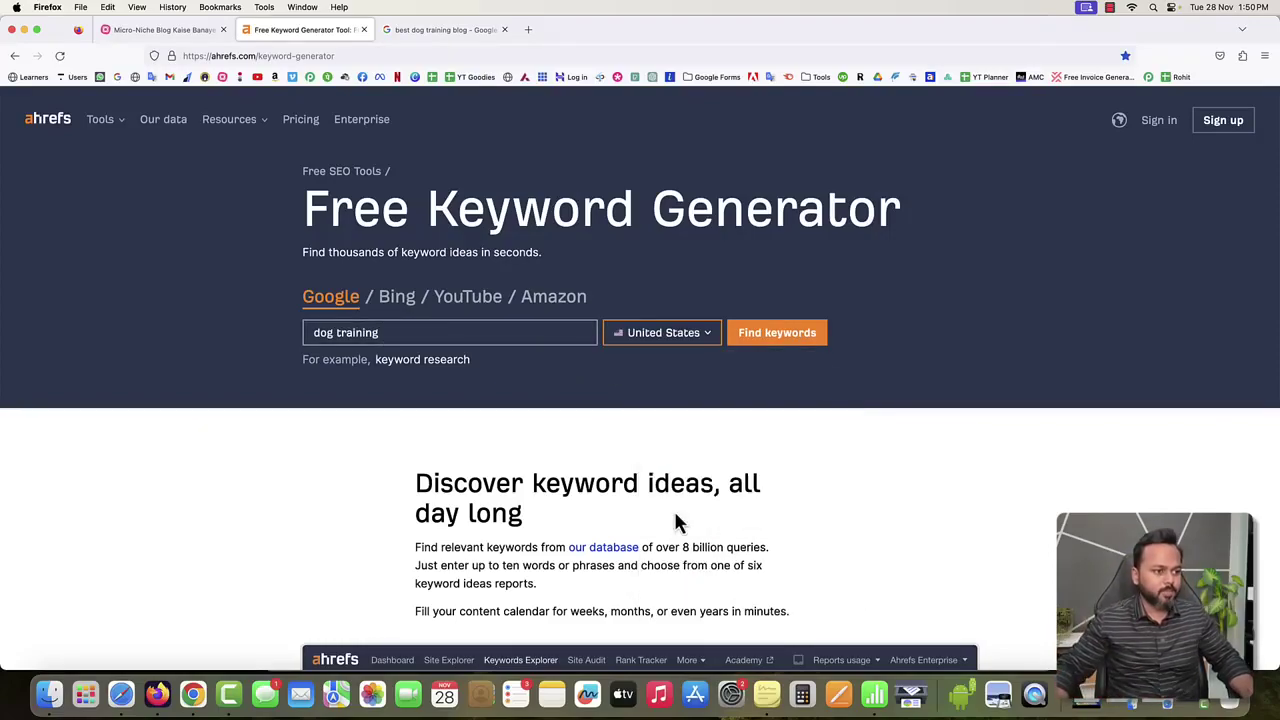
click(788, 343)
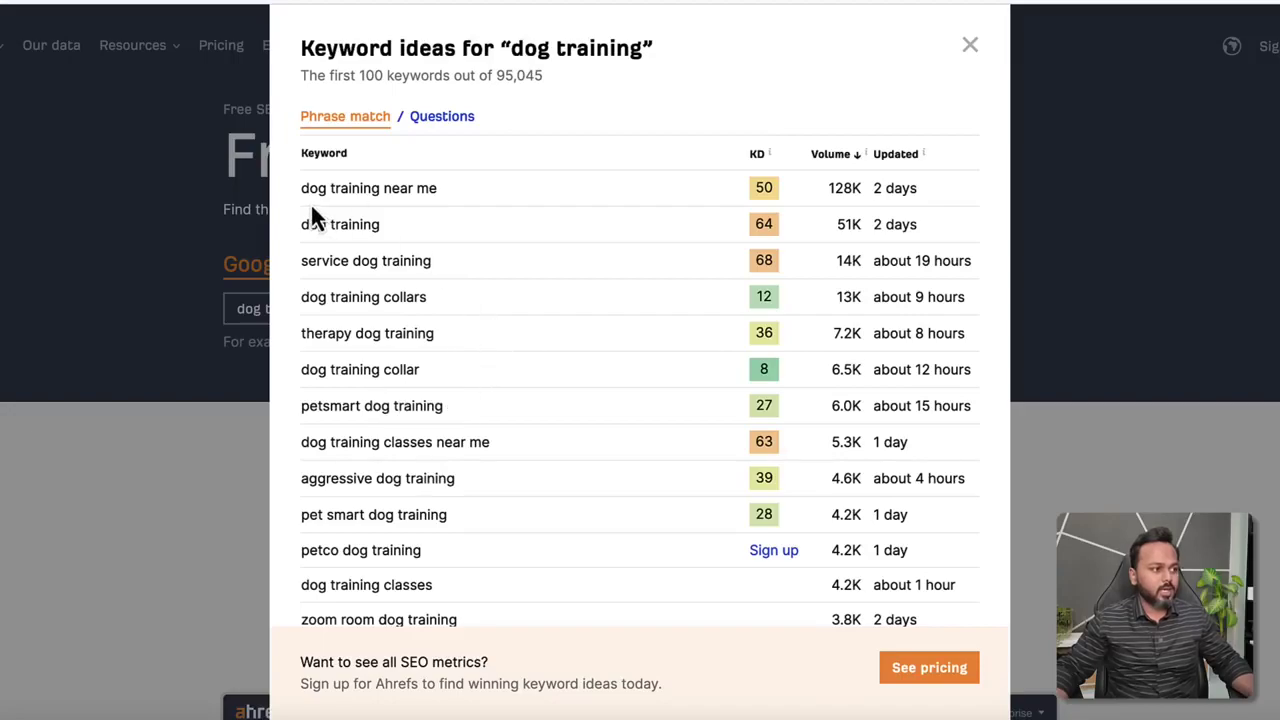
Highlight 'dog training near me', 'dog training' at 51K, and 'service dog training' at 14K volume.
drag(301, 188, 428, 188)
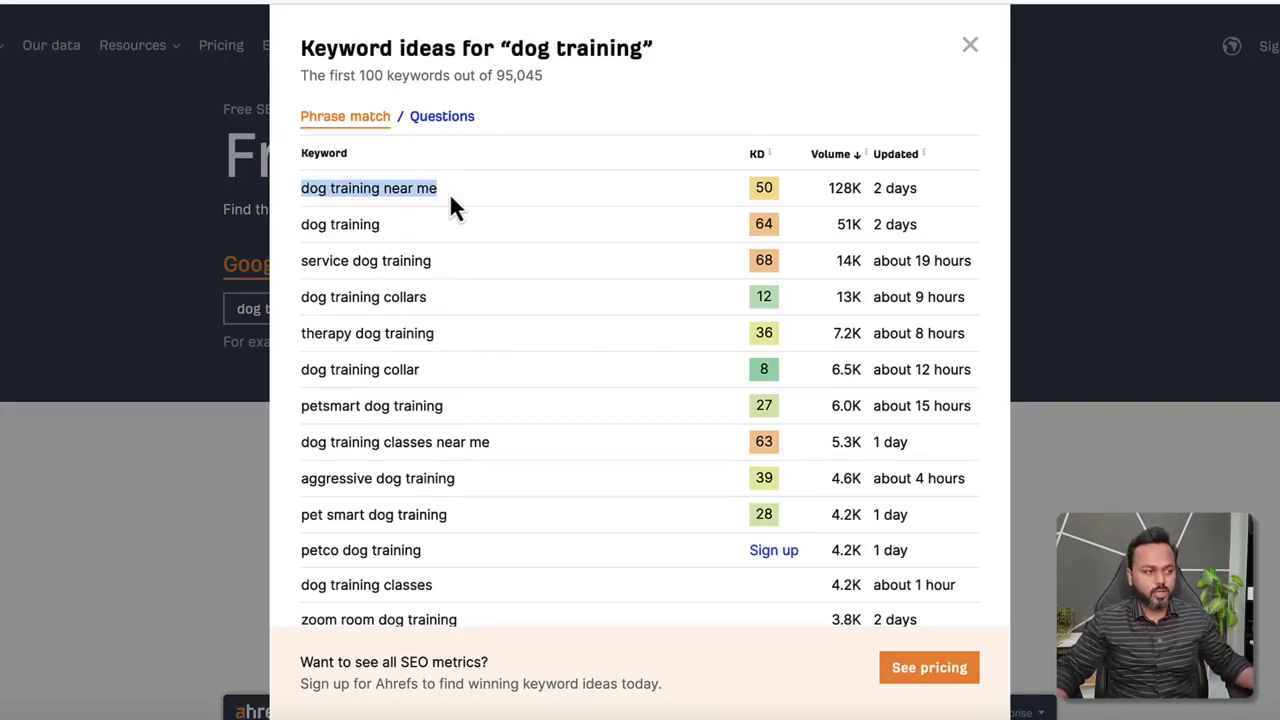
drag(302, 224, 383, 224)
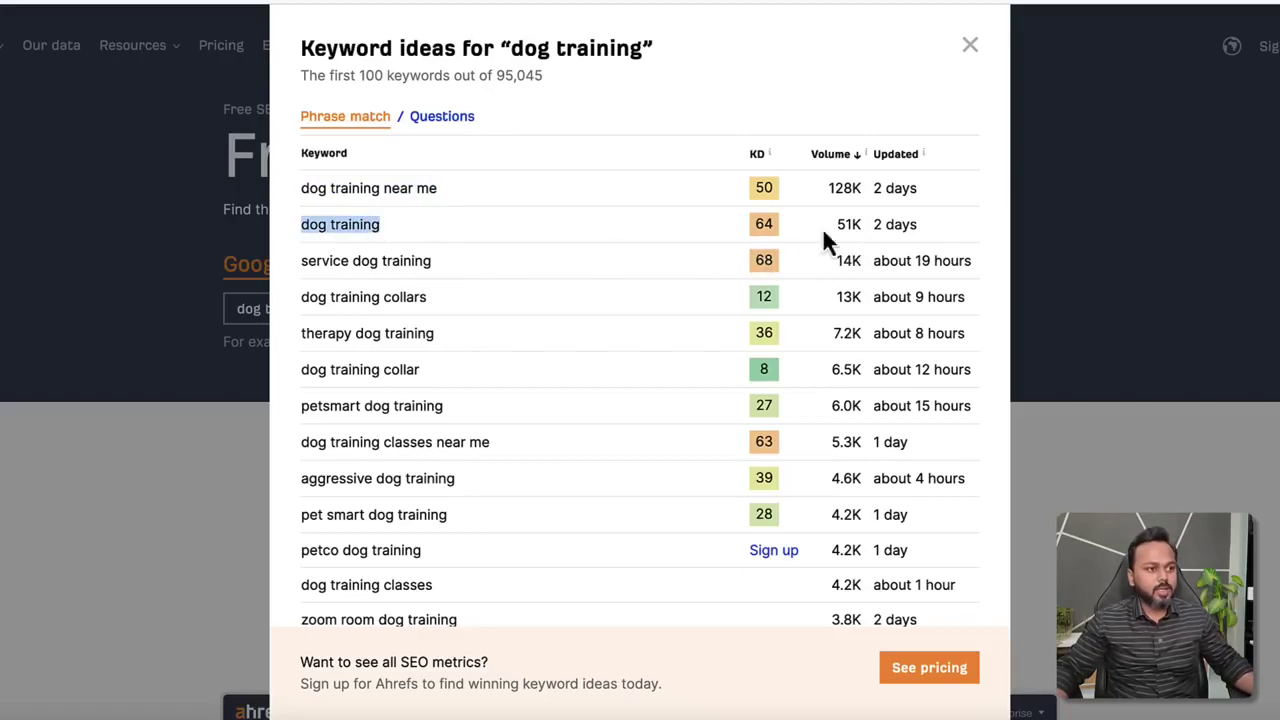
drag(836, 224, 862, 222)
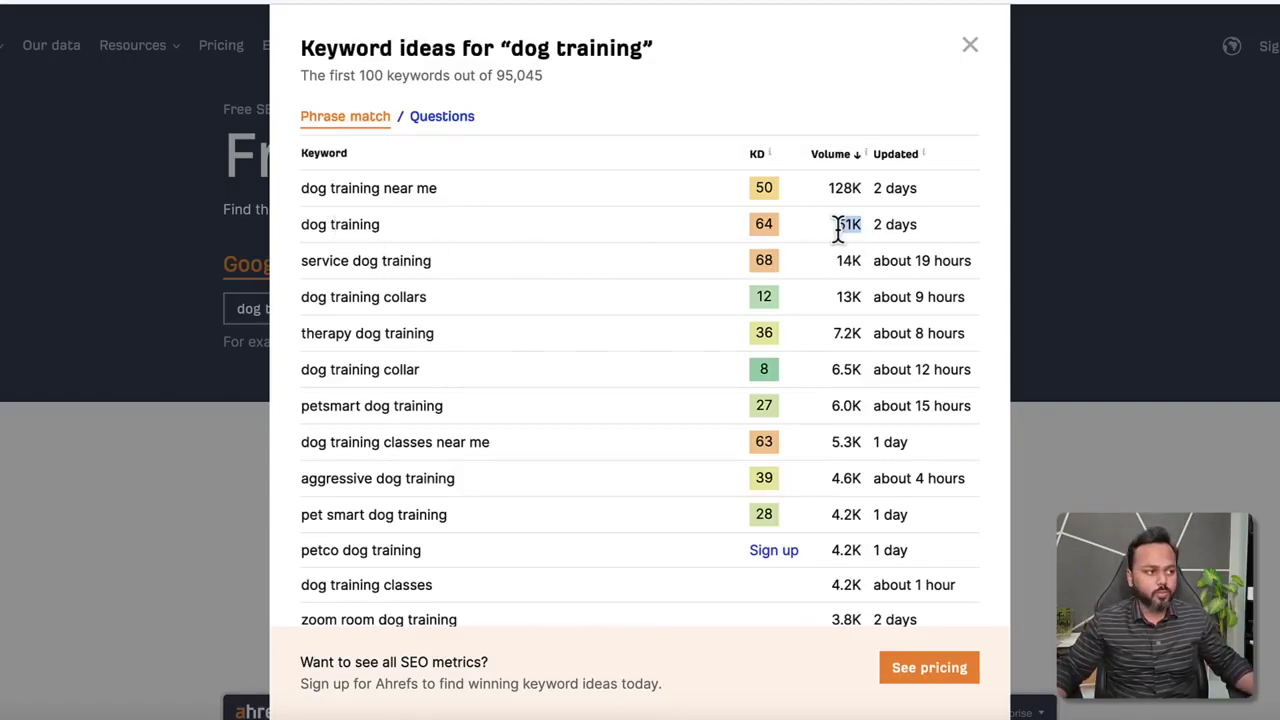
drag(300, 260, 434, 266)
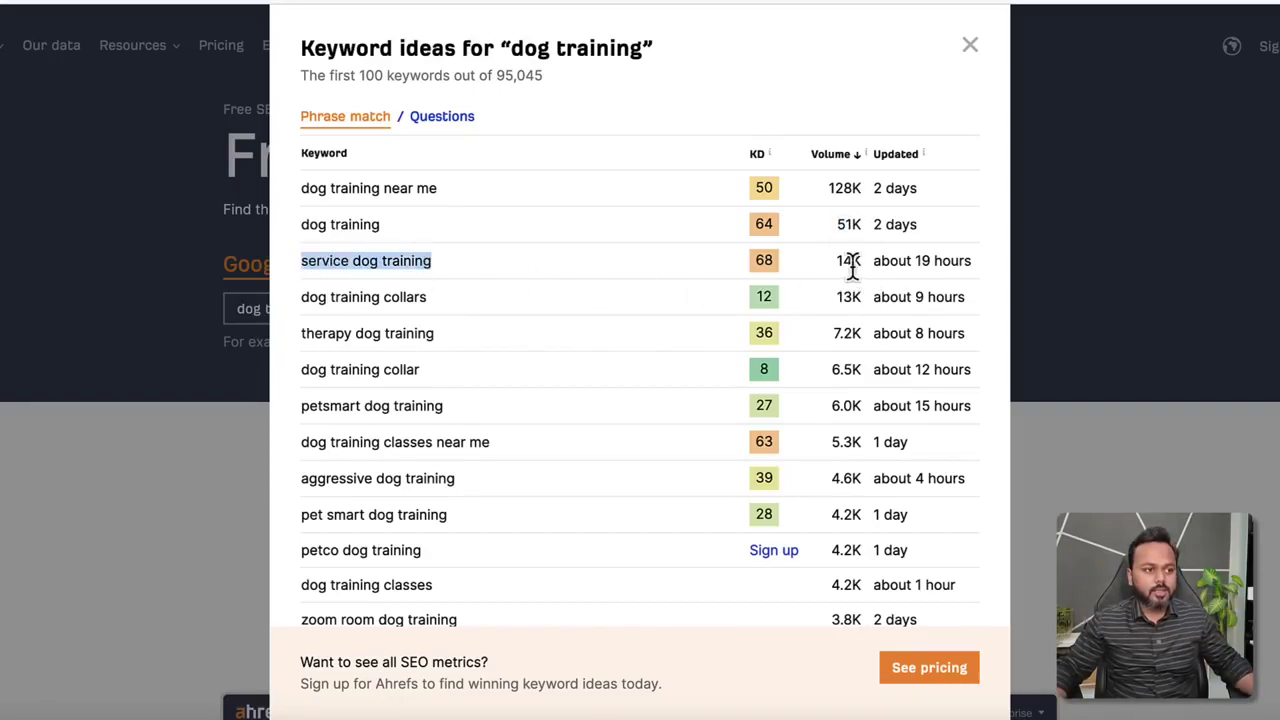
drag(838, 260, 858, 260)
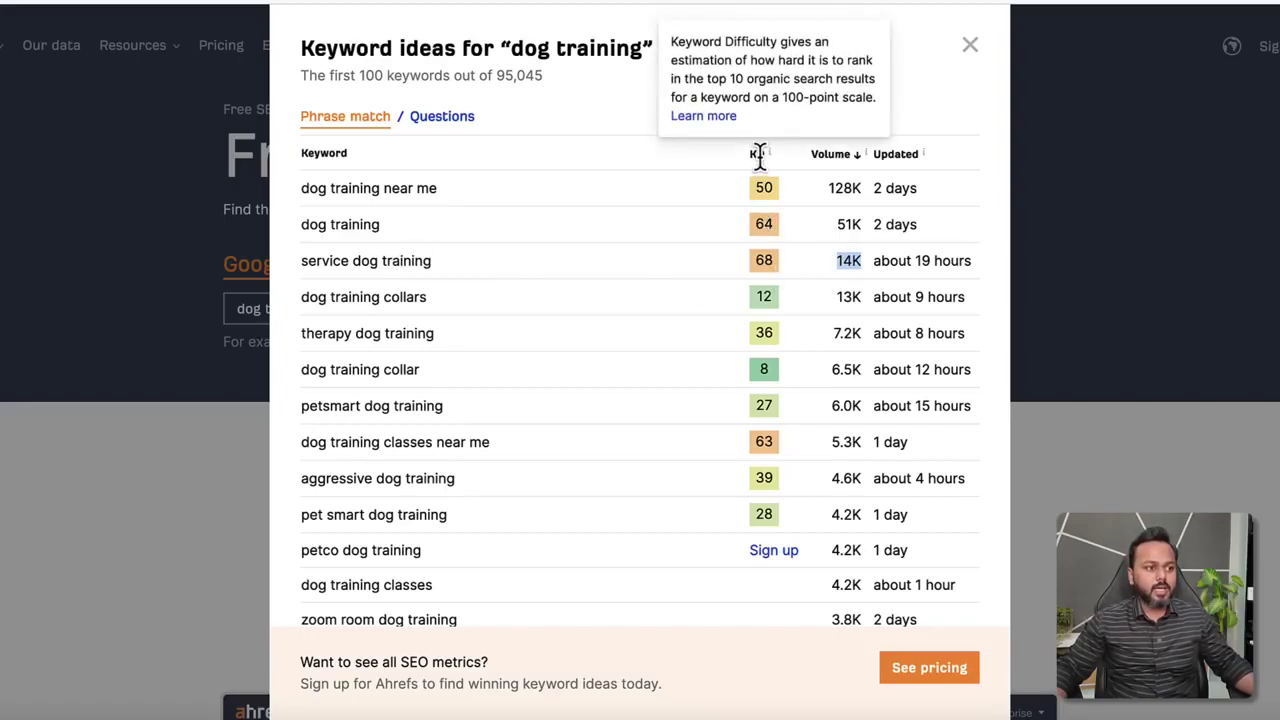
Highlight service dog training's KD score of 68, then the 'dog training collars' keyword.
double_click(762, 262)
click(437, 268)
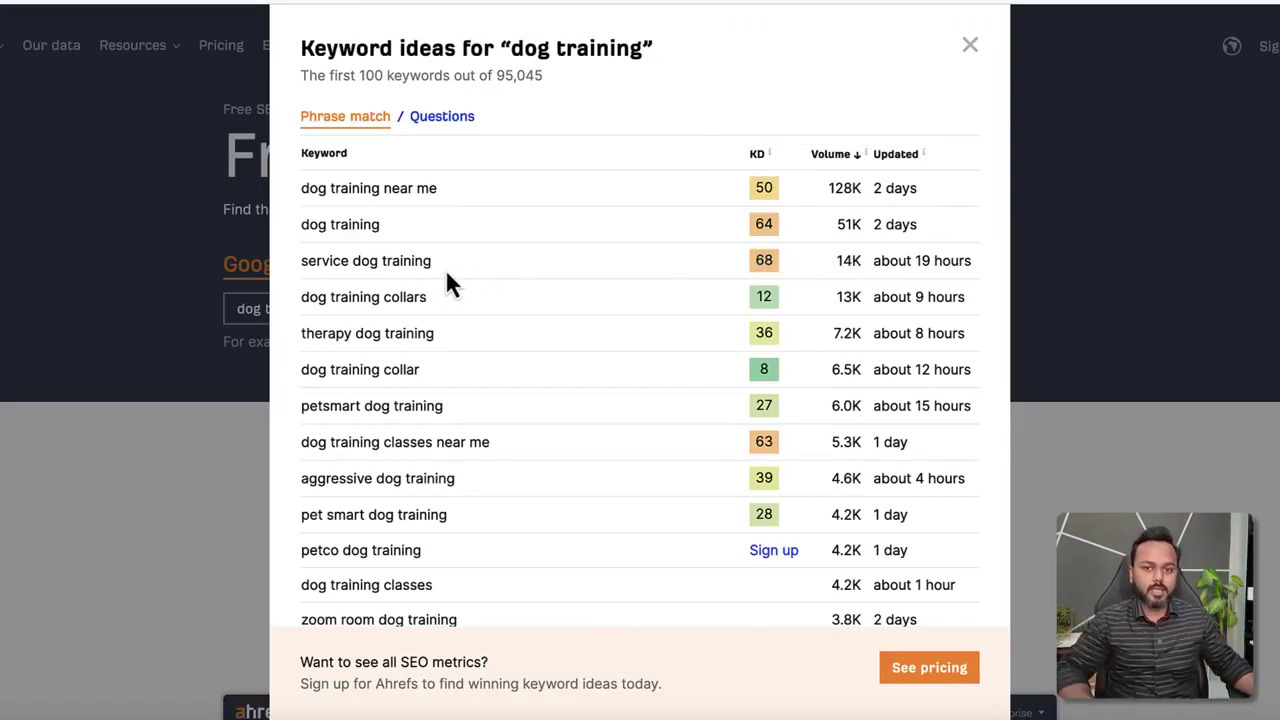
double_click(758, 260)
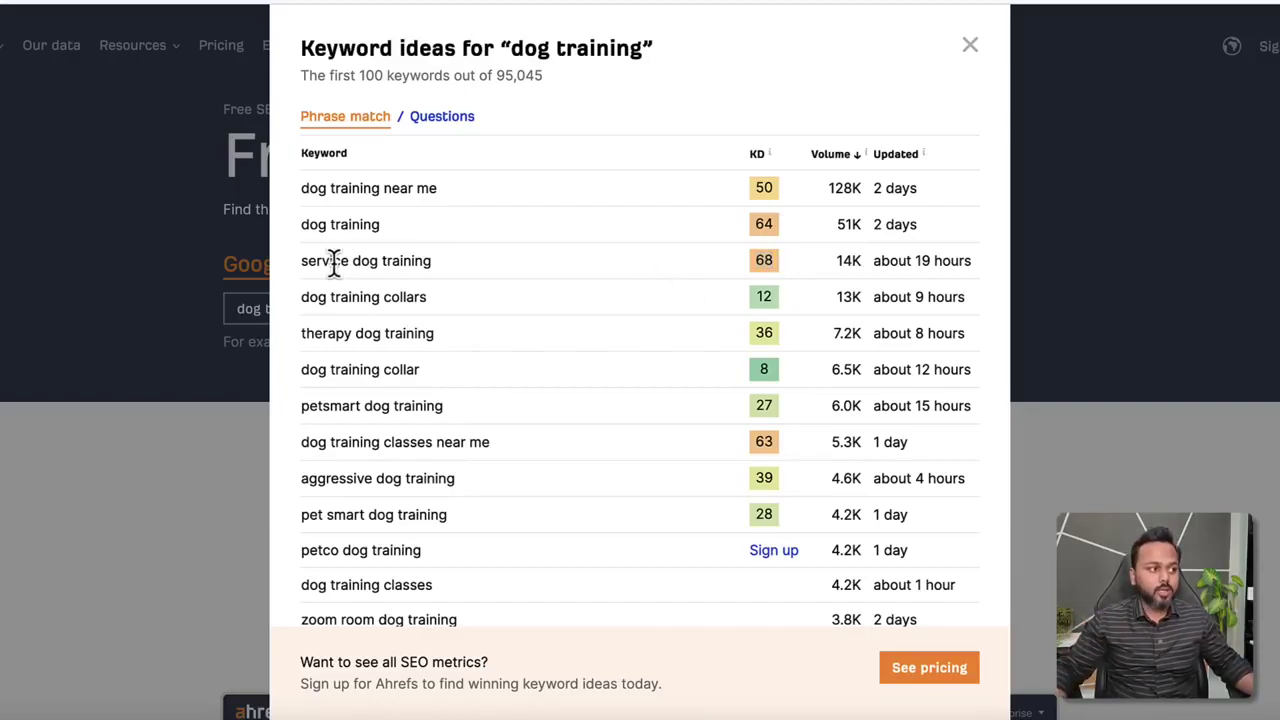
click(298, 263)
drag(298, 263, 303, 260)
click(420, 258)
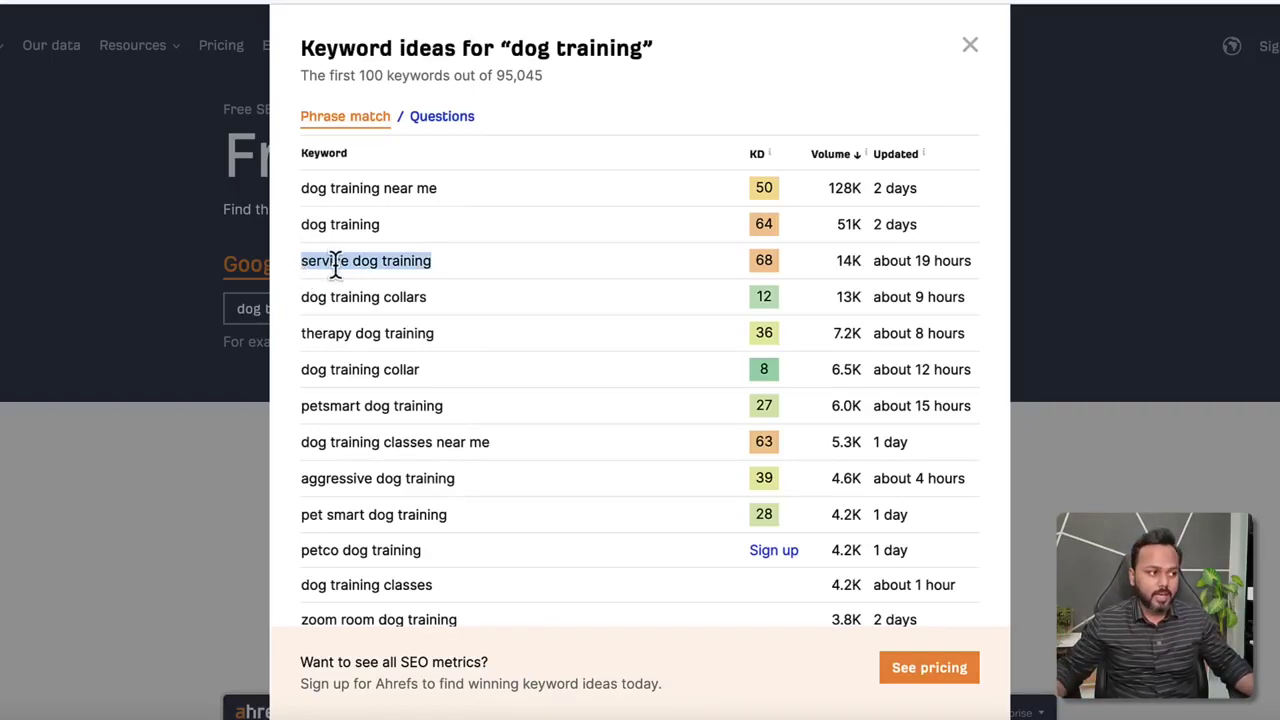
drag(303, 296, 421, 296)
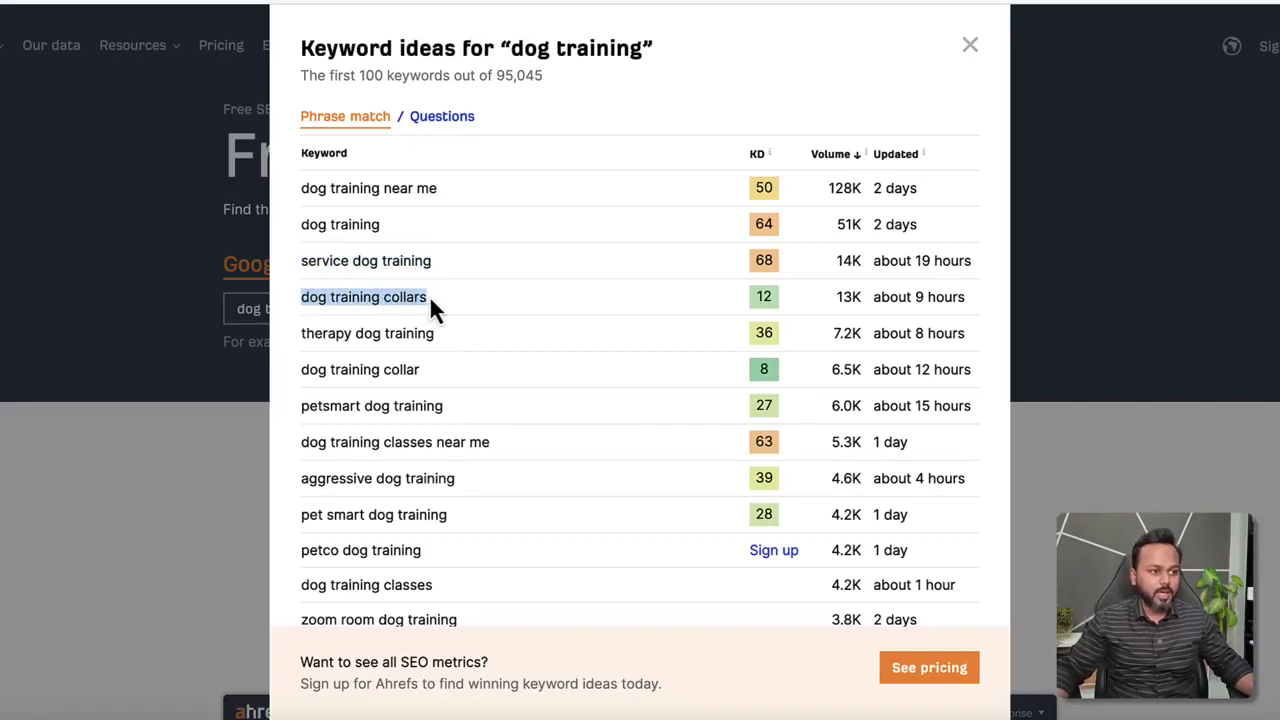
drag(838, 298, 858, 297)
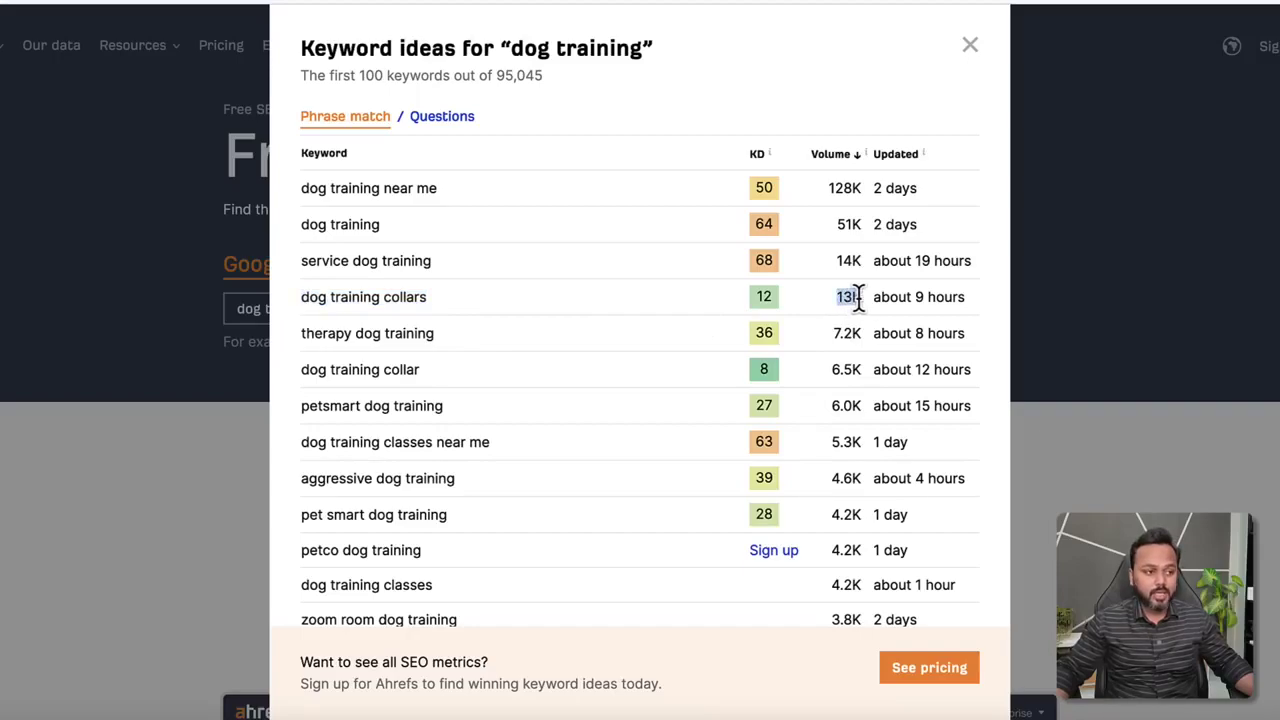
click(756, 295)
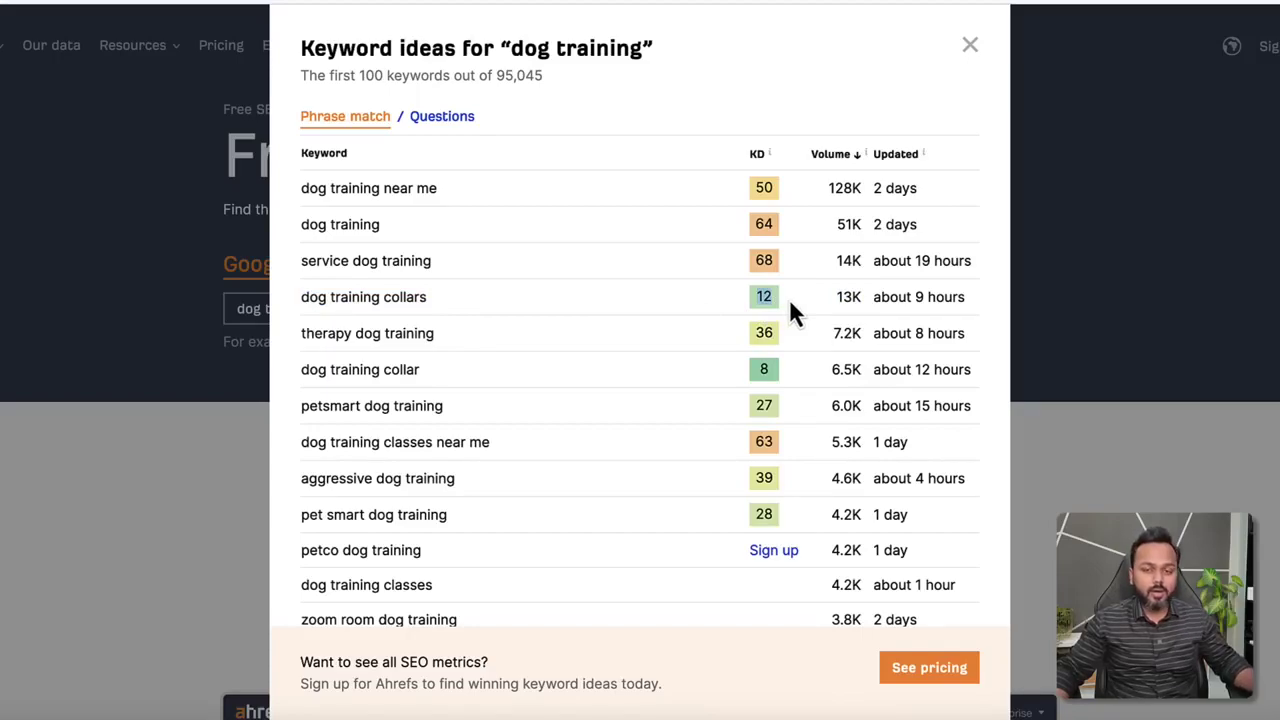
click(787, 297)
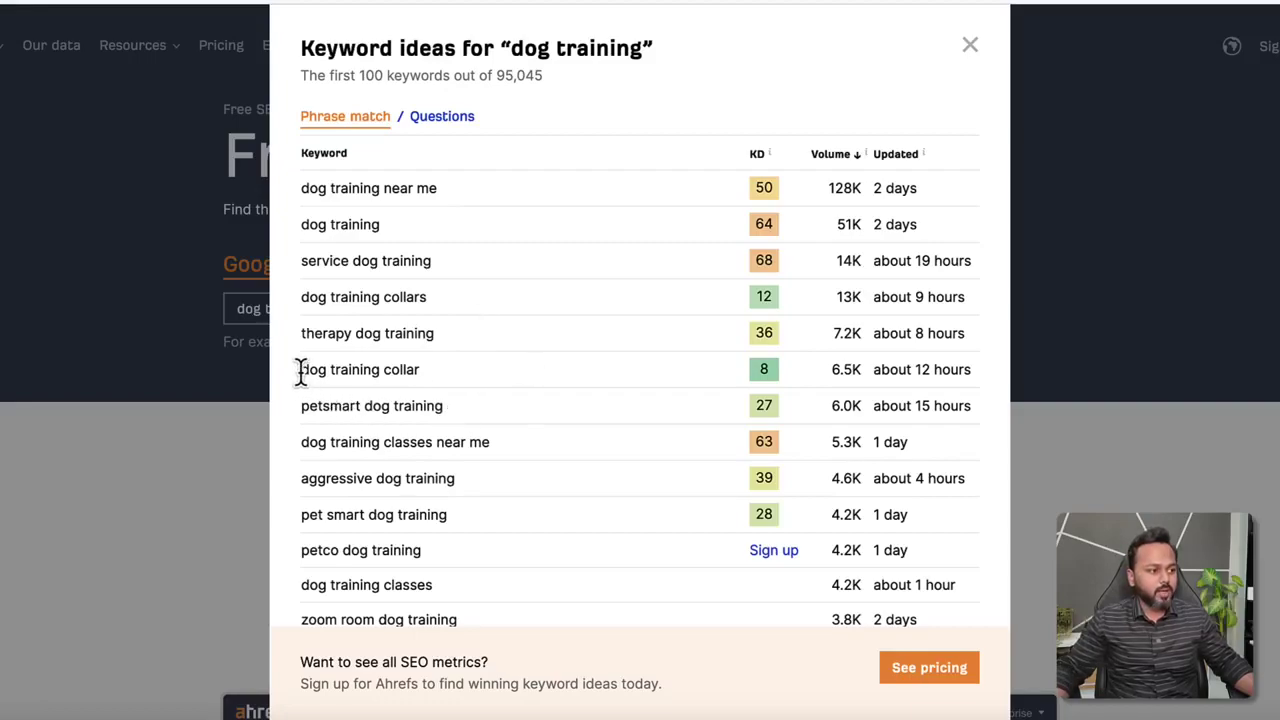
drag(300, 369, 420, 380)
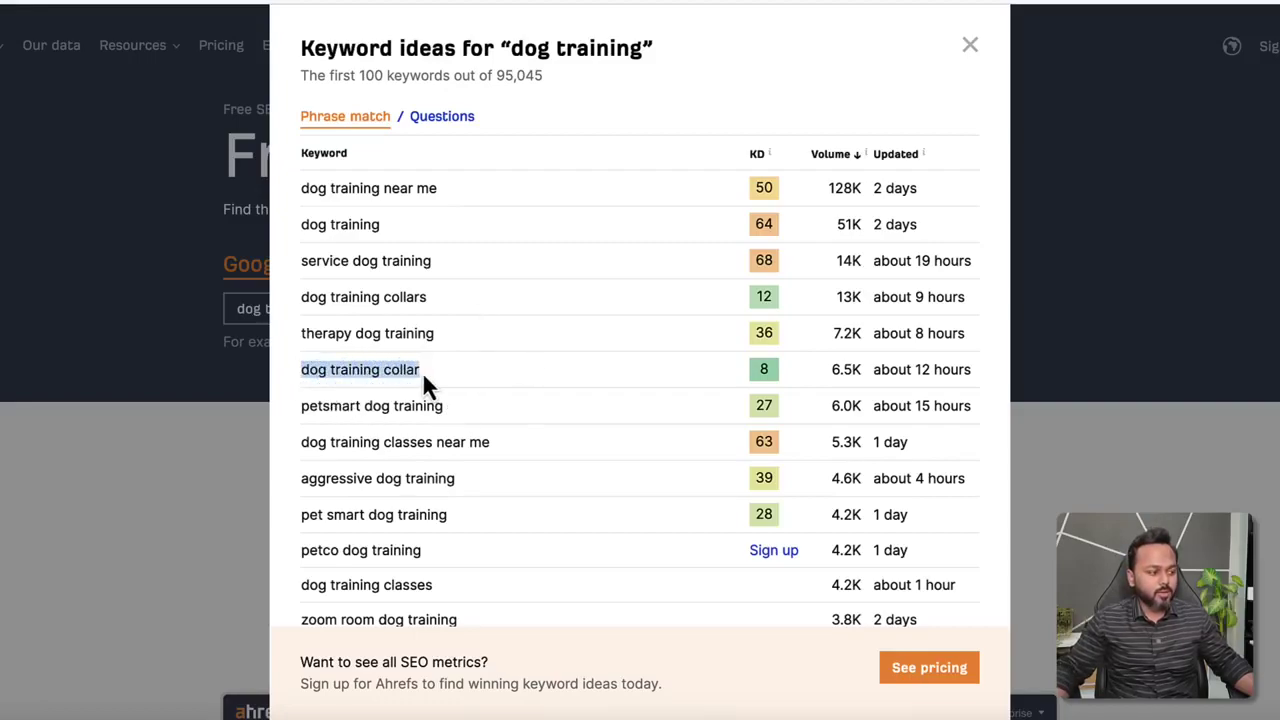
click(422, 371)
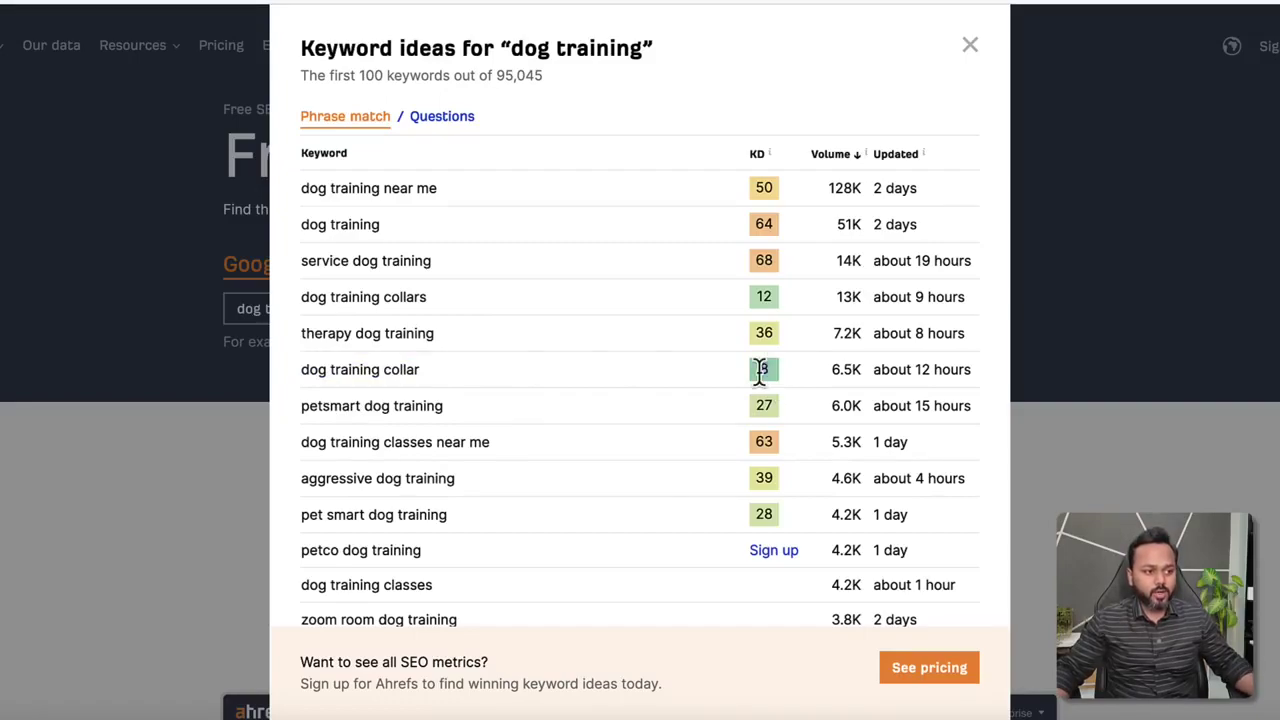
drag(830, 370, 859, 369)
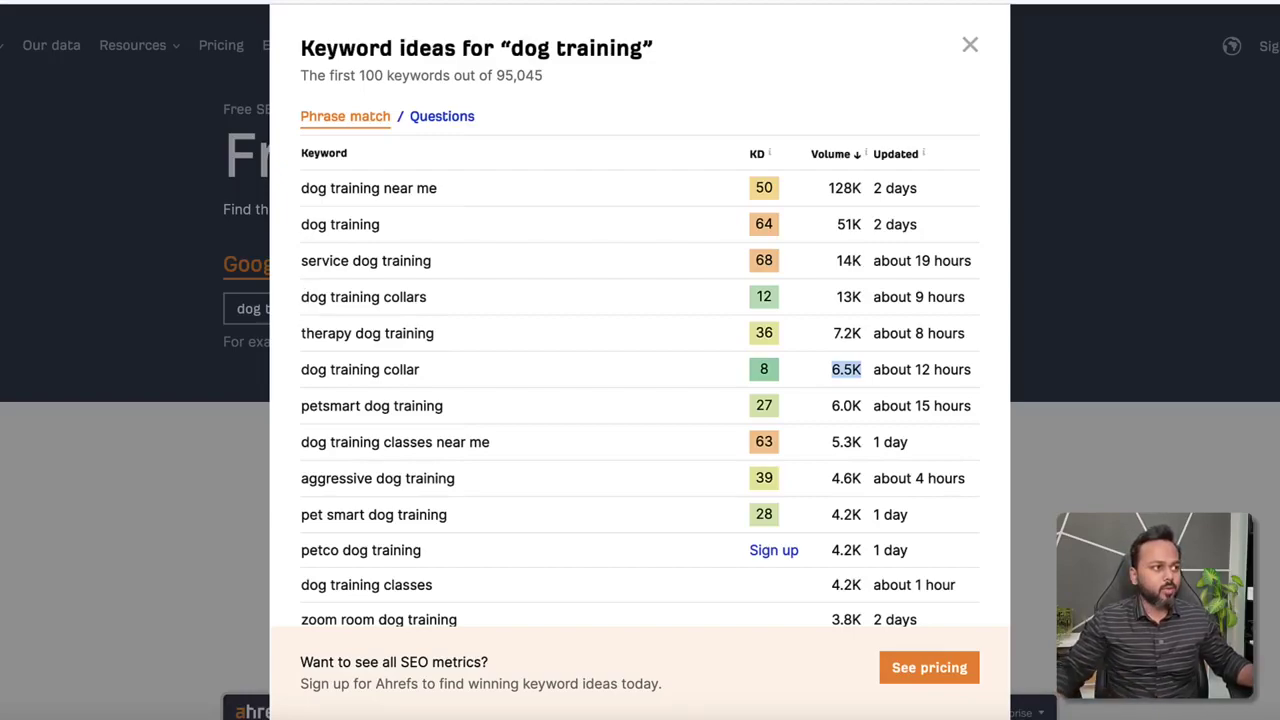
key(super+t)
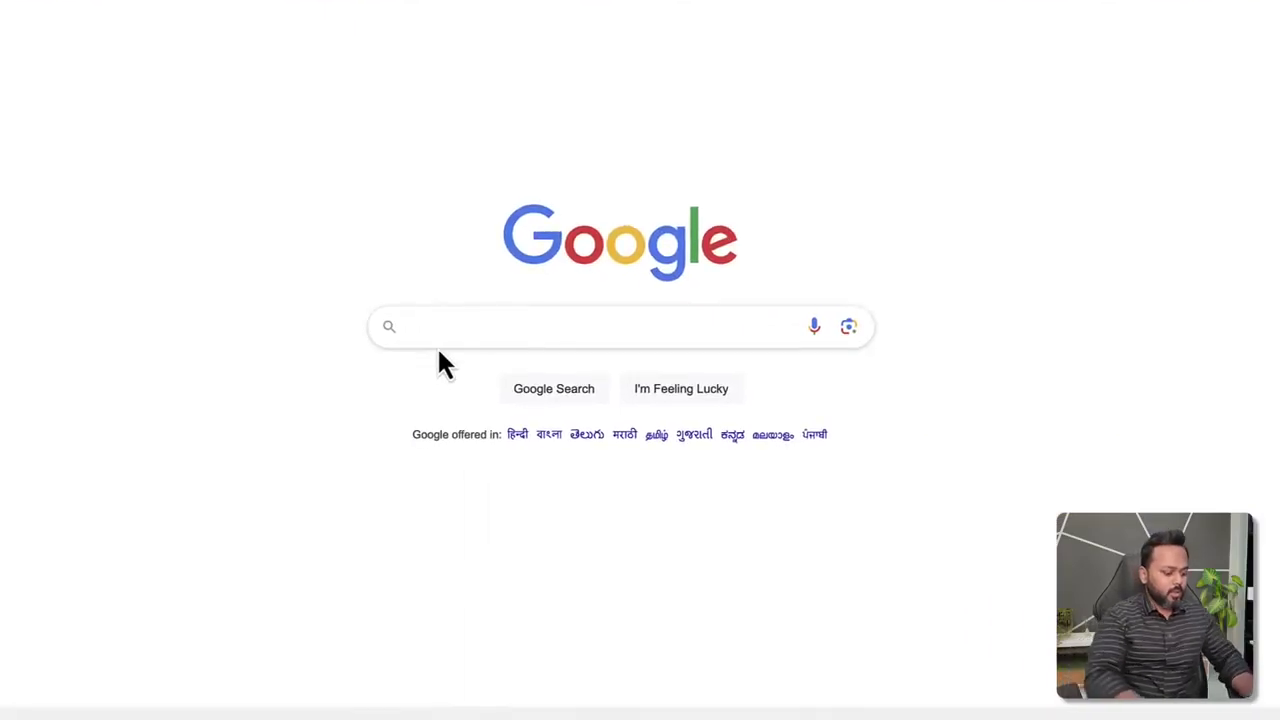
Search Google for 'best dog training blog' and scroll down the results list.
text(best)
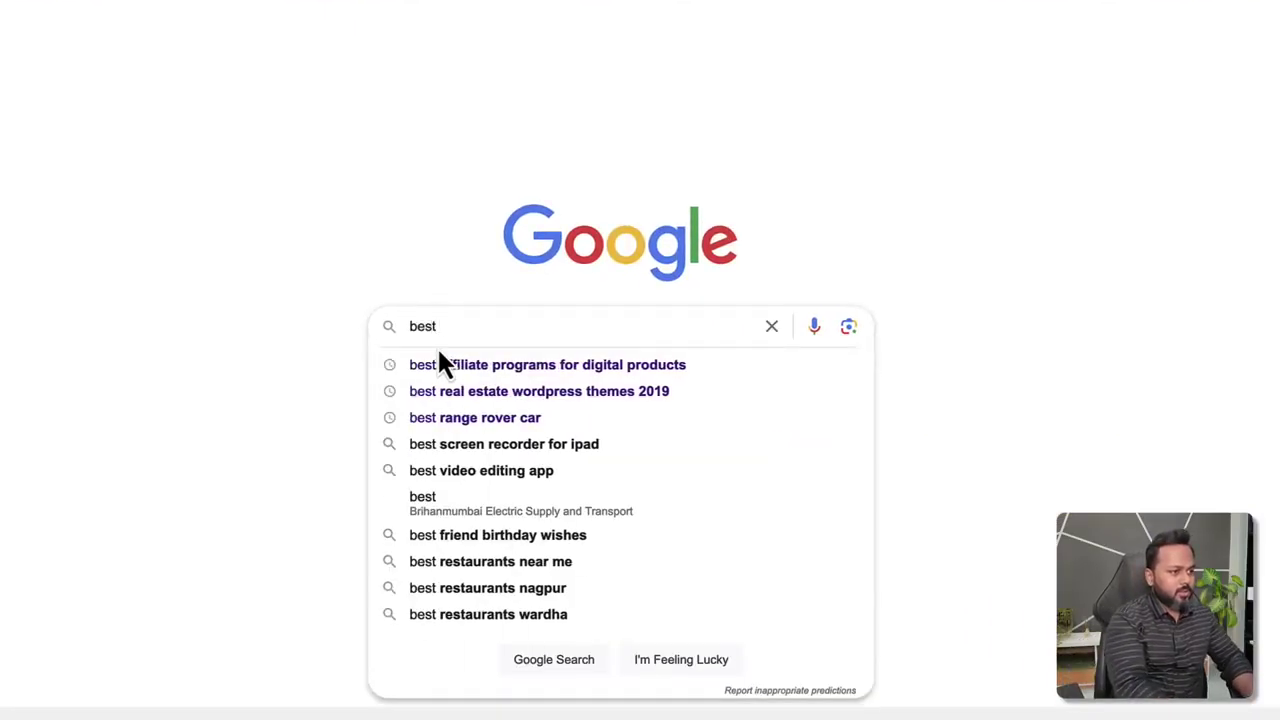
text( train)
key(BackSpace)
key(BackSpace)
key(BackSpace)
key(BackSpace)
key(BackSpace)
text(d)
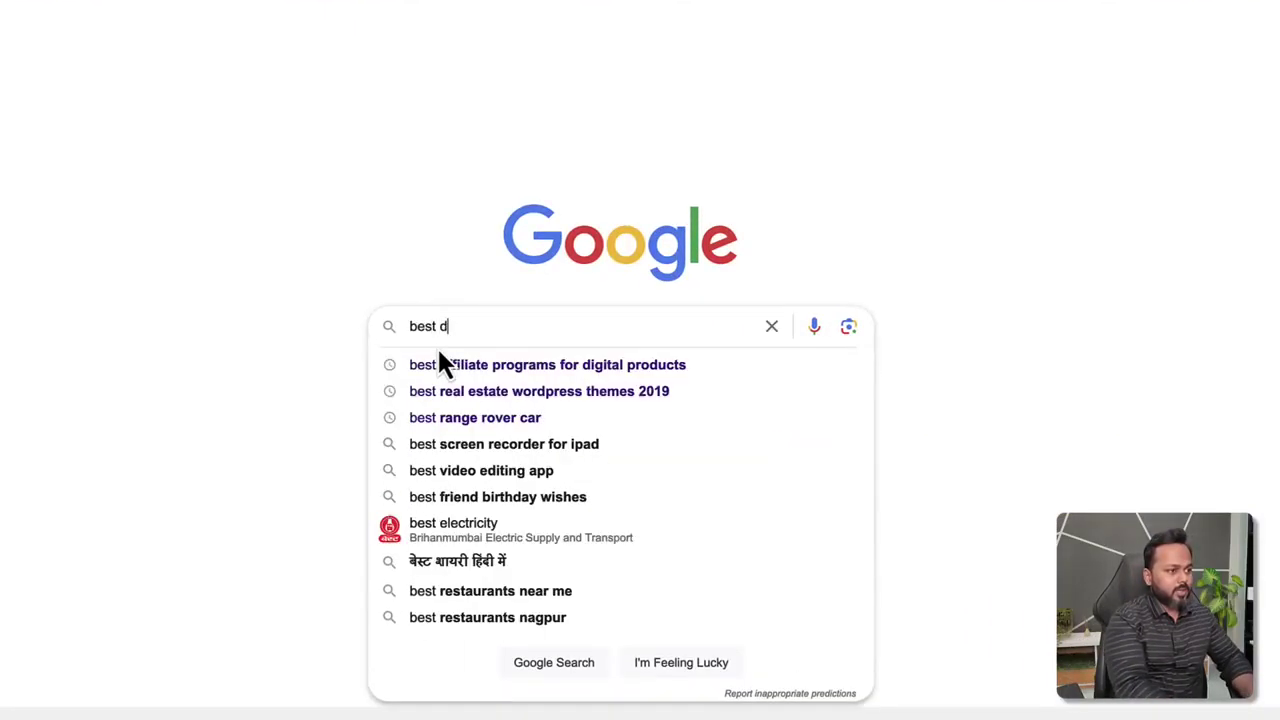
text(og trainin)
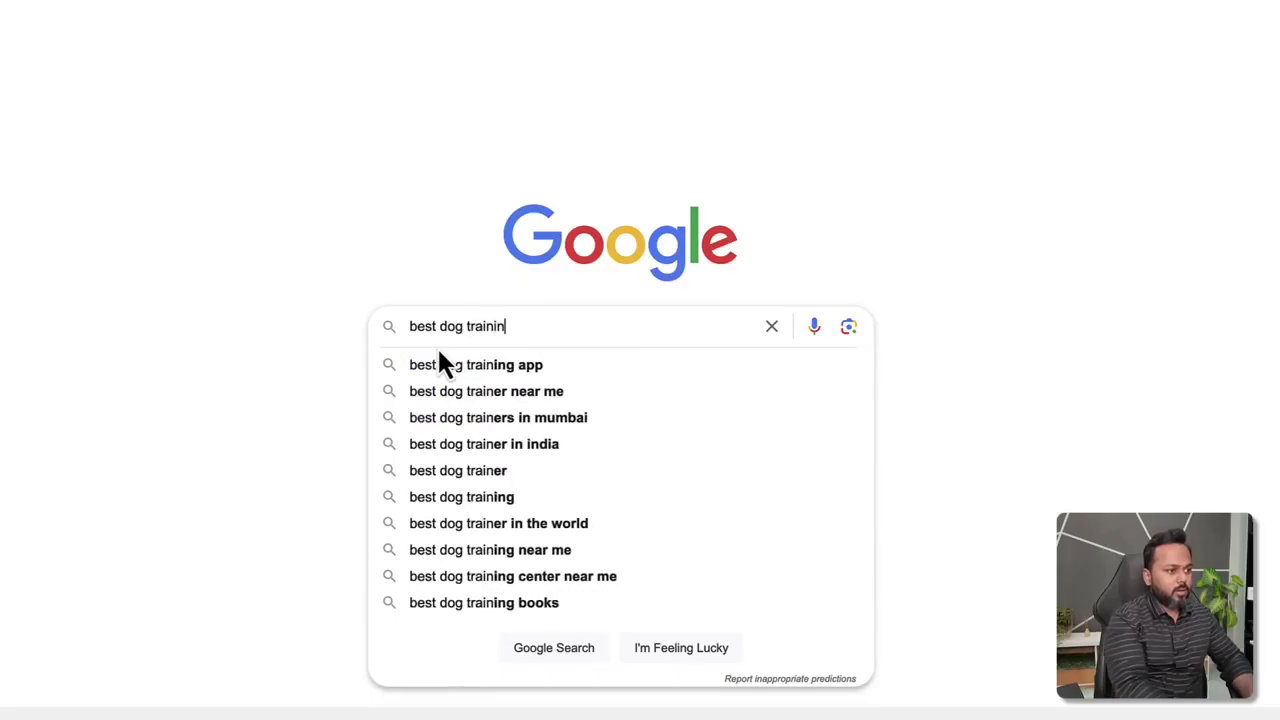
text(g blog)
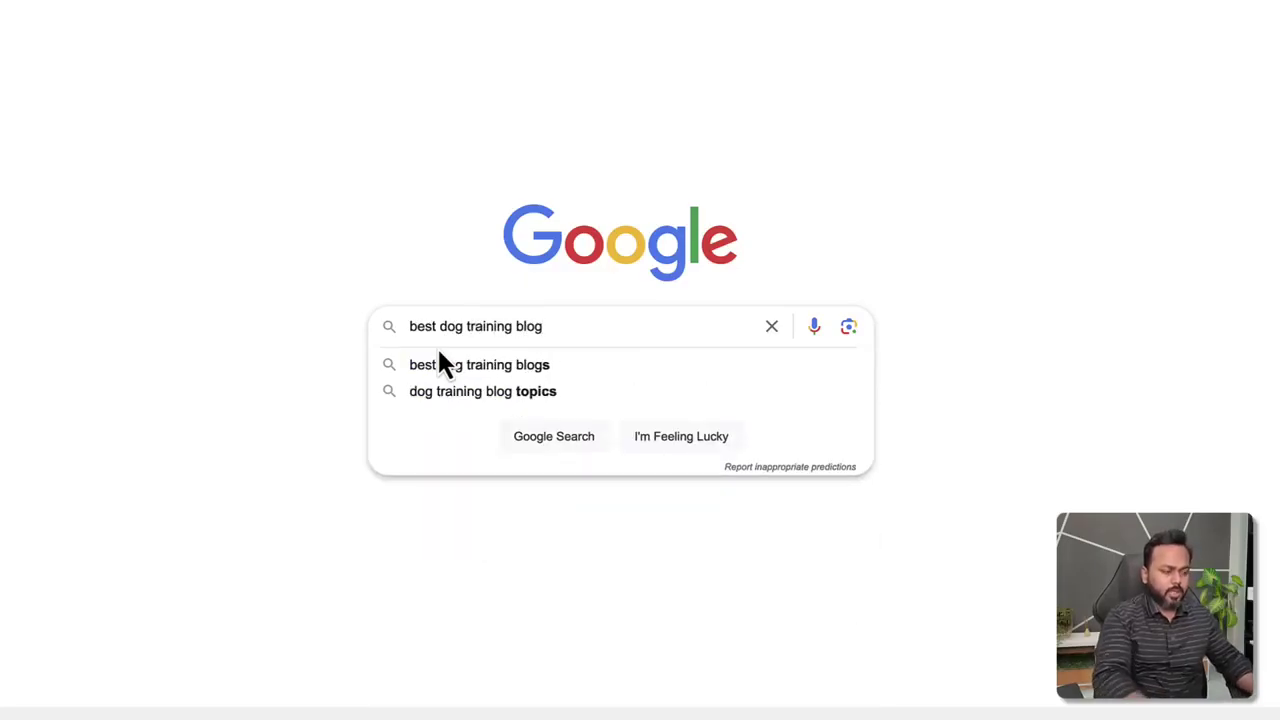
key(Return)
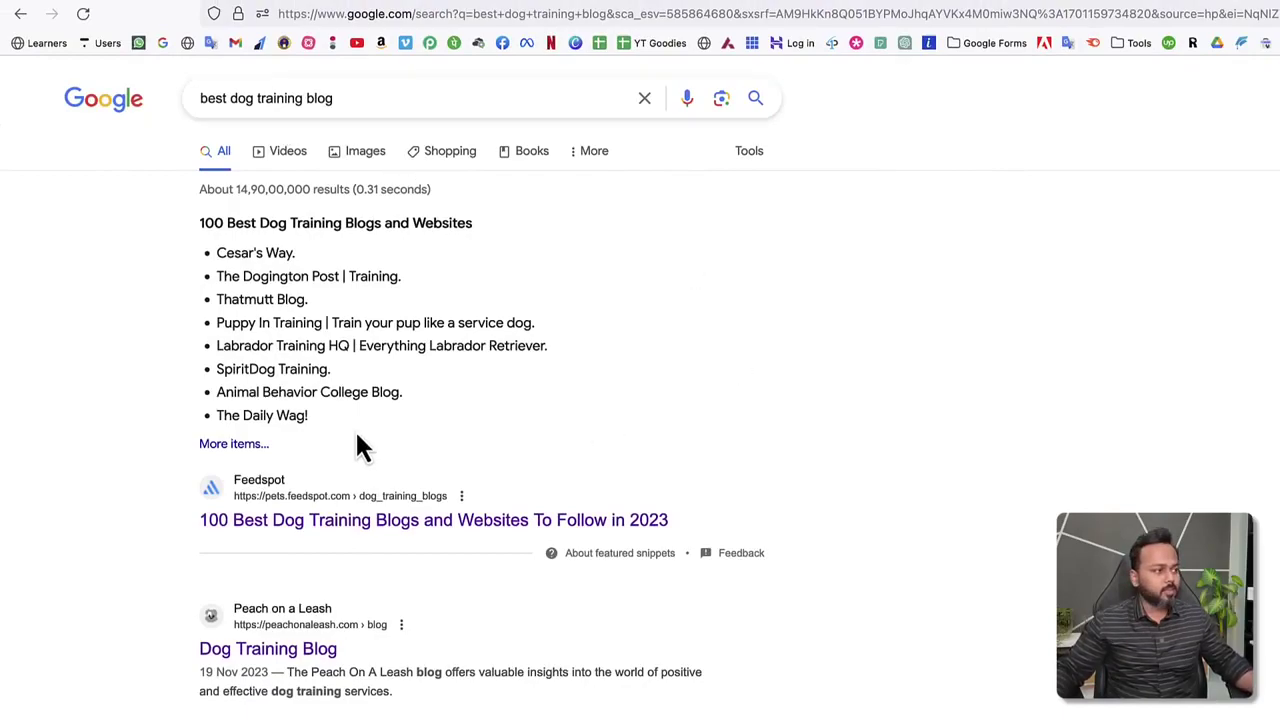
scroll(120, 450, down, 3)
scroll(119, 451, down, 1)
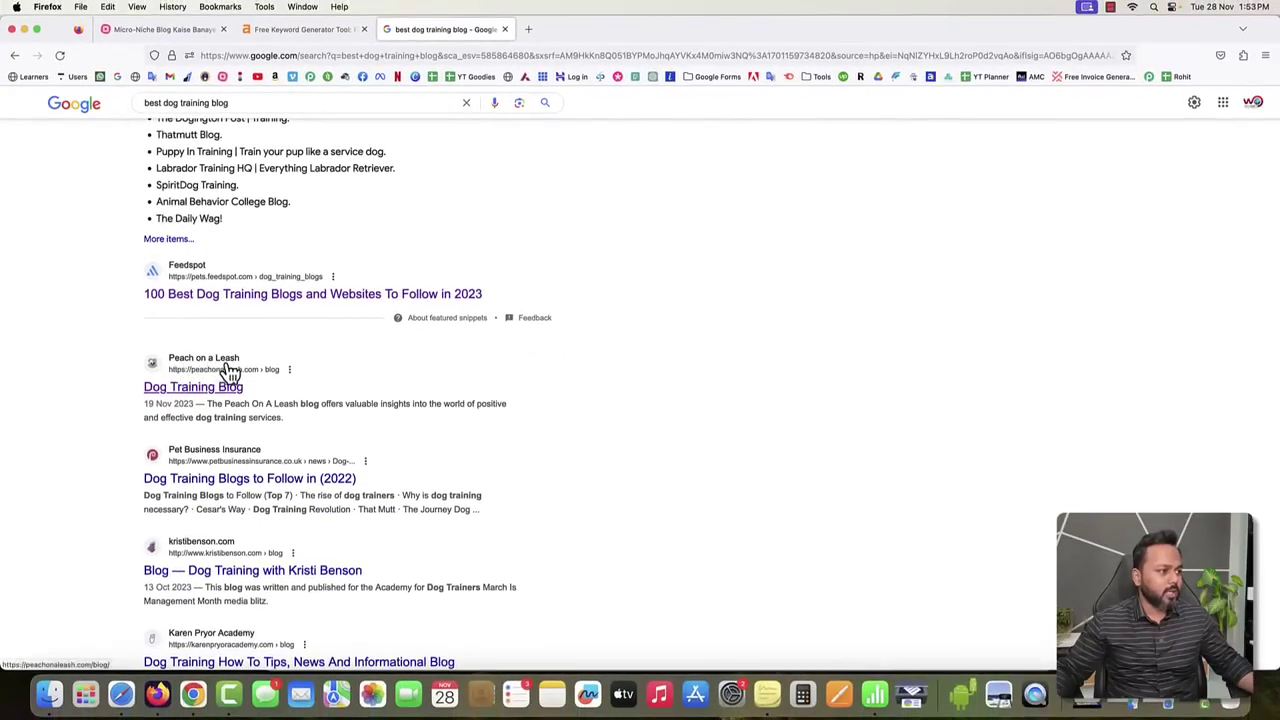
Open the Peach on a Leash 'Dog Training Blog' result in a new tab, then its 'Beyond Puppy Biting' post.
right_click(193, 390)
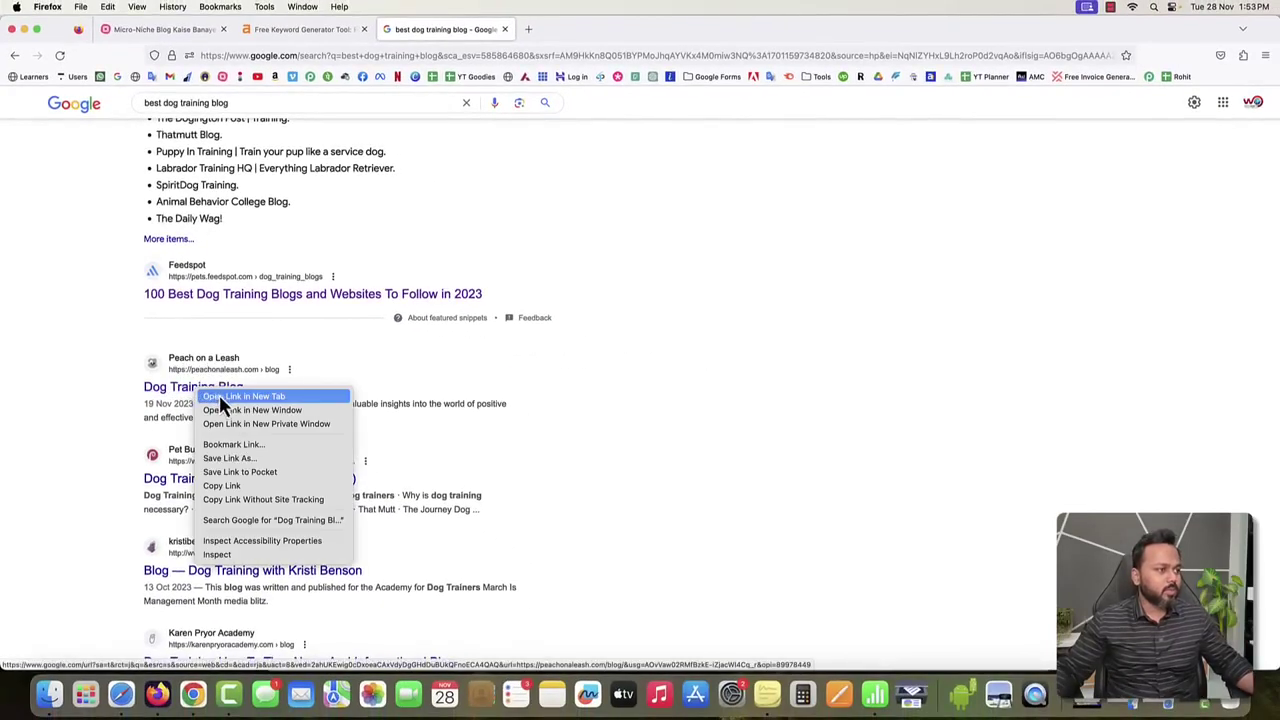
click(219, 395)
click(588, 30)
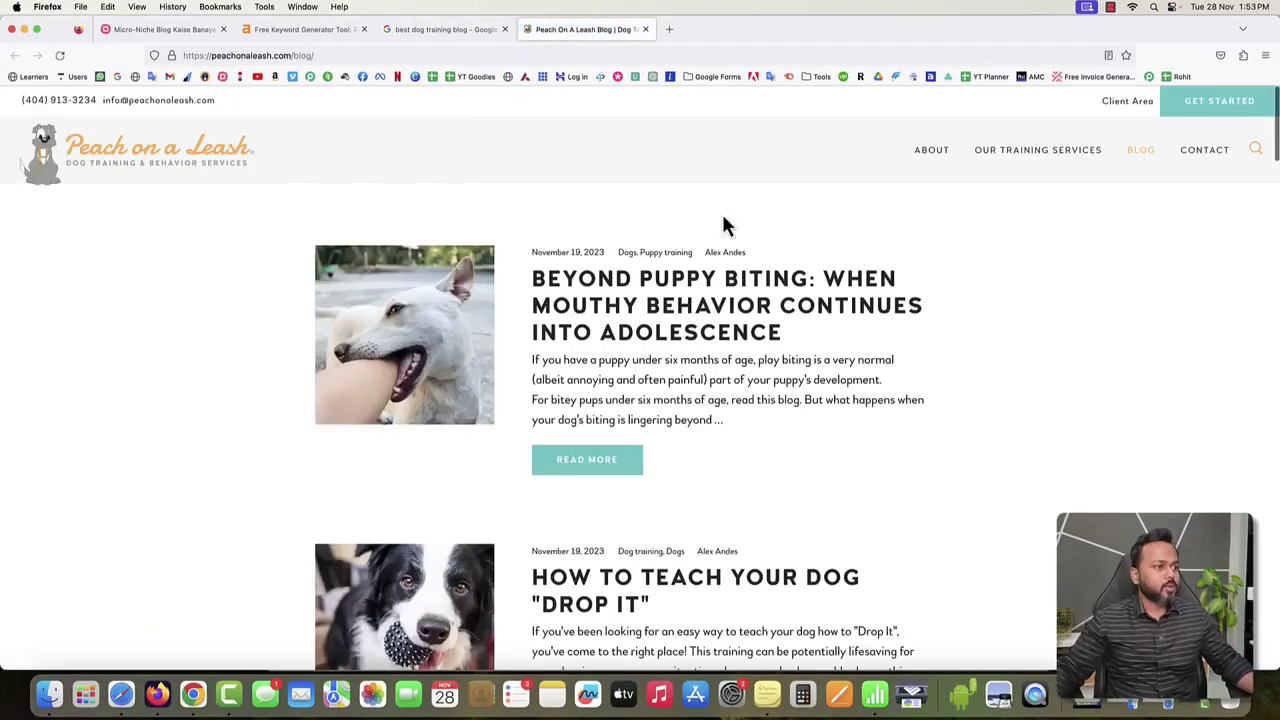
scroll(991, 306, down, 5)
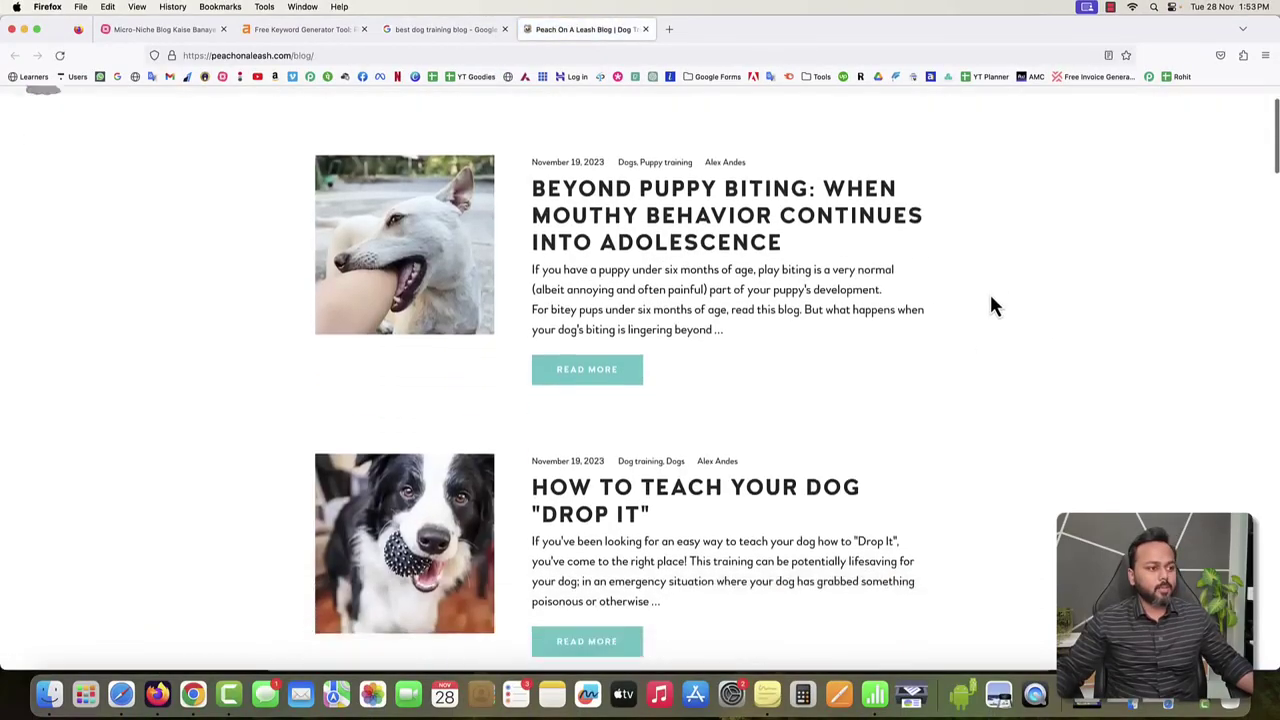
scroll(991, 306, up, 4)
click(620, 275)
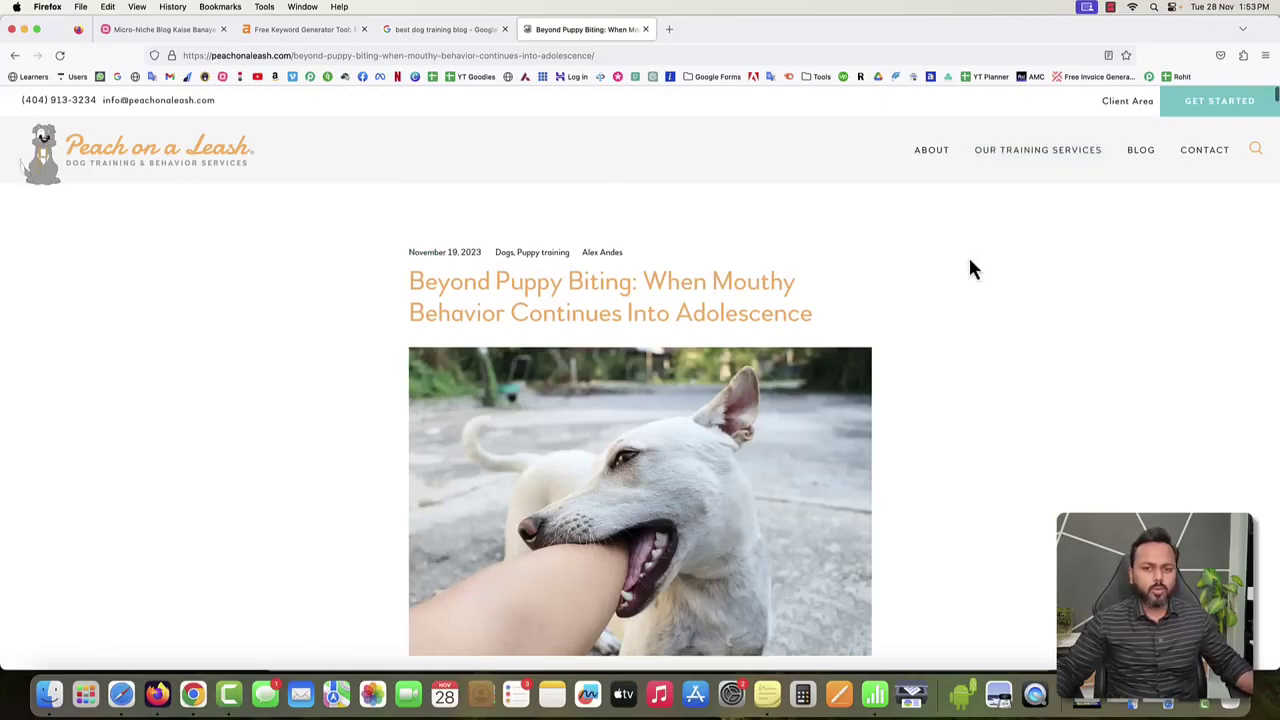
Scroll through the Beyond Puppy Biting article, then go back to the blog listing.
scroll(502, 432, down, 3)
scroll(588, 428, down, 10)
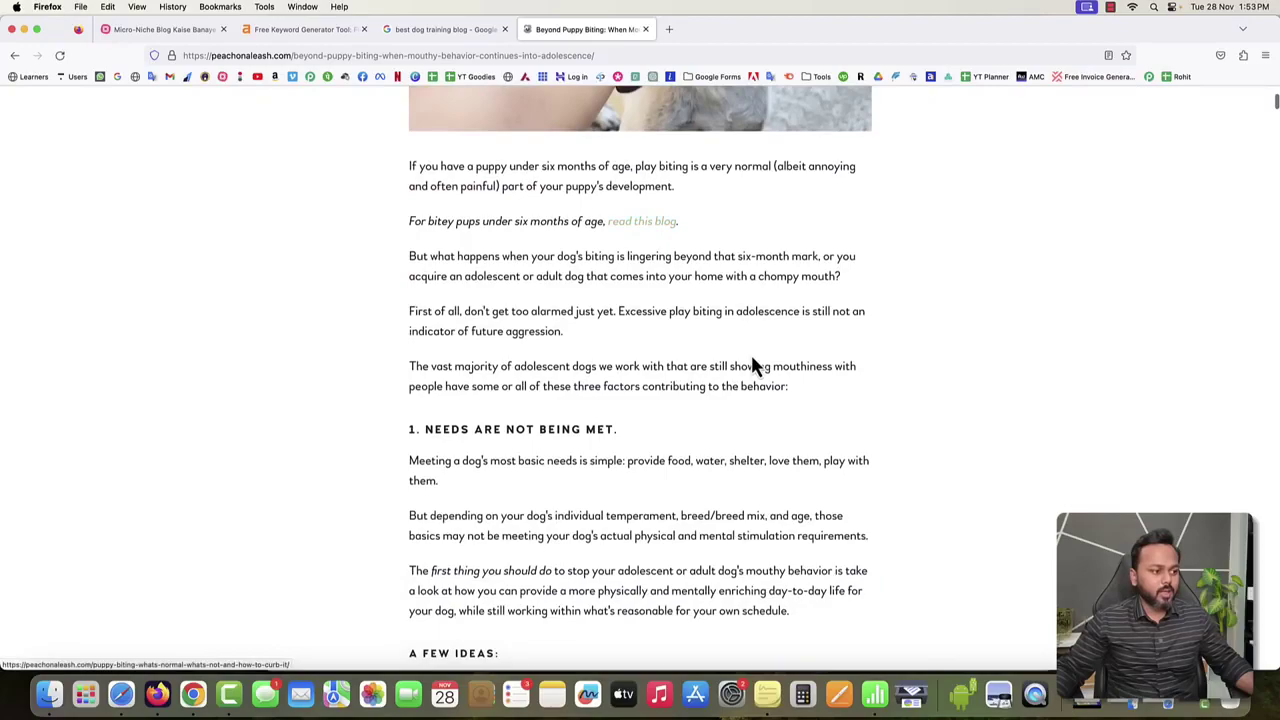
scroll(751, 354, down, 5)
scroll(642, 355, down, 15)
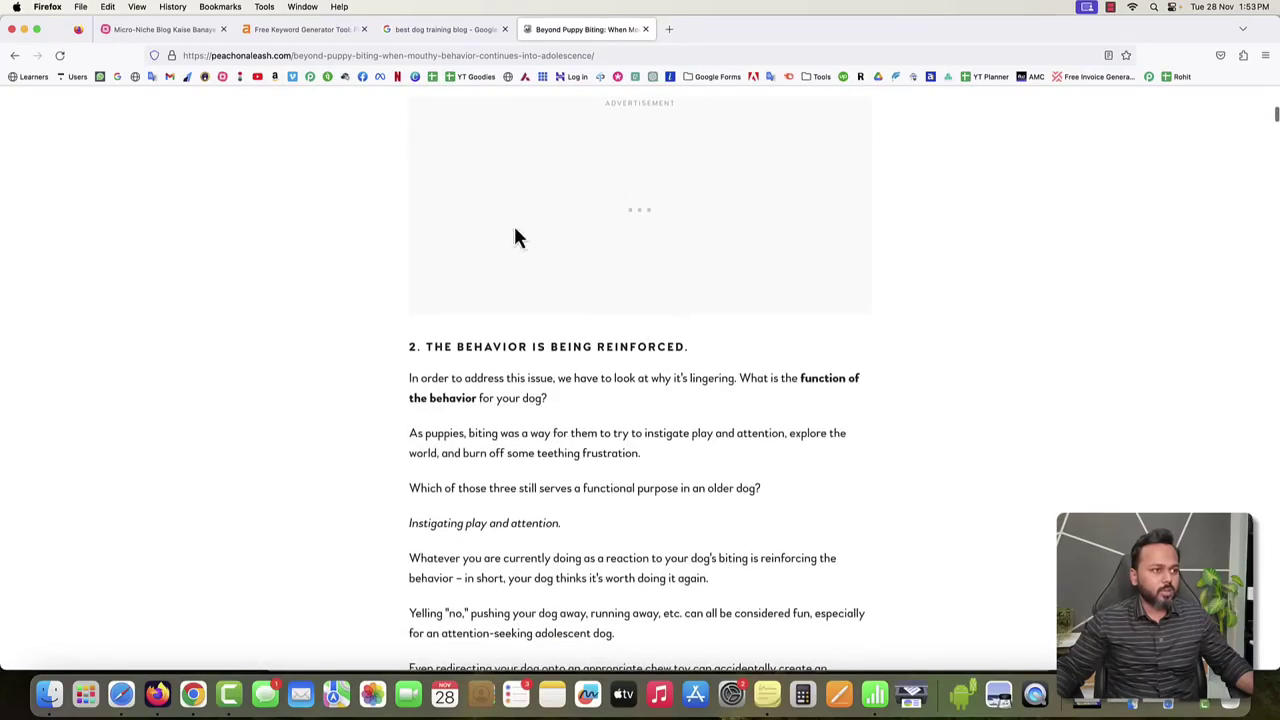
scroll(800, 300, up, 1)
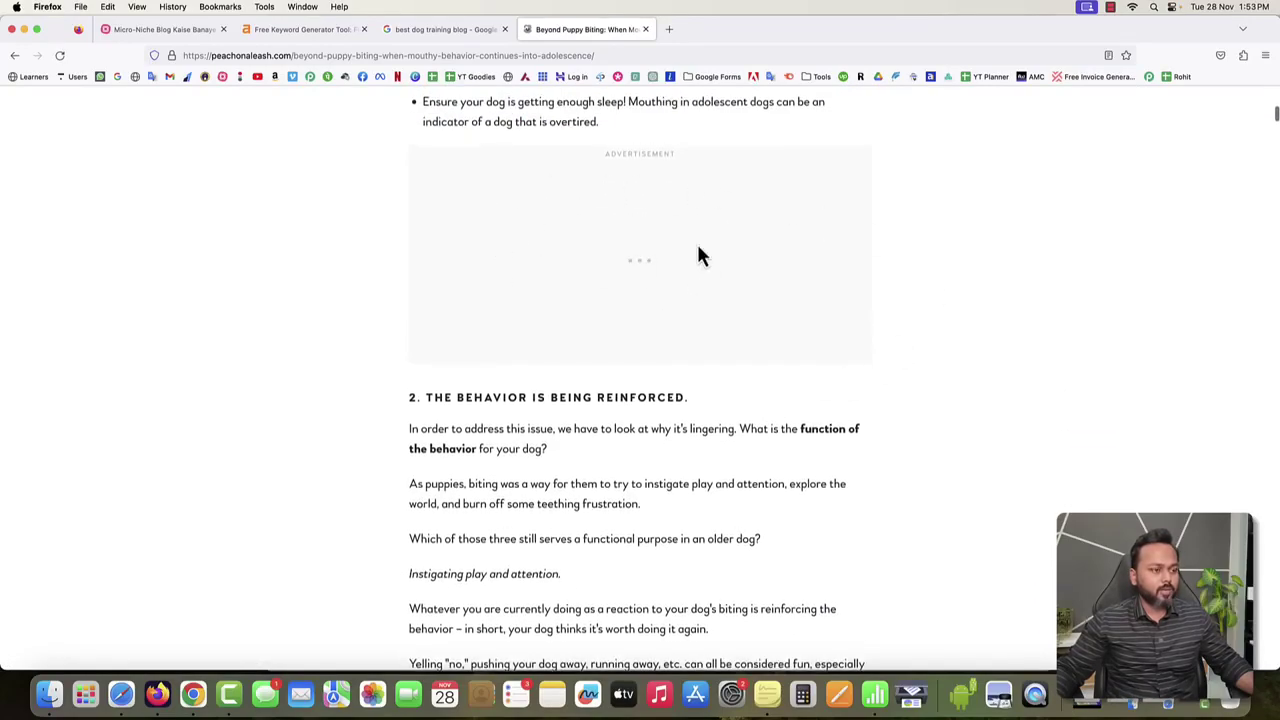
scroll(689, 255, down, 20)
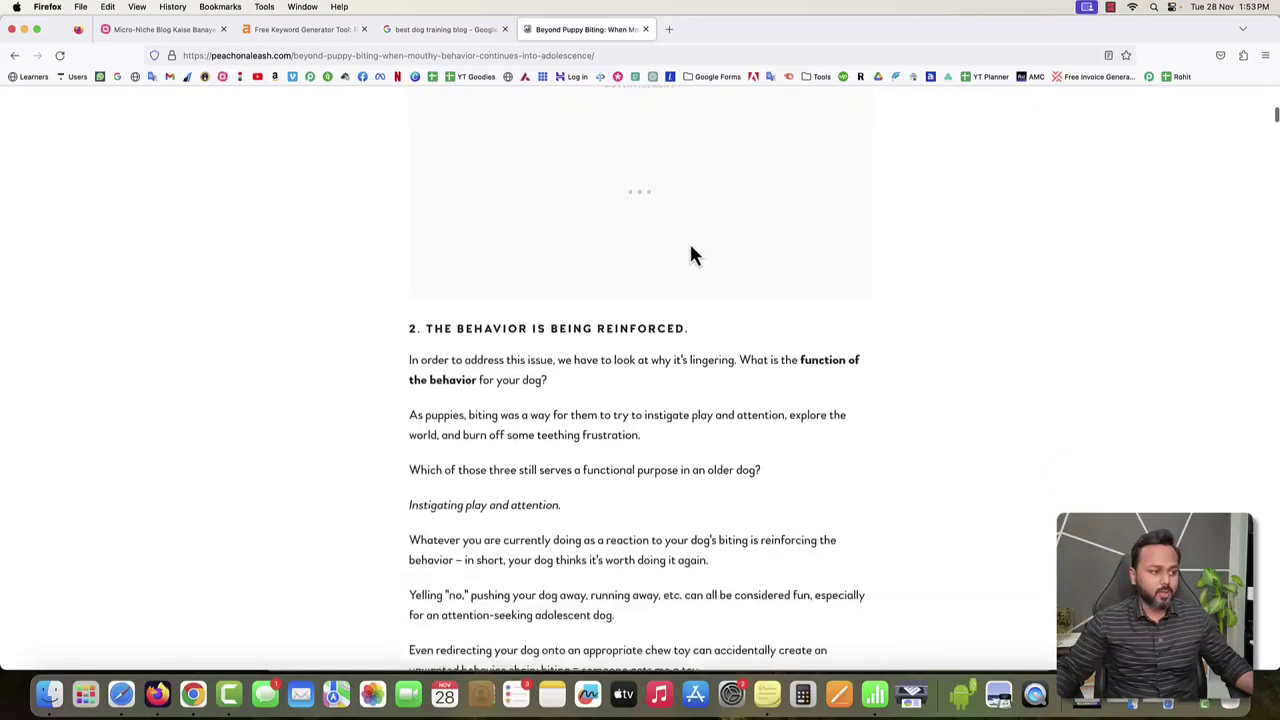
scroll(690, 255, down, 10)
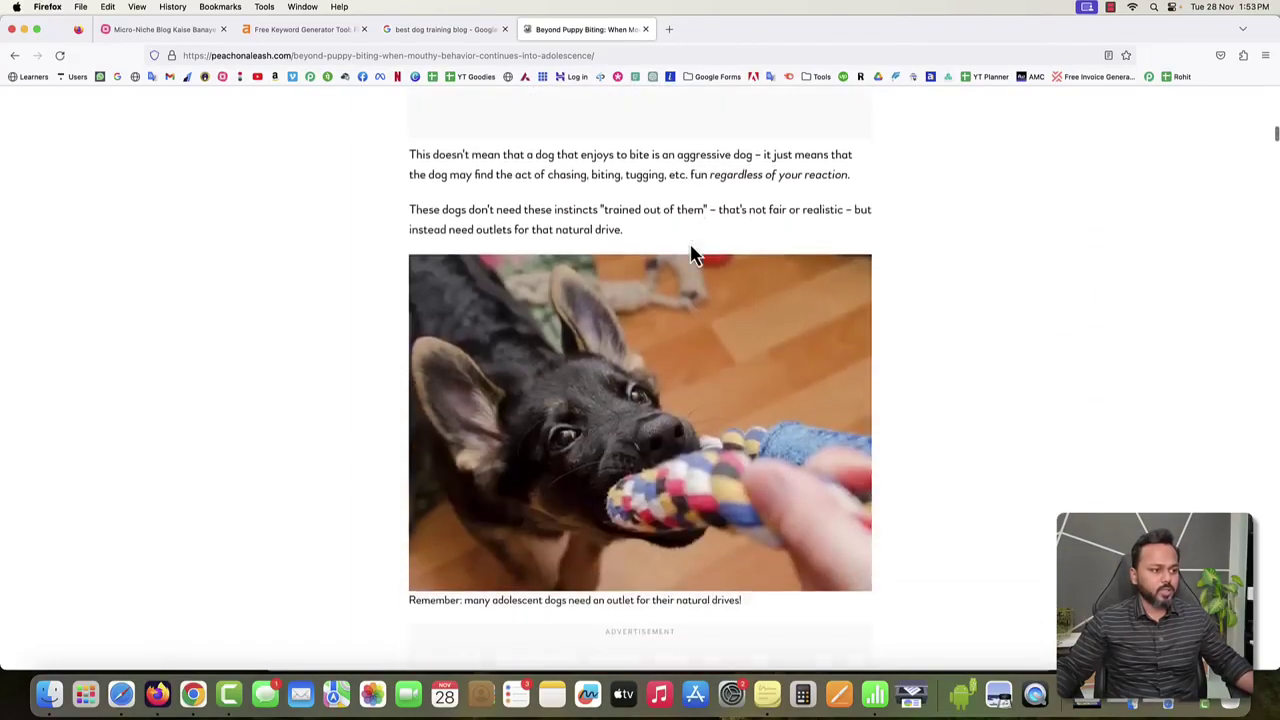
scroll(611, 362, down, 10)
scroll(613, 357, down, 10)
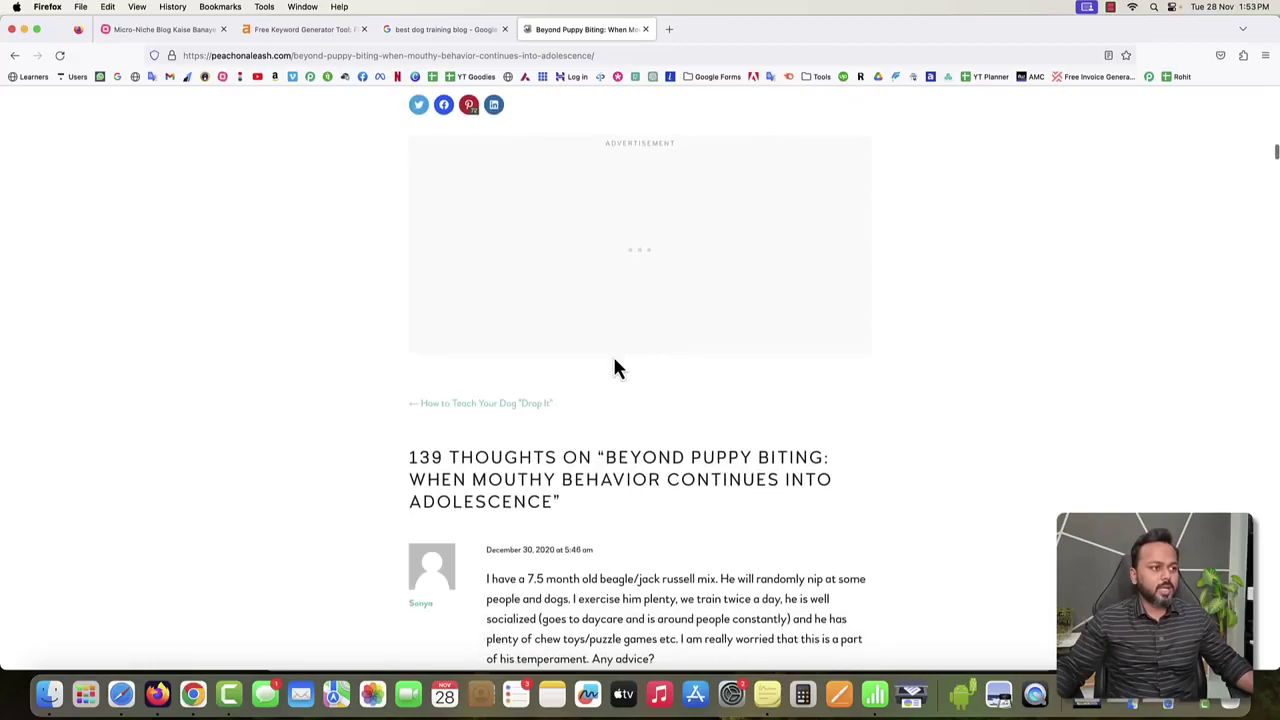
scroll(614, 366, up, 15)
scroll(614, 368, up, 15)
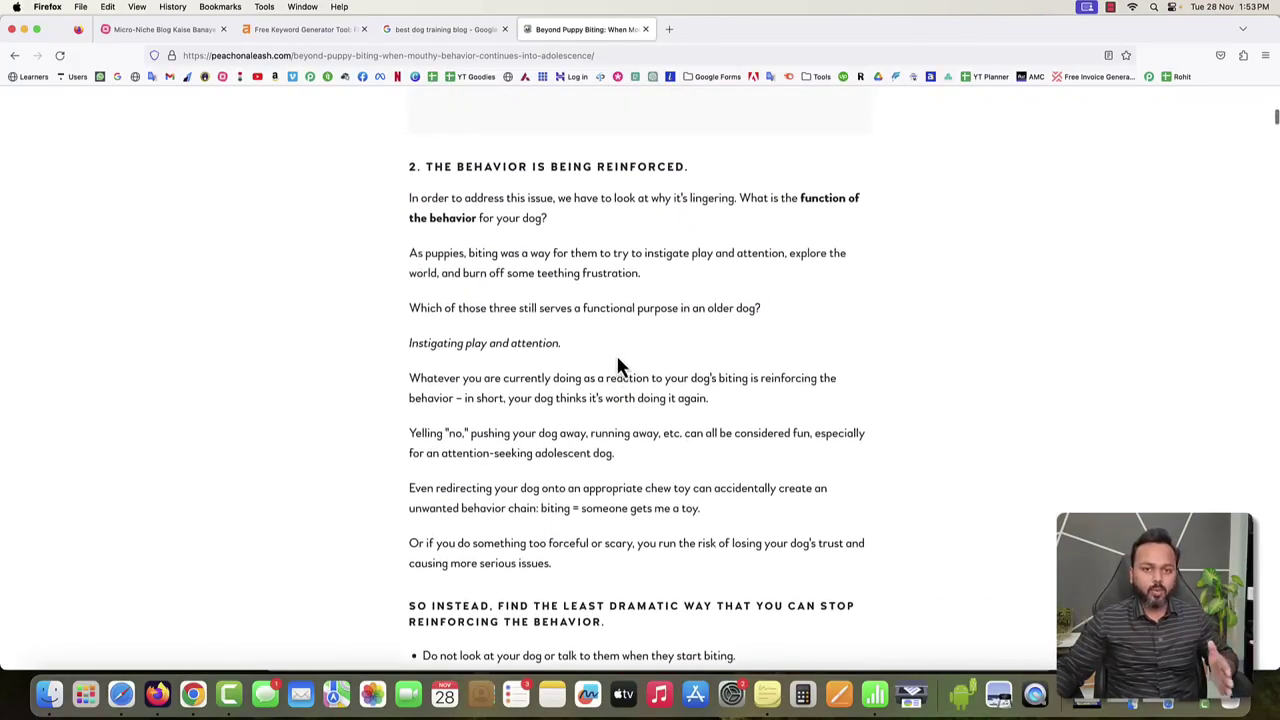
scroll(617, 366, up, 20)
click(14, 57)
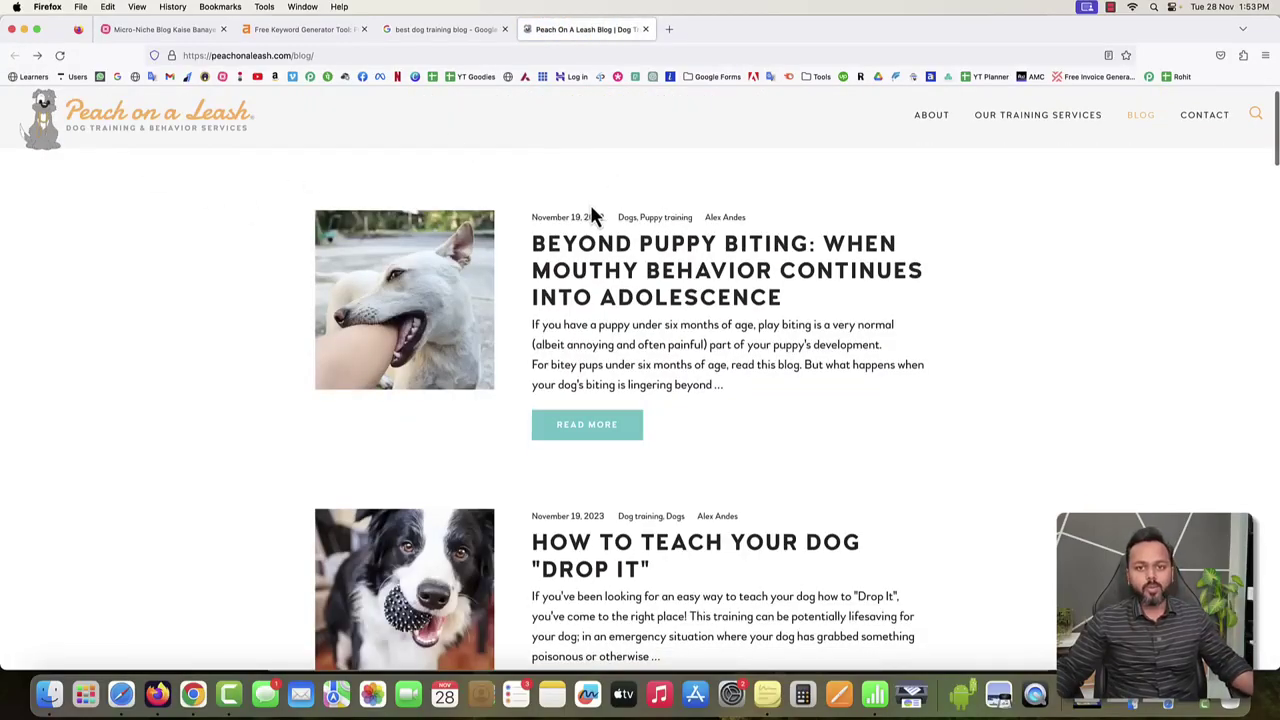
Show SimilarWeb stats for peachonaleash.com: 65.80K monthly visits, 72.02% bounce rate.
click(1243, 55)
click(1110, 133)
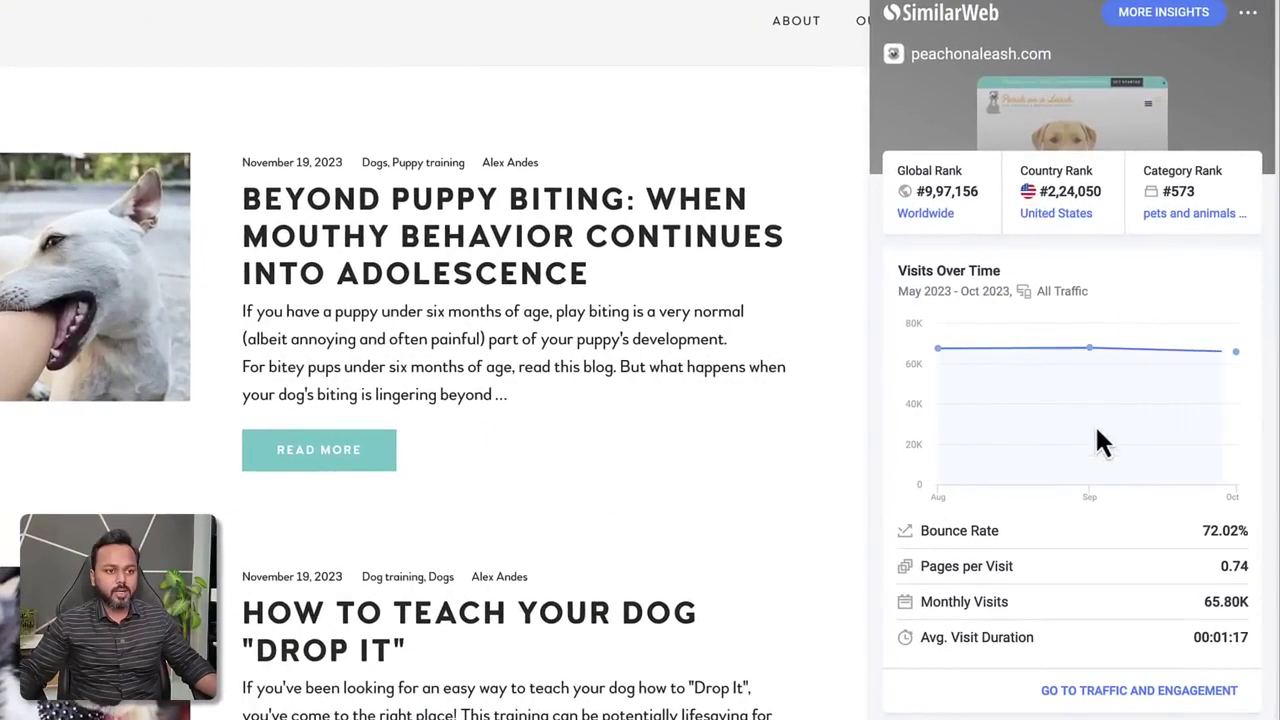
mouse_move(915, 352)
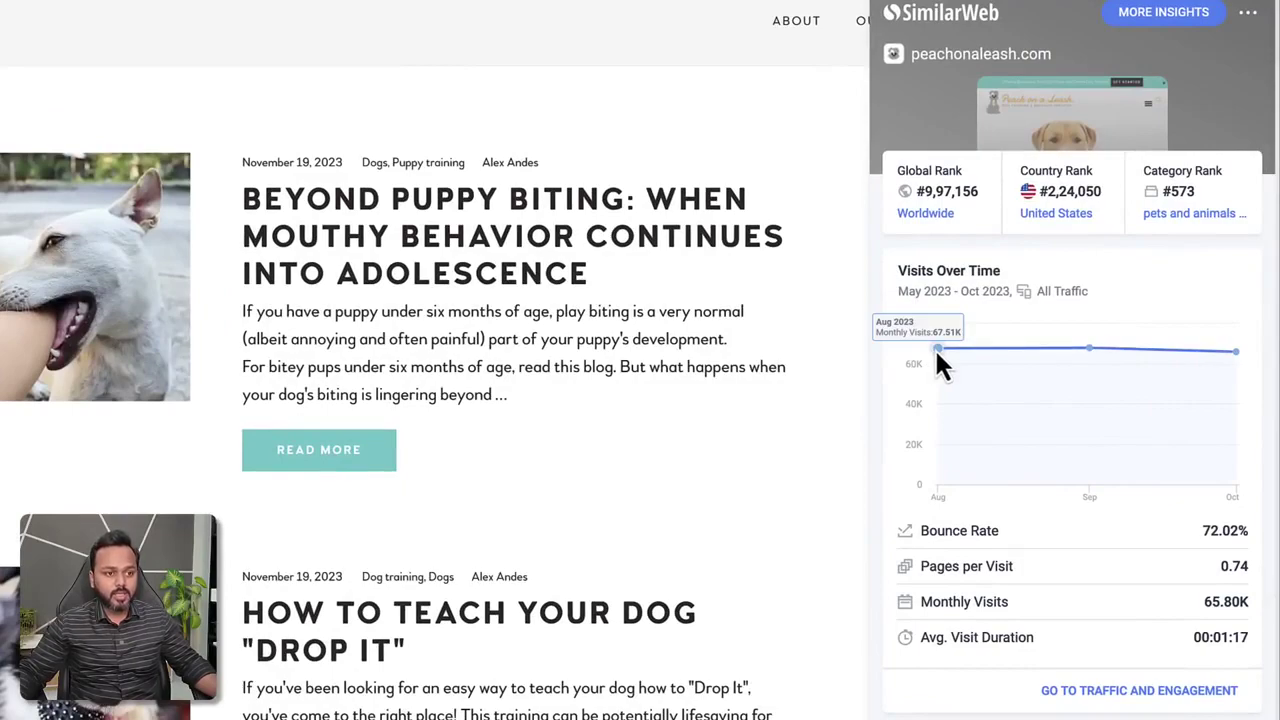
mouse_move(1088, 356)
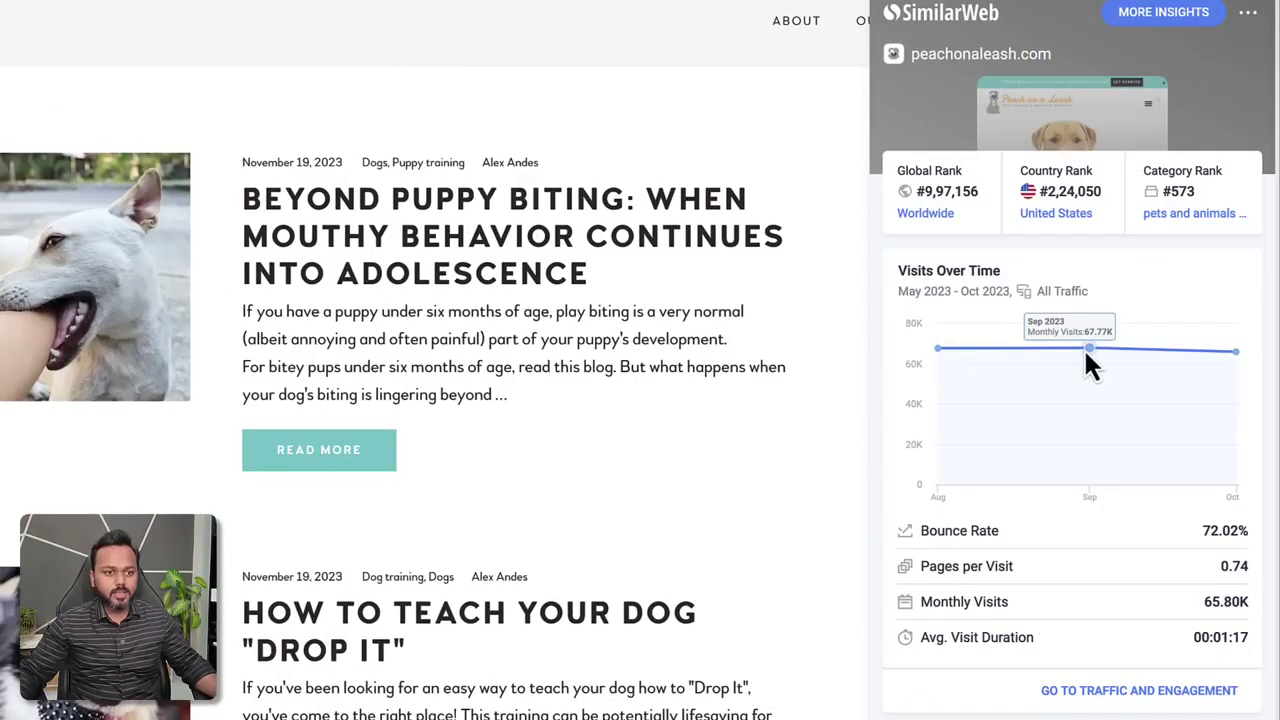
mouse_move(1238, 356)
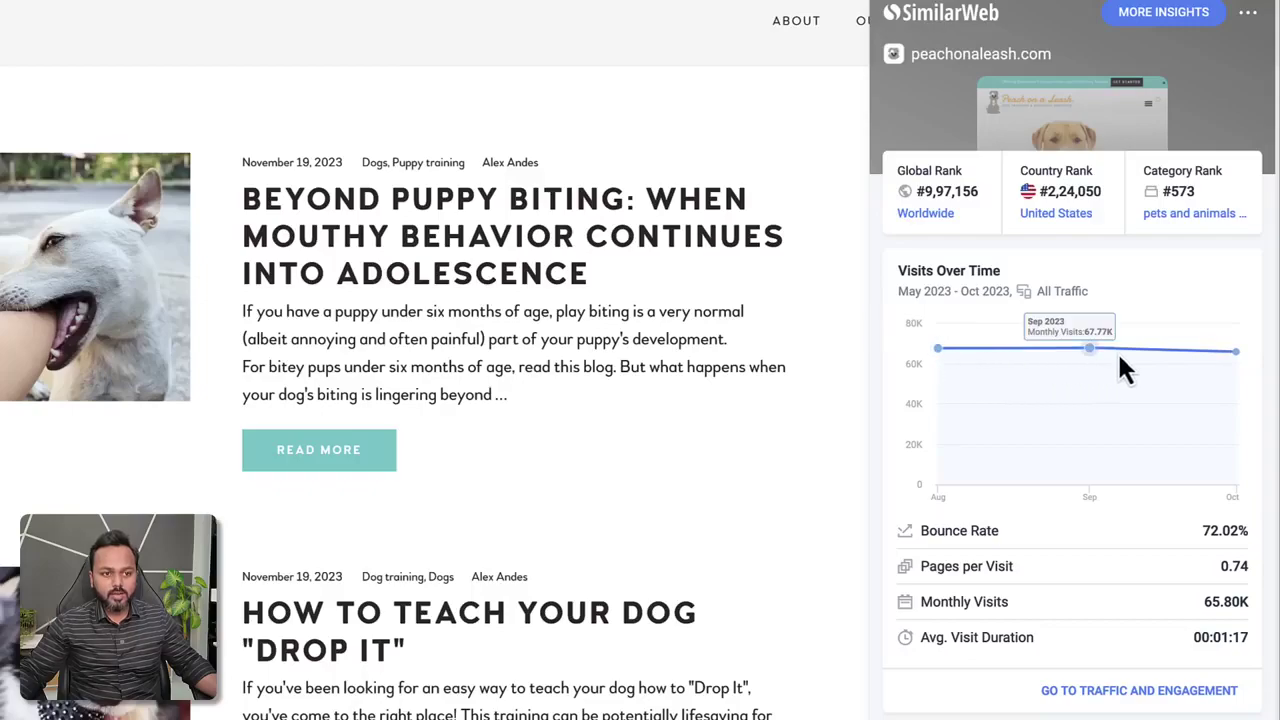
scroll(1040, 565, down, 4)
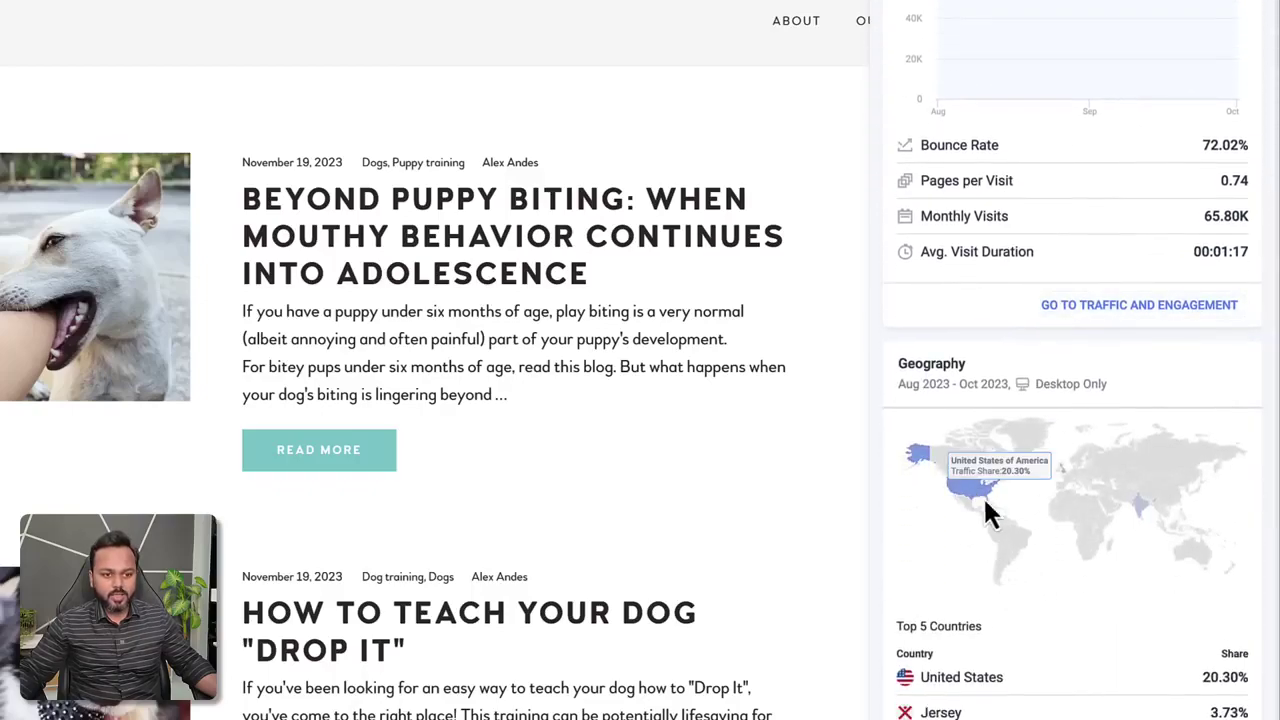
drag(1203, 676, 1238, 678)
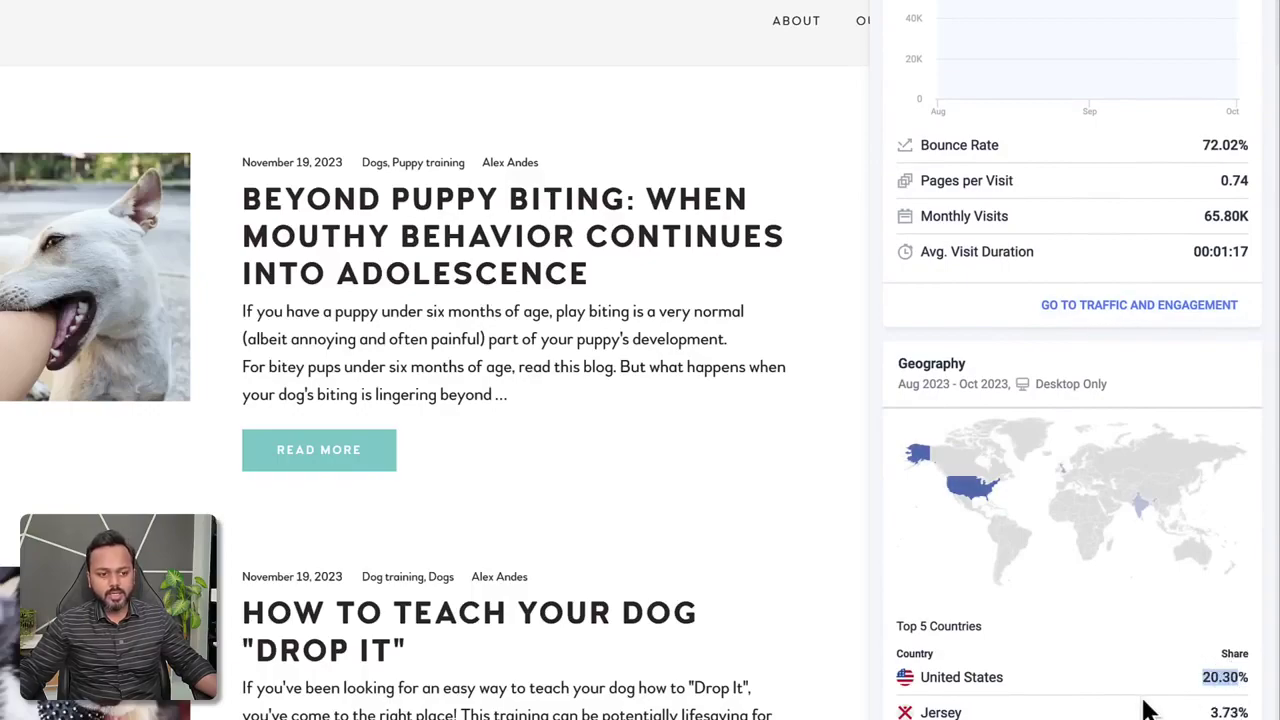
scroll(1143, 700, down, 1)
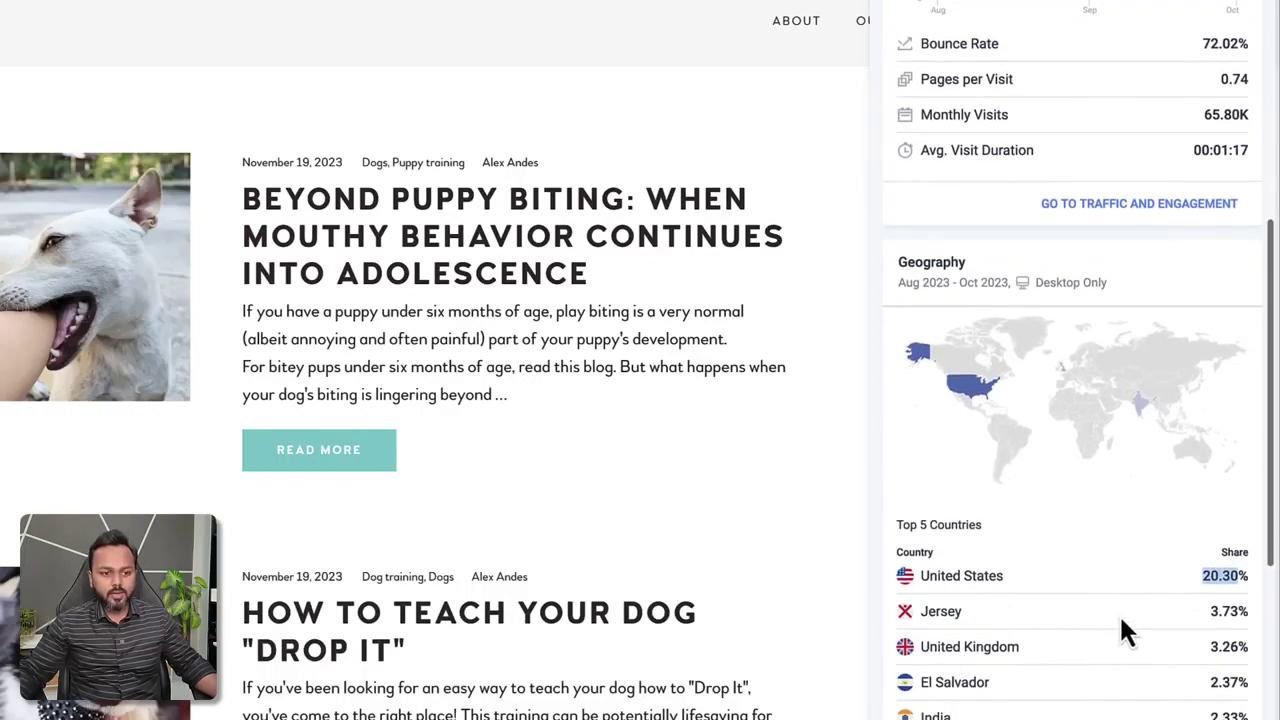
scroll(1119, 613, up, 5)
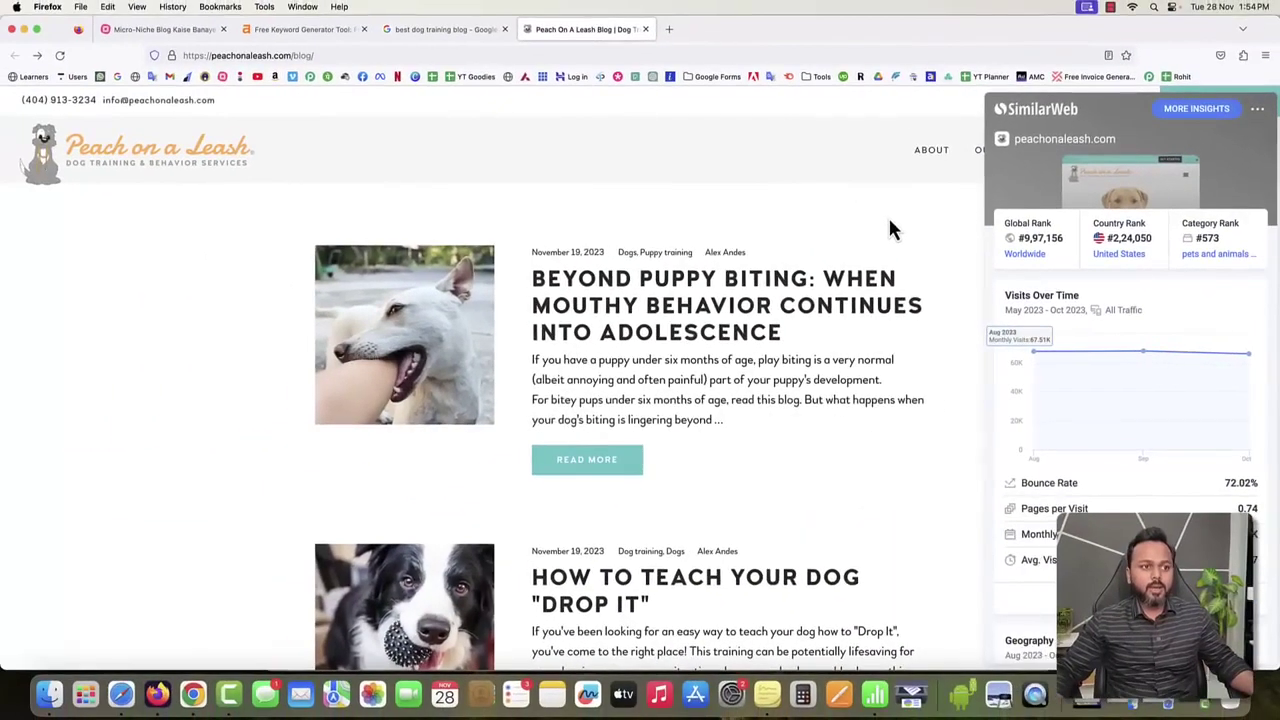
Load peachonaleash.com/sitemap.xml and open its post sitemap listing 44 URLs.
click(740, 178)
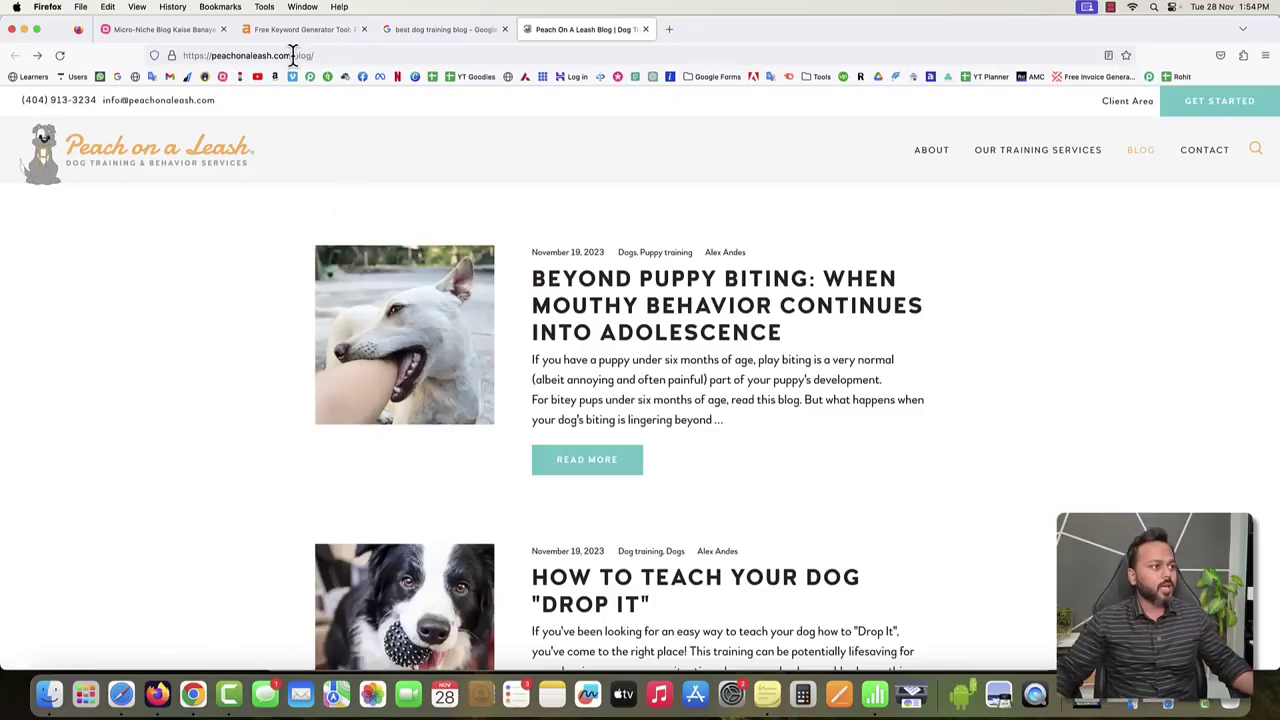
drag(294, 55, 318, 57)
key(BackSpace)
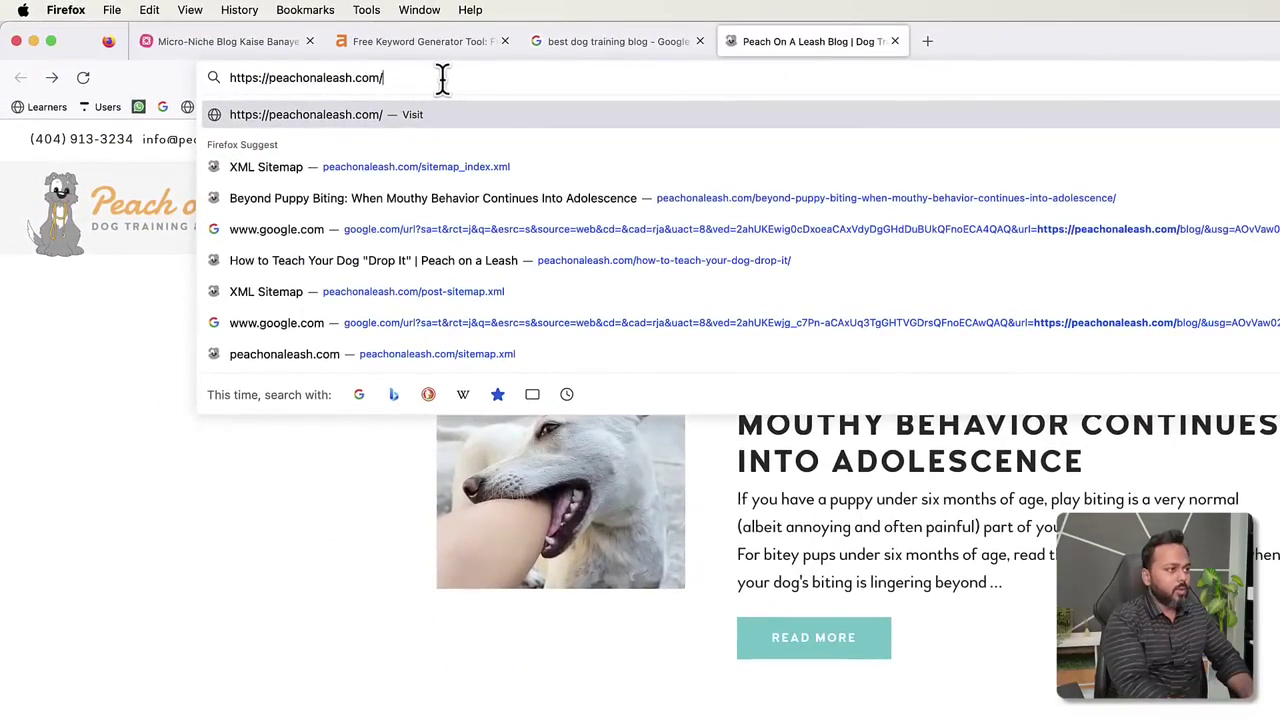
text(site)
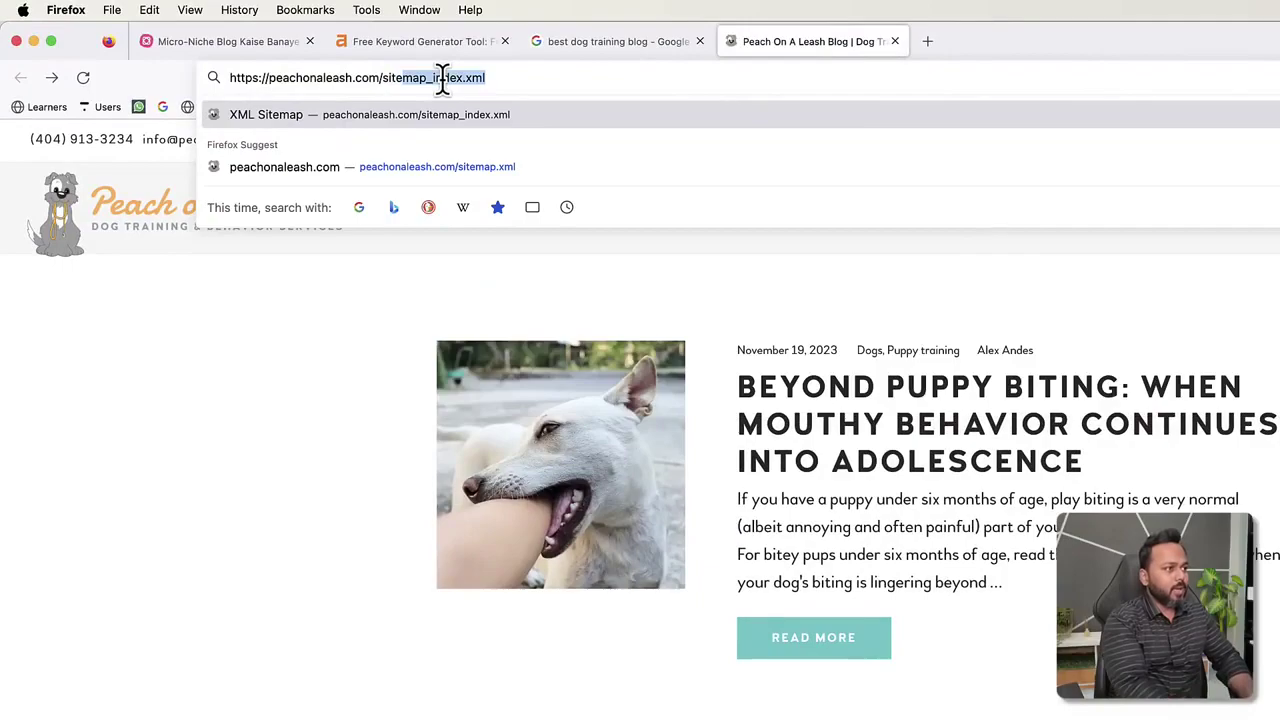
text(map.xml)
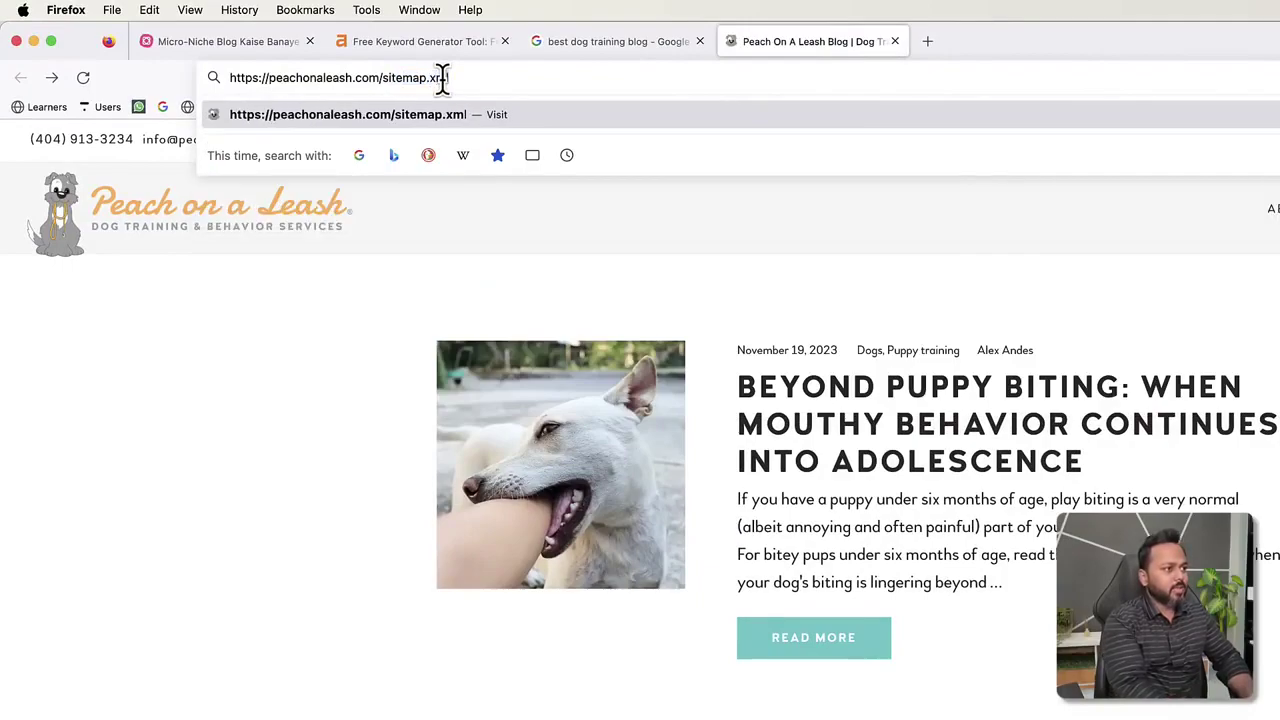
key(Return)
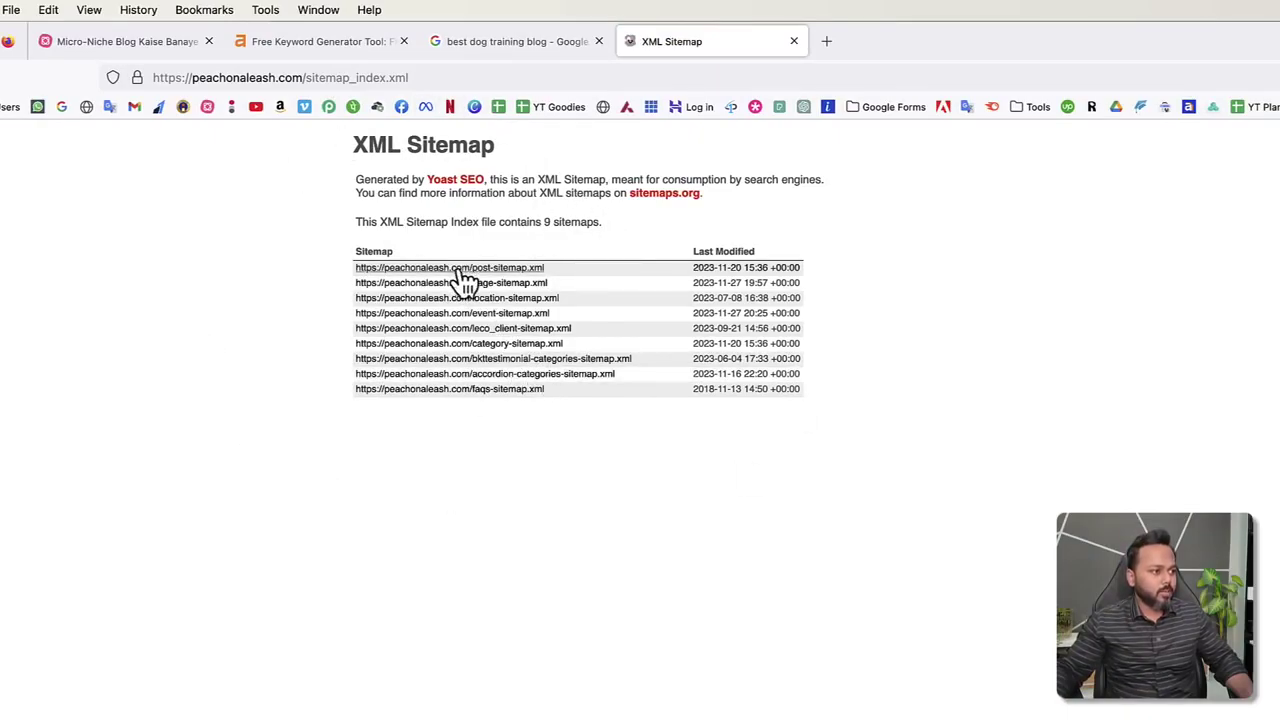
click(493, 269)
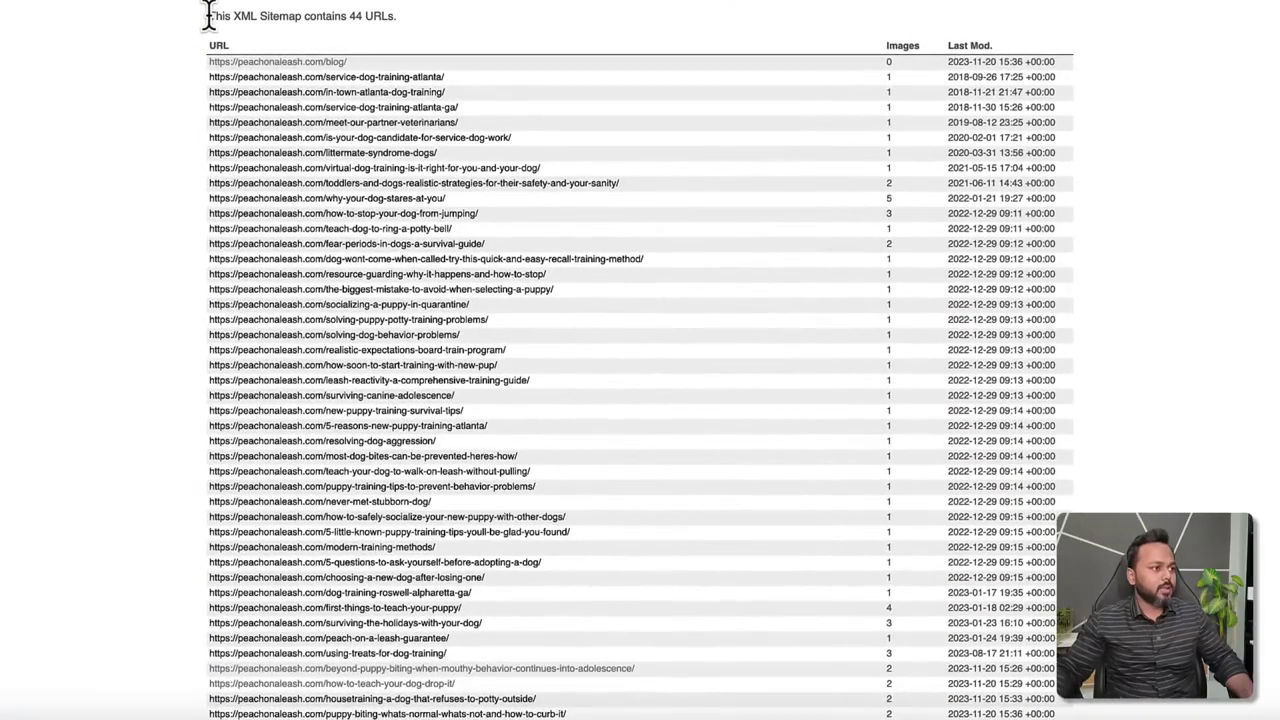
Highlight the post sitemap's '44 URLs' count line, then clear it and scroll on.
drag(346, 207, 378, 206)
drag(241, 14, 395, 14)
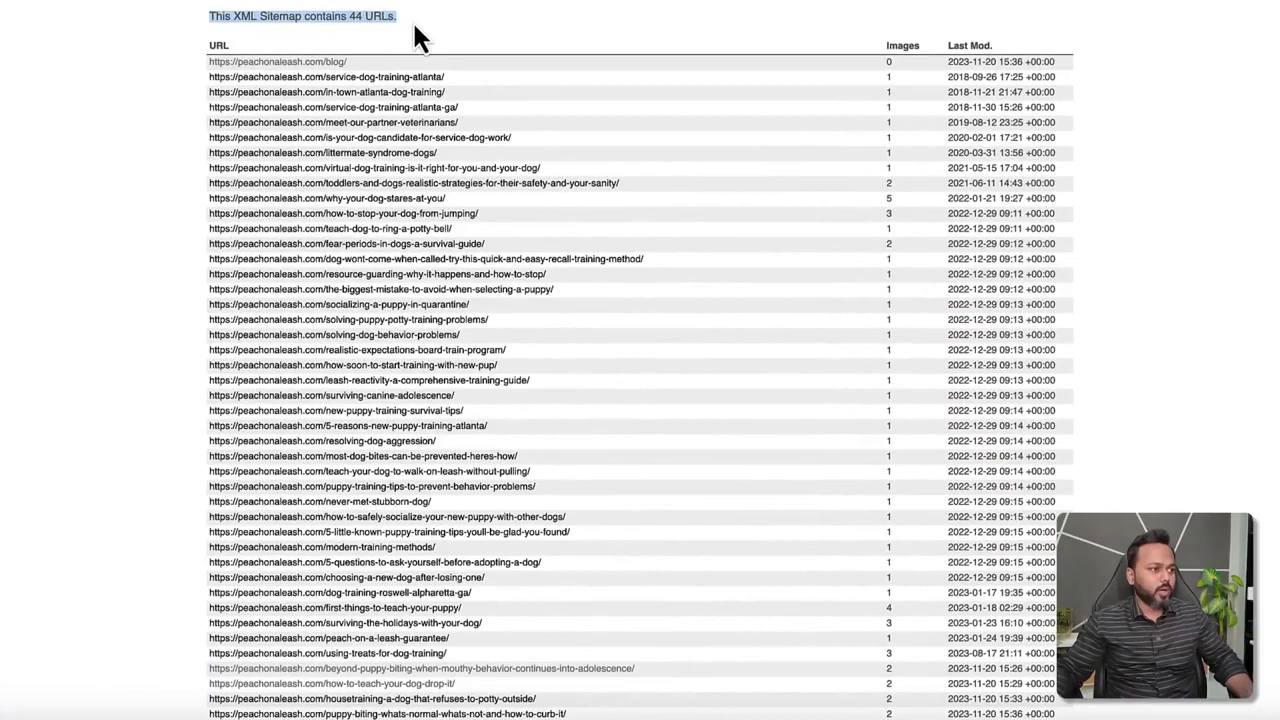
click(418, 38)
scroll(600, 170, down, 1)
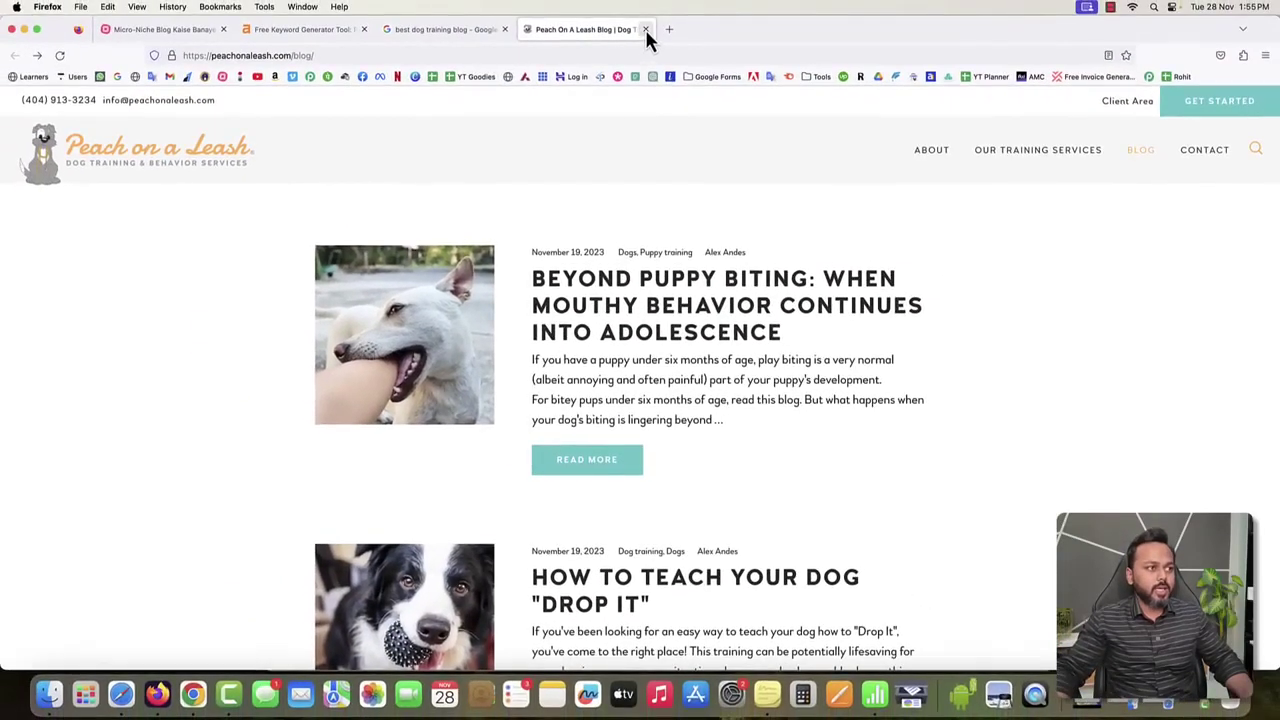
Close the Peach on a Leash blog tab to reveal the 'best dog training blog' results.
click(646, 31)
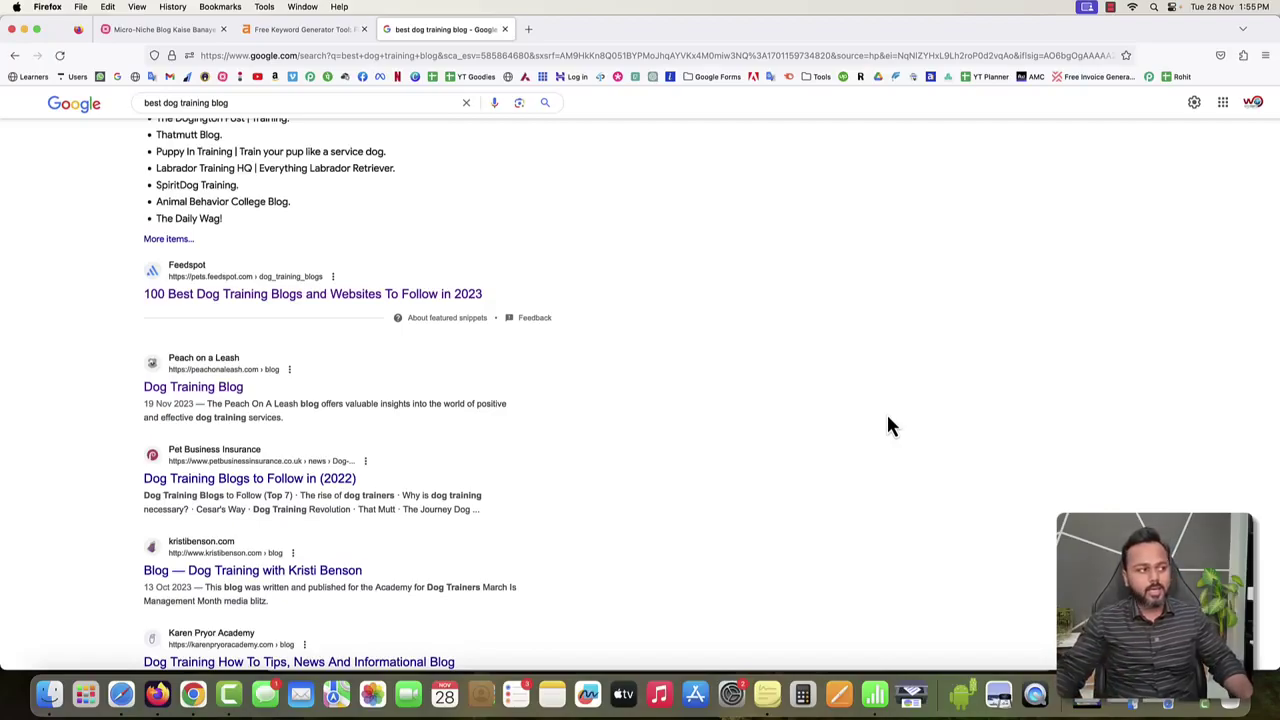
Back in Ahrefs, highlight the 'petsmart dog training' keyword and its 6.0K volume.
click(322, 30)
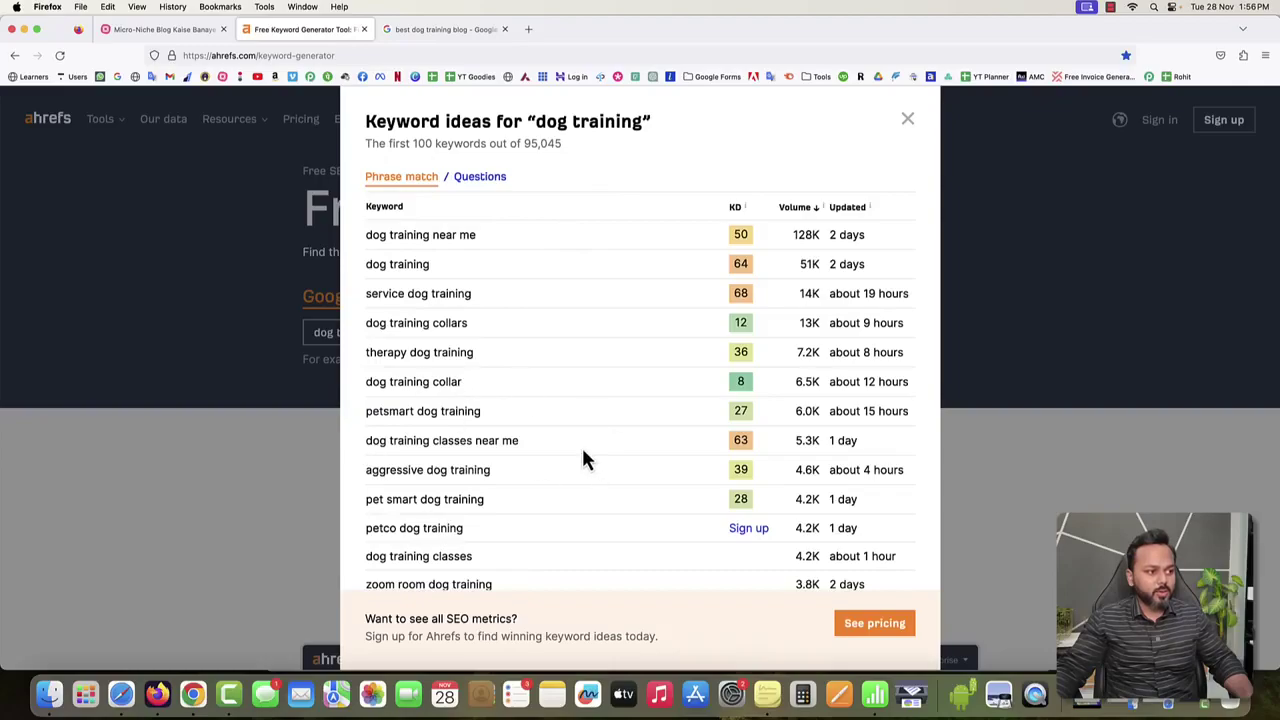
scroll(542, 362, down, 2)
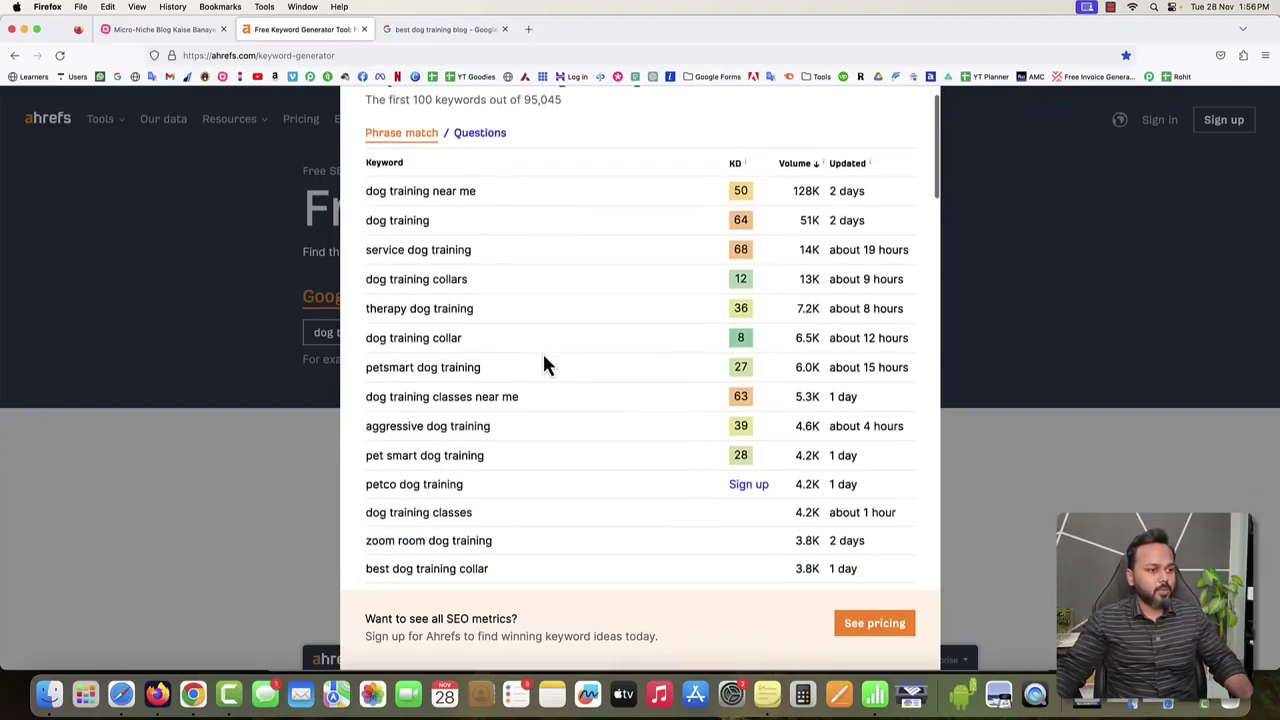
drag(366, 347, 480, 347)
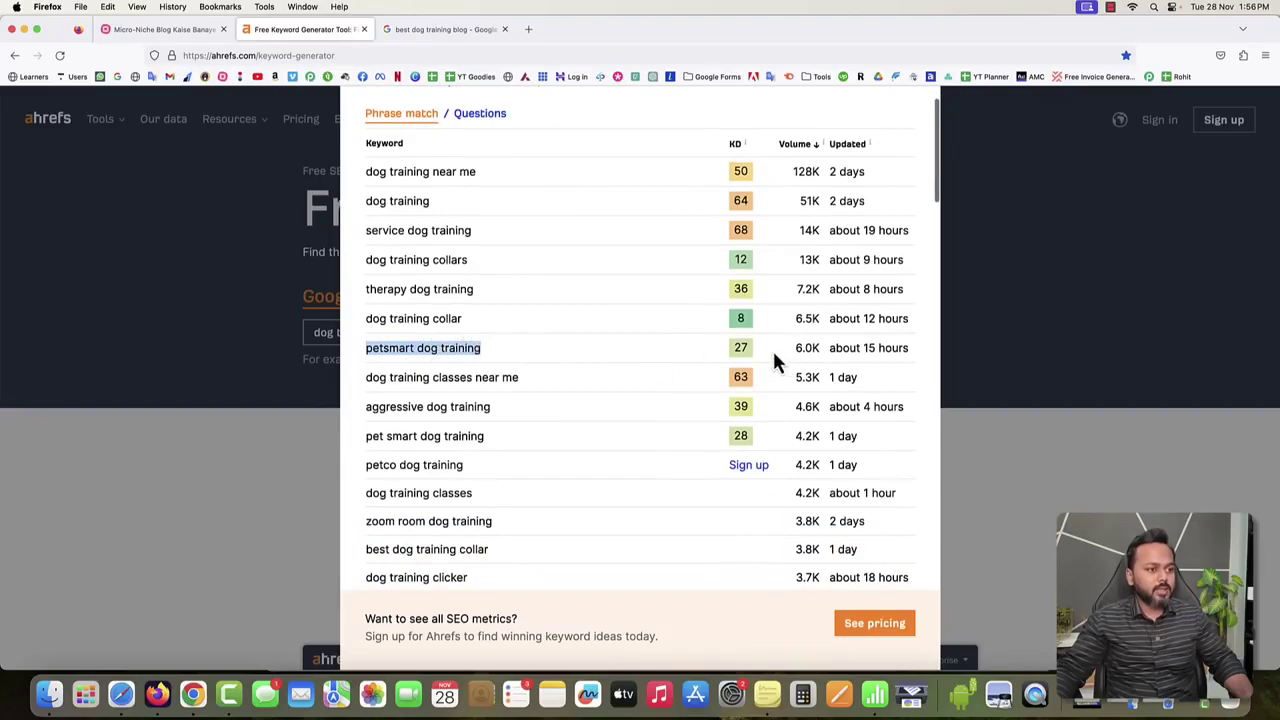
click(741, 347)
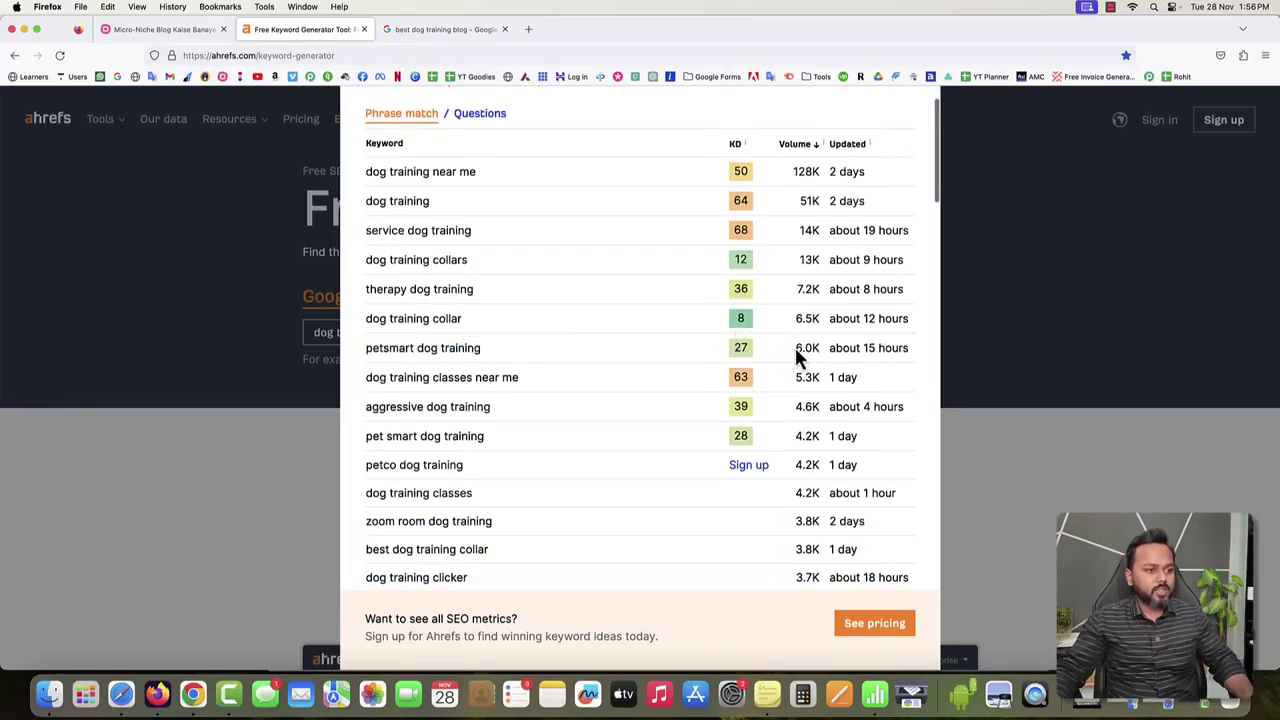
double_click(806, 347)
scroll(635, 385, down, 2)
scroll(635, 382, down, 1)
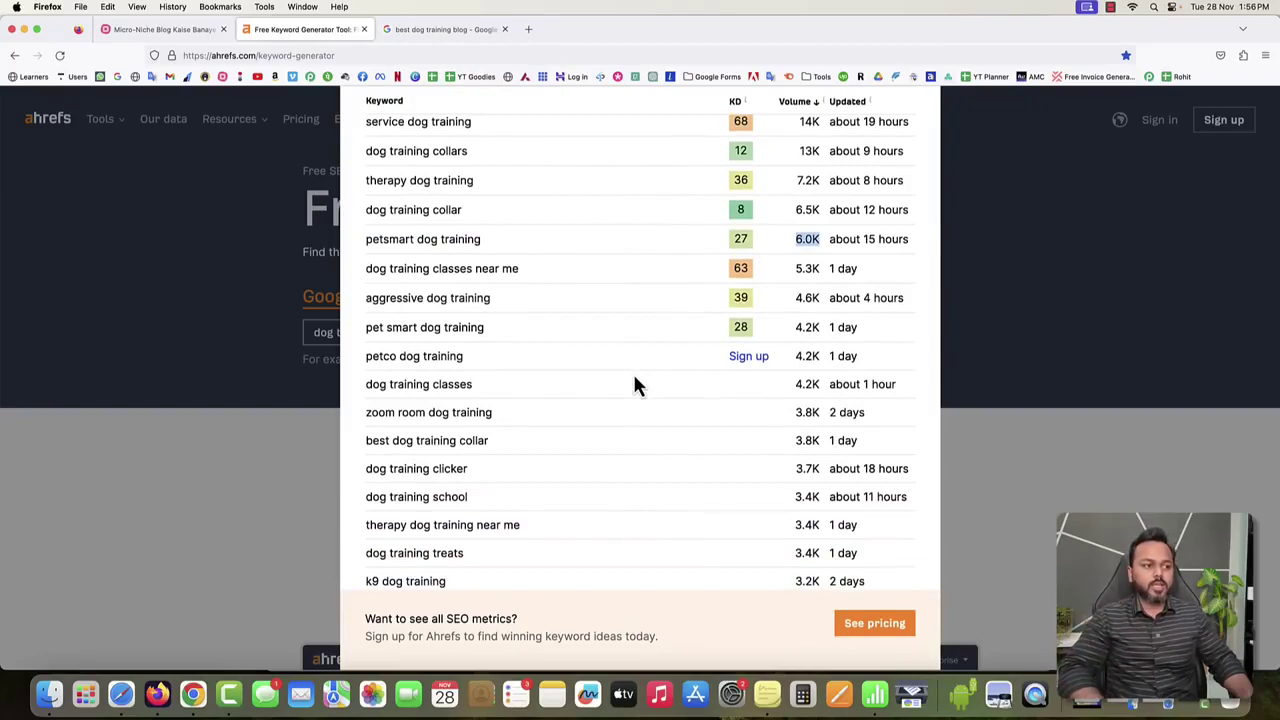
scroll(636, 386, up, 2)
scroll(636, 386, up, 1)
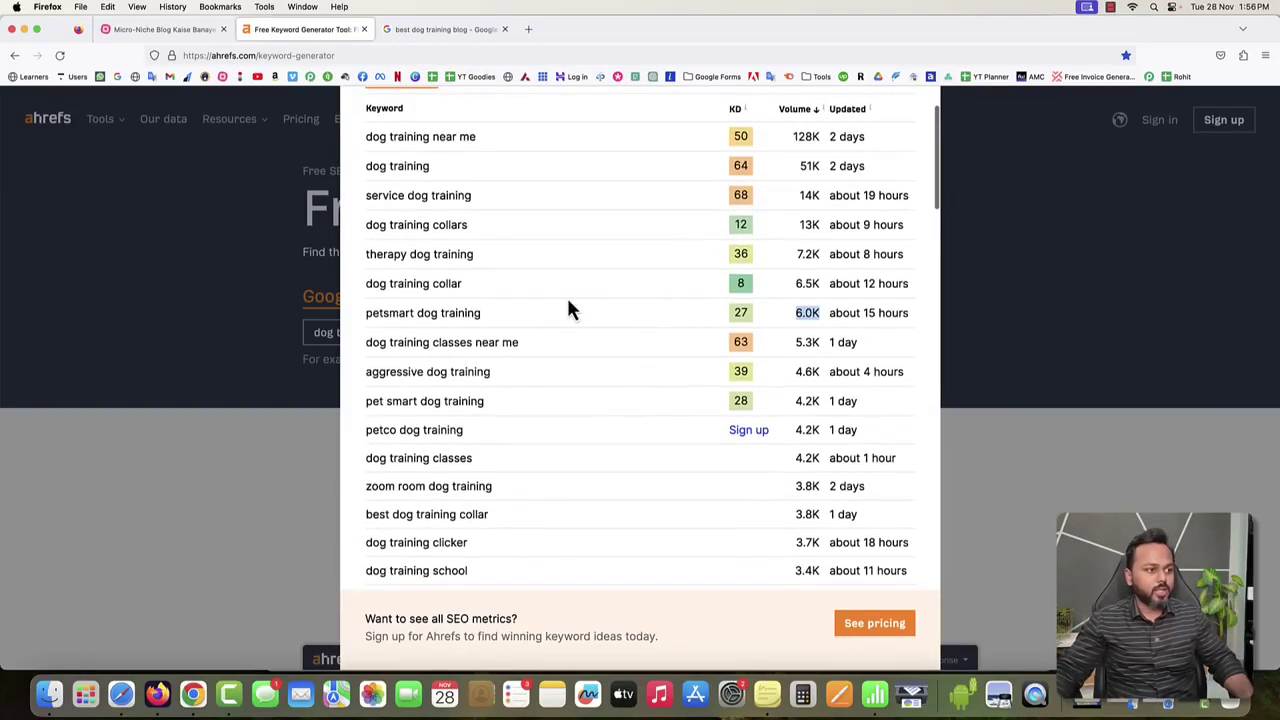
Highlight the 'dog training collar' keyword and its 6.5K search volume.
drag(366, 286, 429, 282)
click(486, 305)
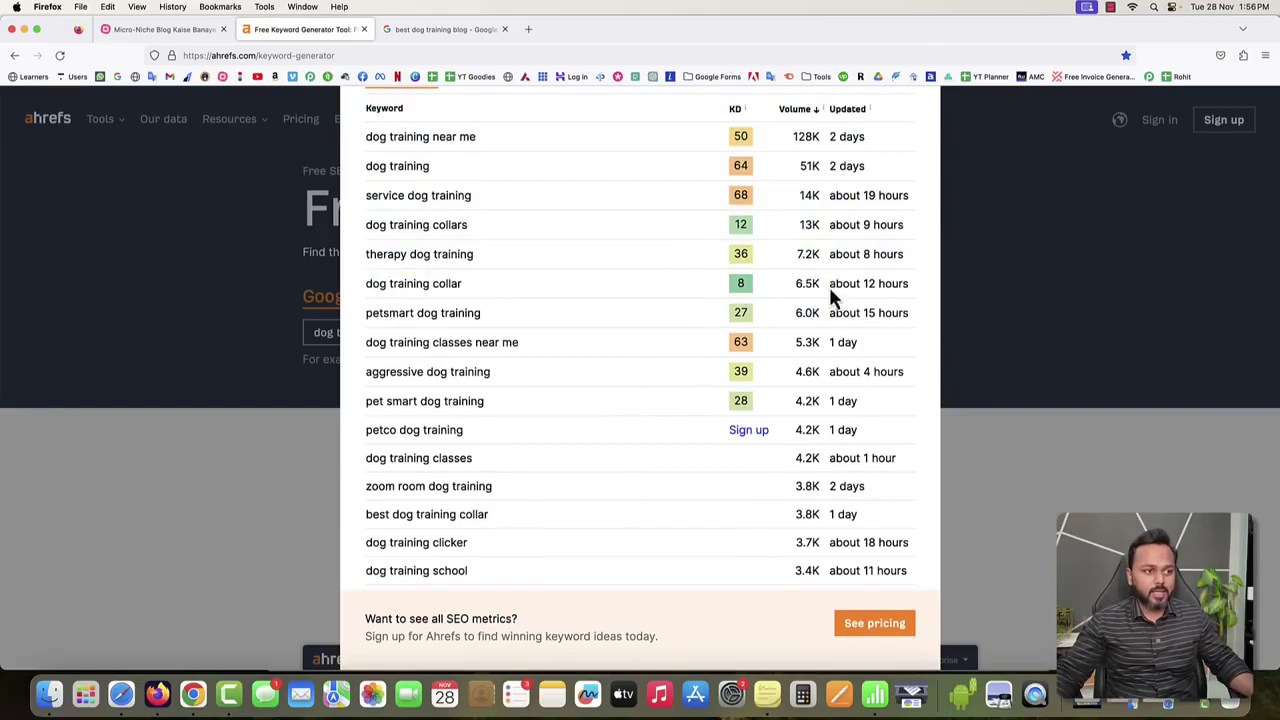
drag(796, 283, 815, 283)
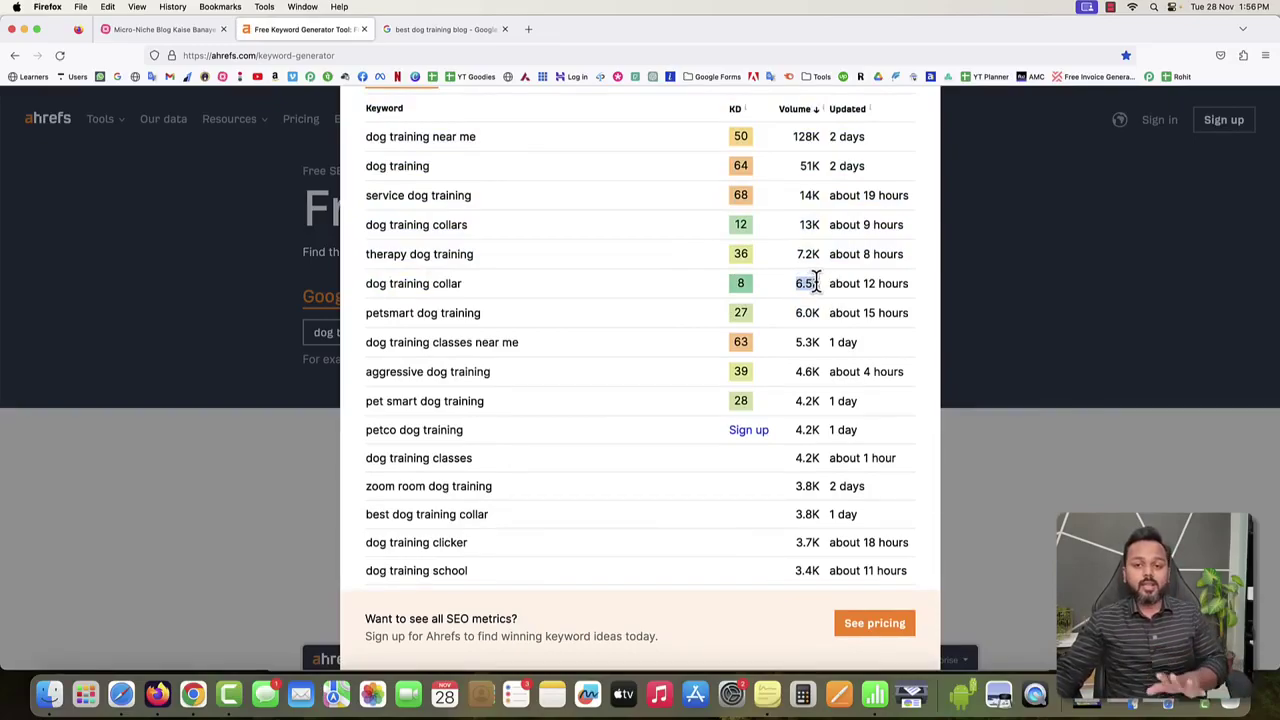
drag(815, 283, 821, 283)
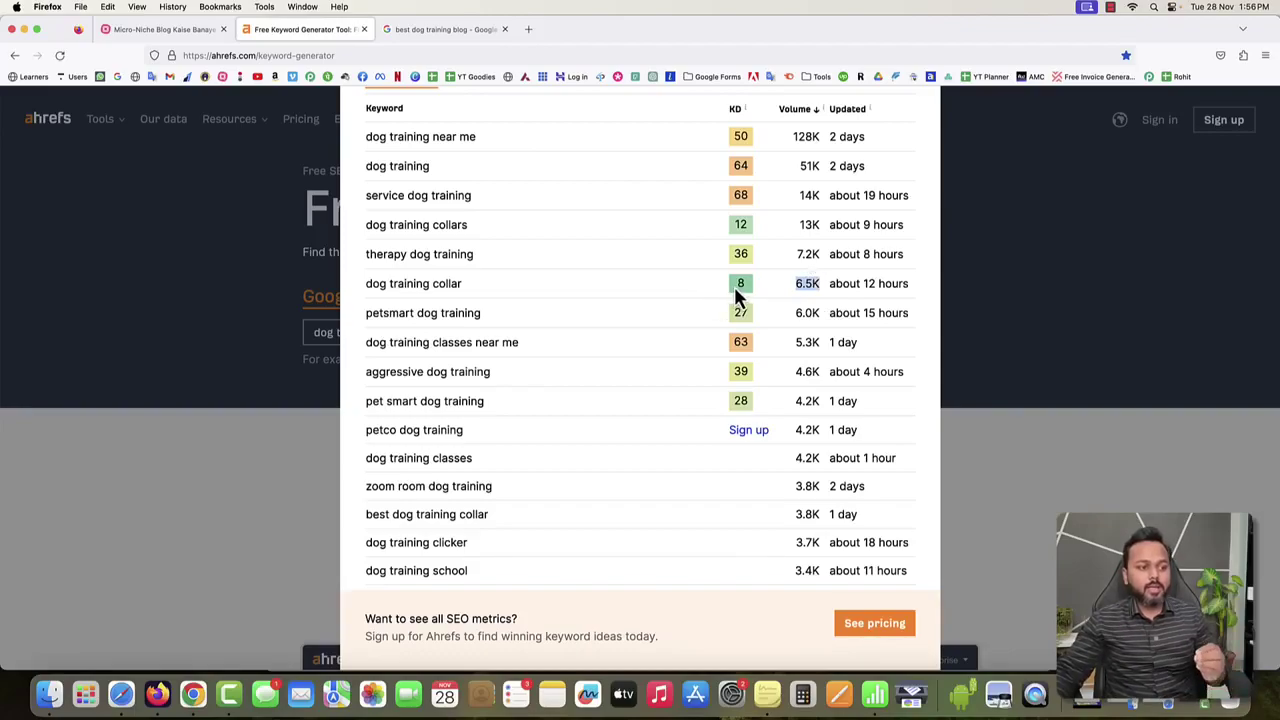
scroll(733, 283, up, 1)
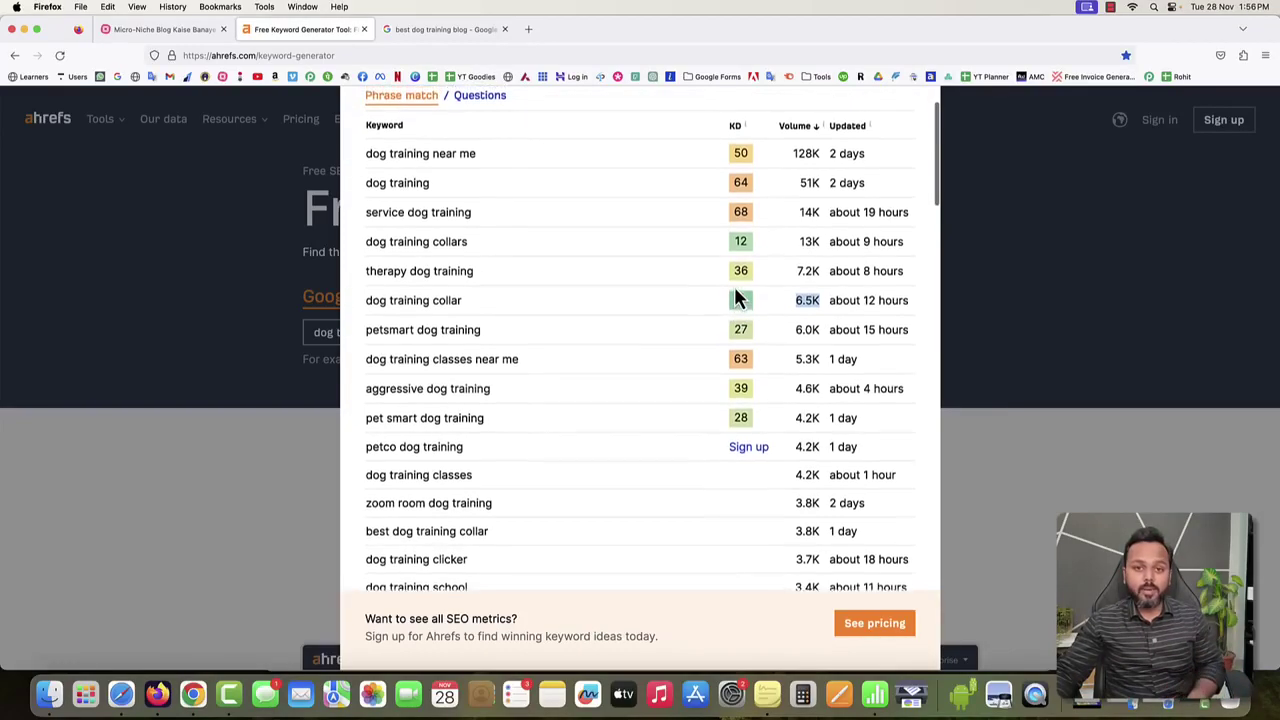
drag(367, 310, 462, 318)
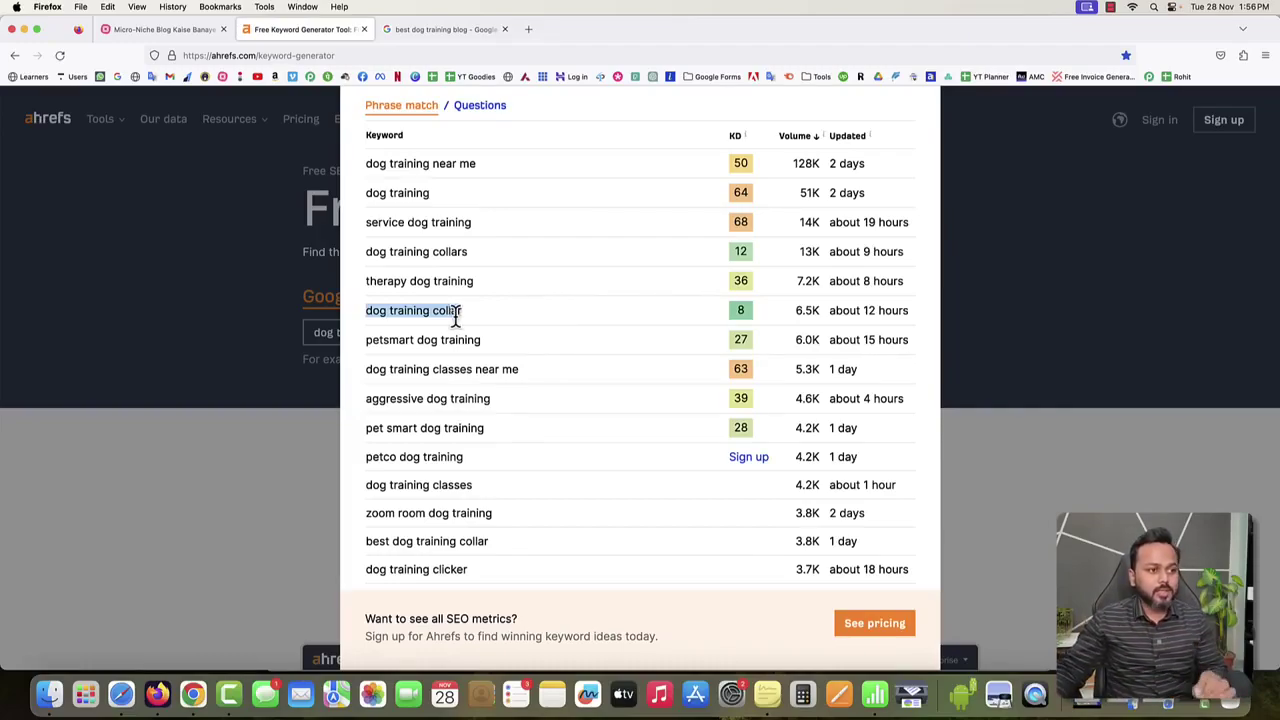
drag(796, 312, 818, 312)
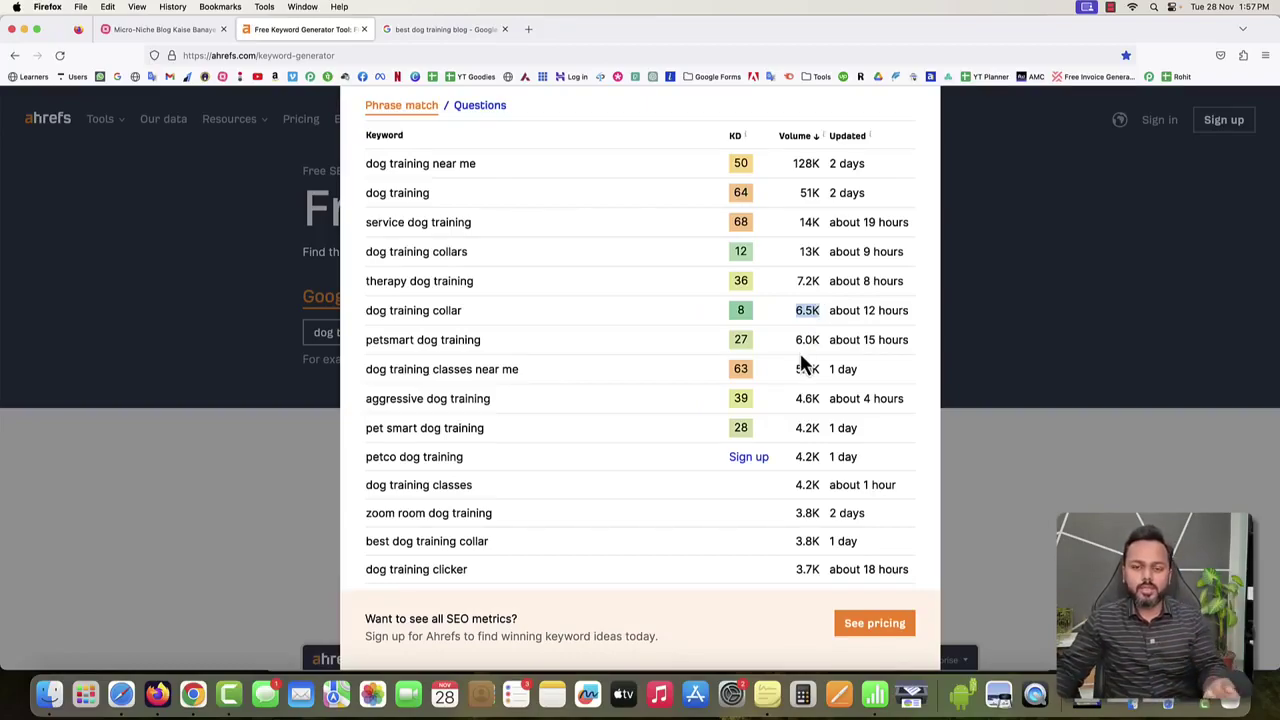
scroll(803, 365, down, 10)
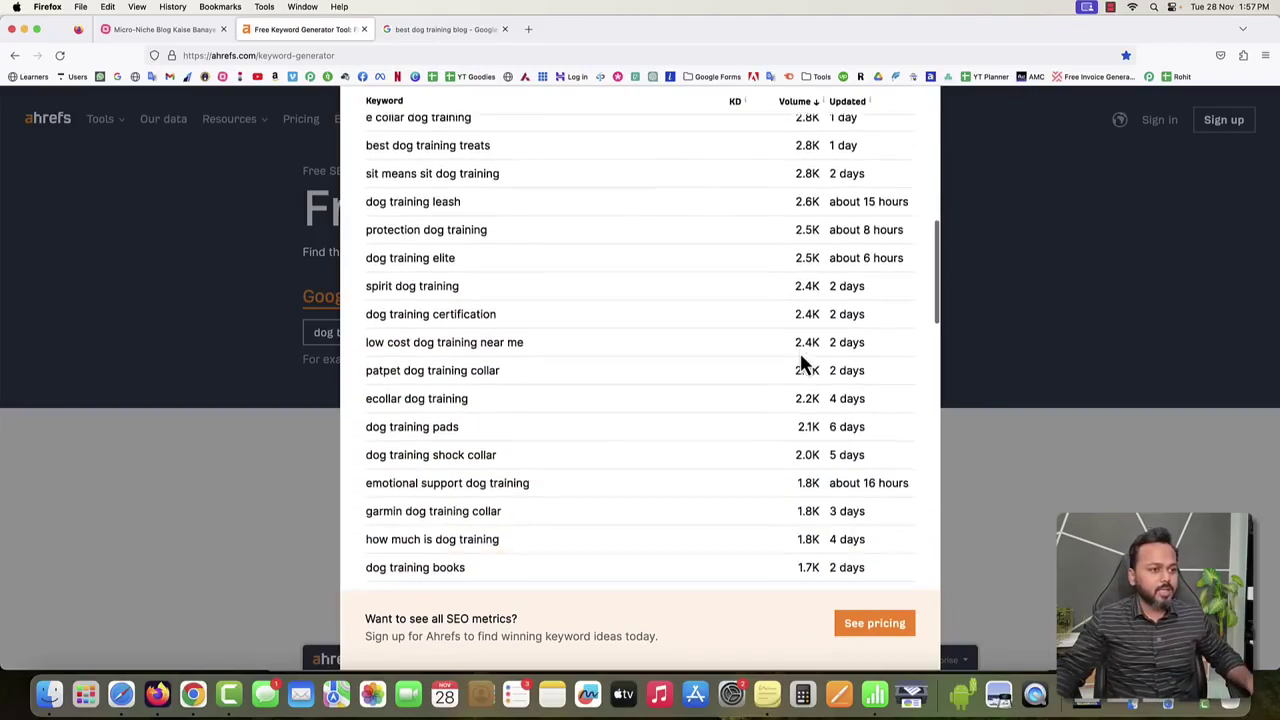
scroll(803, 365, down, 2)
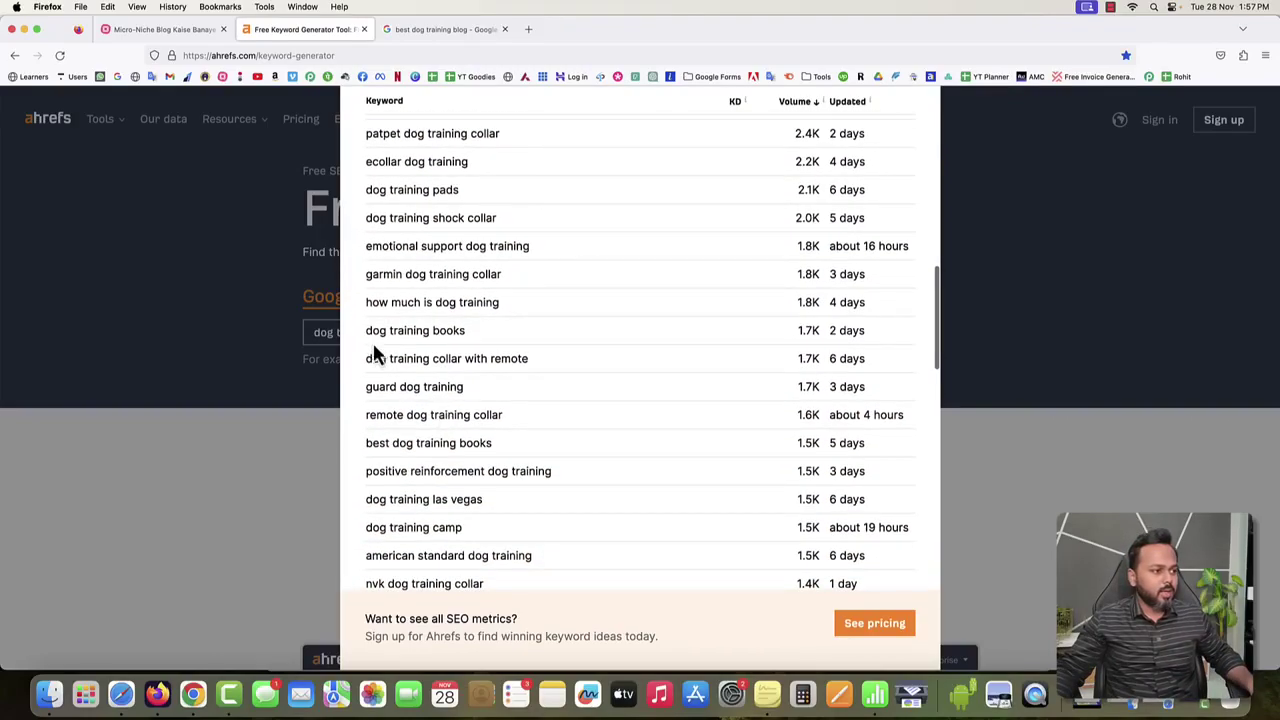
drag(371, 332, 460, 331)
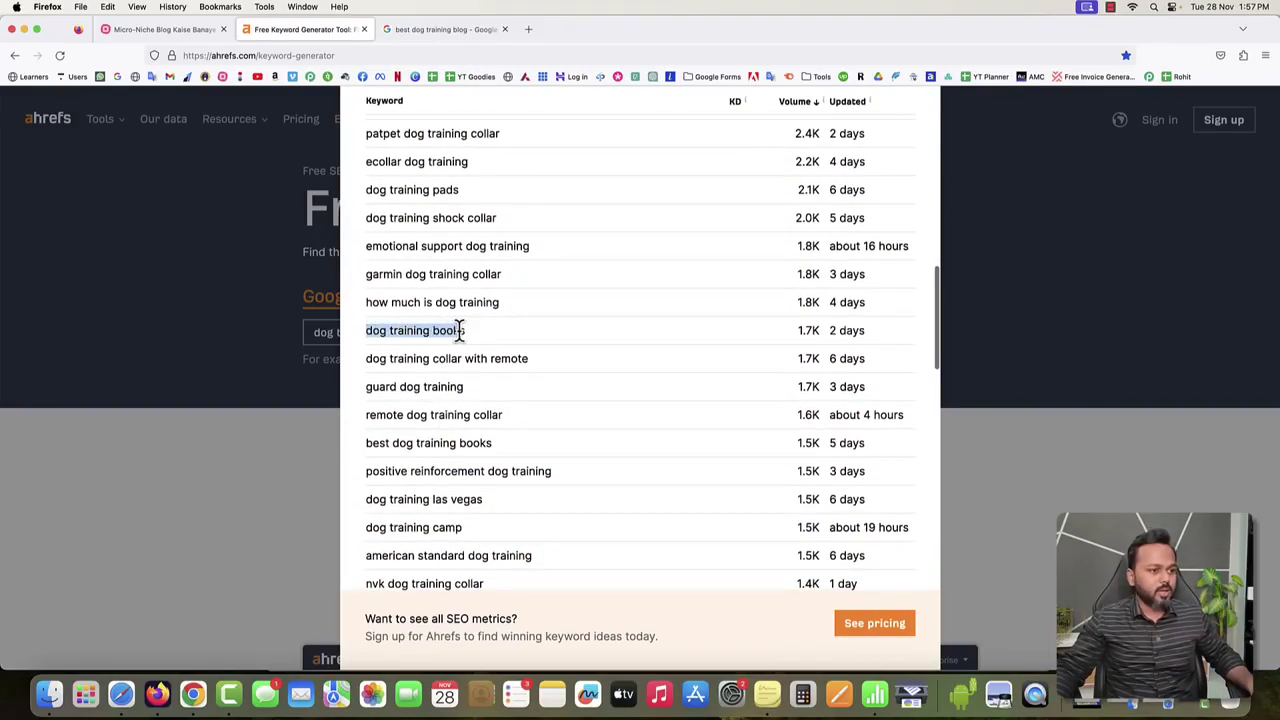
click(786, 336)
double_click(806, 330)
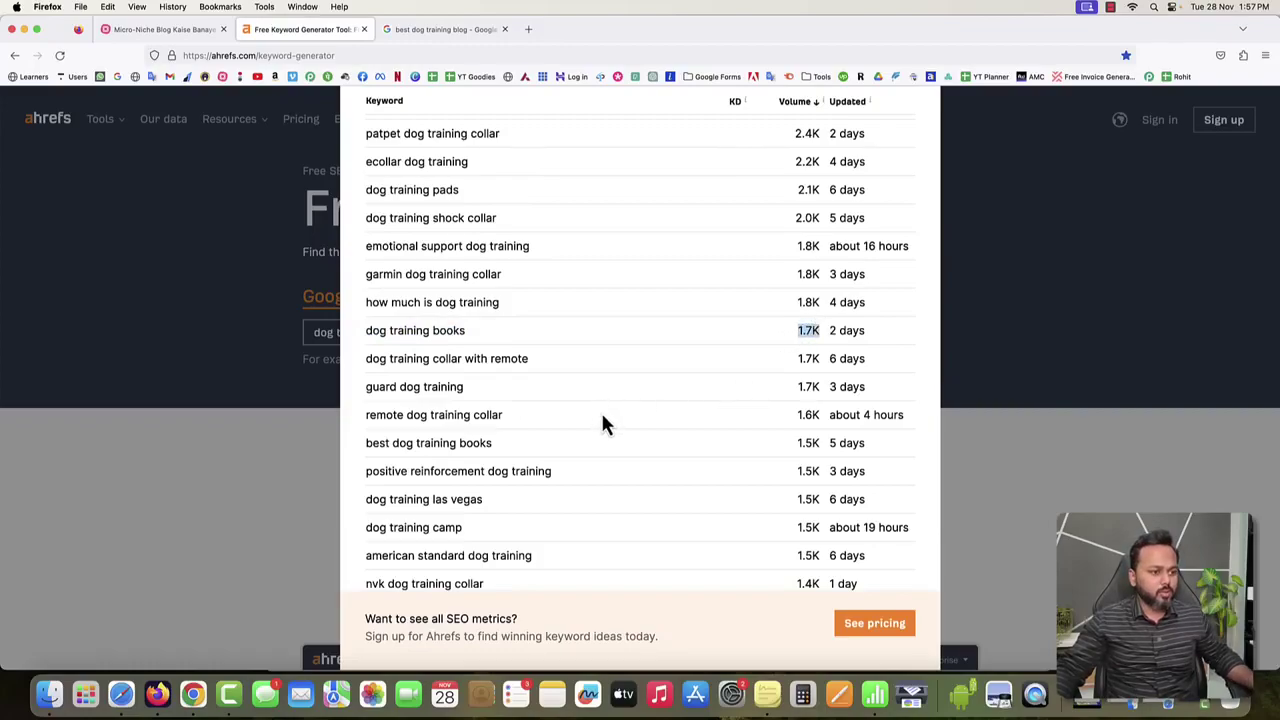
scroll(597, 420, down, 3)
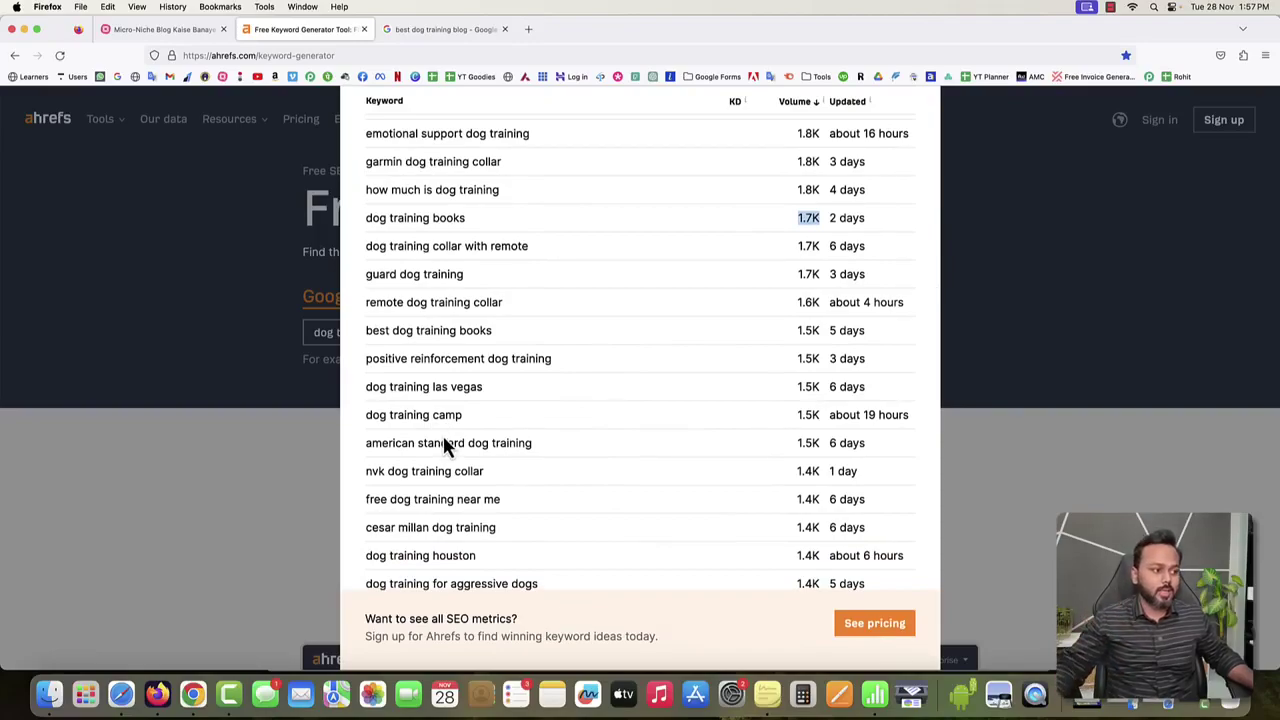
scroll(446, 447, down, 2)
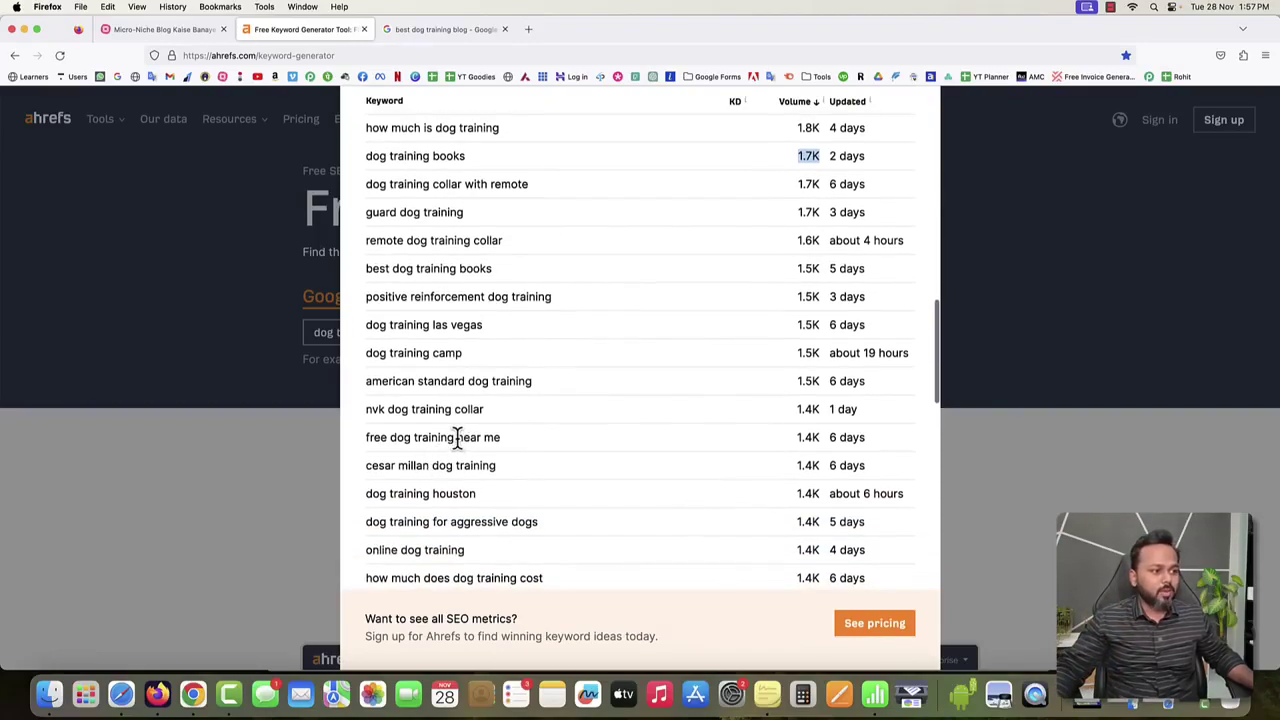
drag(457, 437, 501, 437)
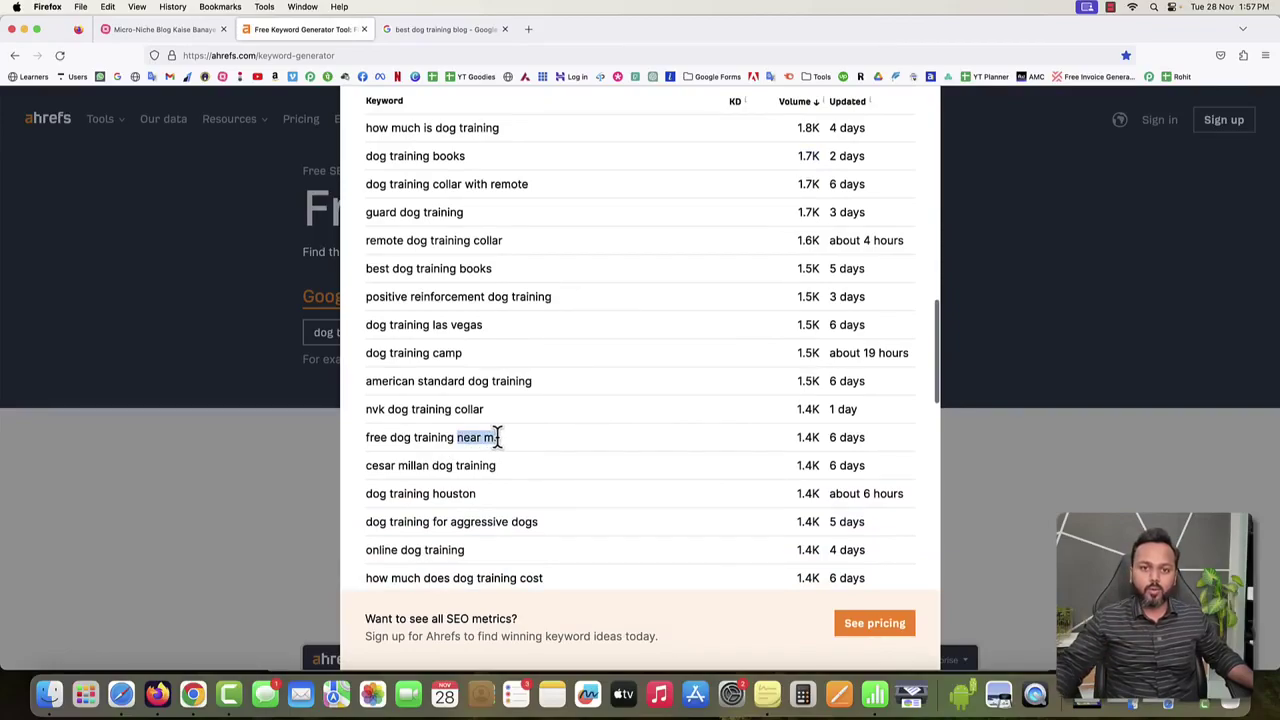
click(530, 450)
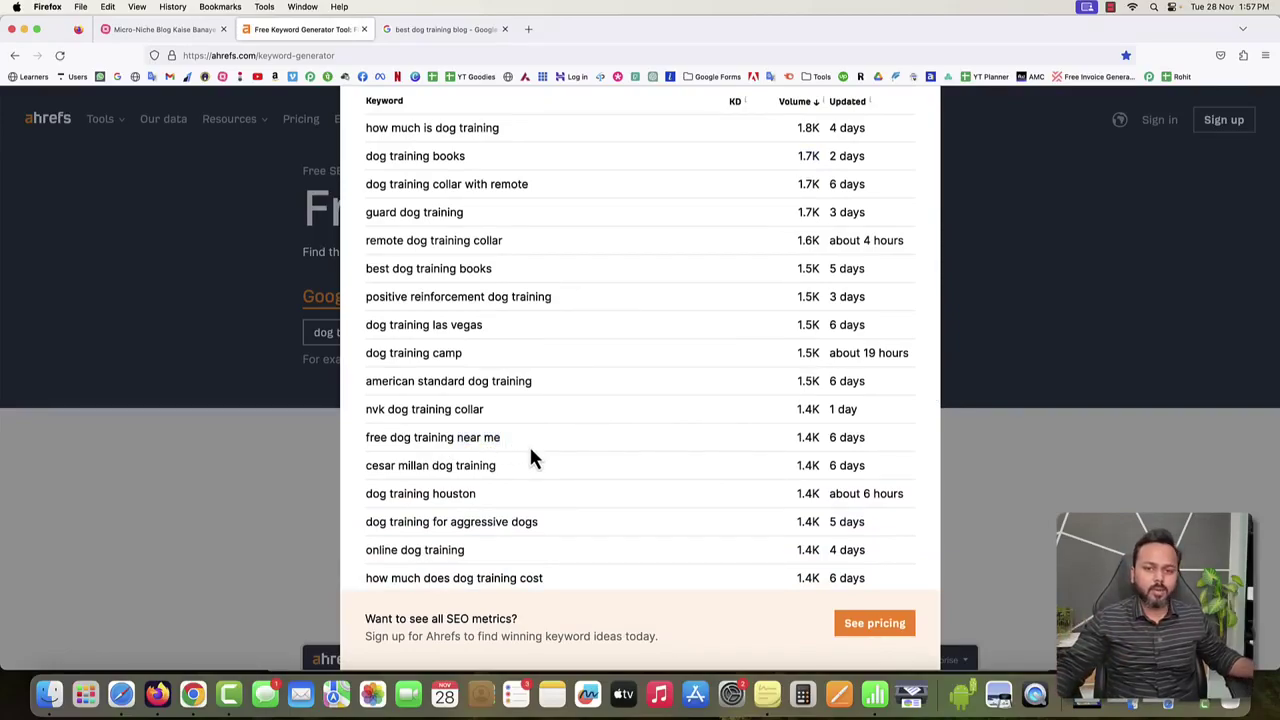
scroll(530, 450, down, 3)
drag(368, 421, 469, 421)
click(469, 421)
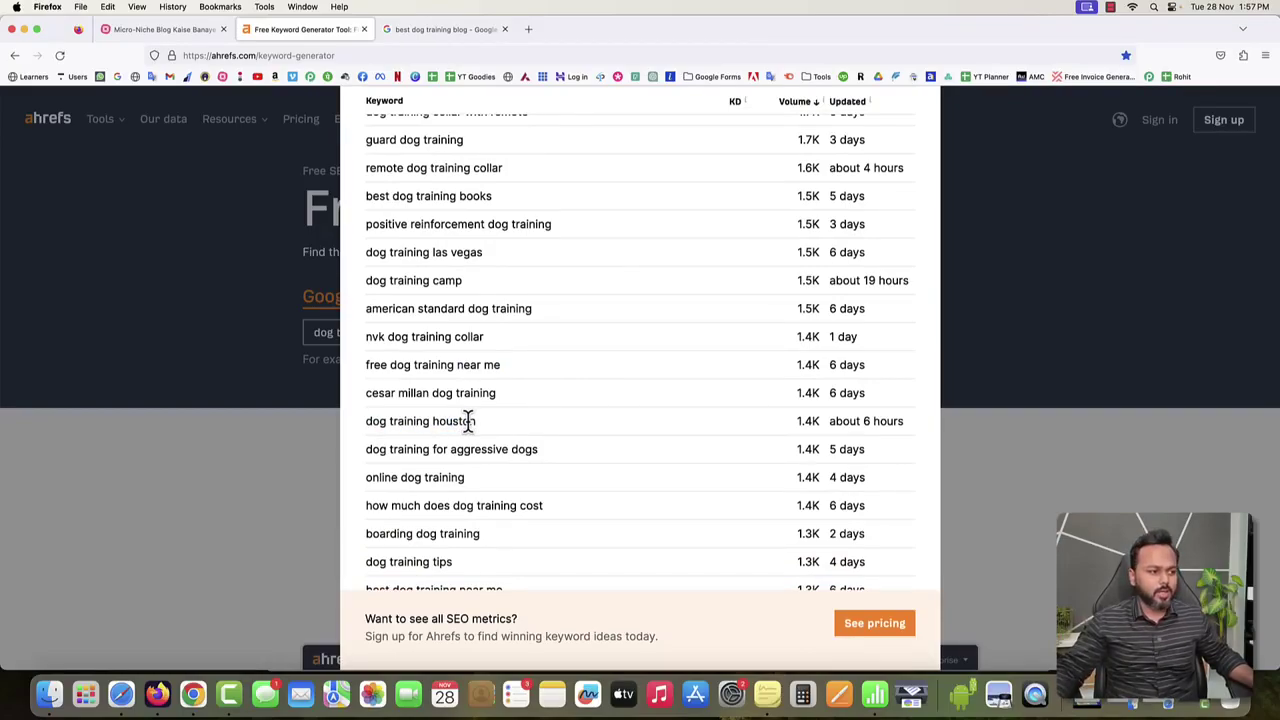
drag(434, 421, 474, 421)
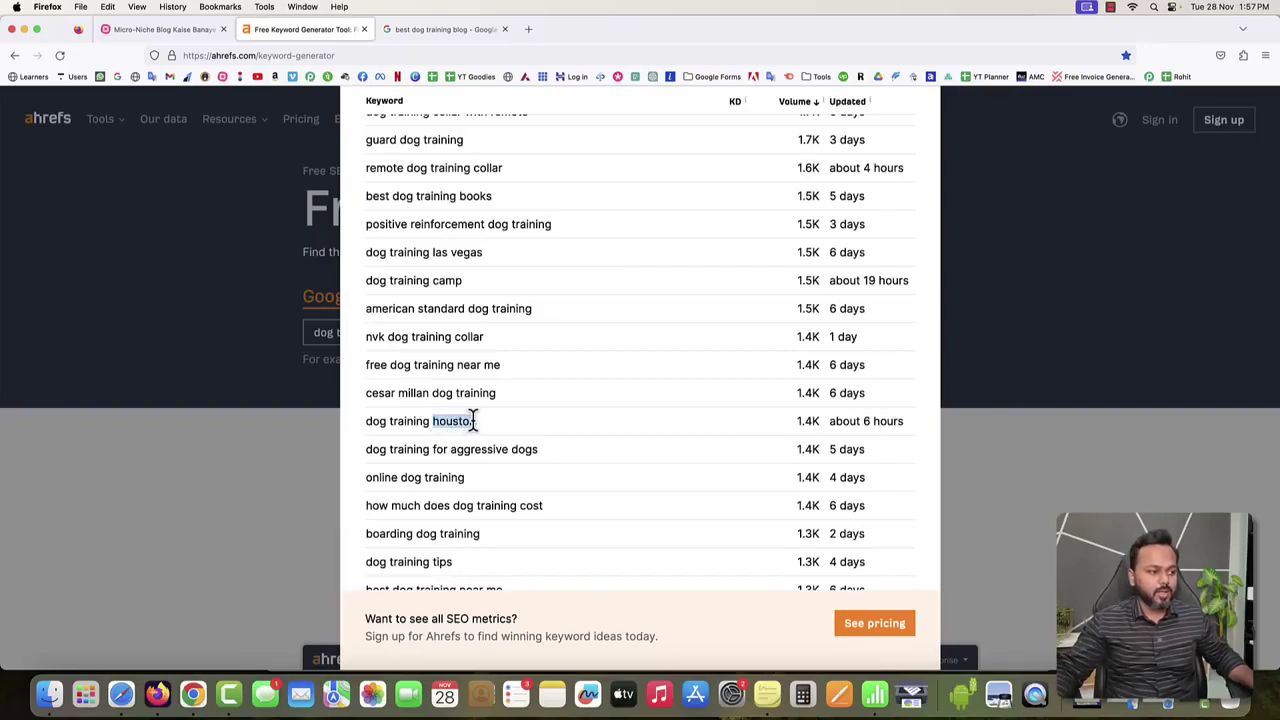
click(543, 420)
drag(366, 477, 466, 477)
scroll(563, 490, down, 1)
scroll(563, 490, down, 3)
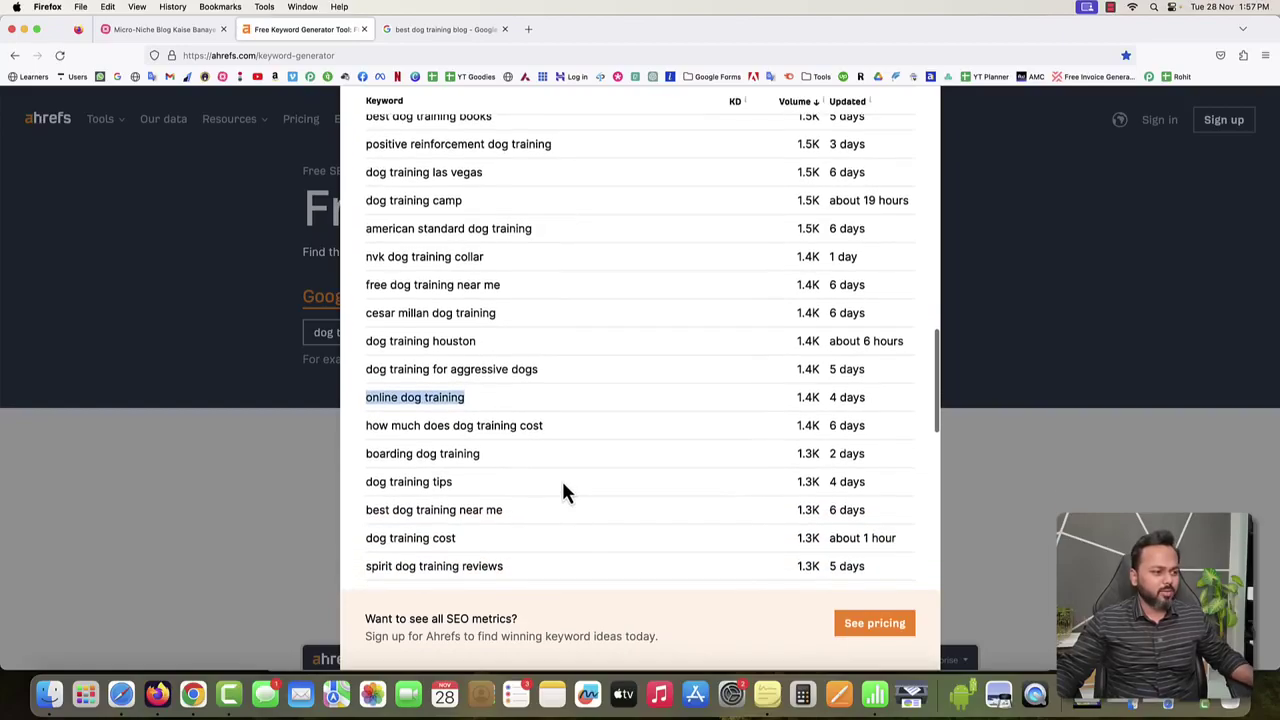
drag(365, 450, 455, 462)
drag(793, 450, 821, 450)
drag(366, 449, 468, 465)
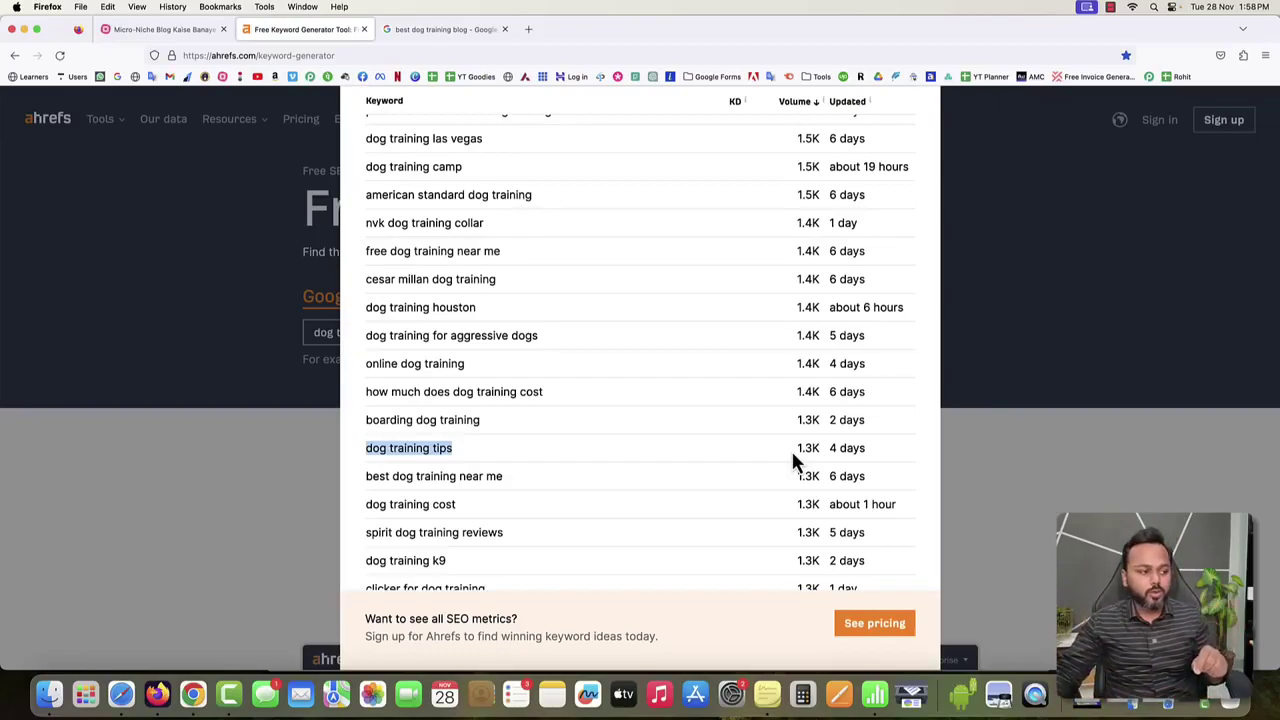
scroll(792, 454, up, 5)
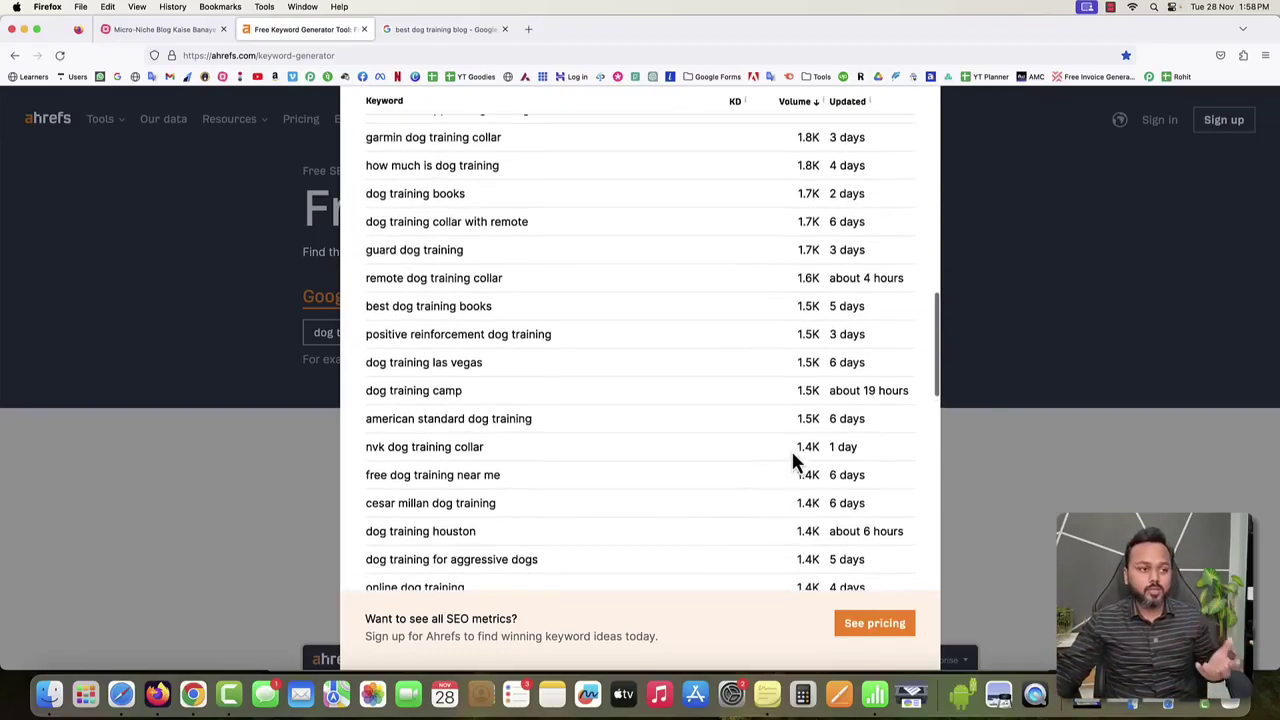
scroll(791, 460, up, 3)
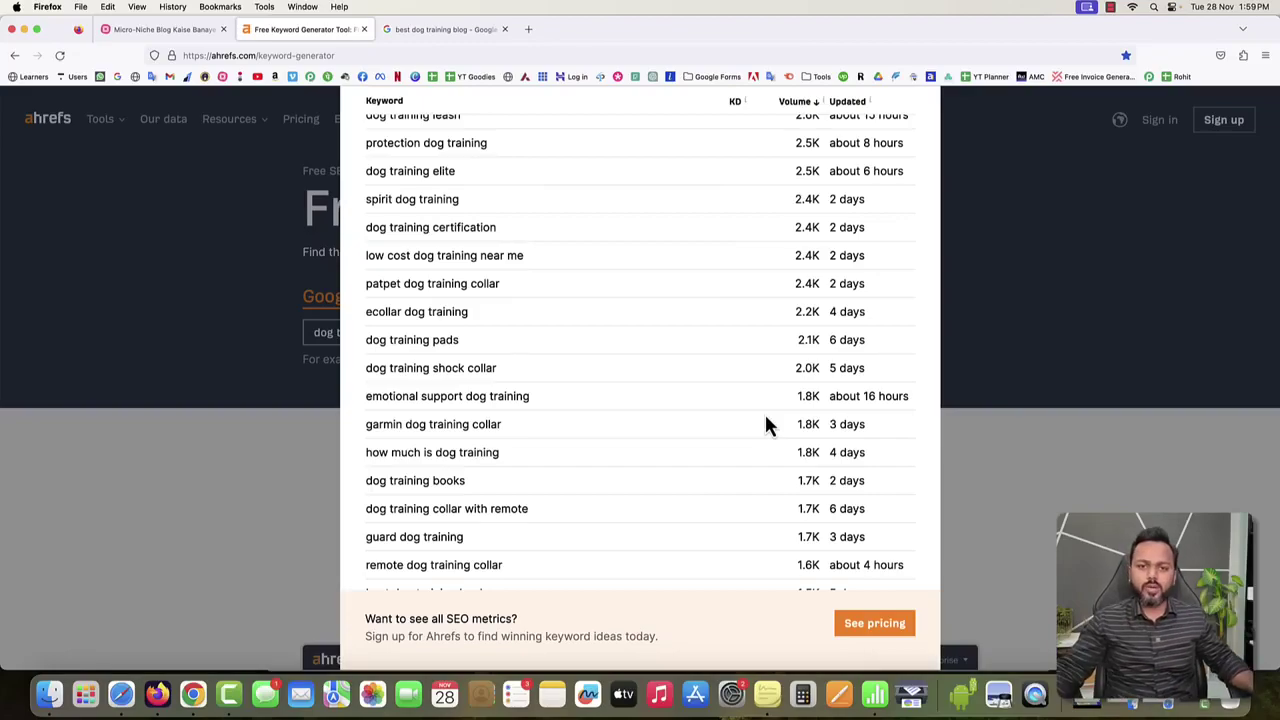
scroll(766, 426, up, 10)
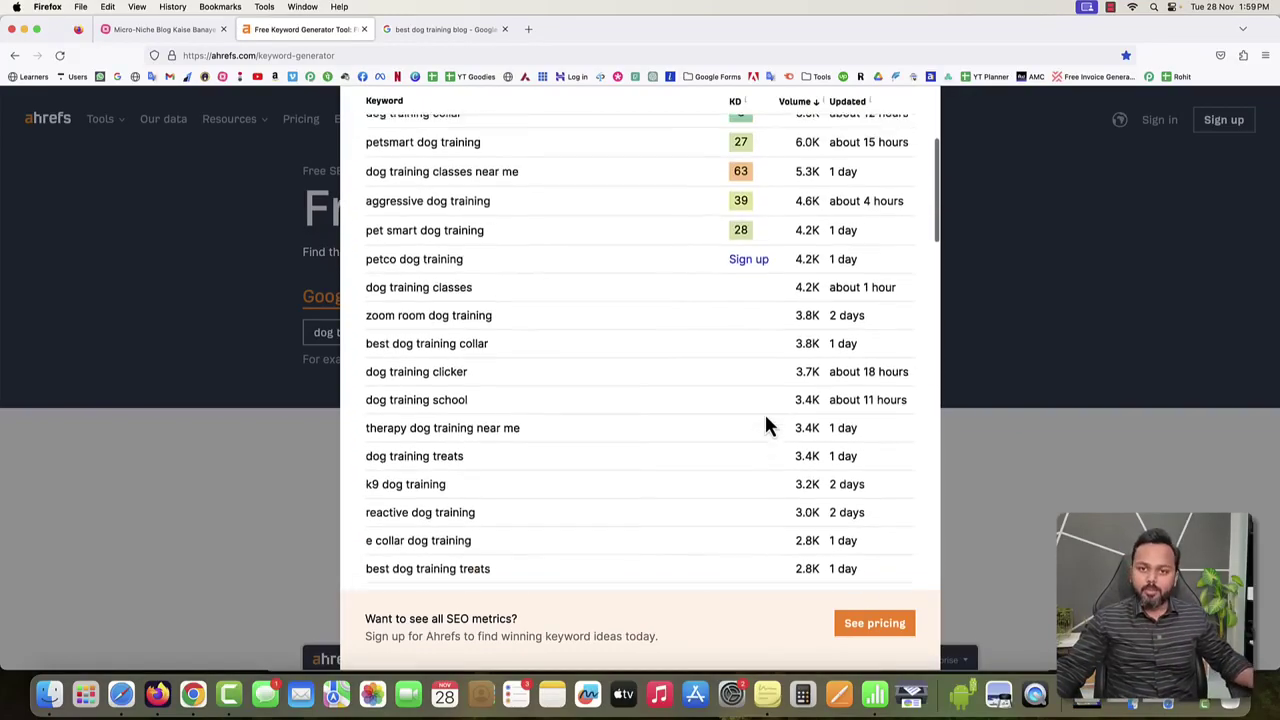
scroll(766, 426, up, 2)
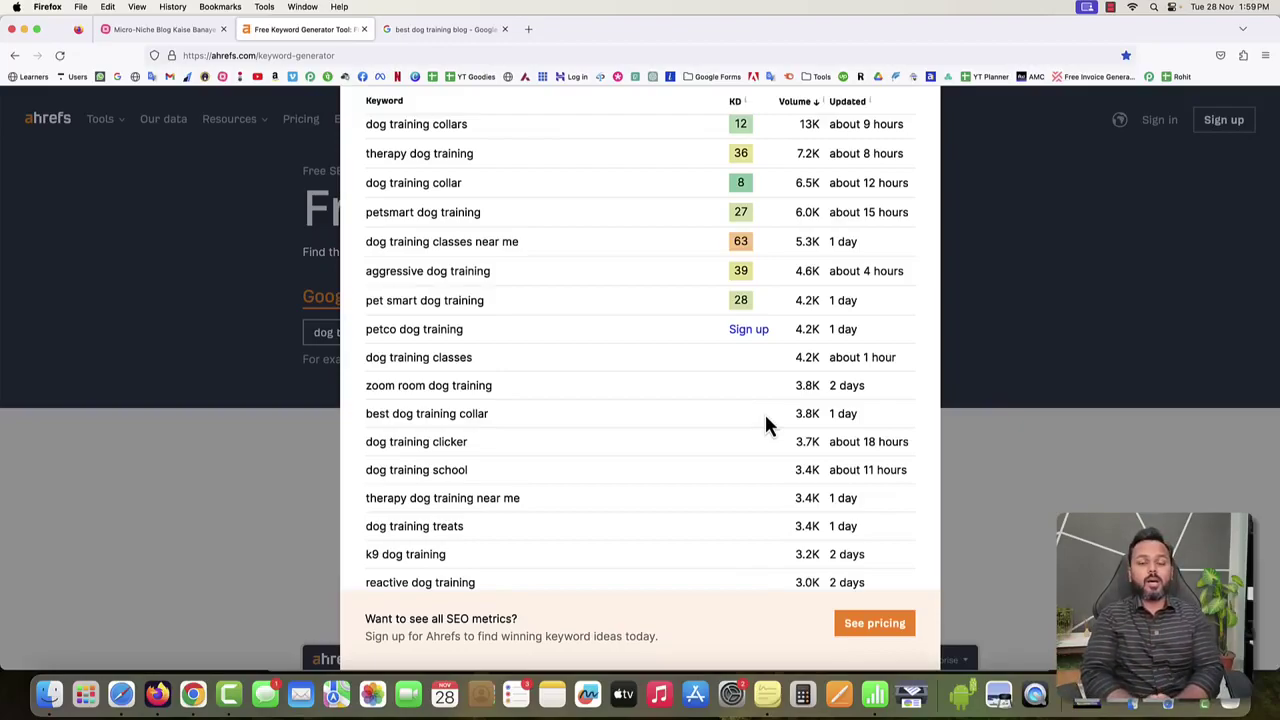
scroll(766, 425, up, 4)
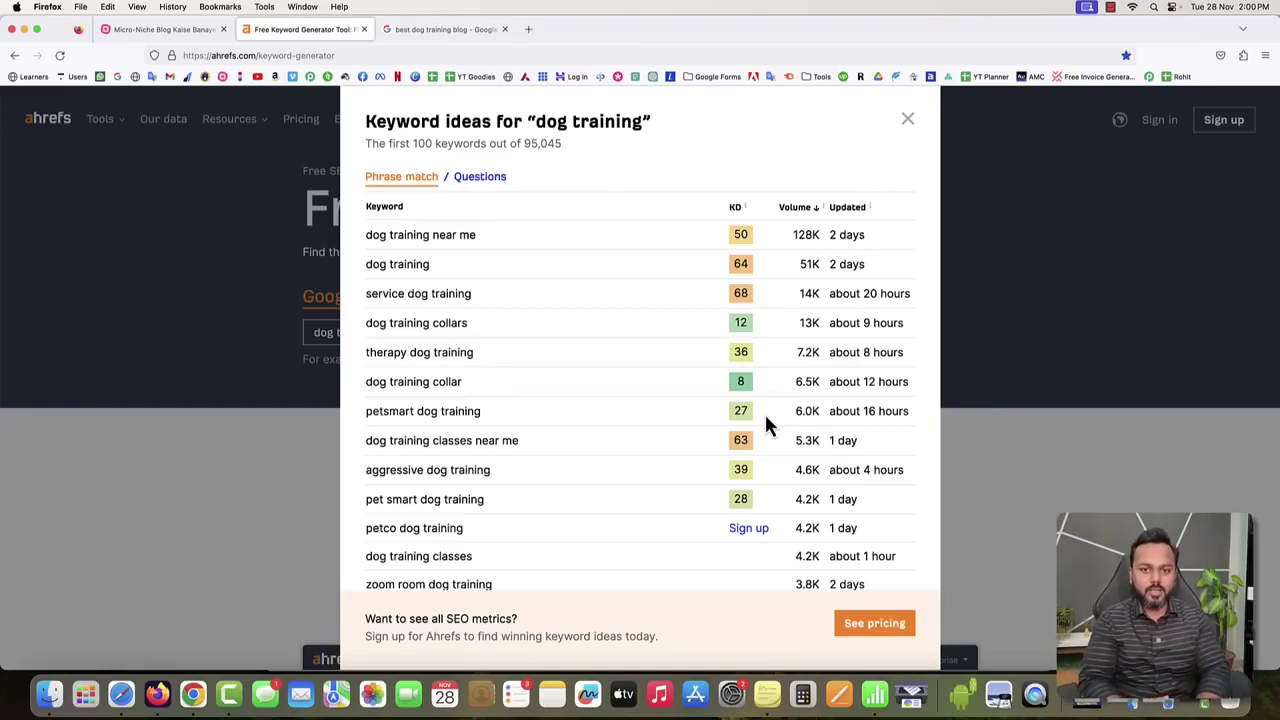
Switch to the 'best dog training blog' Google results tab and select the address bar.
click(448, 32)
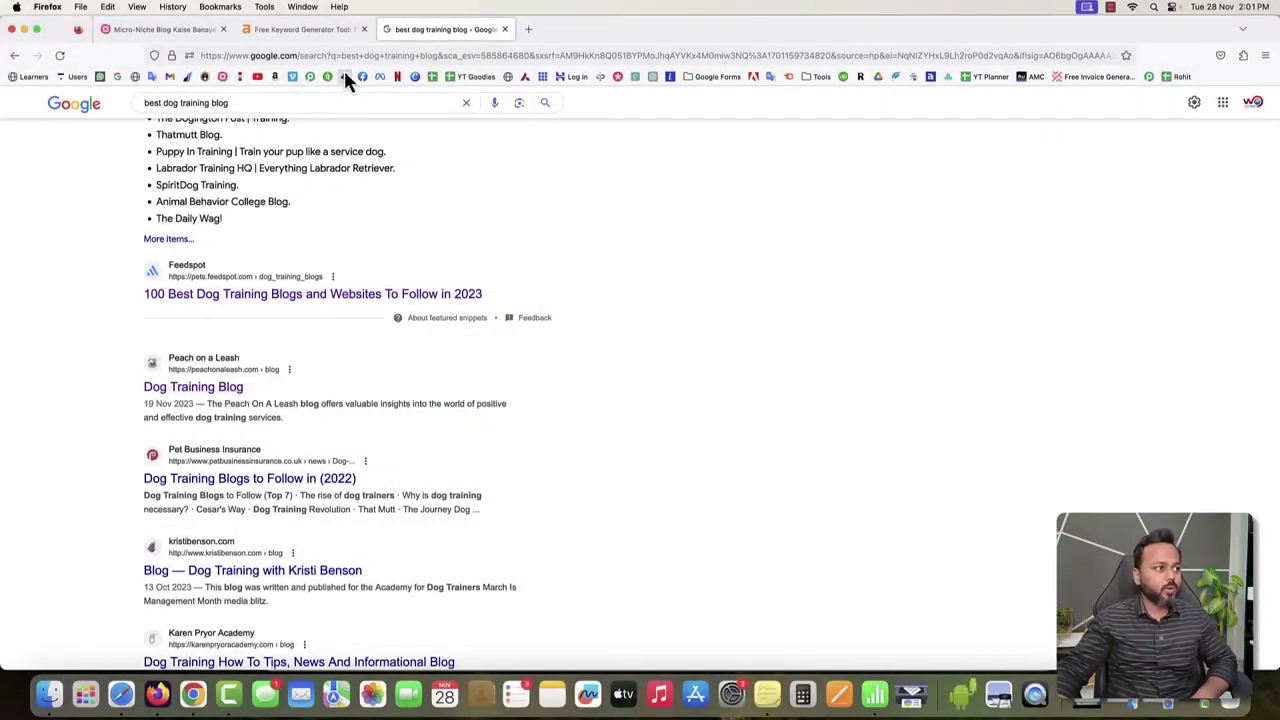
click(343, 56)
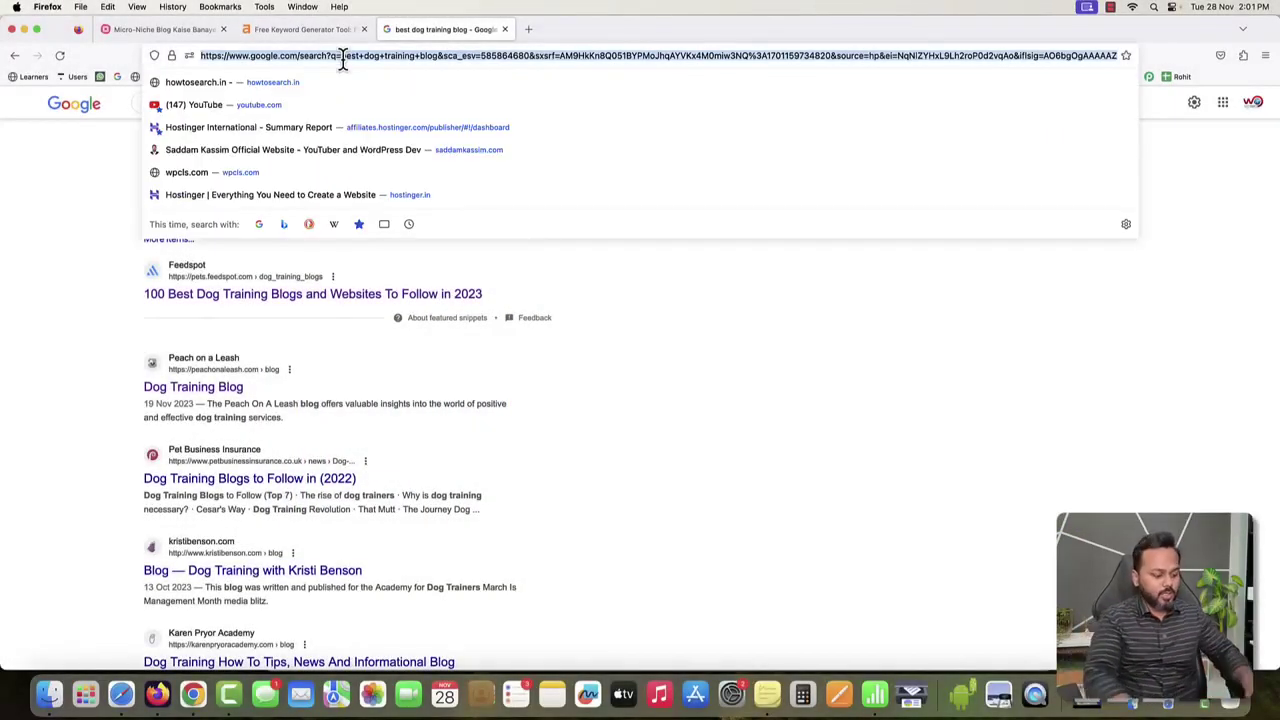
Load the Hostinger referral link to reach the Cyber Week WordPress hosting sale page.
text(s)
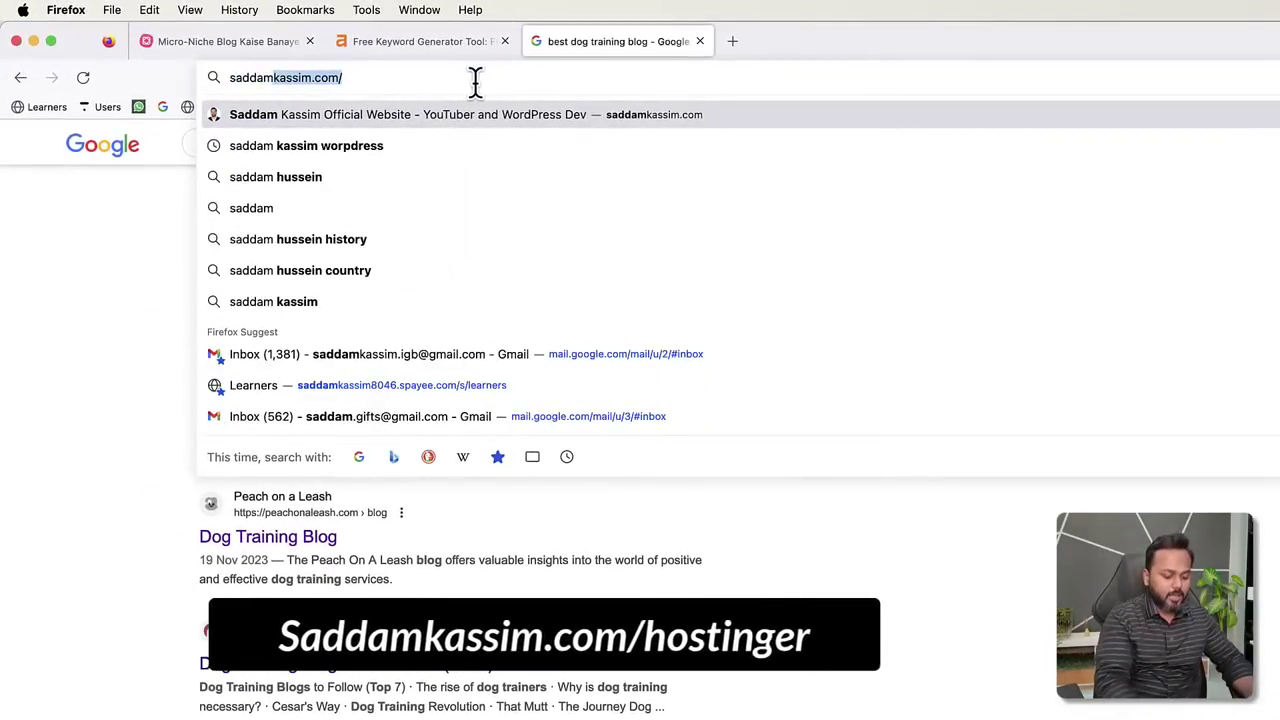
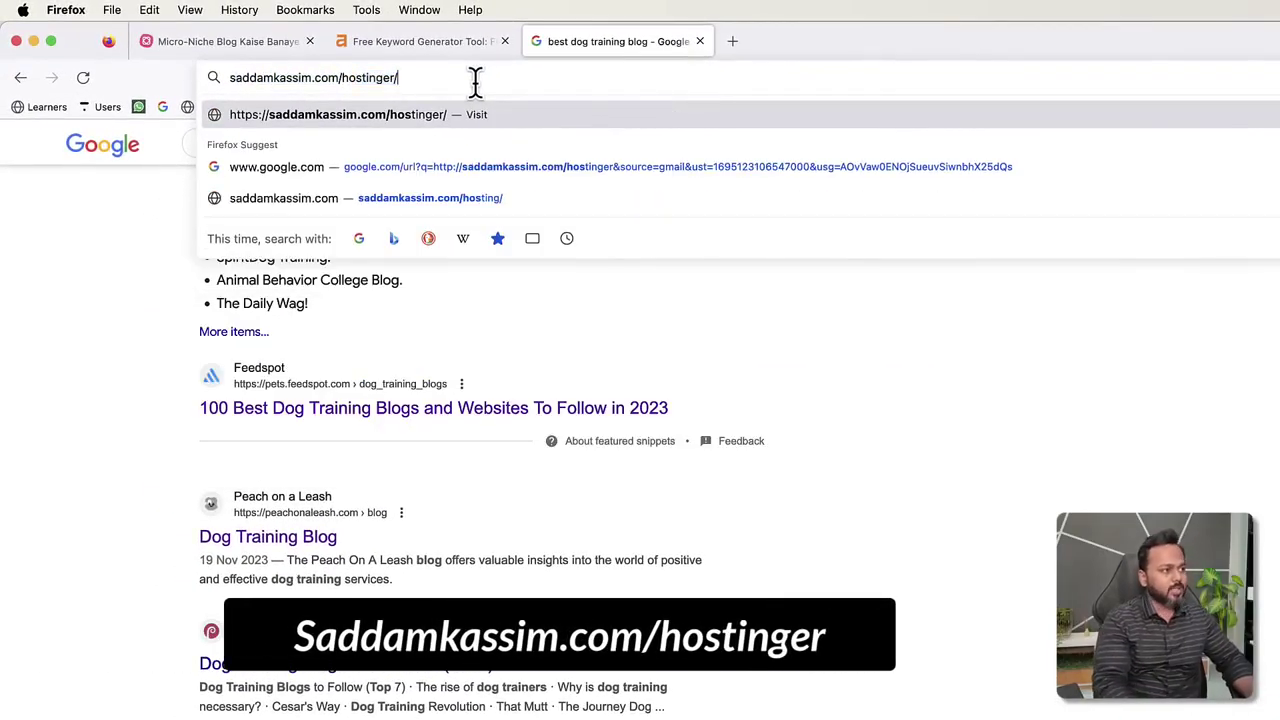
key(Return)
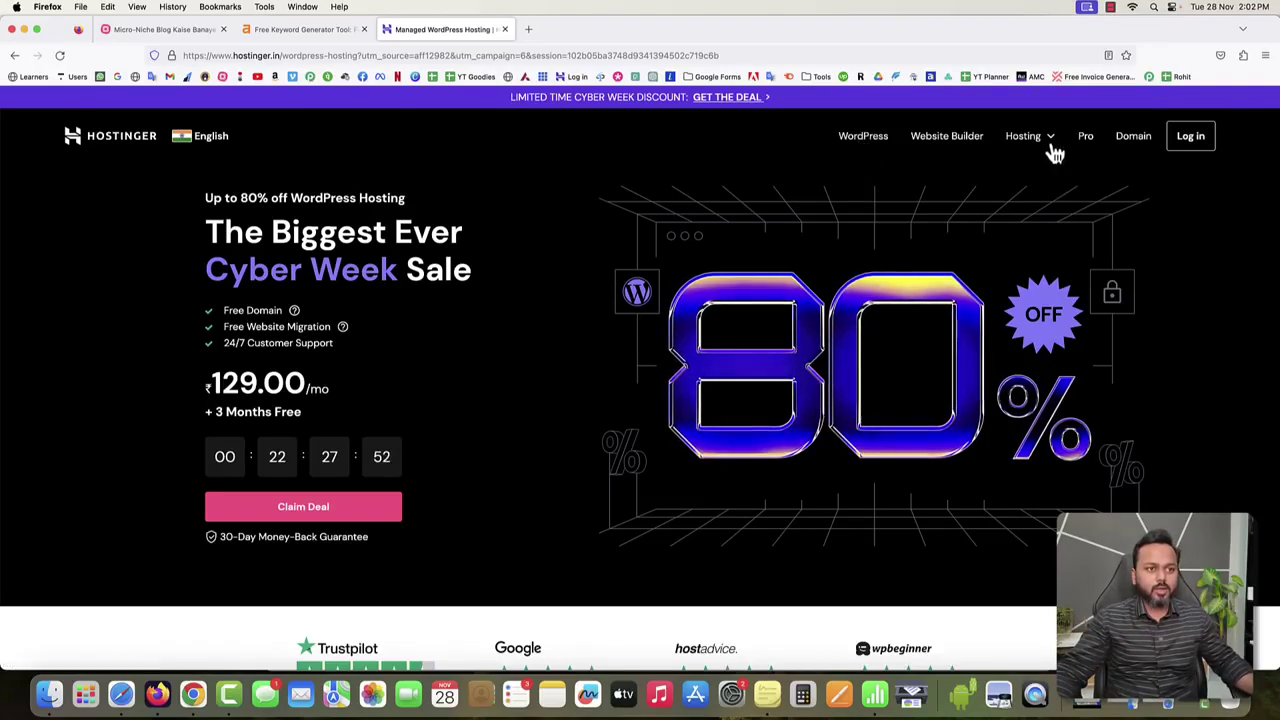
Open WordPress hosting and scroll to the Premium ₹129, Business ₹249 and Cloud Startup ₹699 plans.
mouse_move(1051, 143)
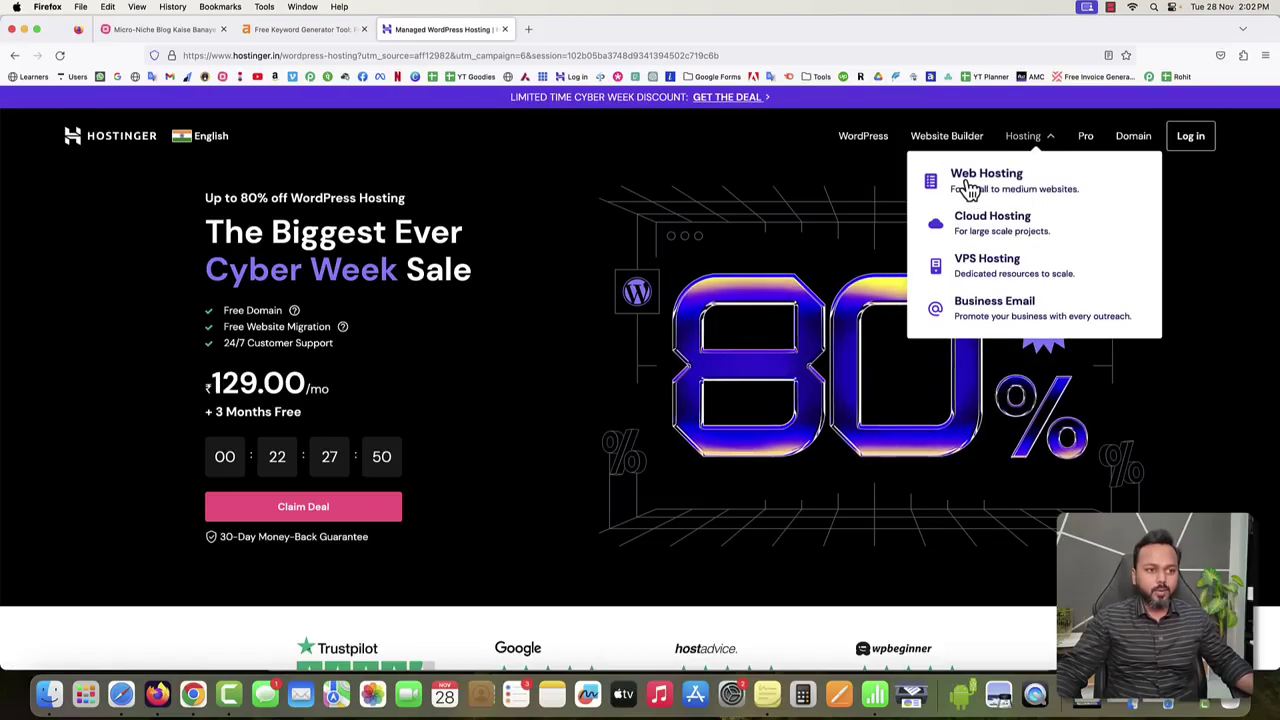
click(866, 148)
scroll(651, 377, down, 4)
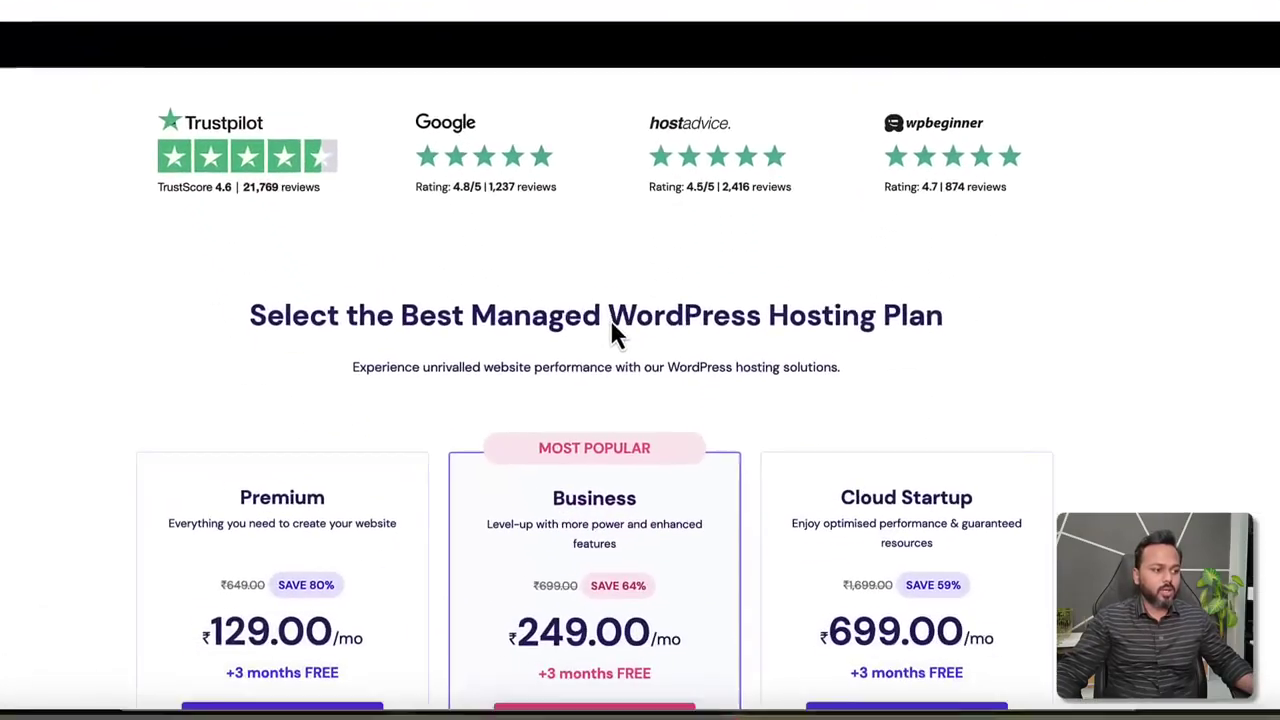
scroll(615, 335, down, 5)
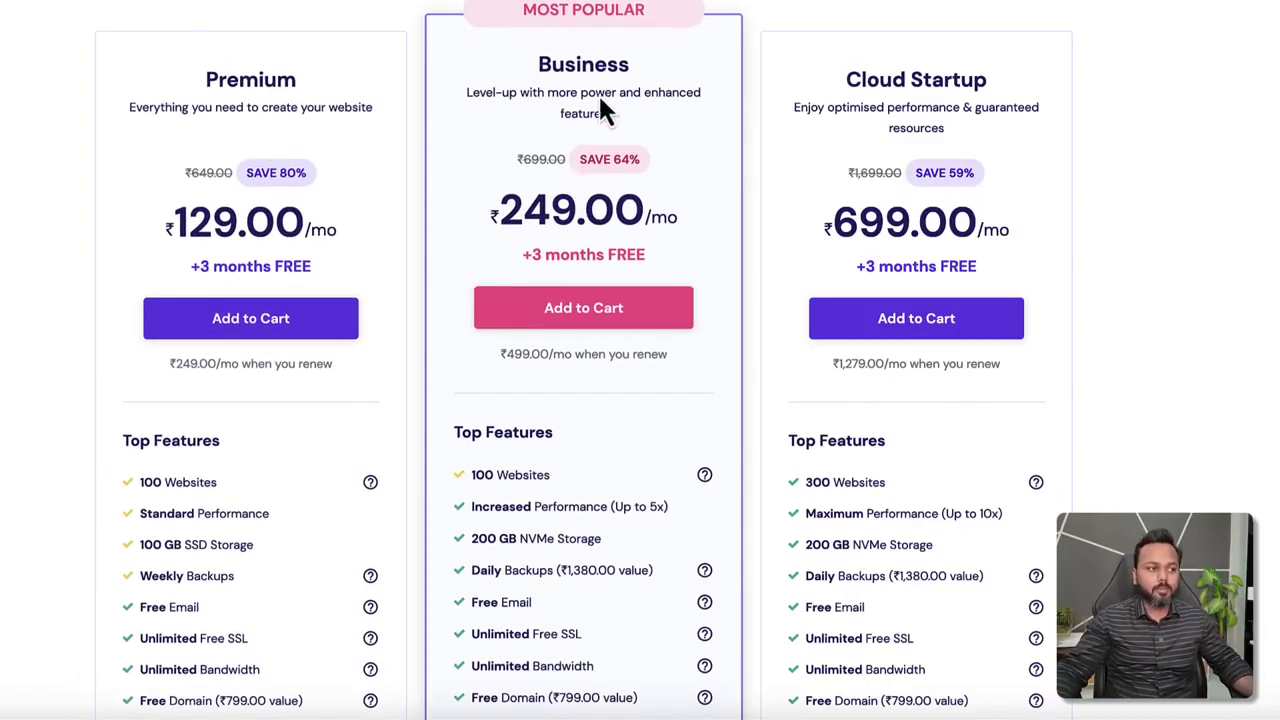
drag(536, 62, 617, 58)
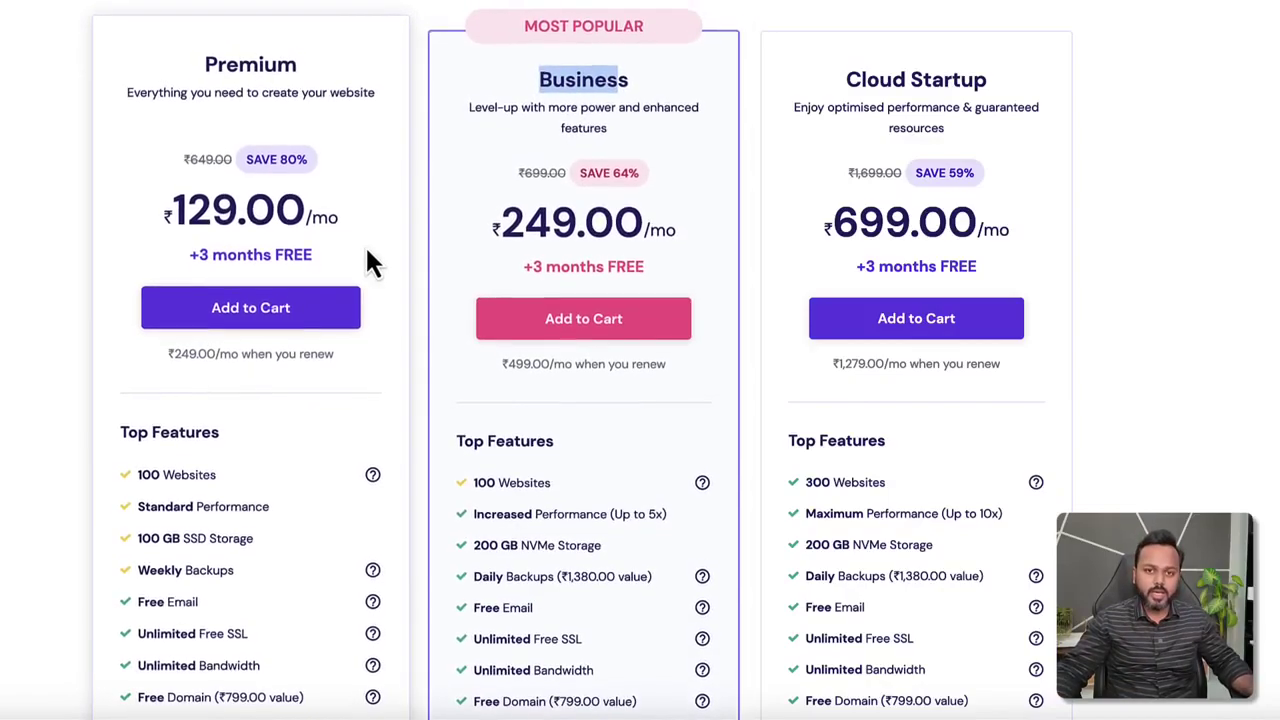
scroll(237, 420, down, 1)
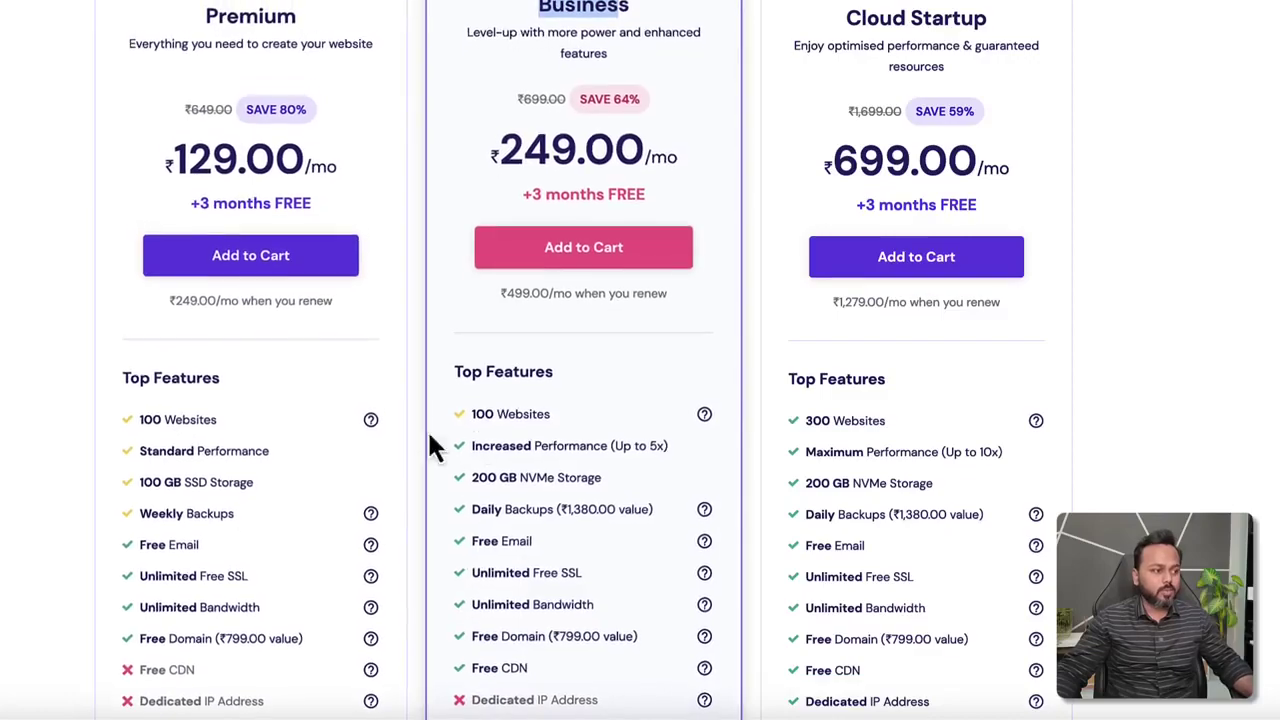
drag(172, 412, 208, 414)
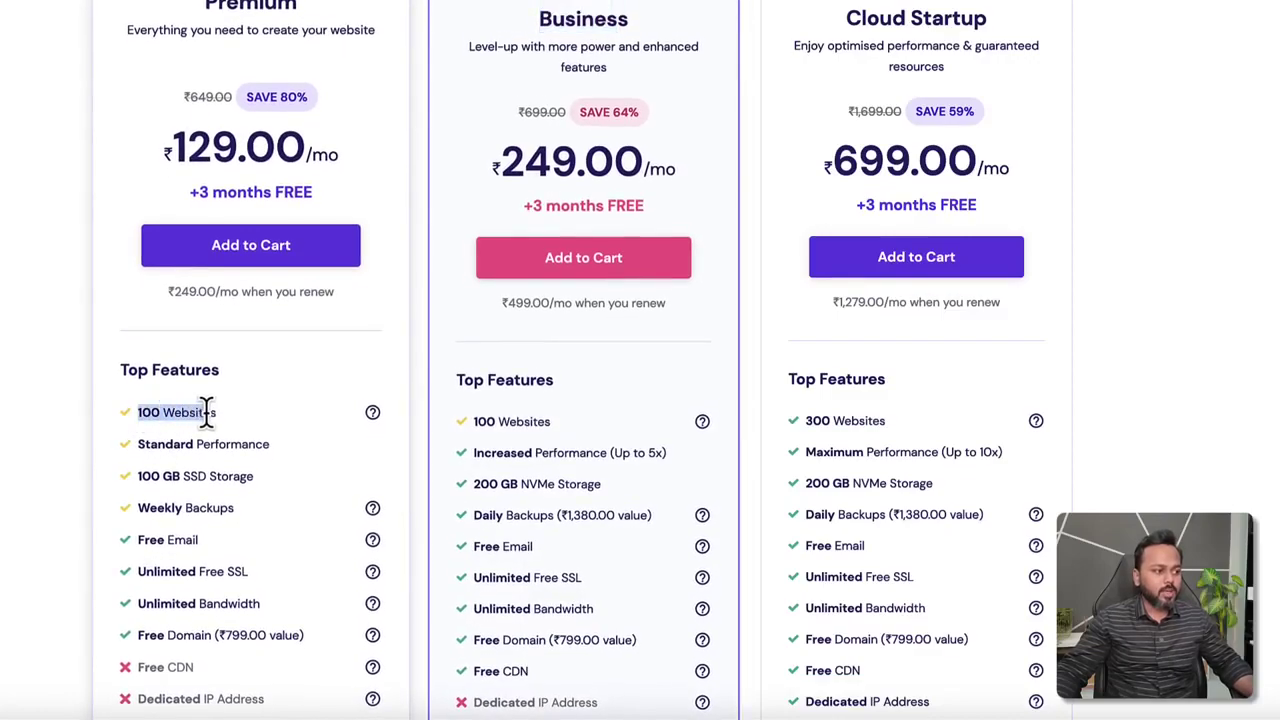
drag(474, 414, 545, 414)
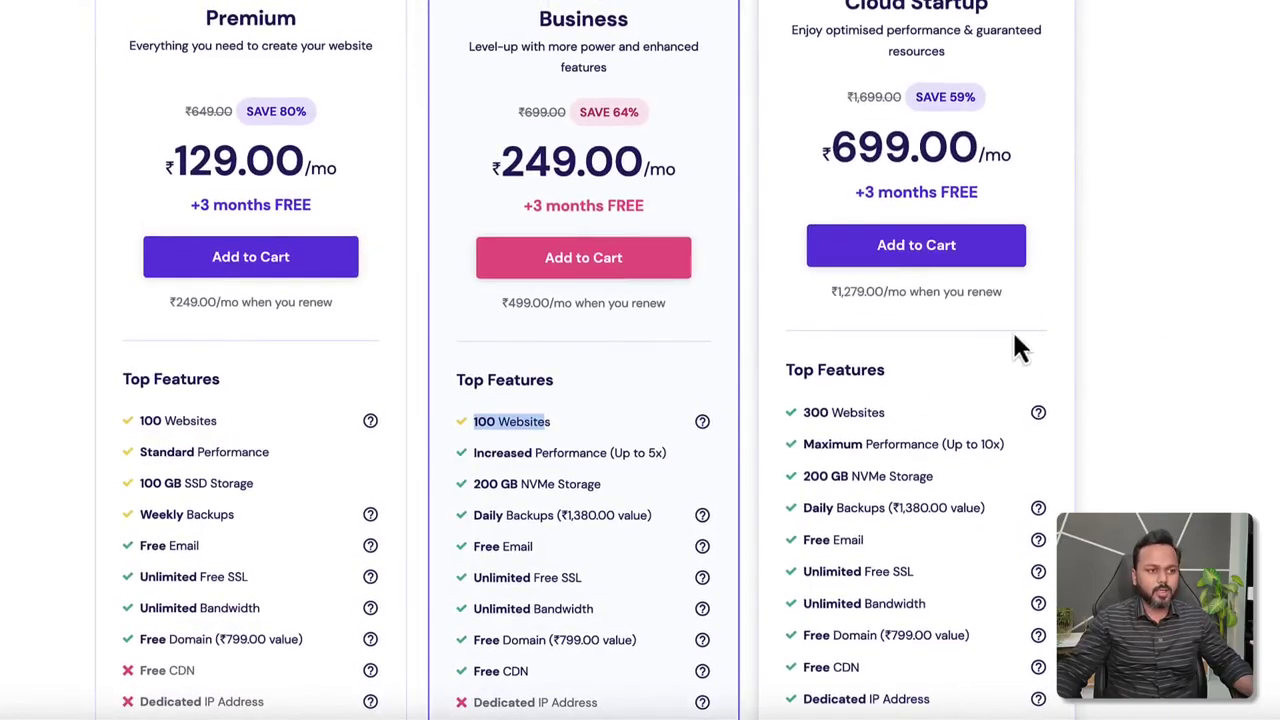
drag(805, 414, 886, 416)
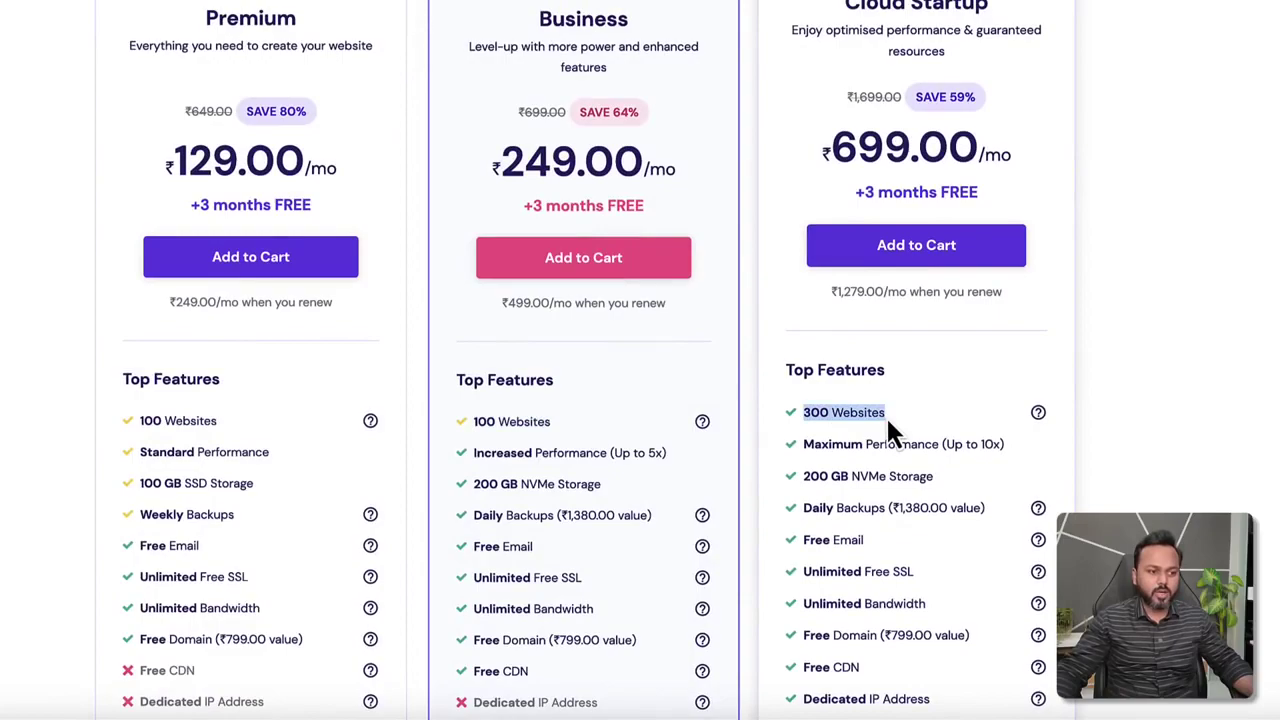
click(520, 408)
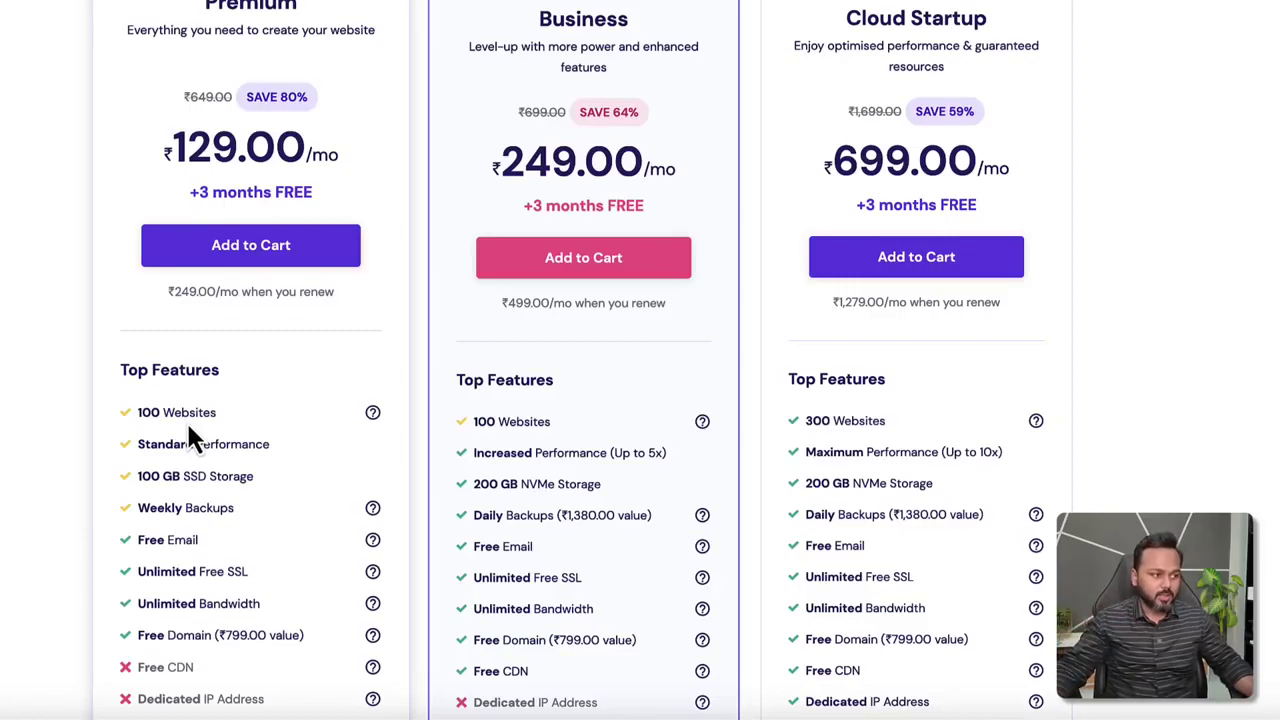
drag(136, 444, 246, 446)
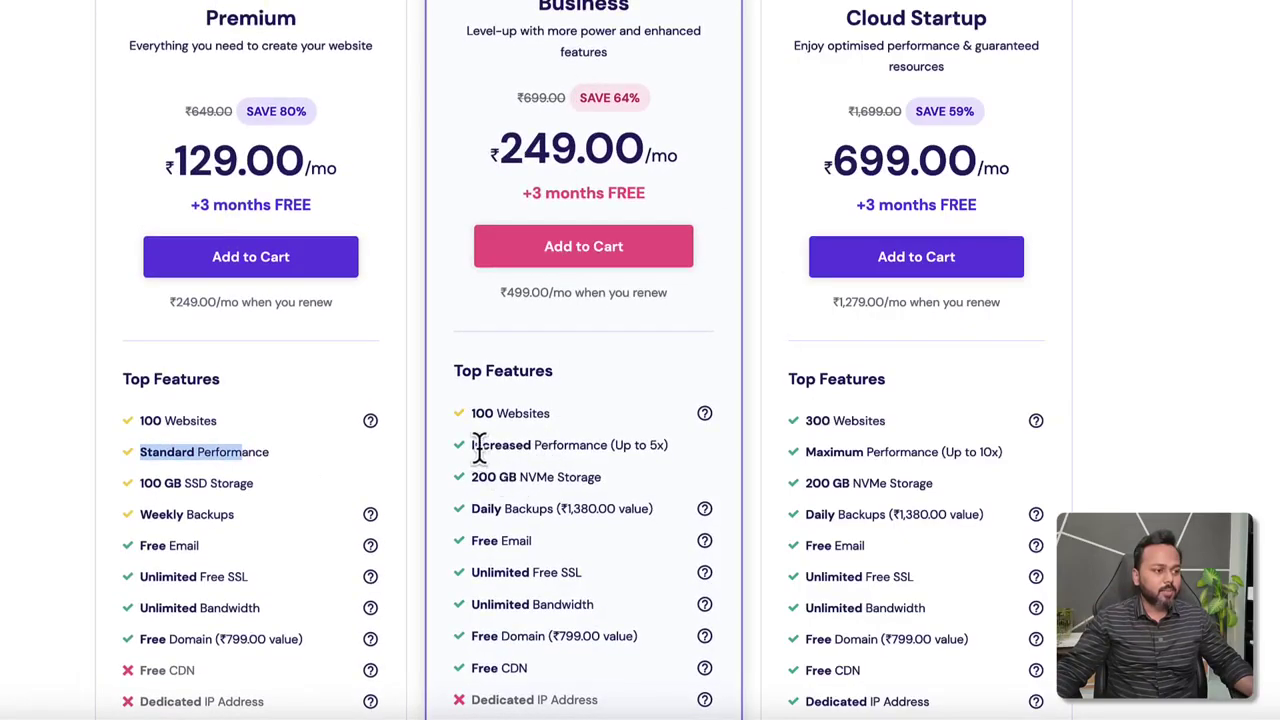
drag(474, 446, 668, 447)
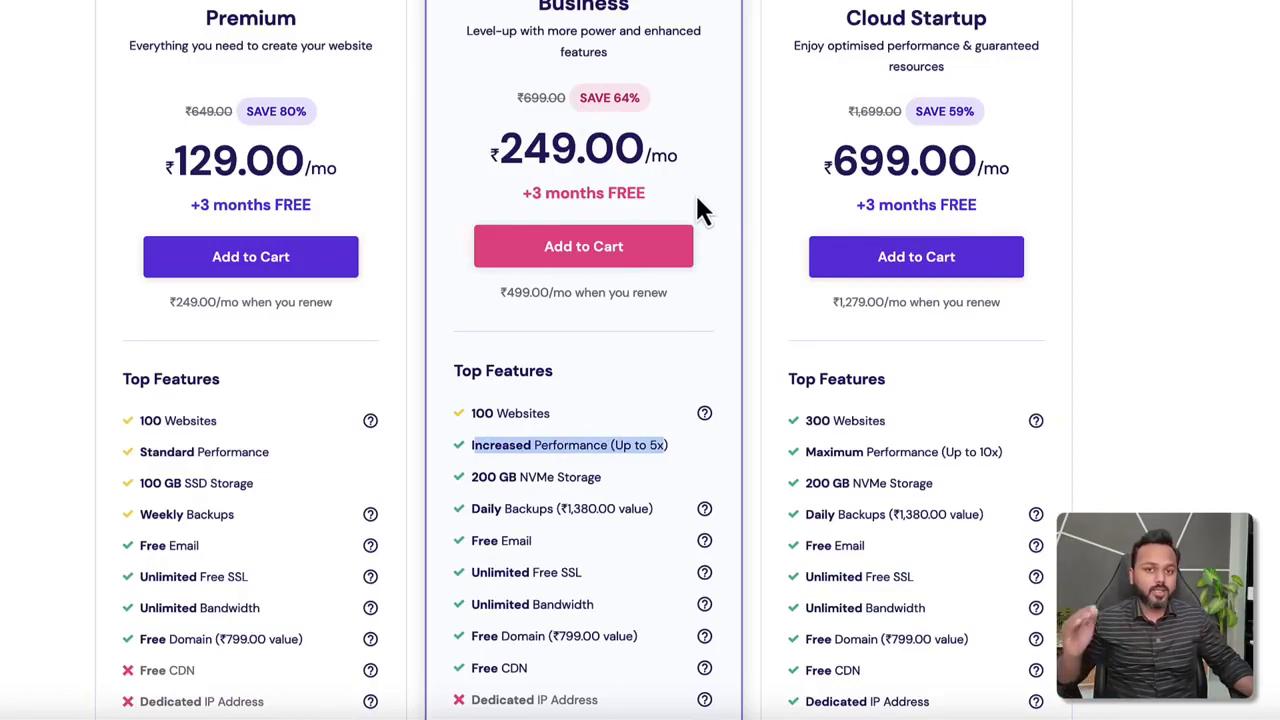
drag(471, 477, 556, 477)
drag(138, 476, 181, 476)
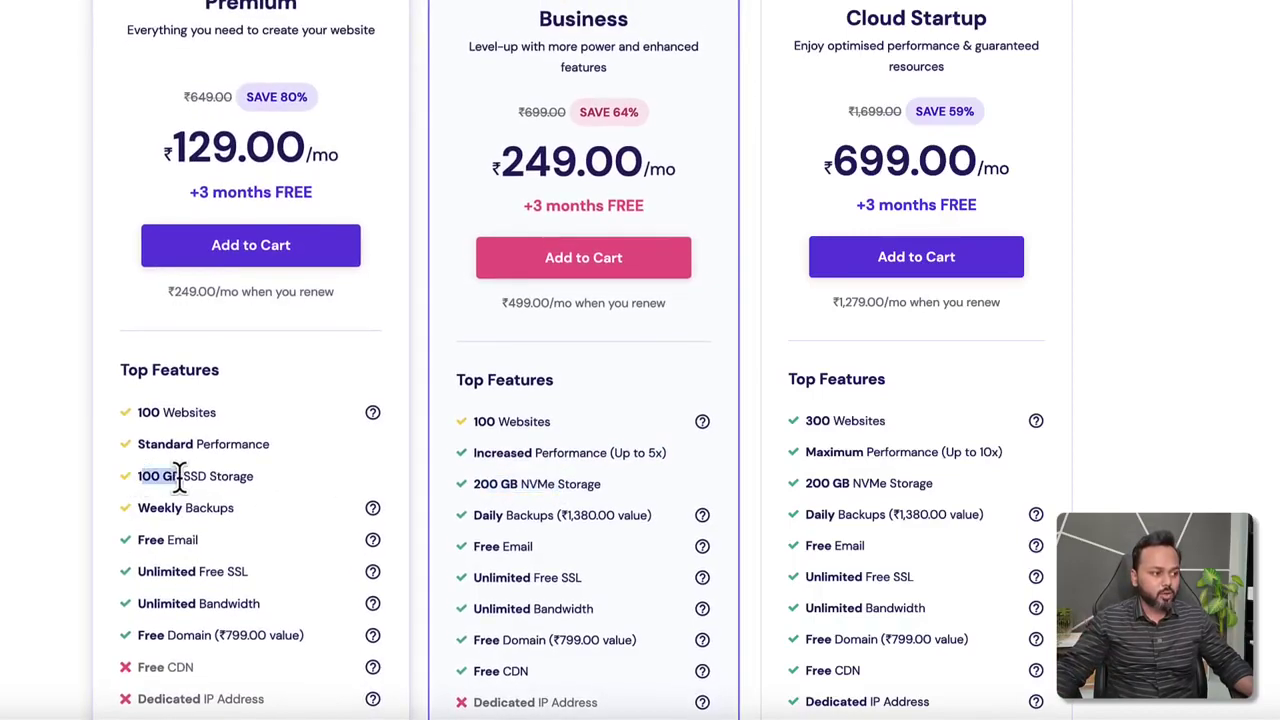
drag(487, 546, 580, 560)
scroll(600, 555, down, 1)
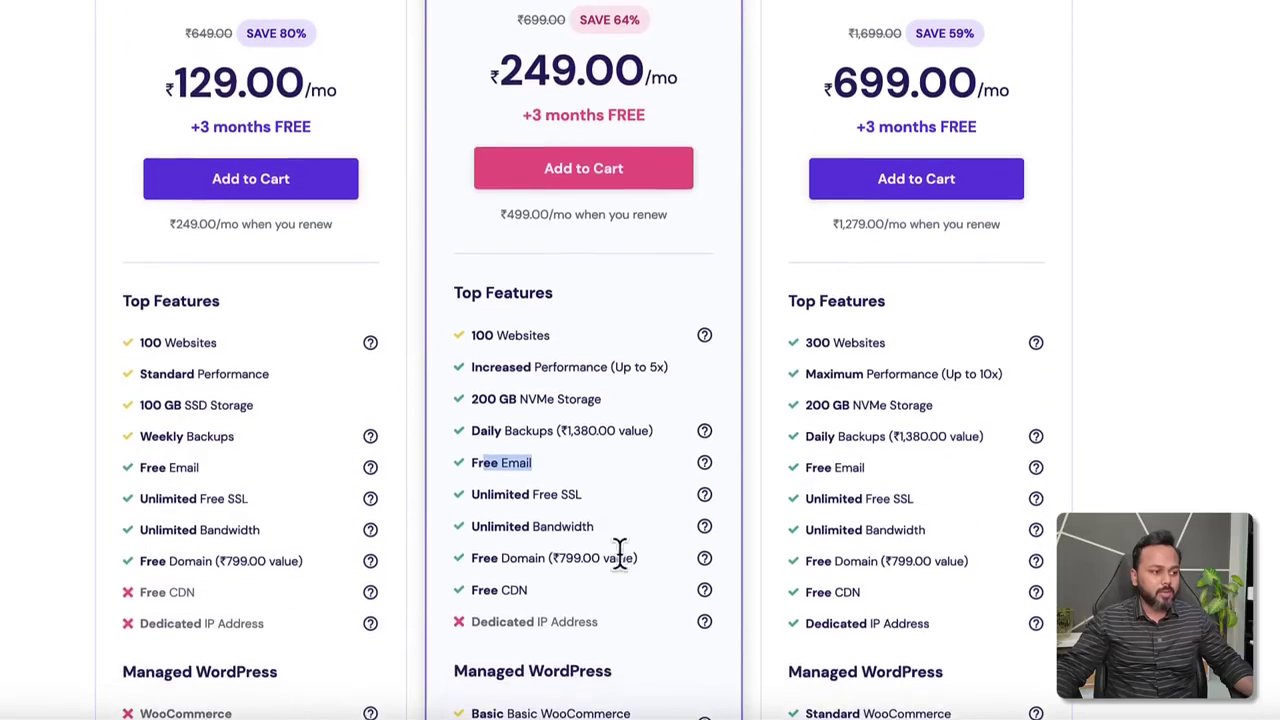
drag(492, 490, 558, 492)
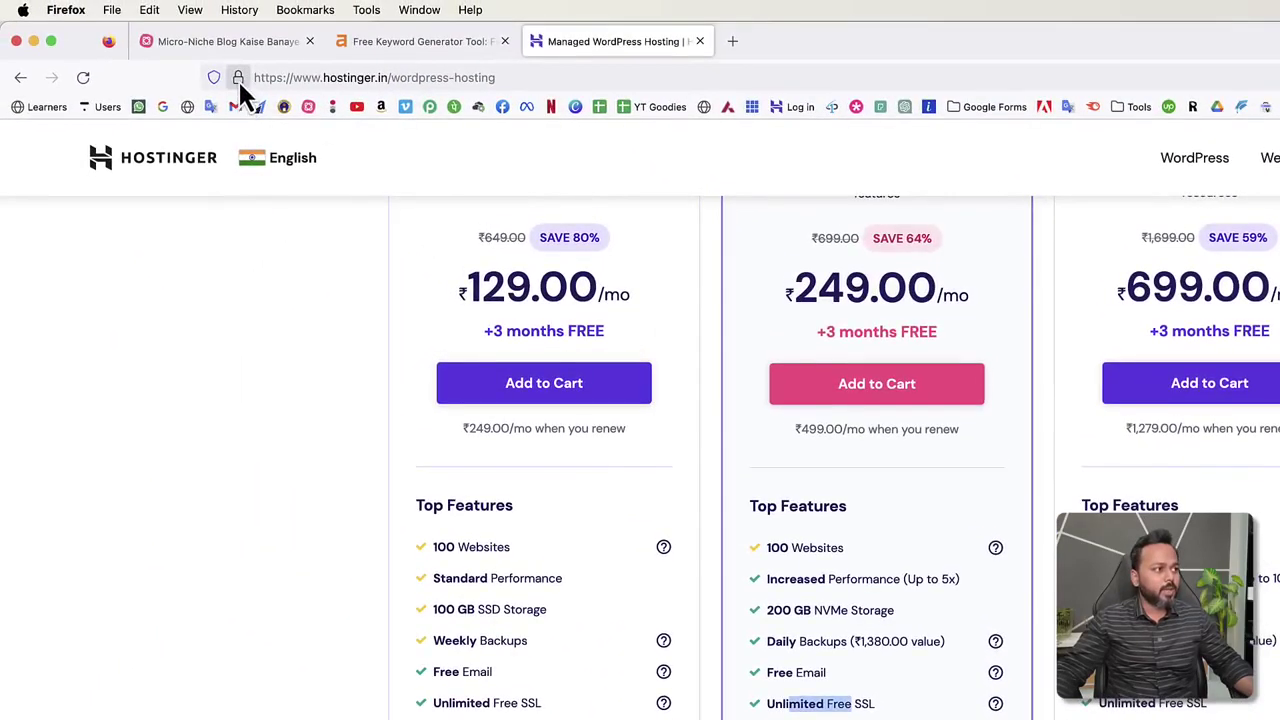
click(237, 78)
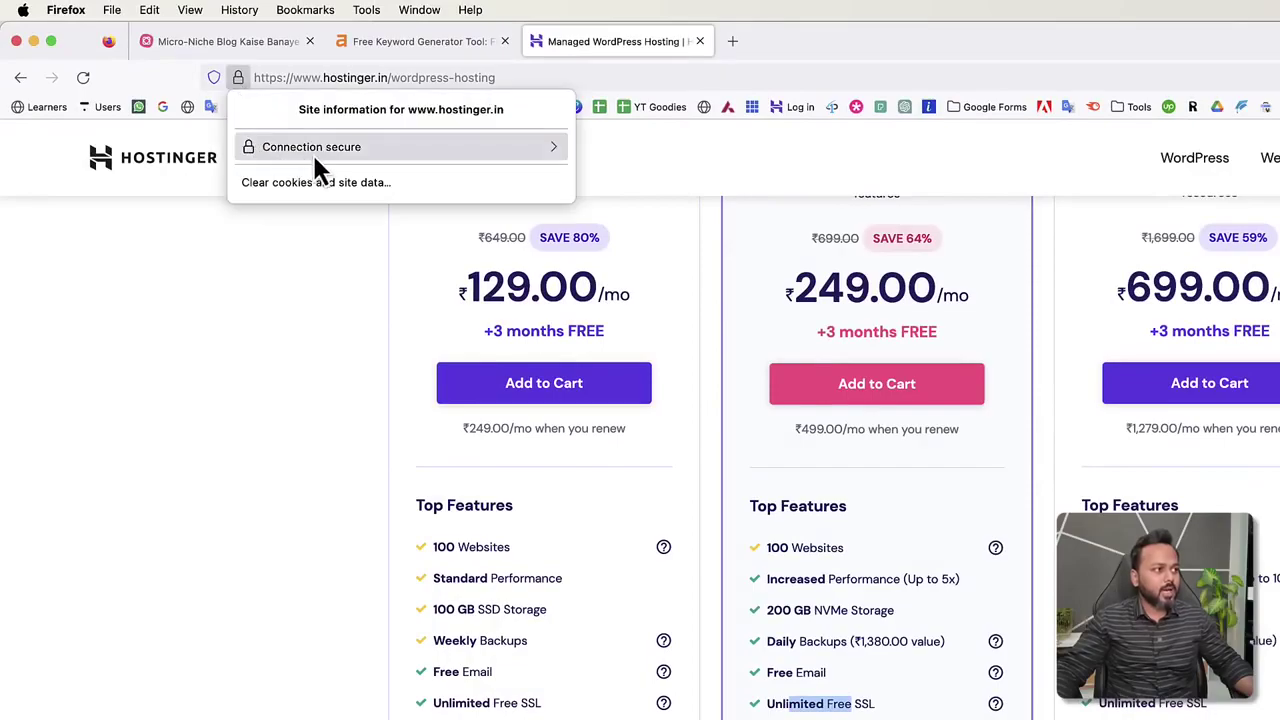
click(312, 250)
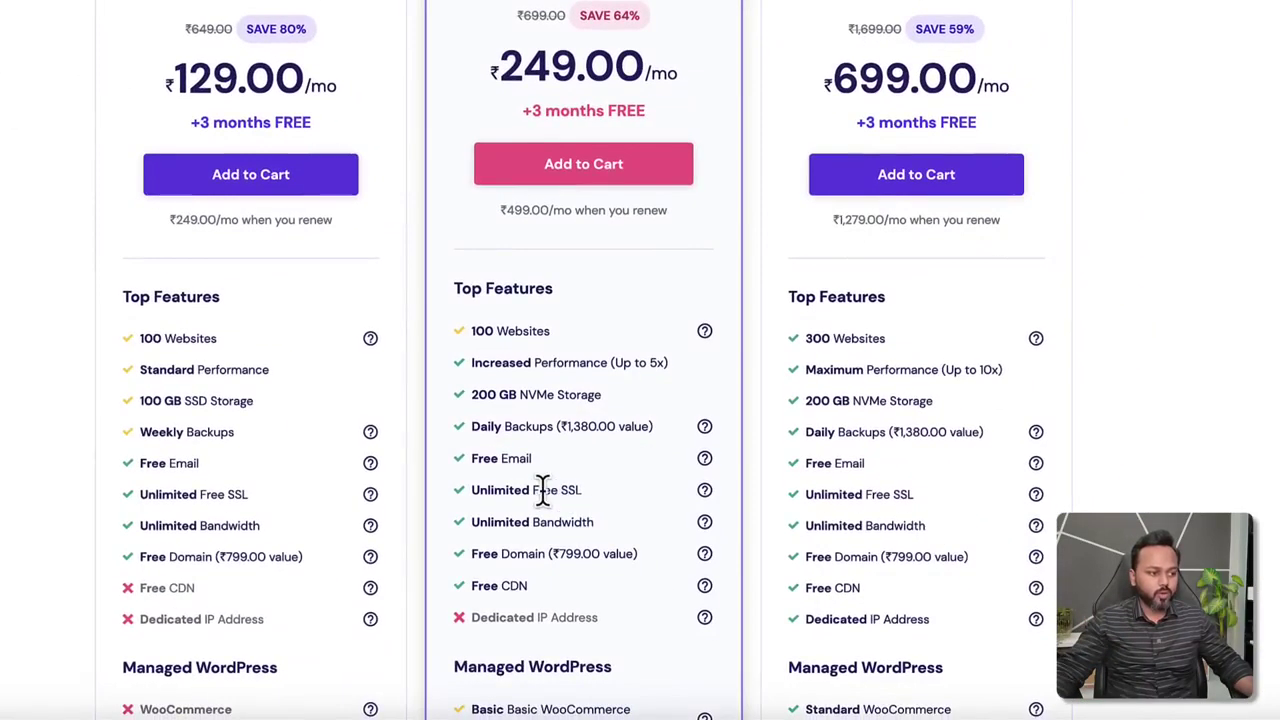
scroll(545, 489, down, 1)
drag(506, 480, 593, 480)
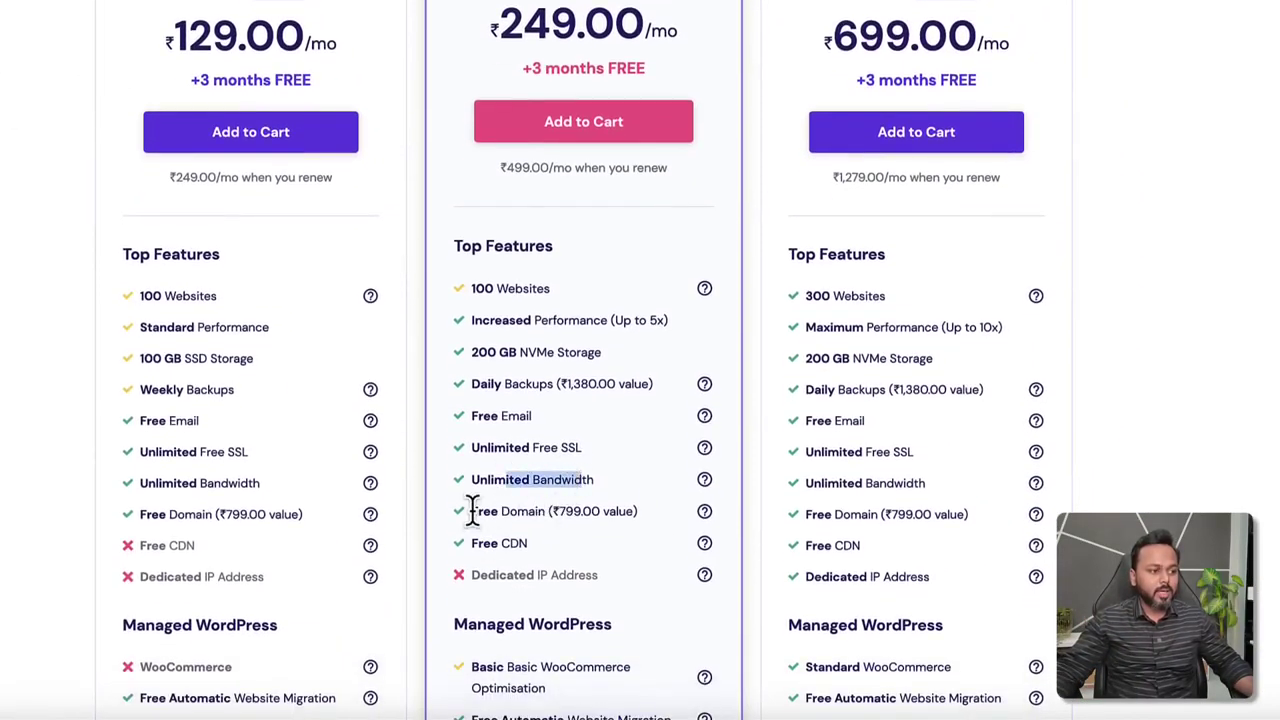
drag(473, 511, 547, 511)
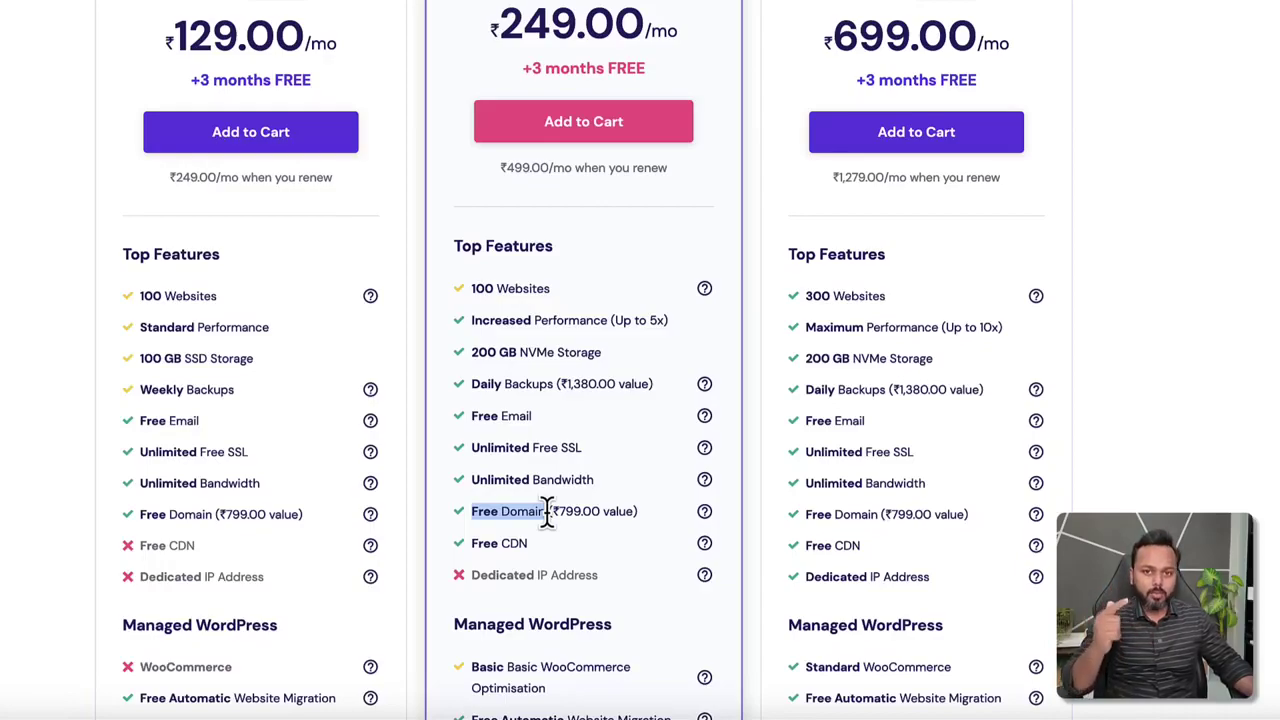
scroll(547, 511, down, 1)
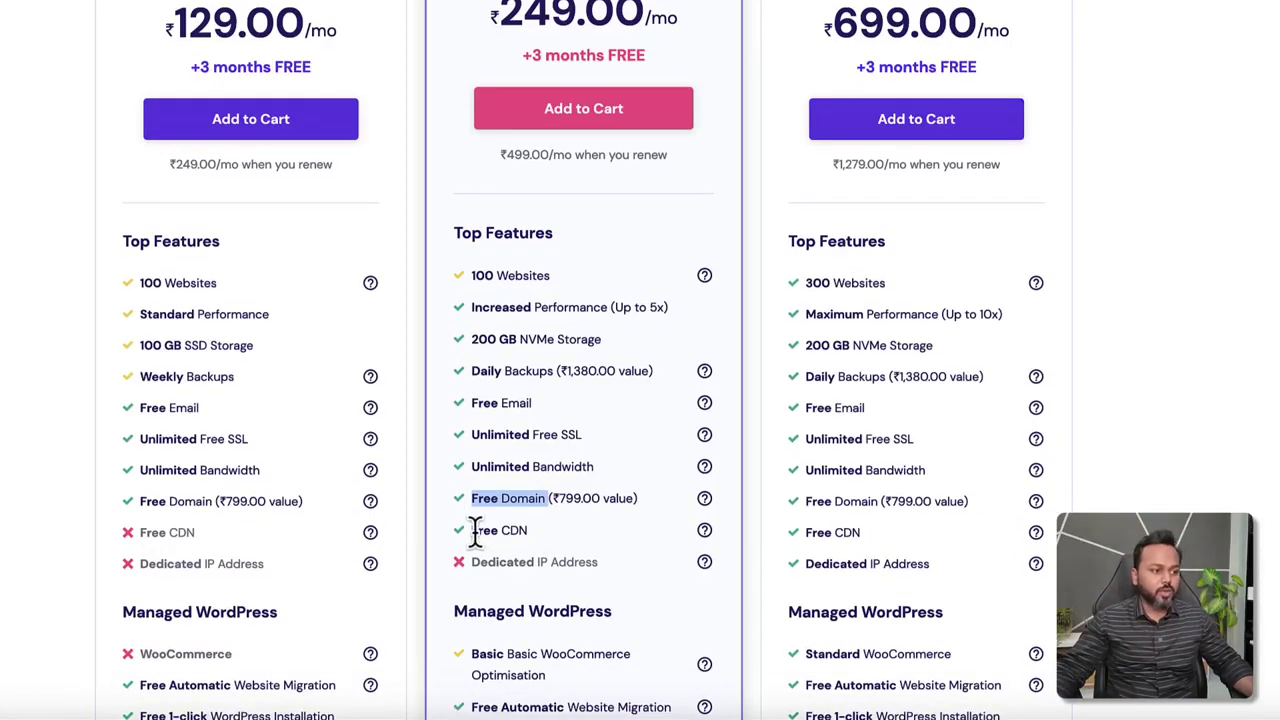
drag(471, 528, 522, 530)
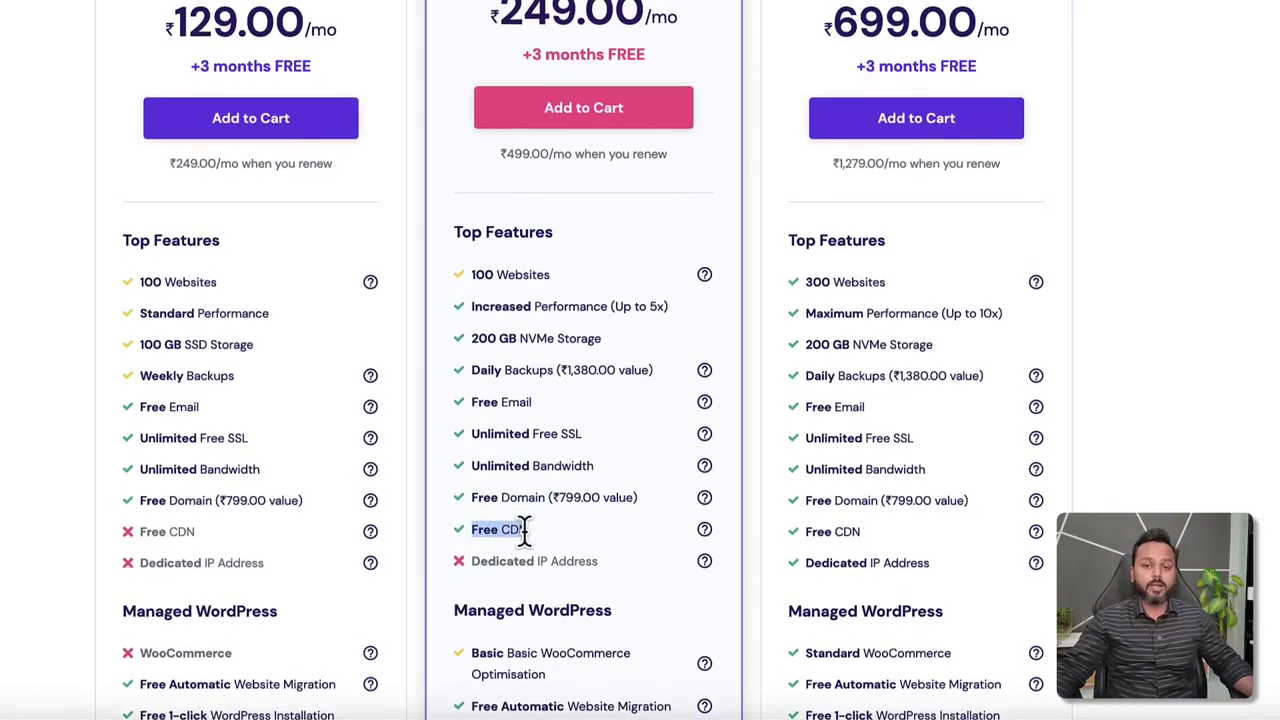
click(523, 531)
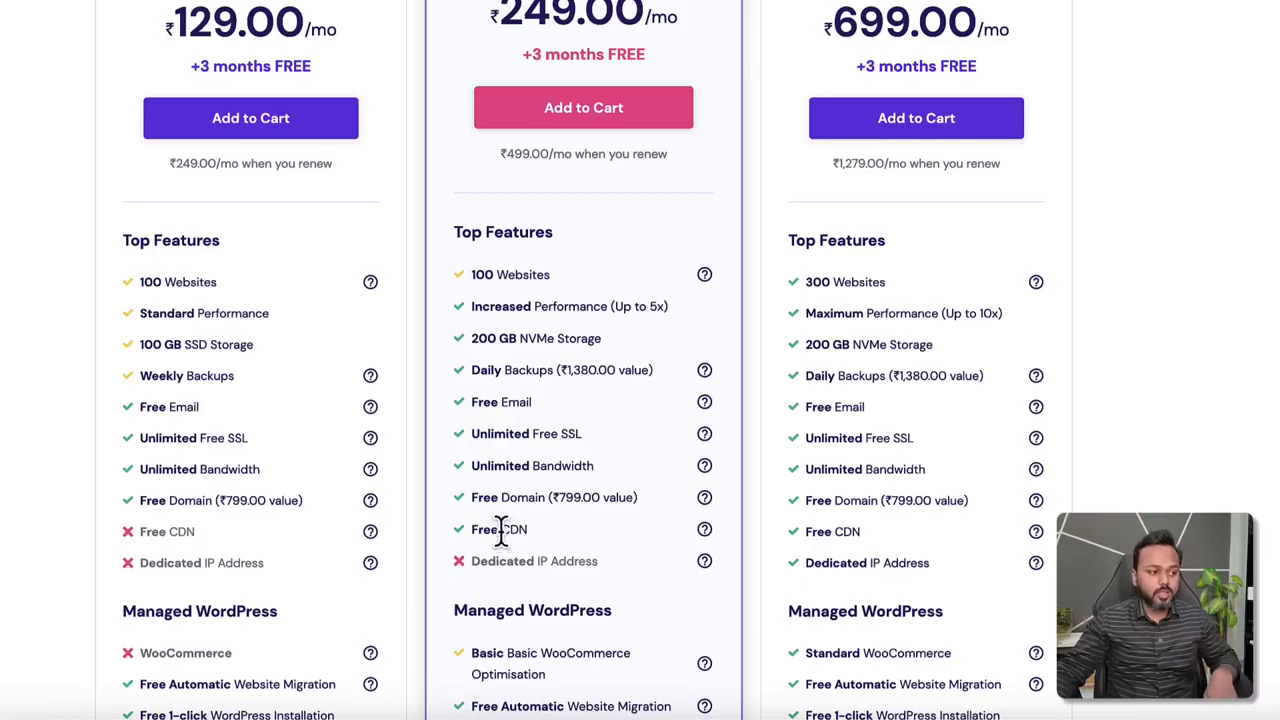
drag(500, 531, 523, 531)
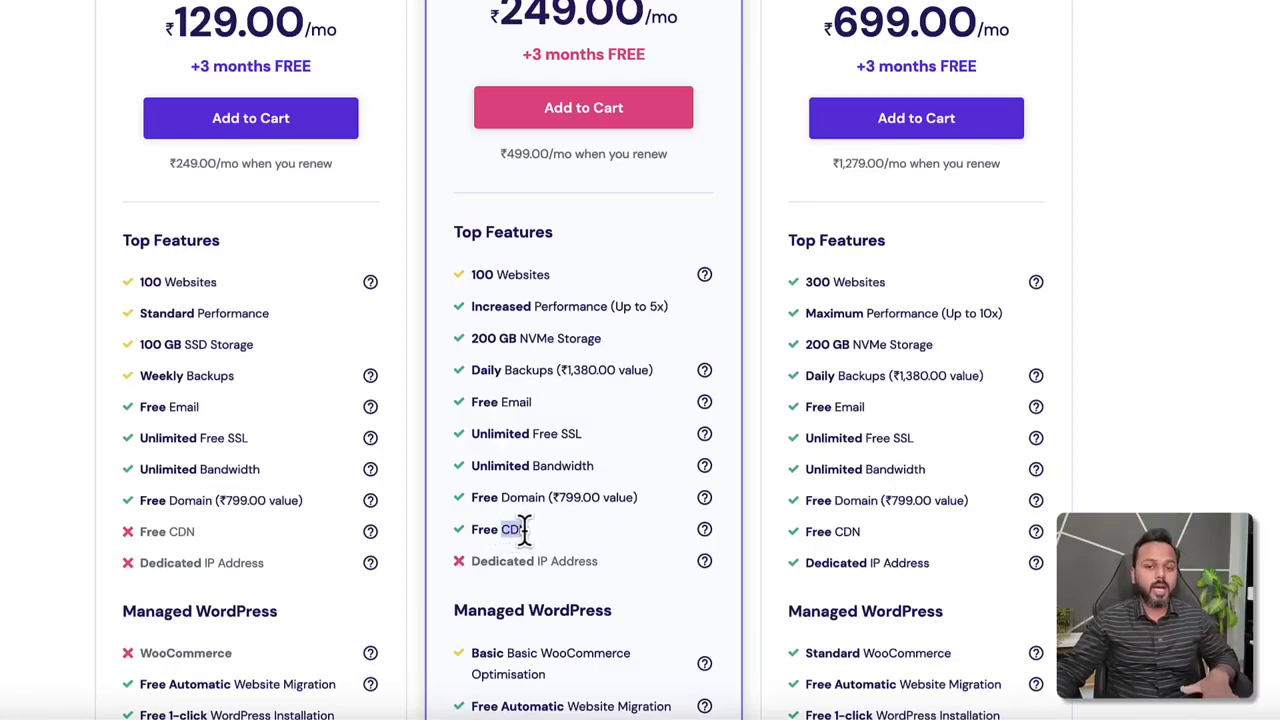
scroll(524, 530, down, 8)
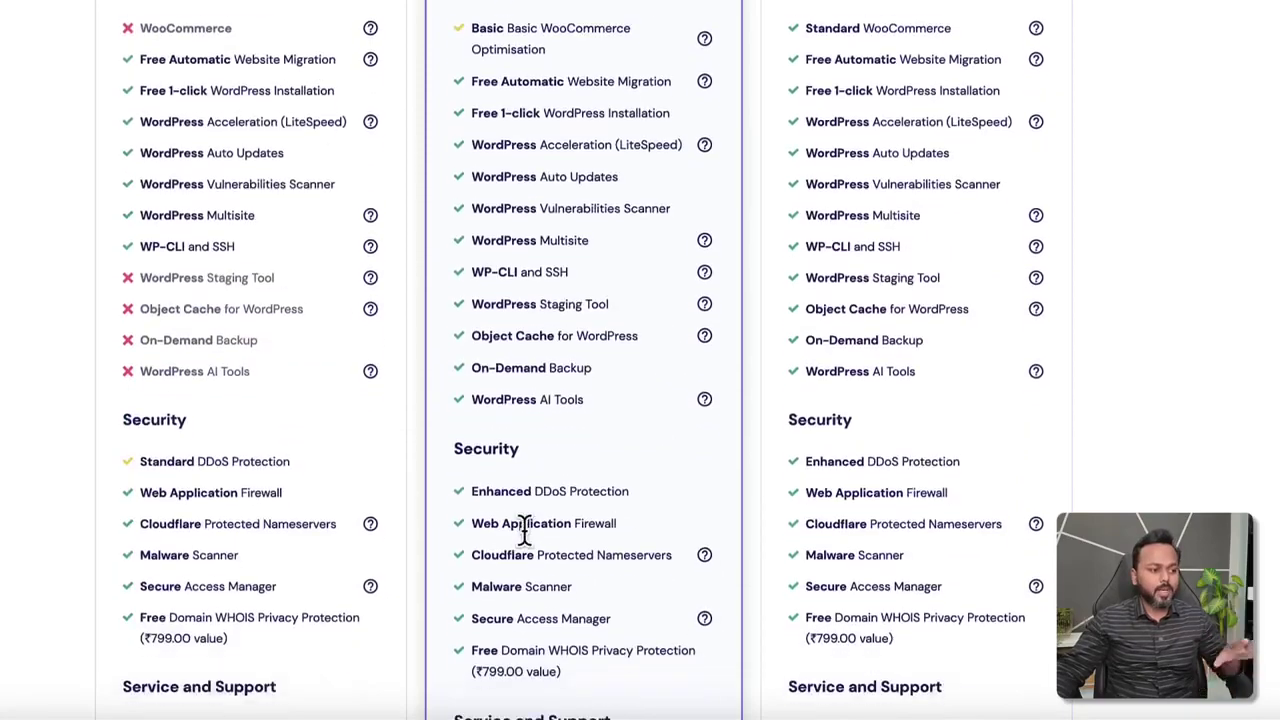
scroll(526, 535, down, 1)
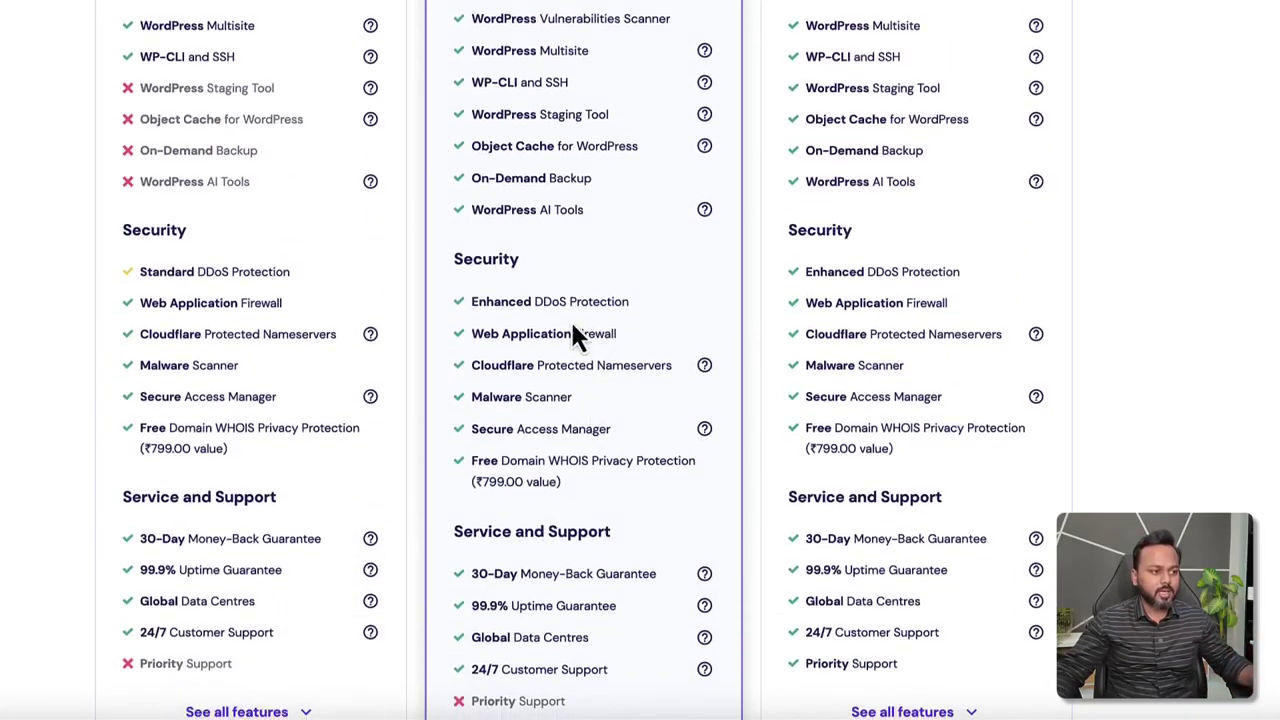
drag(543, 301, 600, 301)
drag(551, 336, 607, 333)
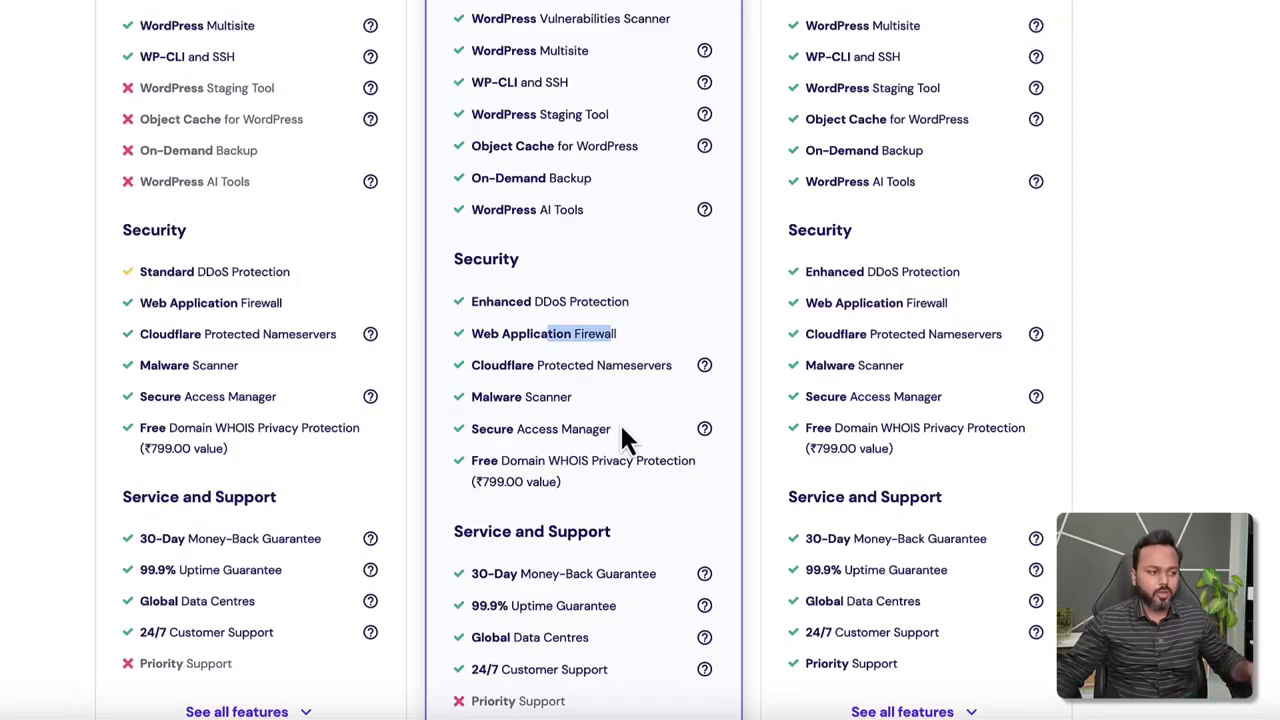
drag(548, 462, 630, 462)
drag(216, 429, 257, 429)
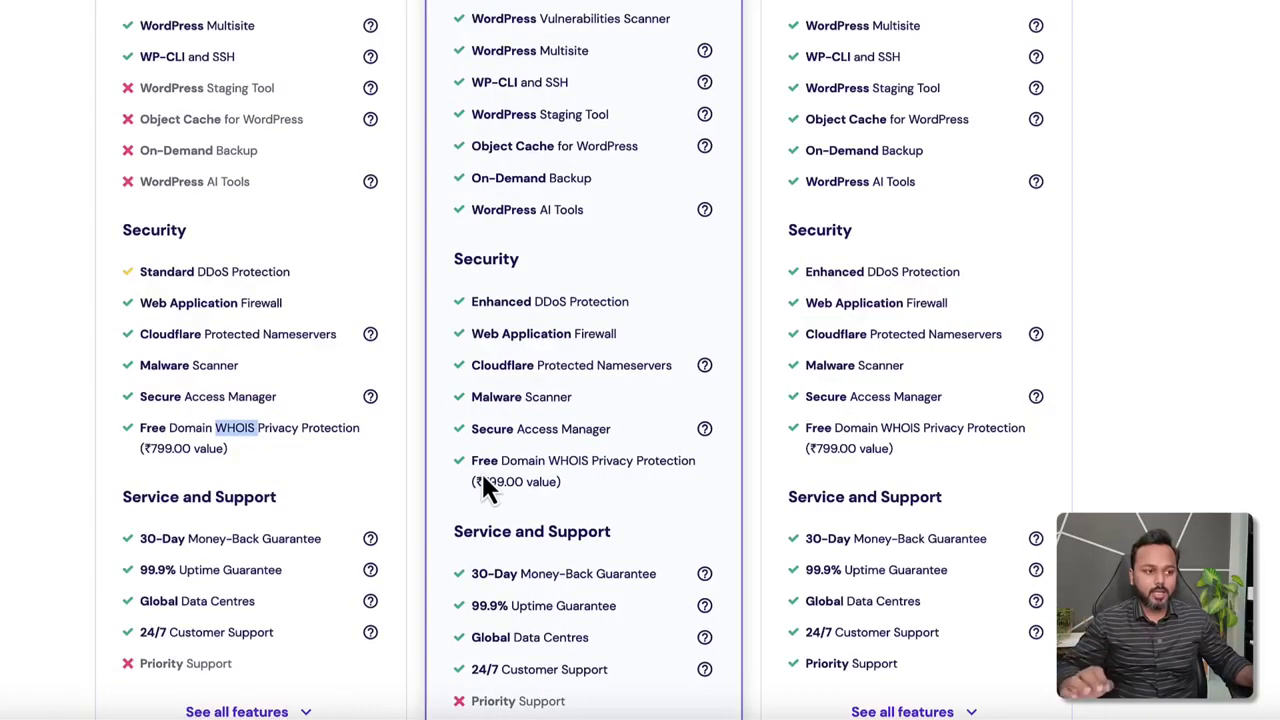
drag(547, 462, 606, 462)
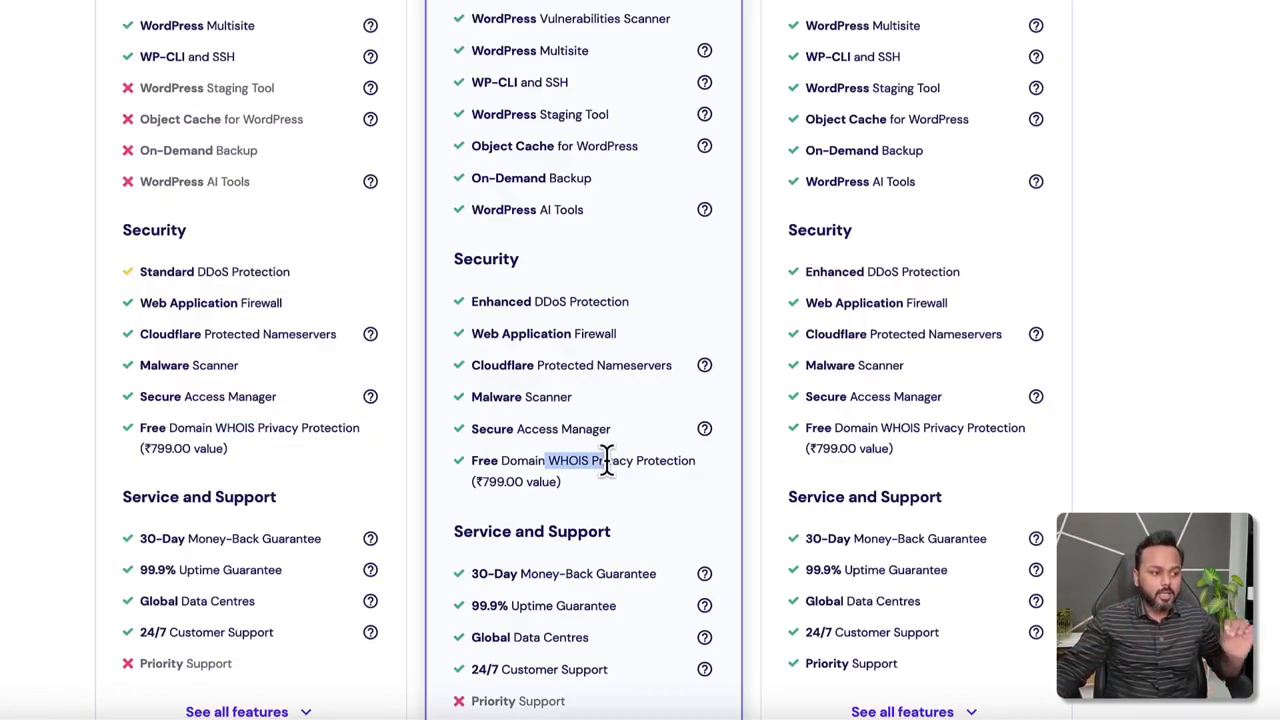
drag(606, 462, 566, 458)
click(563, 462)
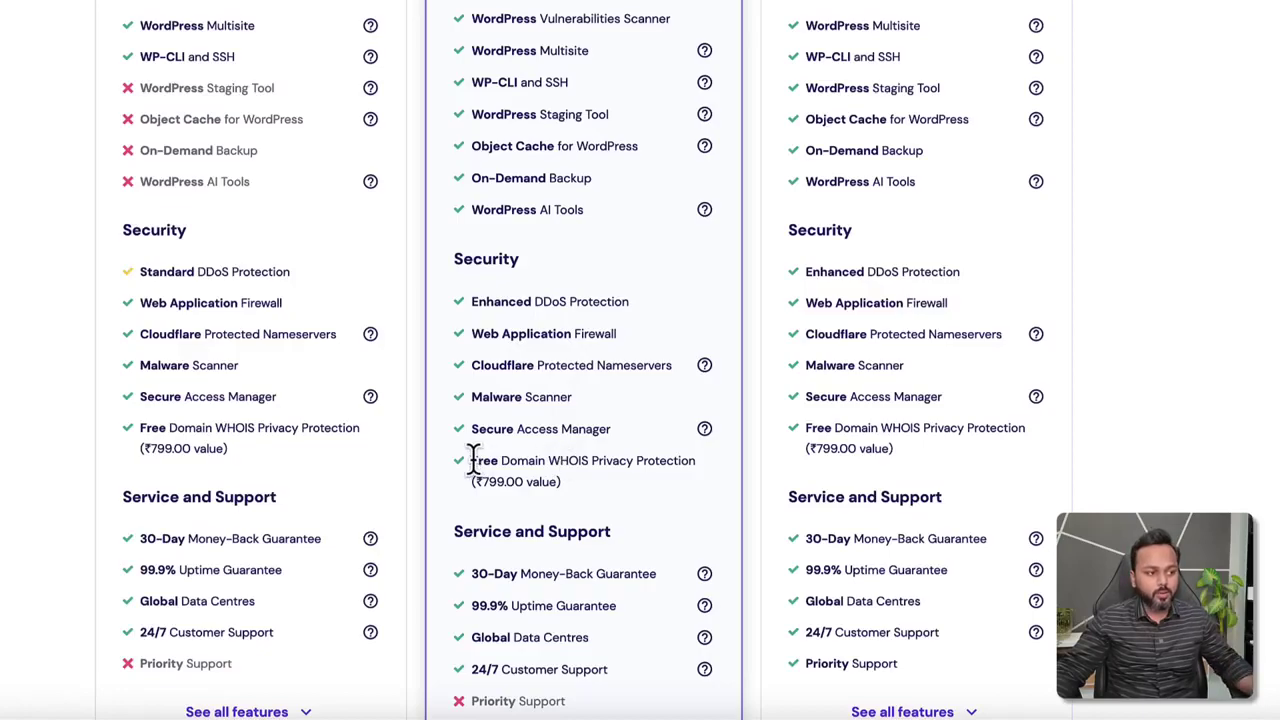
drag(472, 460, 575, 491)
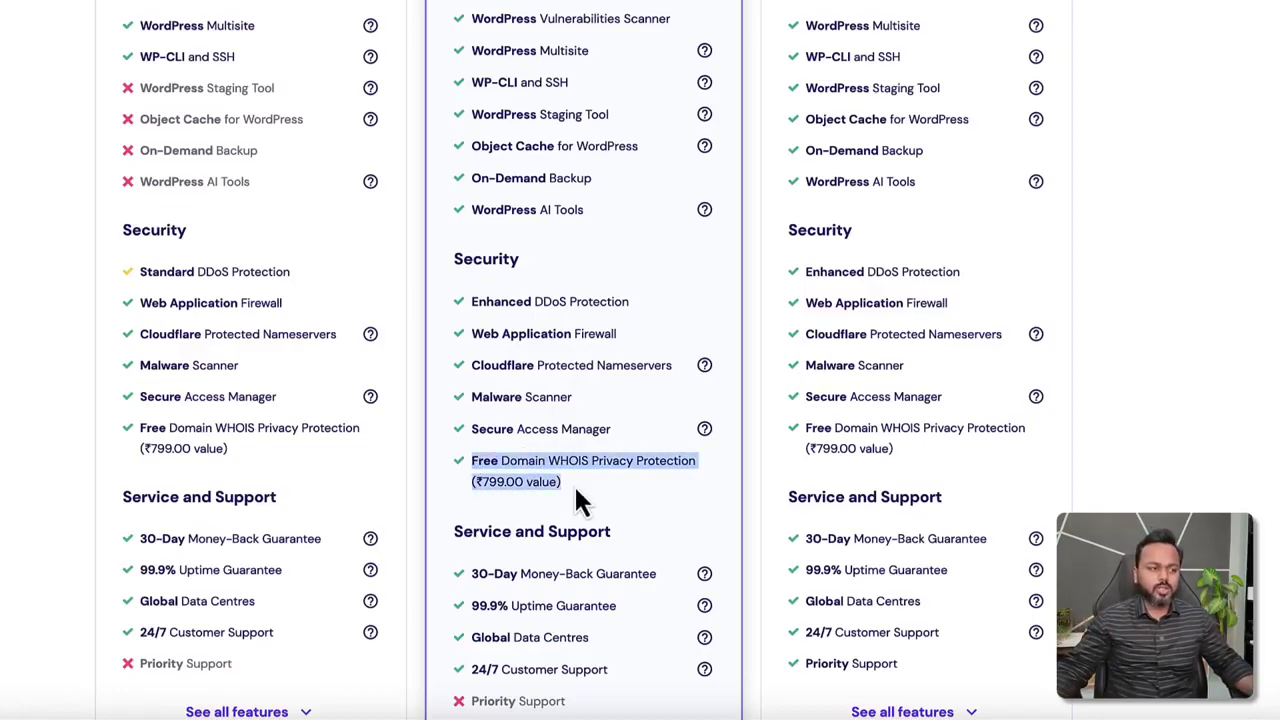
scroll(574, 484, up, 10)
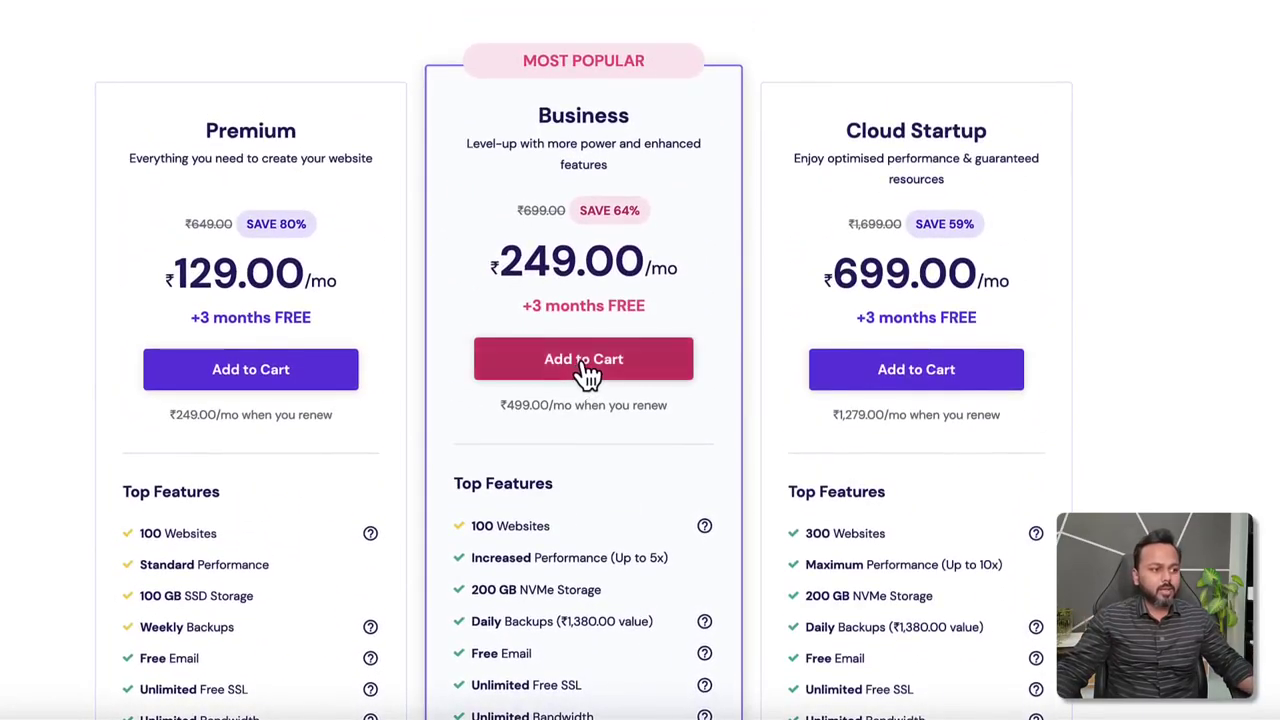
Add the Business plan to the cart and compare 1, 12, 24 and 48-month billing periods.
click(588, 370)
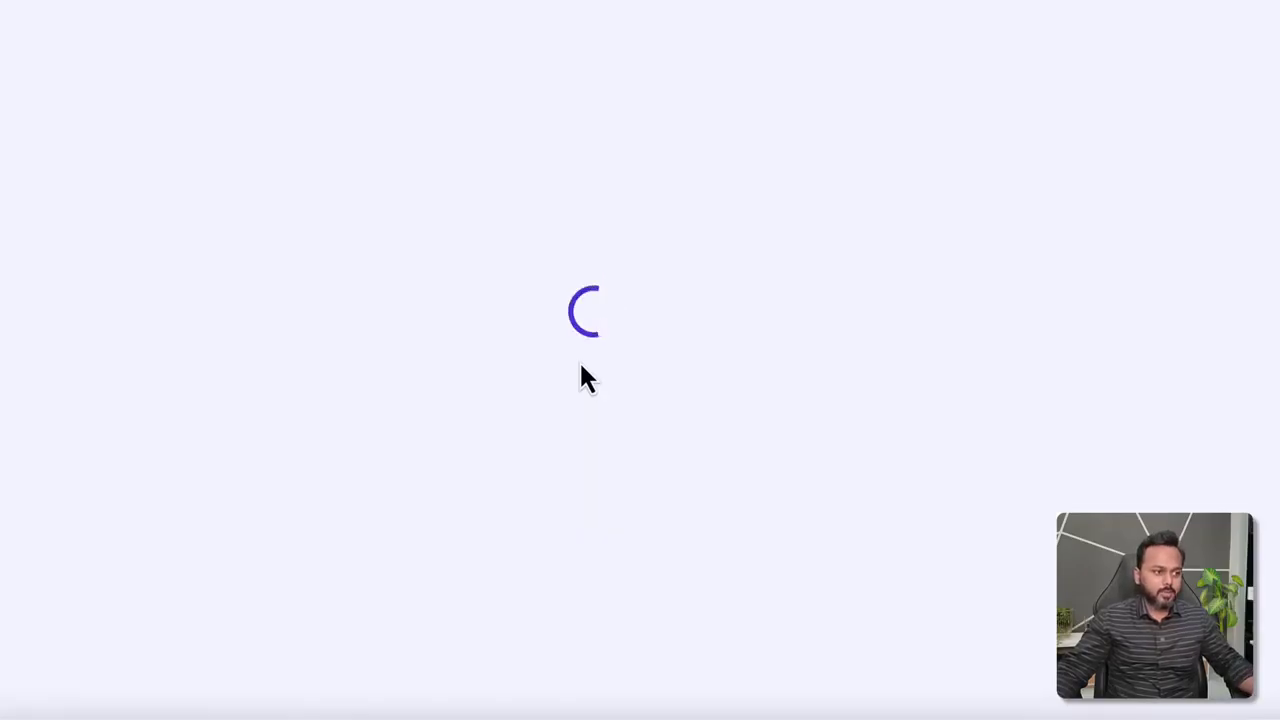
scroll(580, 365, down, 3)
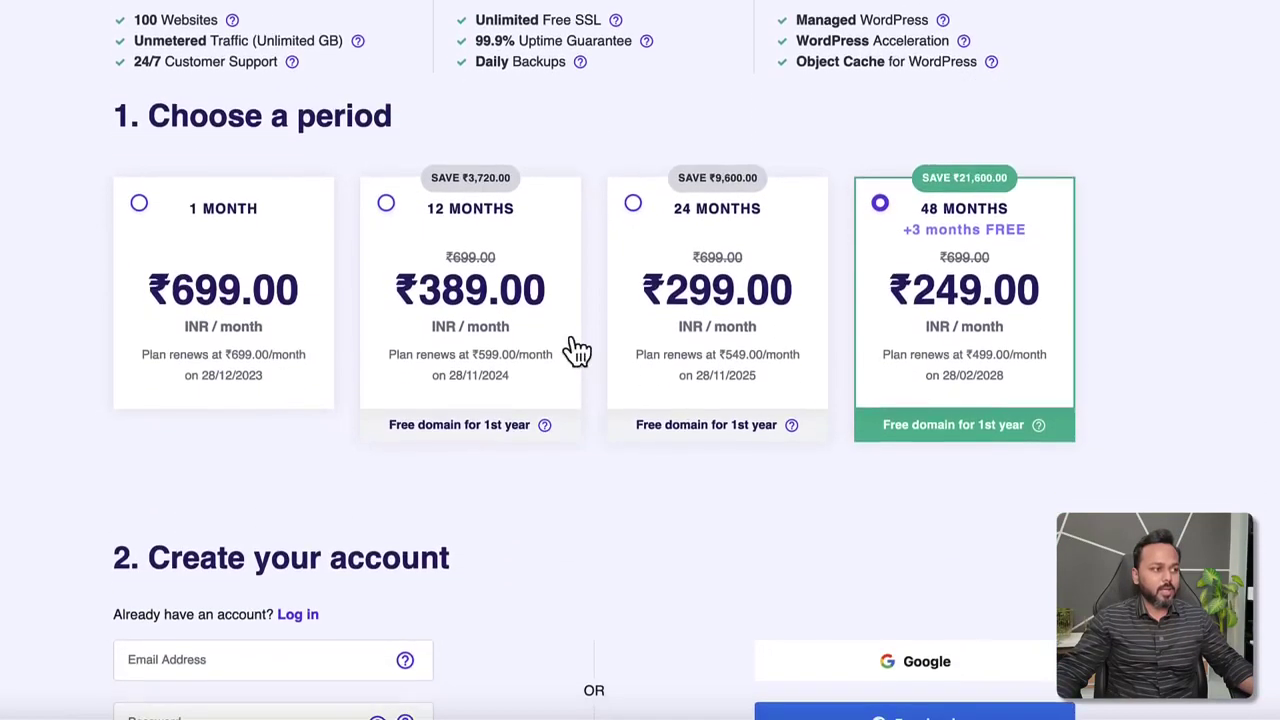
drag(149, 116, 380, 120)
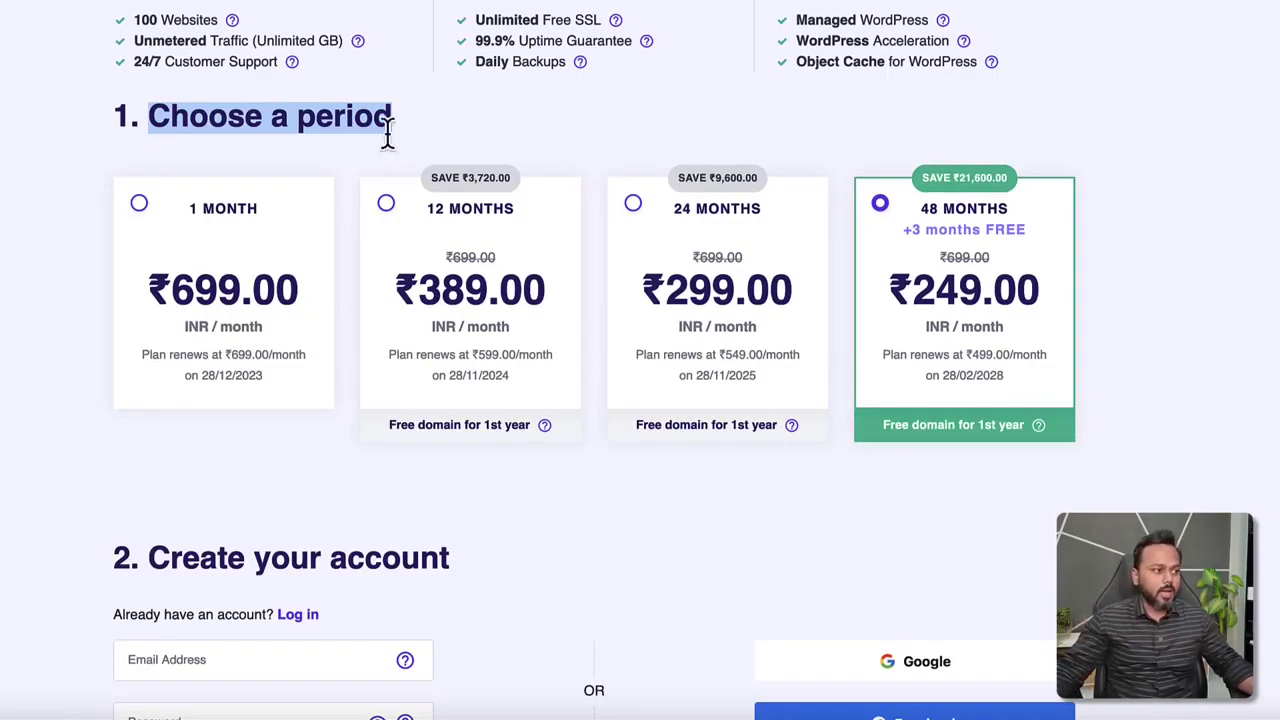
click(139, 203)
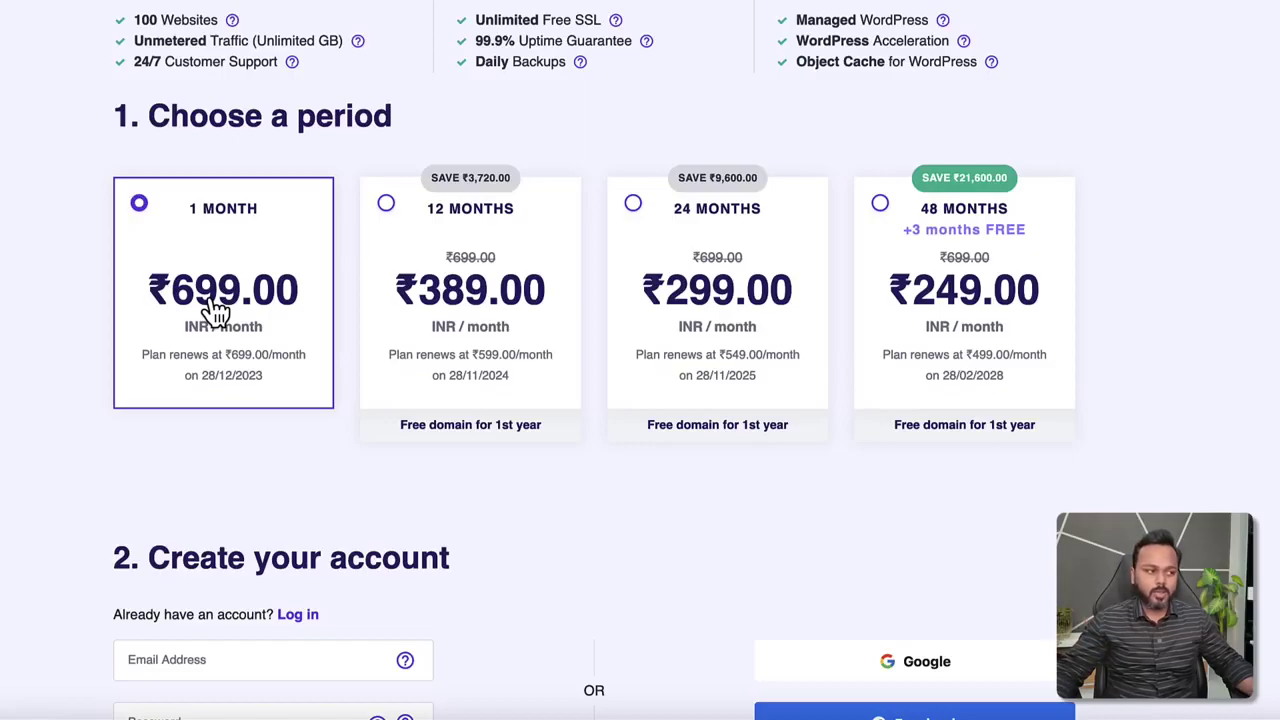
click(386, 205)
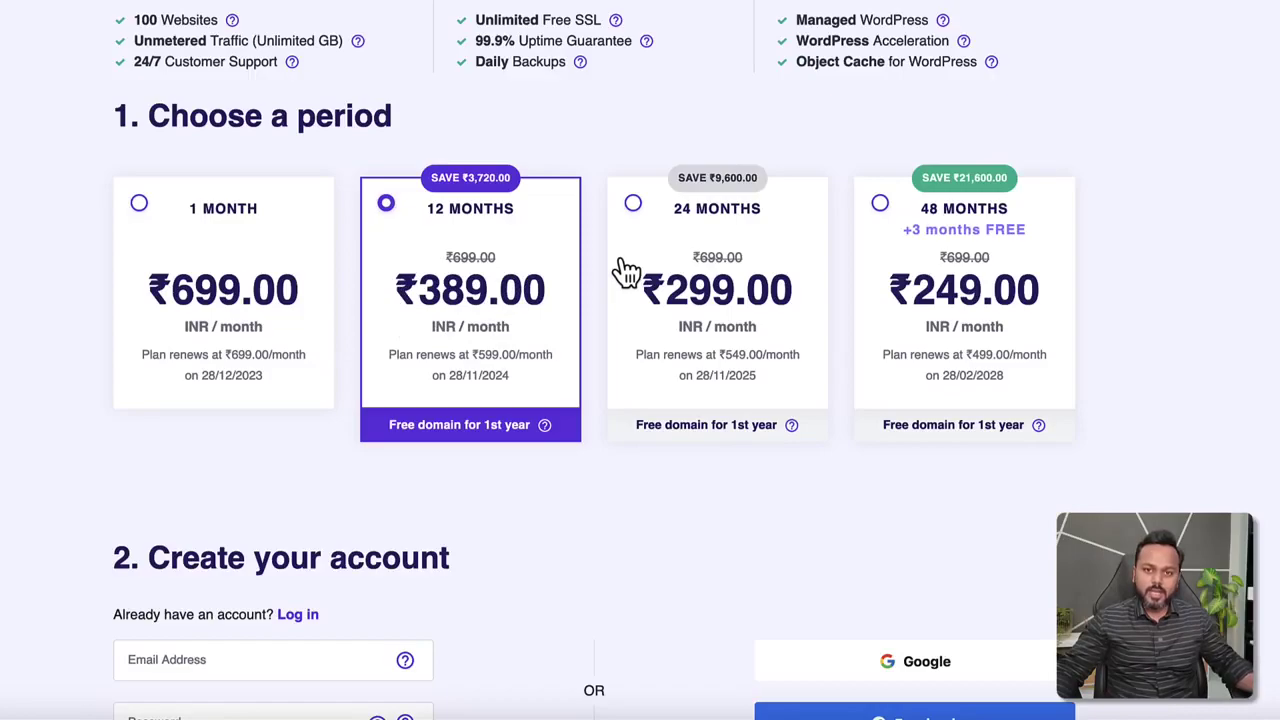
click(634, 206)
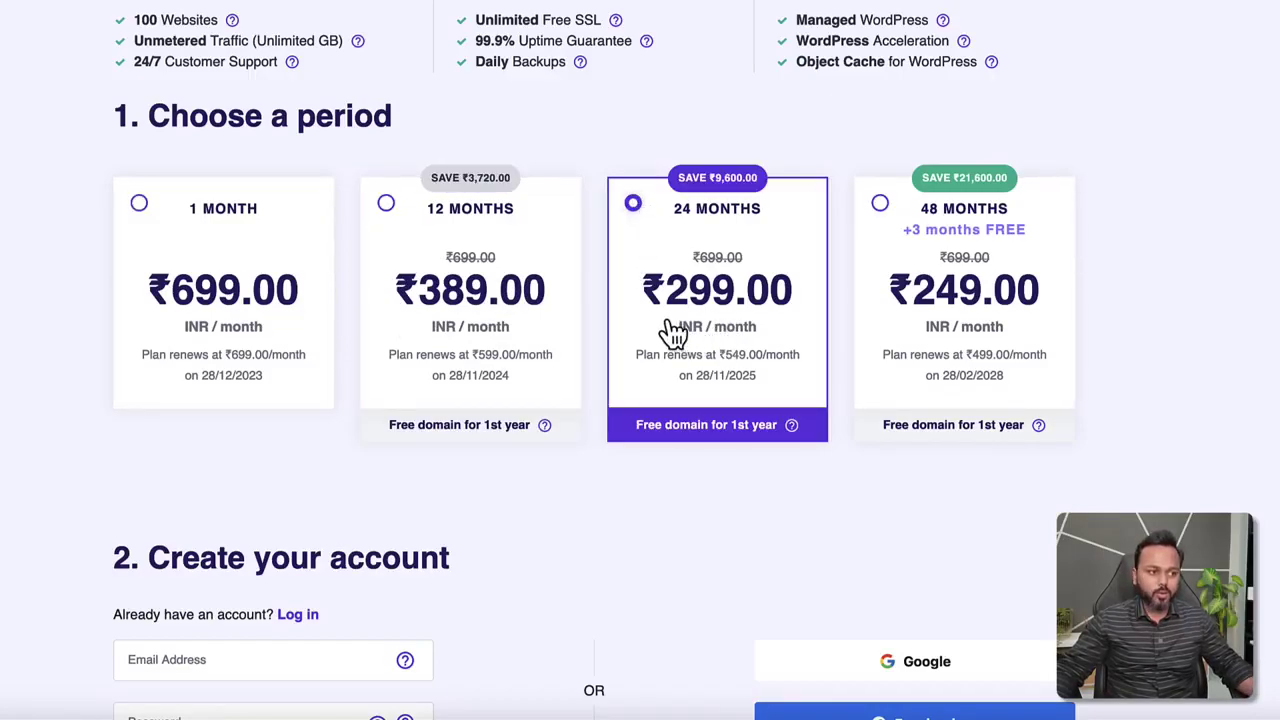
click(882, 205)
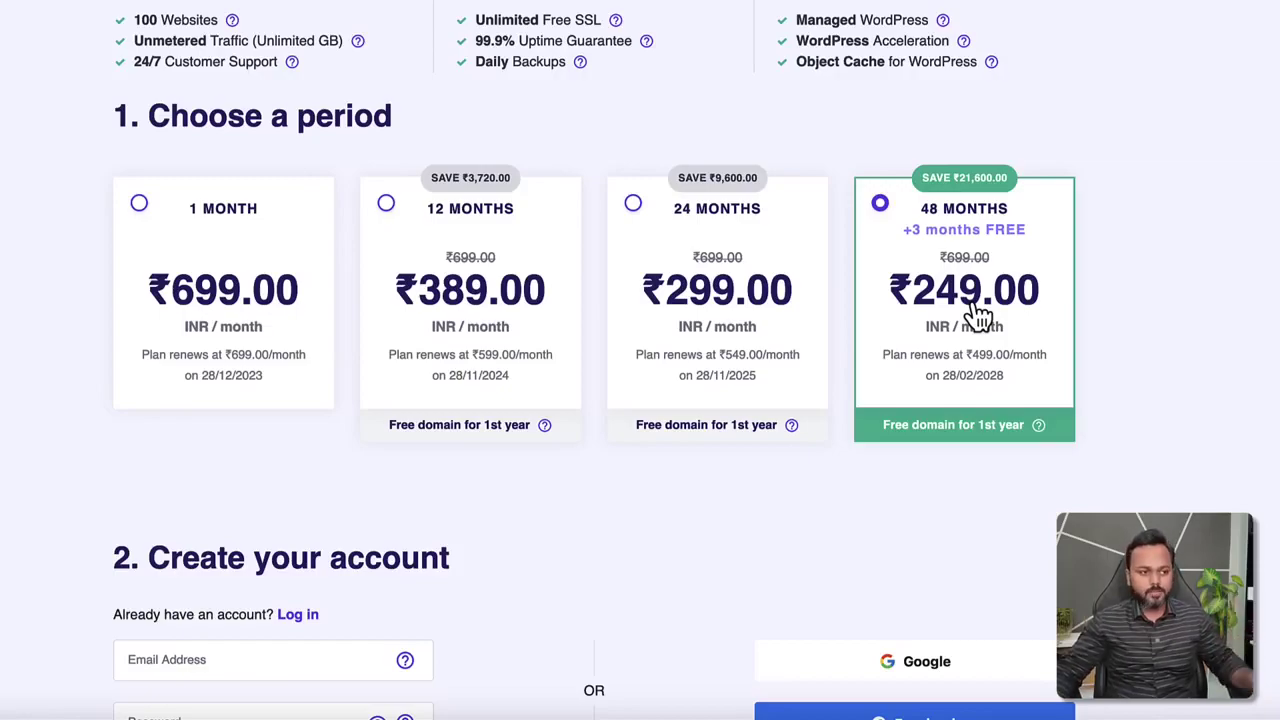
scroll(1145, 365, down, 3)
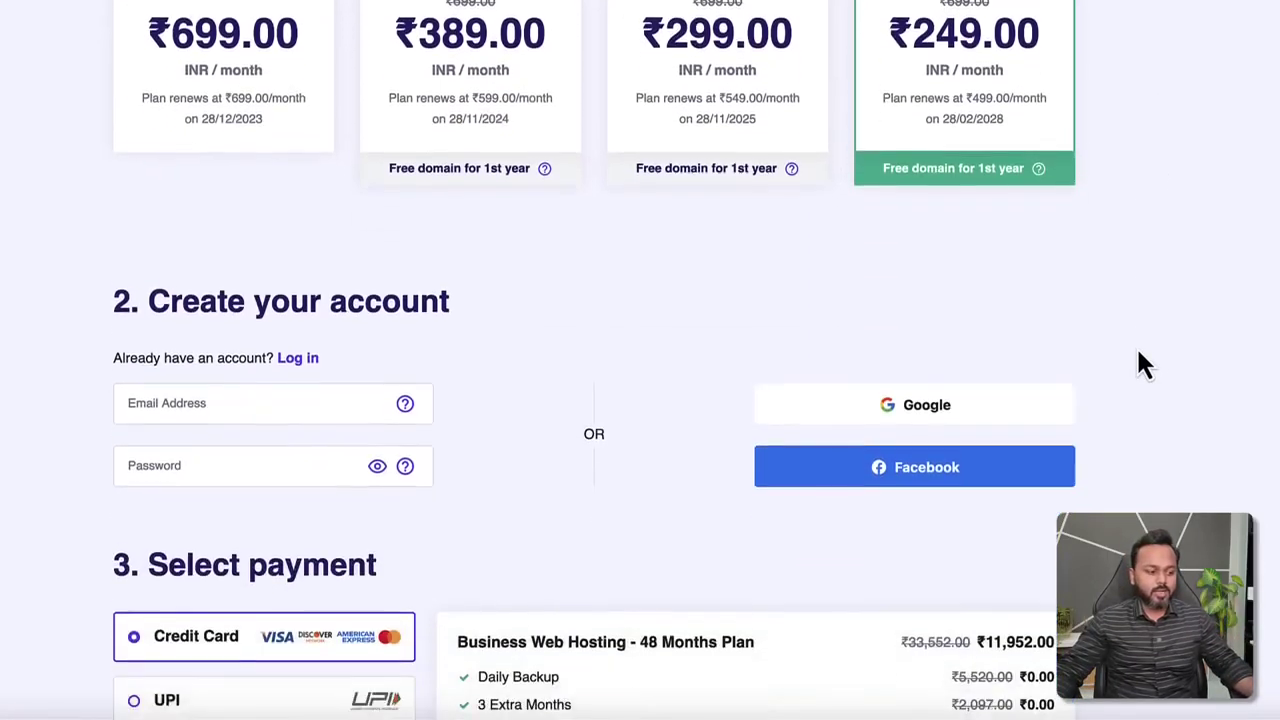
scroll(1145, 365, down, 1)
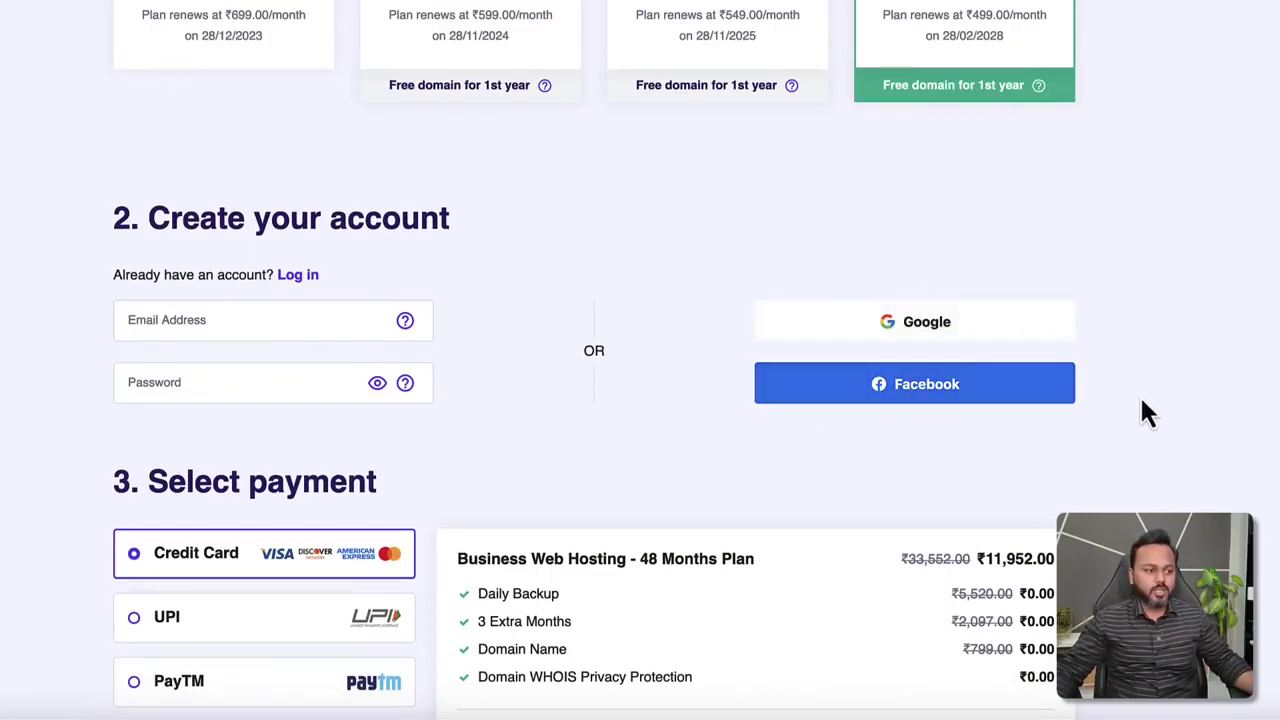
scroll(1107, 410, down, 3)
scroll(1106, 410, down, 2)
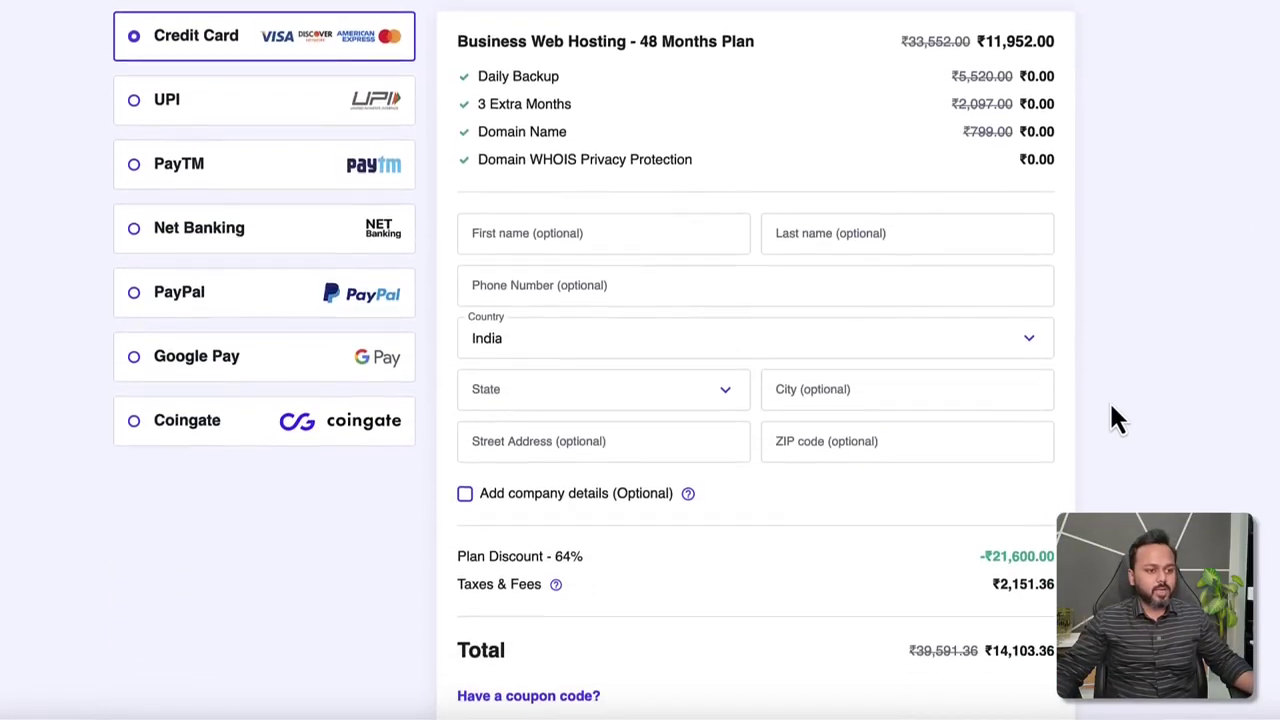
drag(533, 33, 668, 33)
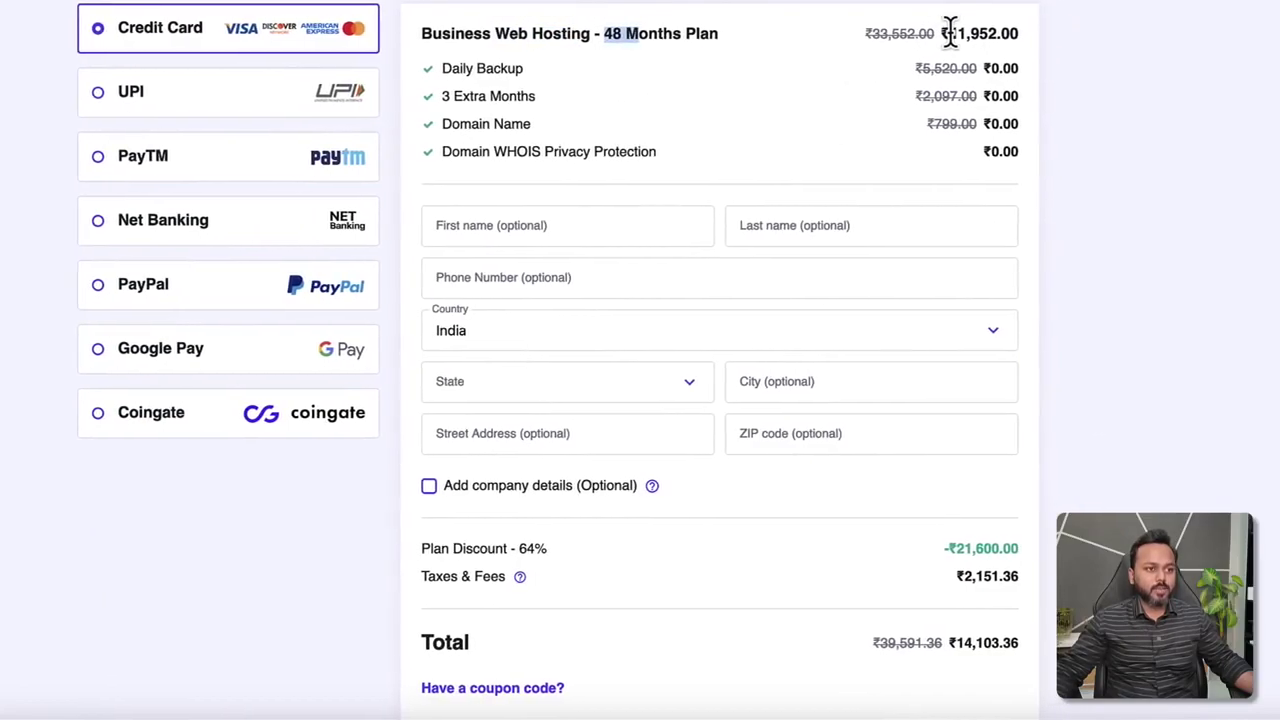
drag(984, 33, 1032, 33)
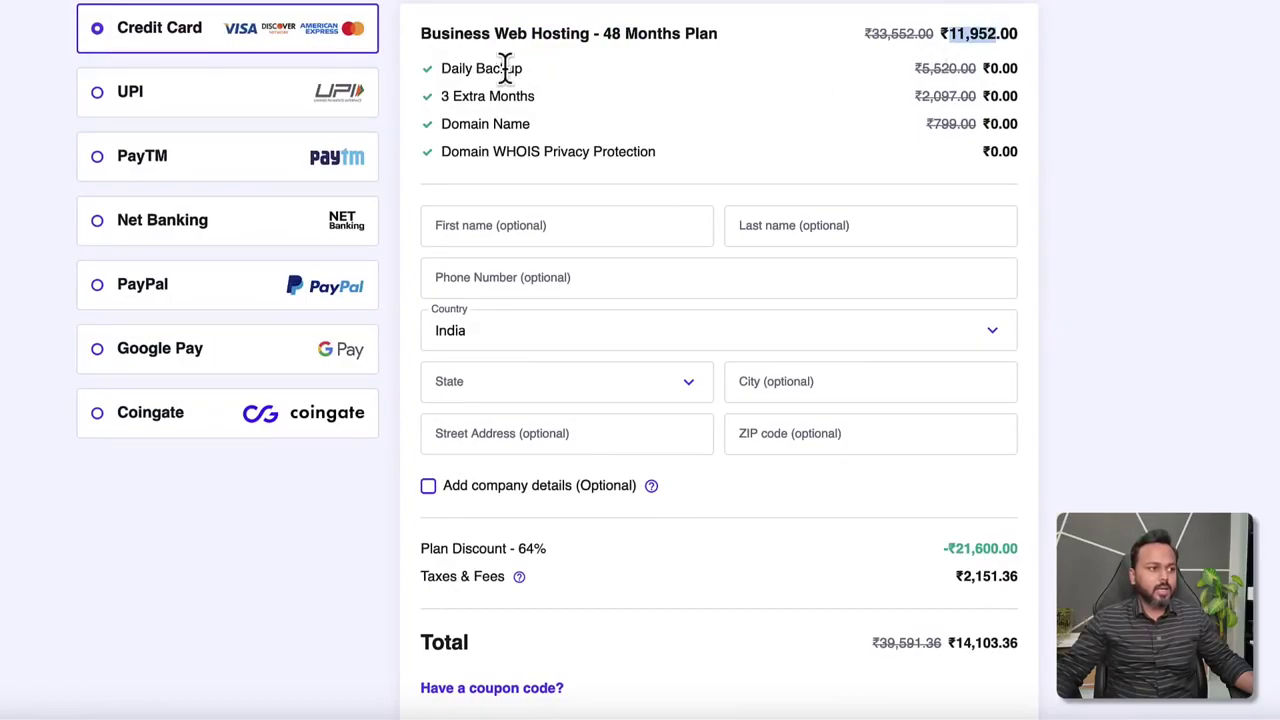
drag(522, 68, 533, 96)
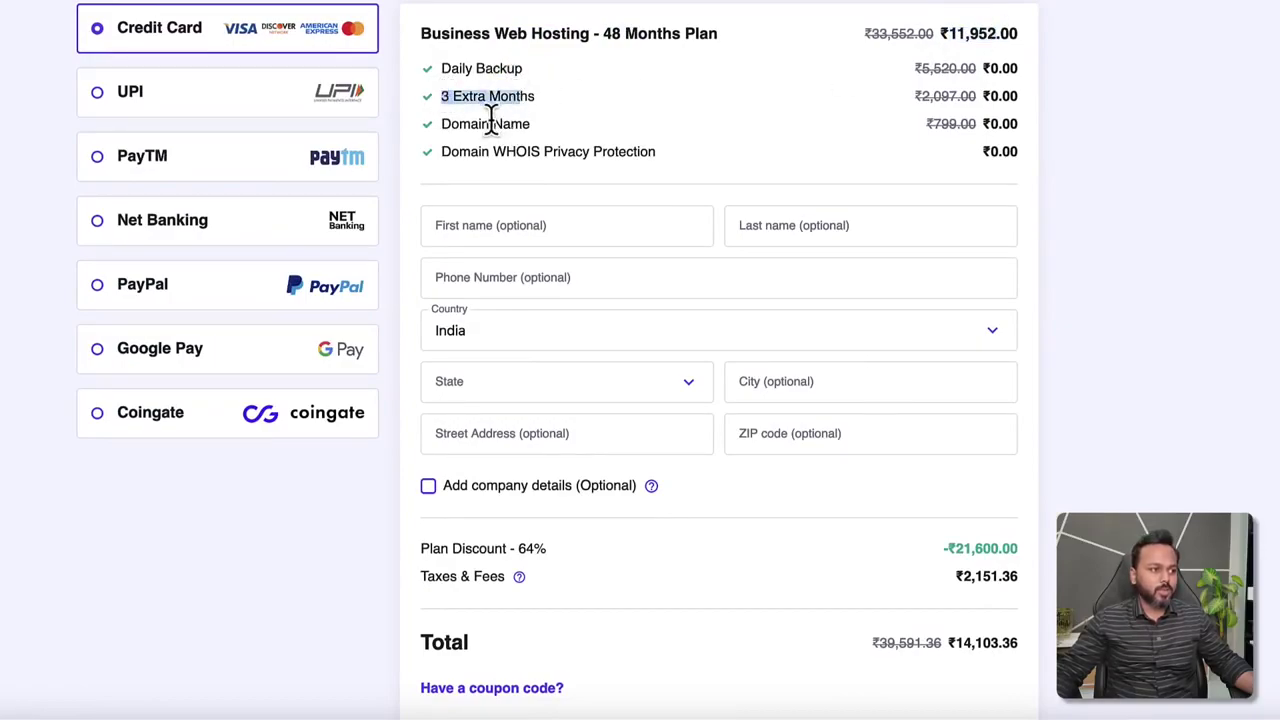
drag(460, 124, 531, 124)
drag(524, 150, 604, 152)
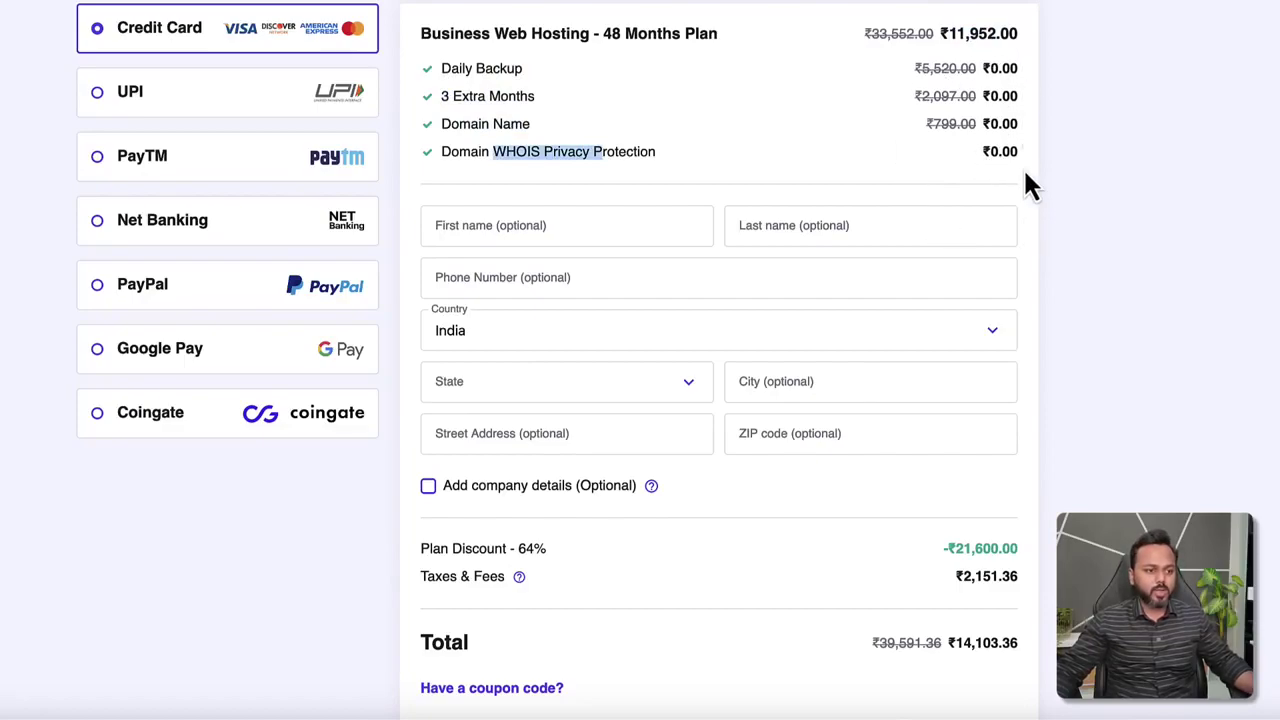
scroll(1026, 167, down, 3)
drag(958, 350, 1021, 360)
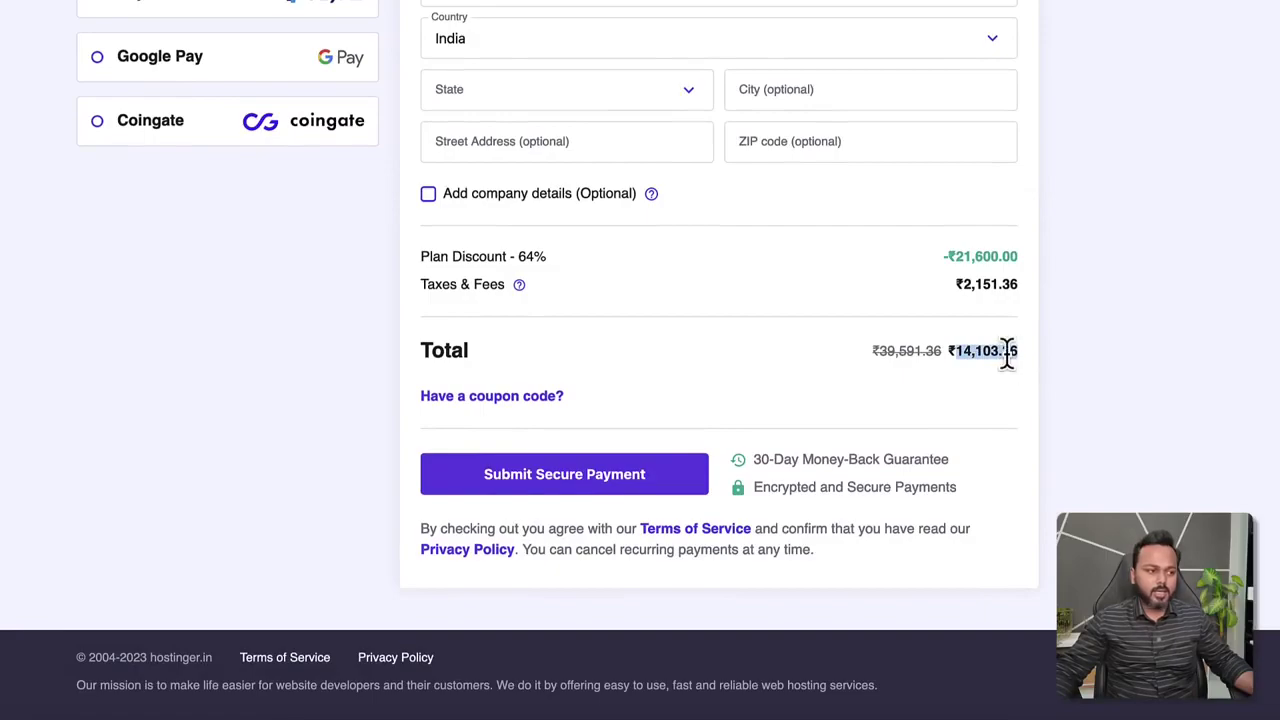
Apply the coupon code and highlight the new ₹12,693.02 total with its 68% discount.
click(528, 400)
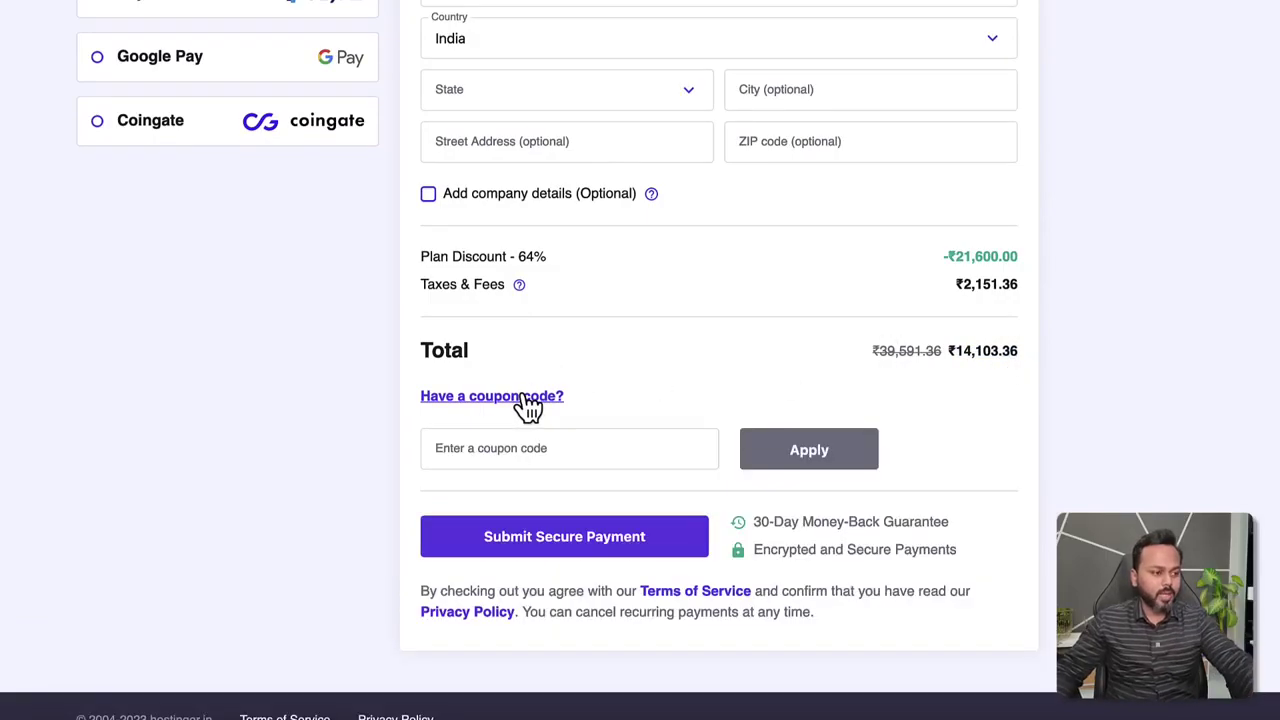
click(537, 443)
text(SA)
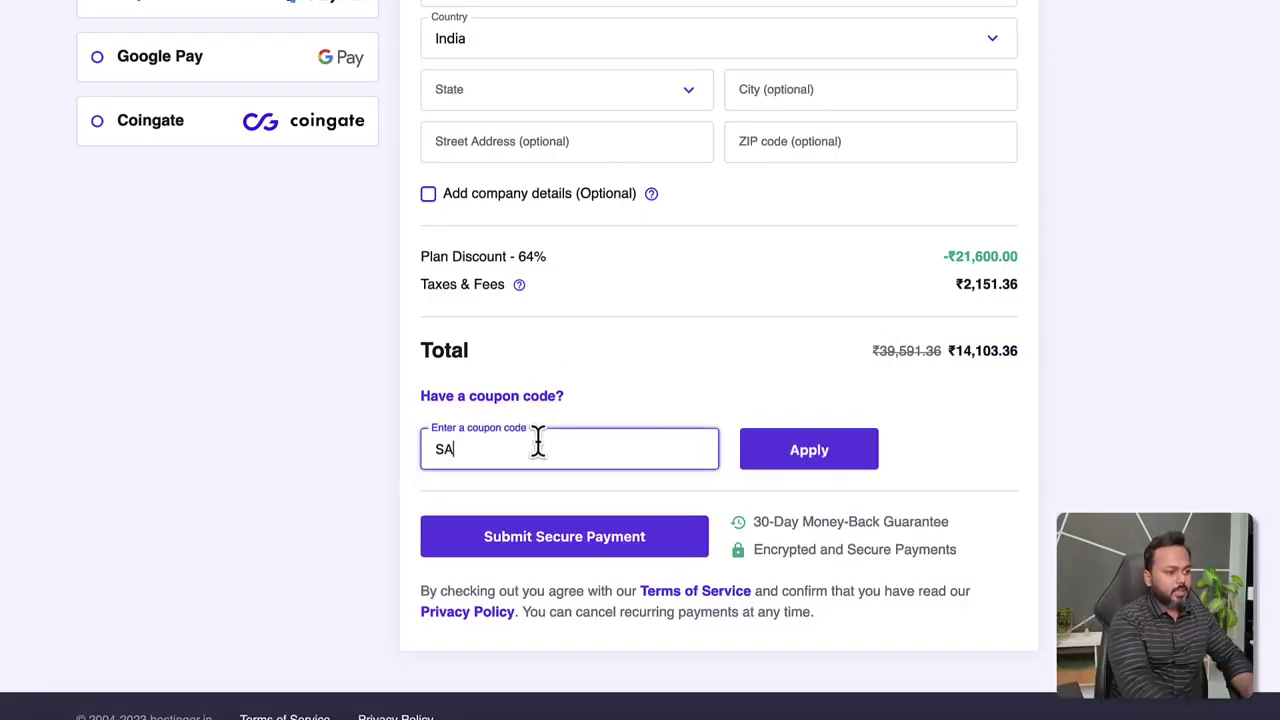
text(DDAM7)
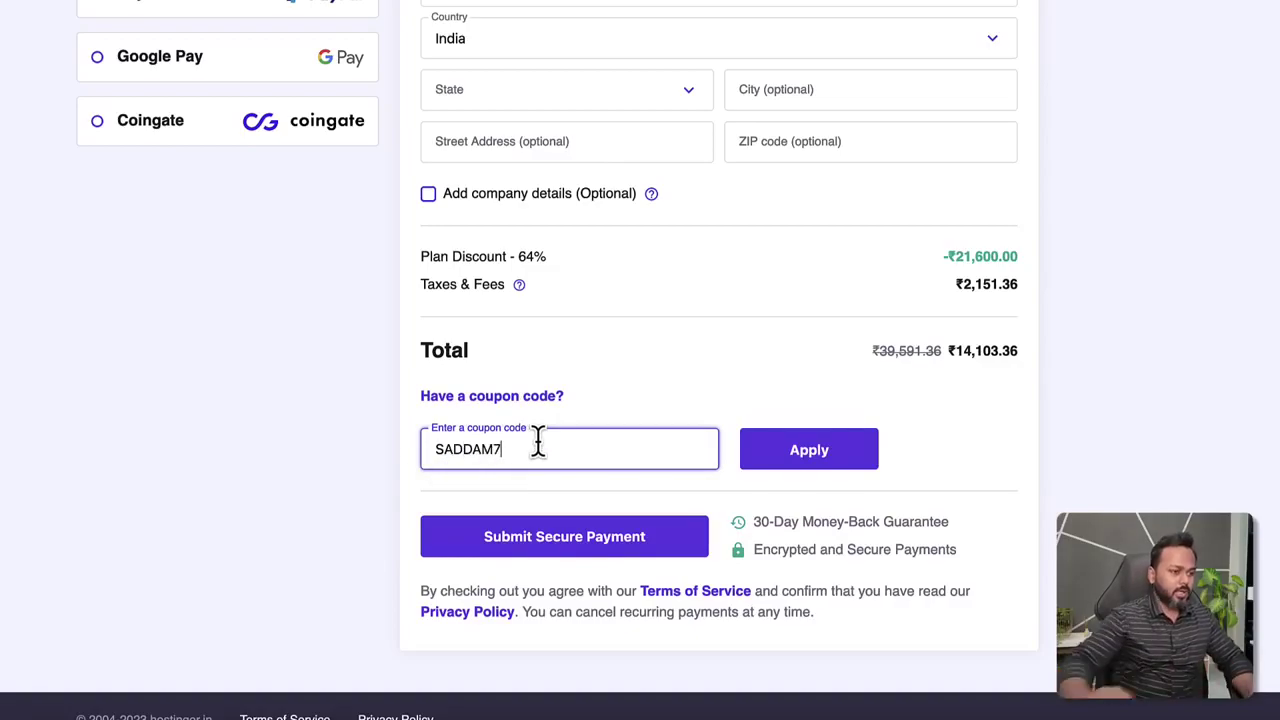
click(856, 452)
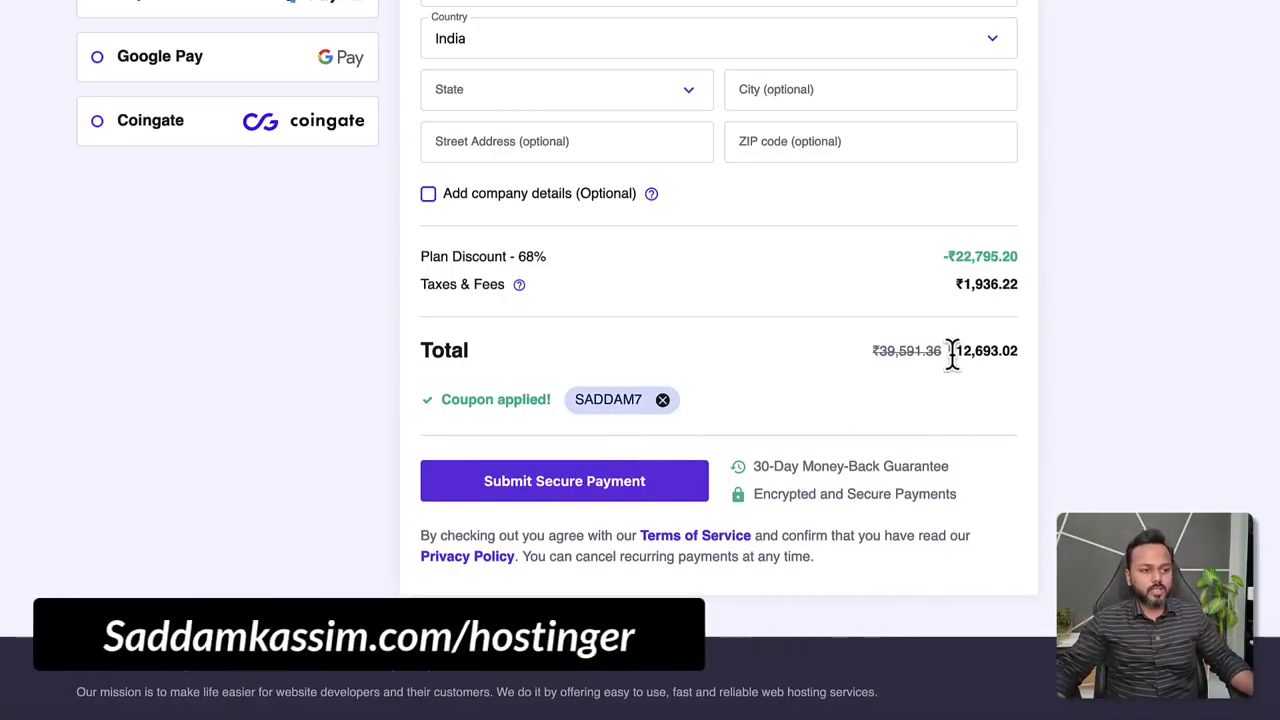
drag(951, 349, 1015, 350)
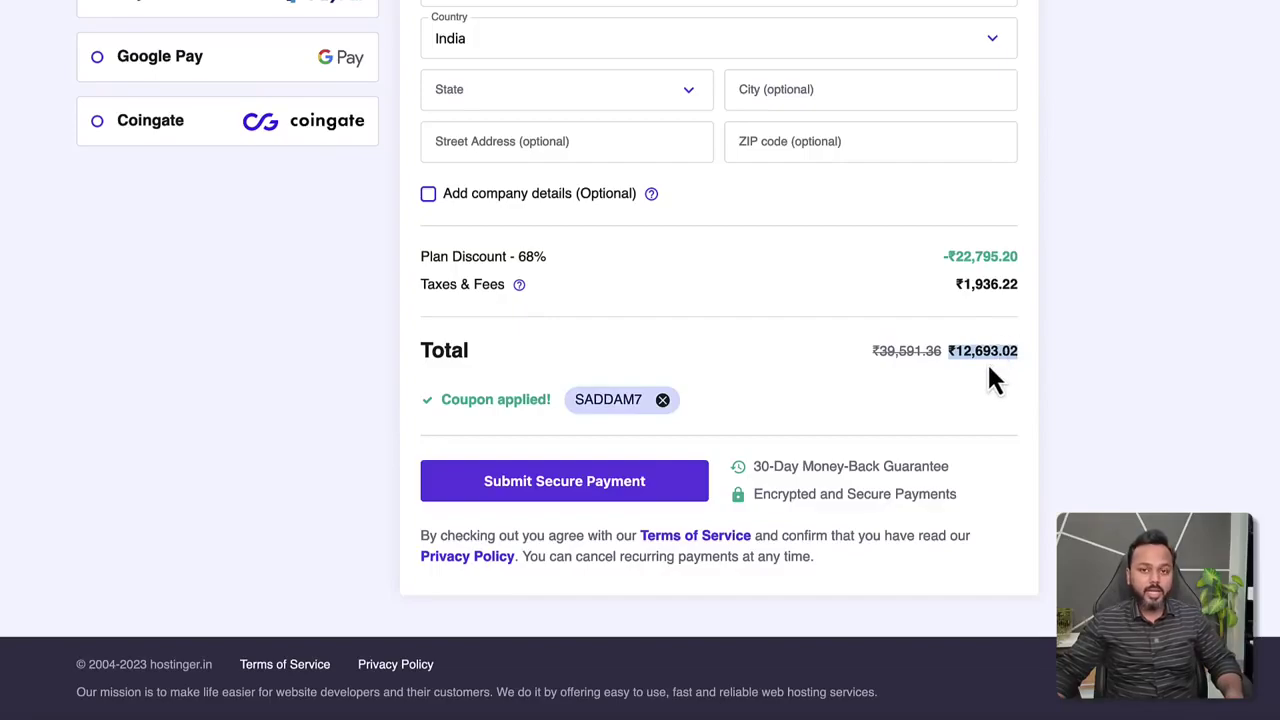
scroll(686, 360, up, 5)
scroll(686, 360, down, 1)
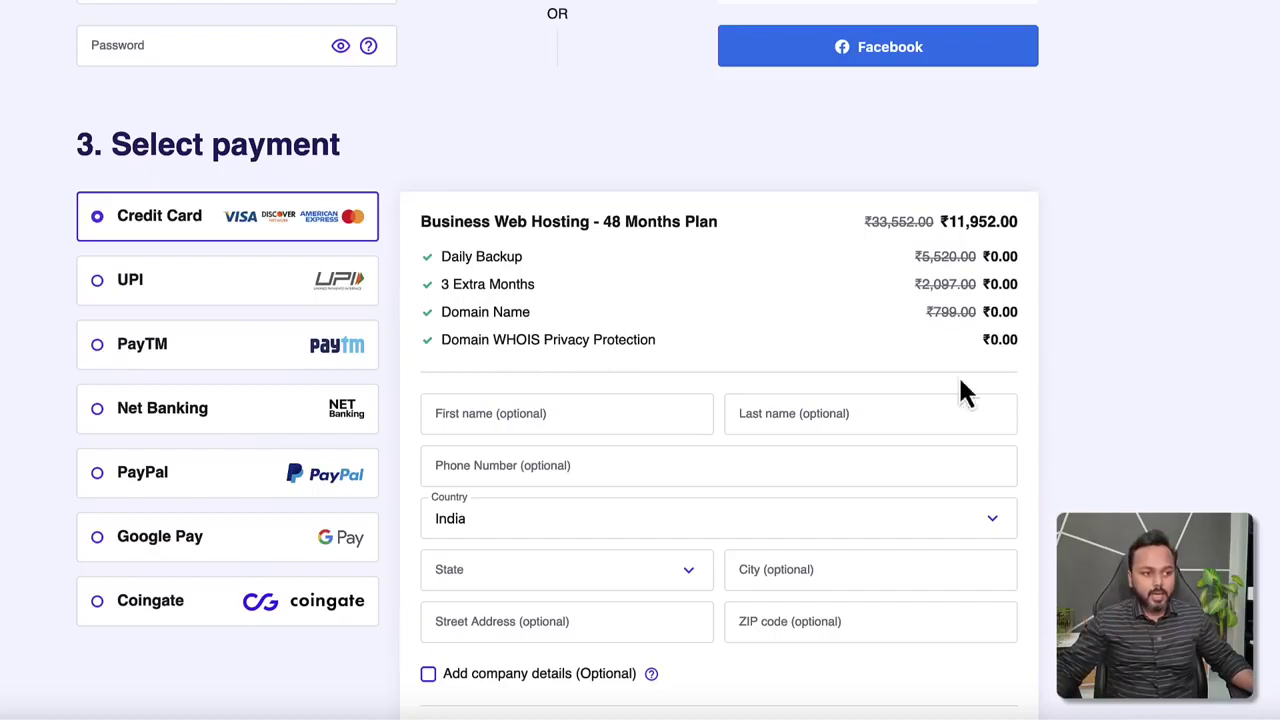
scroll(894, 397, down, 4)
drag(947, 470, 1008, 475)
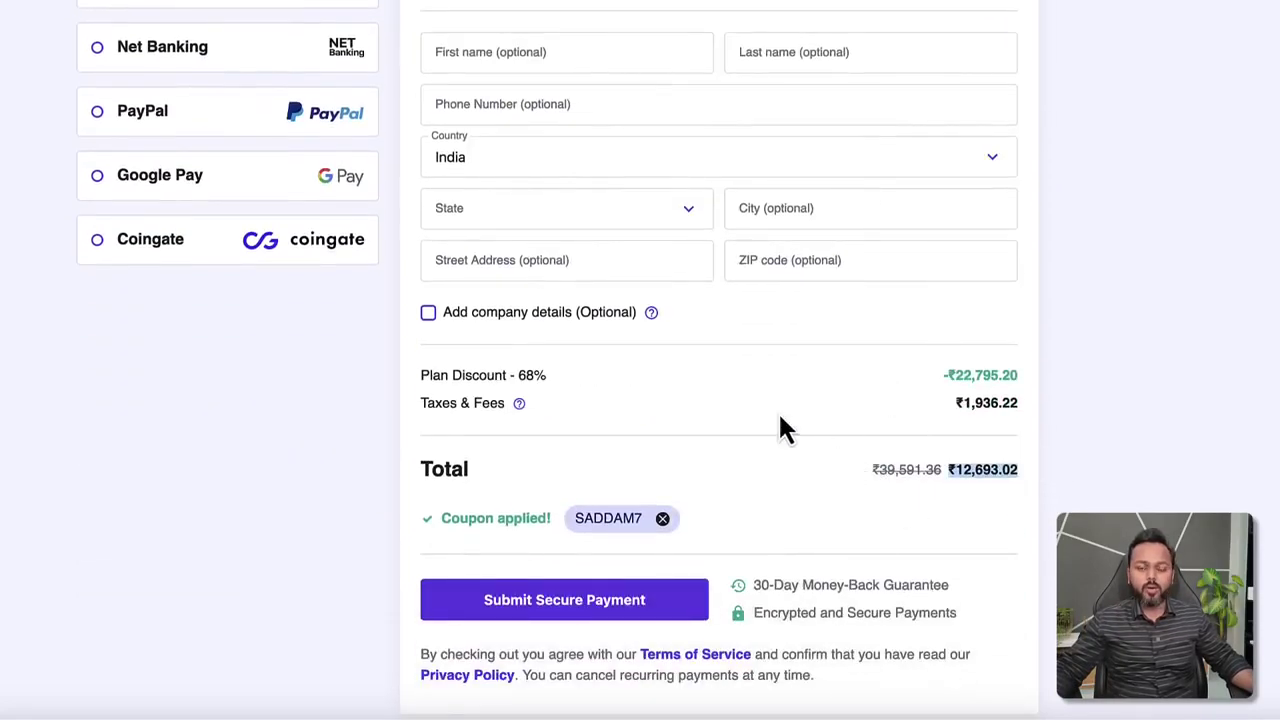
scroll(780, 418, up, 2)
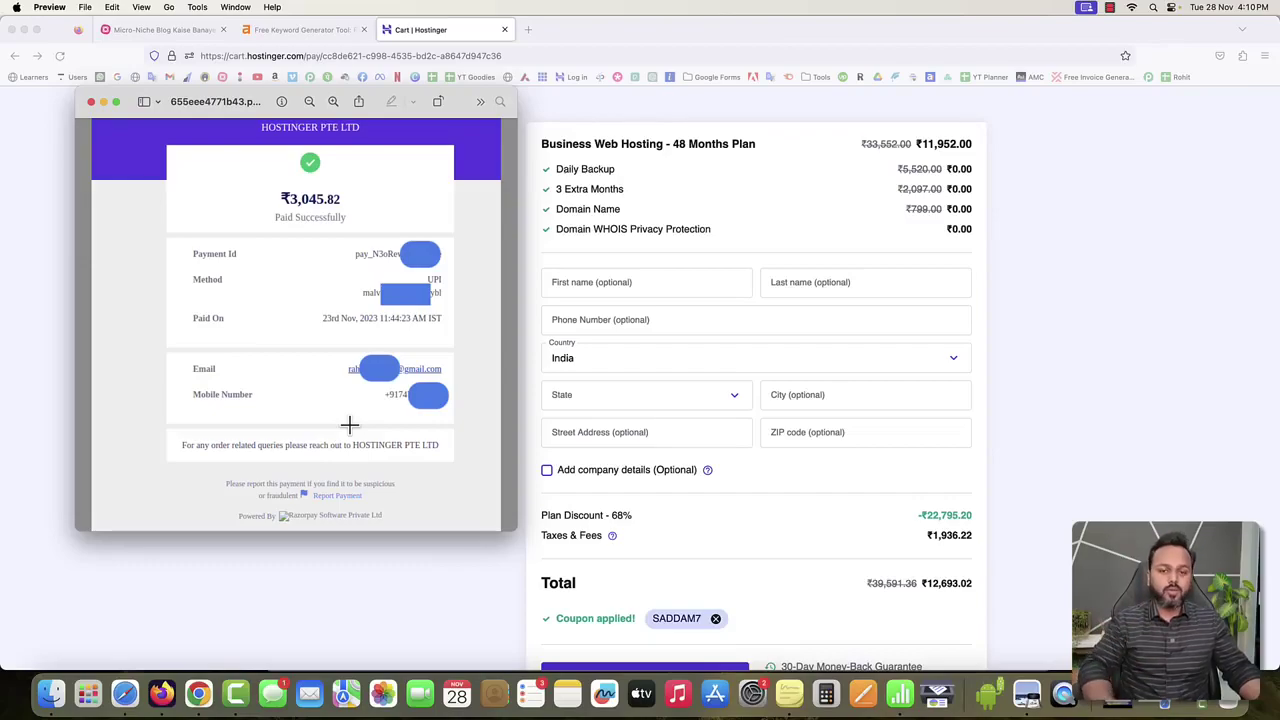
Leave the ₹3,045.82 payment receipt and return to Hostinger checkout's payment step.
click(1069, 297)
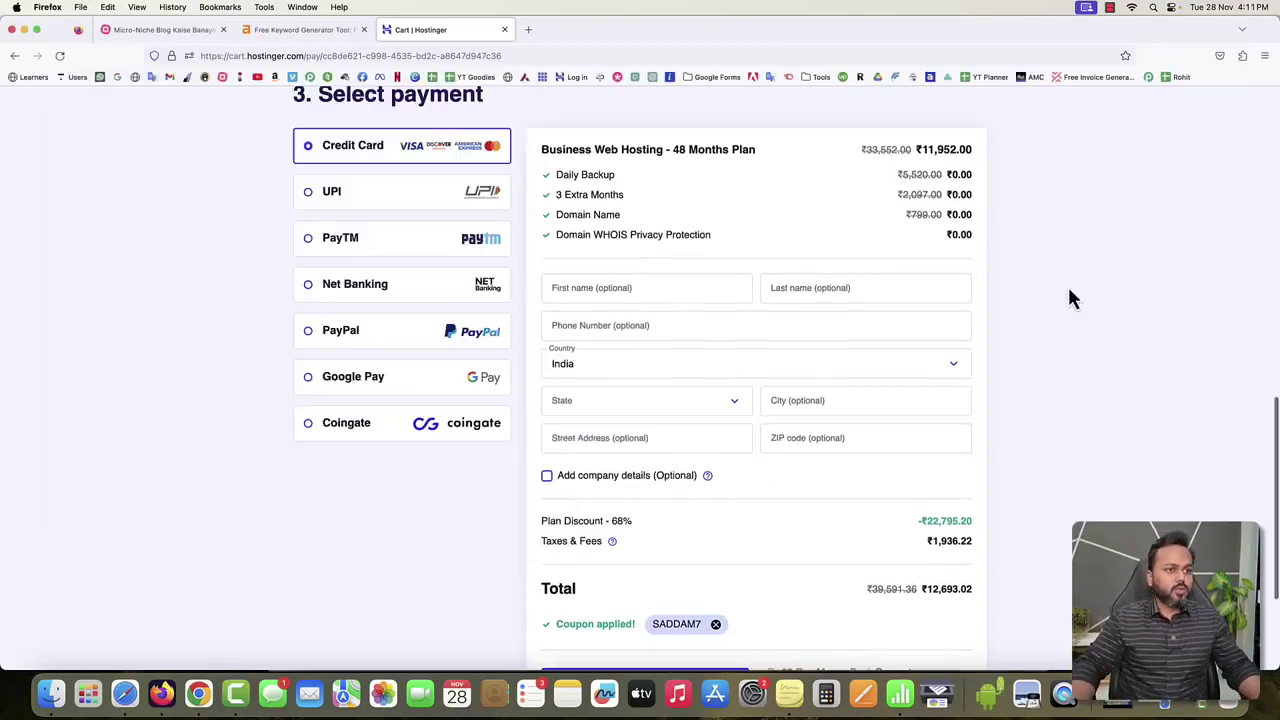
Go to hostinger.in, sign in with Google, and highlight the Business Web Hosting plan.
scroll(1067, 298, up, 10)
scroll(1069, 297, up, 5)
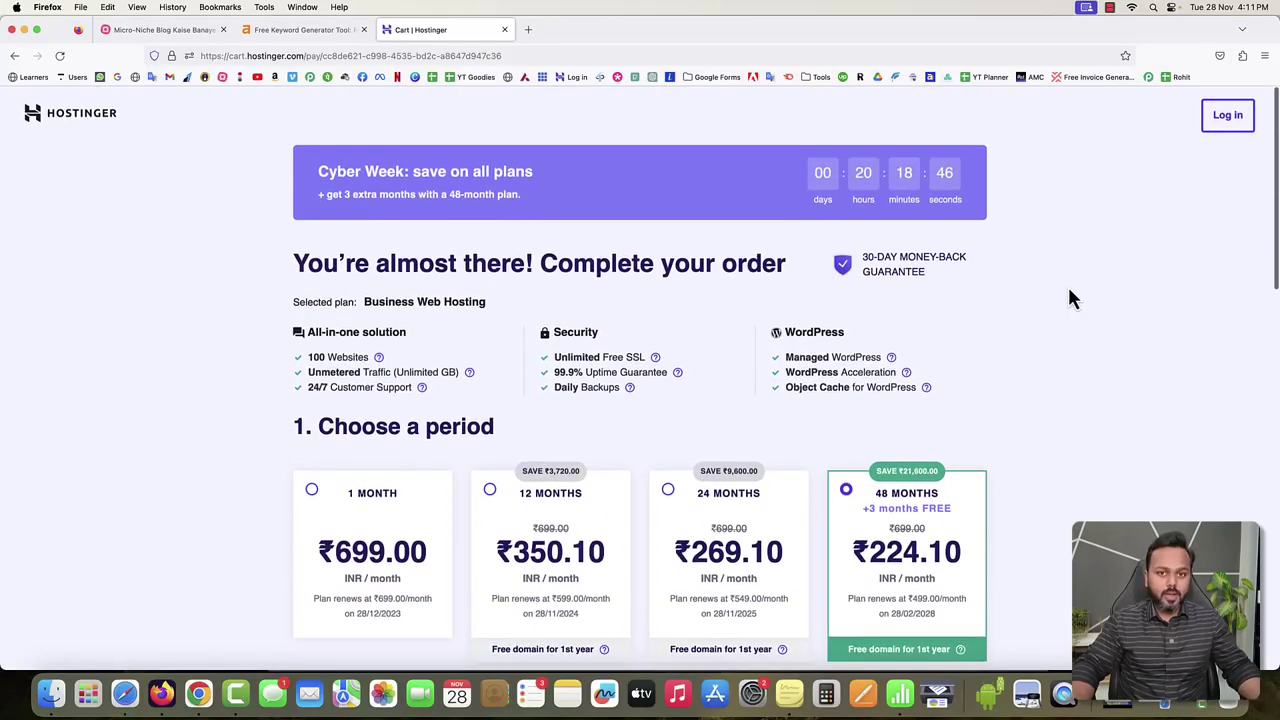
click(575, 55)
text(hostinger.in/)
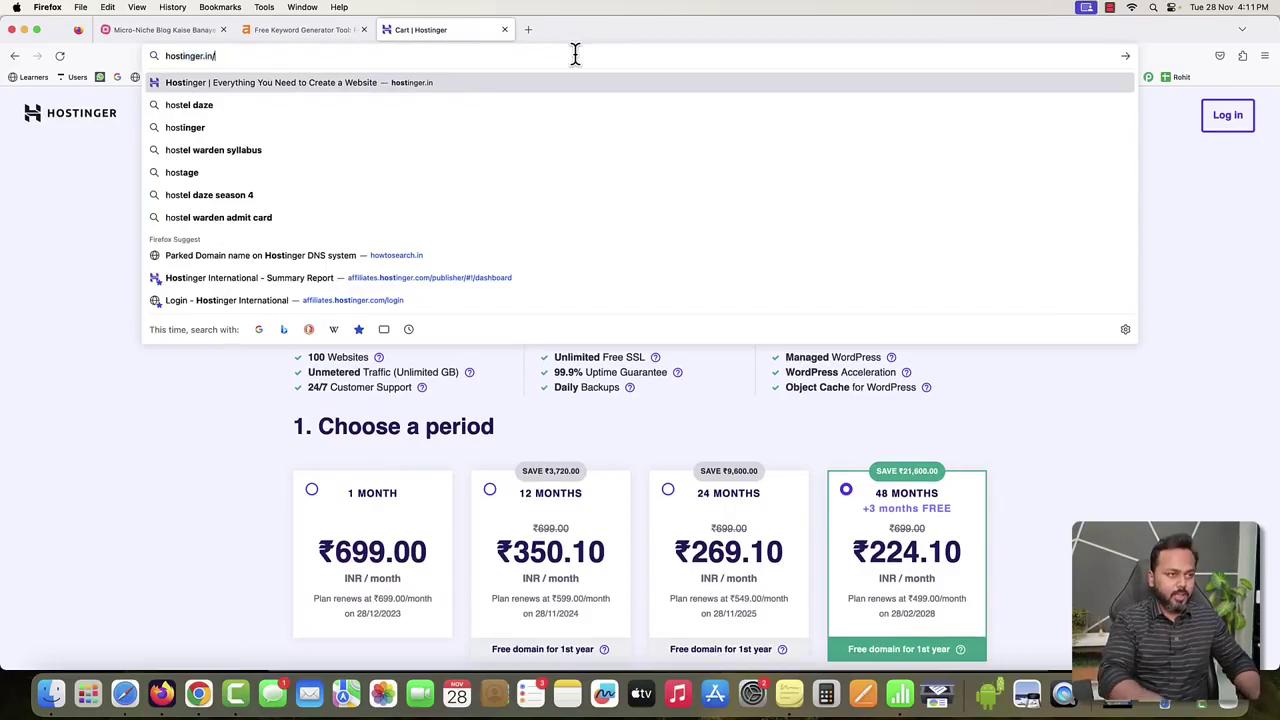
key(Return)
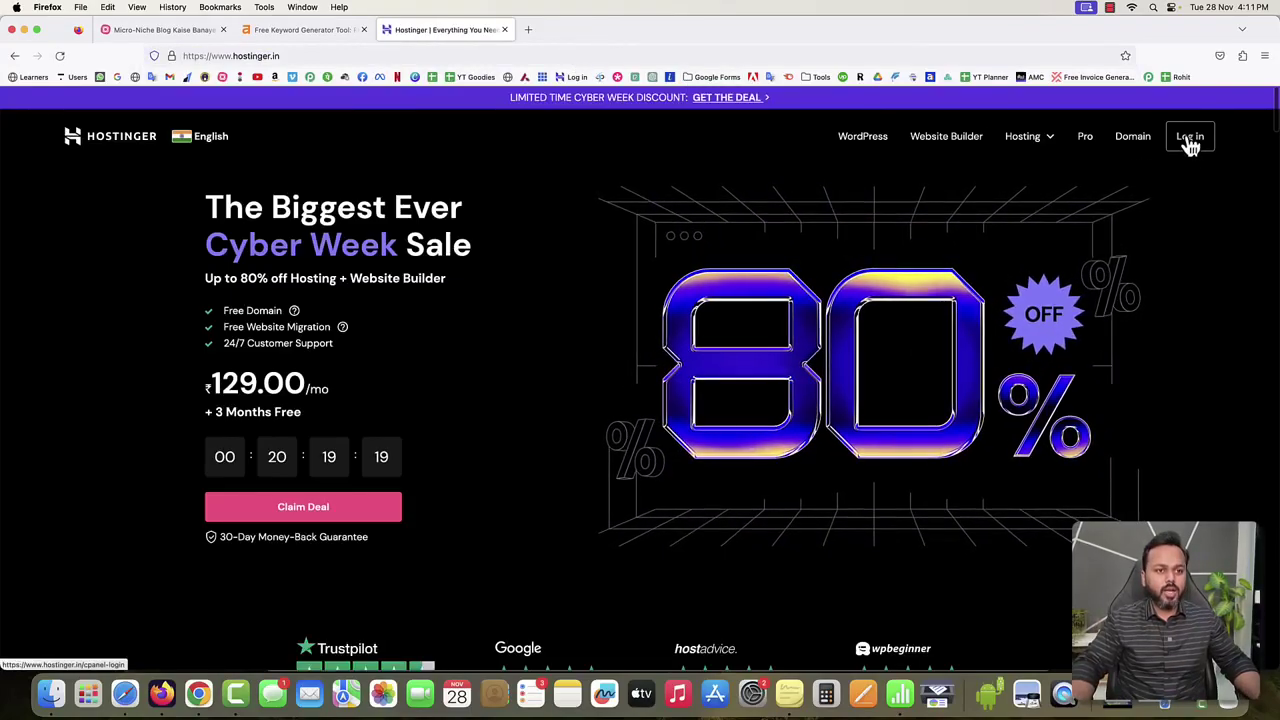
click(1190, 140)
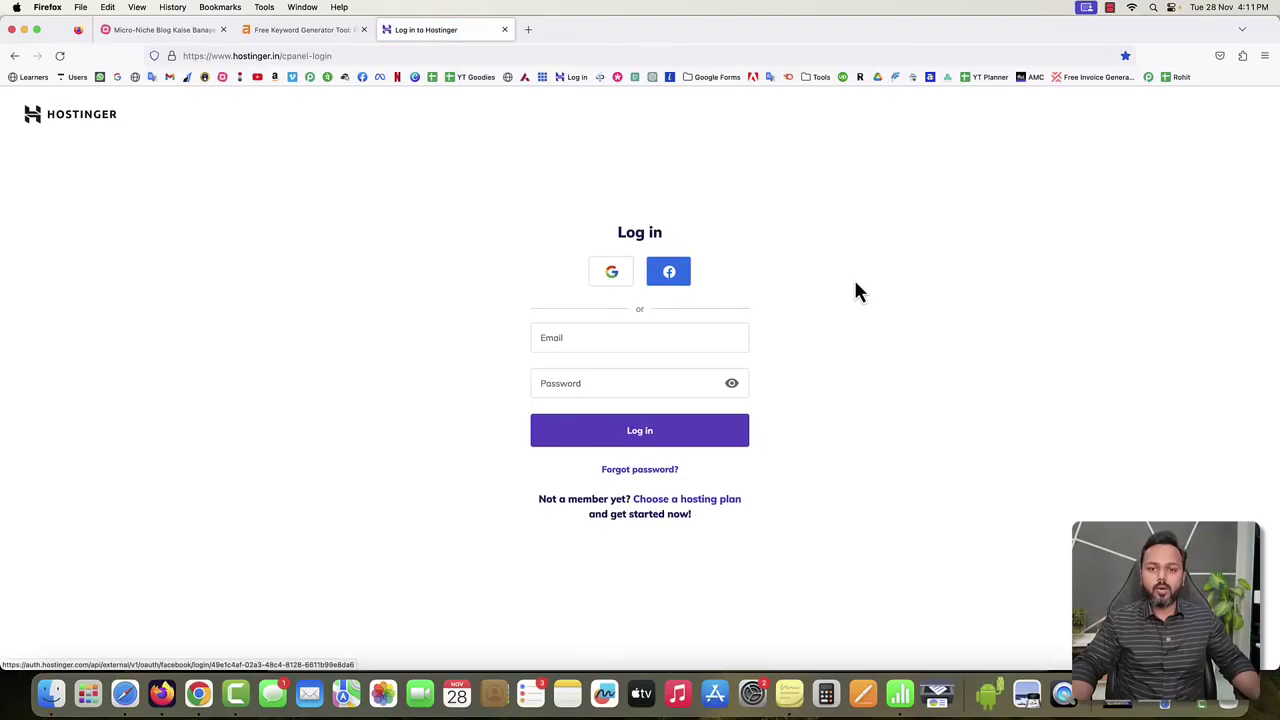
click(612, 277)
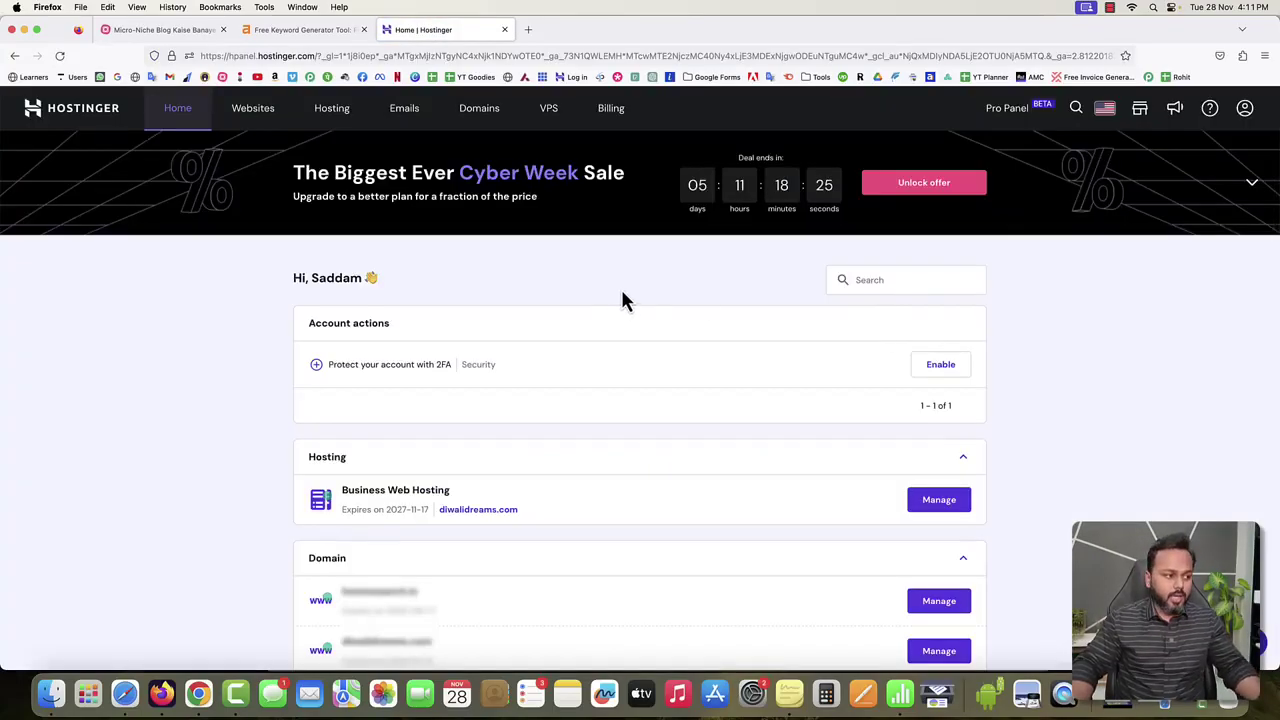
drag(341, 492, 405, 512)
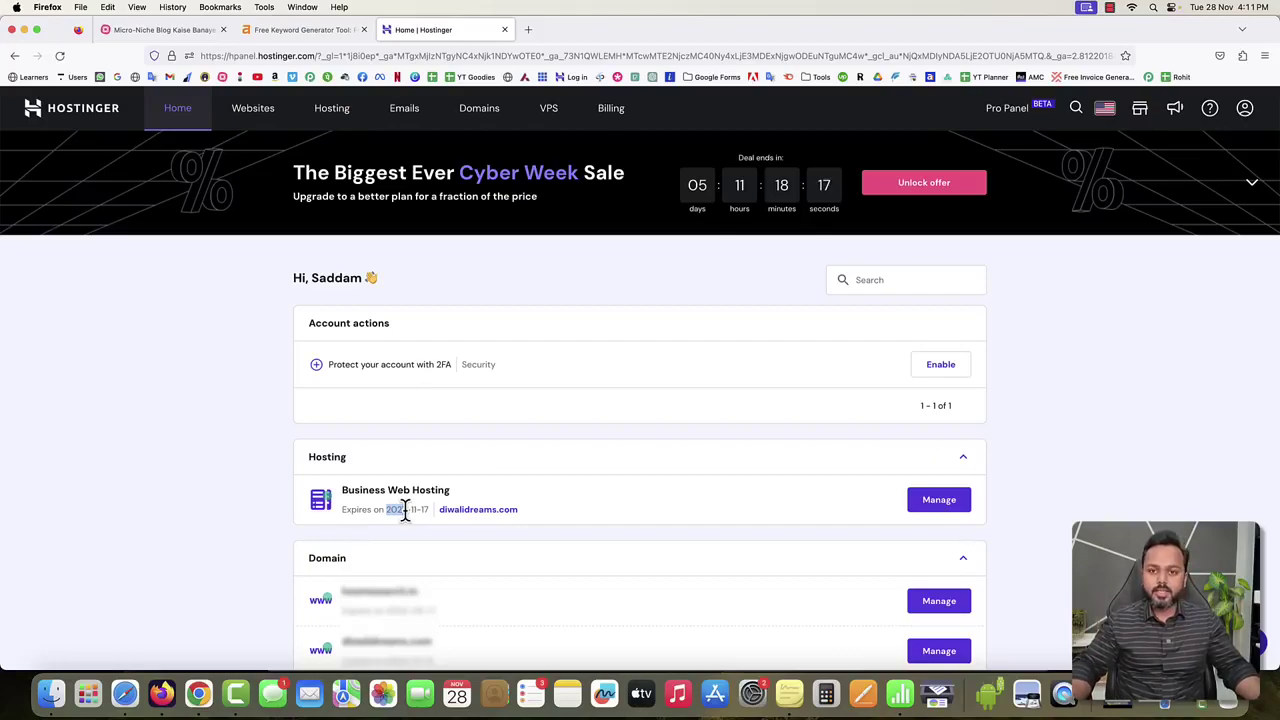
click(552, 293)
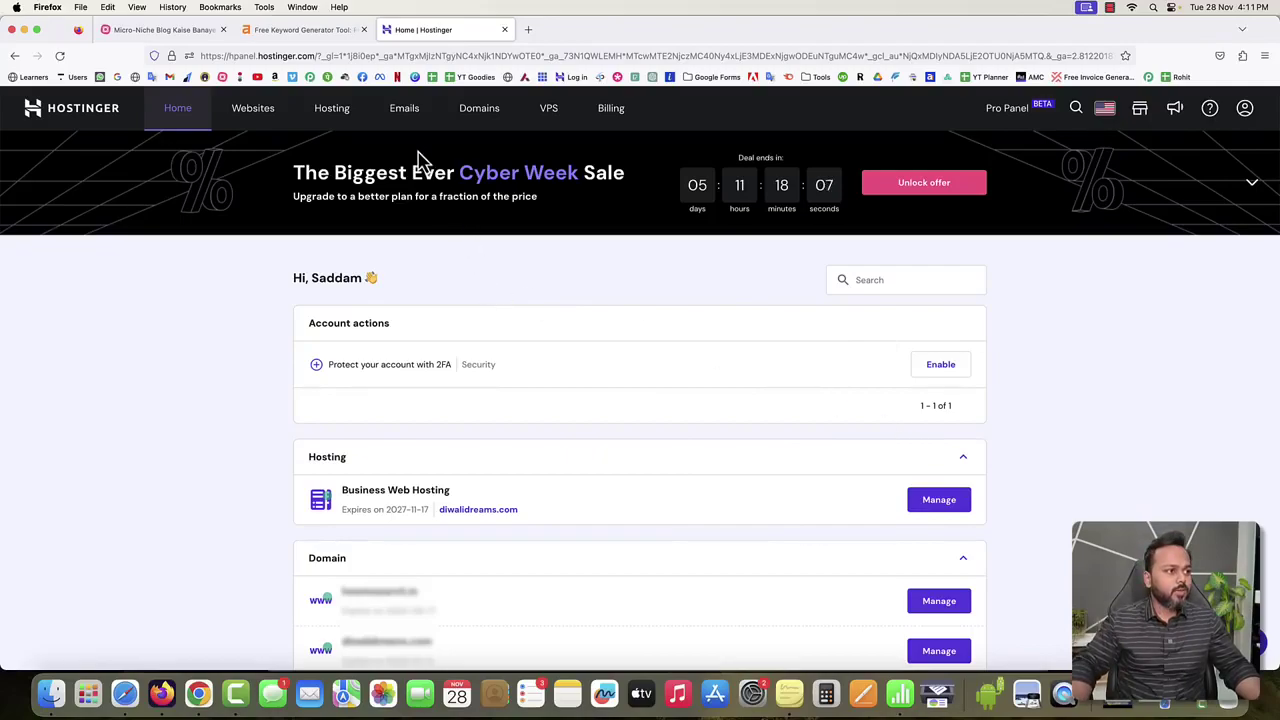
Go to Domains → Get a New Domain and enter thedogstraining.com in the search box.
click(481, 112)
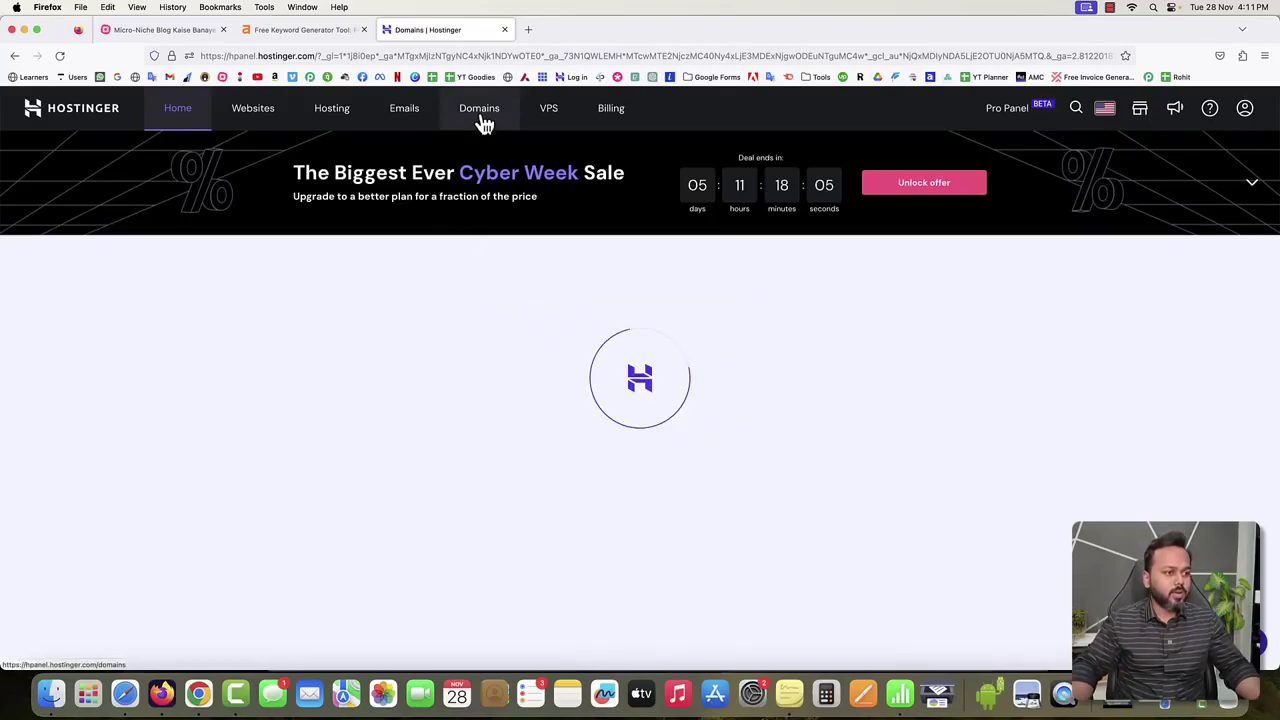
click(491, 323)
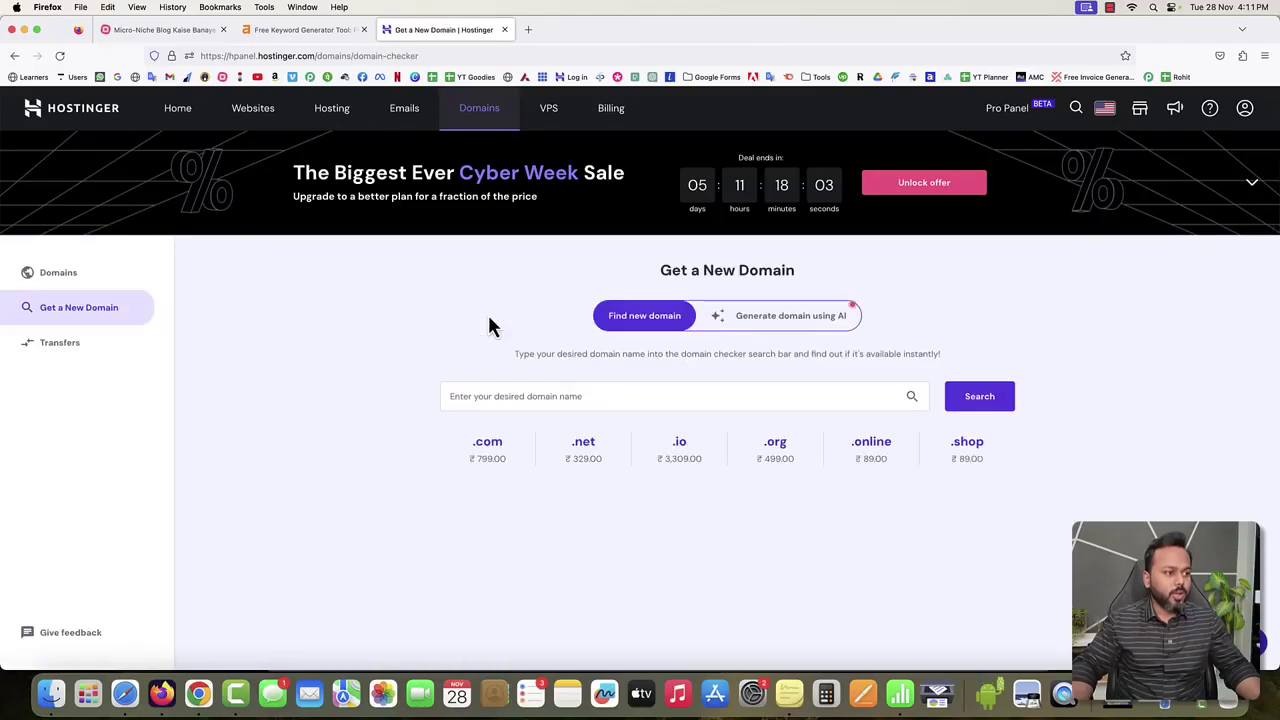
click(546, 396)
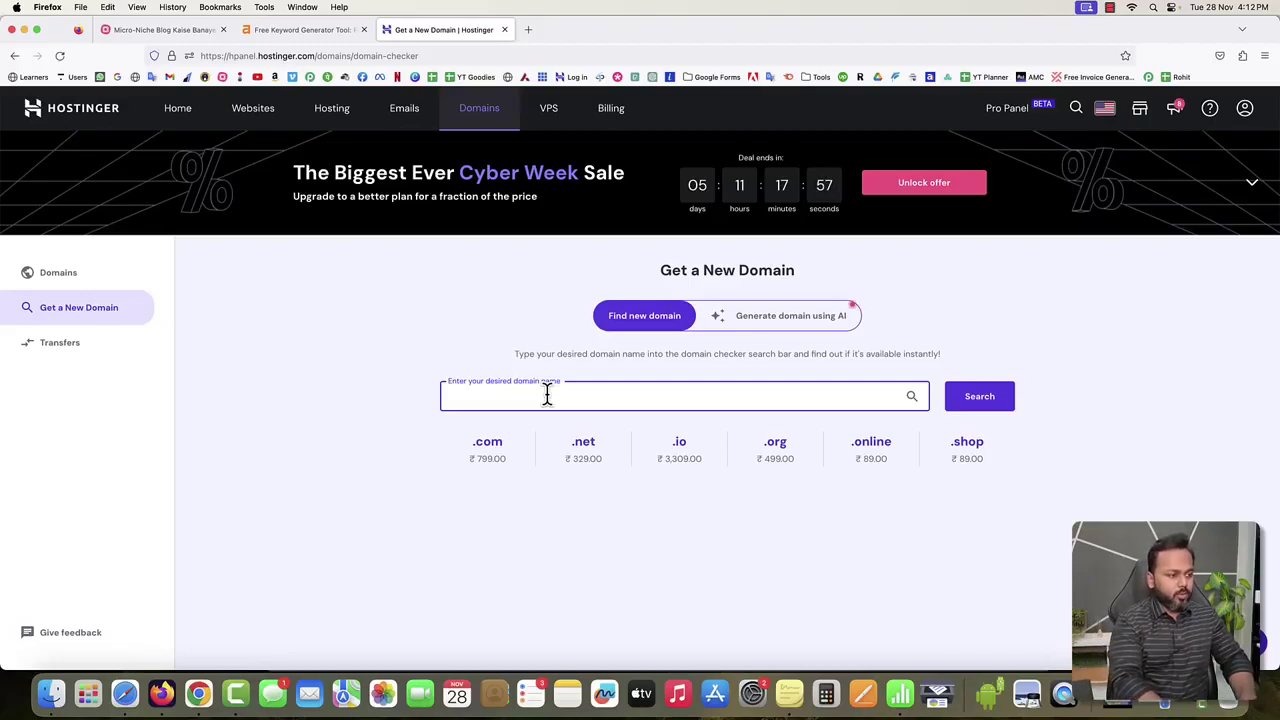
text(thedogstrai)
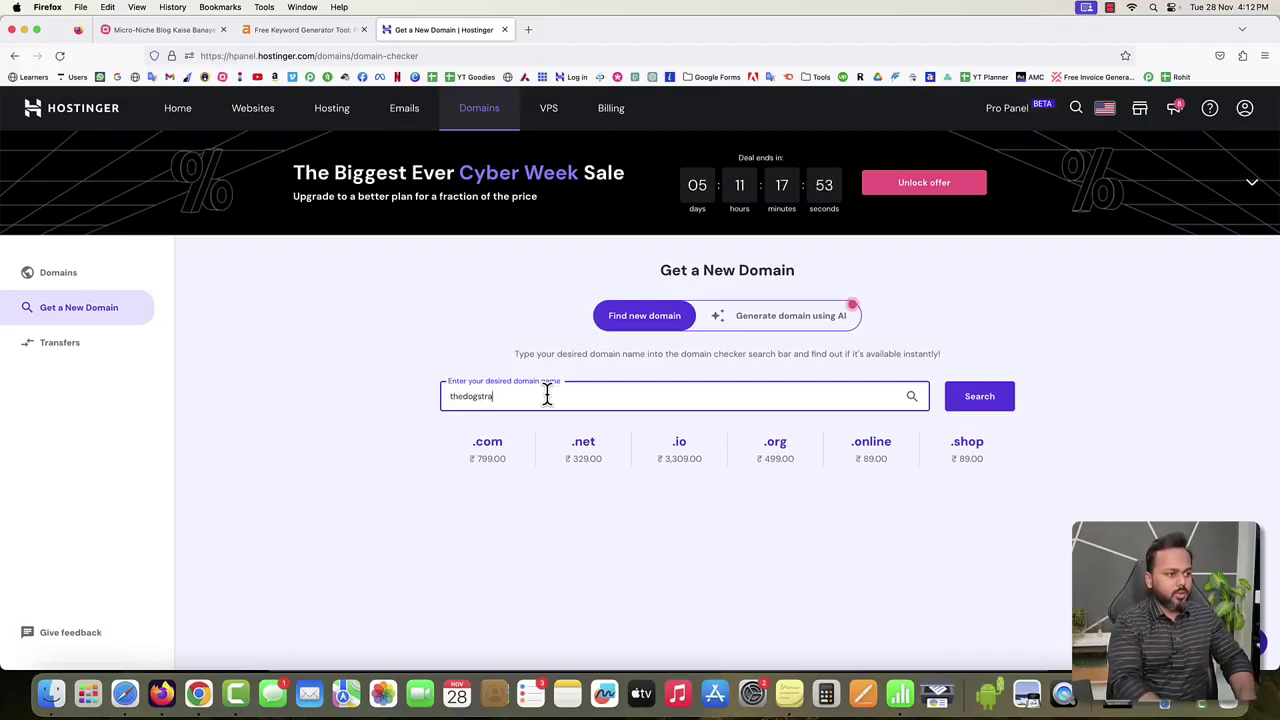
text(ning.com)
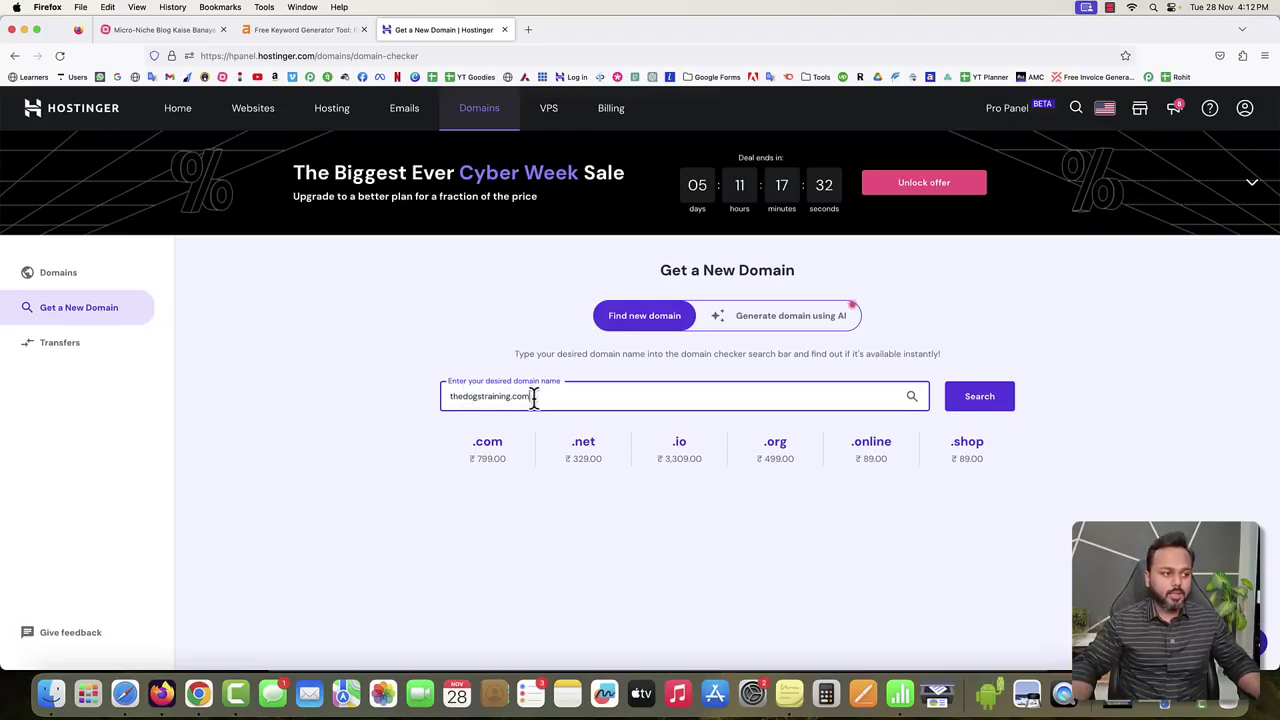
Check thedogstraining.com's availability and point out its ₹799.00/yr price.
click(980, 406)
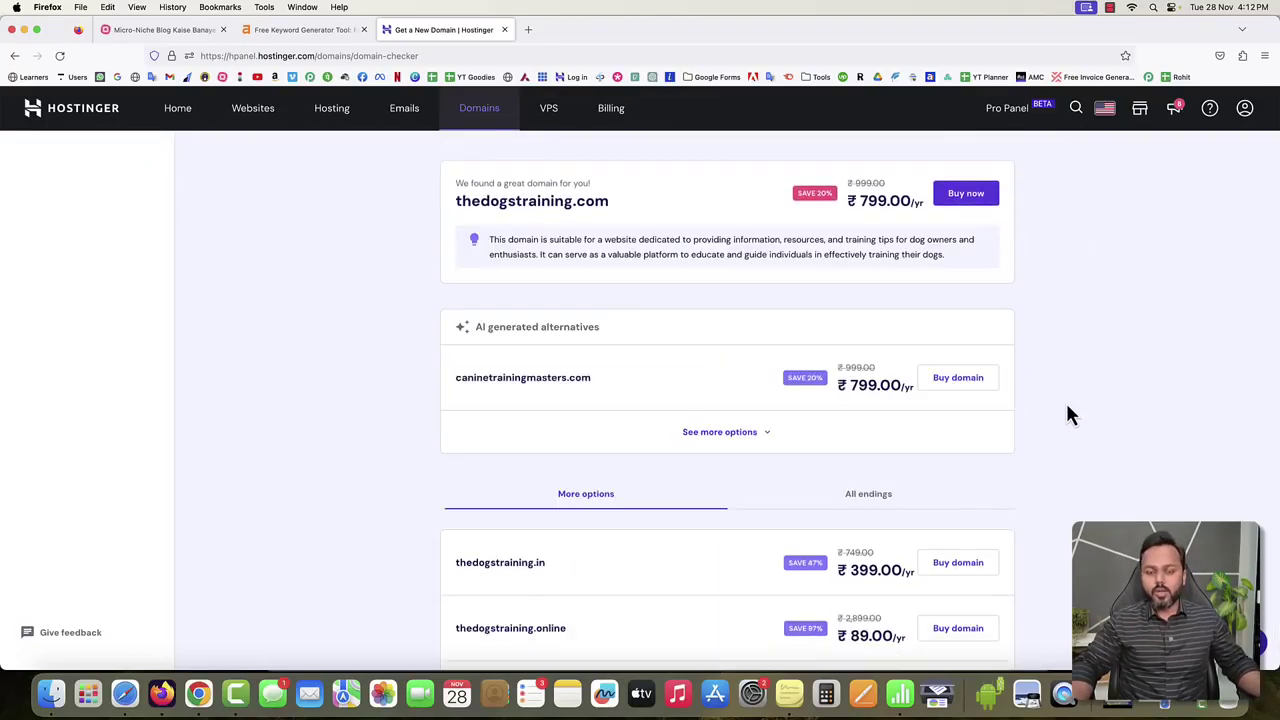
scroll(650, 320, up, 2)
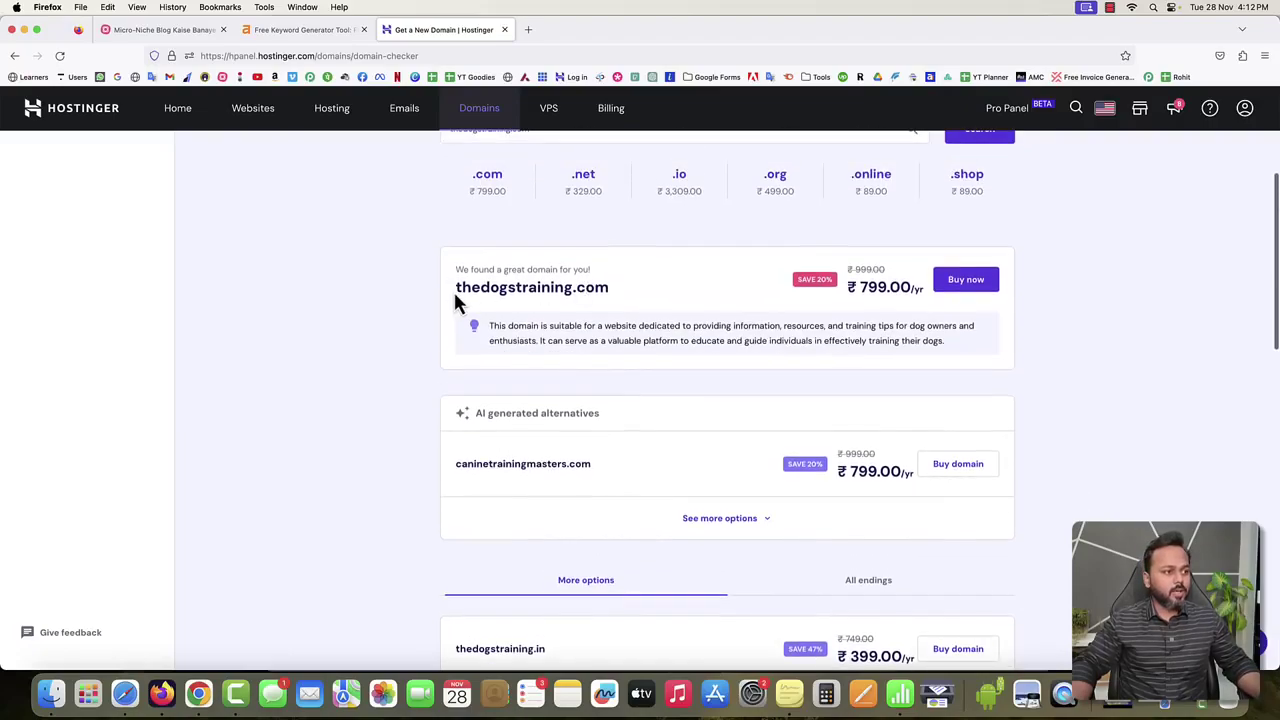
drag(456, 287, 606, 287)
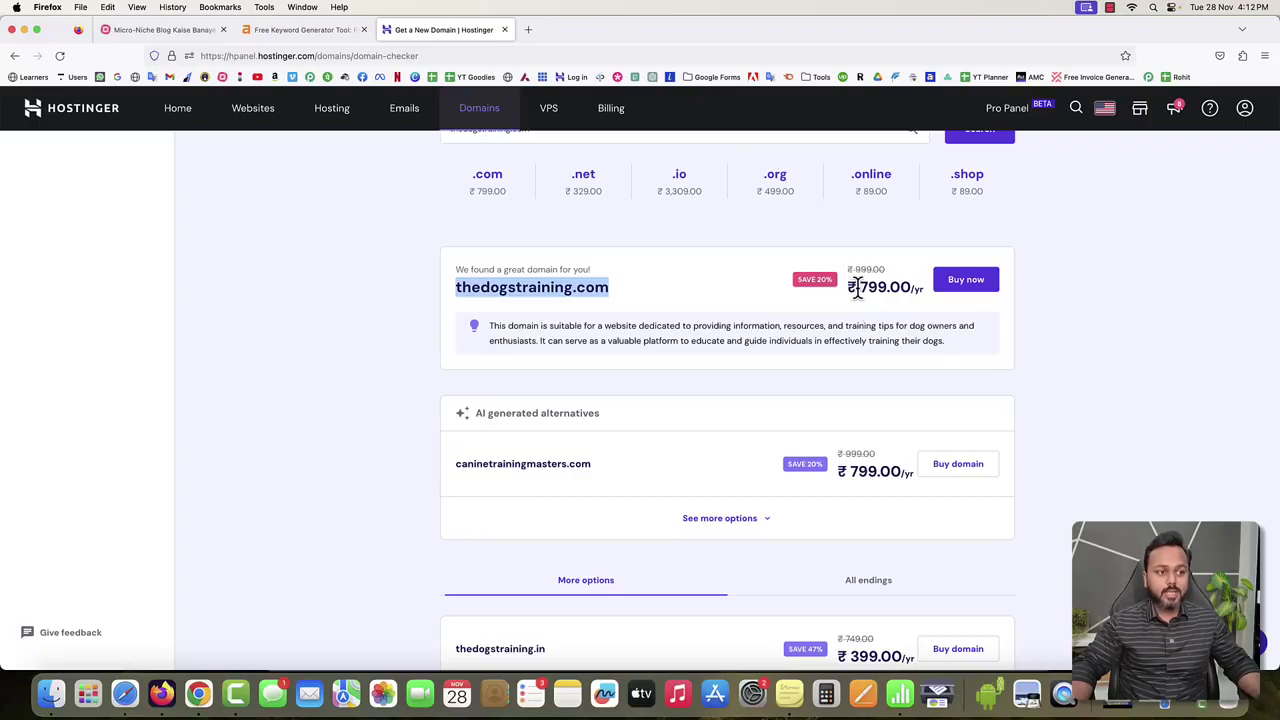
drag(859, 287, 885, 290)
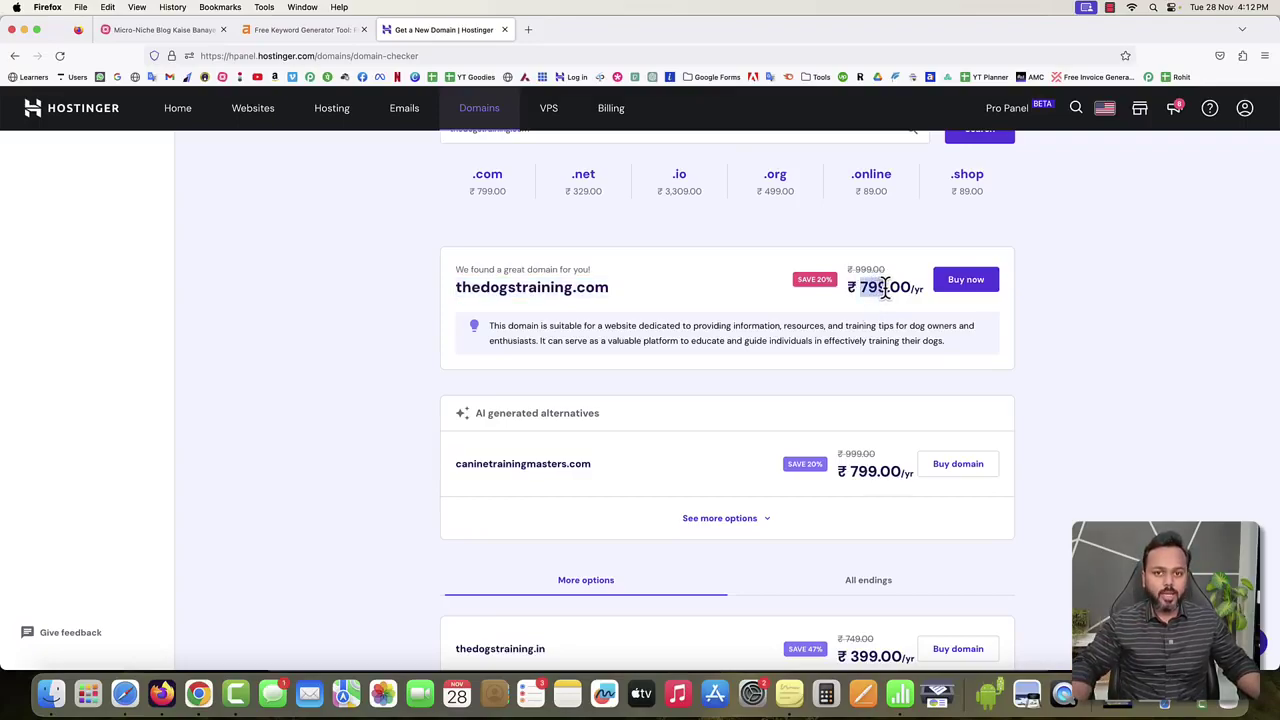
click(858, 286)
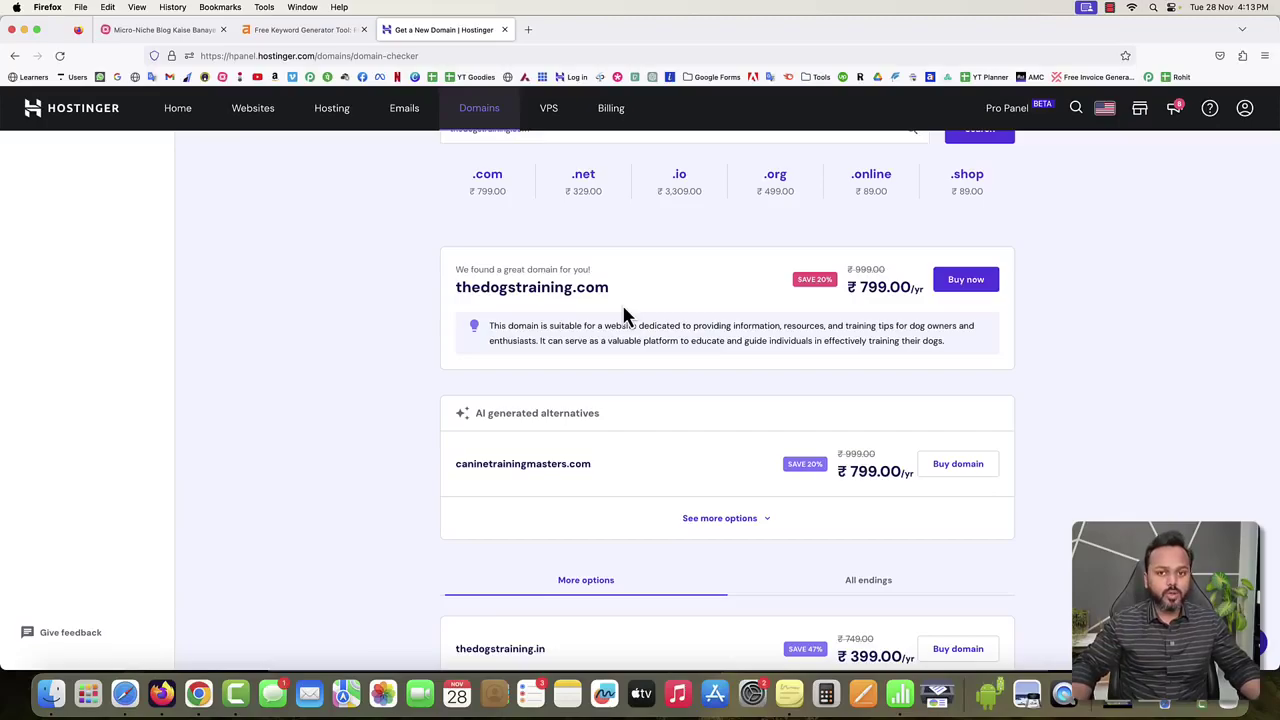
Load howtosearch.in in a new tab, then go back to Hostinger's Websites list.
click(528, 30)
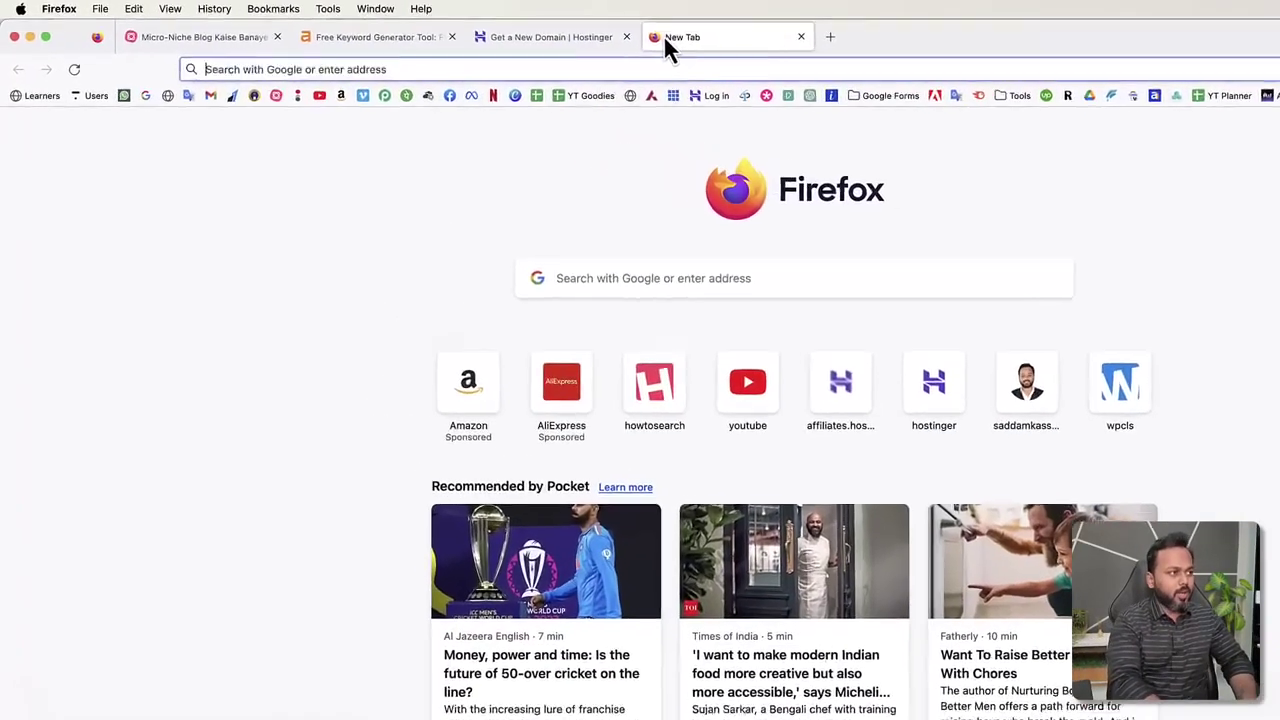
text(howtosearch.in/)
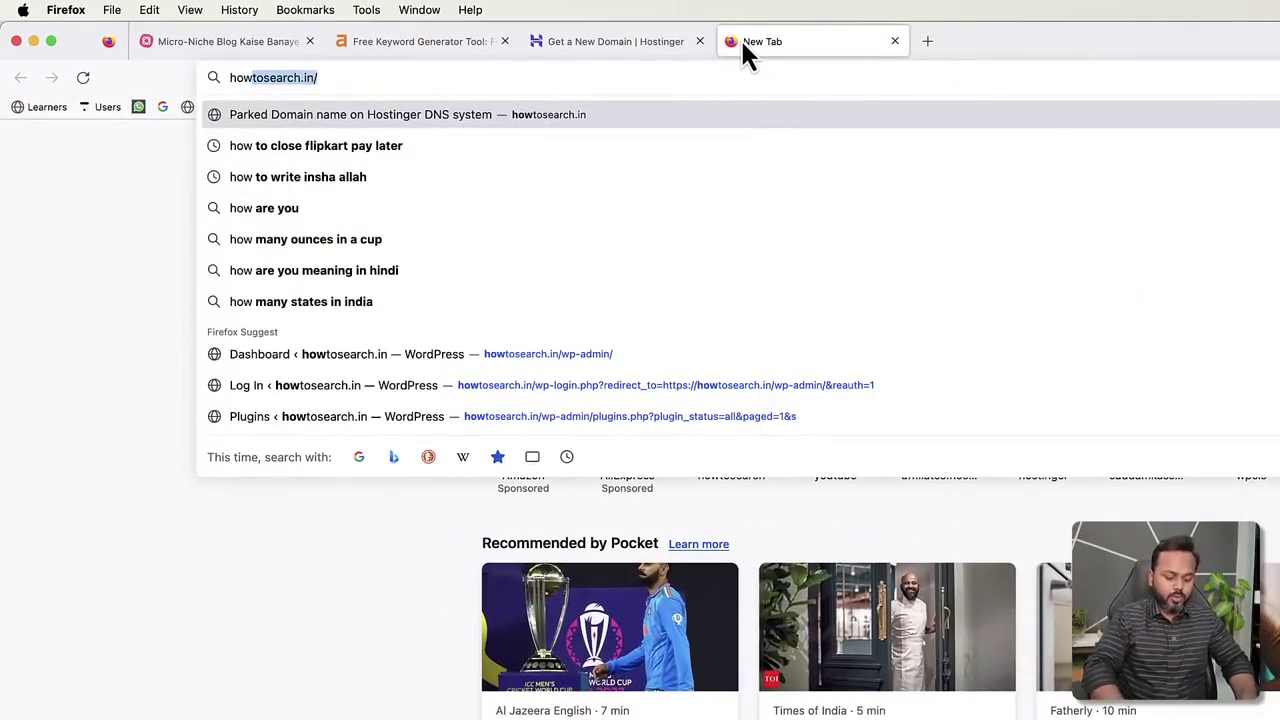
key(Right)
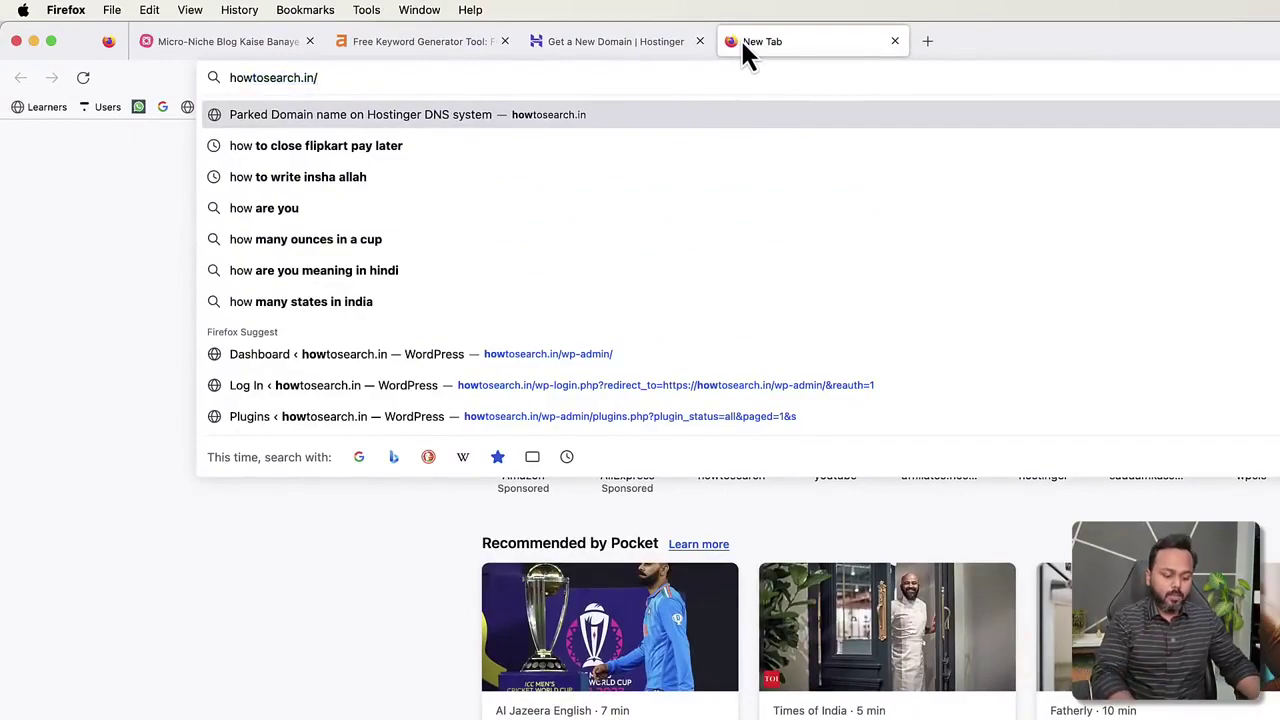
key(BackSpace)
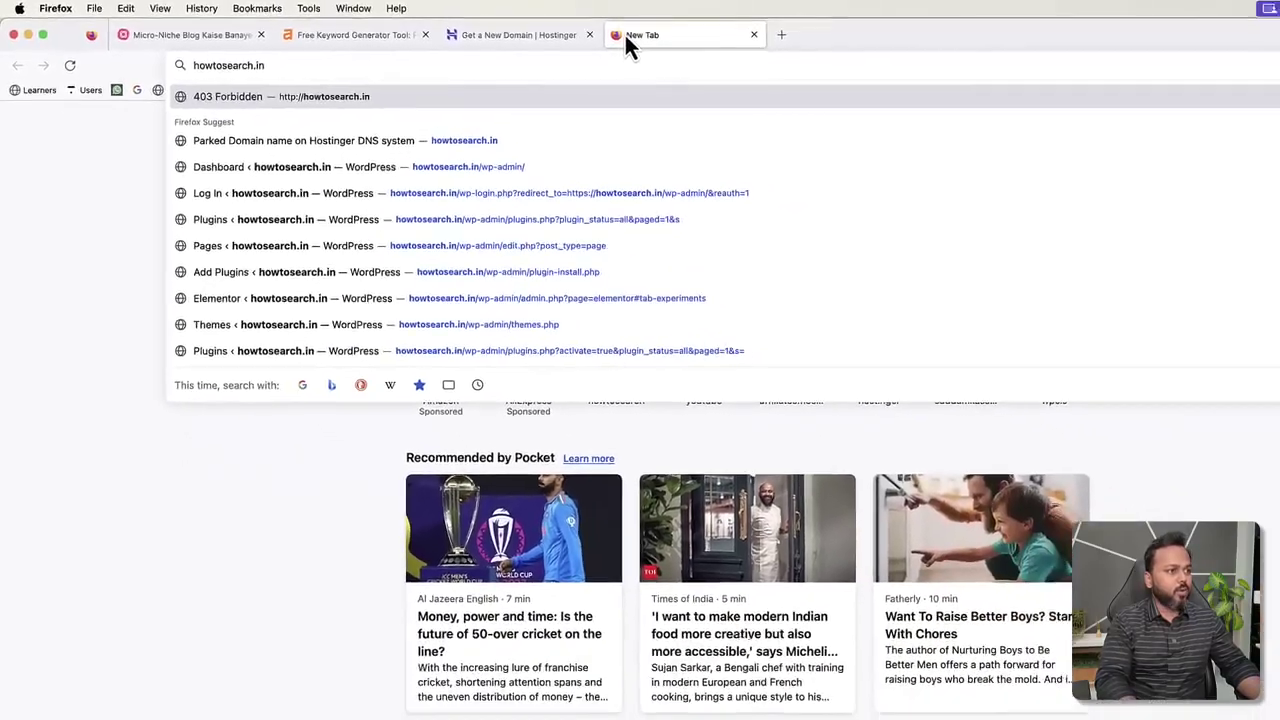
key(Return)
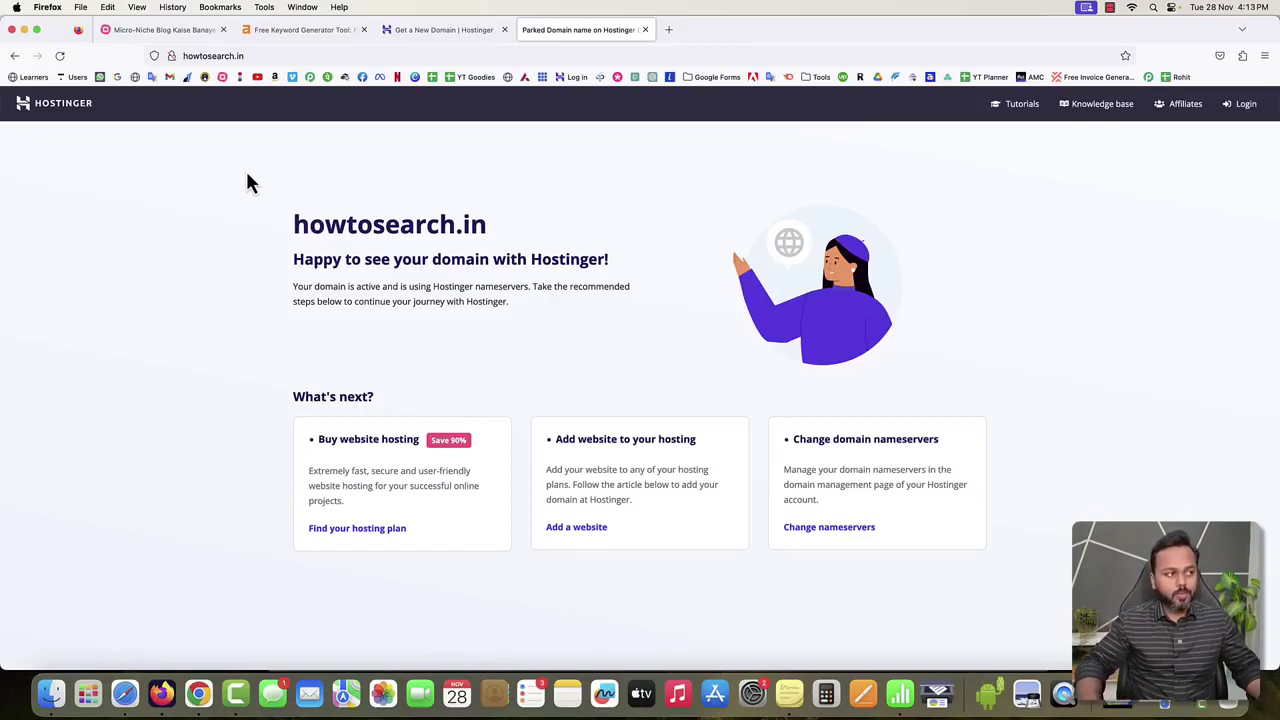
click(412, 33)
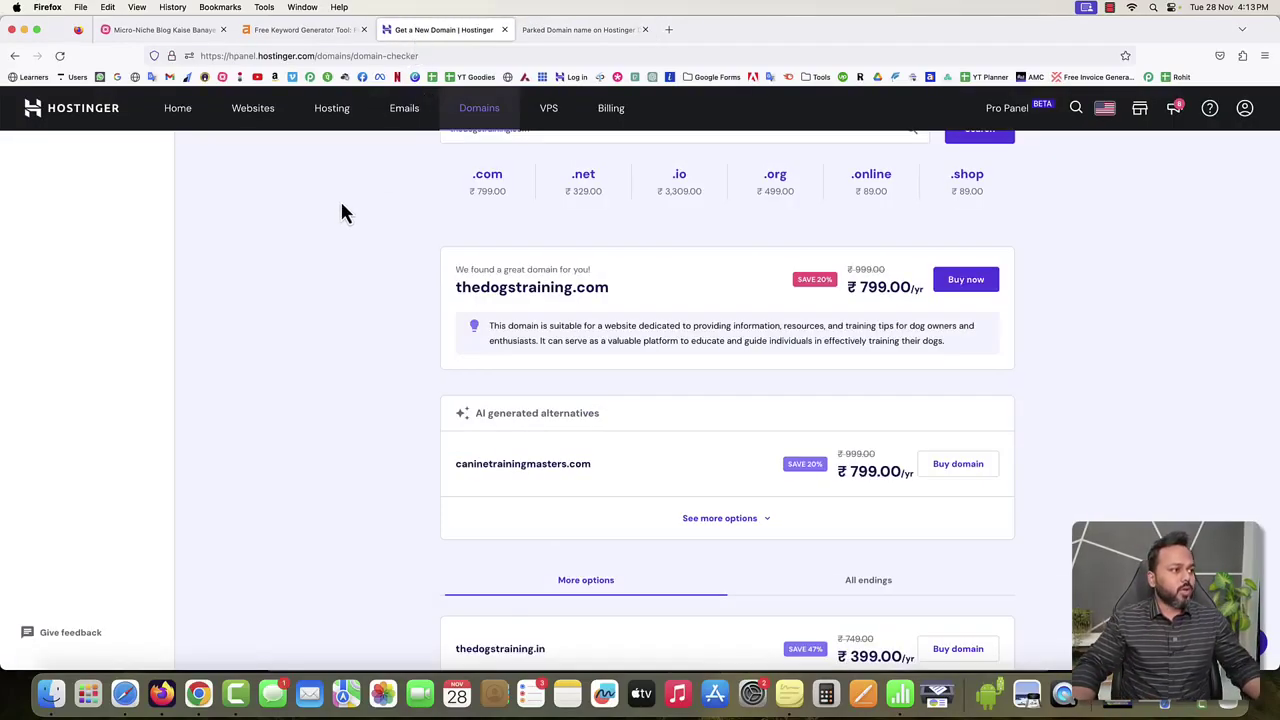
click(253, 112)
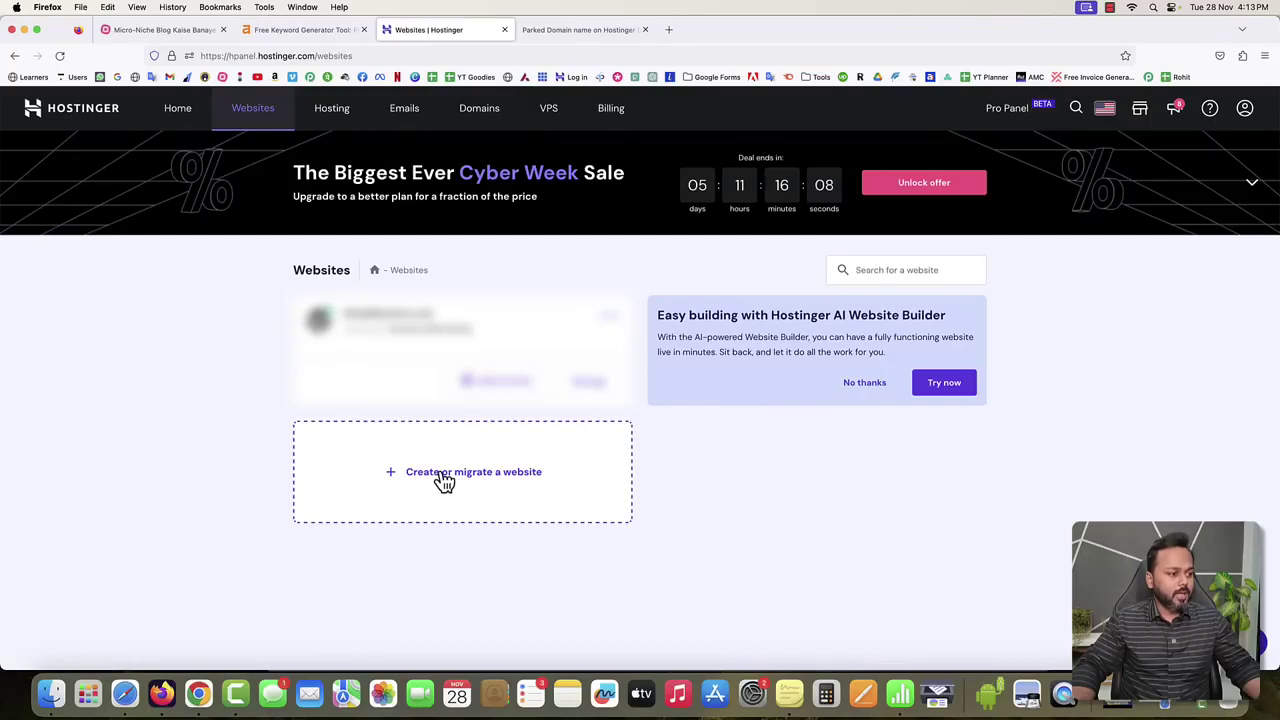
Start a new website with Blog as the type and create it from scratch.
click(443, 478)
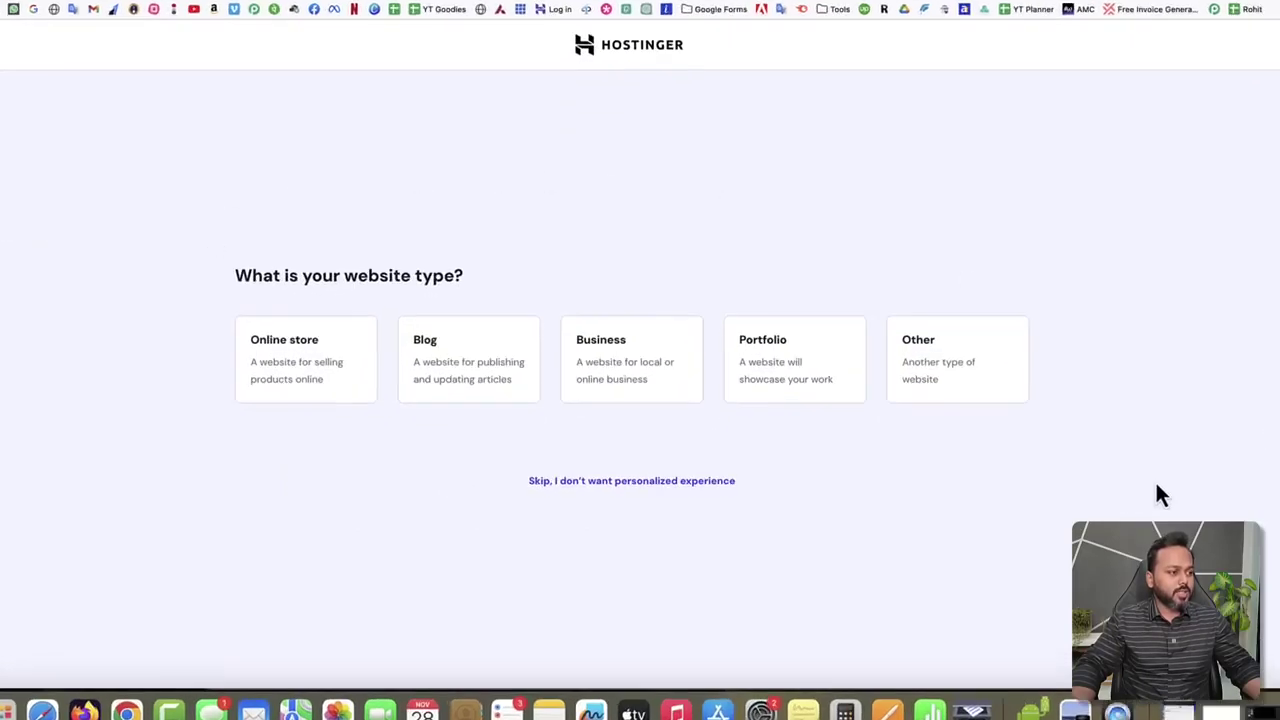
drag(292, 309, 470, 309)
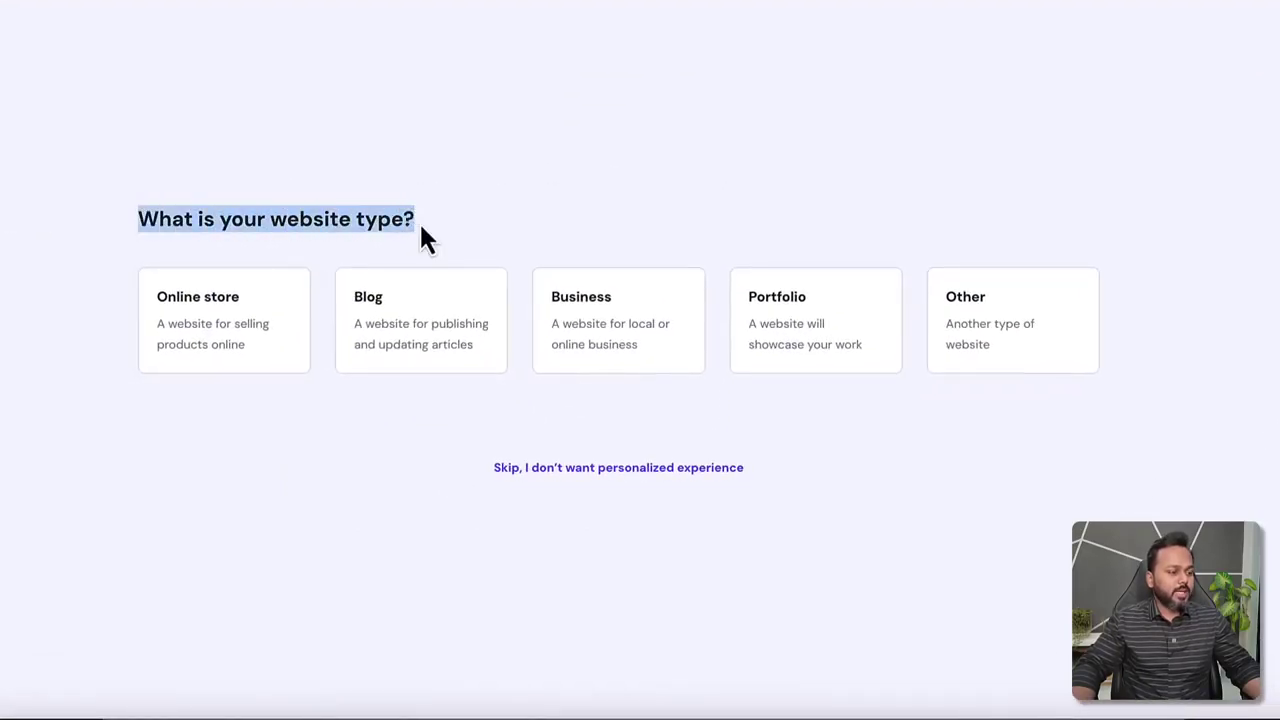
click(398, 416)
click(408, 316)
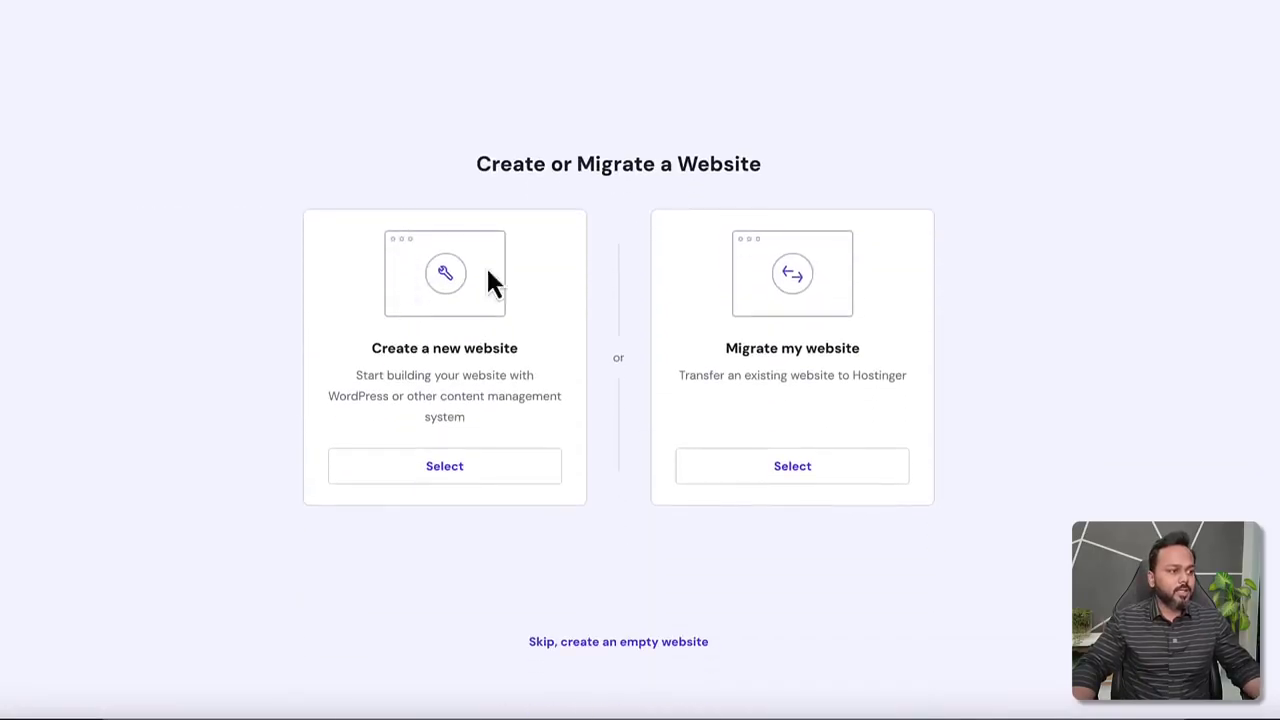
drag(480, 163, 755, 163)
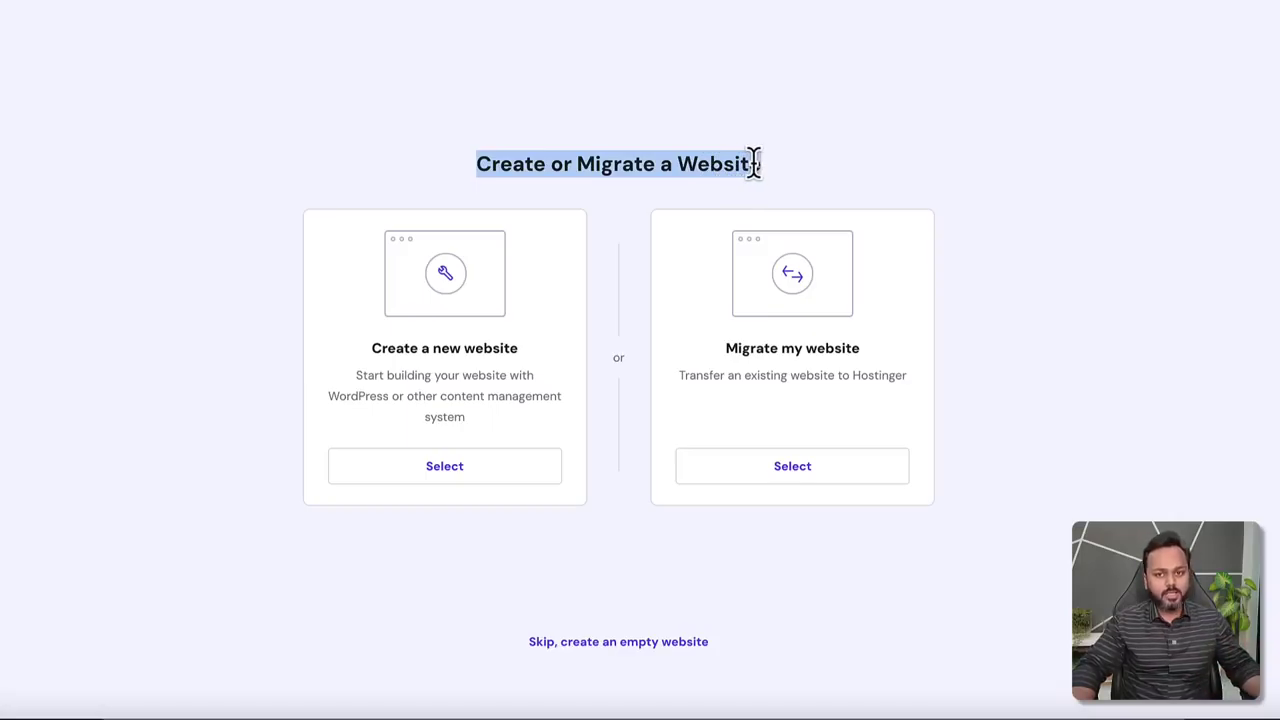
click(389, 372)
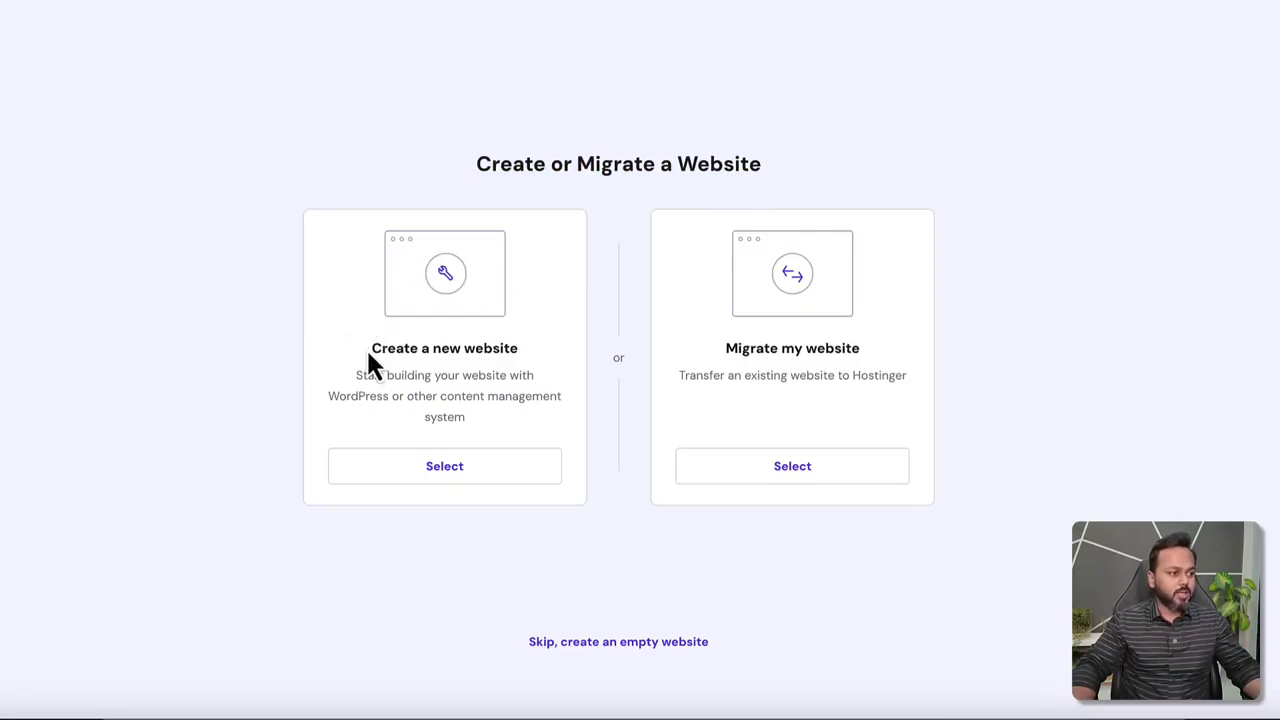
double_click(490, 348)
click(451, 468)
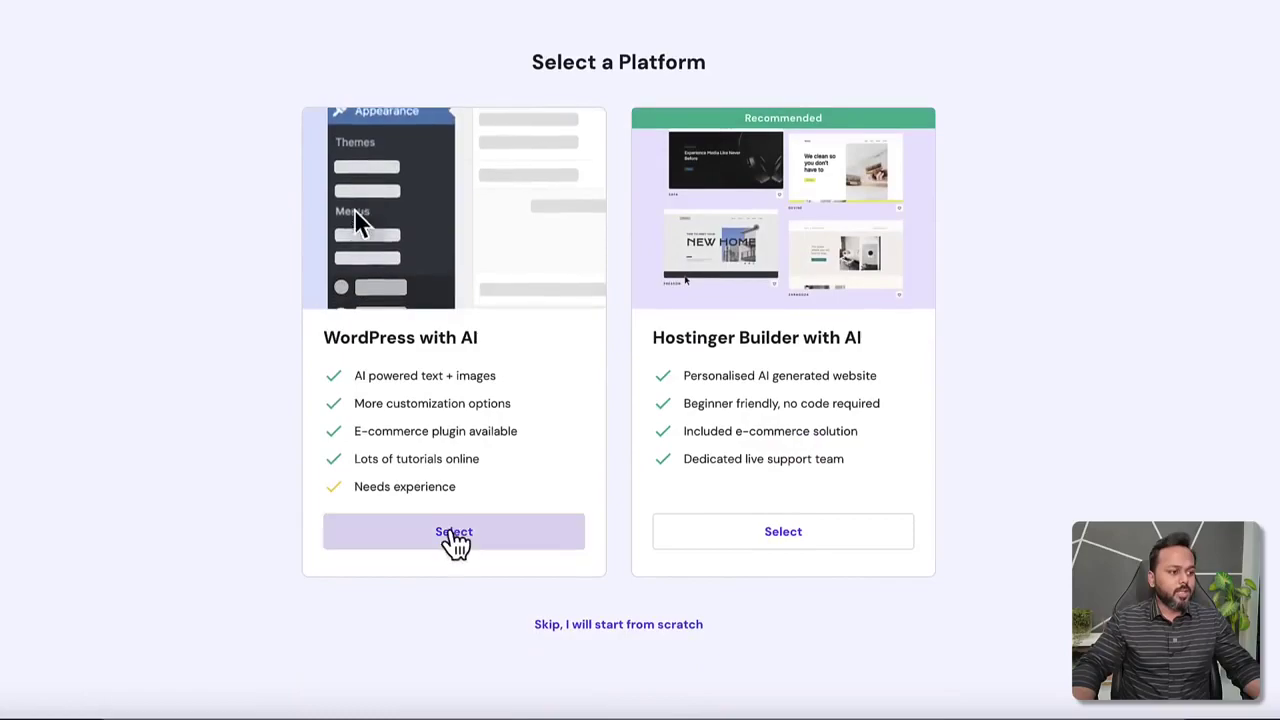
Choose WordPress and paste the saved administrator password into the login details.
click(455, 535)
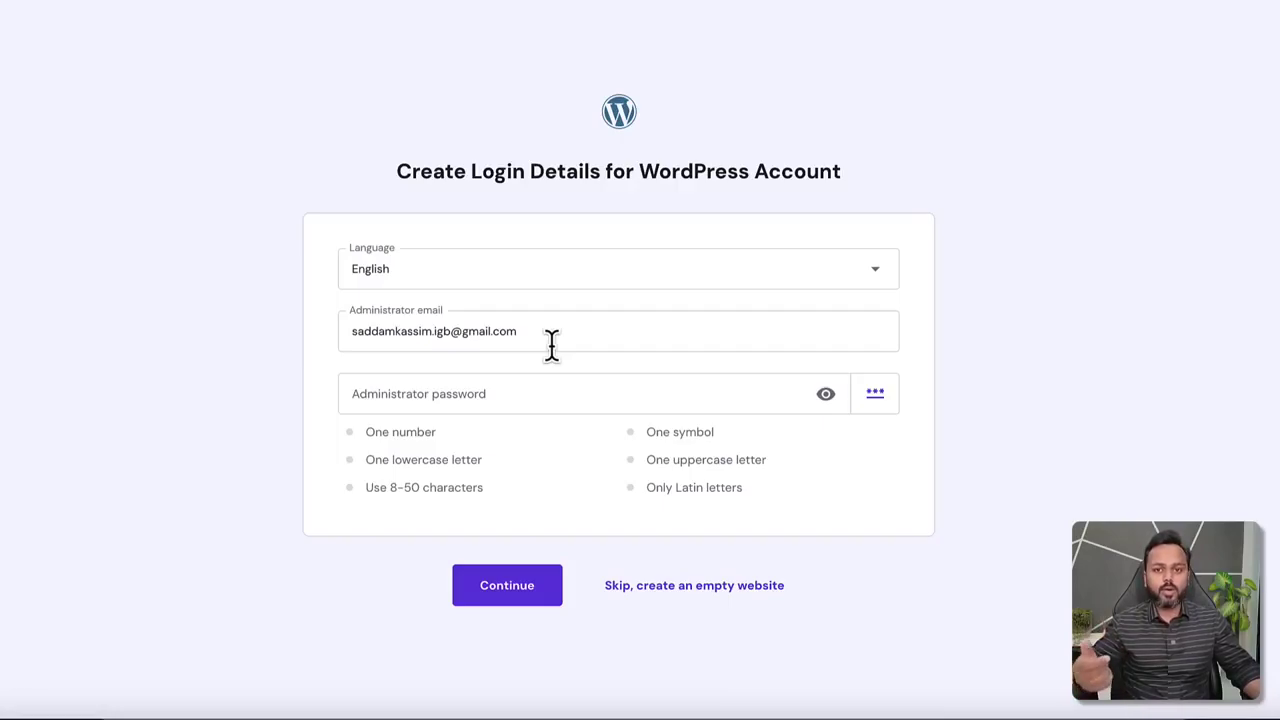
click(540, 400)
key(ctrl+v)
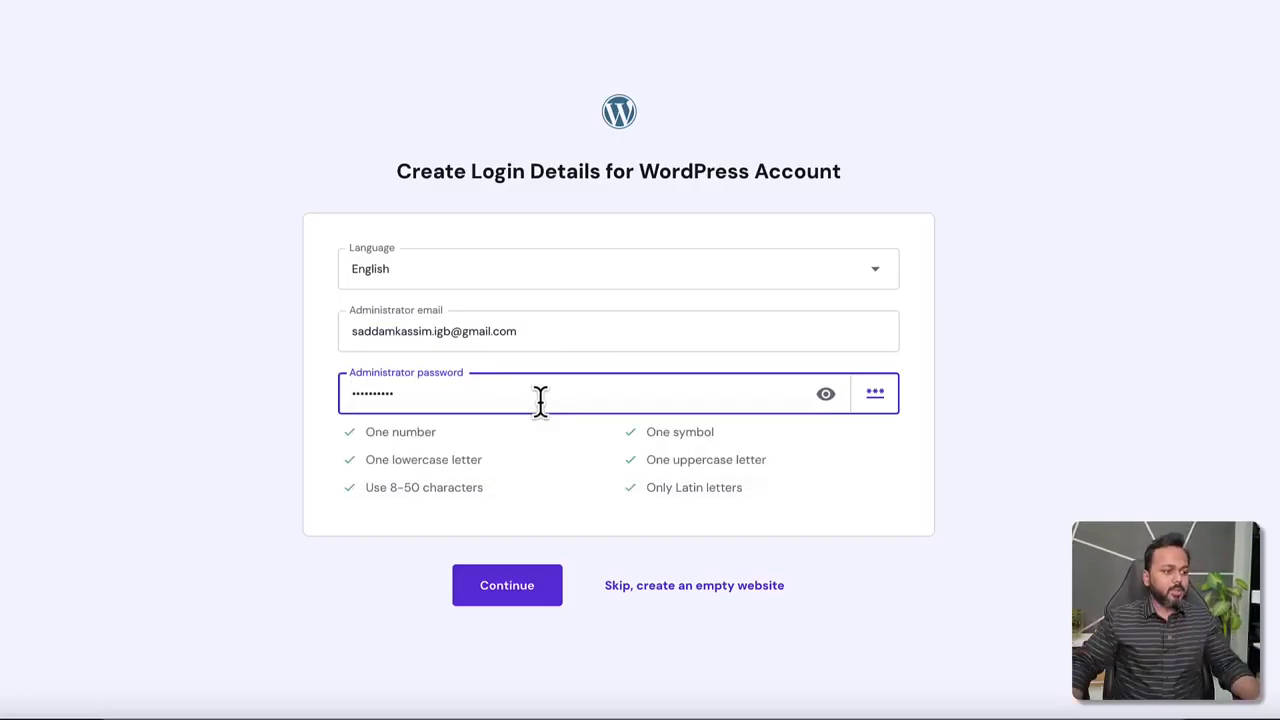
click(506, 582)
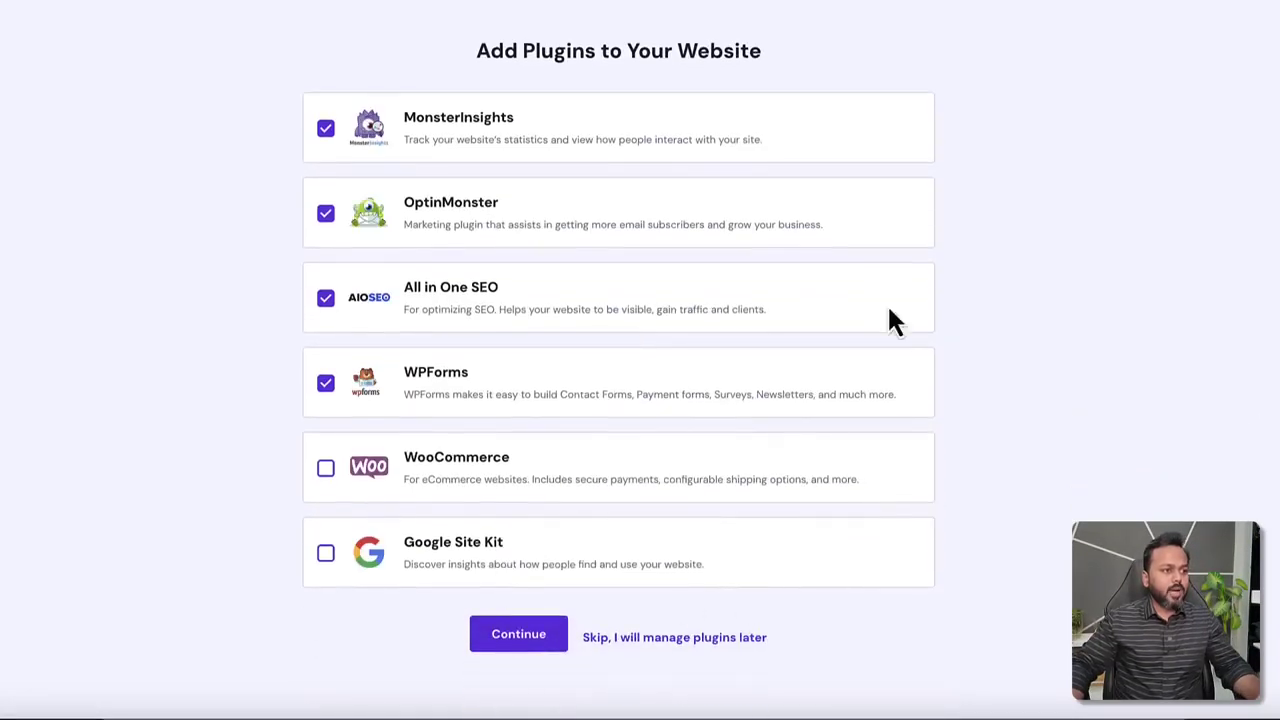
Skip the plugins, template and AI content steps.
click(608, 638)
click(621, 664)
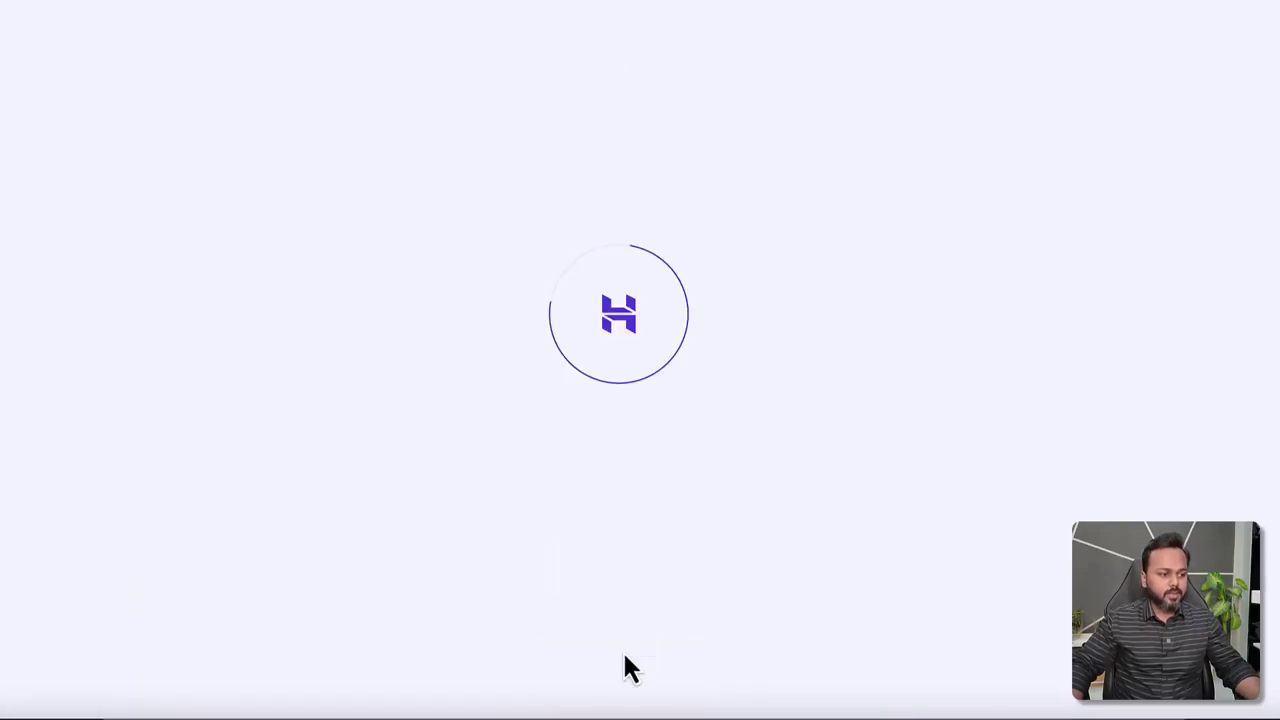
click(626, 642)
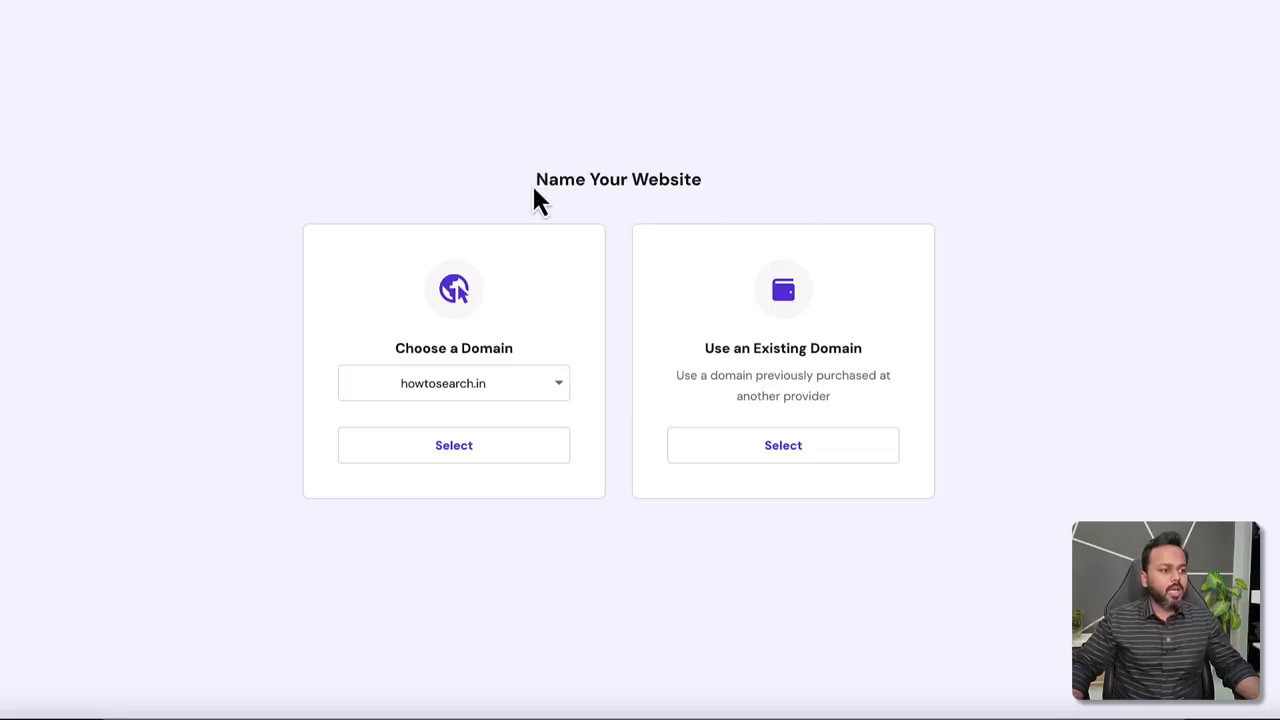
Keep howtosearch.in in the Choose a Domain dropdown and select it.
drag(532, 178, 701, 179)
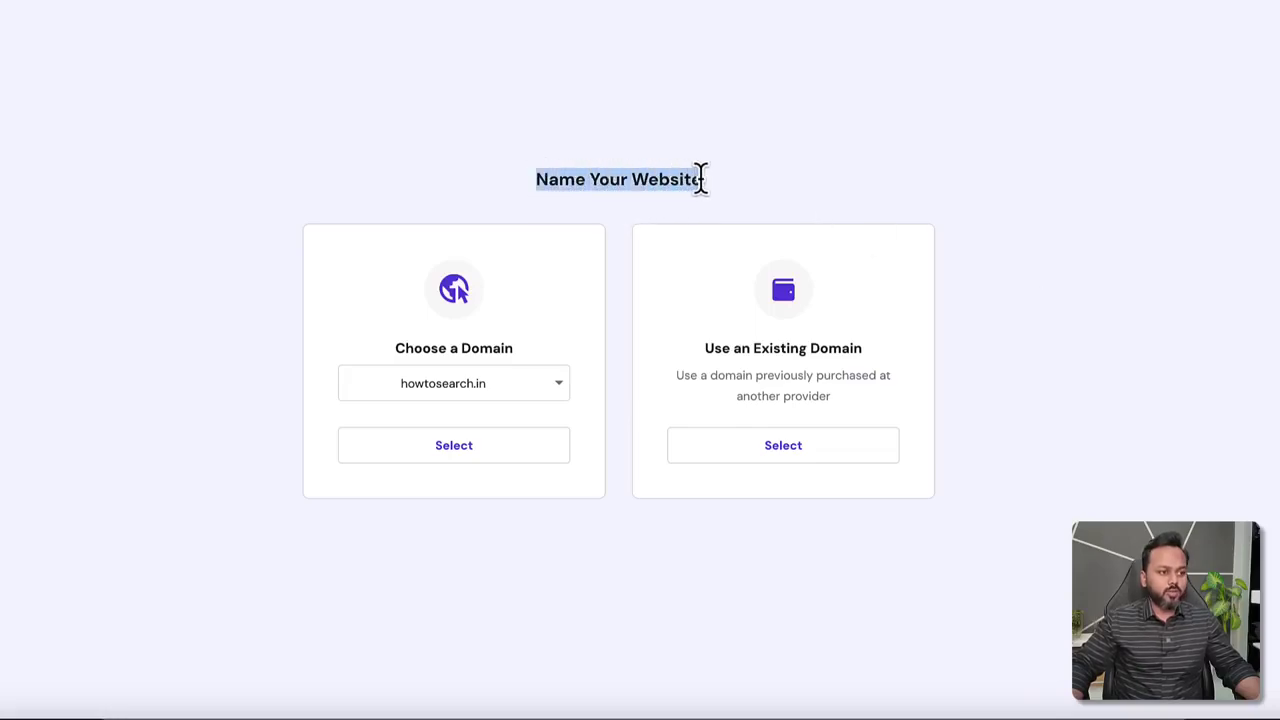
click(700, 179)
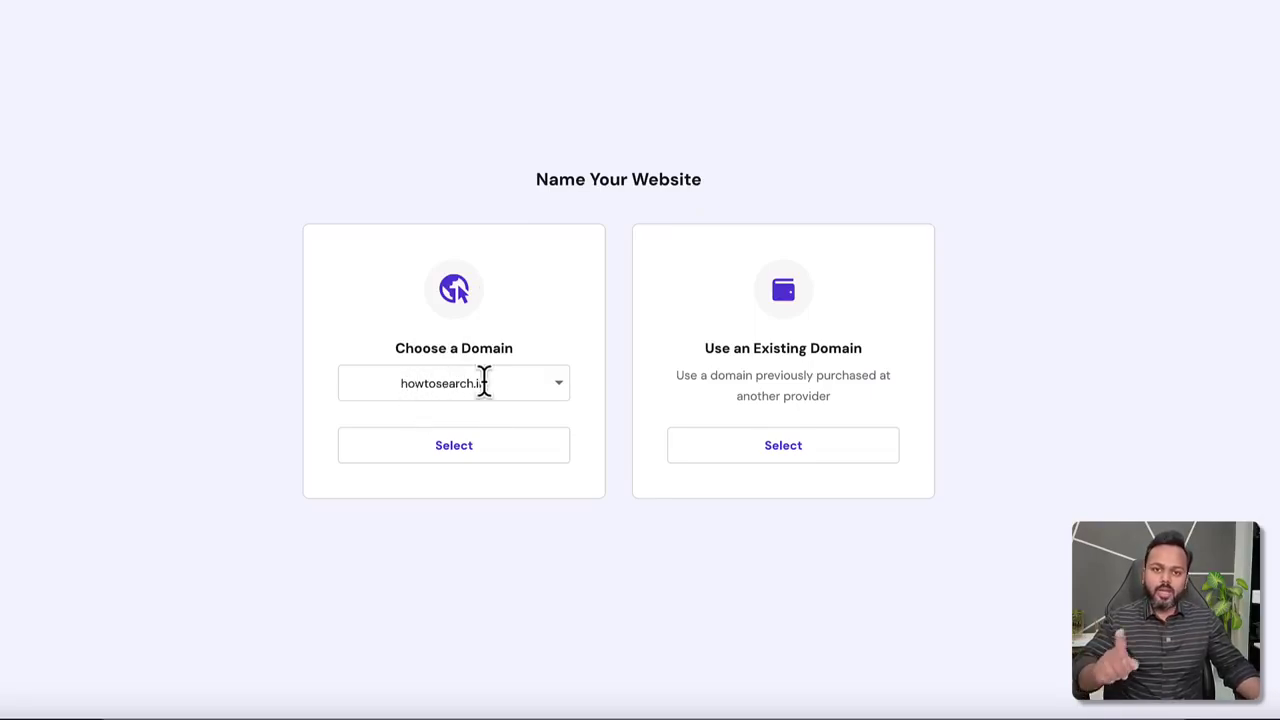
click(456, 452)
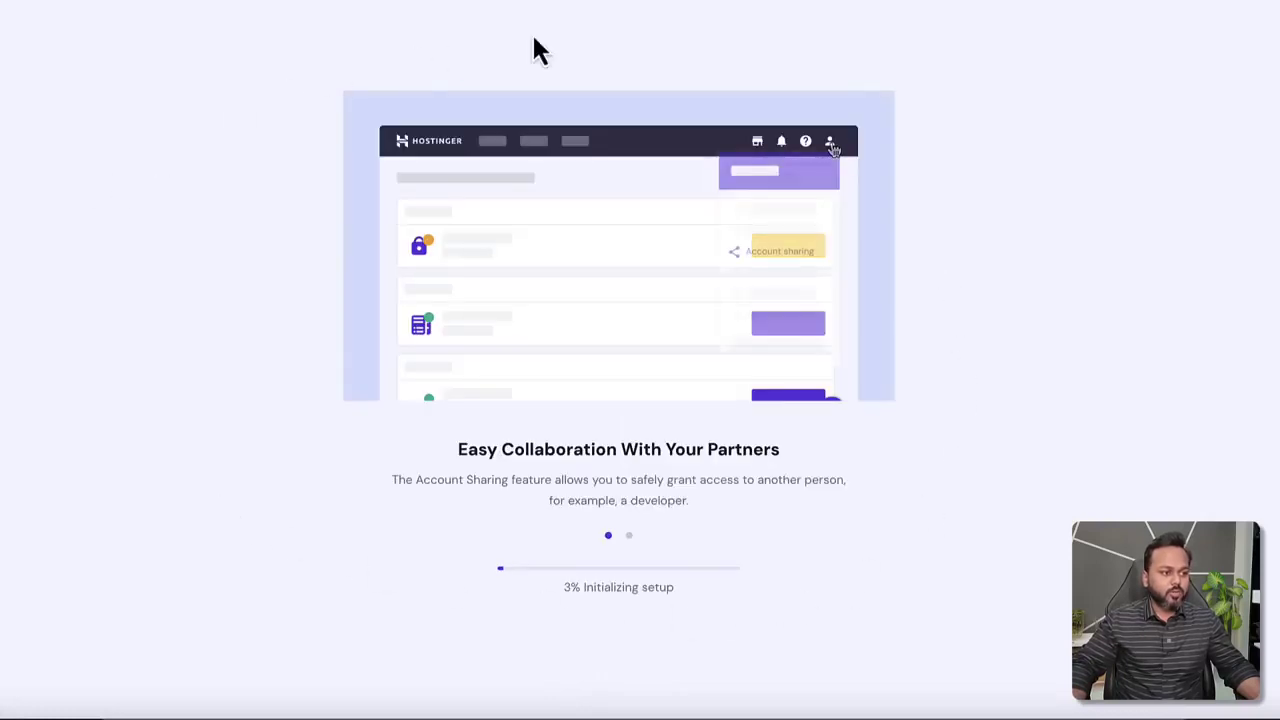
After setup completes, check the secure-connection details, then open Manage Site for howtosearch.in.
triple_click(540, 449)
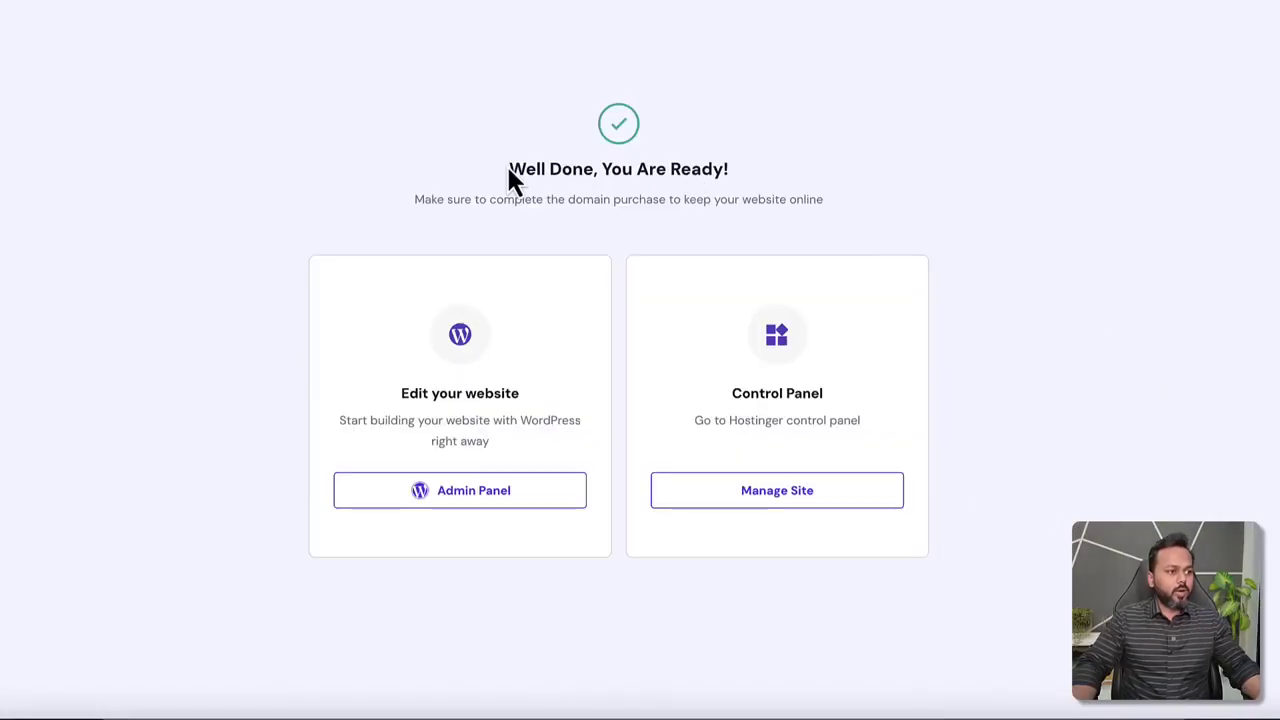
drag(510, 170, 738, 190)
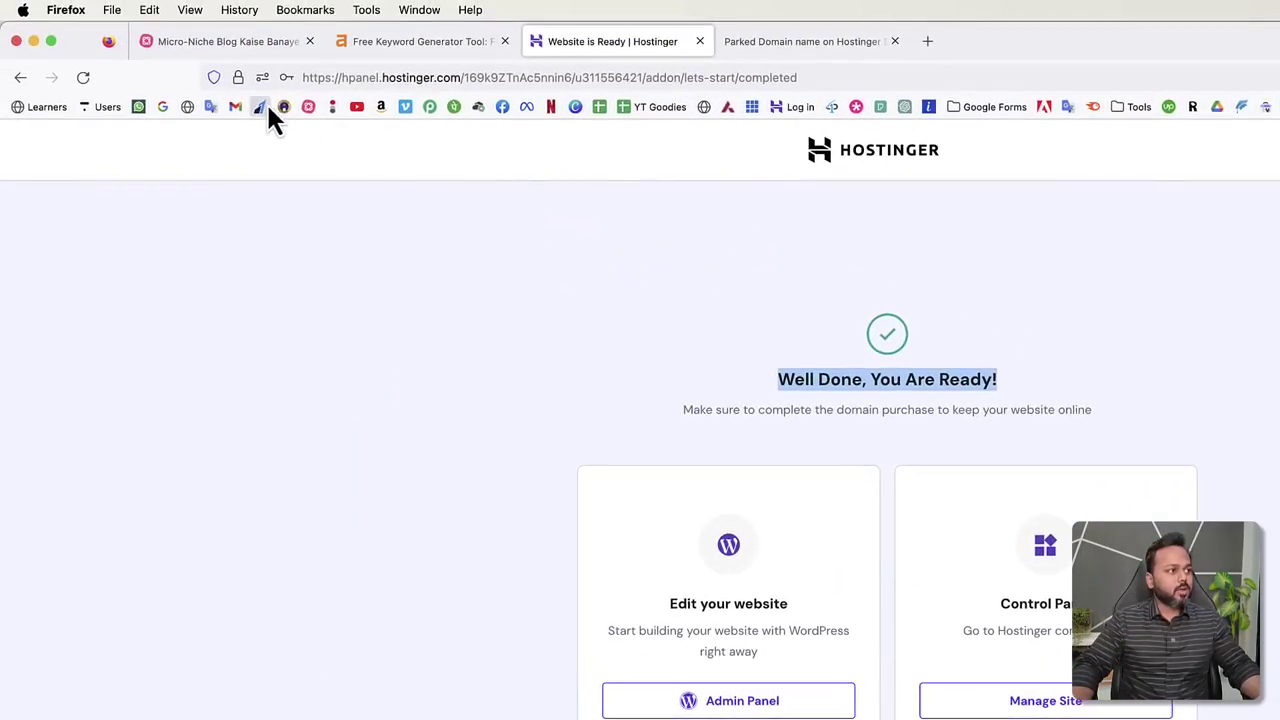
click(239, 78)
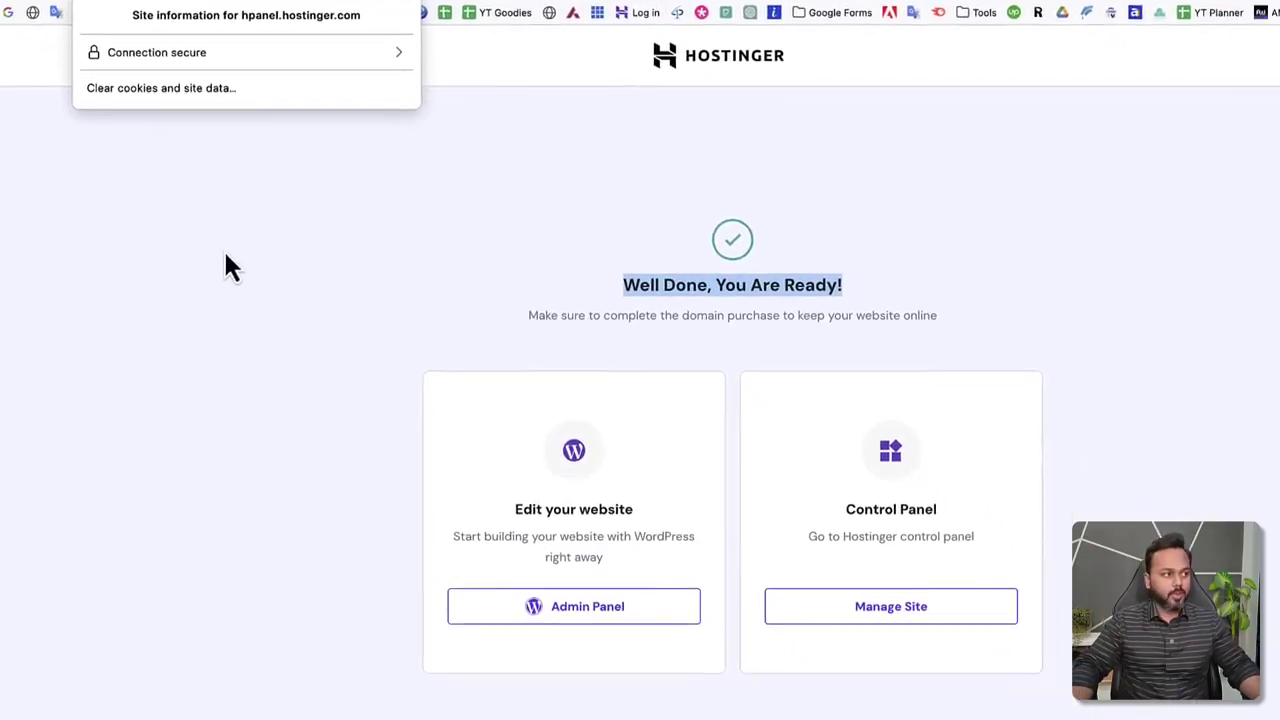
click(895, 388)
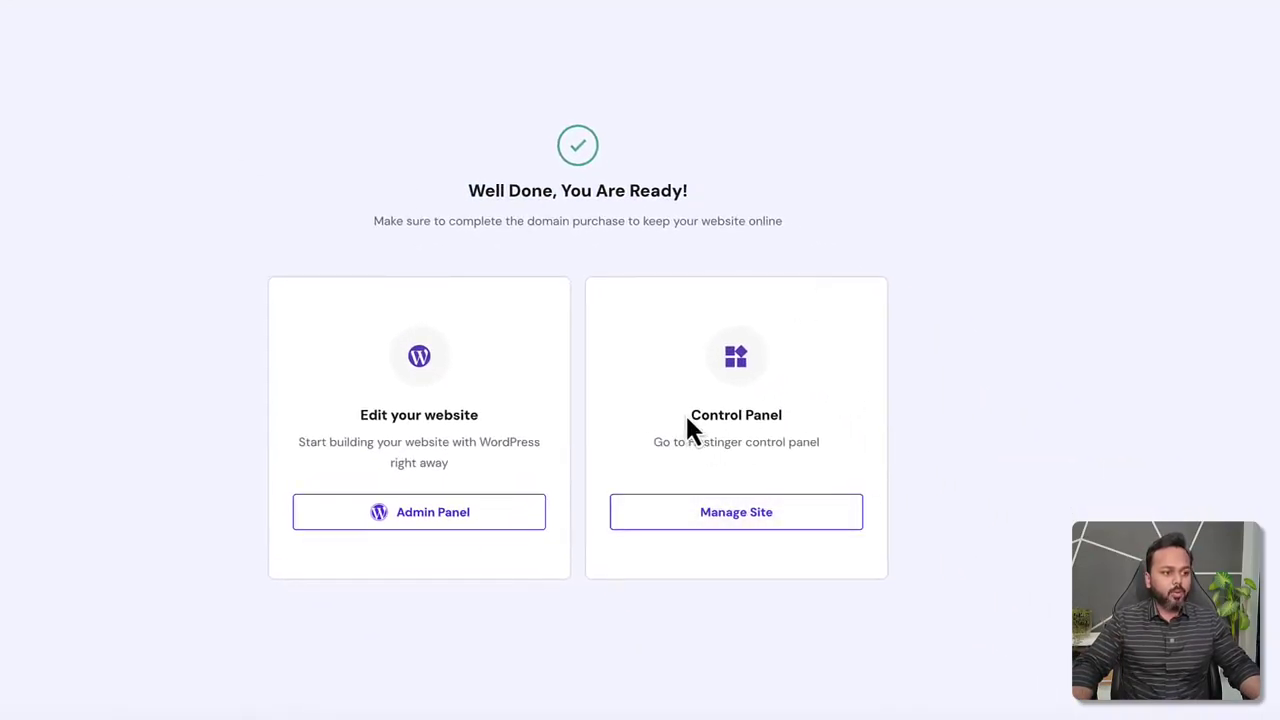
drag(689, 414, 785, 415)
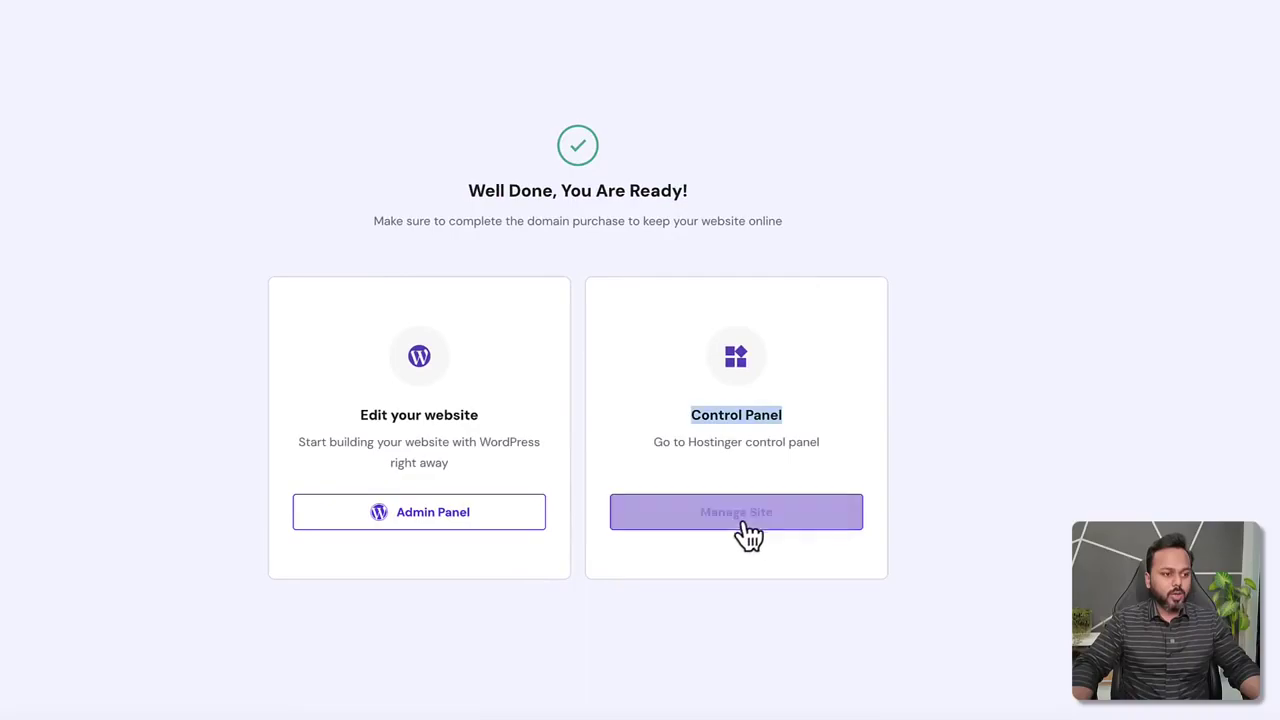
click(745, 522)
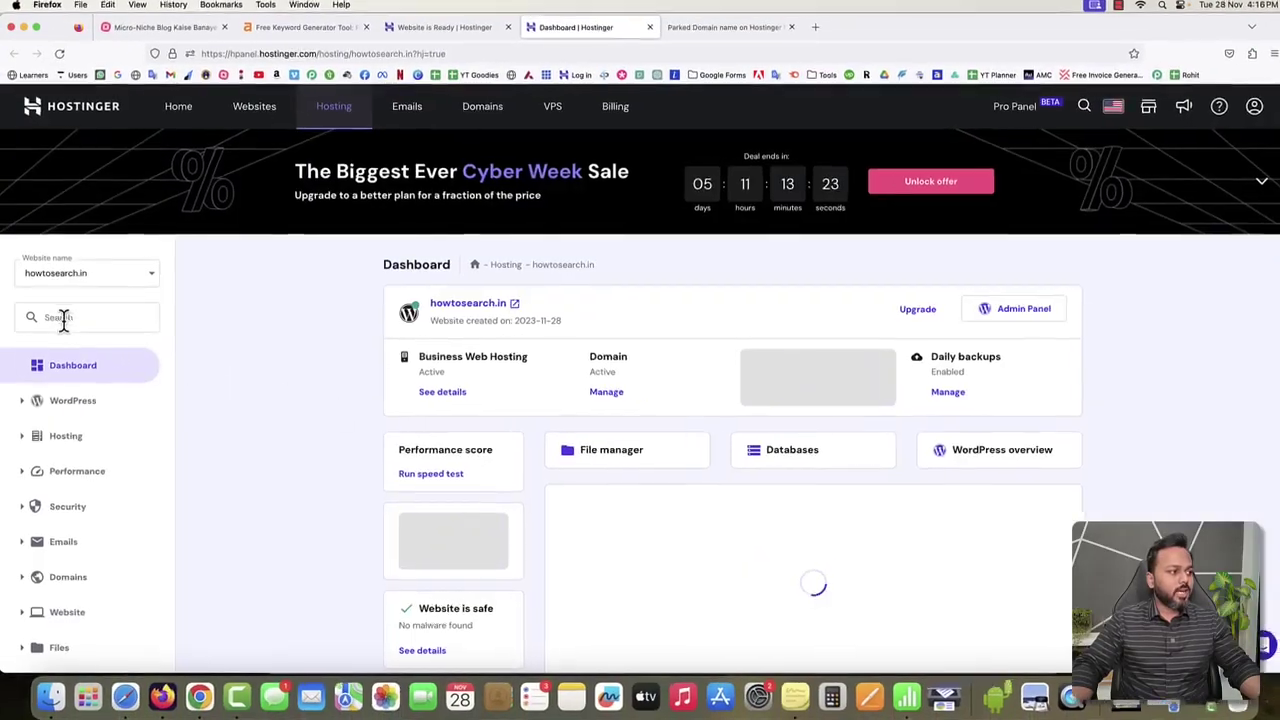
Search the panel for SSL and confirm the howtosearch.in certificate shows Active.
click(63, 320)
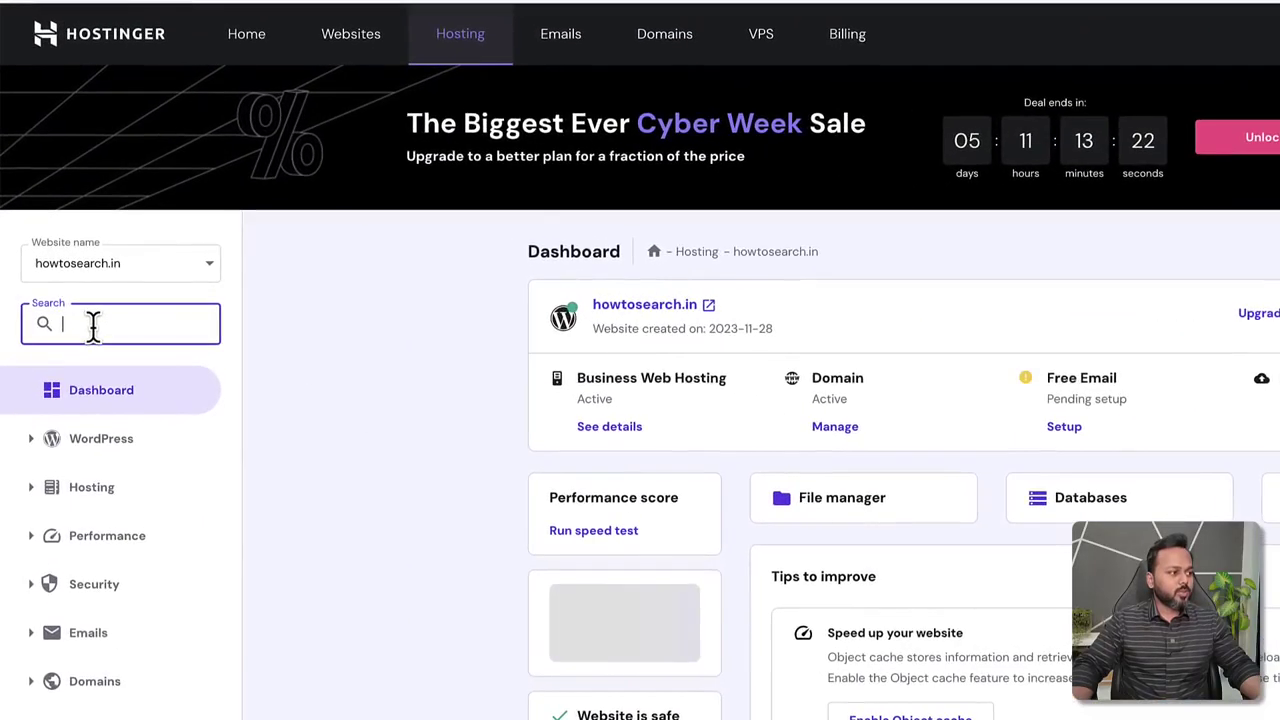
text(s)
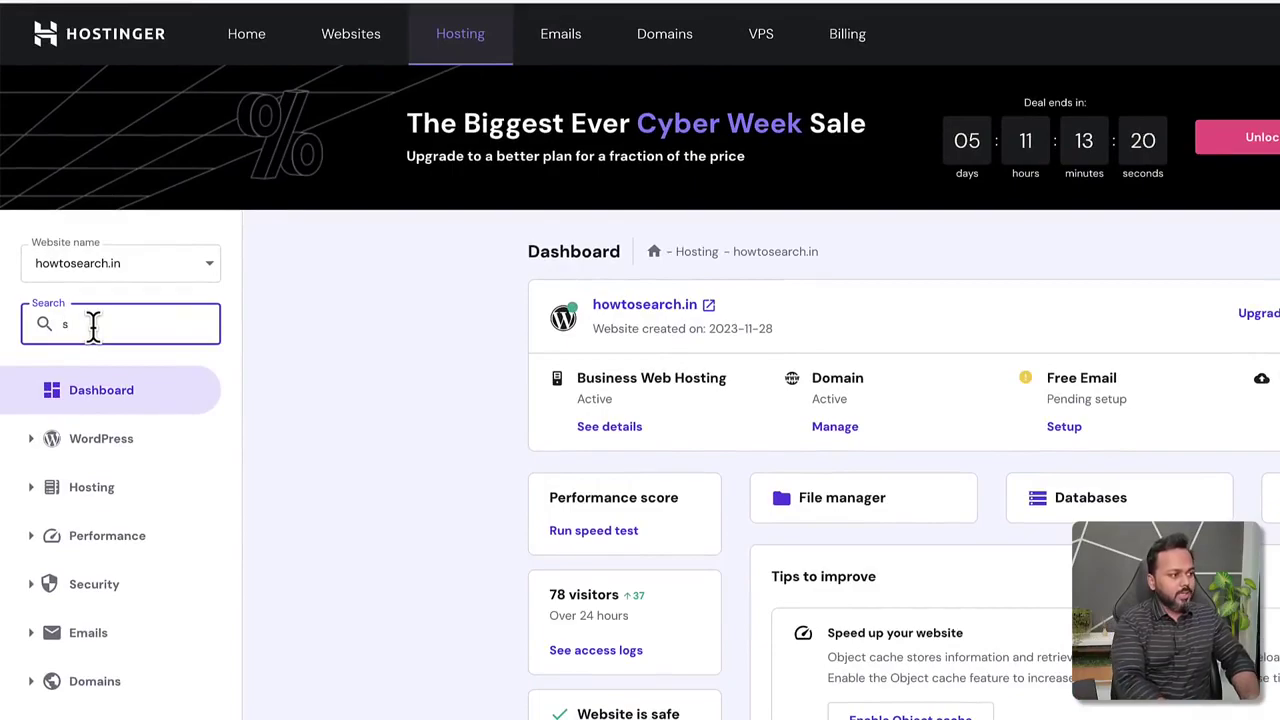
text(sl)
click(79, 487)
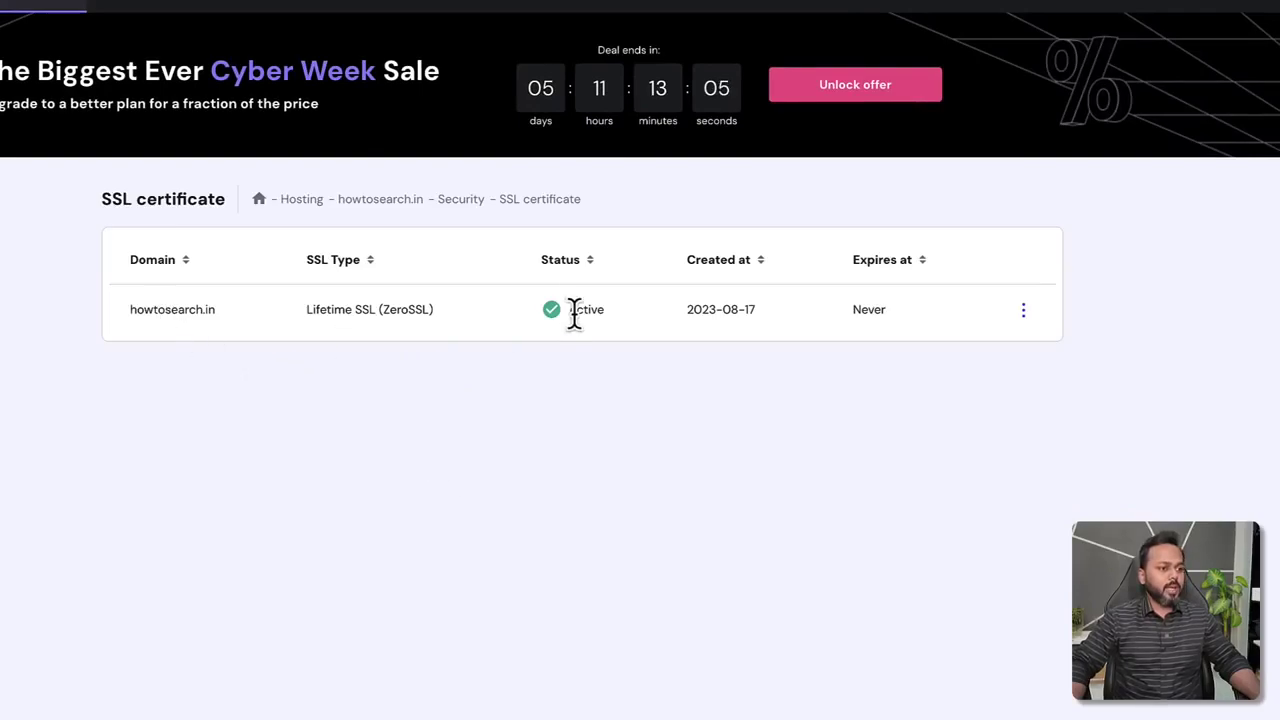
drag(569, 310, 591, 310)
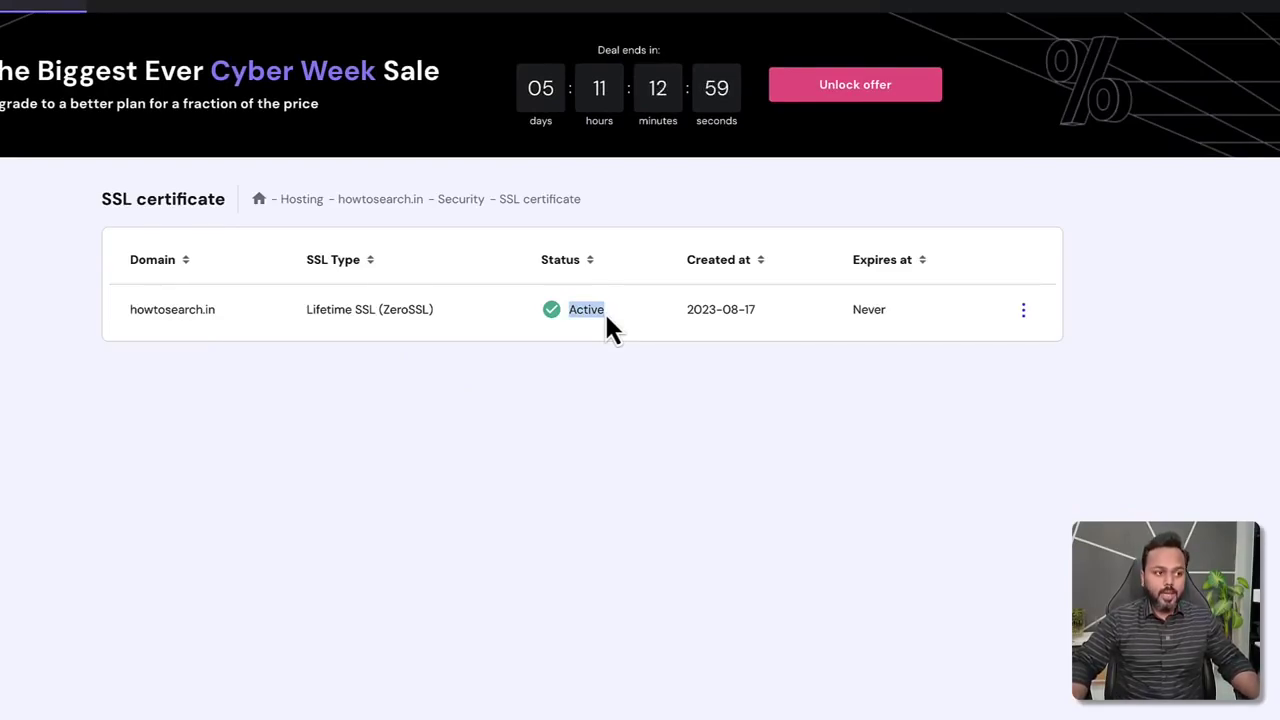
click(632, 310)
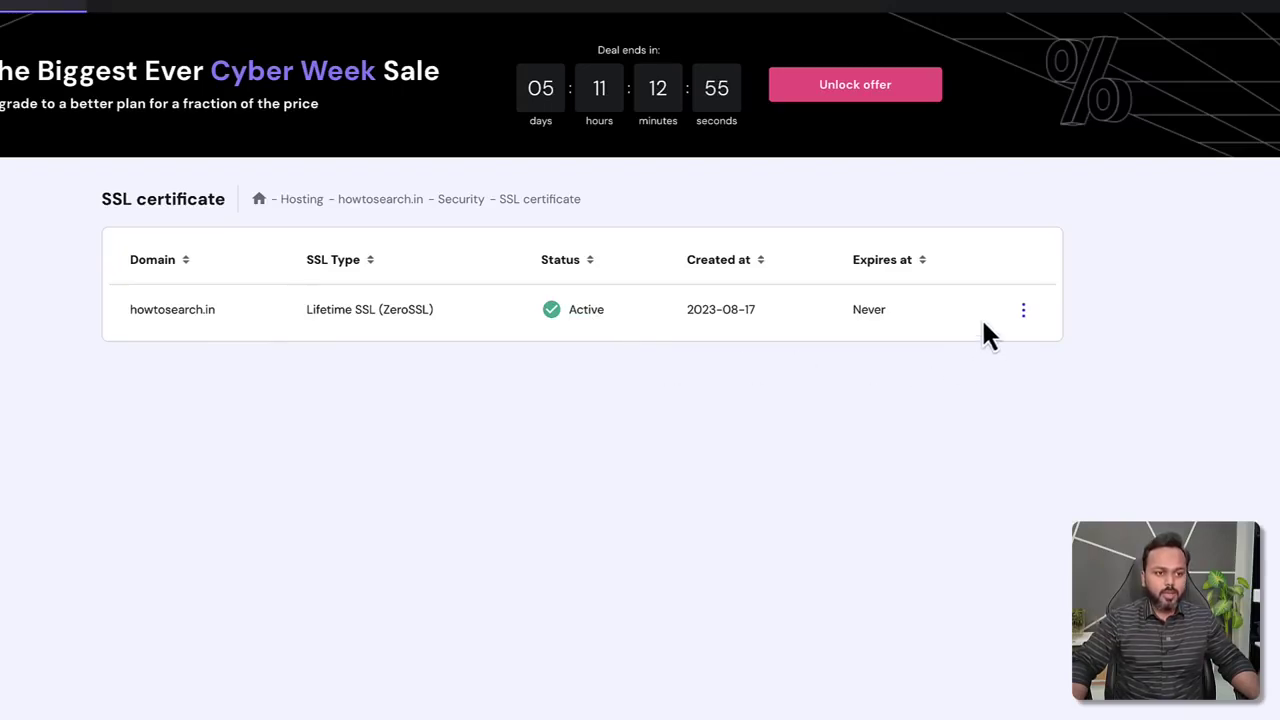
Review the certificate's actions menu, then switch to the parked-domain tab.
click(1023, 314)
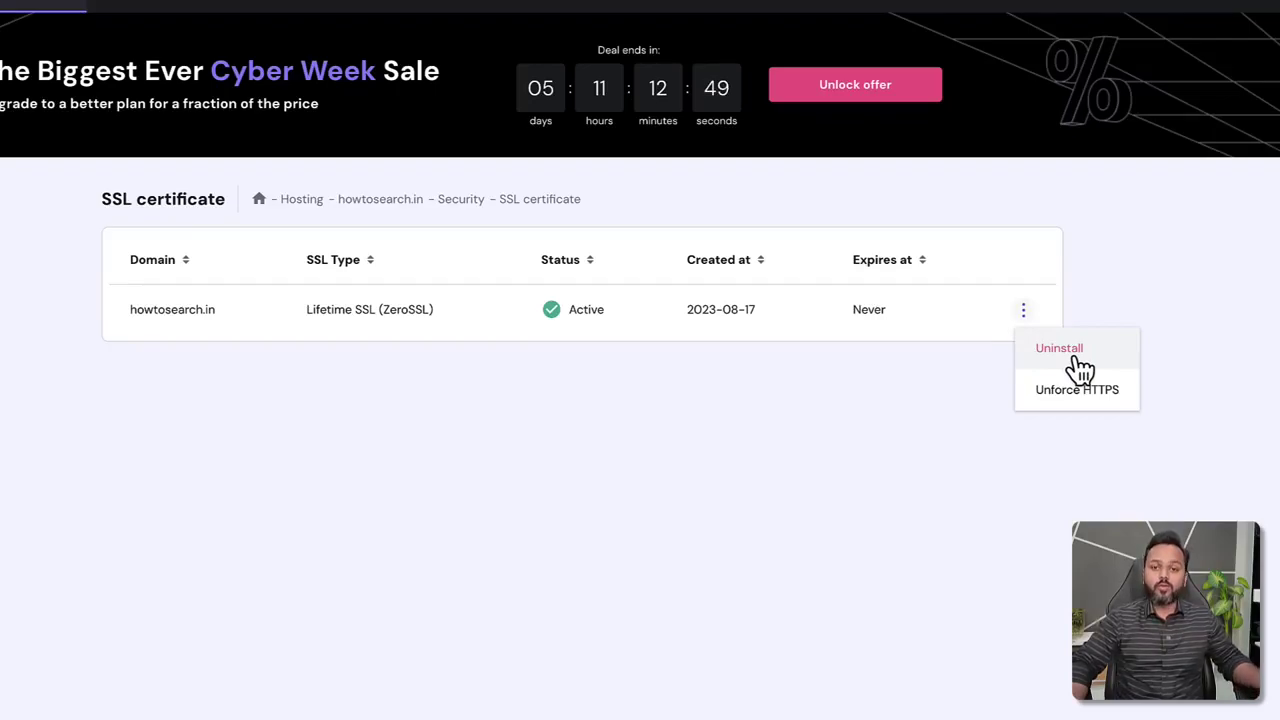
click(743, 372)
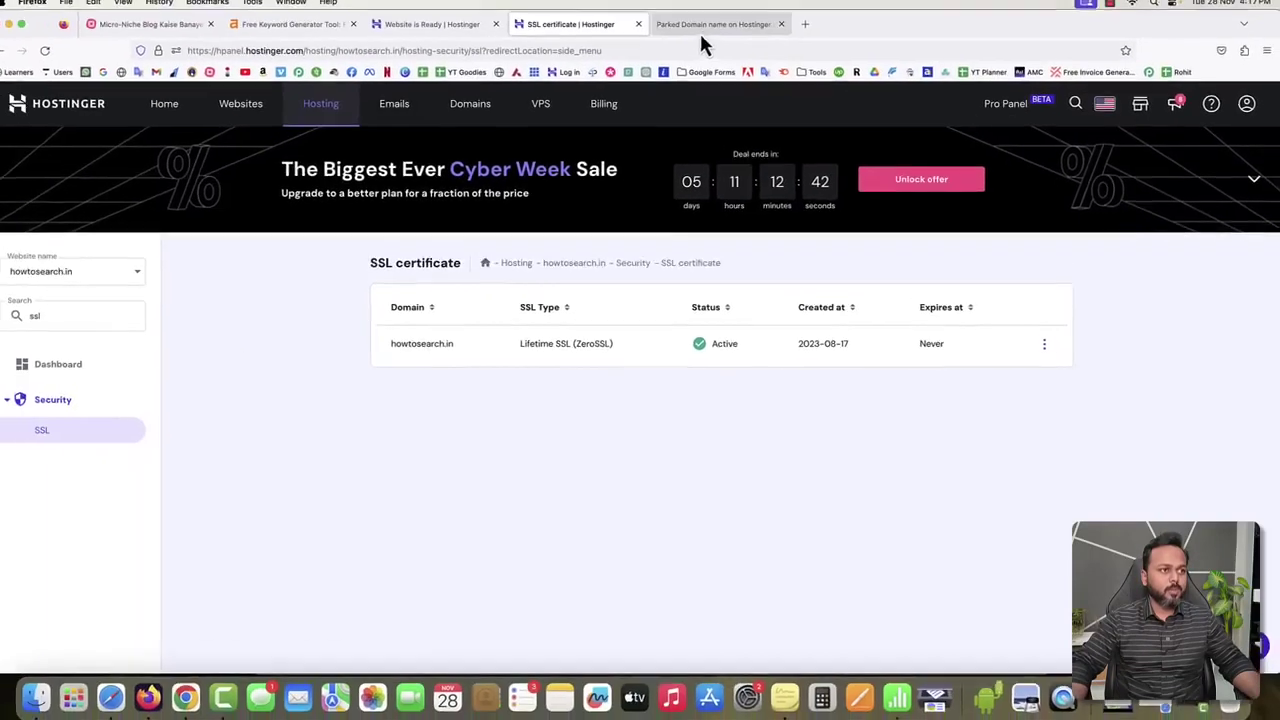
click(700, 30)
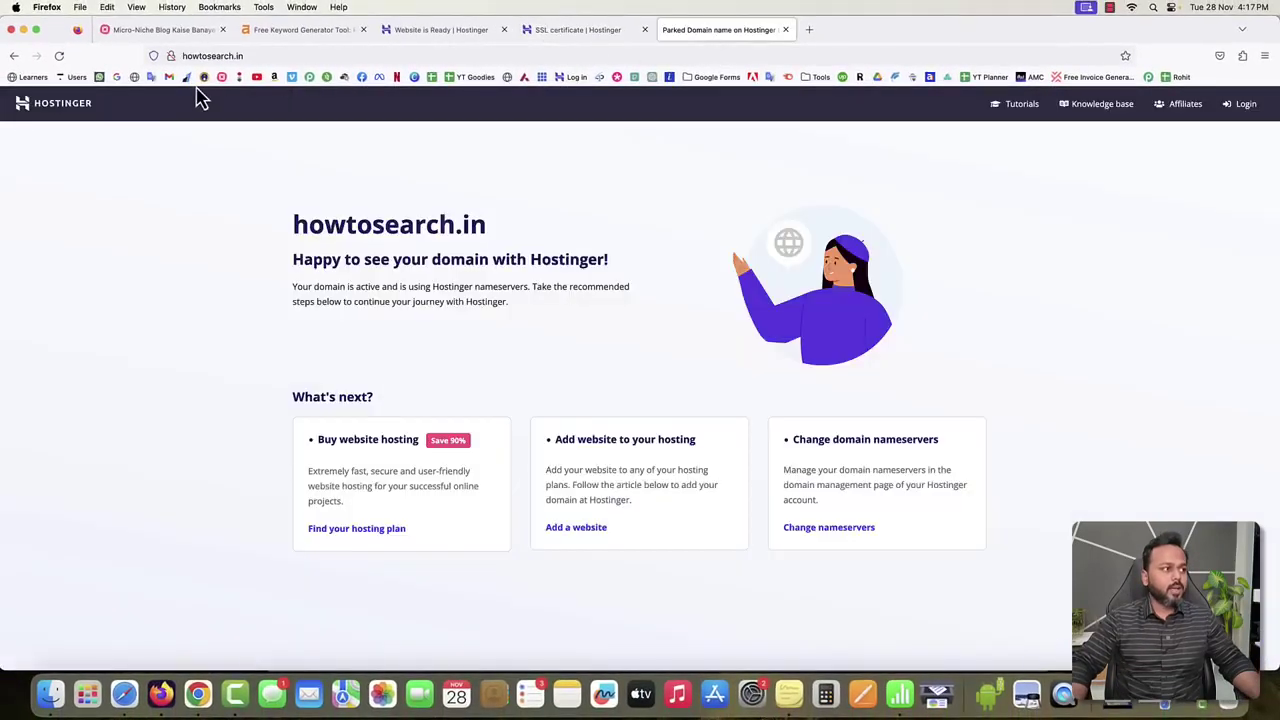
Reload howtosearch.in to show the live Mindblown WordPress blog and scroll to its footer.
click(59, 56)
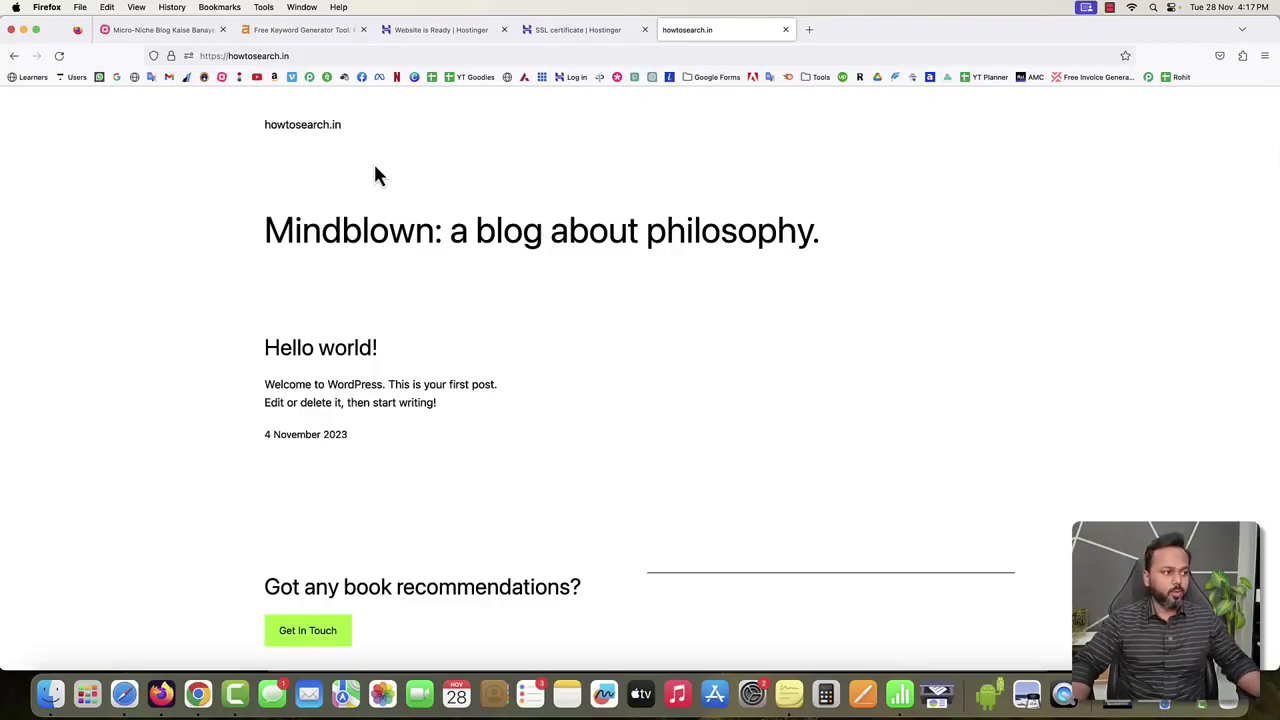
drag(264, 230, 737, 240)
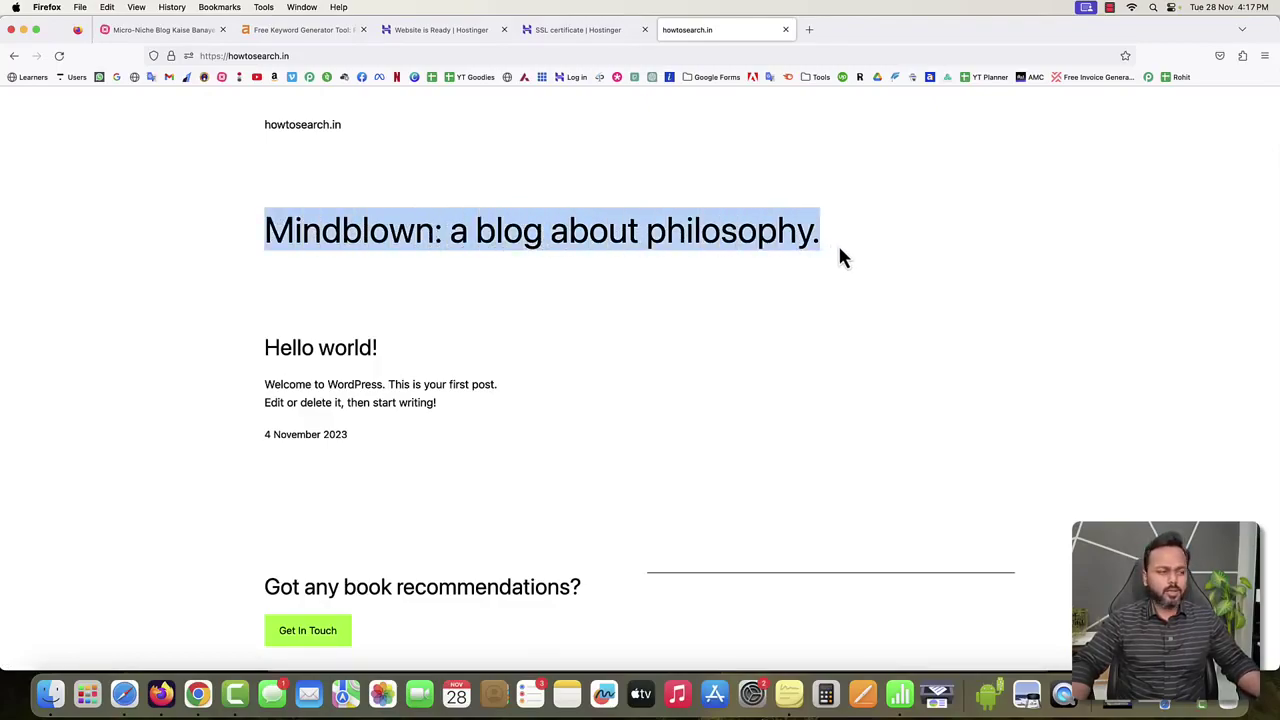
scroll(800, 258, down, 2)
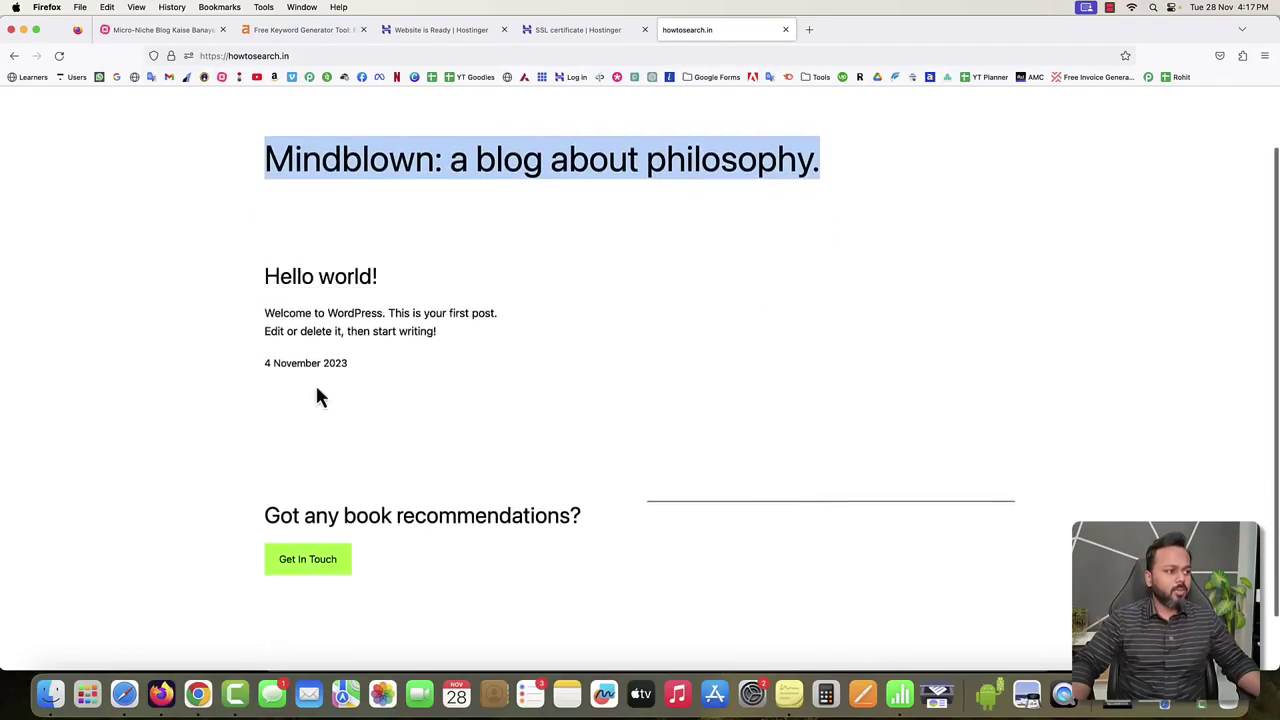
scroll(447, 477, down, 2)
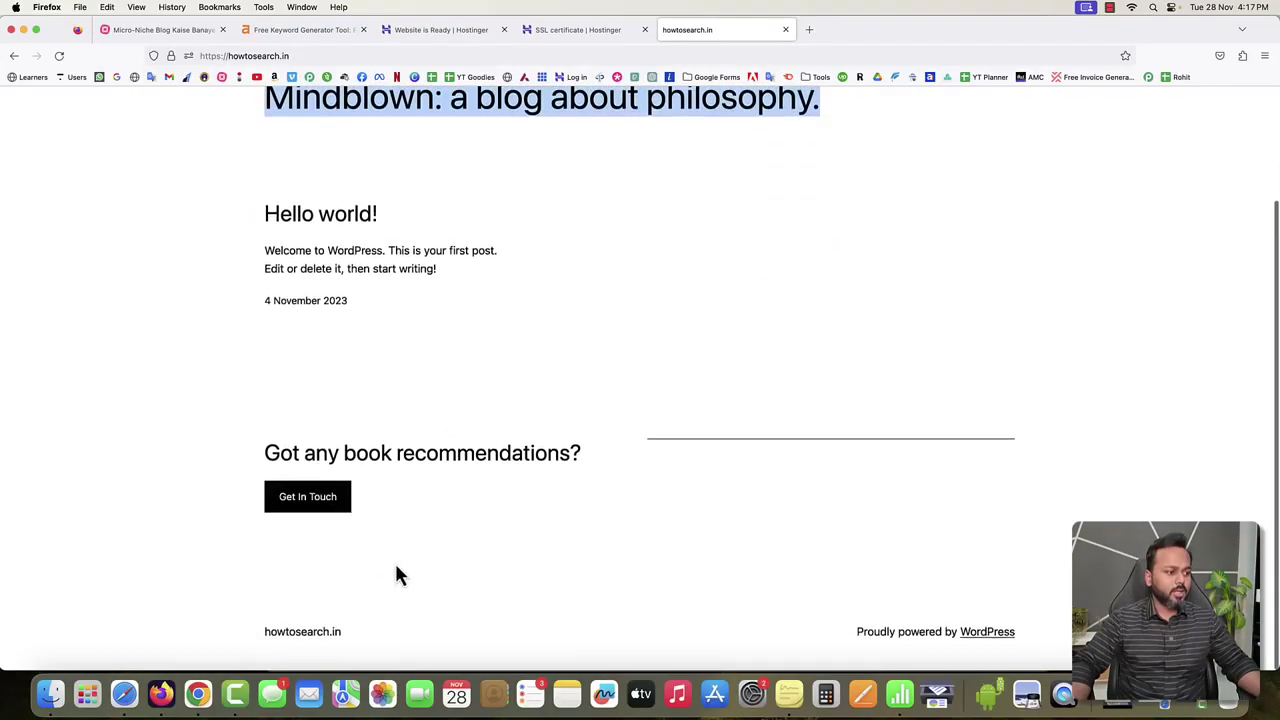
click(921, 312)
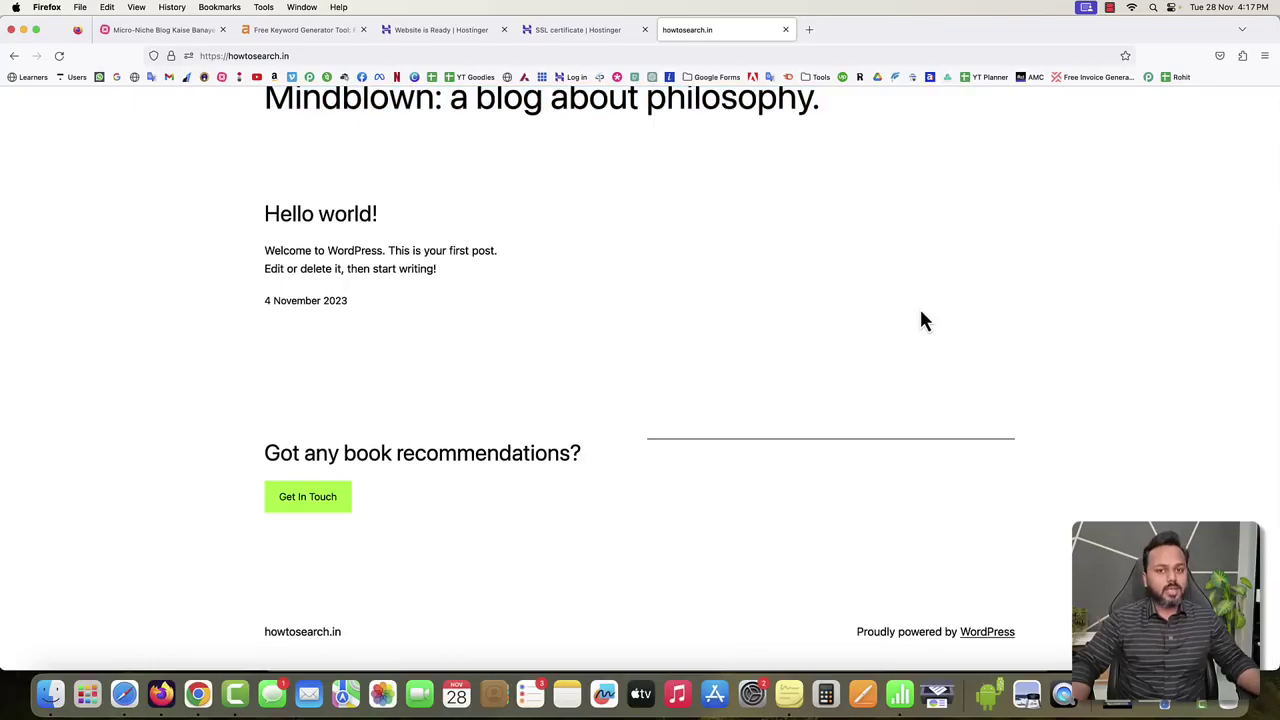
click(809, 30)
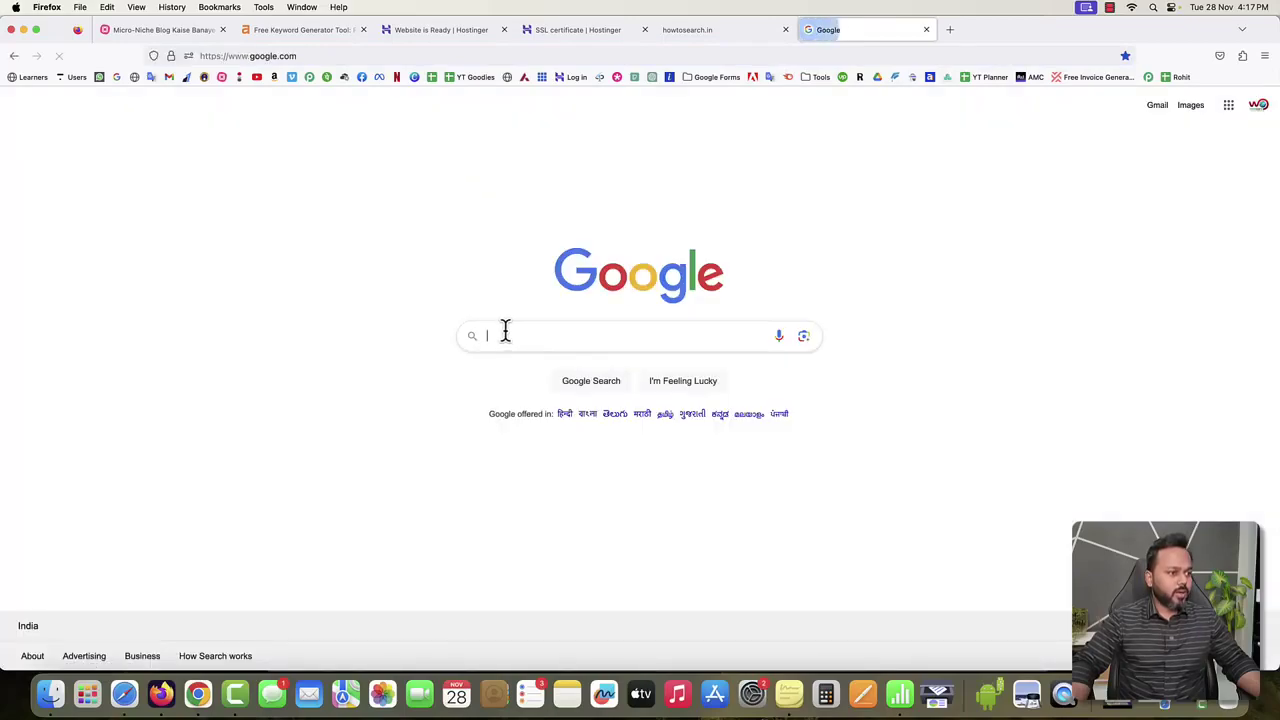
Search Google for 'best dog training blog' and open the Peach on a Leash result.
click(503, 334)
click(536, 402)
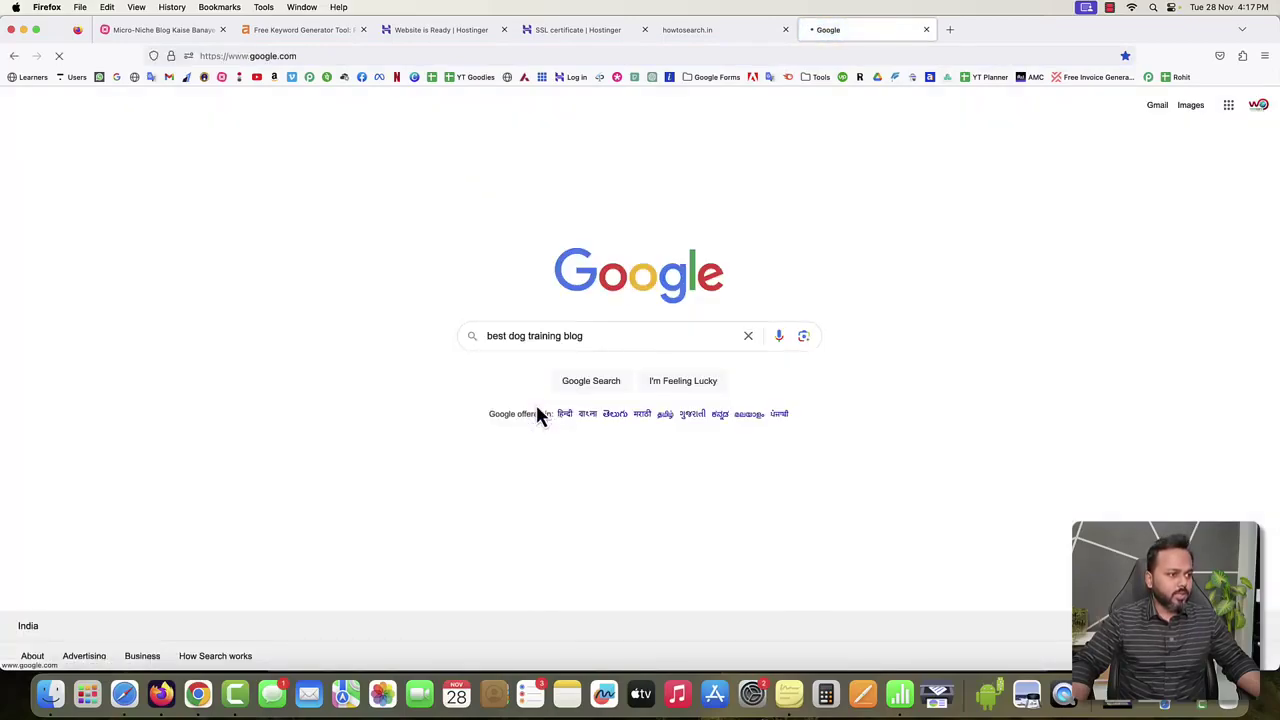
scroll(274, 329, down, 2)
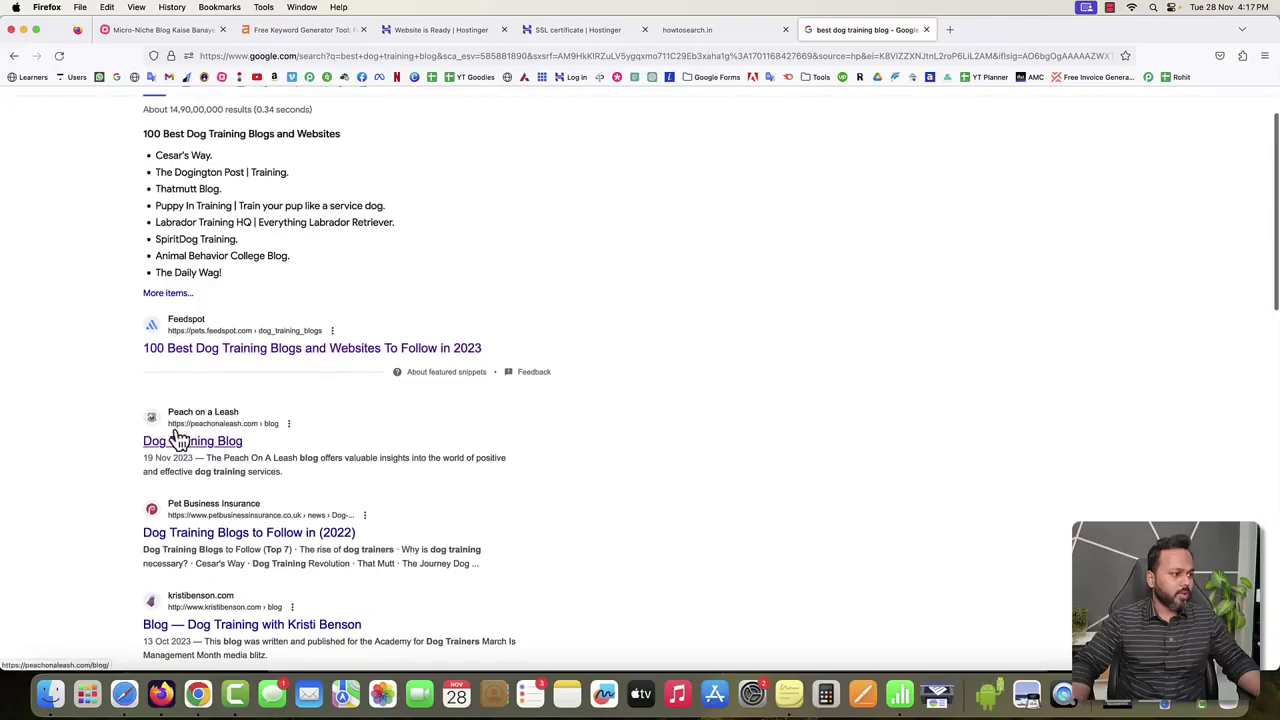
click(322, 443)
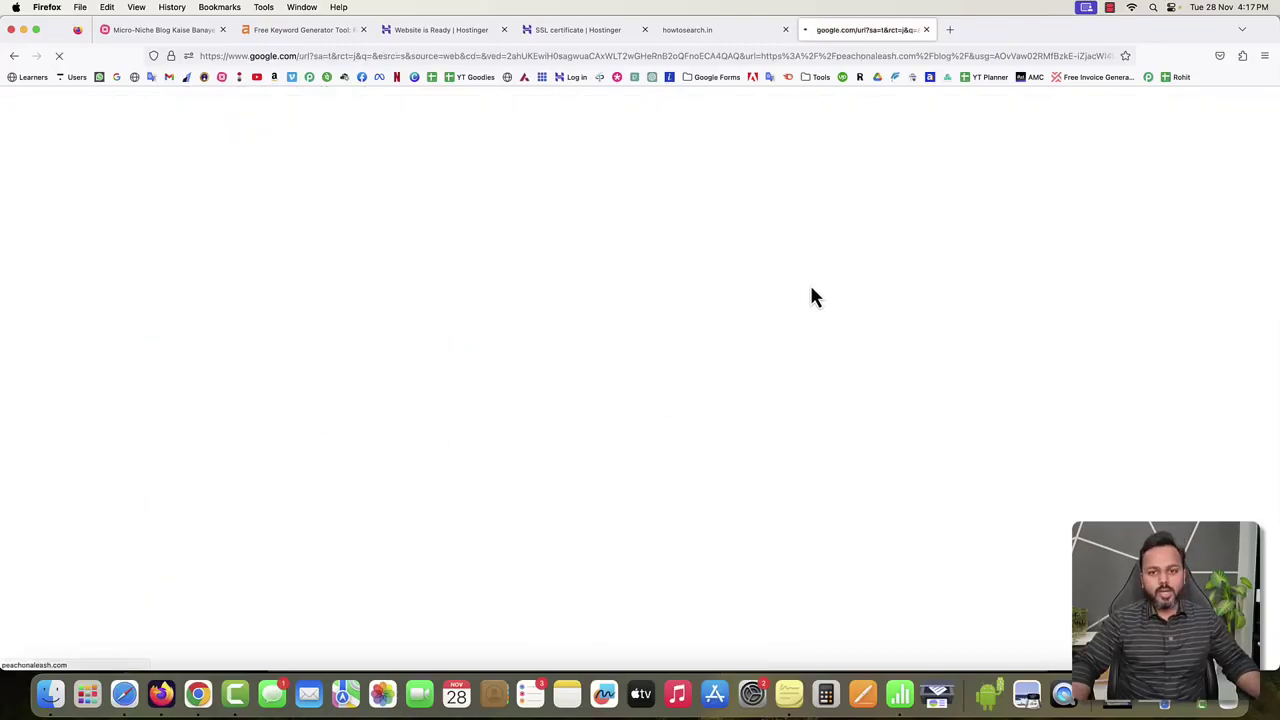
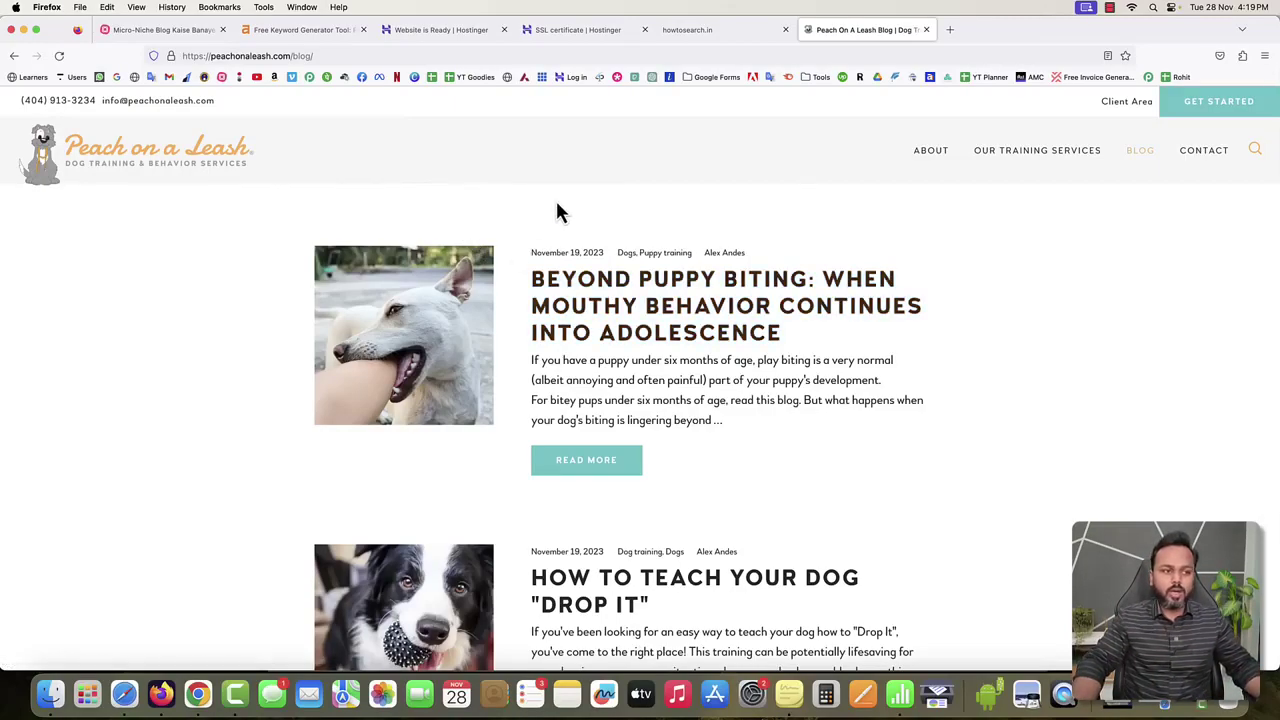
Open the Peach on a Leash homepage from its logo and scroll through it.
click(178, 183)
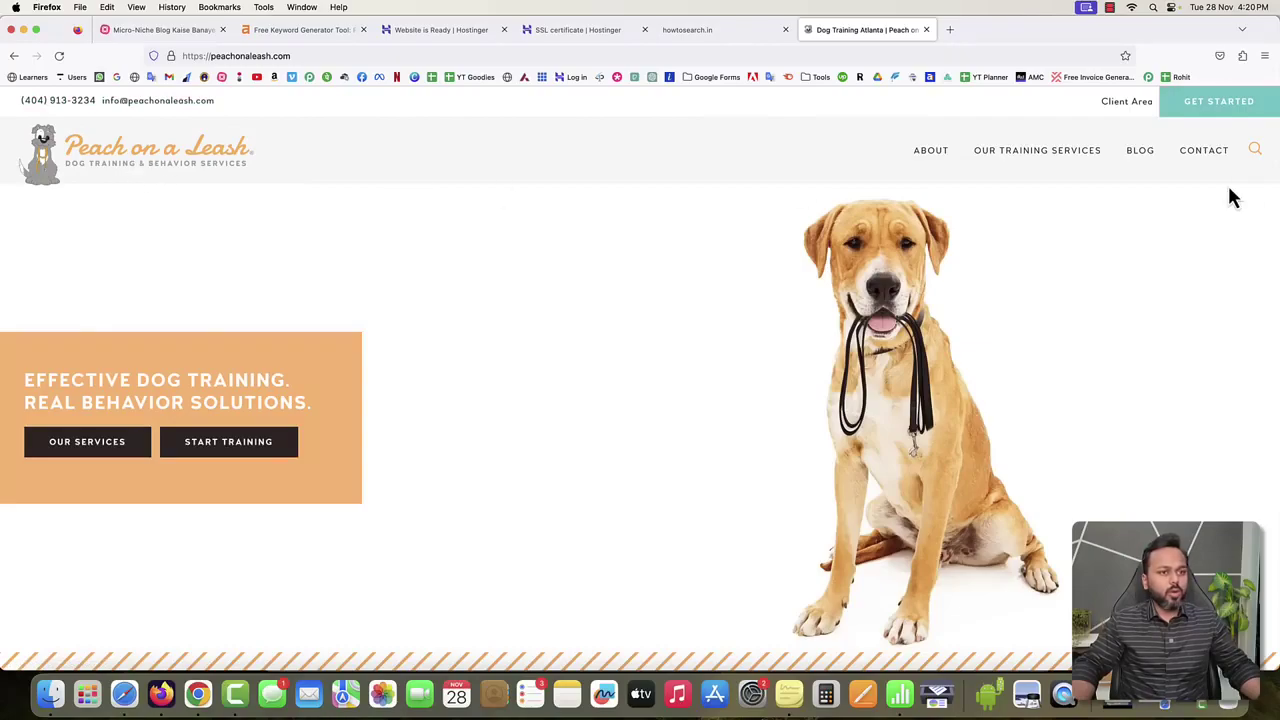
scroll(641, 344, down, 10)
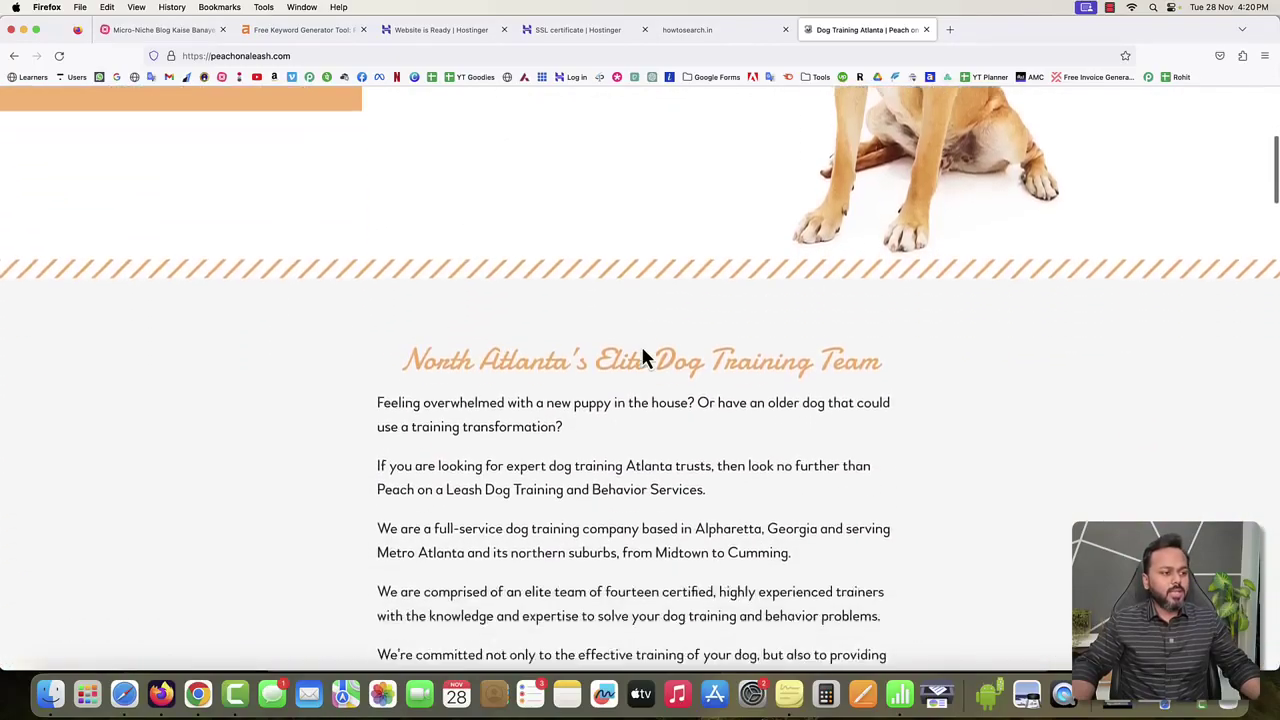
scroll(641, 344, down, 5)
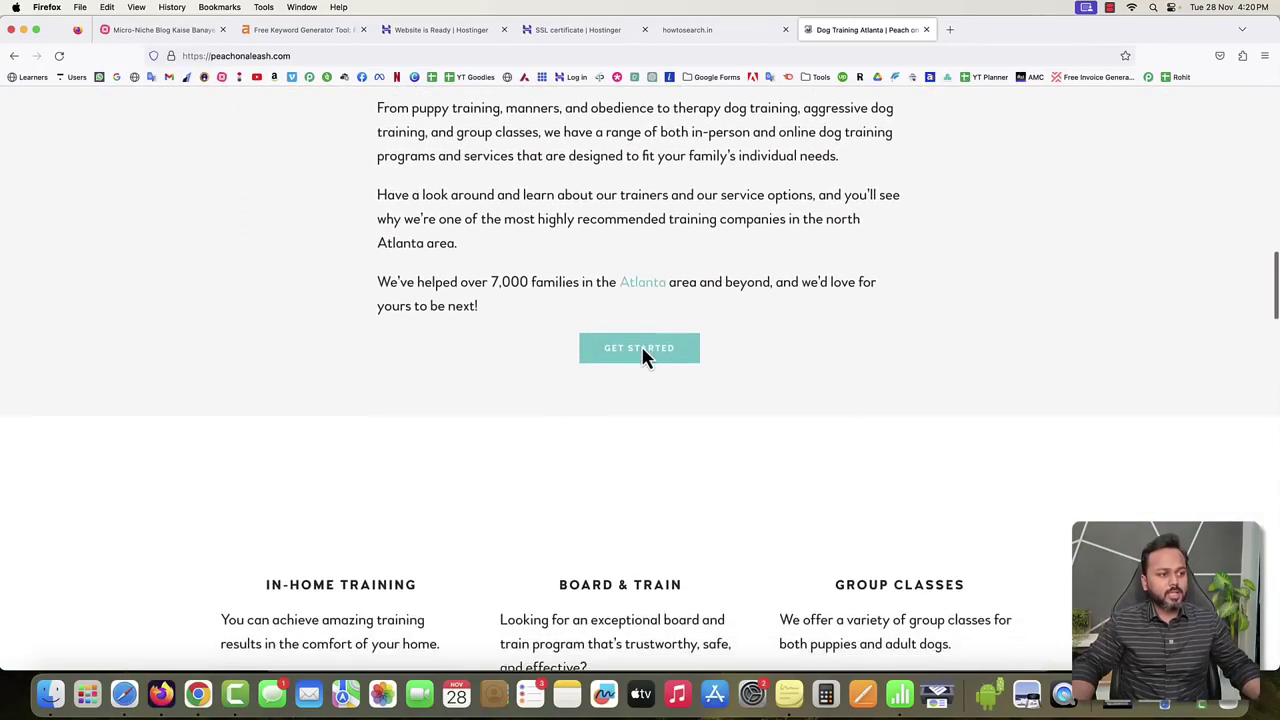
scroll(643, 357, up, 15)
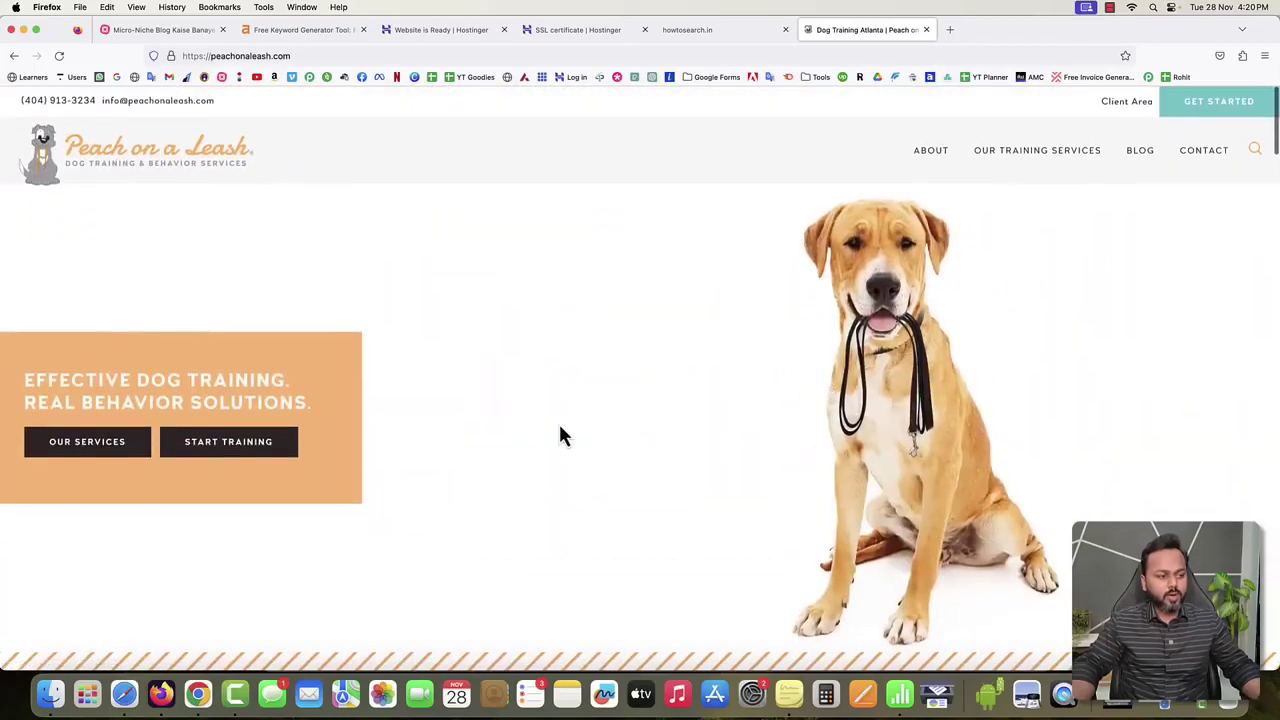
scroll(558, 421, down, 5)
Highlight the company description paragraphs, finish browsing, and go to the BLOG listing.
drag(437, 314, 651, 457)
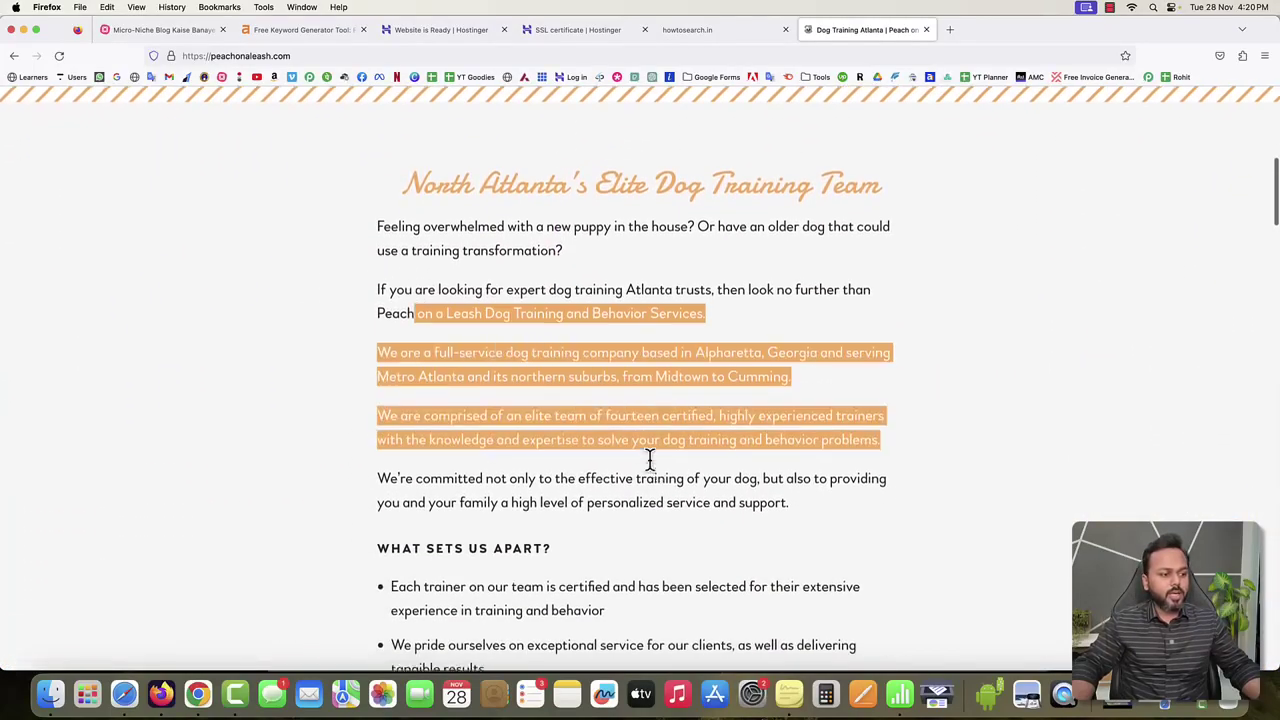
scroll(651, 465, down, 15)
scroll(649, 470, up, 10)
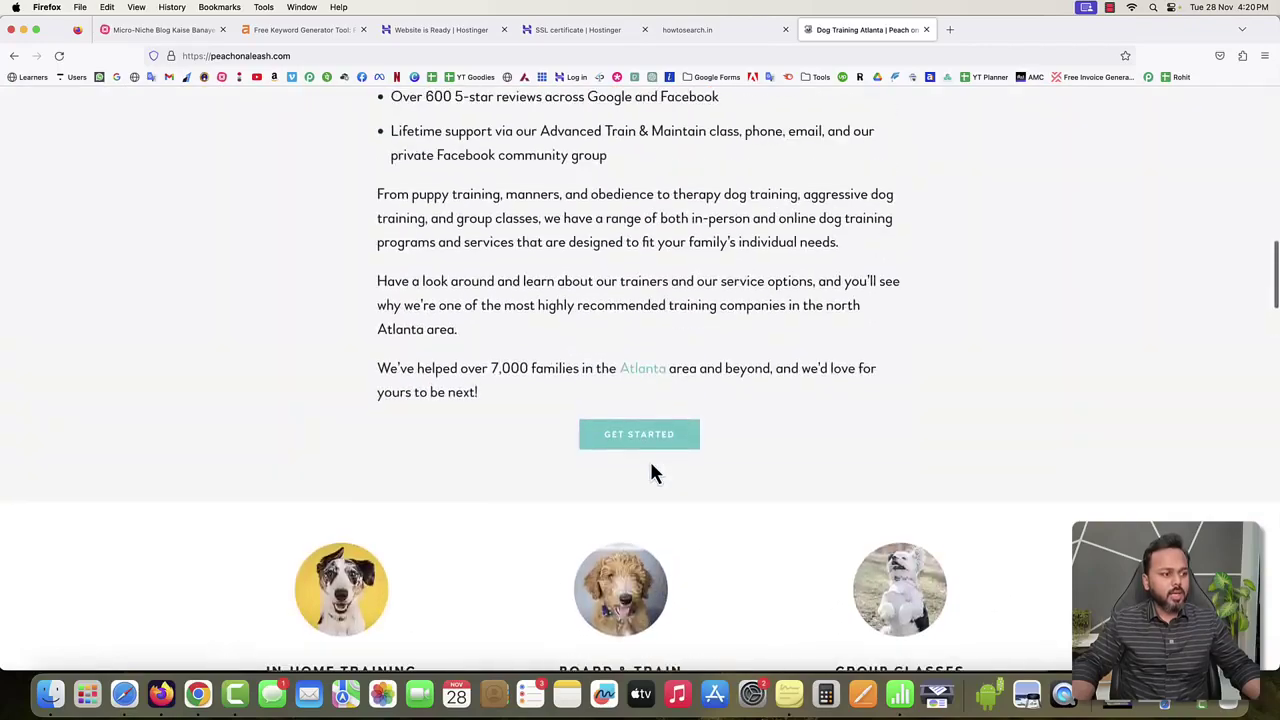
scroll(651, 470, down, 4)
scroll(651, 470, down, 1)
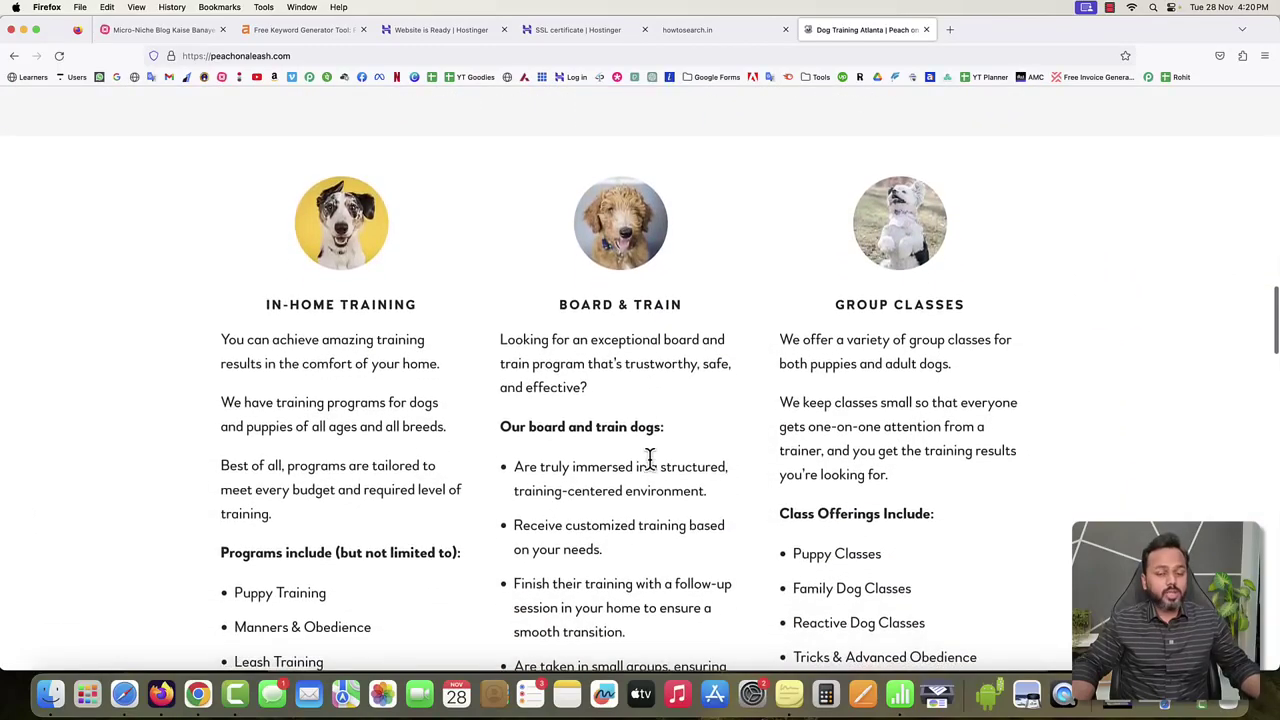
scroll(649, 459, down, 15)
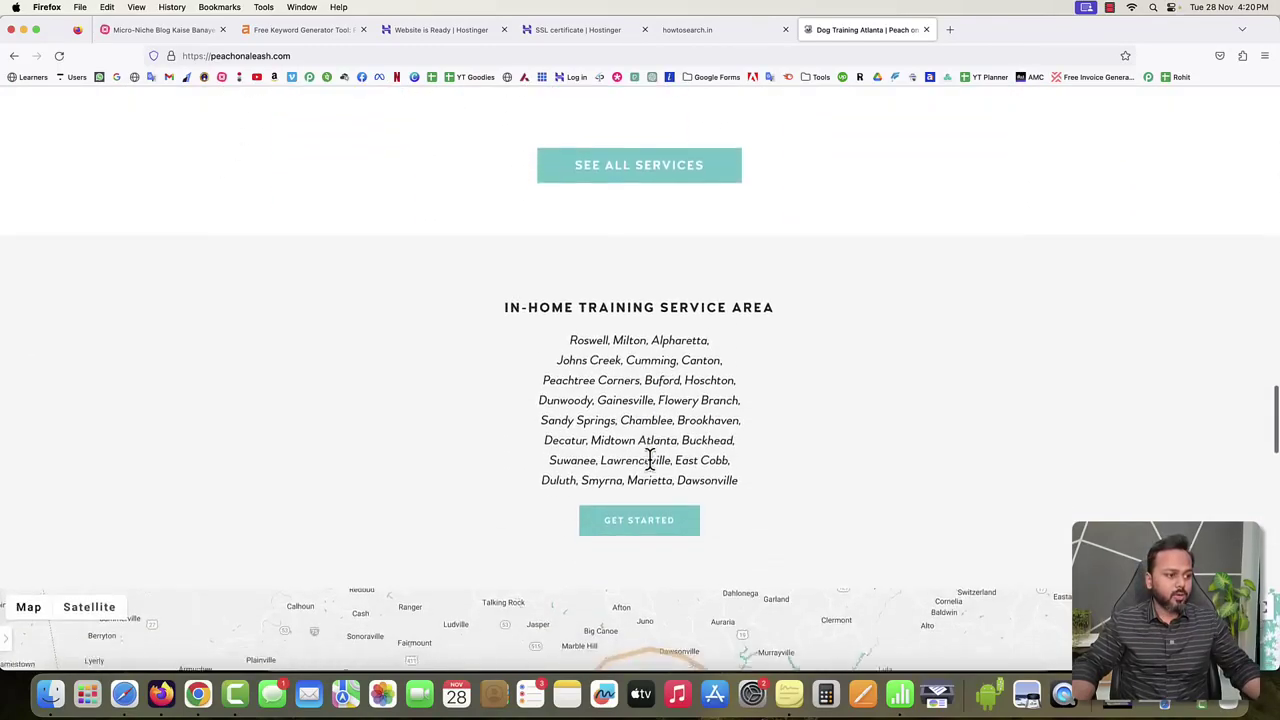
scroll(649, 458, up, 20)
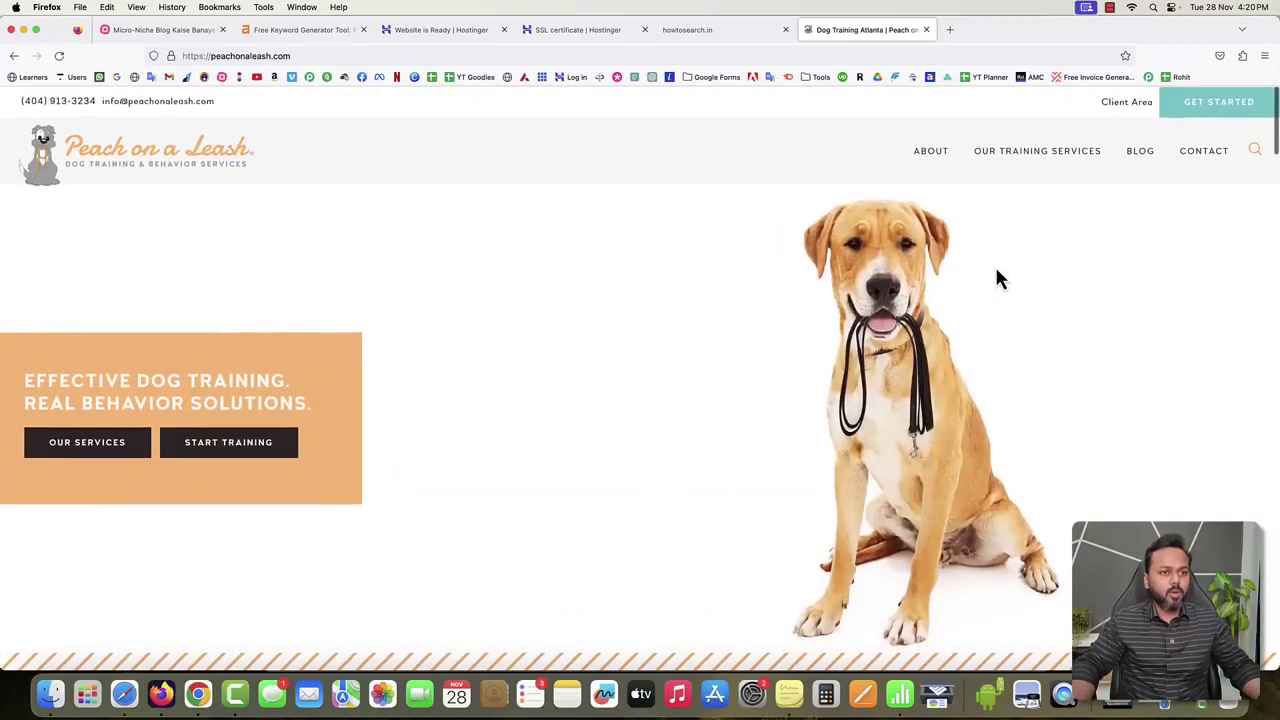
click(1141, 151)
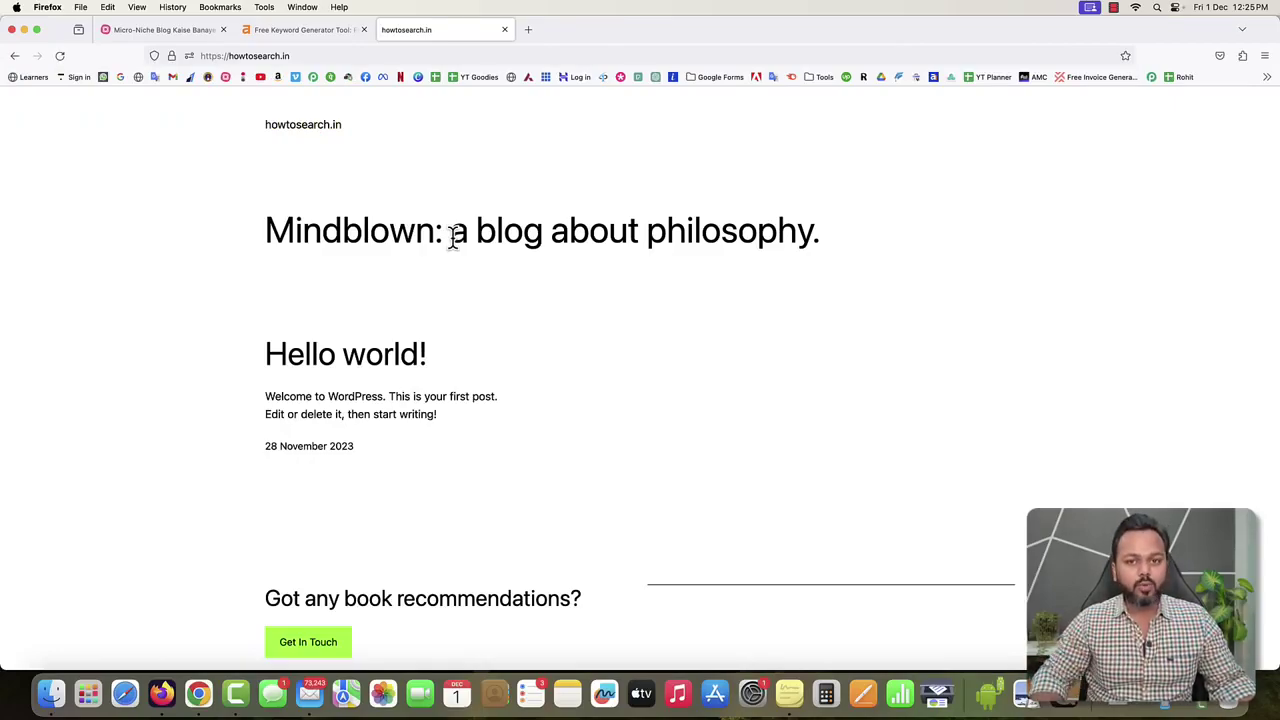
Log in at howtosearch.in/wp-admin/, then switch to the Micro-Niche Blog mind map tab.
click(316, 58)
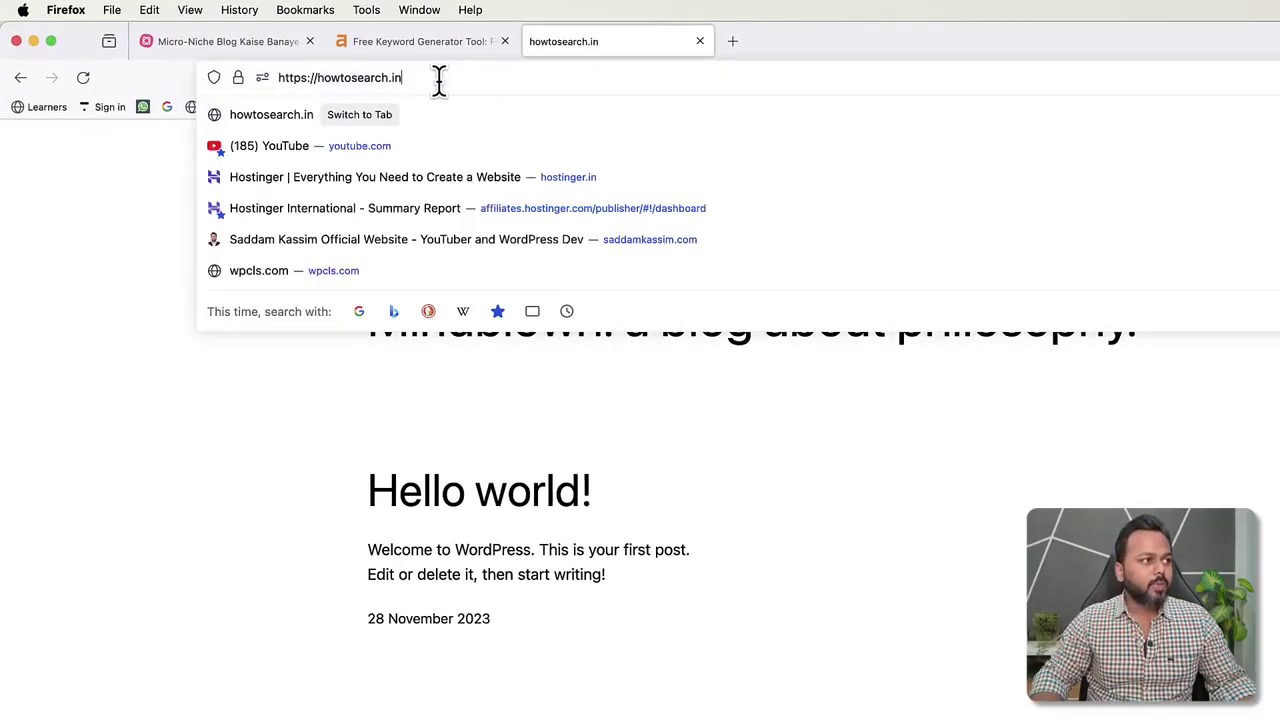
text(/)
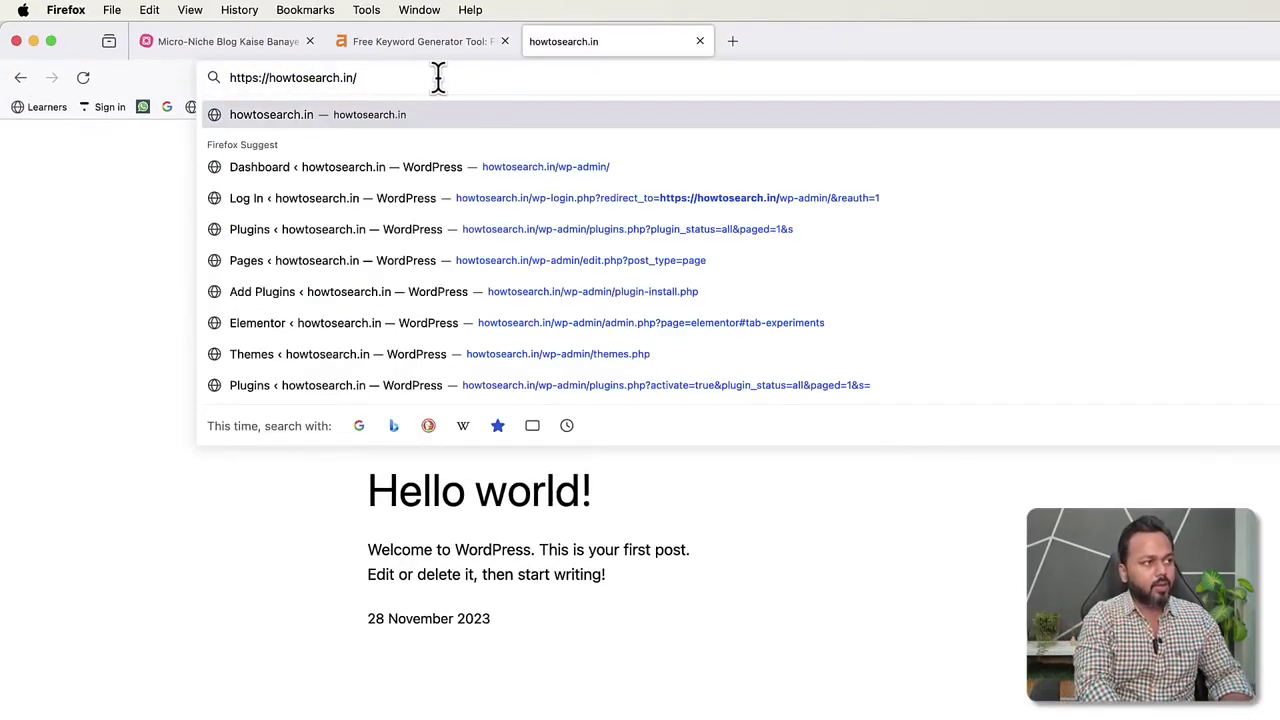
text(wp)
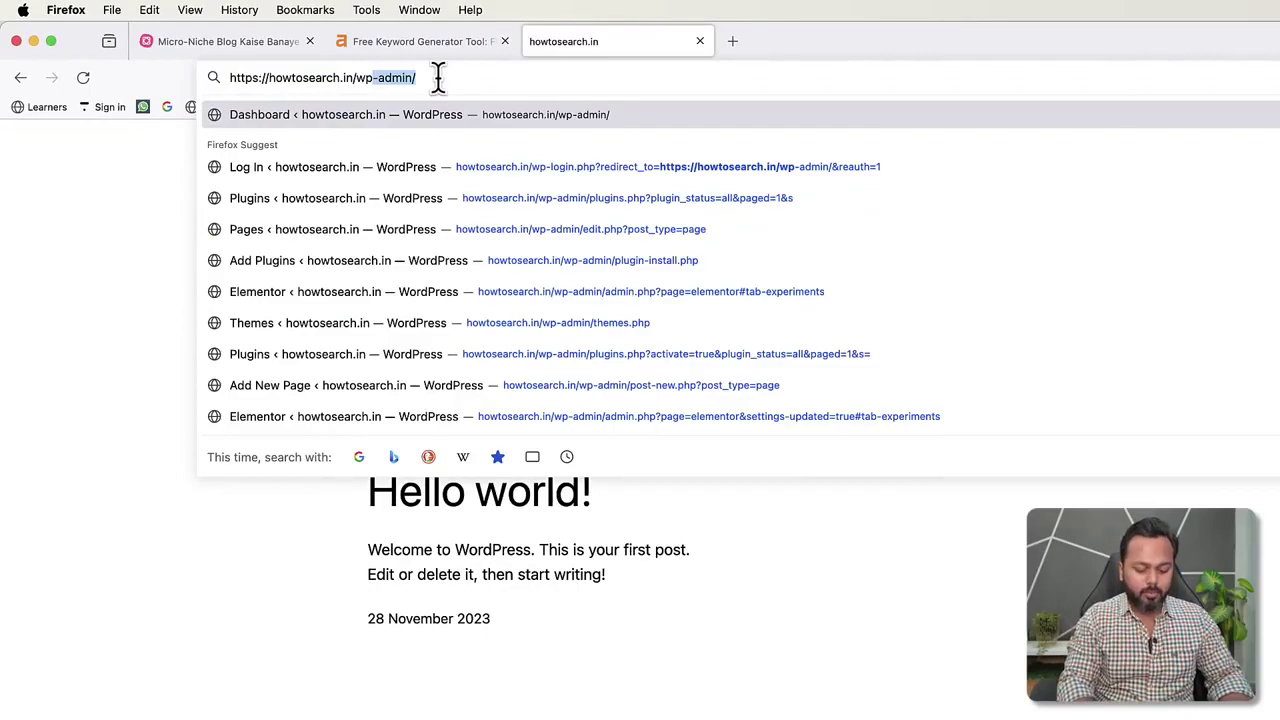
text(-admin/)
key(Return)
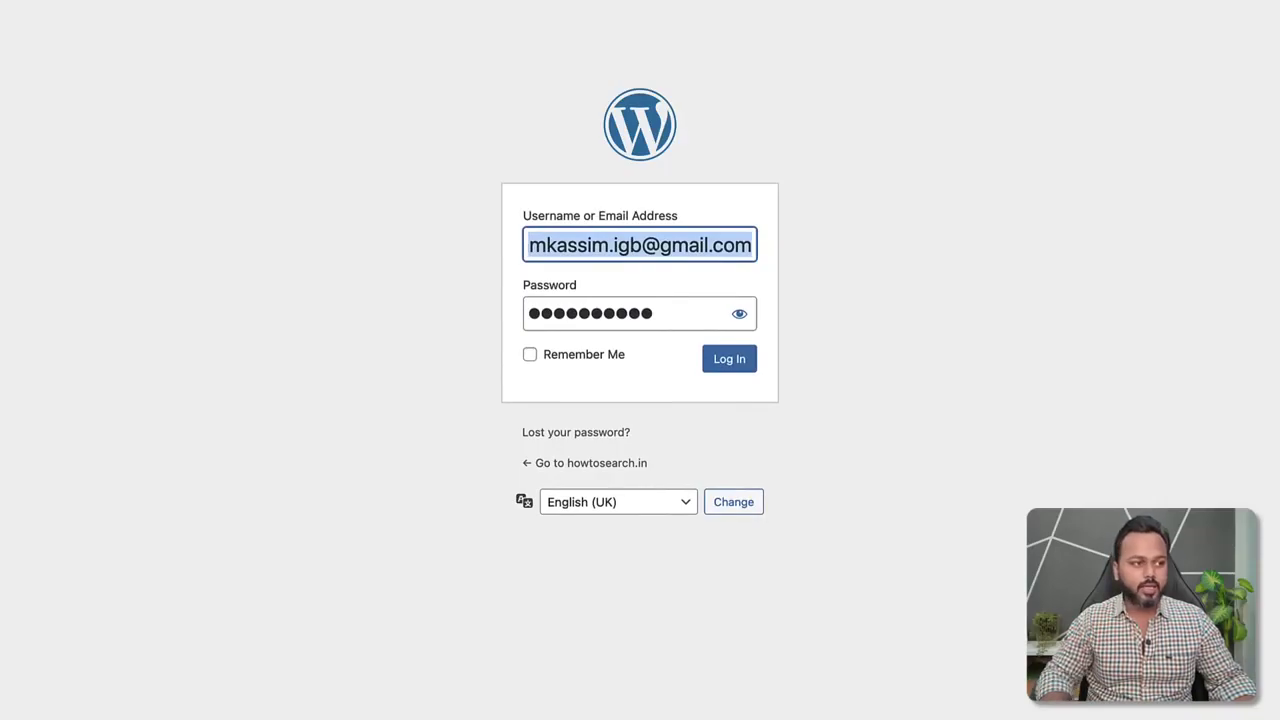
click(736, 366)
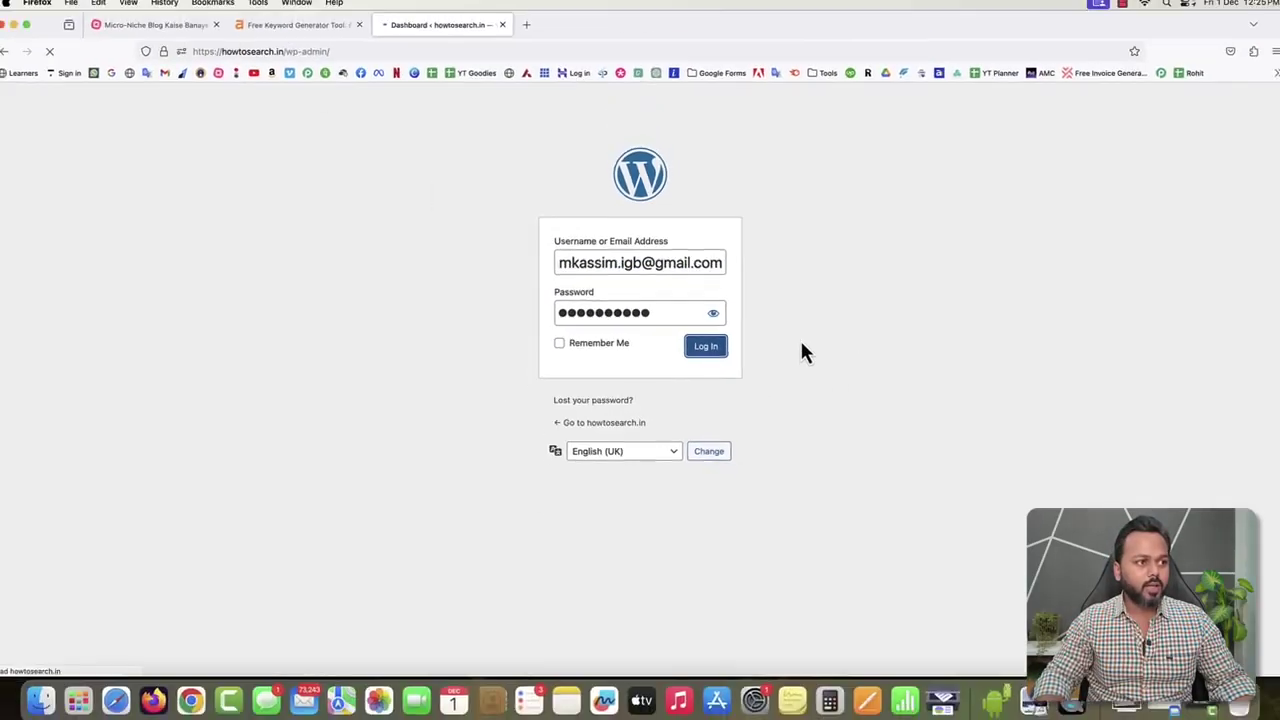
click(145, 25)
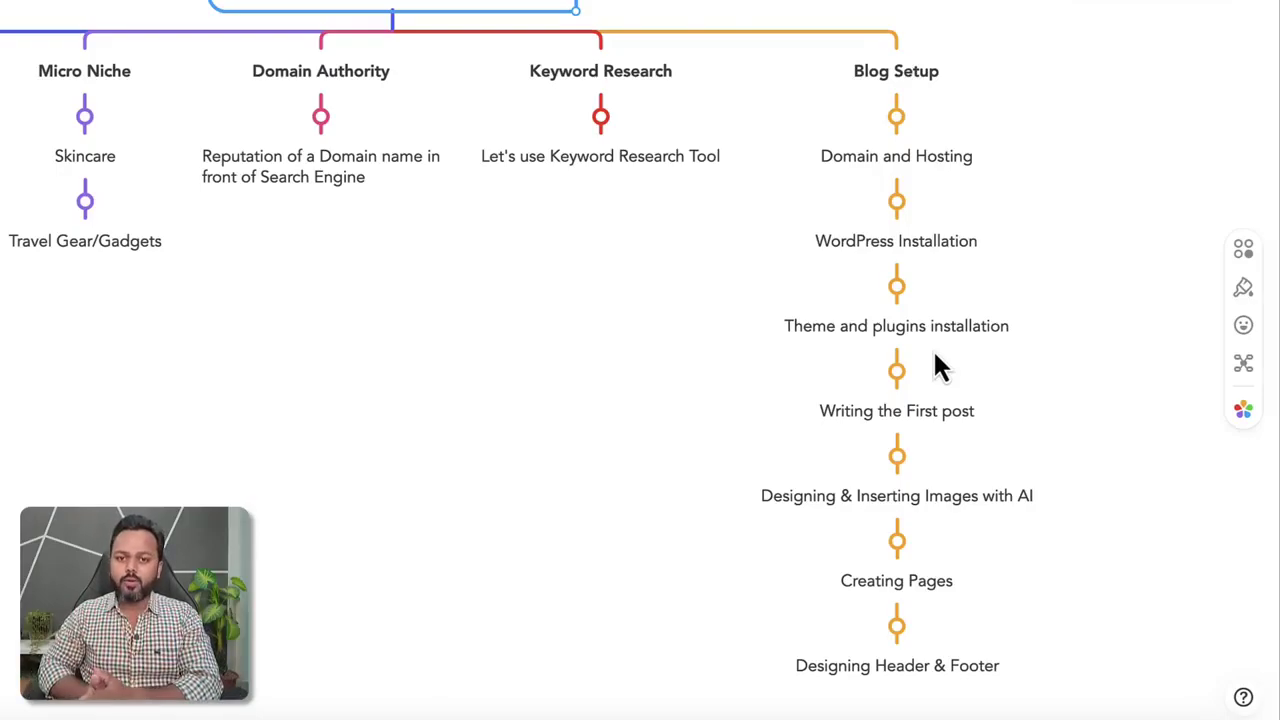
Switch back to the tab showing the howtosearch.in WordPress Dashboard.
click(455, 30)
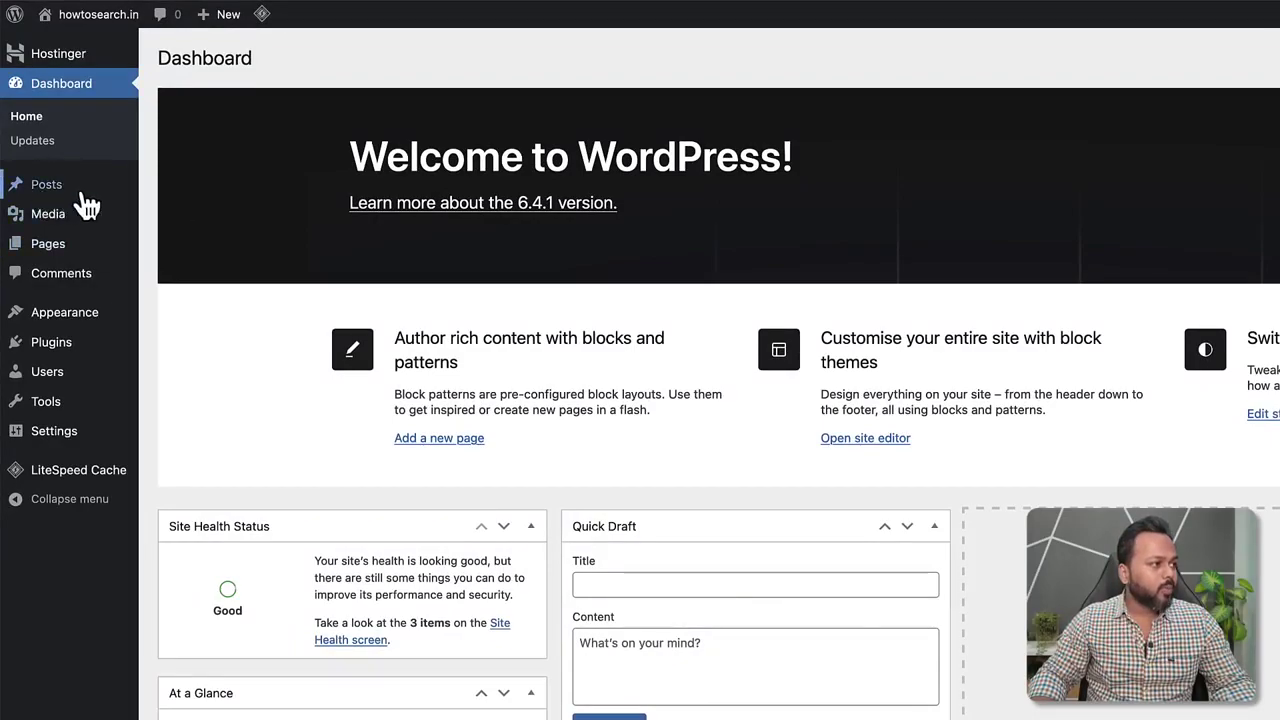
Activate the Twenty Twenty-Four theme under Appearance > Themes.
mouse_move(52, 200)
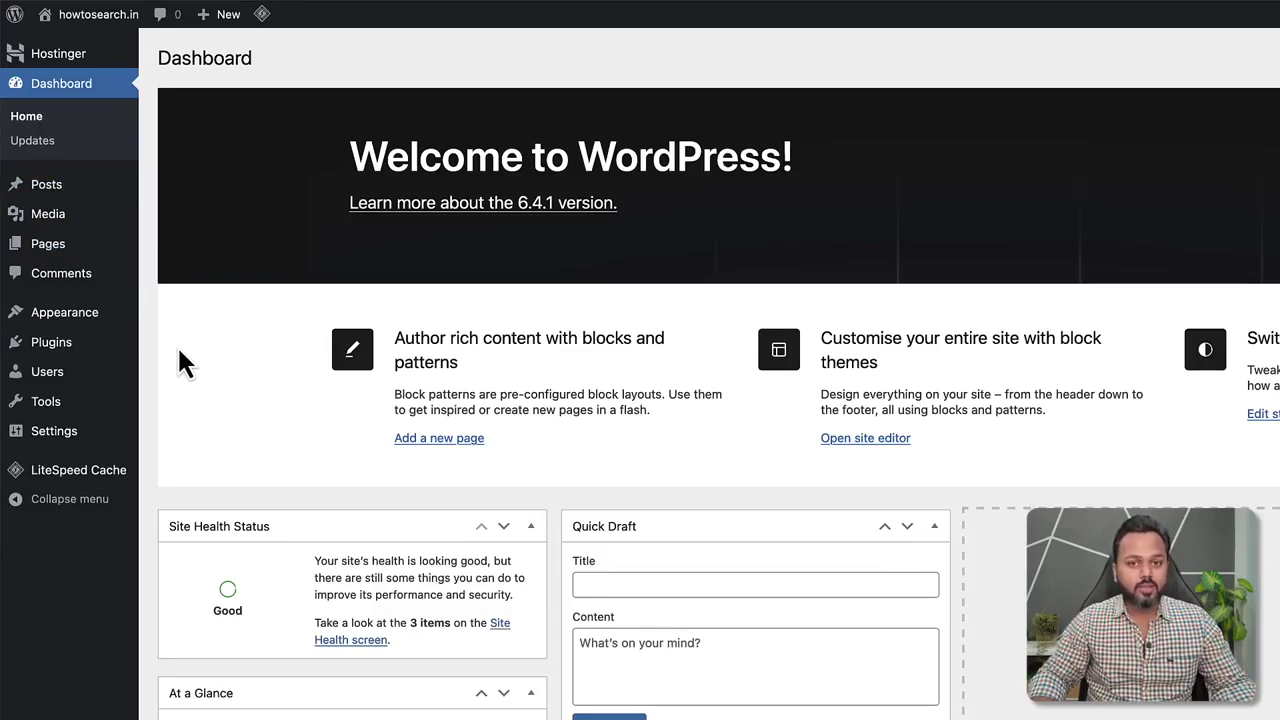
mouse_move(25, 316)
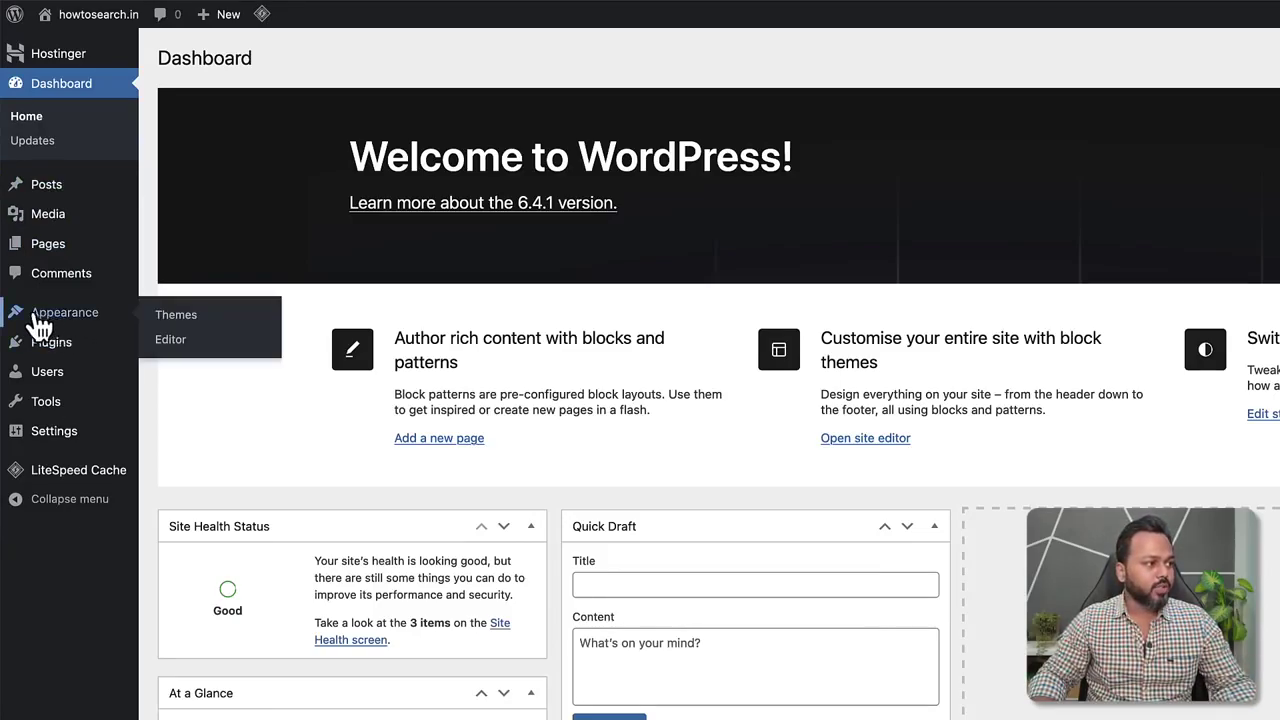
click(178, 318)
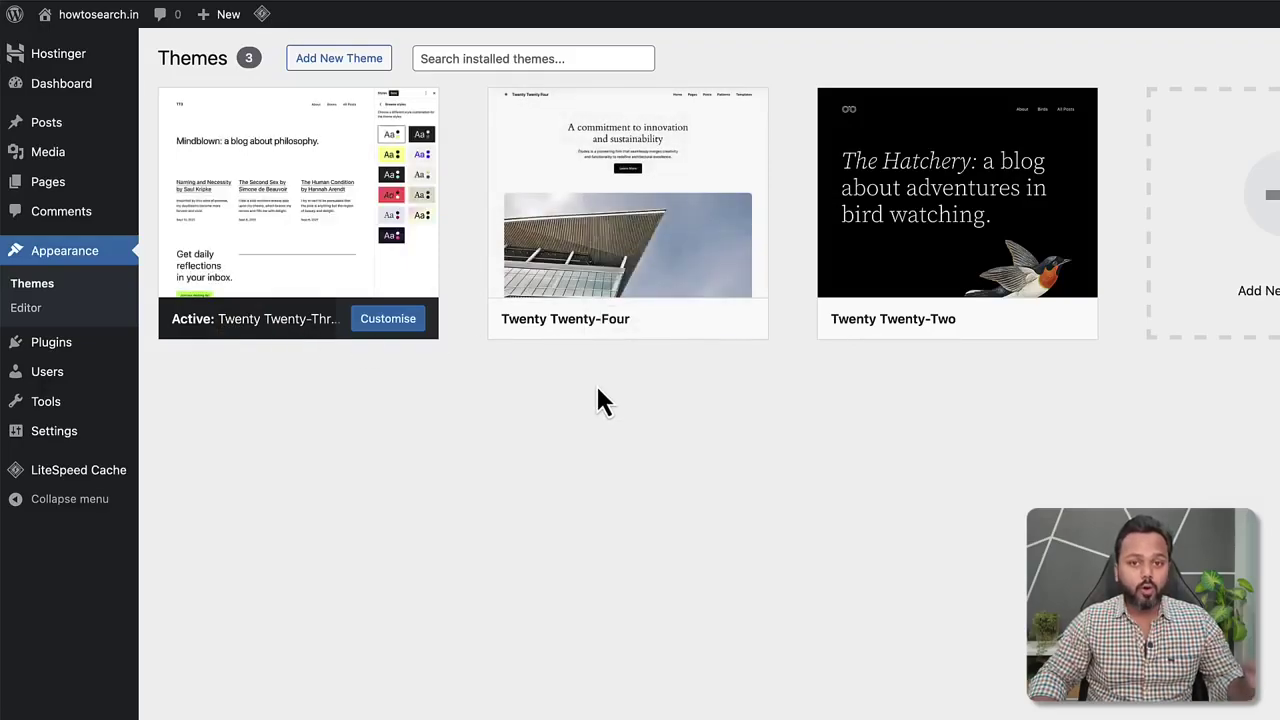
mouse_move(594, 263)
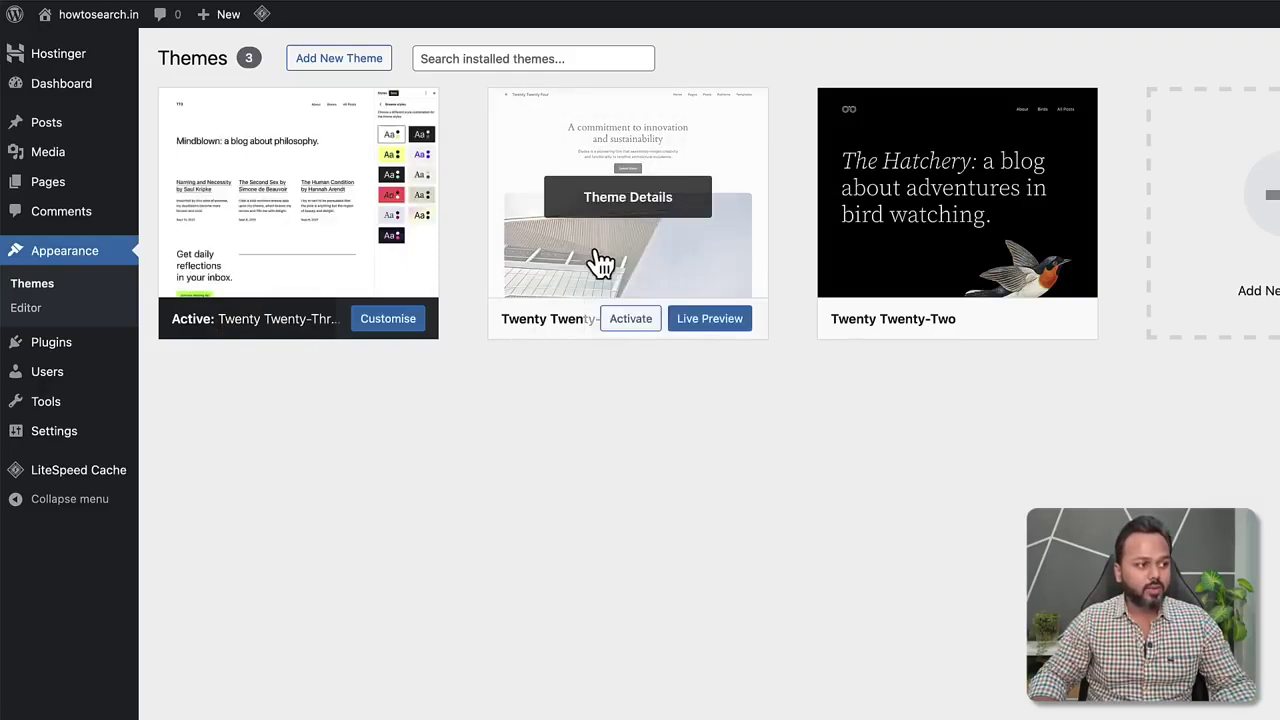
click(632, 320)
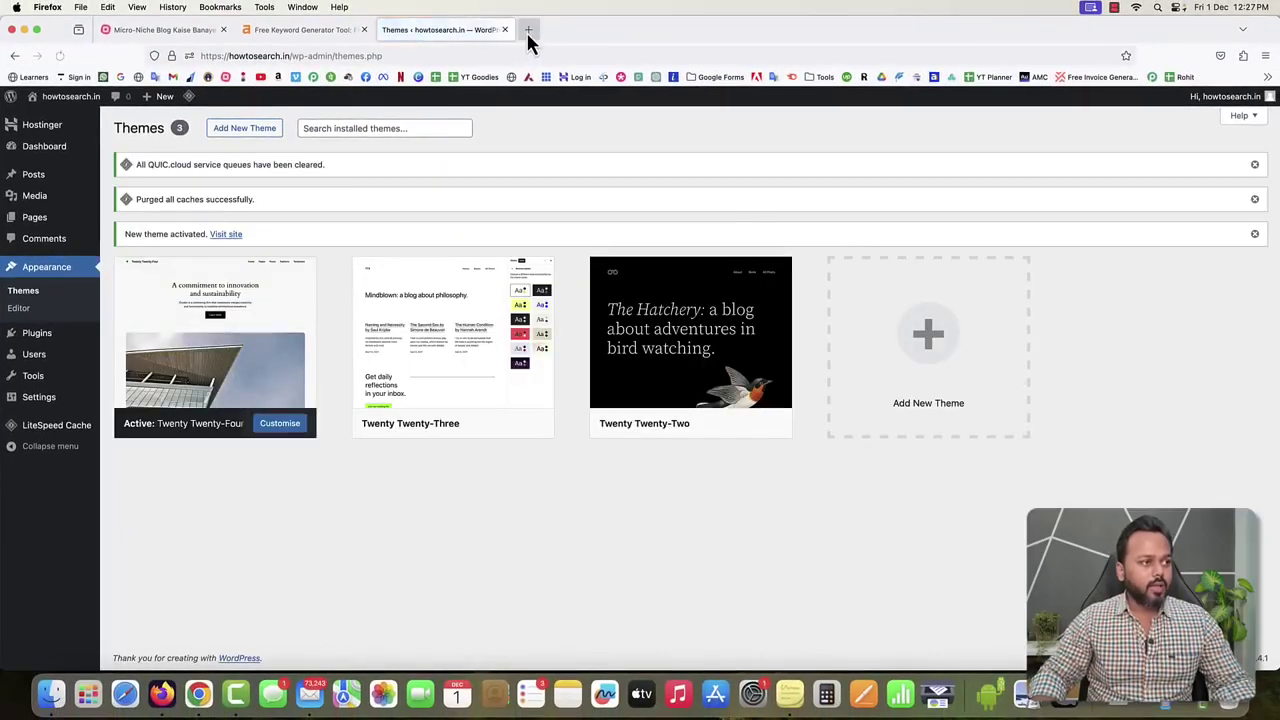
Load howtosearch.in in a new tab to preview the new theme, then return to Themes.
click(528, 30)
text(howtosearch.in/)
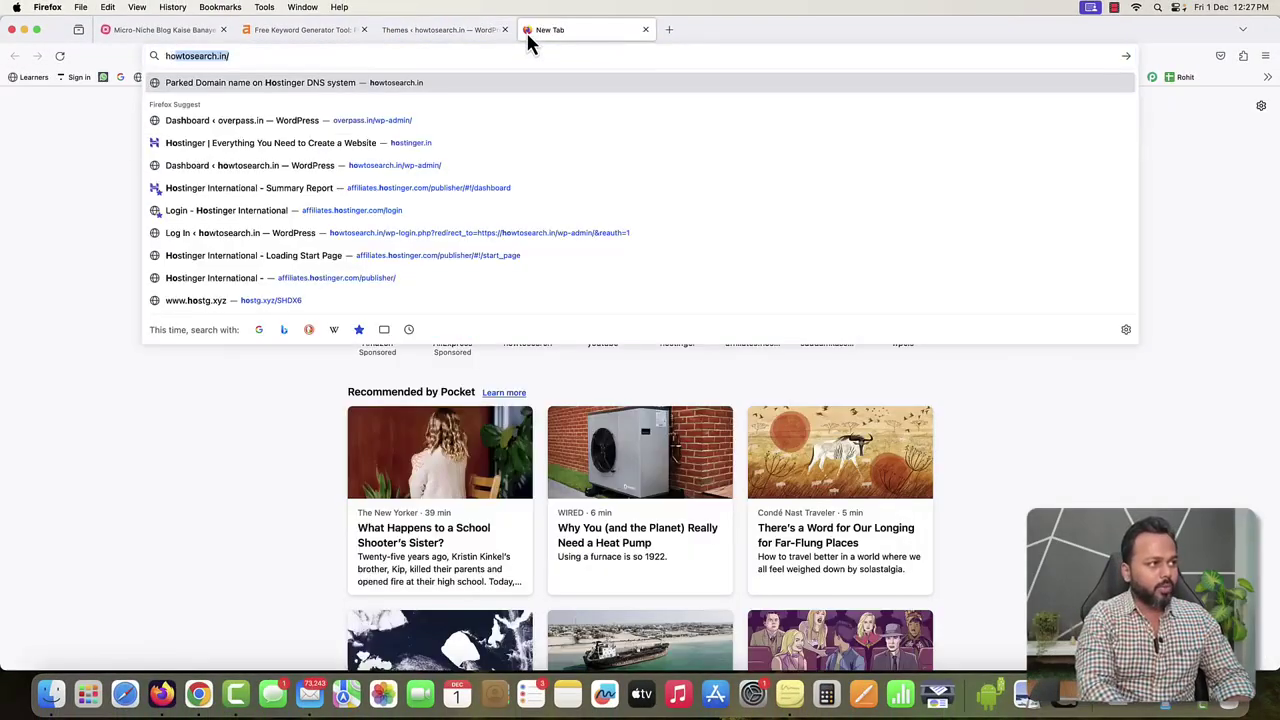
key(Return)
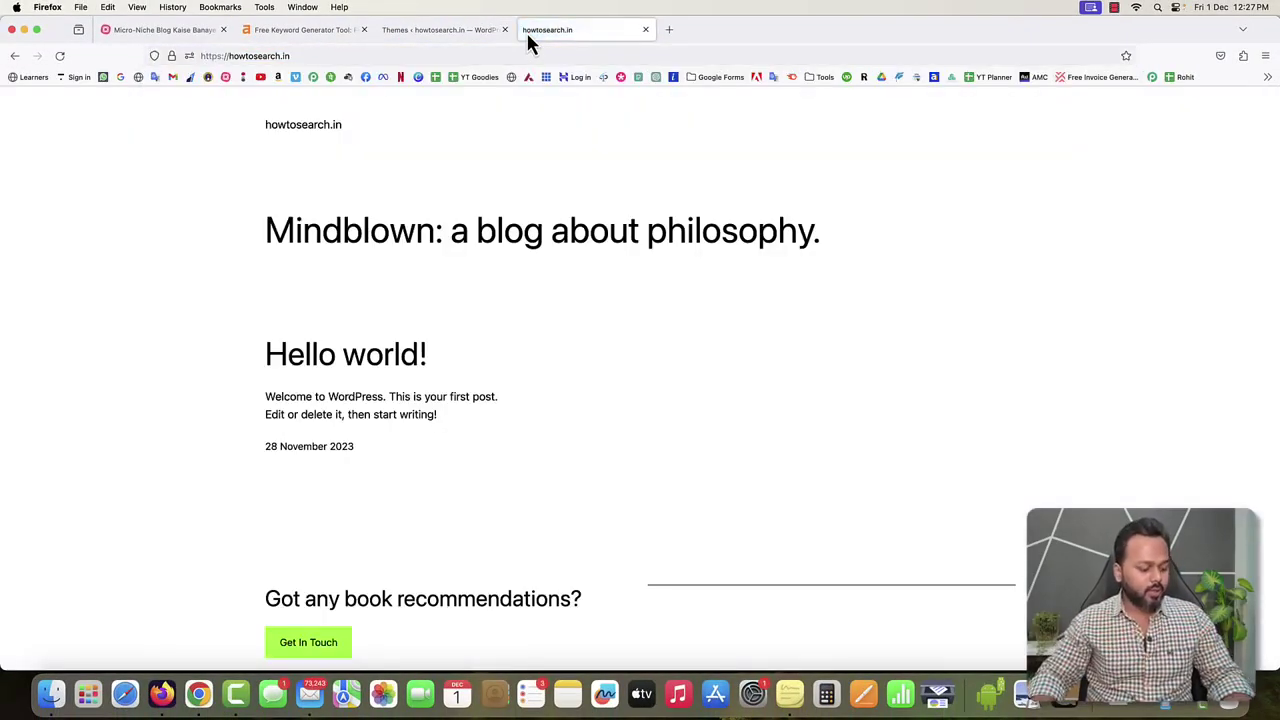
key(super+r)
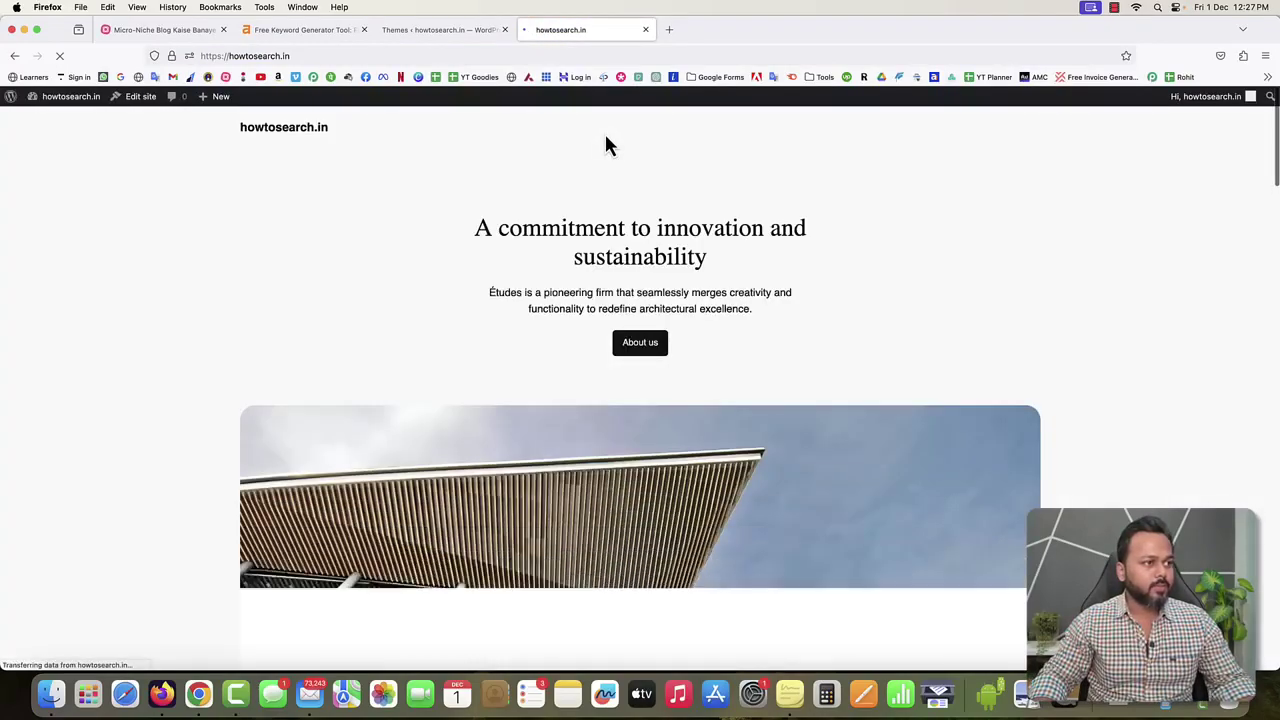
scroll(551, 240, down, 5)
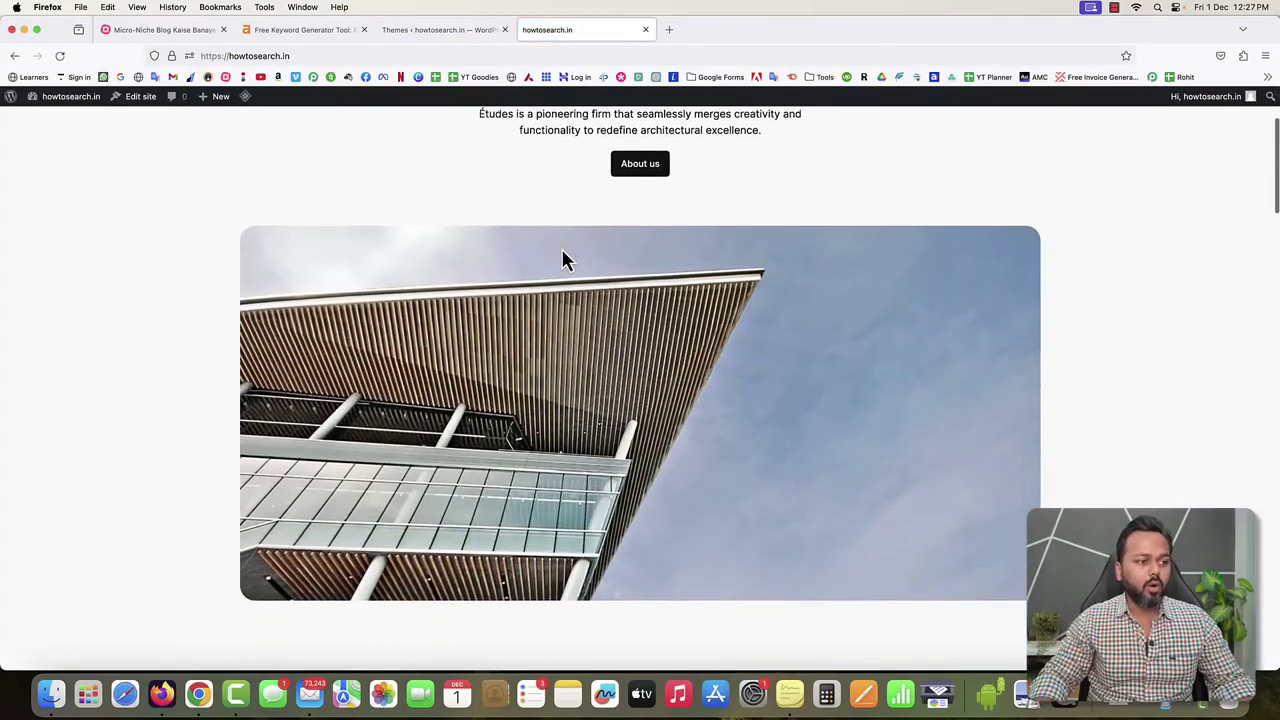
scroll(563, 257, up, 10)
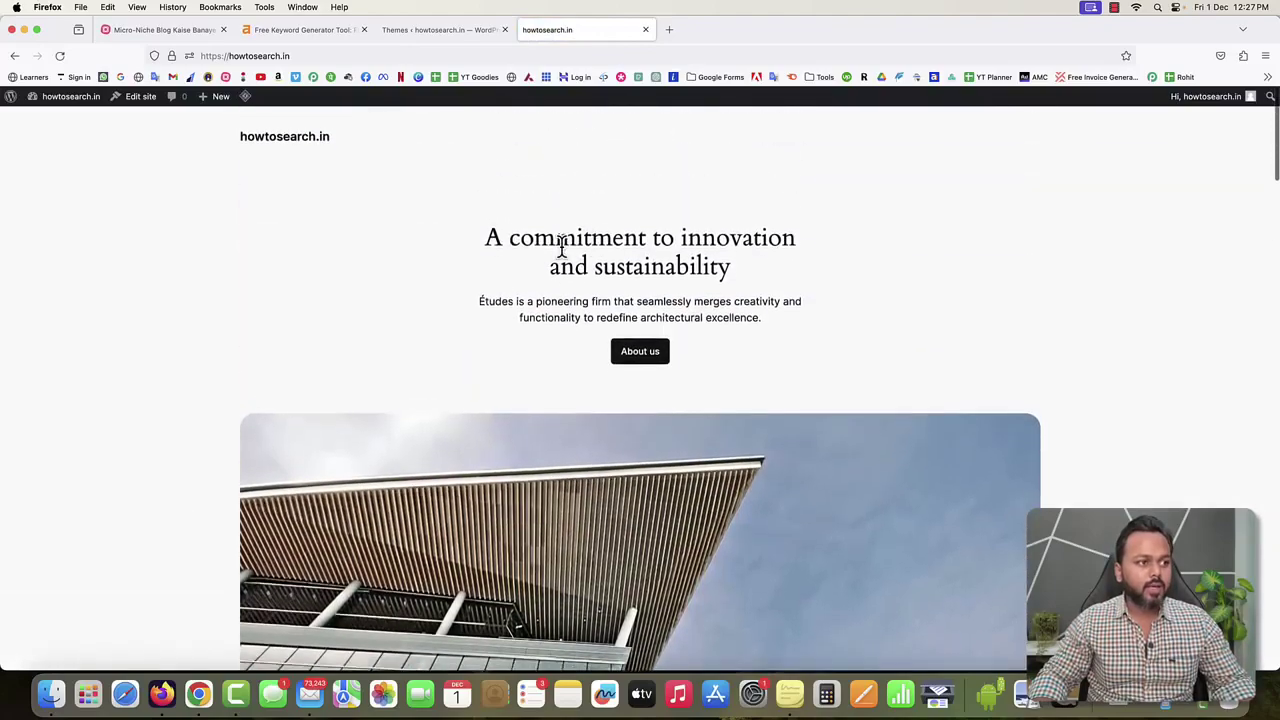
click(414, 30)
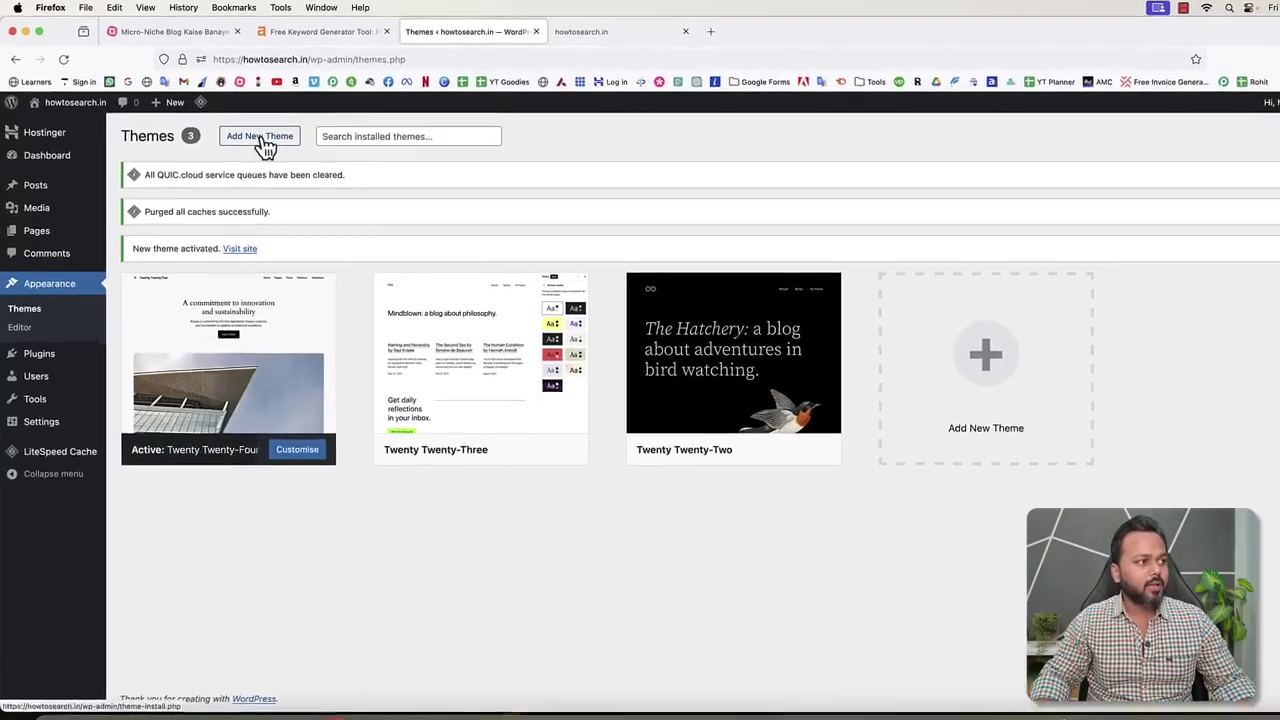
Search Add Themes for 'astra', install the Astra theme and activate it.
click(247, 132)
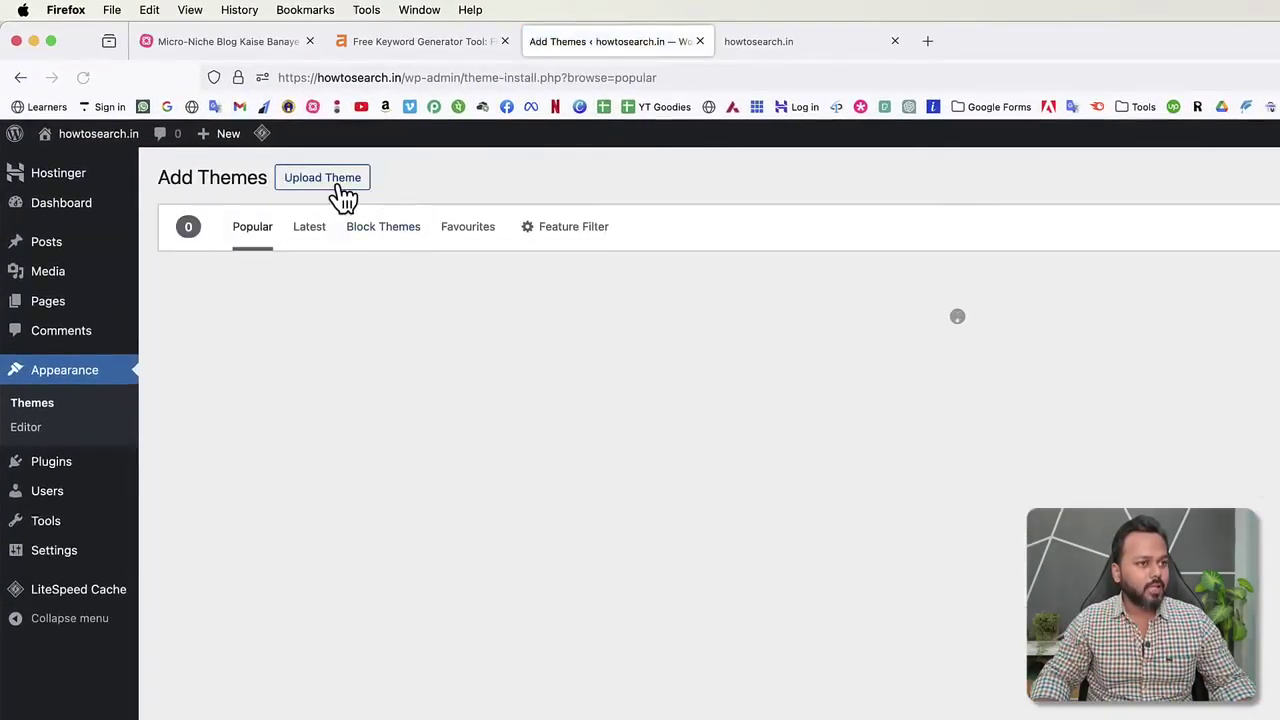
click(1049, 209)
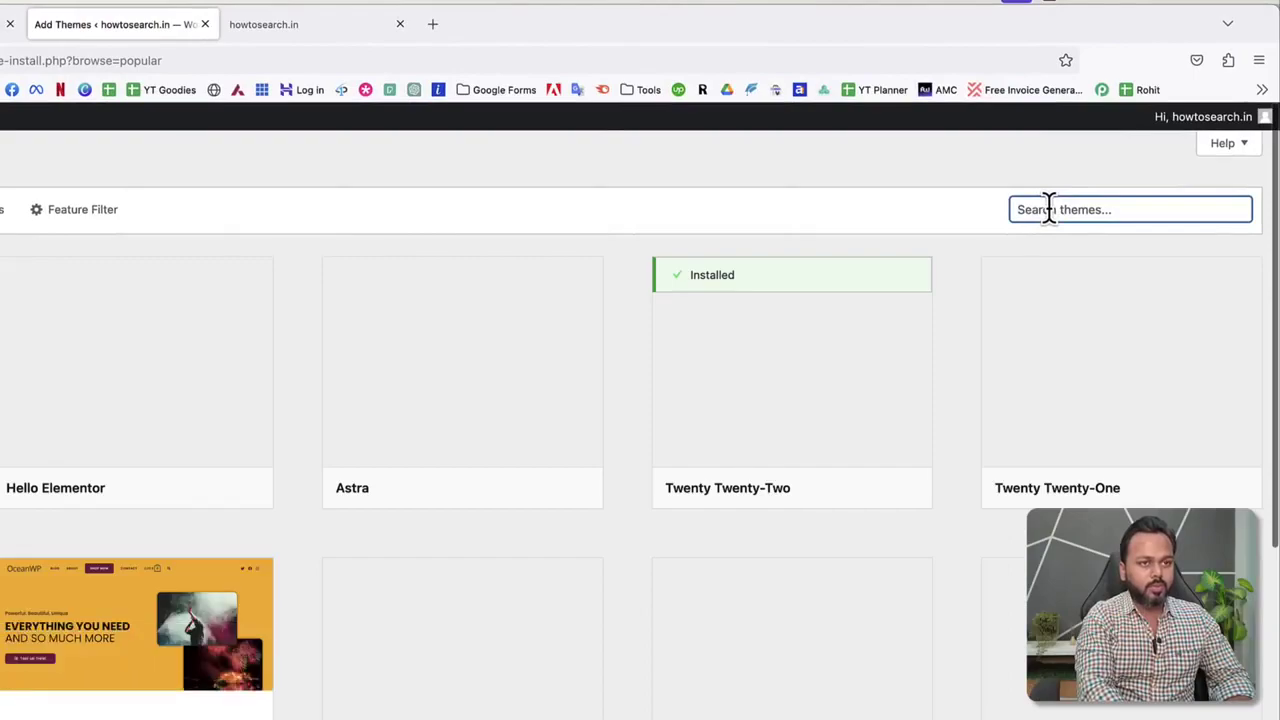
text(astra)
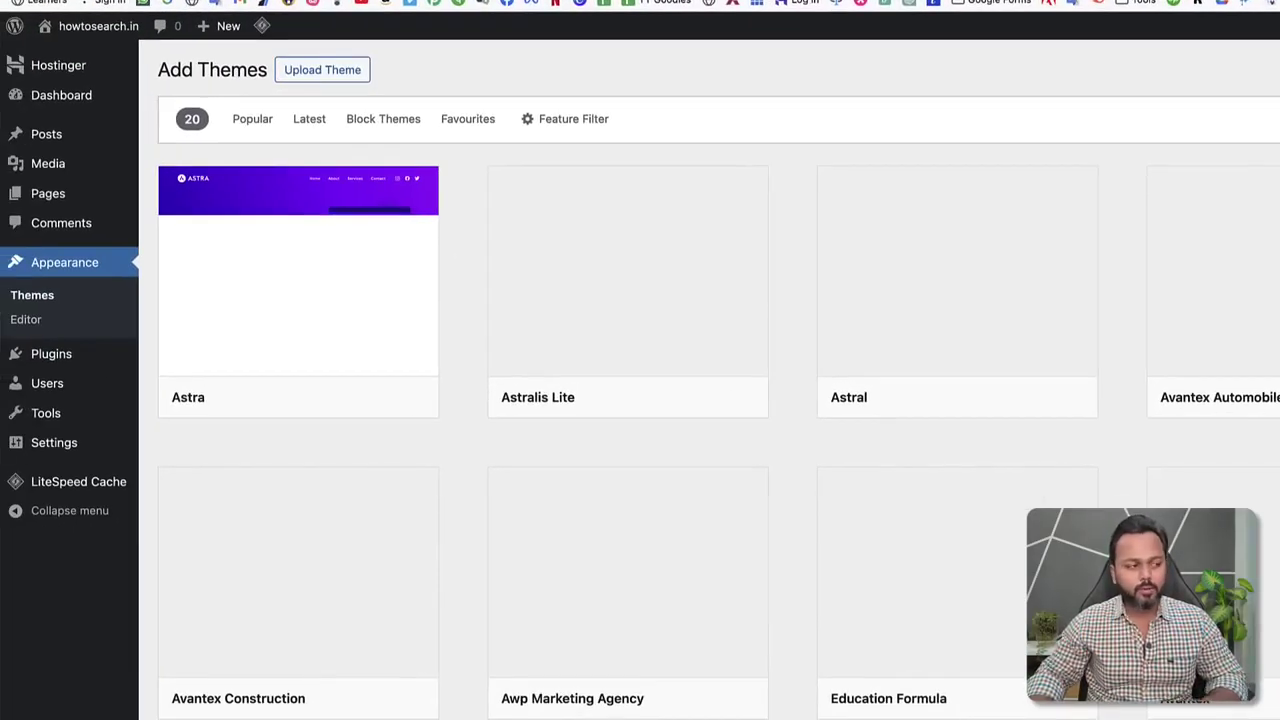
mouse_move(374, 183)
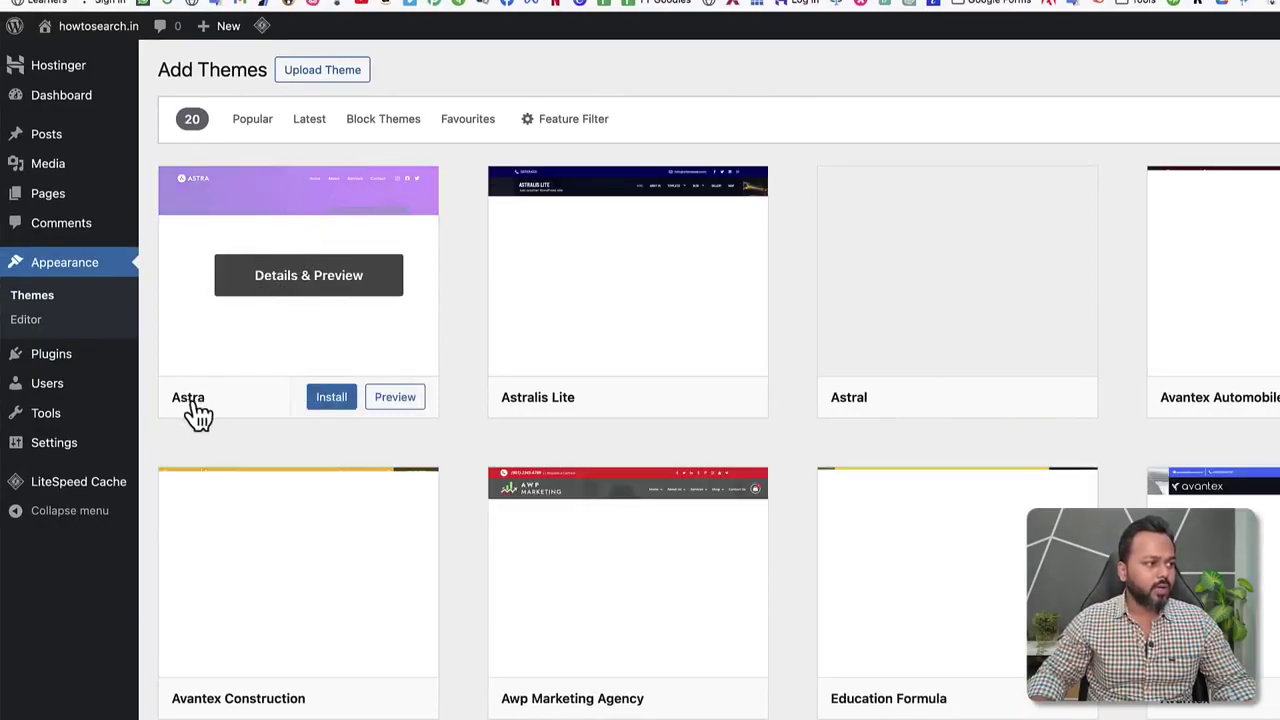
click(330, 403)
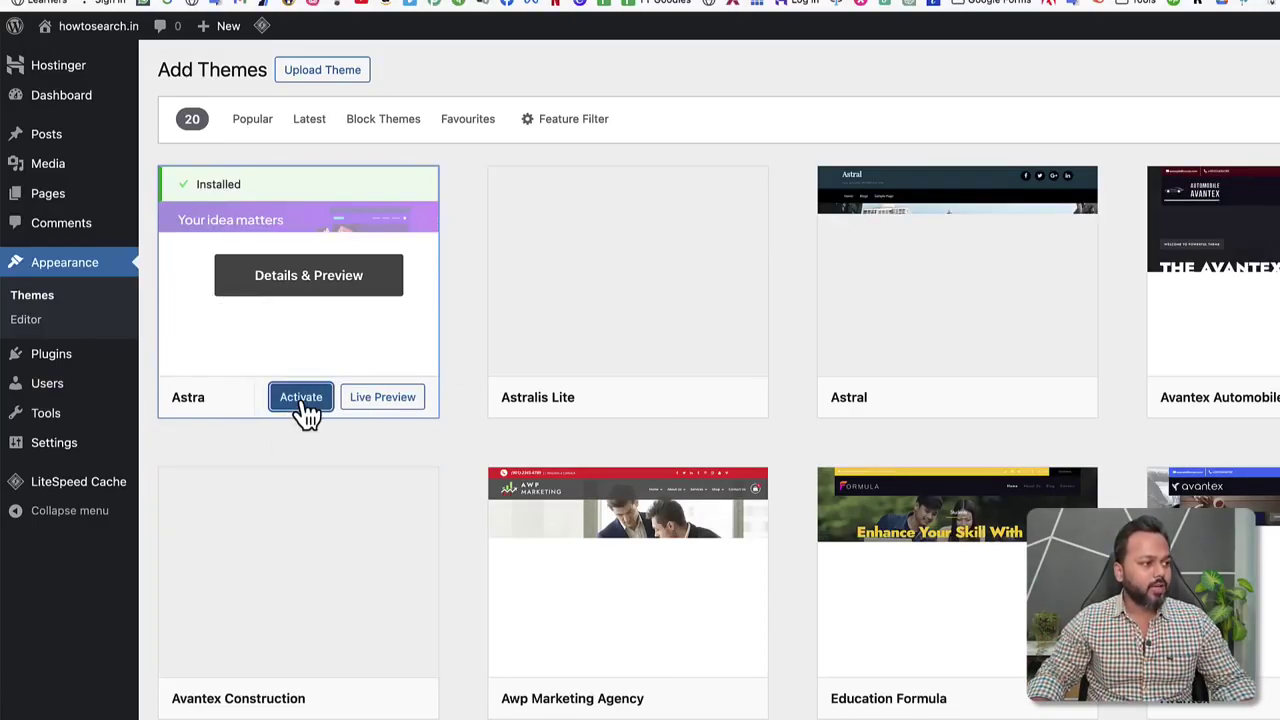
click(306, 410)
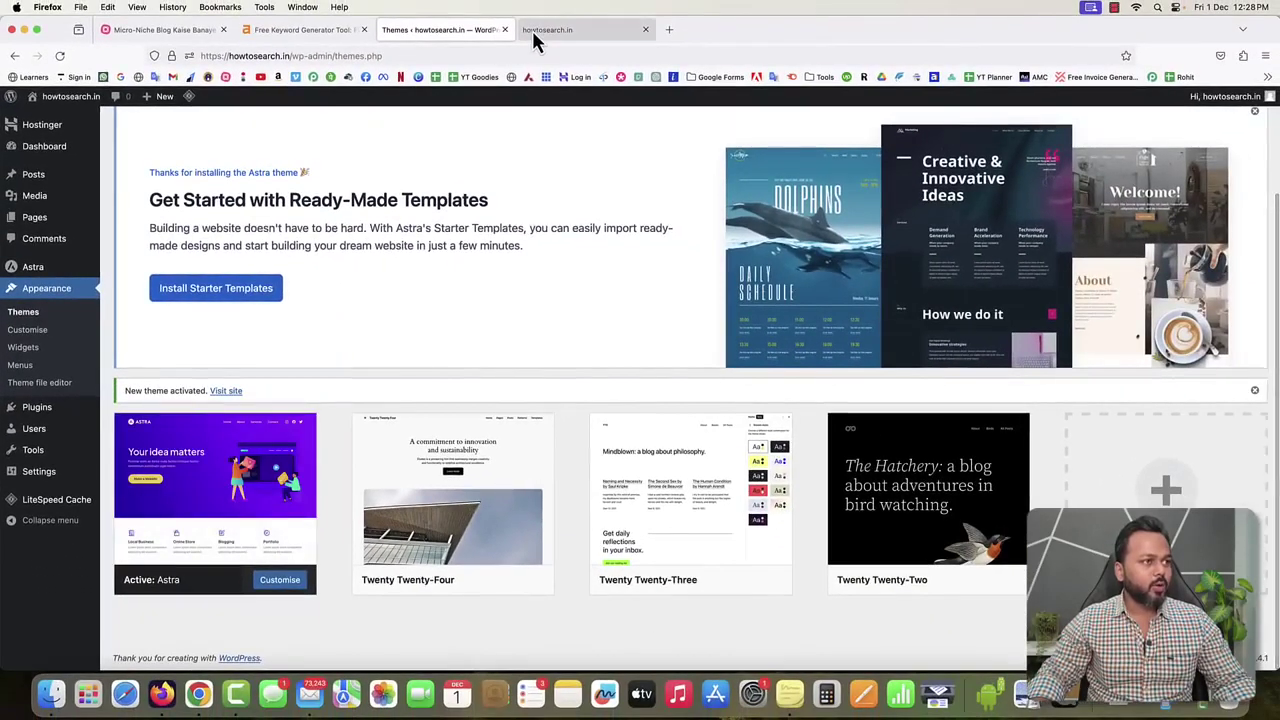
click(532, 30)
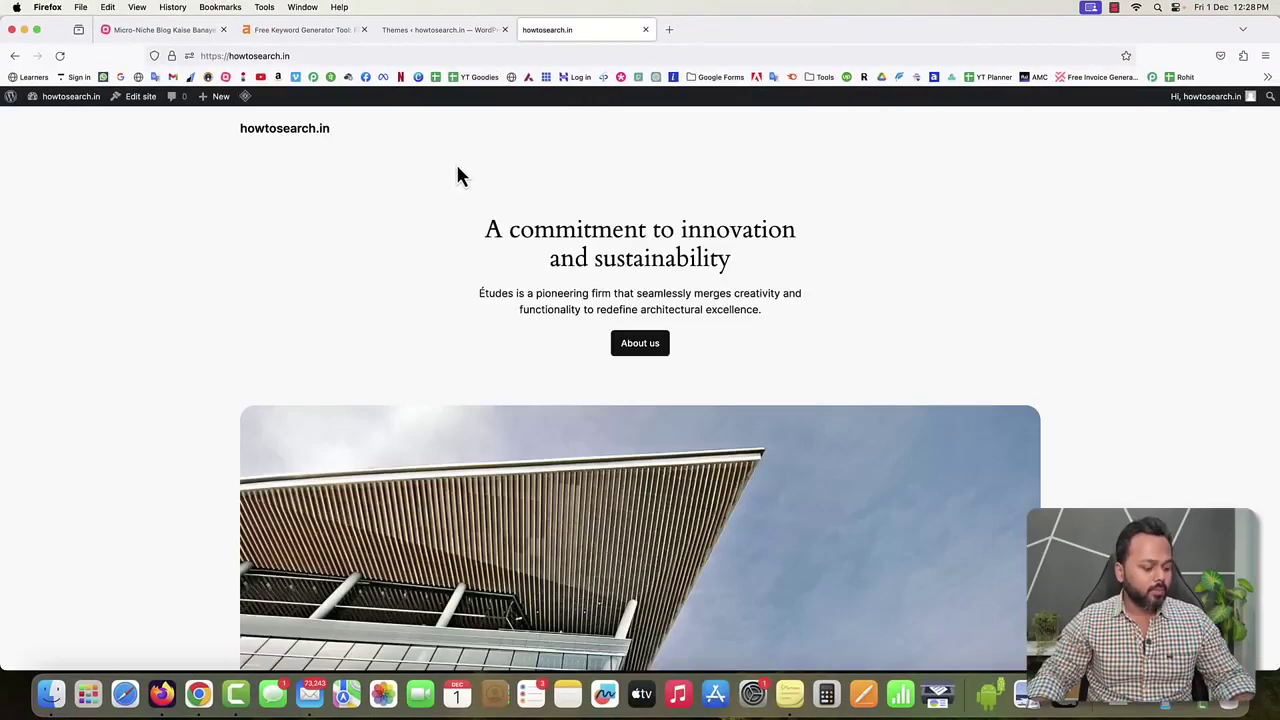
key(super+r)
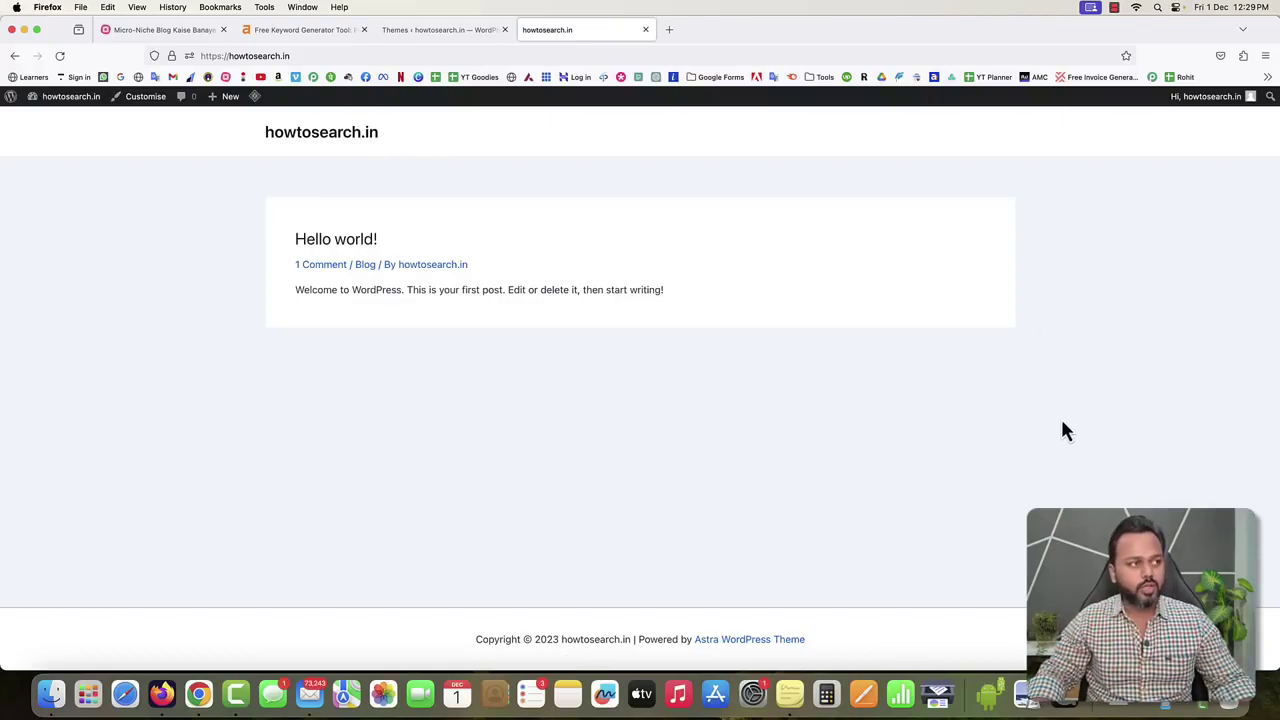
click(437, 29)
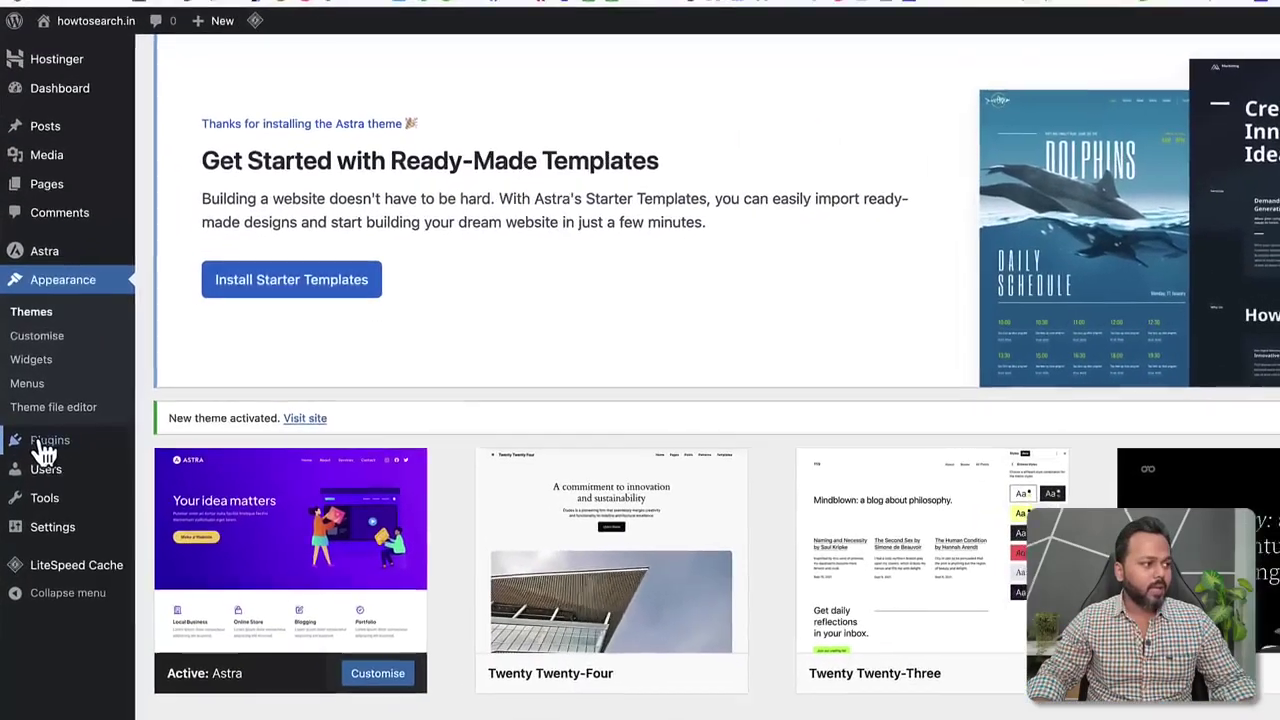
Bulk-deactivate the Hostinger and Hostinger AI Assistant plugins.
mouse_move(46, 450)
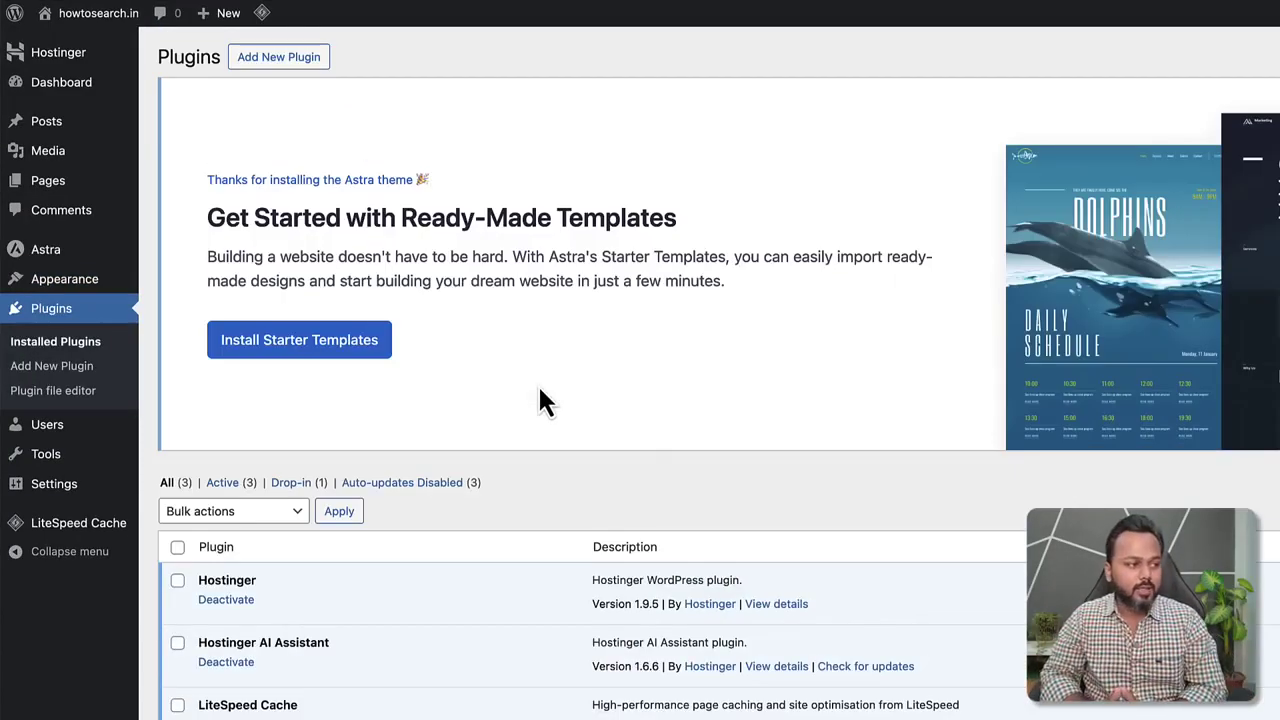
scroll(538, 395, down, 2)
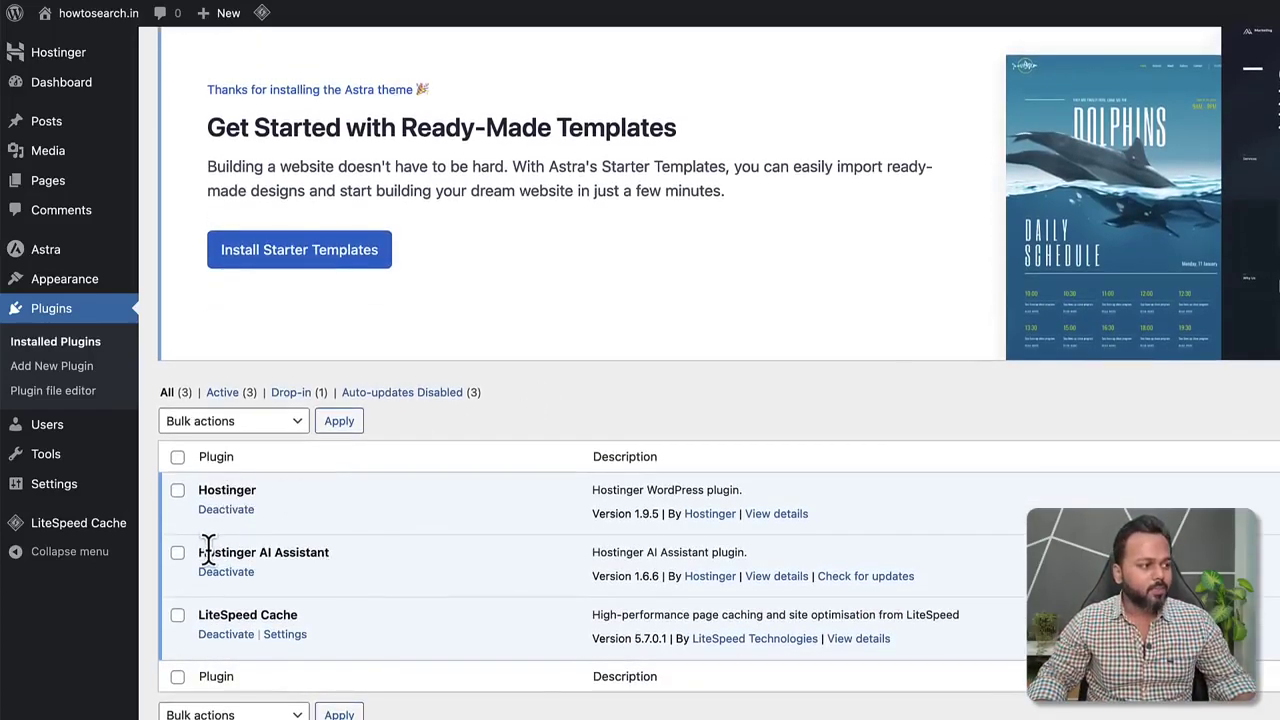
drag(196, 553, 330, 555)
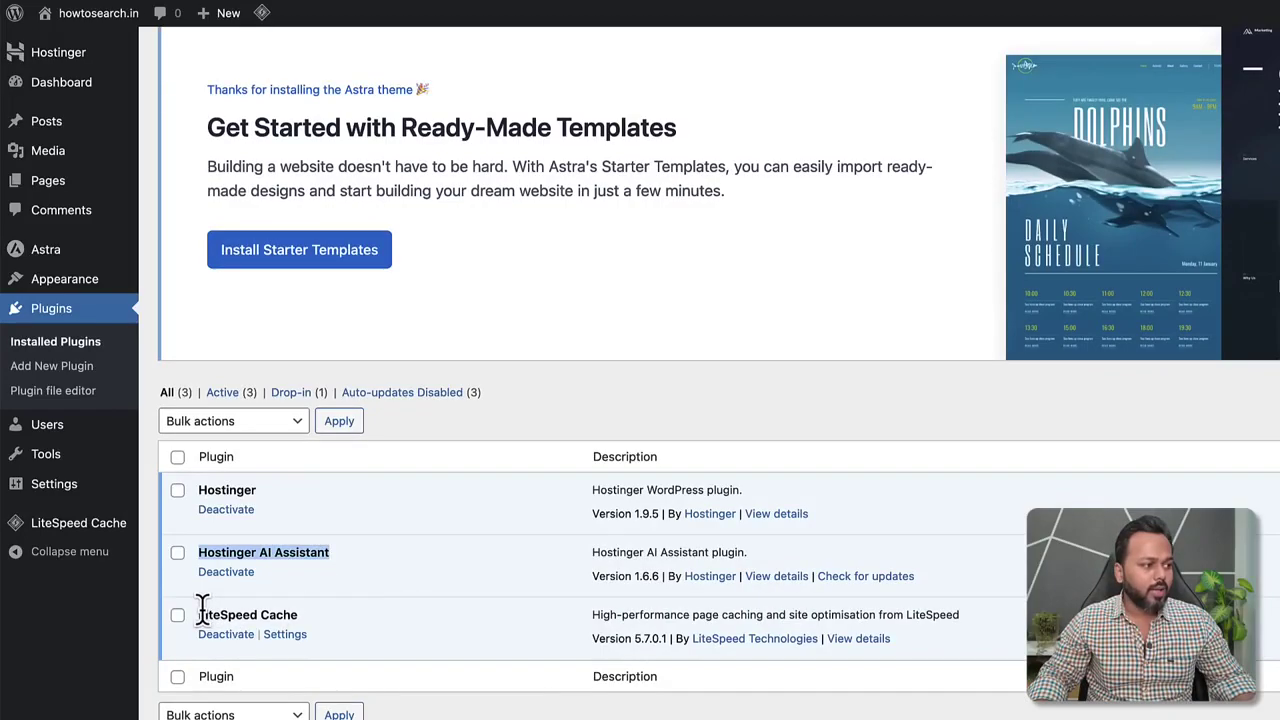
drag(198, 615, 290, 625)
click(209, 558)
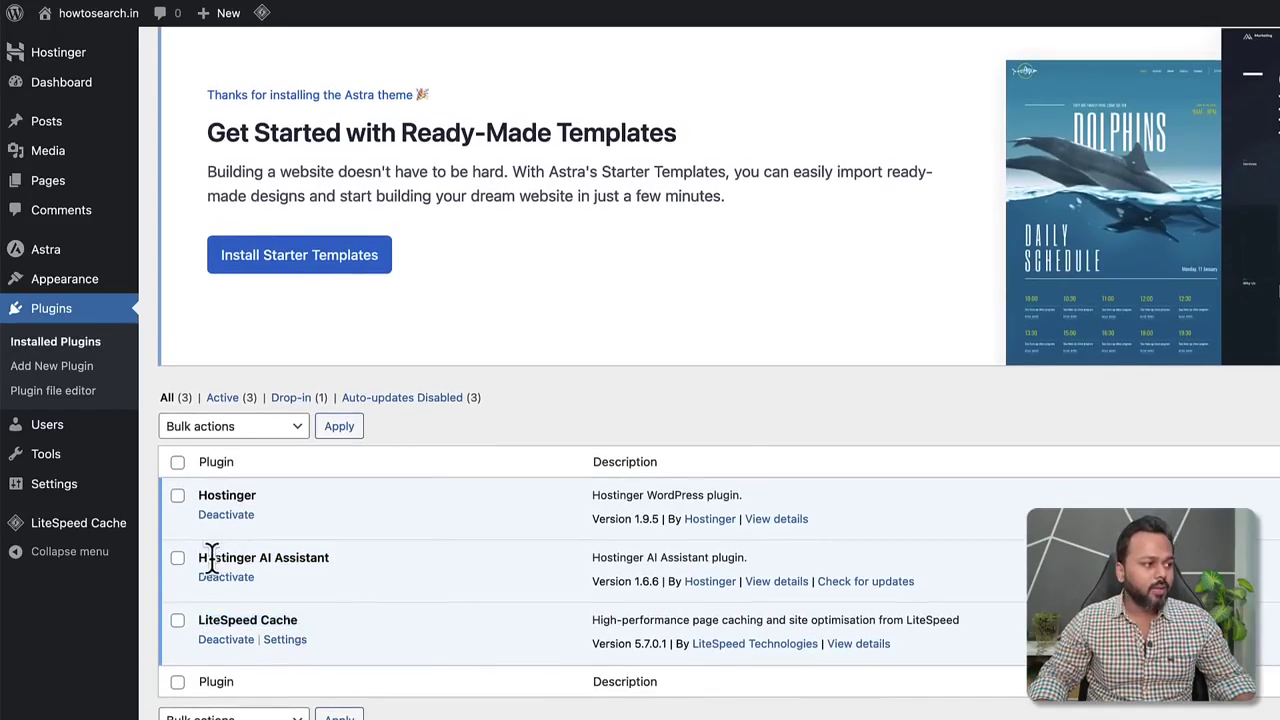
drag(197, 557, 333, 580)
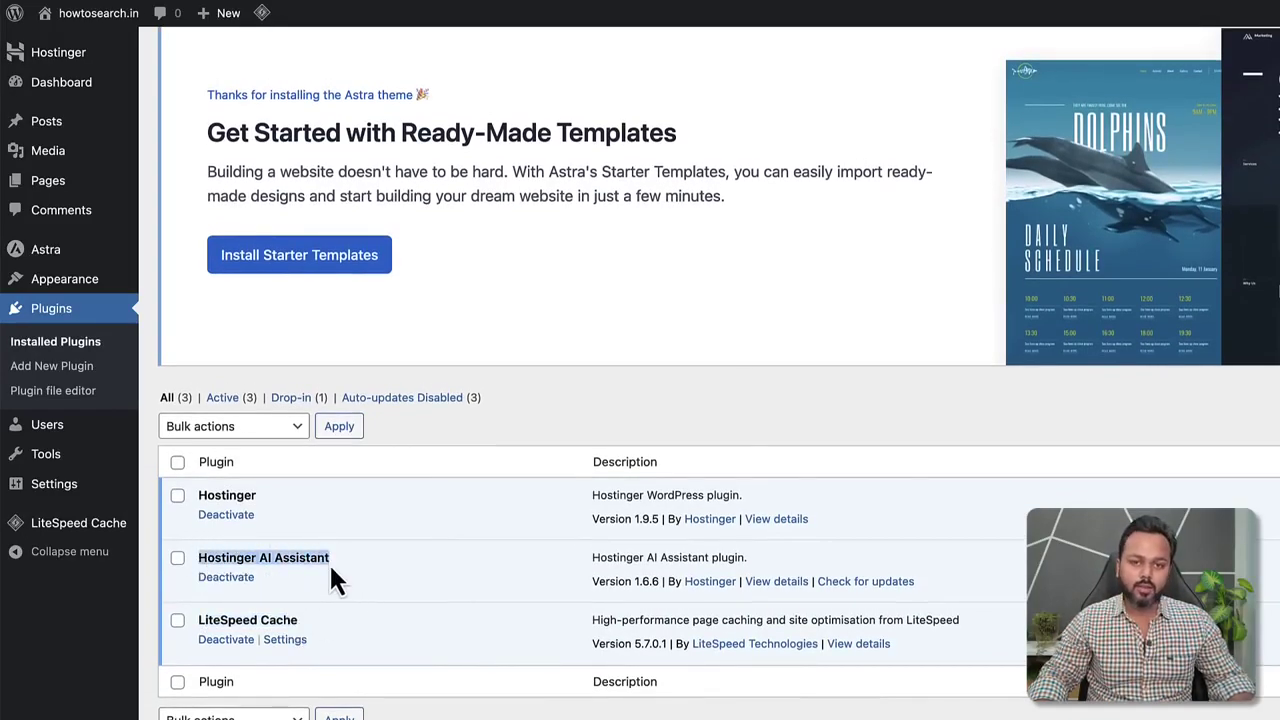
click(178, 495)
click(178, 559)
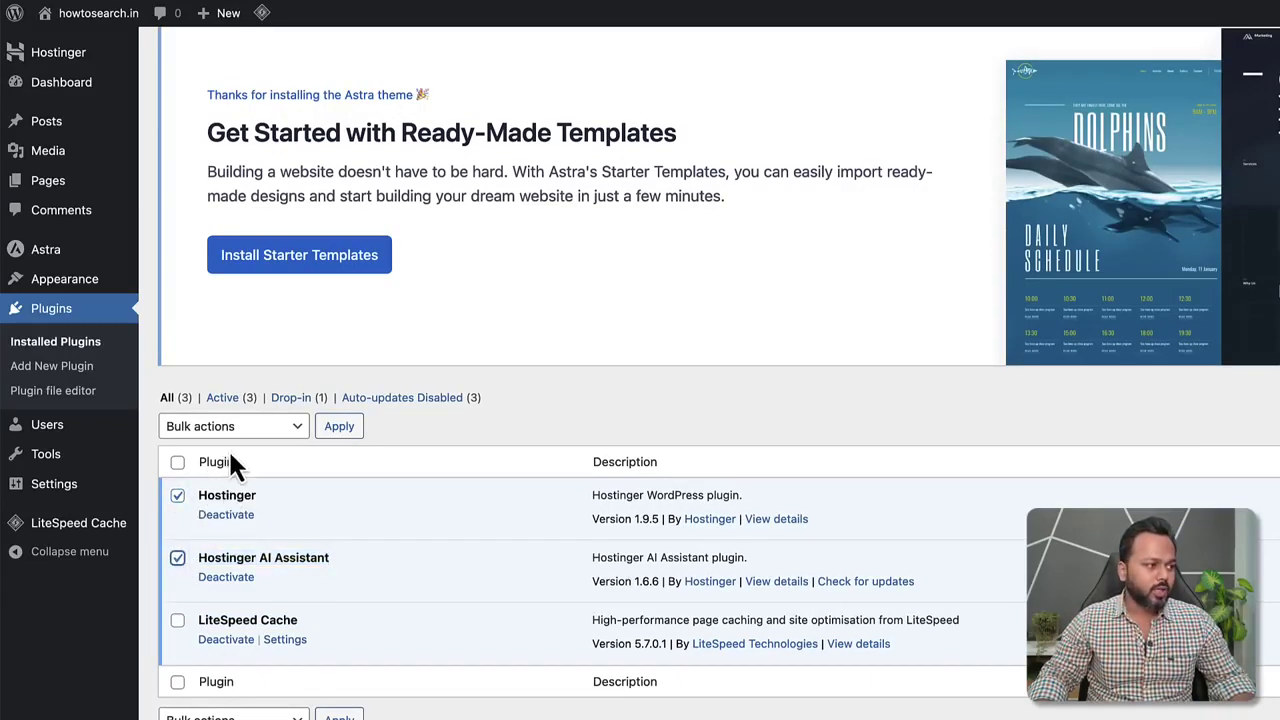
click(229, 426)
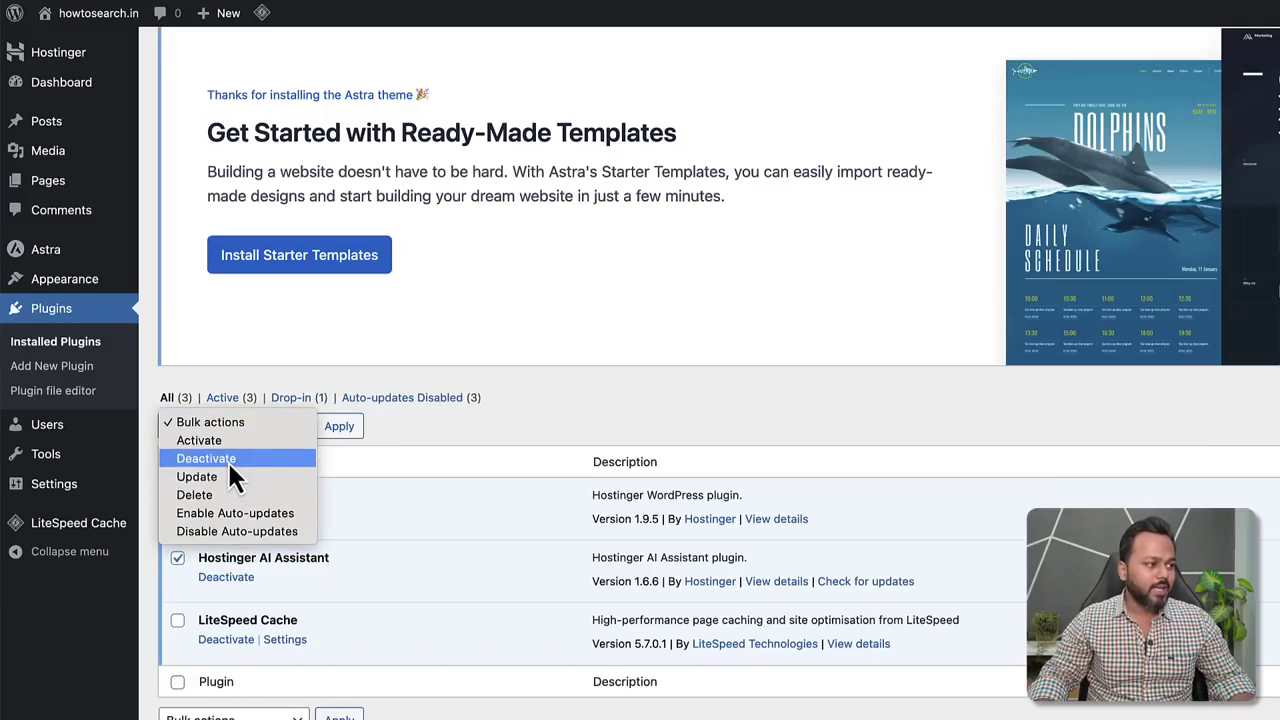
click(229, 460)
click(342, 430)
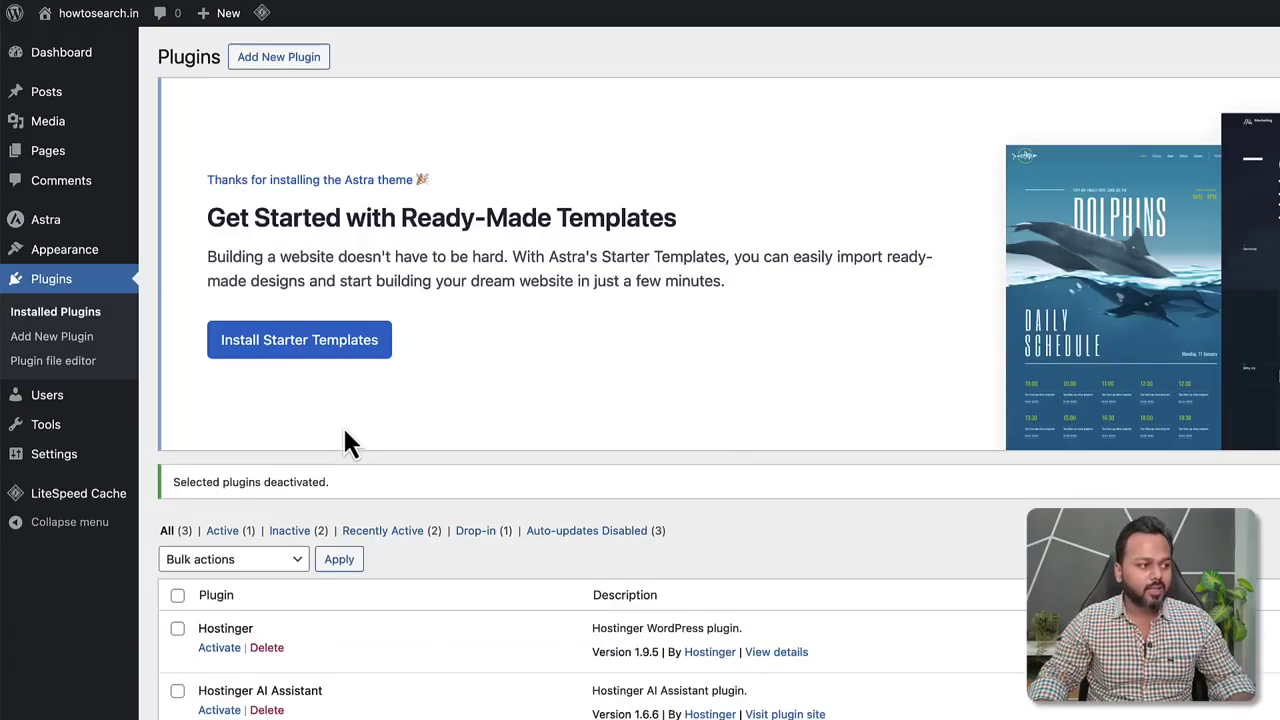
Bulk-delete both Hostinger plugins and confirm the deletion.
scroll(338, 450, down, 3)
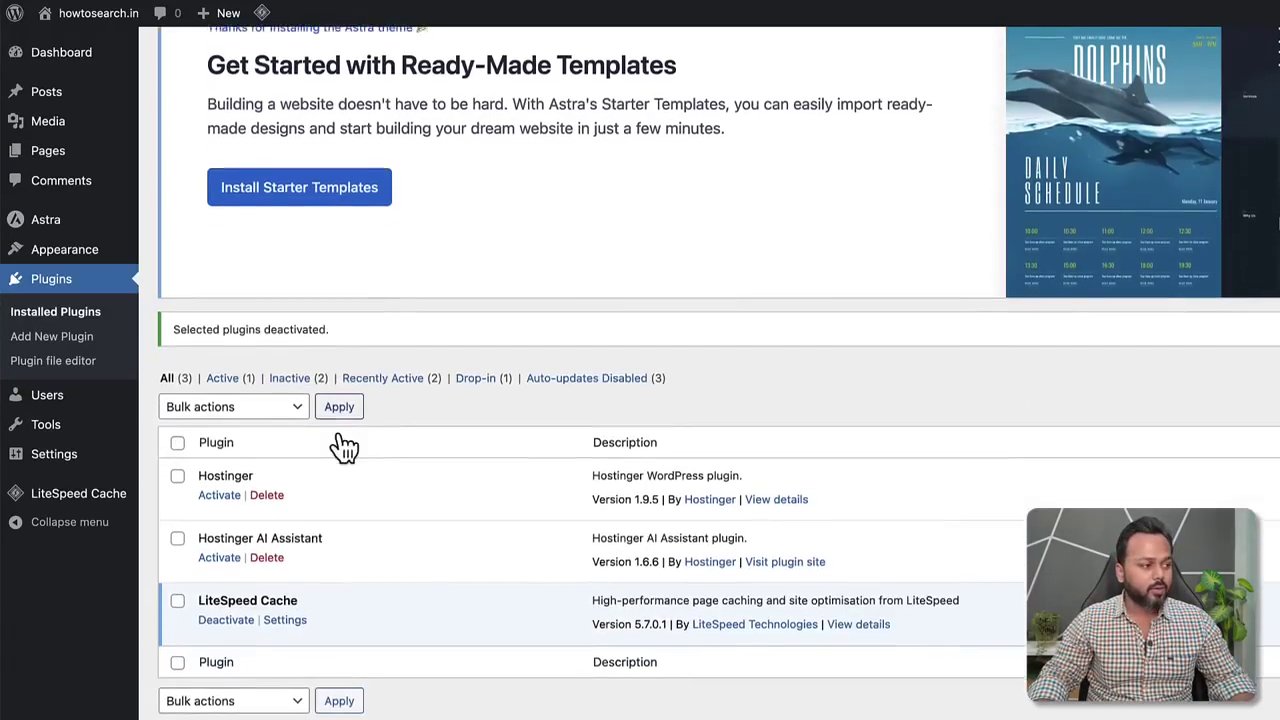
click(177, 553)
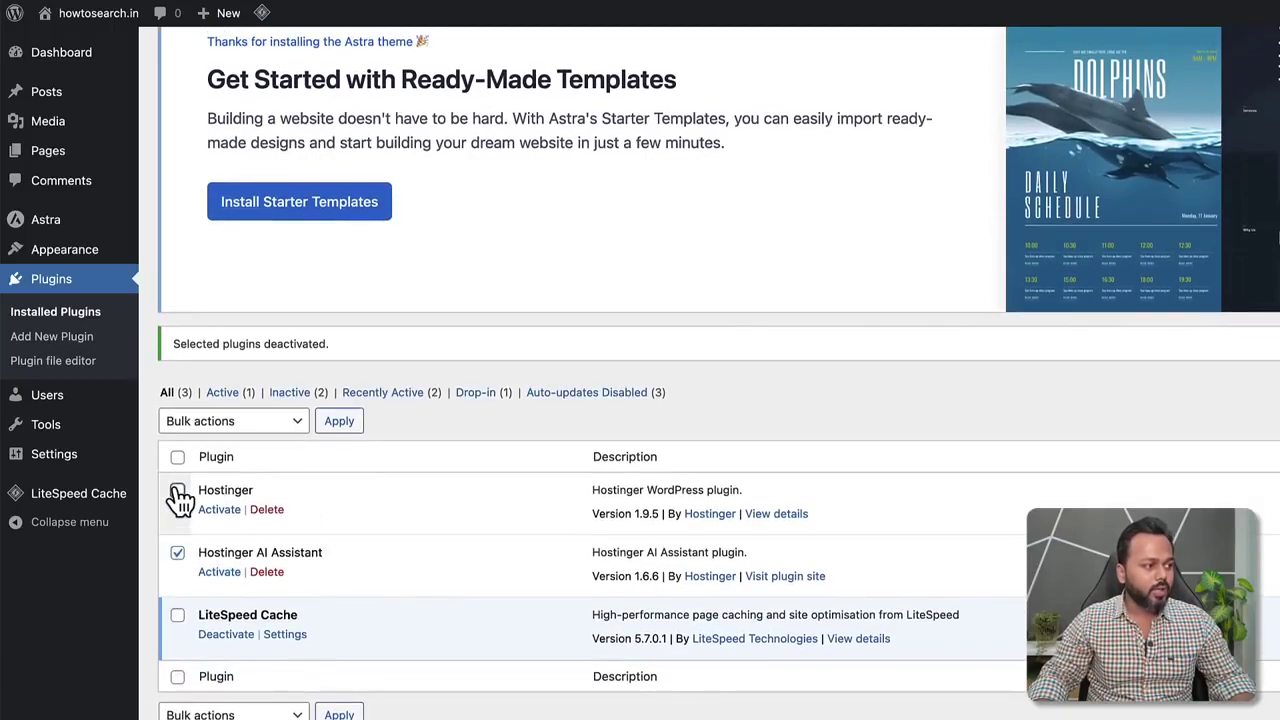
click(177, 490)
click(214, 424)
click(220, 489)
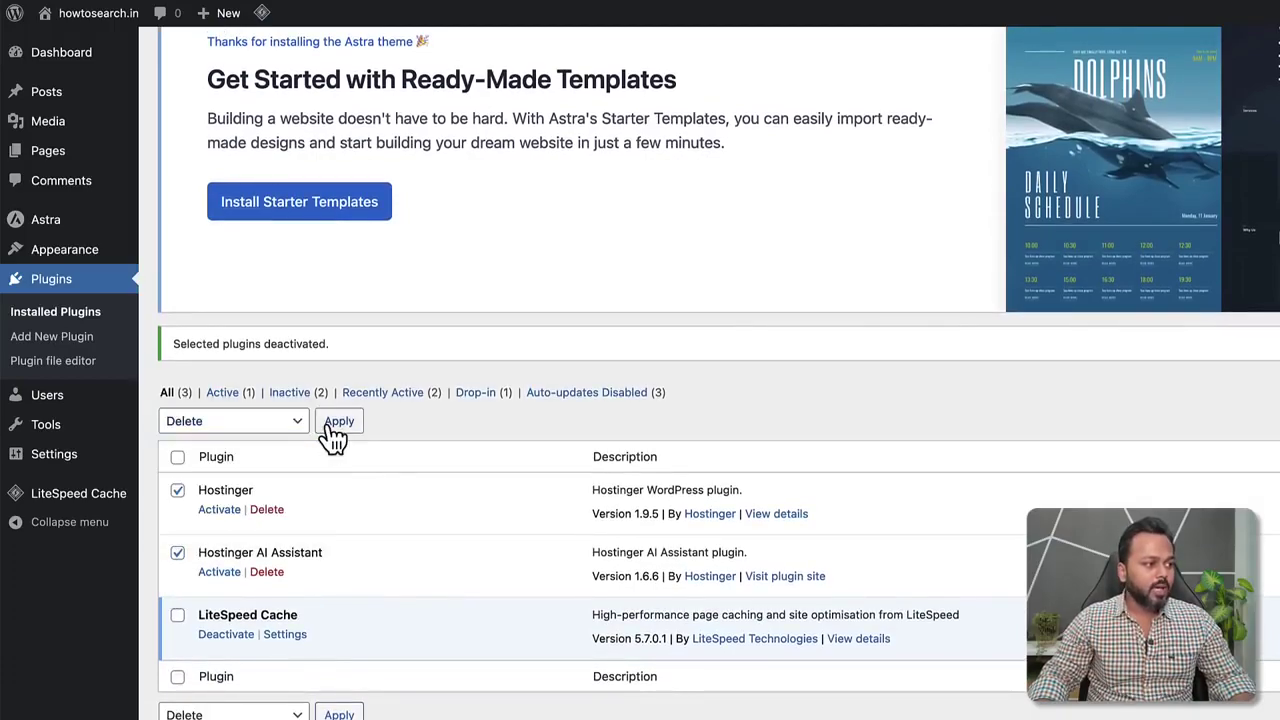
click(338, 424)
click(1008, 440)
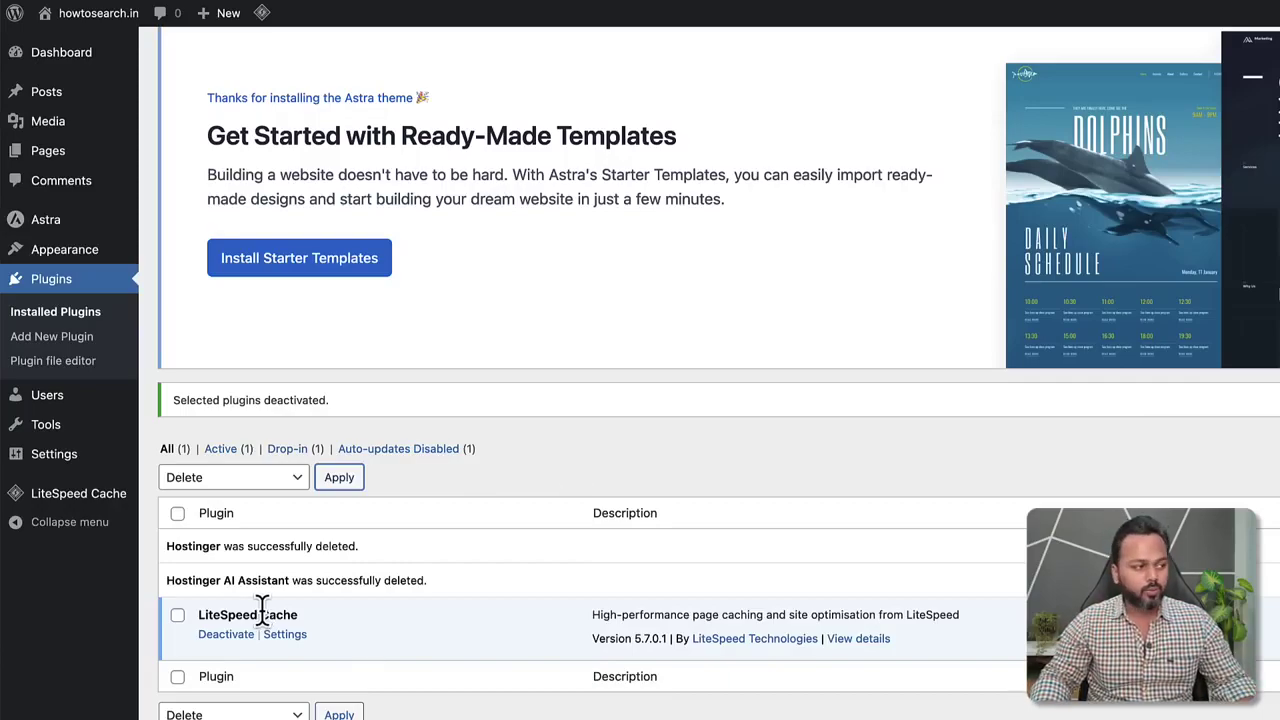
scroll(486, 390, up, 2)
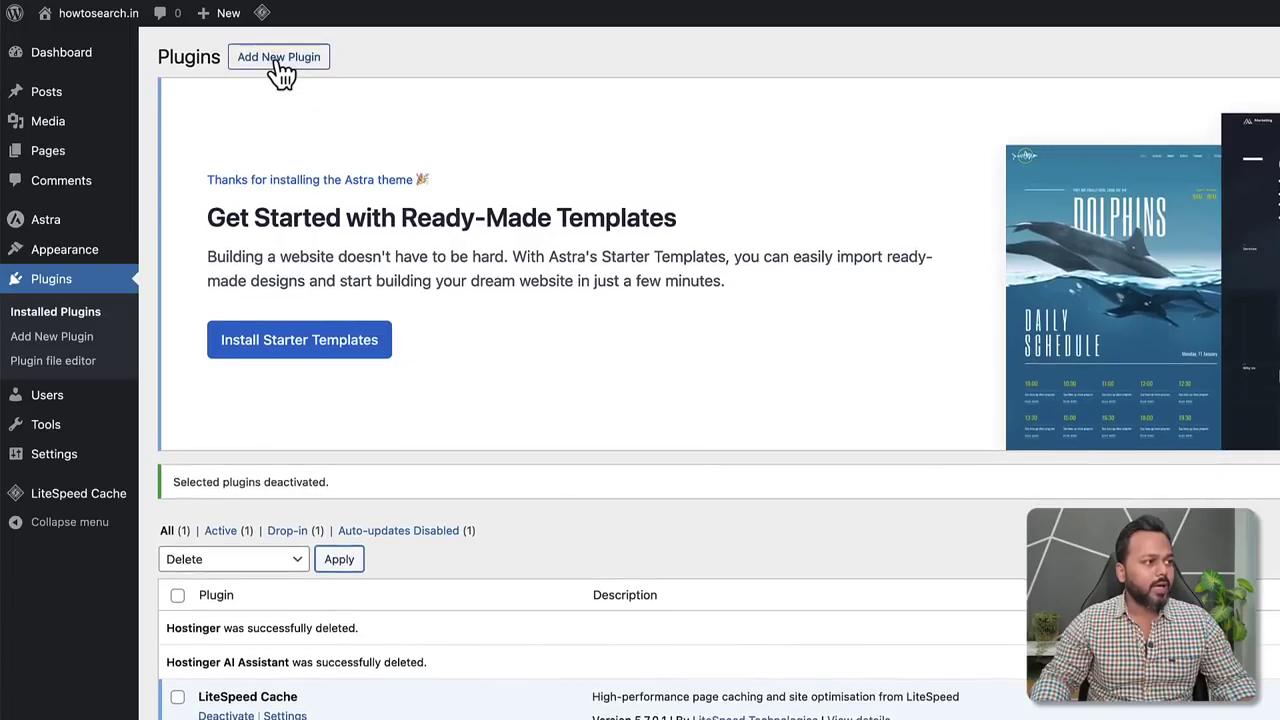
Search the plugin directory for 'elementor', then install and activate Elementor Website Builder.
click(276, 70)
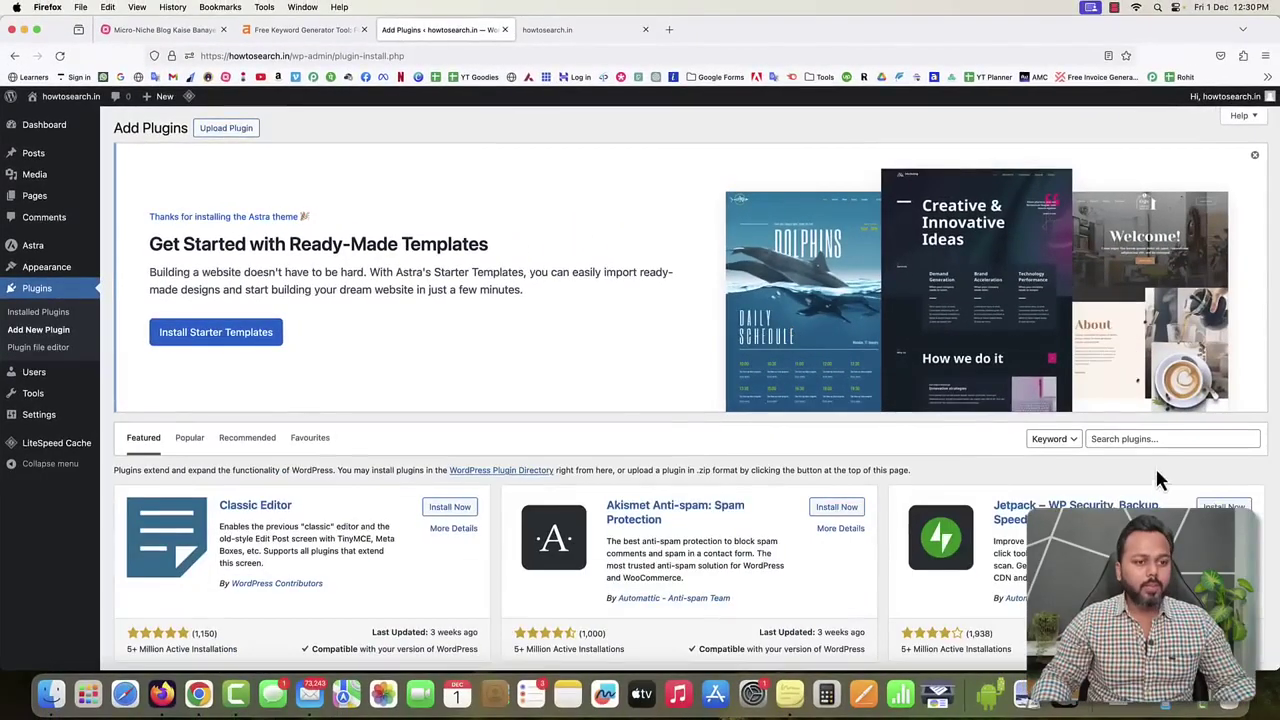
click(1115, 441)
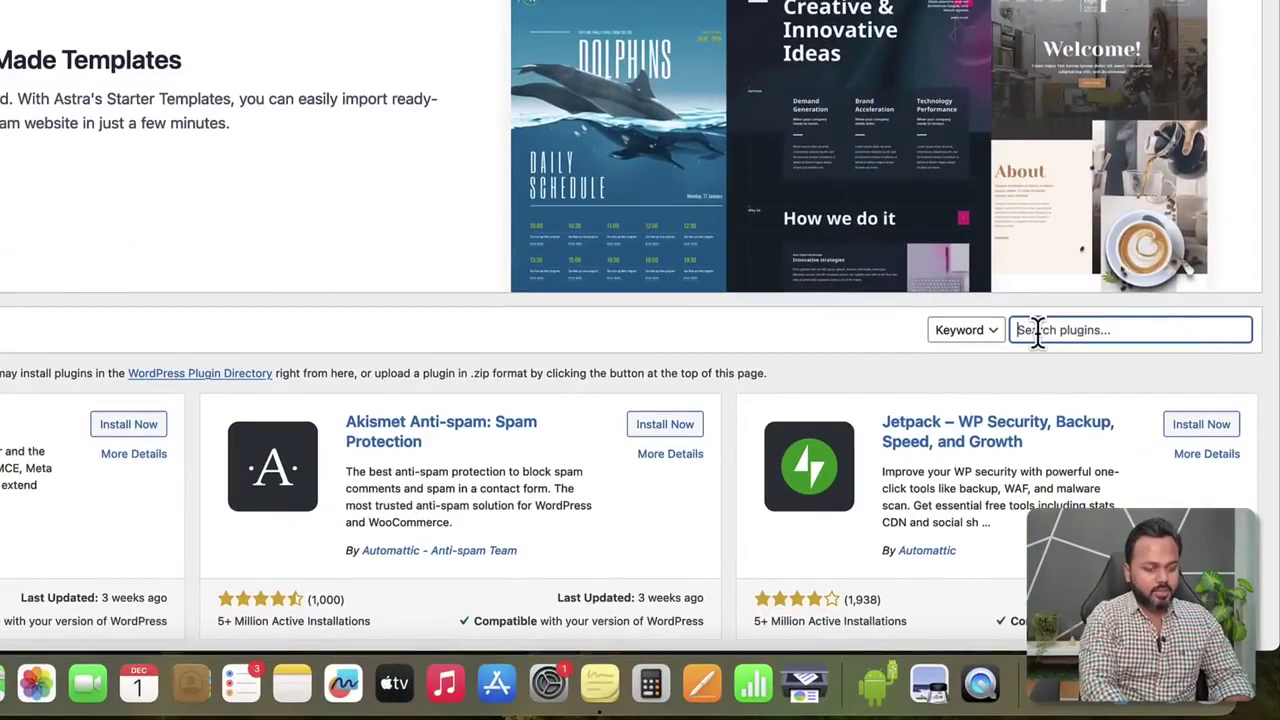
text(elementor)
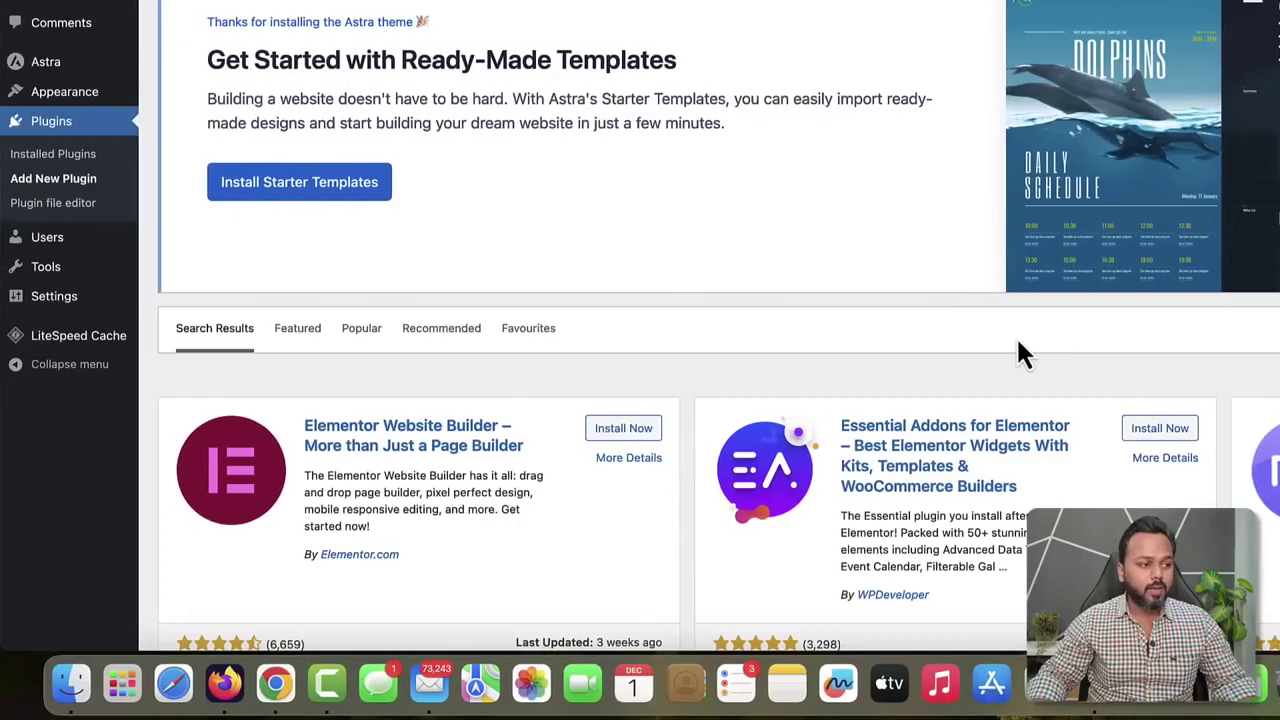
scroll(1016, 340, down, 3)
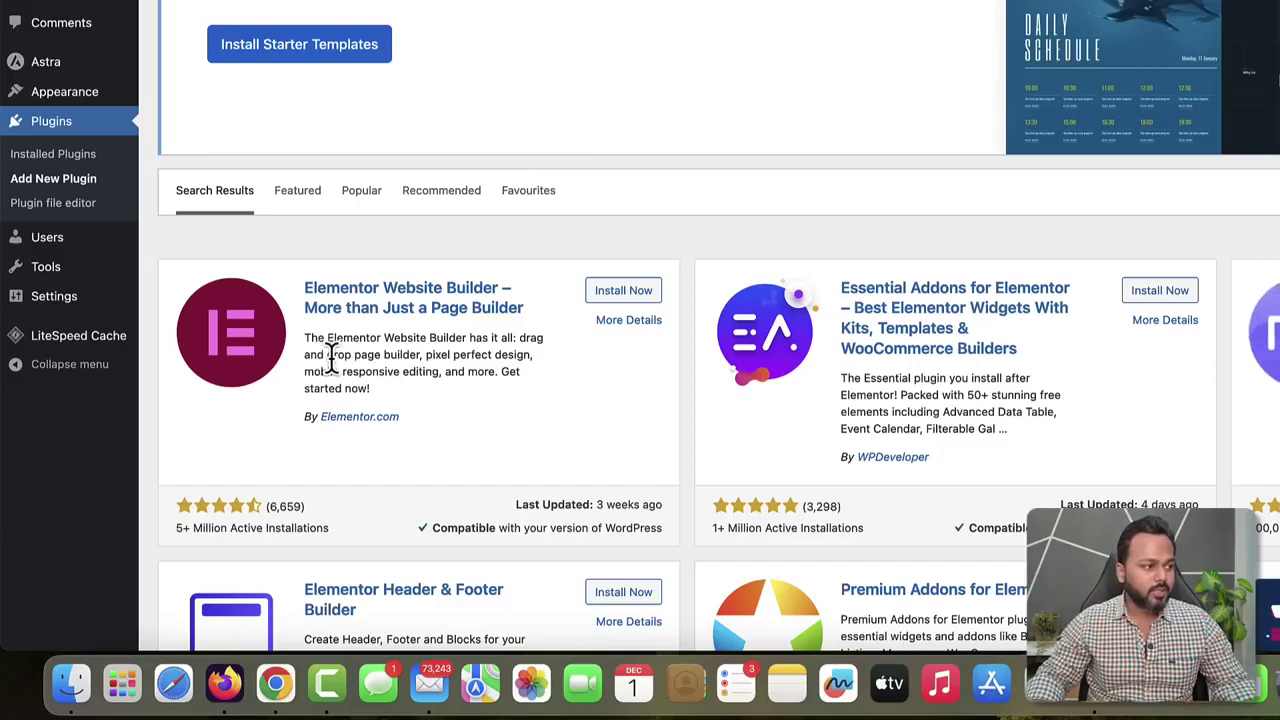
scroll(500, 351, down, 3)
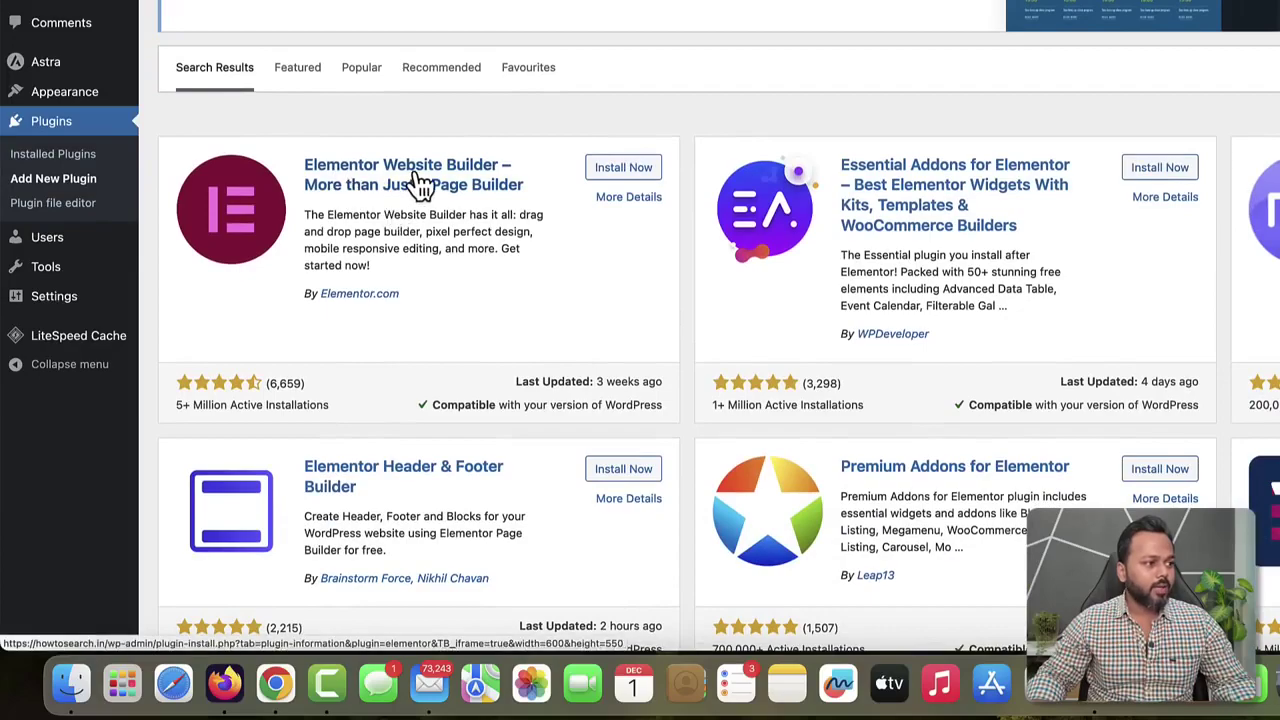
drag(178, 405, 250, 407)
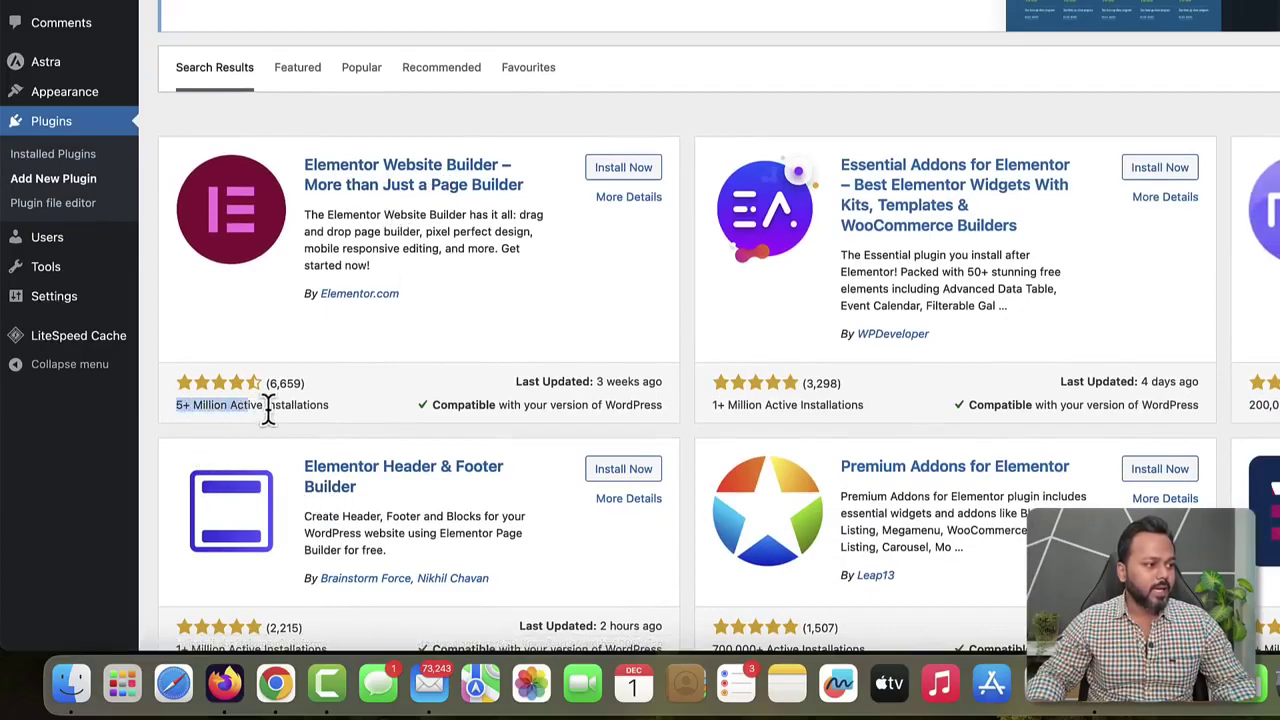
click(300, 408)
click(626, 170)
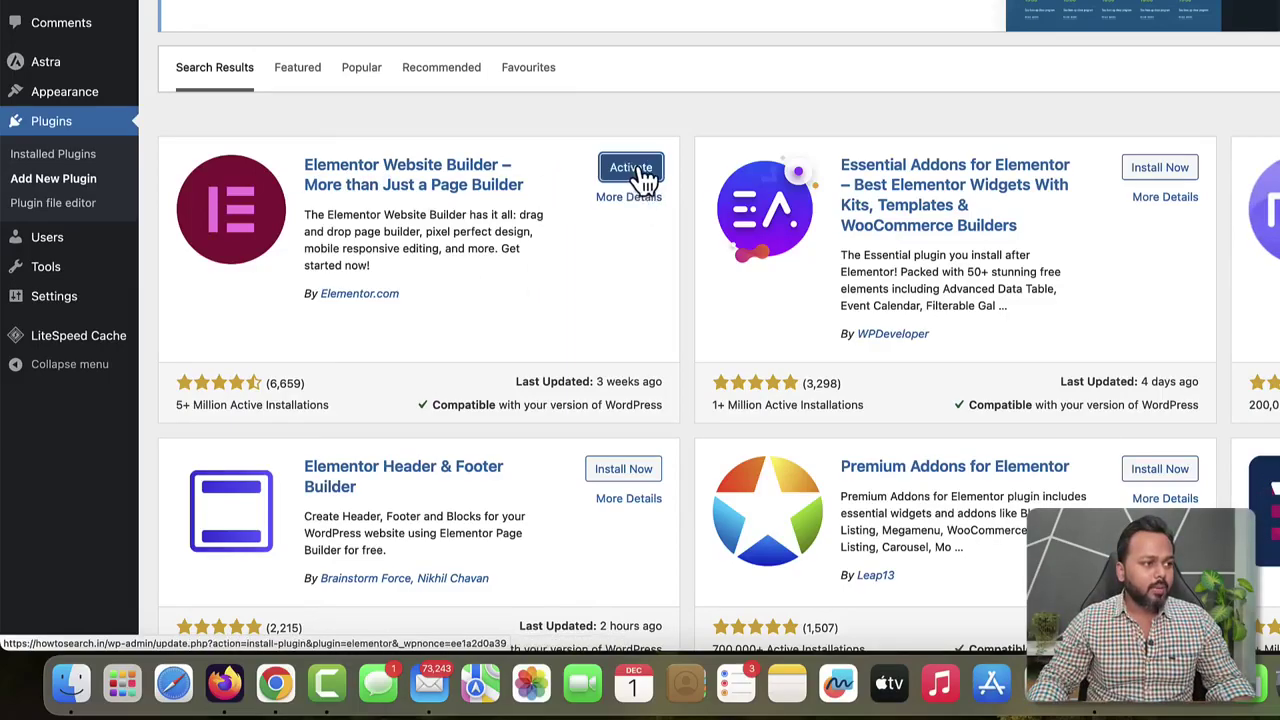
click(640, 170)
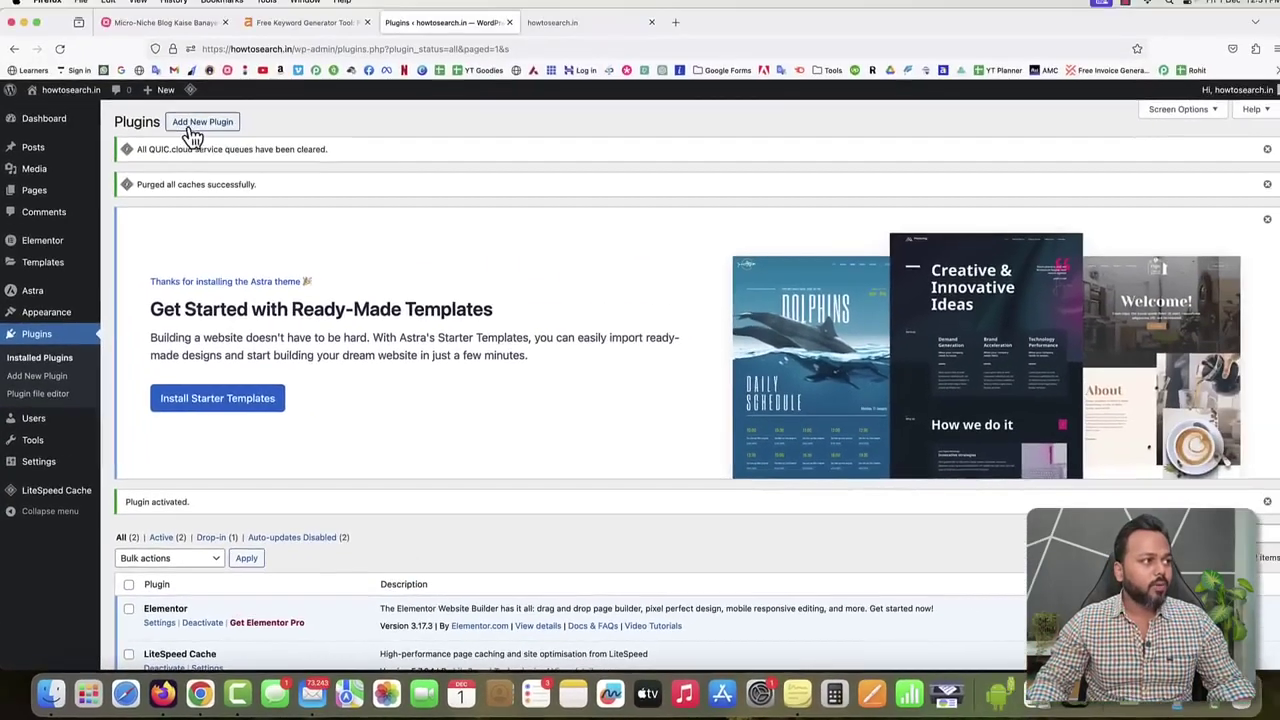
Upload elementor-pro-3.17.1.zip as a plugin, install it and activate Elementor Pro.
click(201, 131)
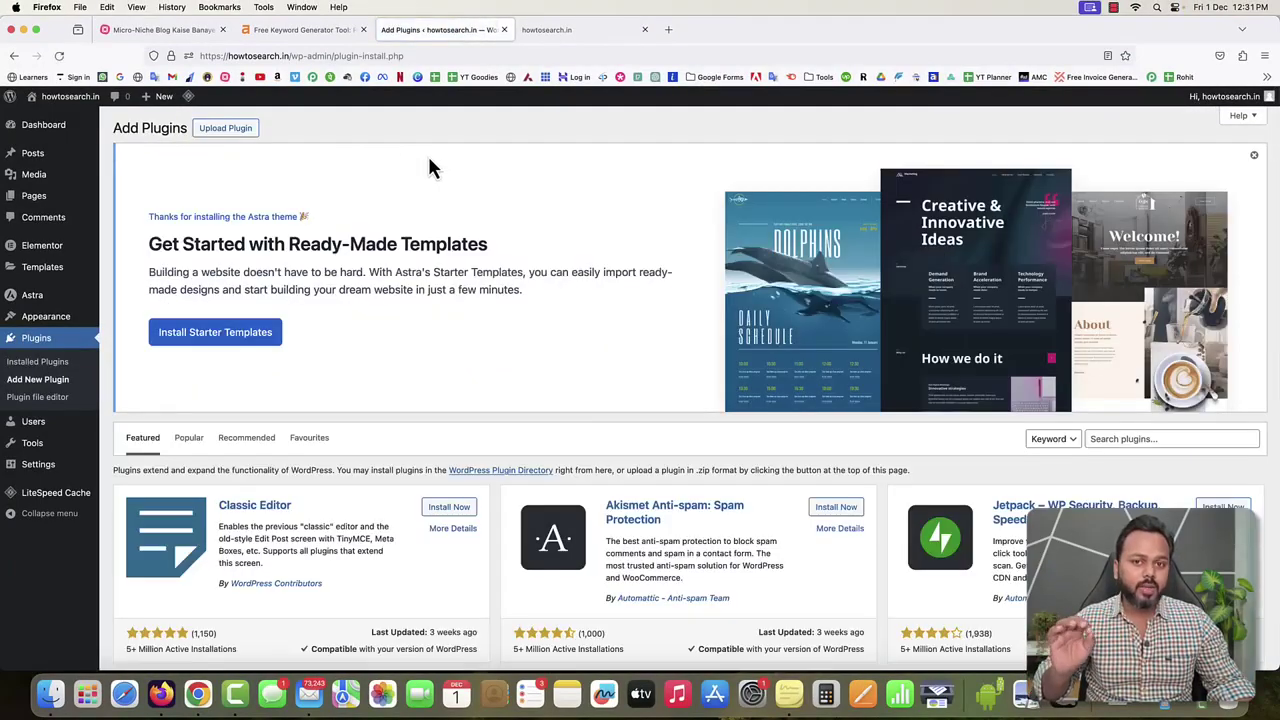
click(230, 132)
click(606, 524)
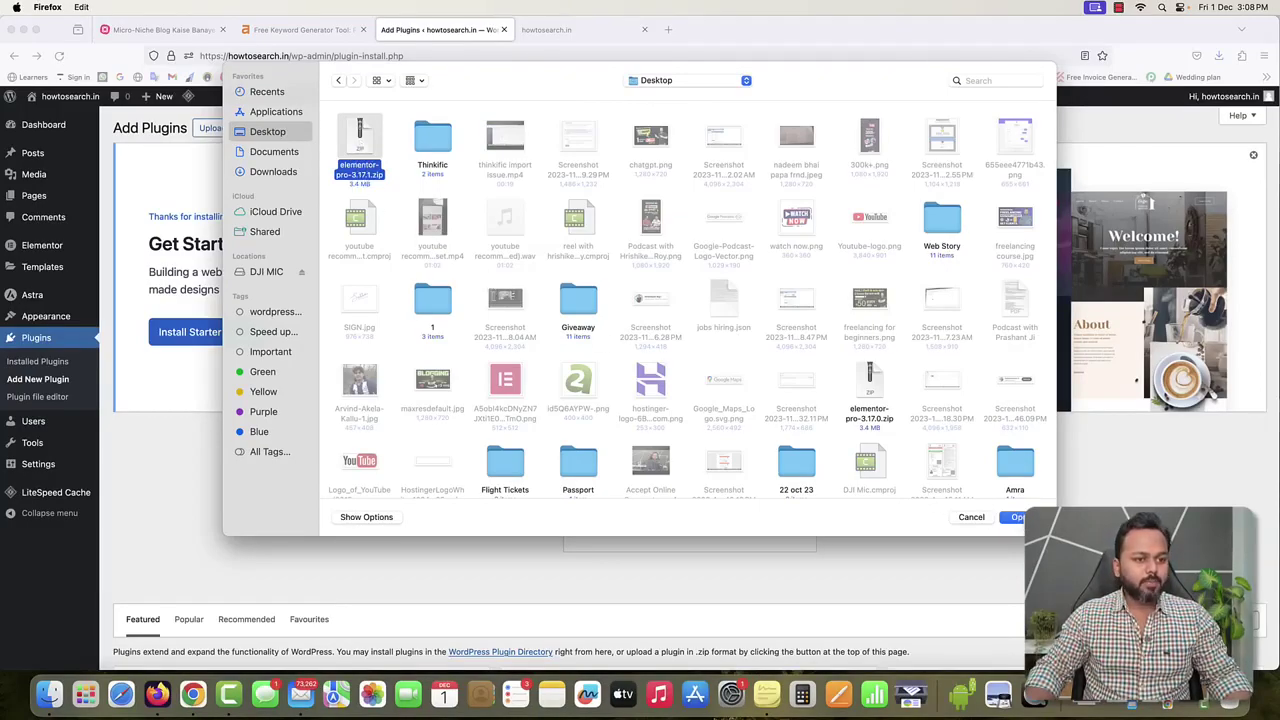
click(1017, 518)
click(769, 529)
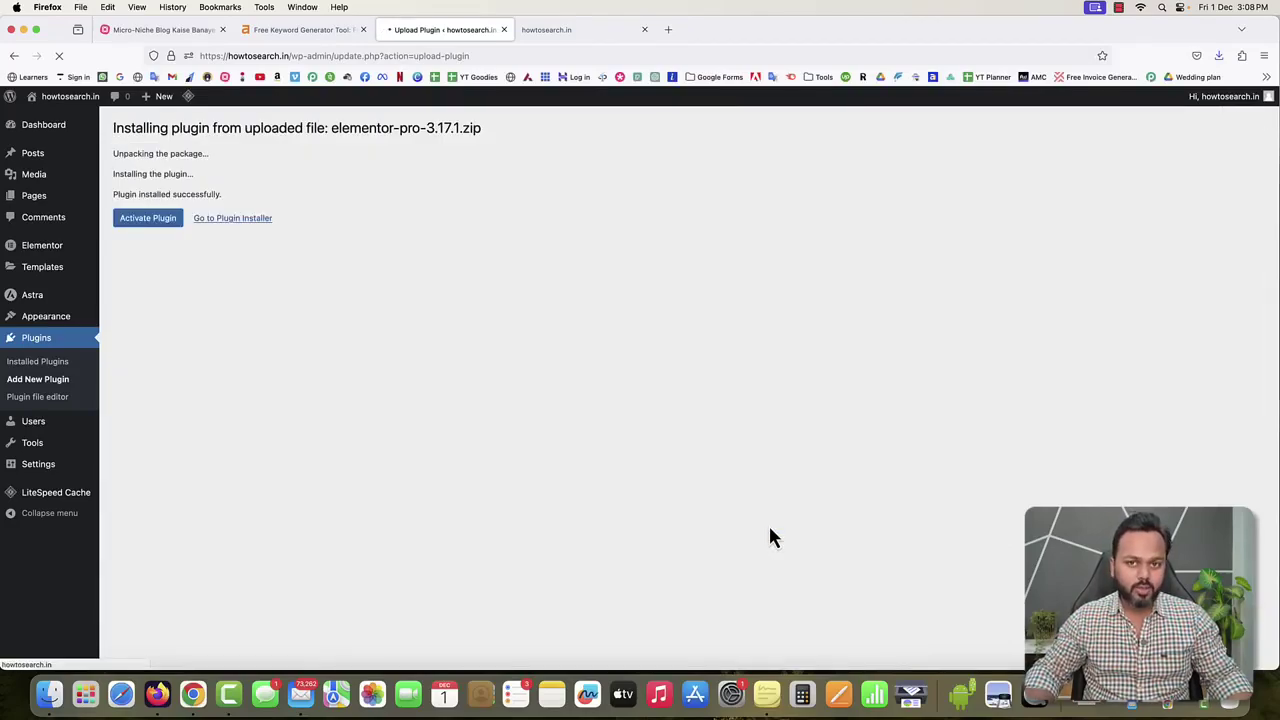
click(150, 222)
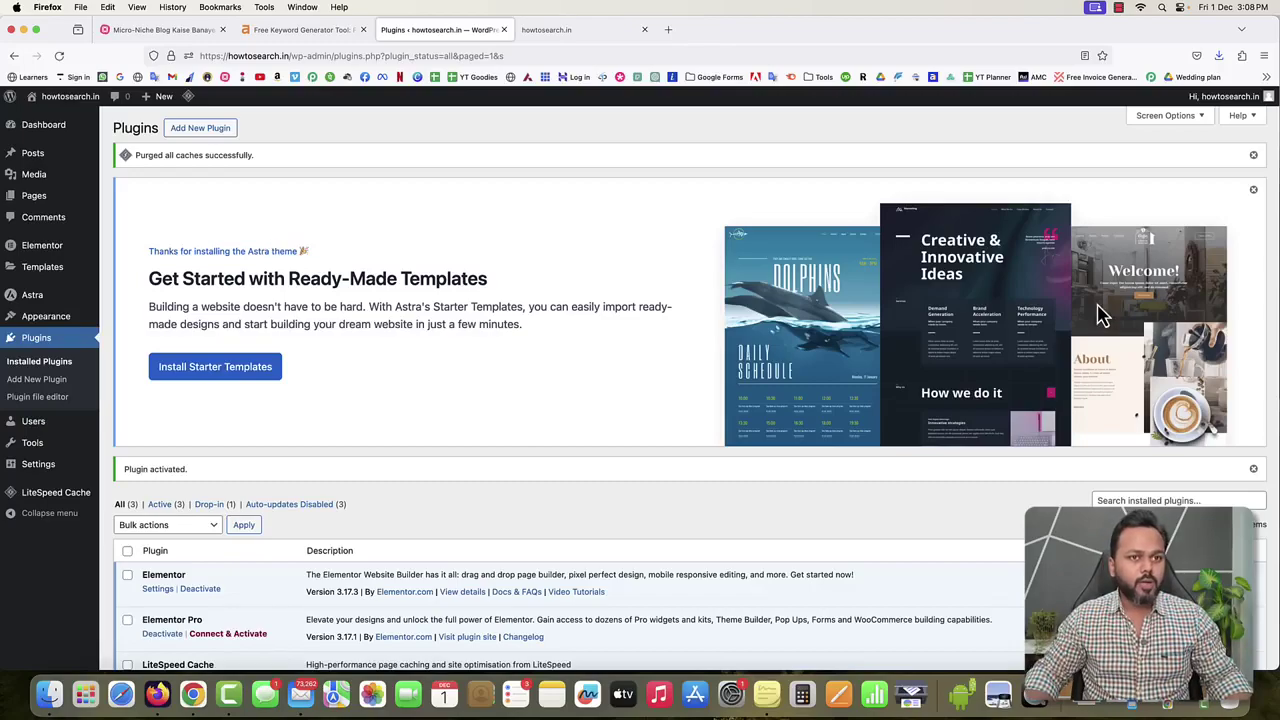
Dismiss the Astra notice, then find 'disable gutenberg' and install and activate Disable Gutenberg.
click(1254, 192)
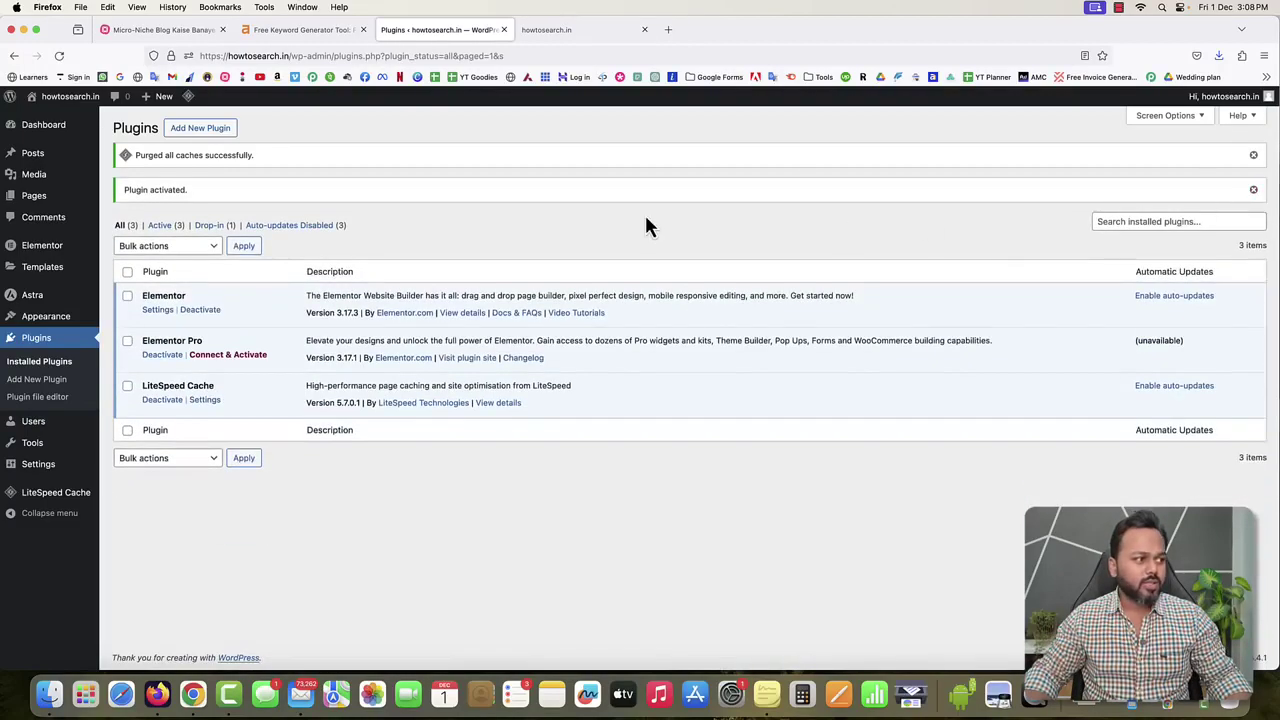
click(190, 131)
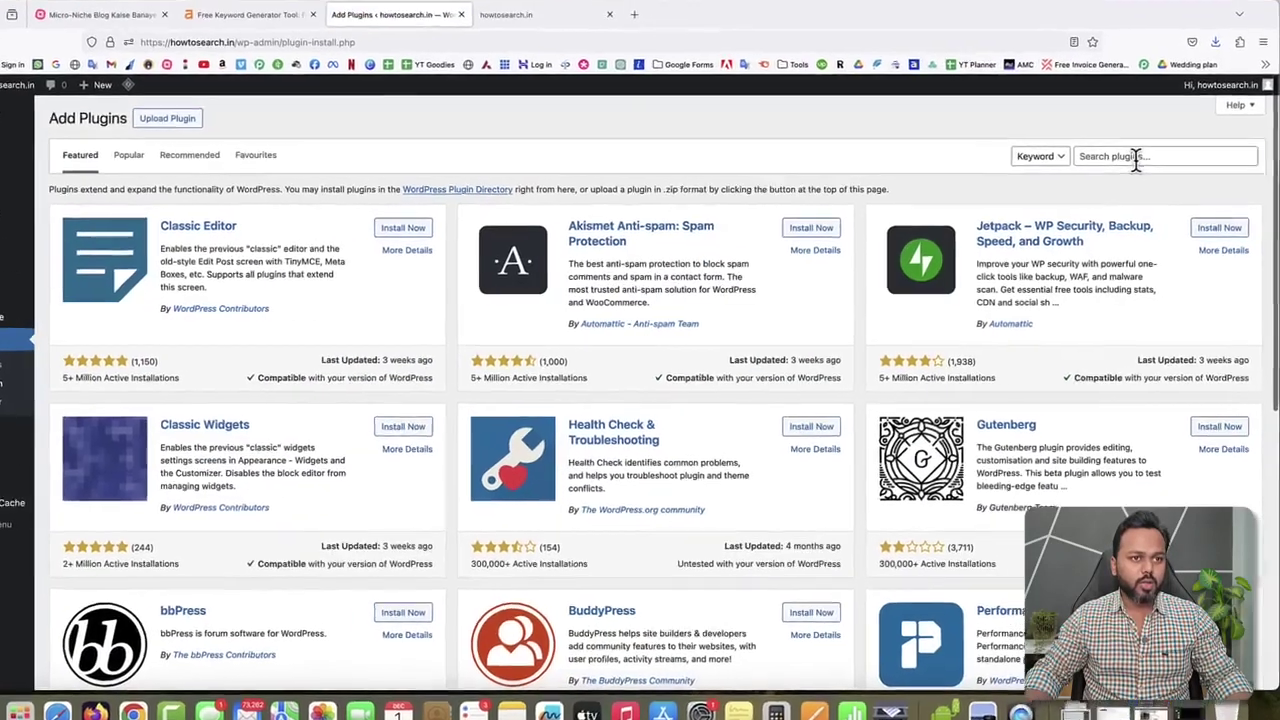
click(1136, 157)
text(dis)
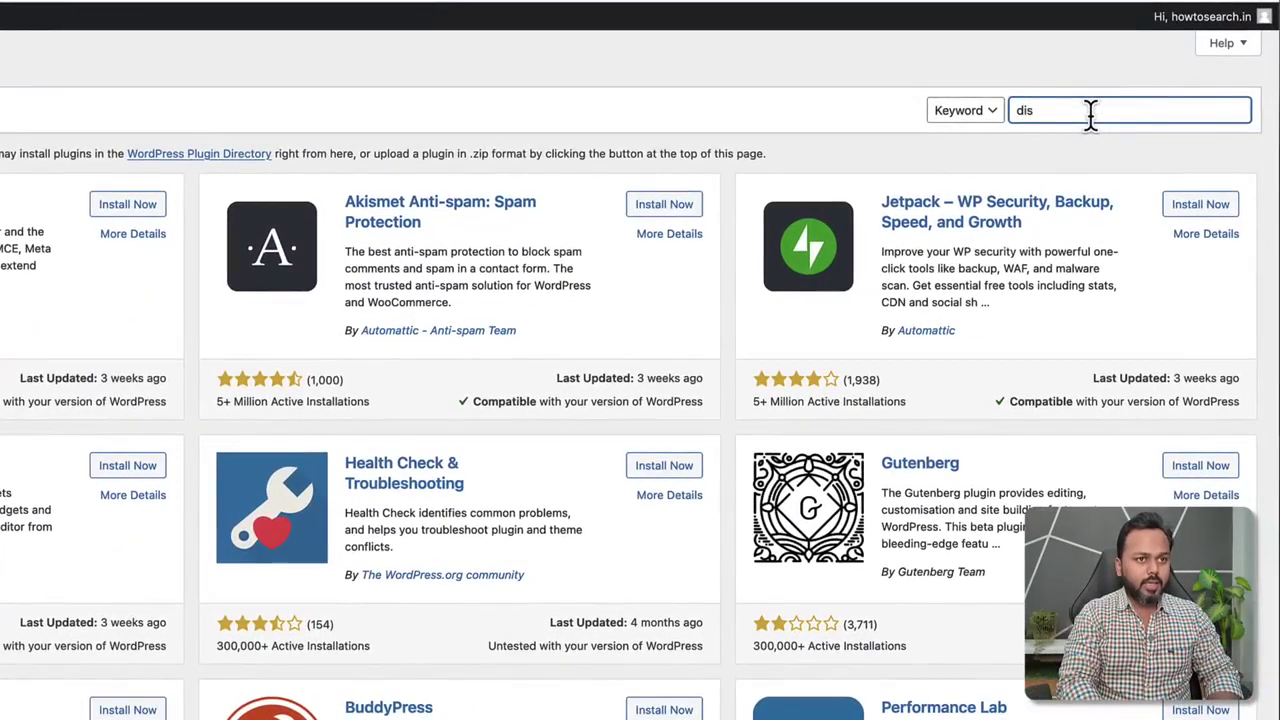
text(able gutenber)
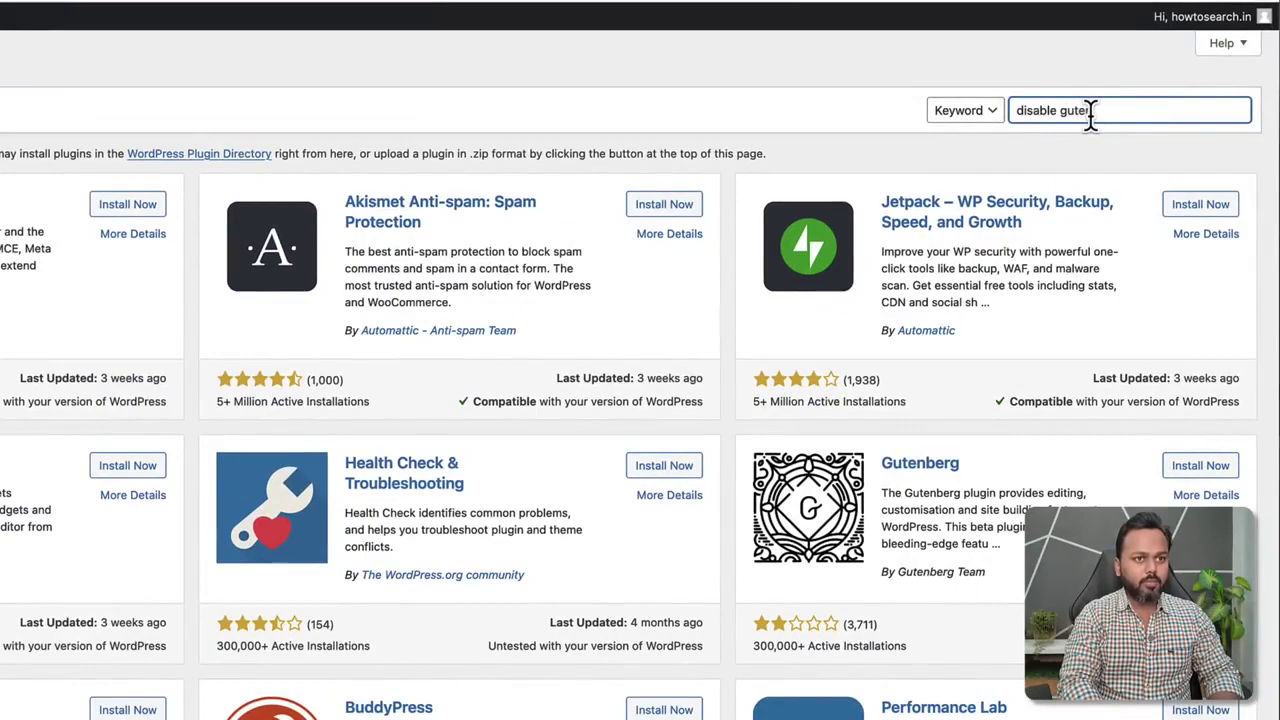
text(g)
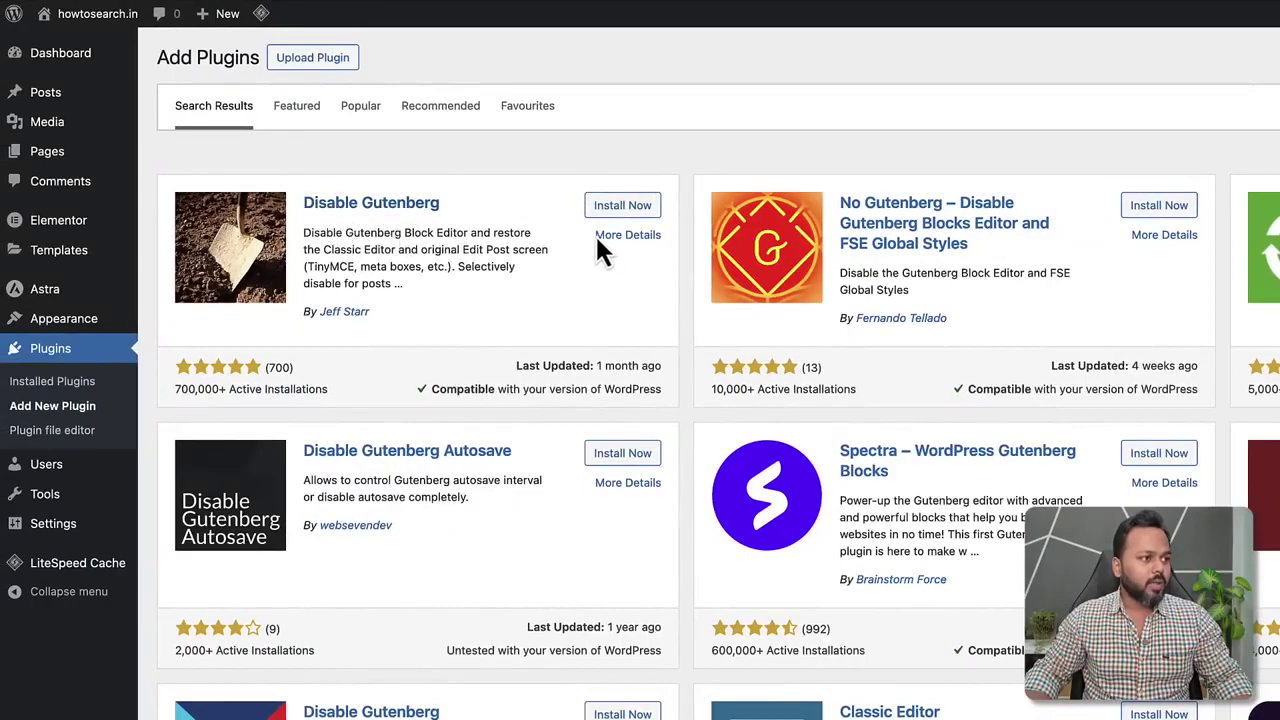
click(628, 208)
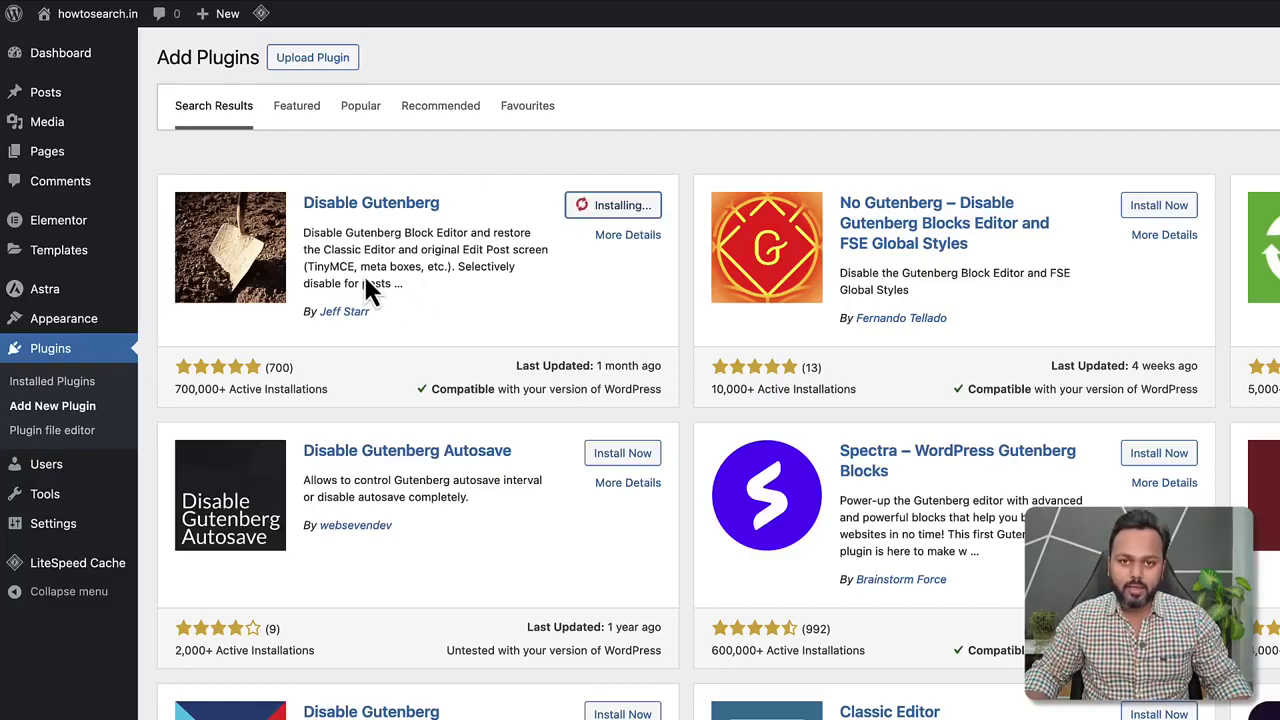
click(630, 206)
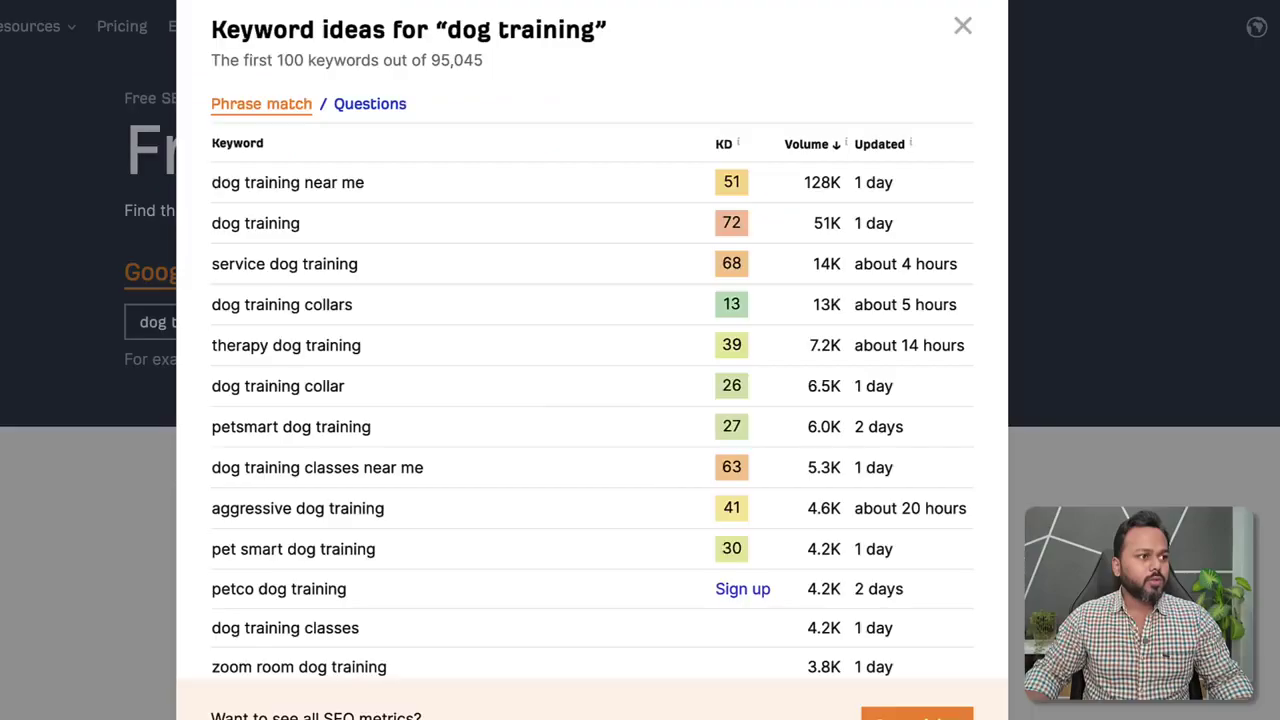
Scroll through the Ahrefs 'dog training' keyword ideas list.
scroll(462, 530, down, 3)
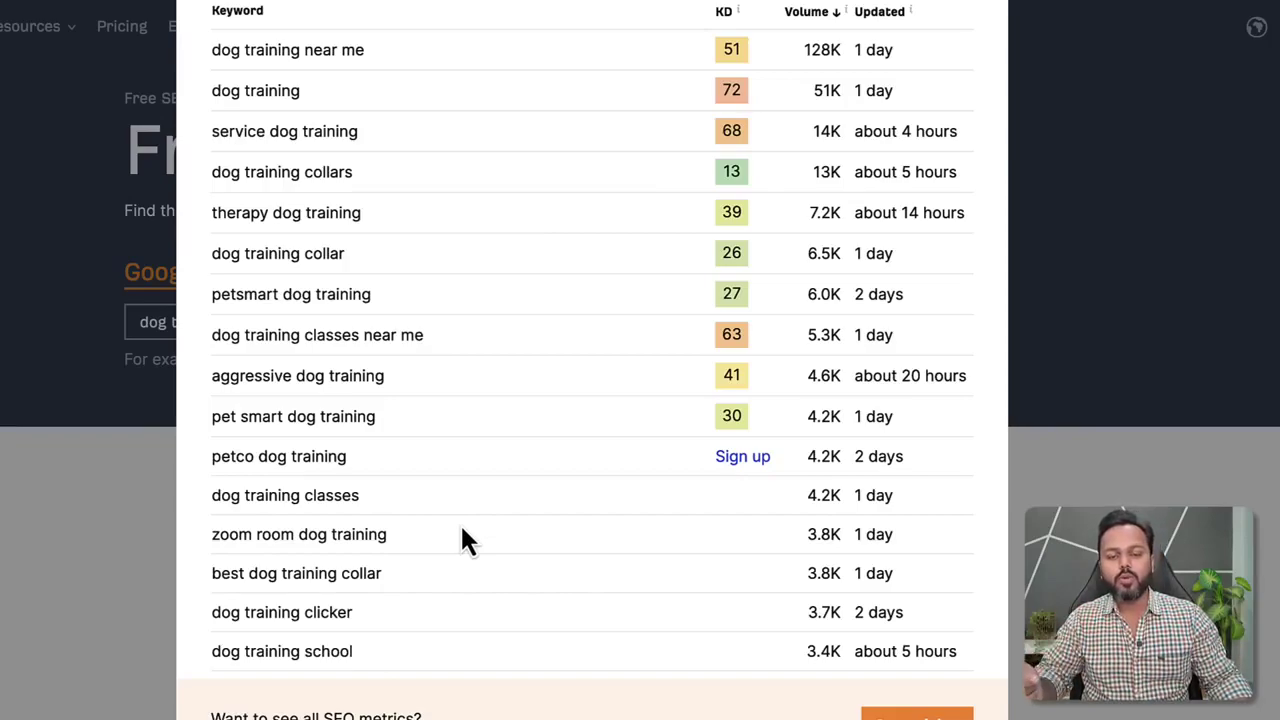
scroll(425, 468, up, 1)
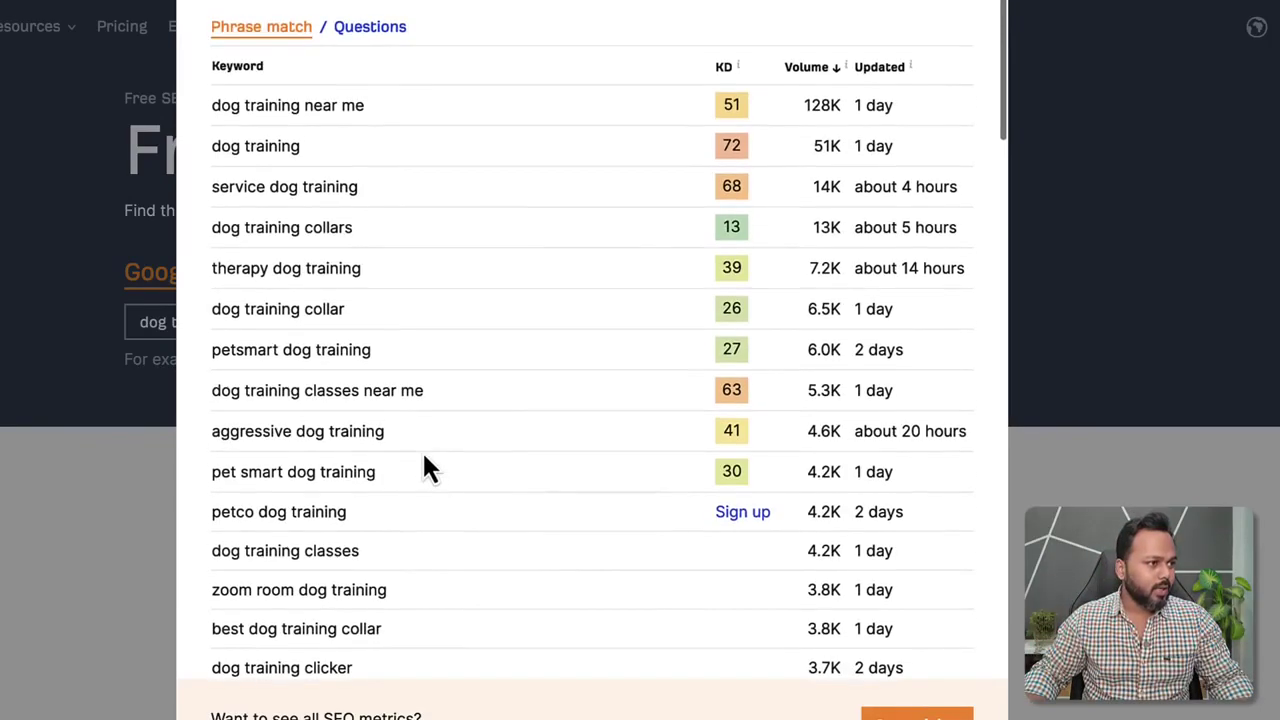
scroll(425, 468, down, 5)
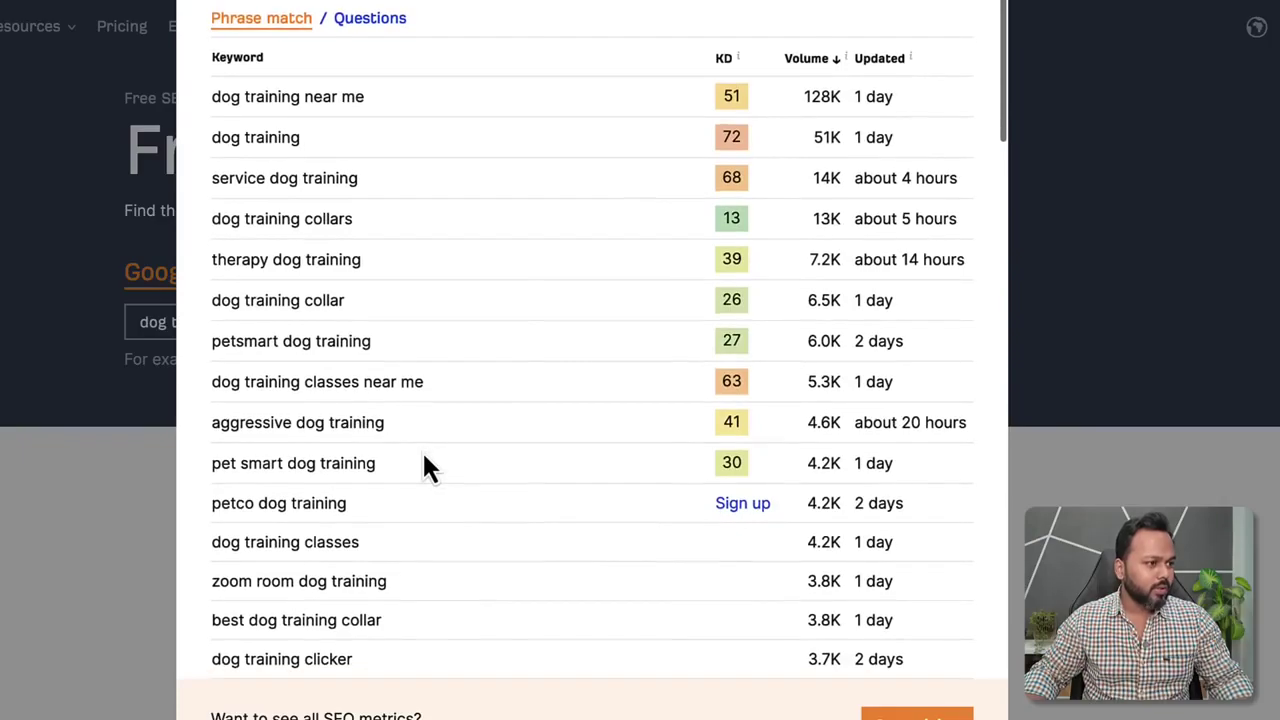
scroll(424, 460, down, 11)
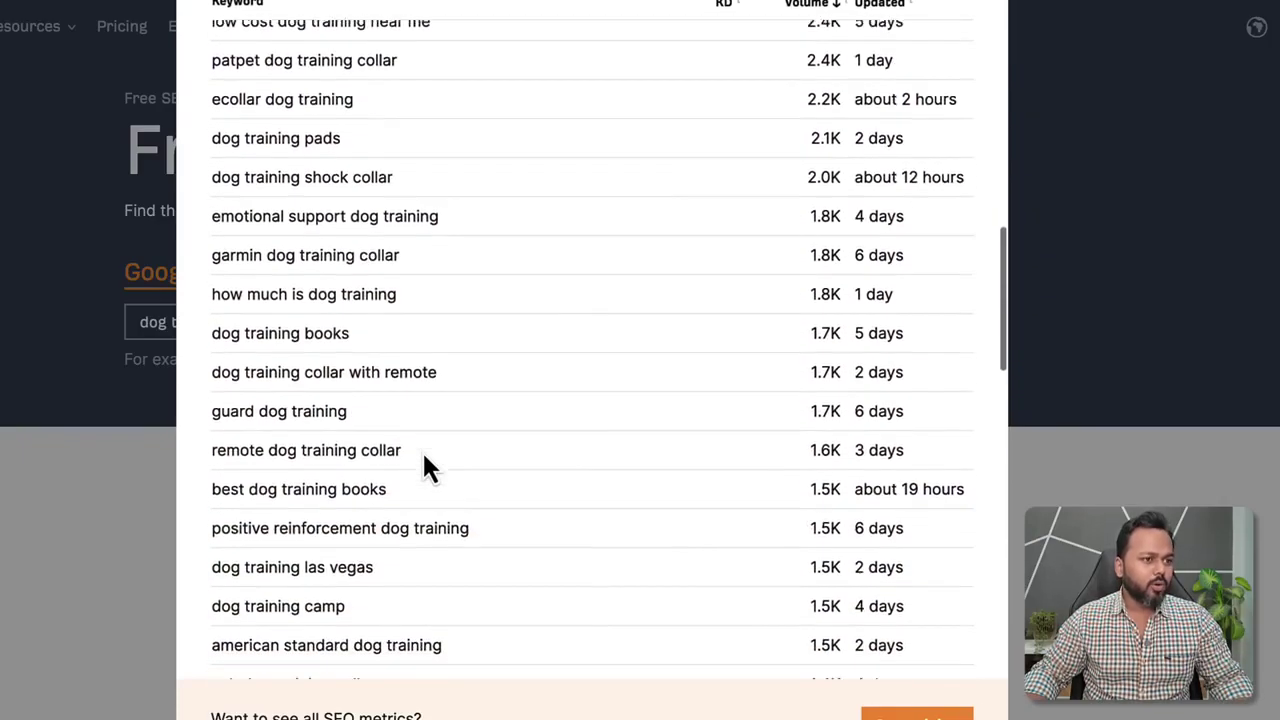
scroll(424, 460, down, 6)
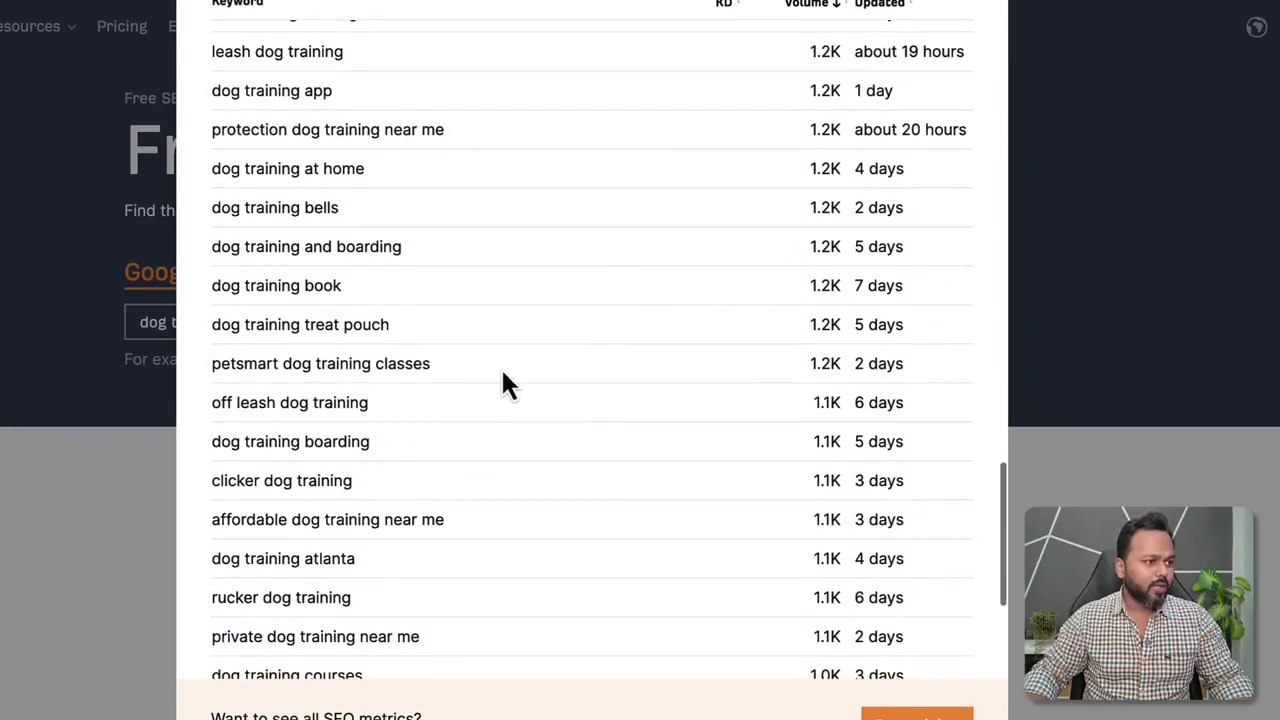
scroll(503, 376, down, 2)
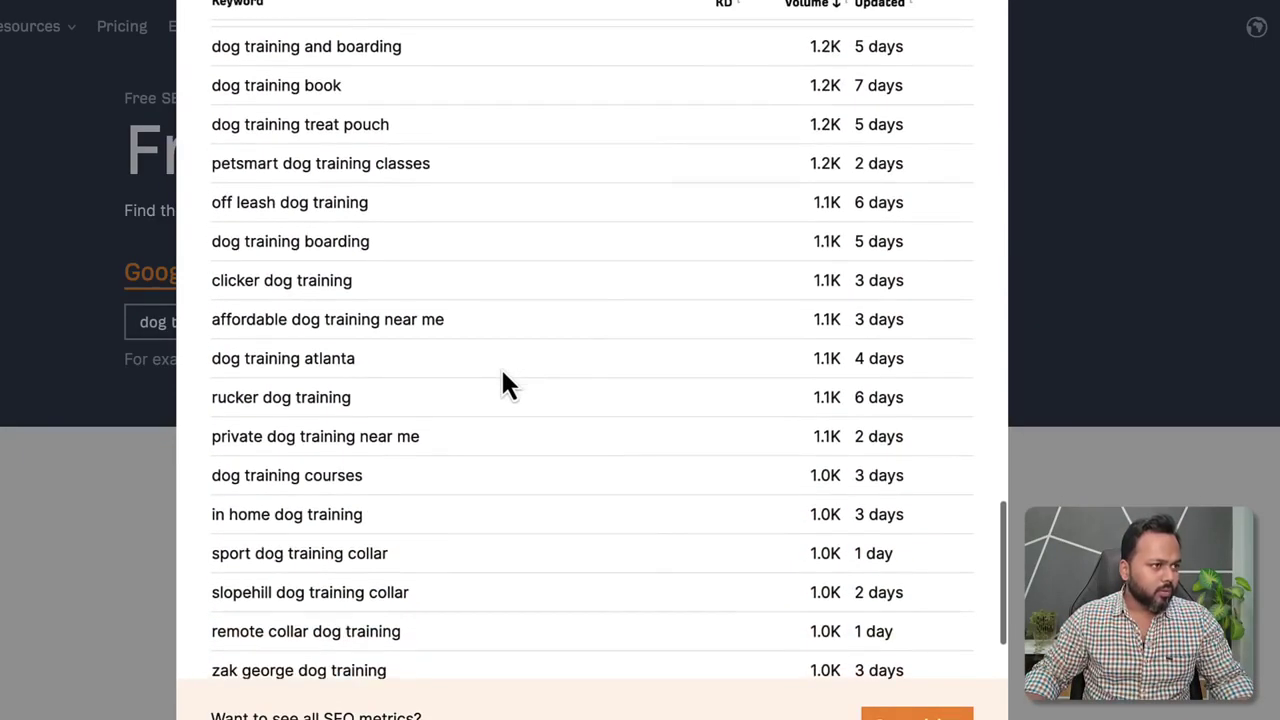
scroll(502, 376, up, 3)
scroll(505, 381, up, 1)
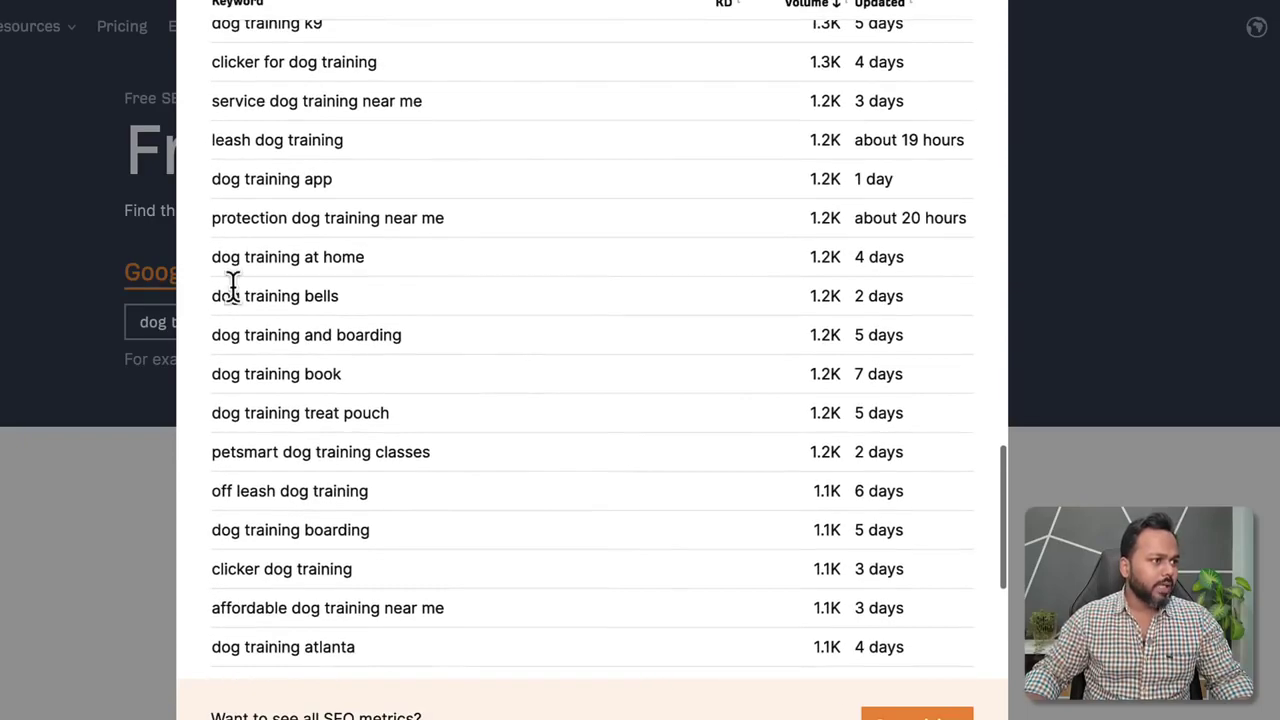
Copy the keyword 'dog training at home' and open a new browser tab.
drag(216, 260, 363, 257)
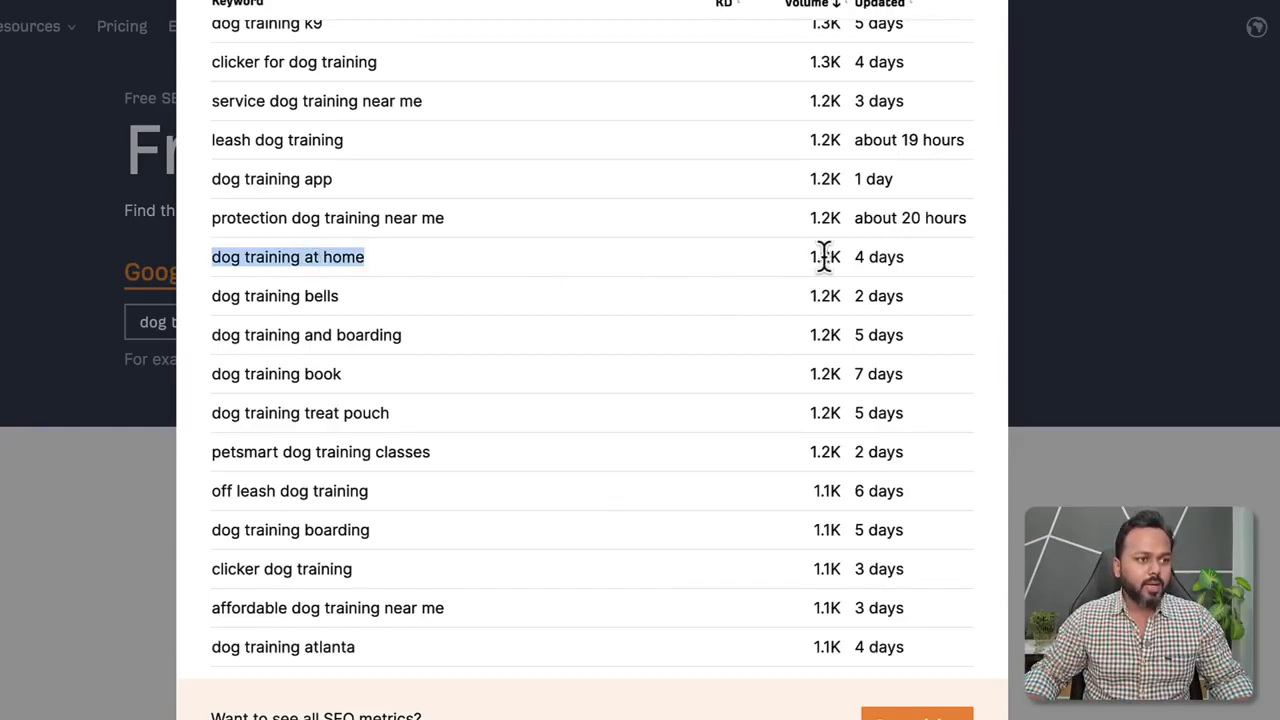
right_click(295, 254)
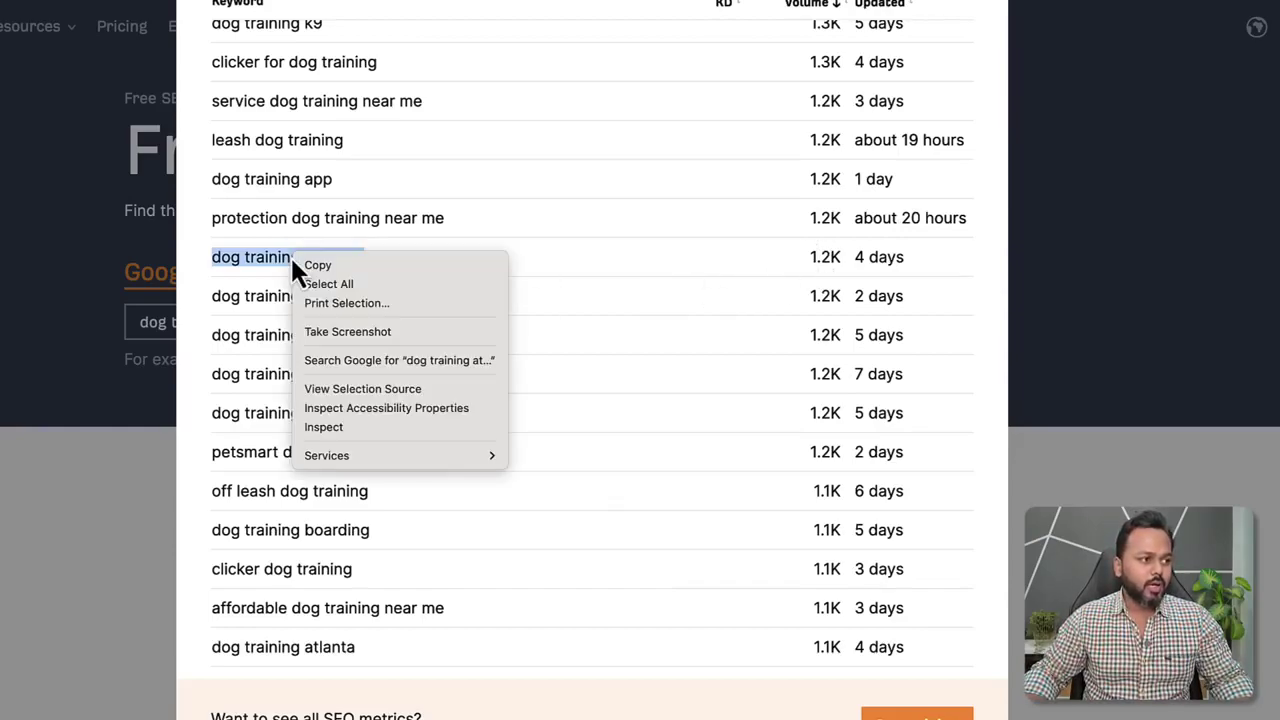
click(308, 264)
click(430, 280)
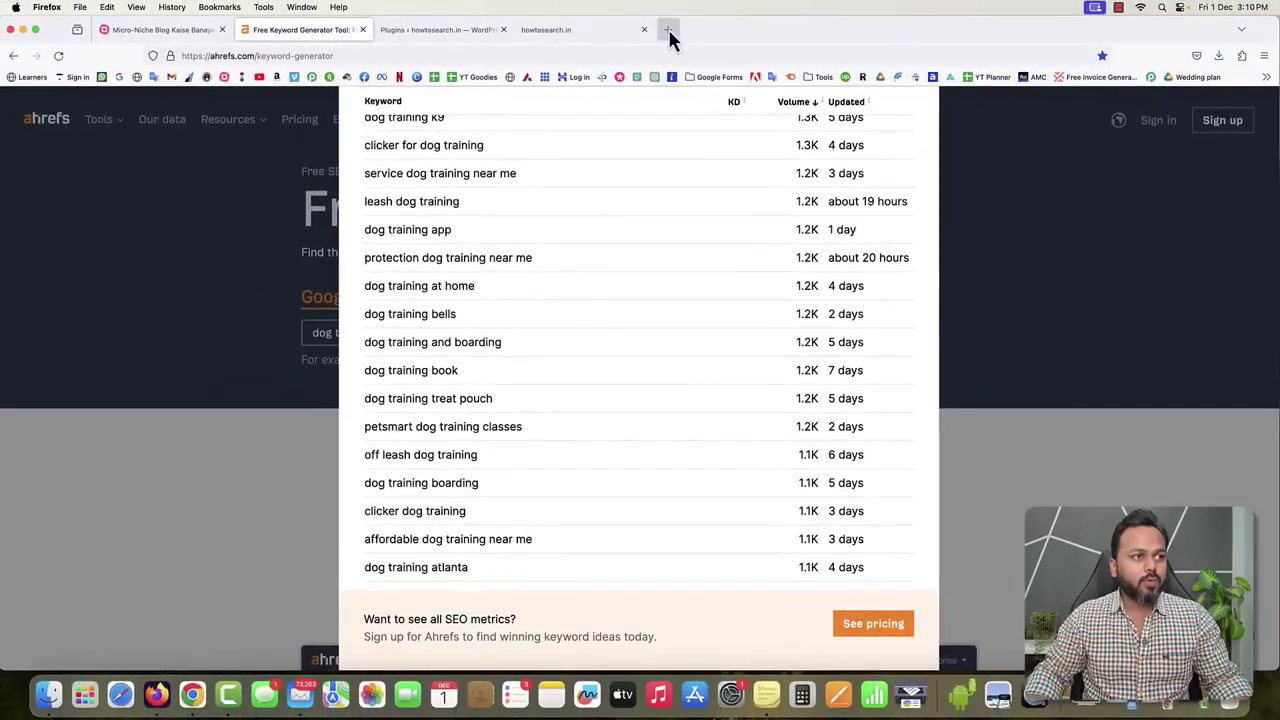
click(668, 30)
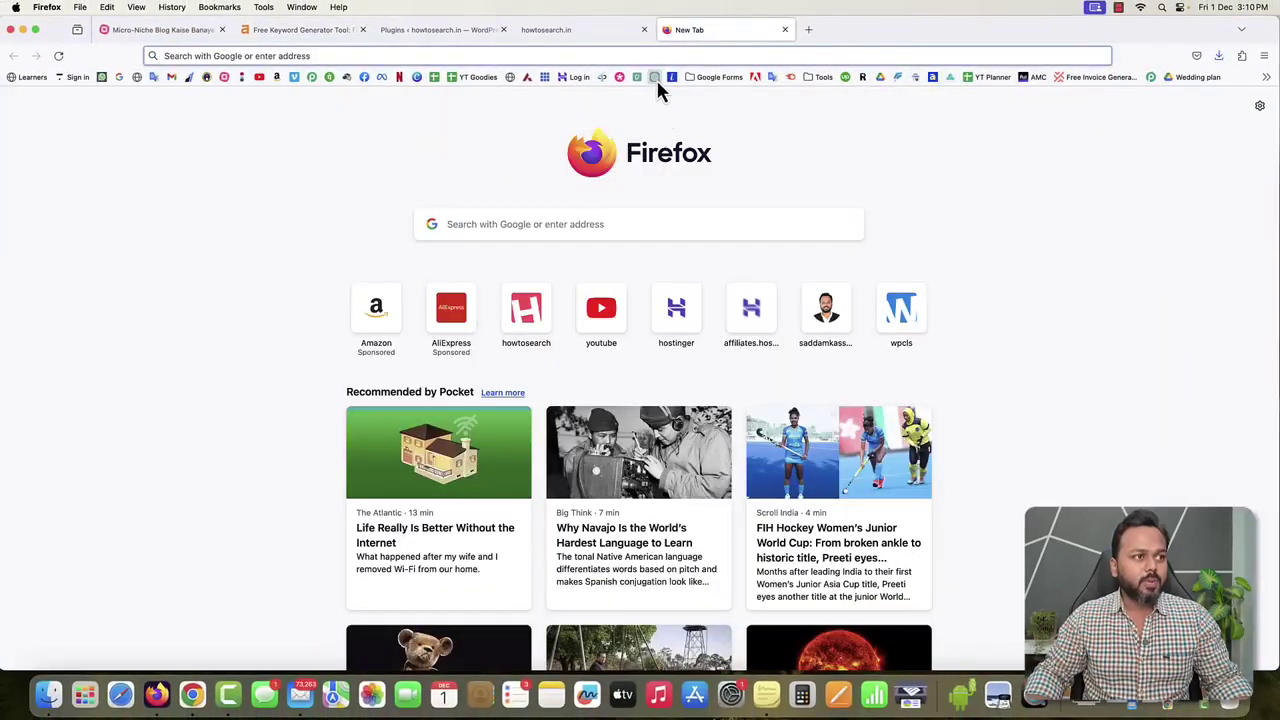
Load ChatGPT in the new tab and switch the chat model to GPT-3.5.
click(655, 77)
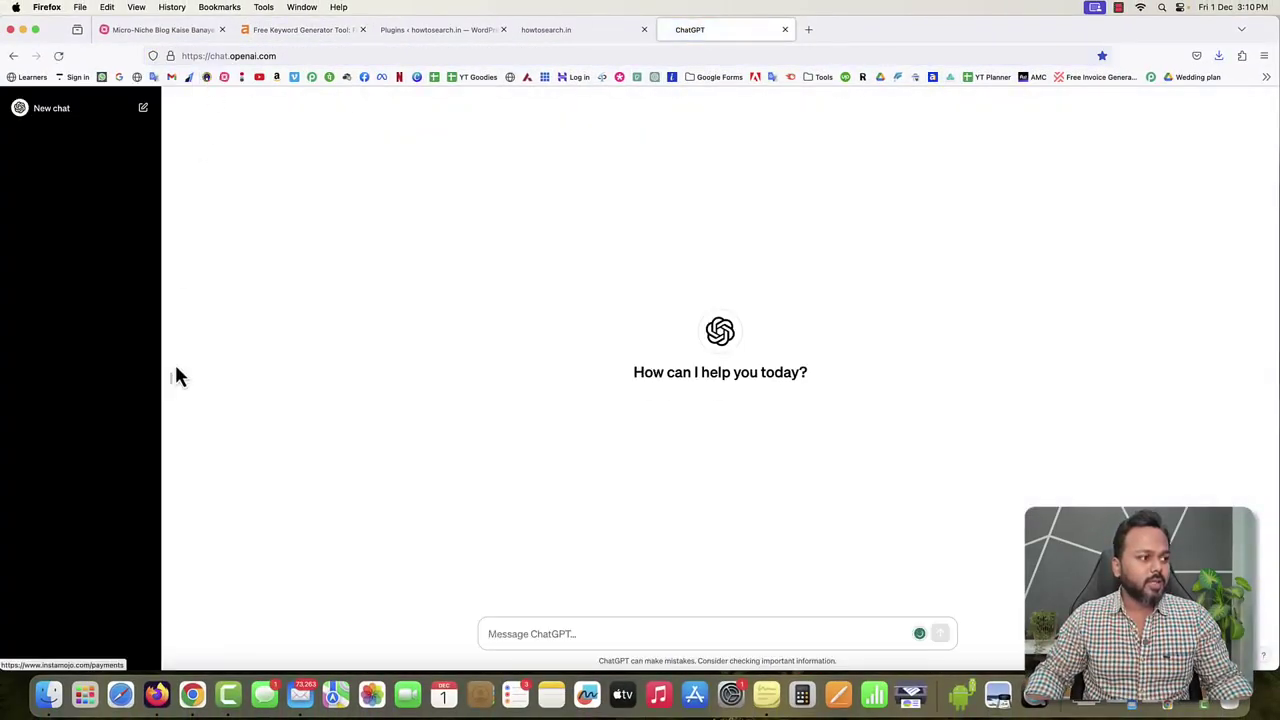
click(163, 385)
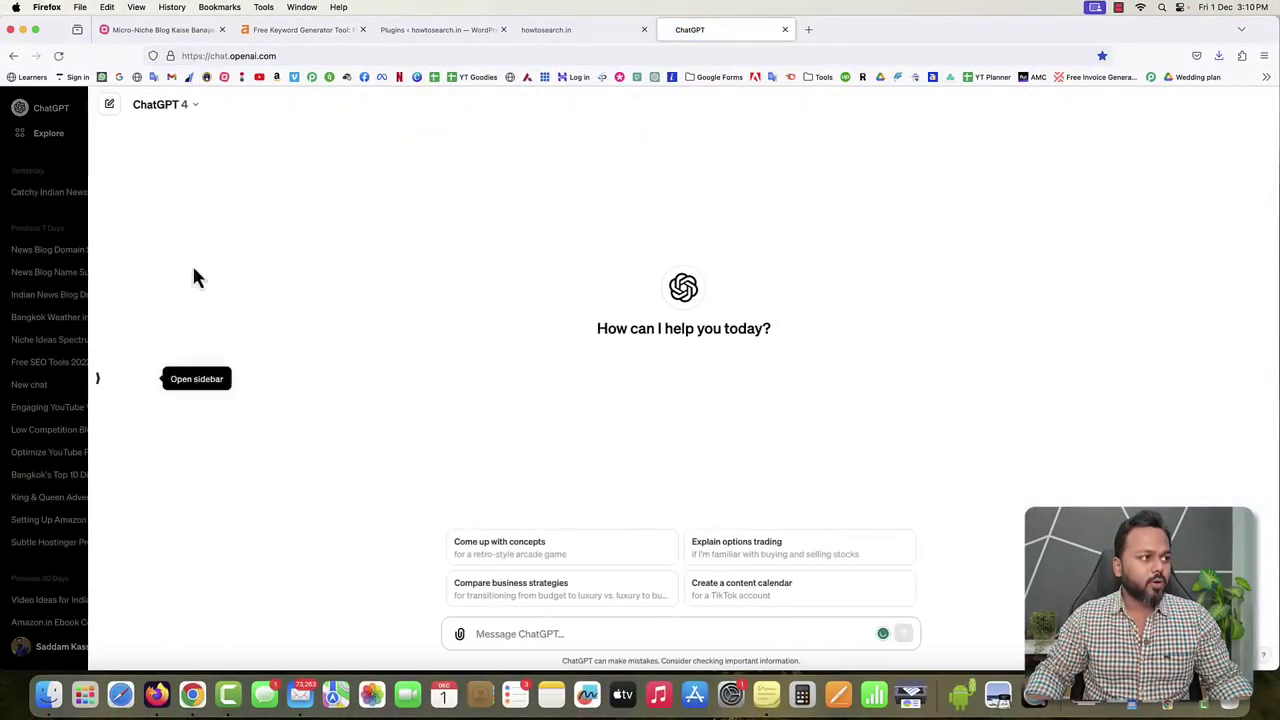
click(210, 56)
click(283, 345)
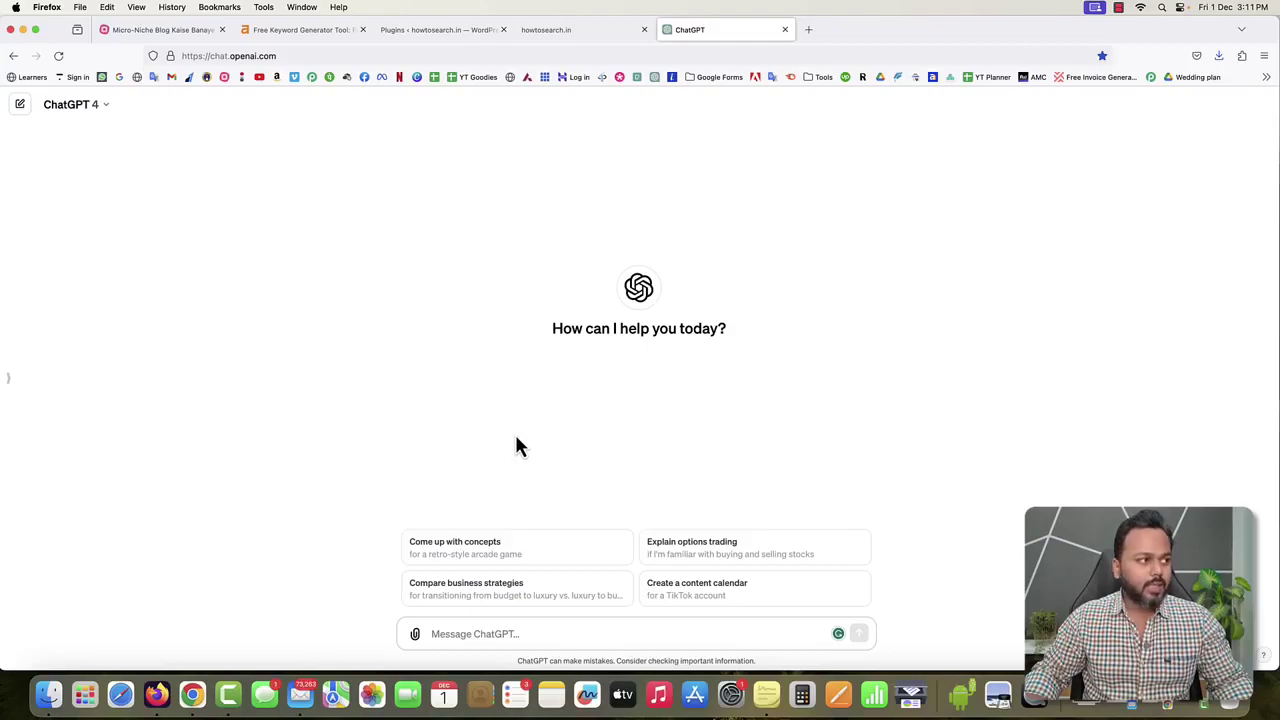
click(106, 108)
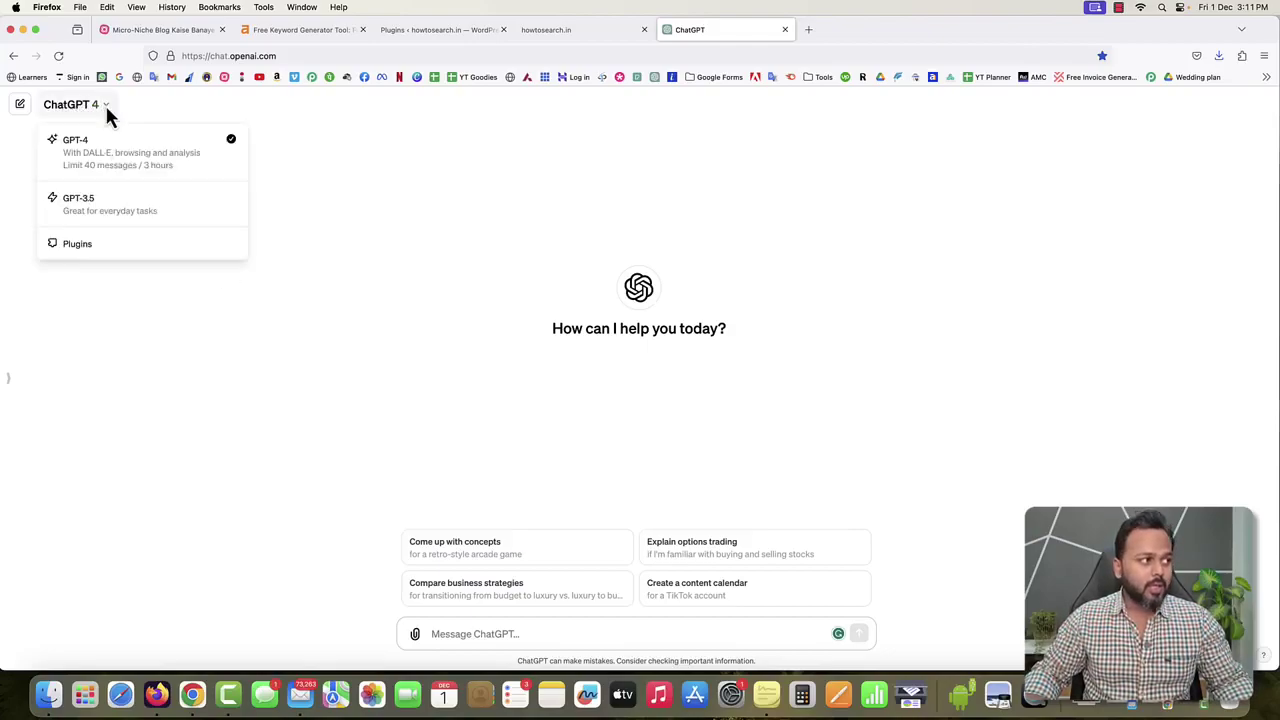
click(80, 207)
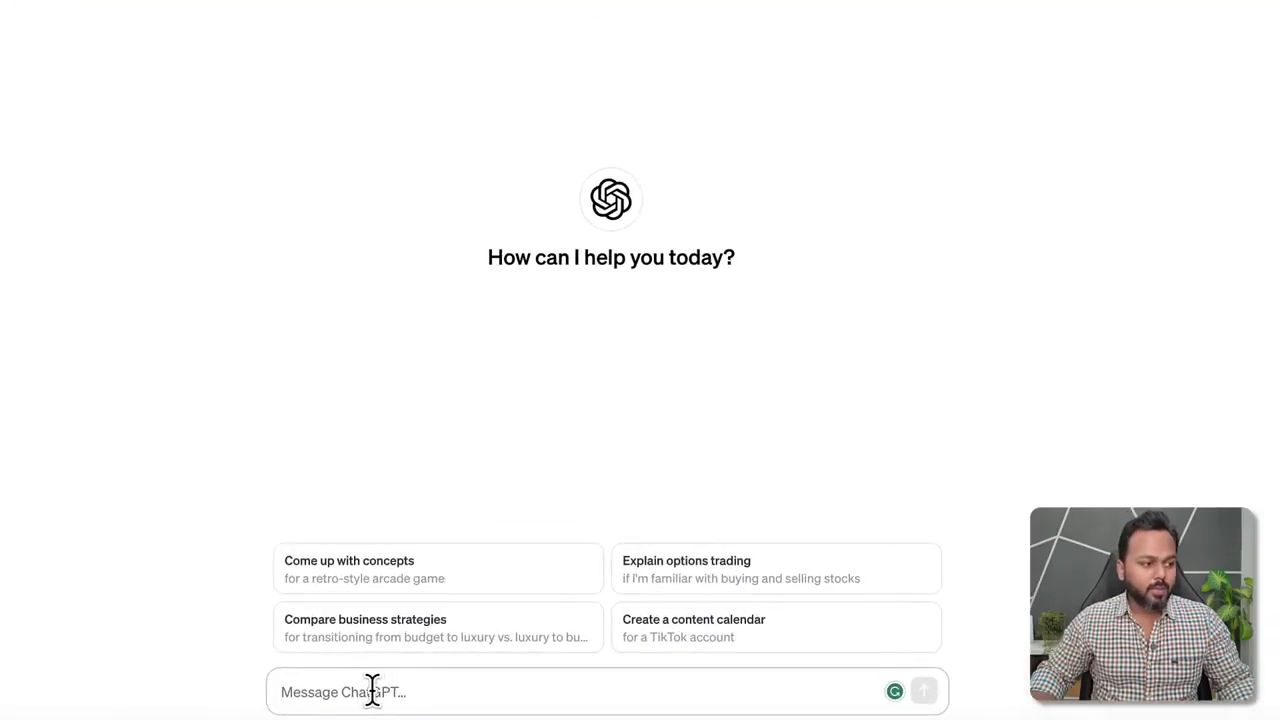
Start the prompt: I want to write a blog post on the topic '10 Best dog training at home'.
click(454, 690)
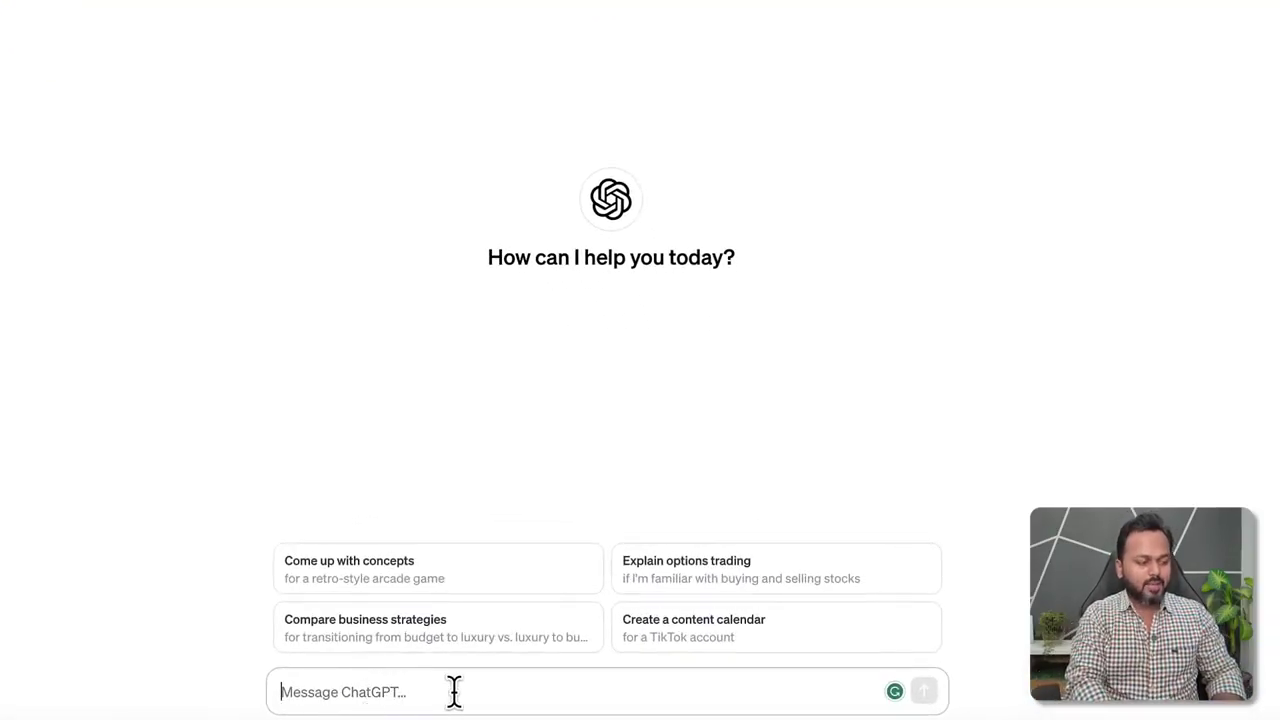
text(I want )
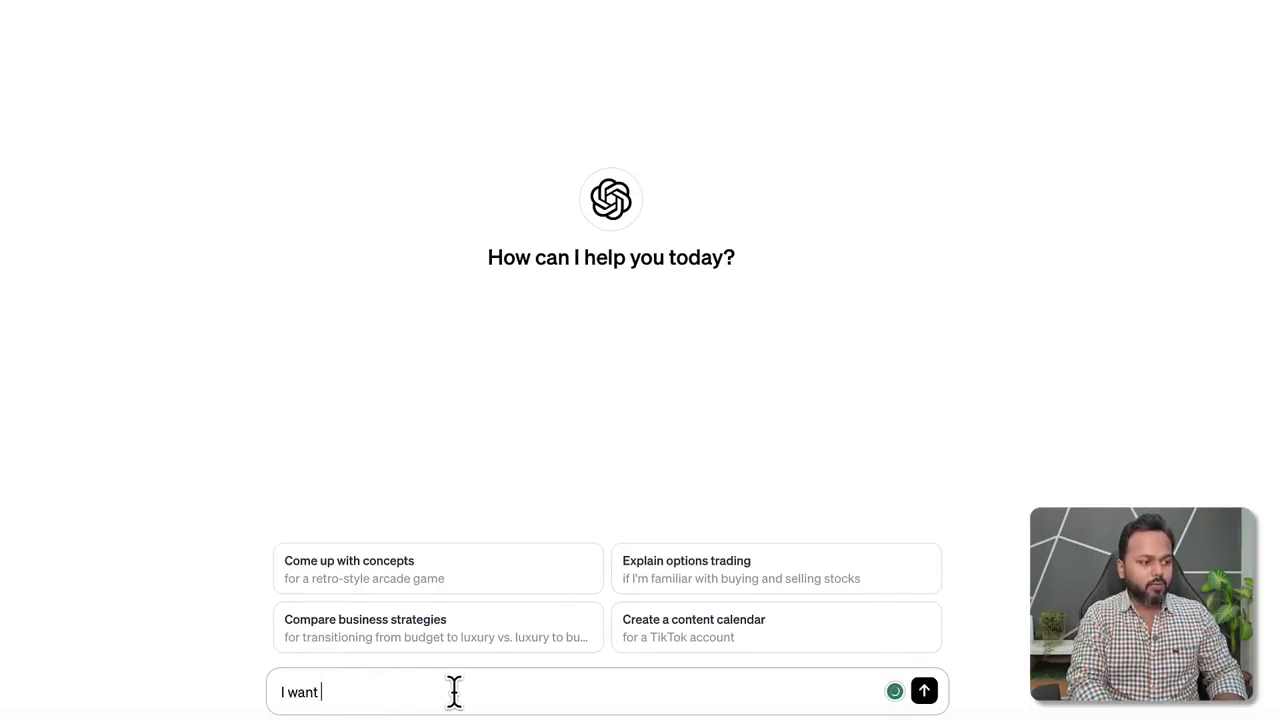
text(to write a blog p)
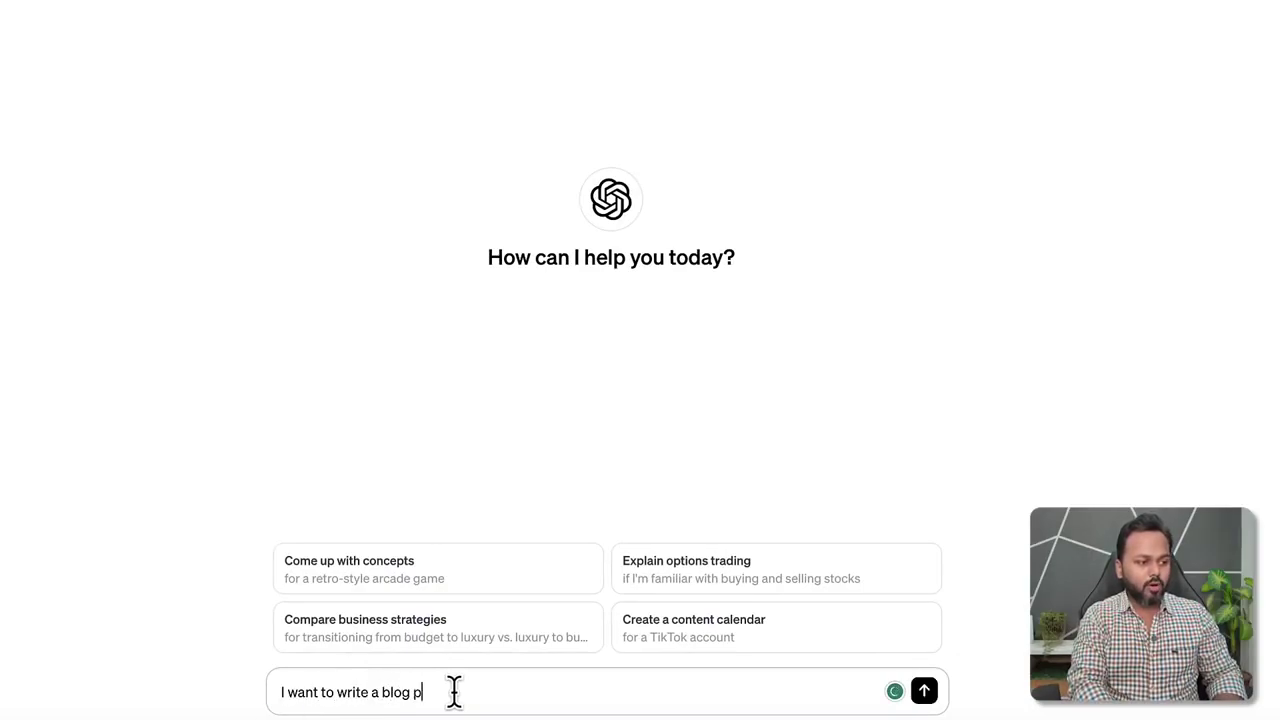
text(ost on the topic "dog training at home")
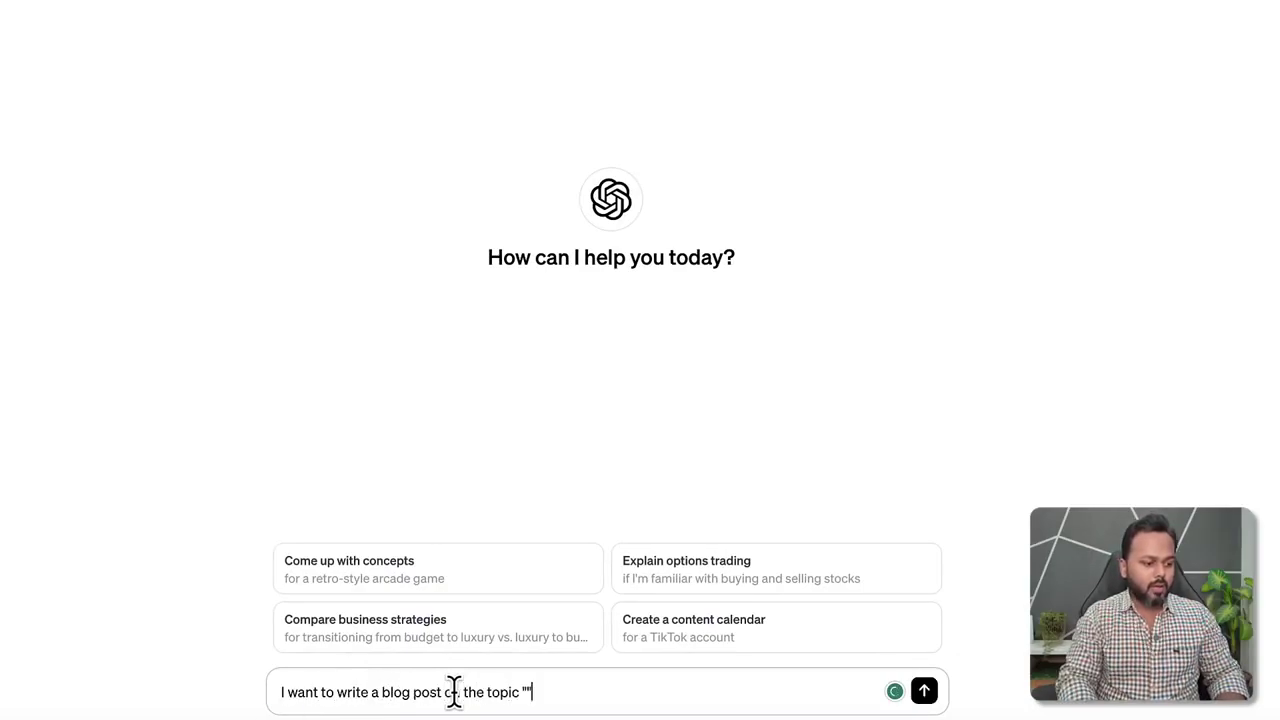
key(Left)
key(ctrl+v)
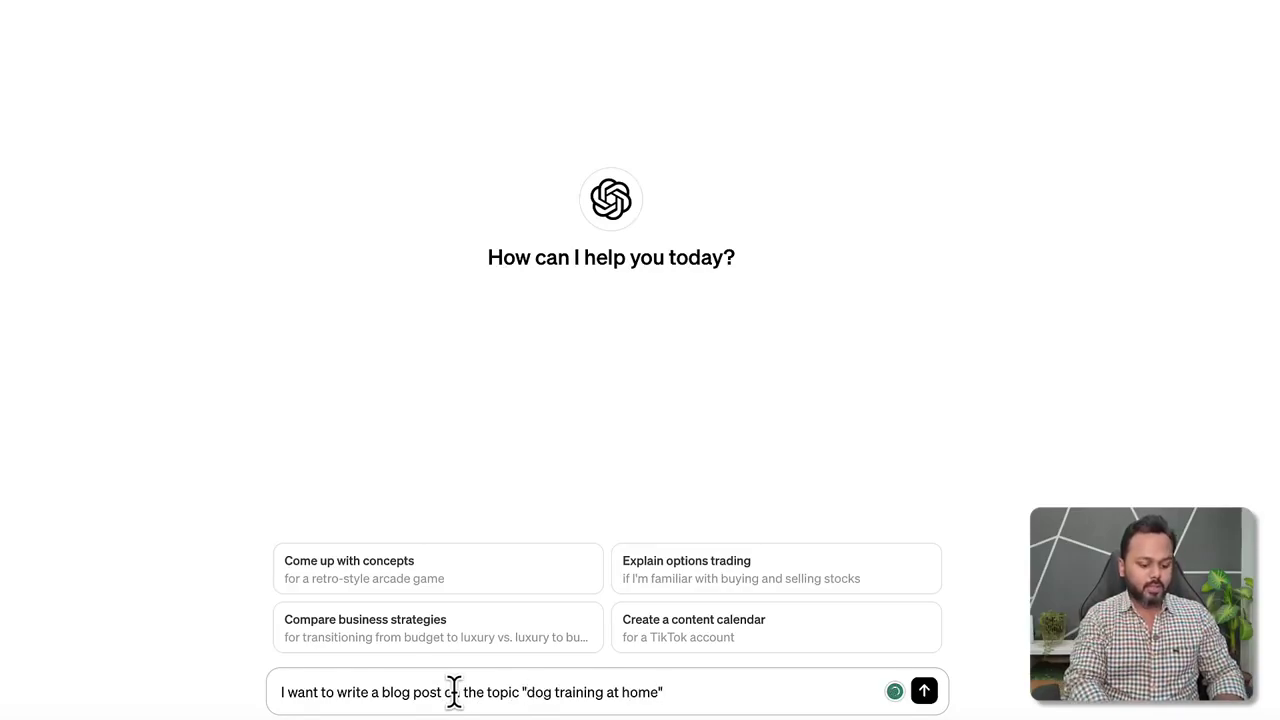
text(.)
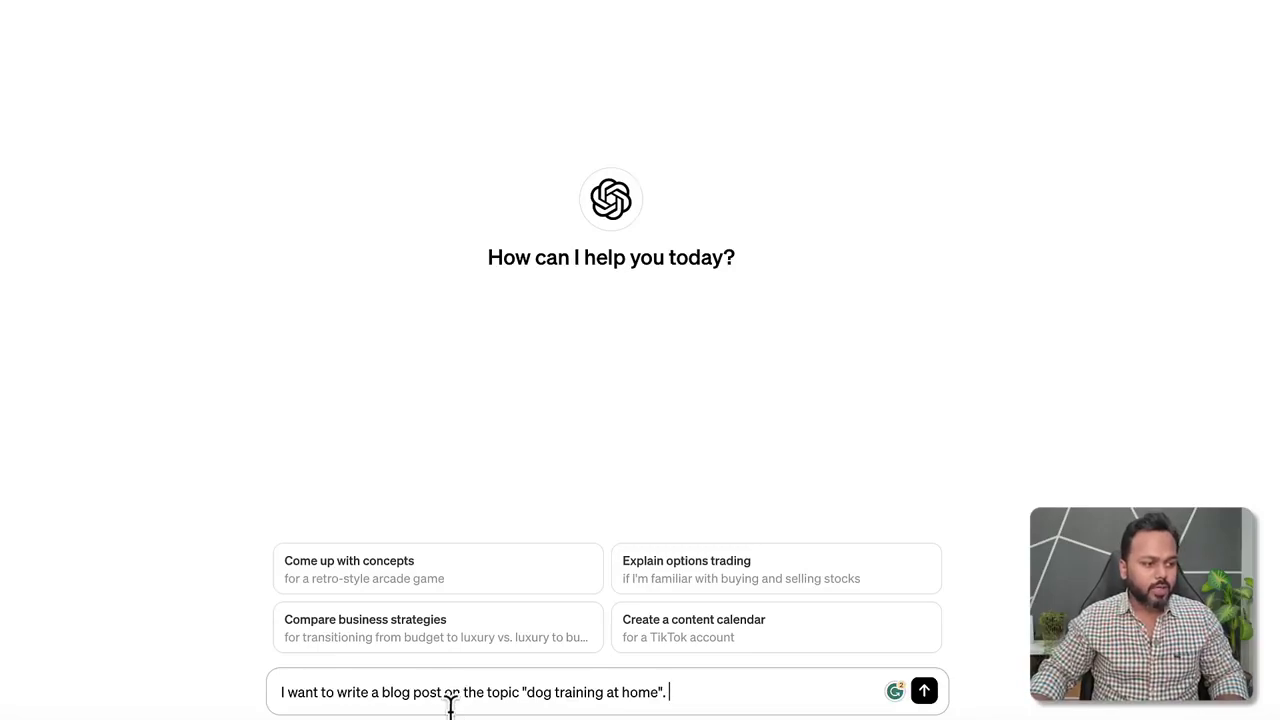
click(528, 690)
text(Best)
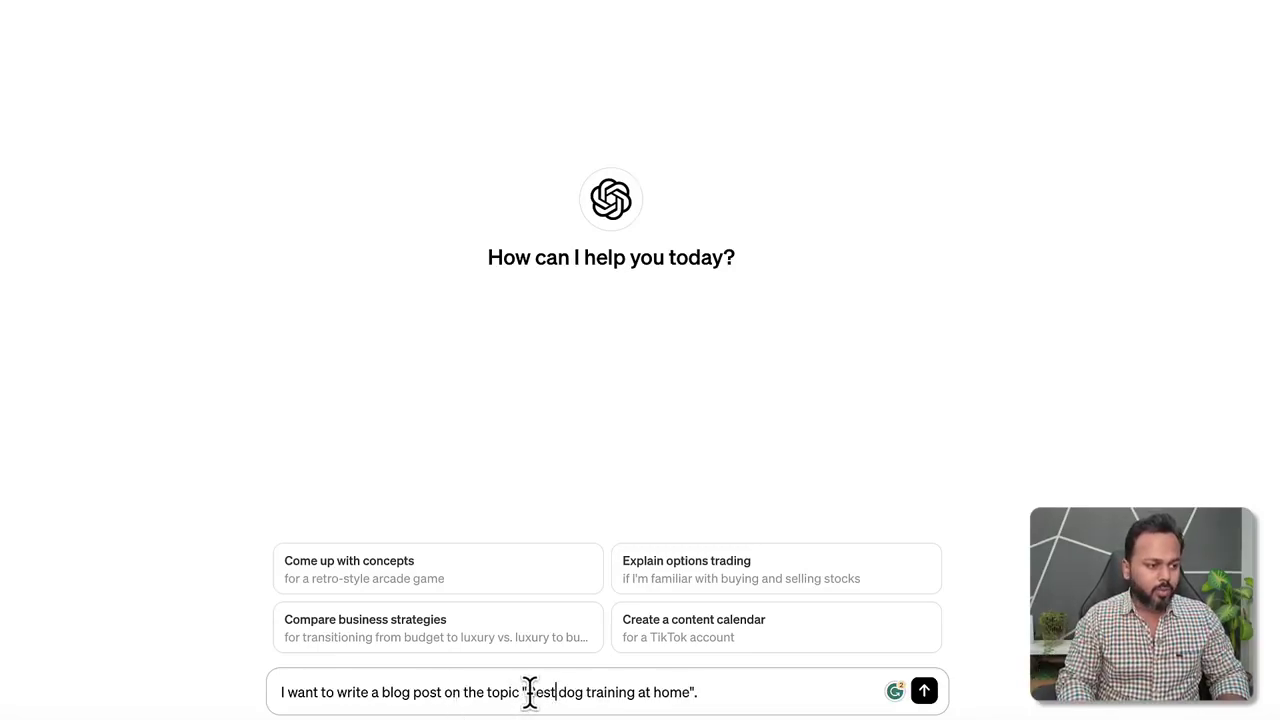
click(528, 690)
text(10)
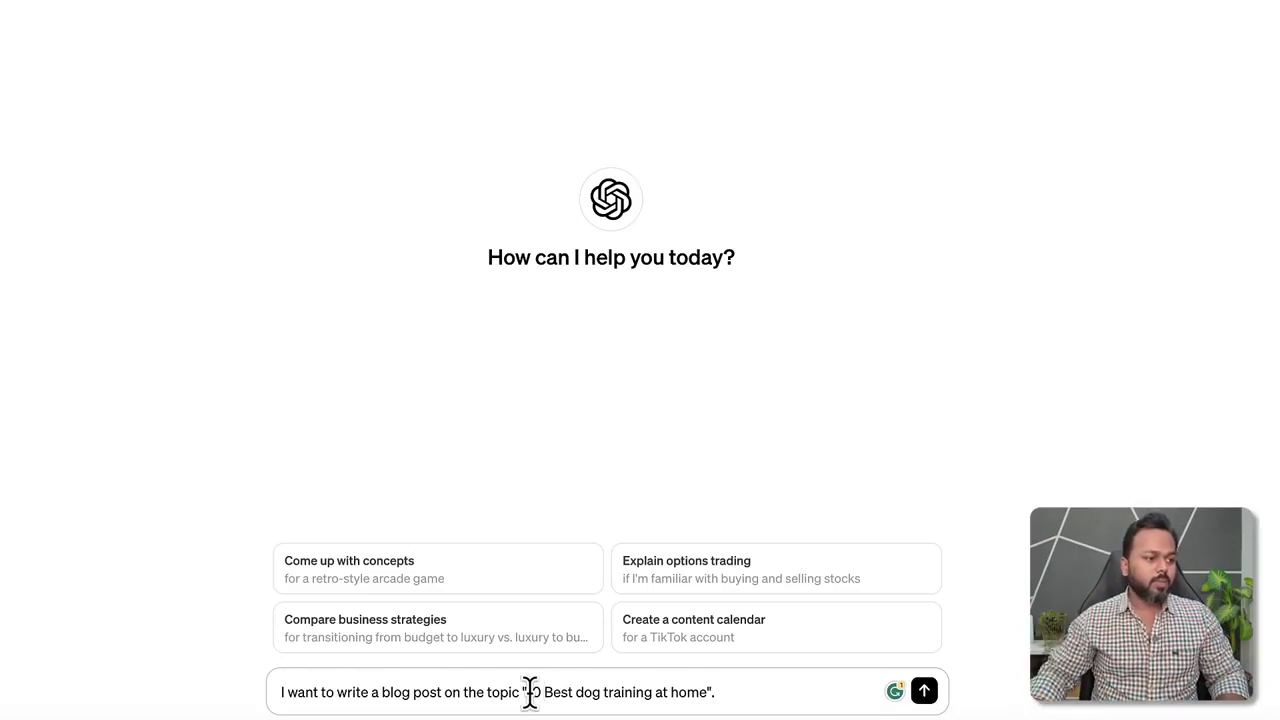
drag(527, 692, 703, 690)
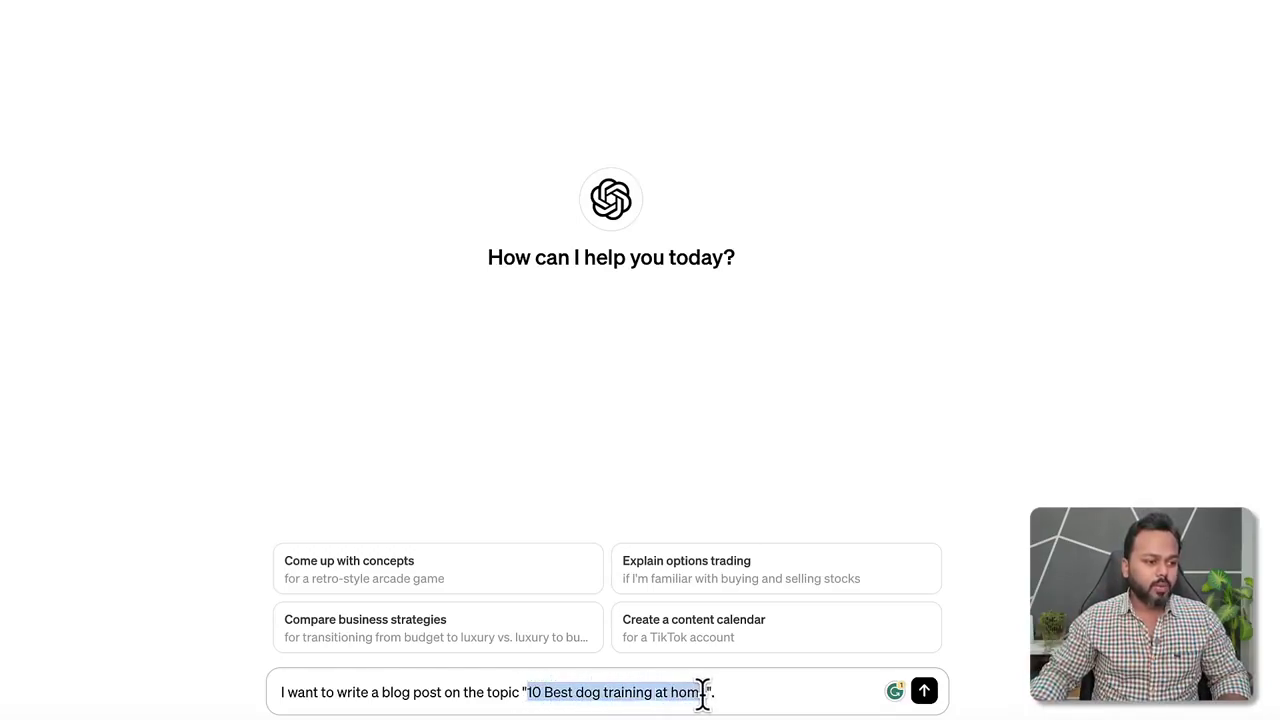
click(762, 692)
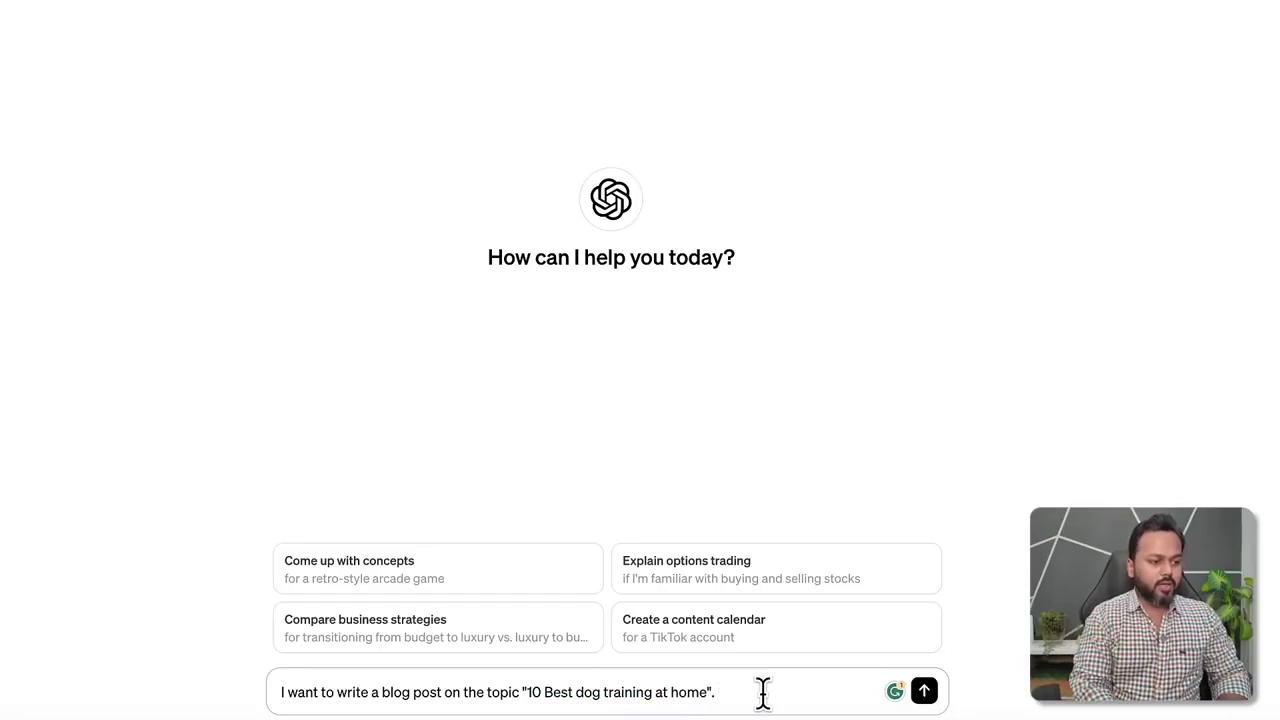
Add focus keyword 'dog training at home' and ask for a content plan and up to 1000 words.
text(The fo)
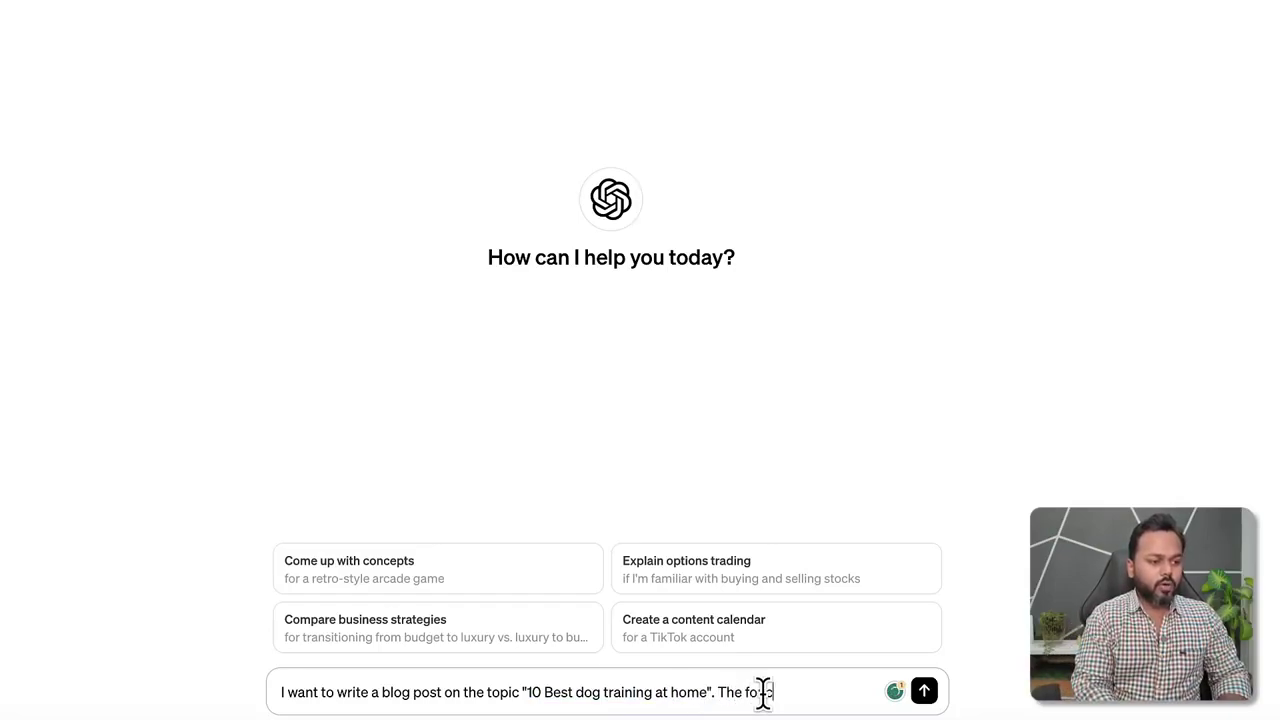
text(cus keyword)
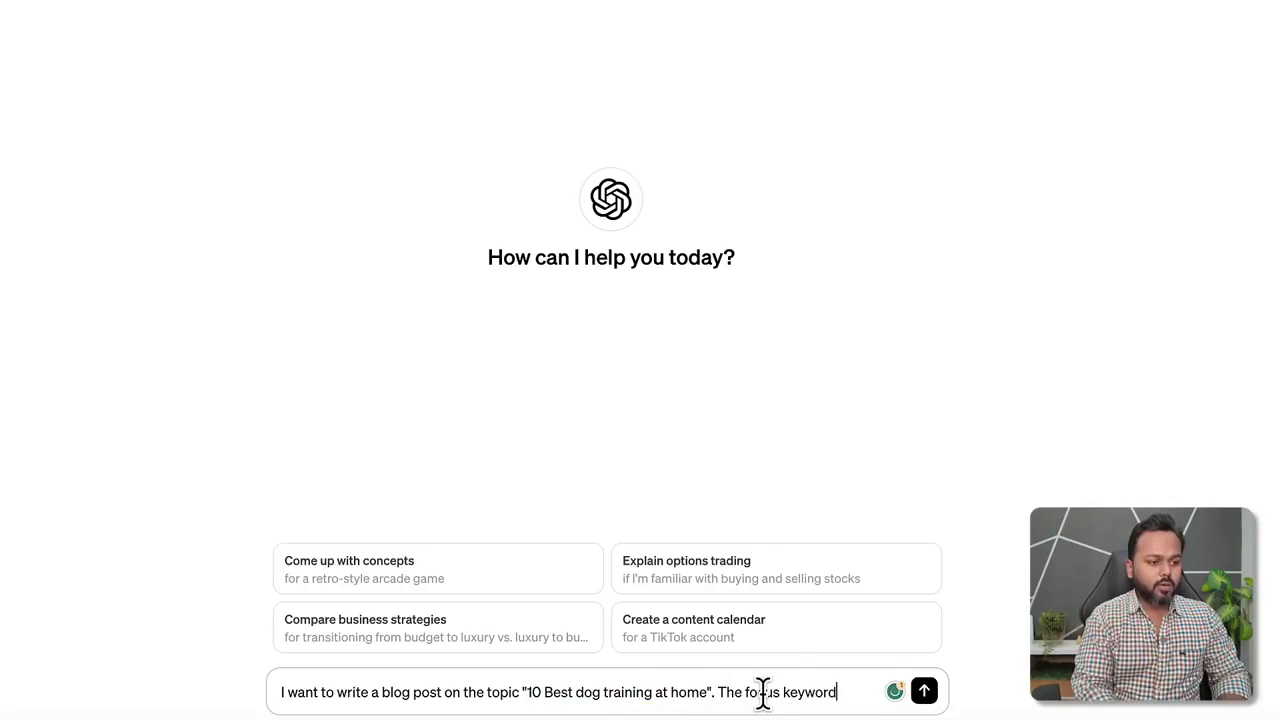
text( for my blog post)
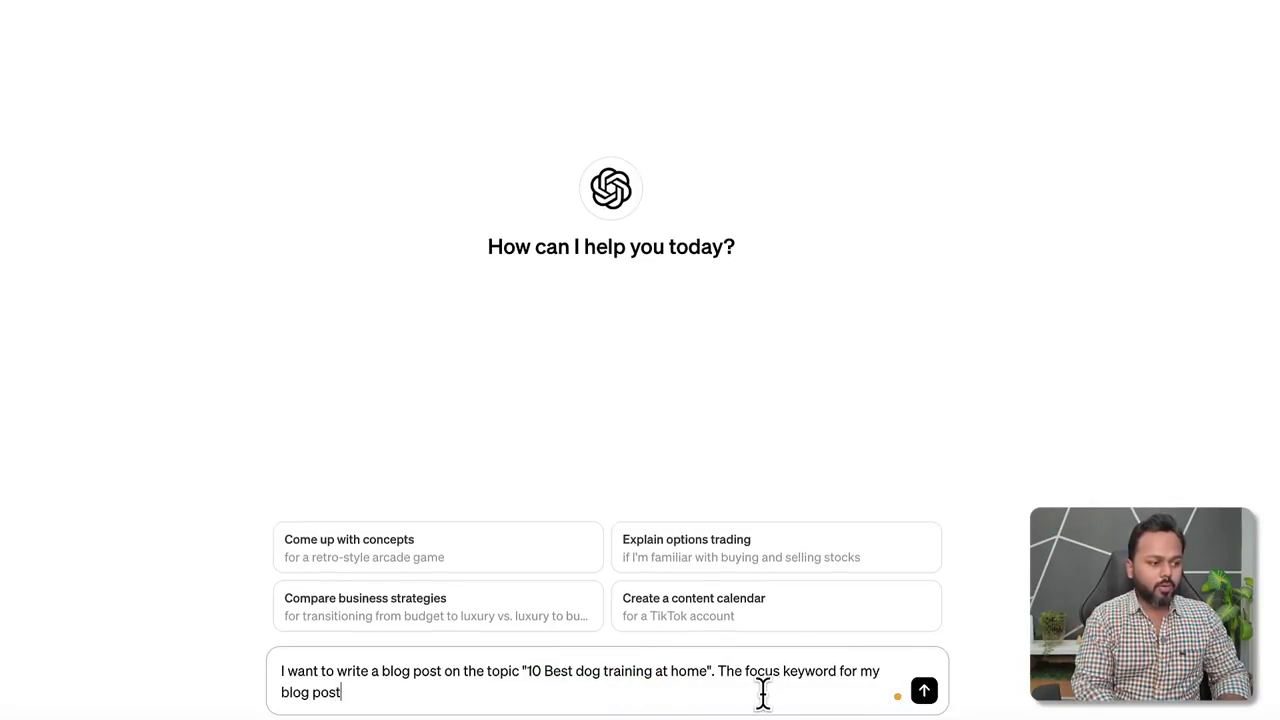
text( is "")
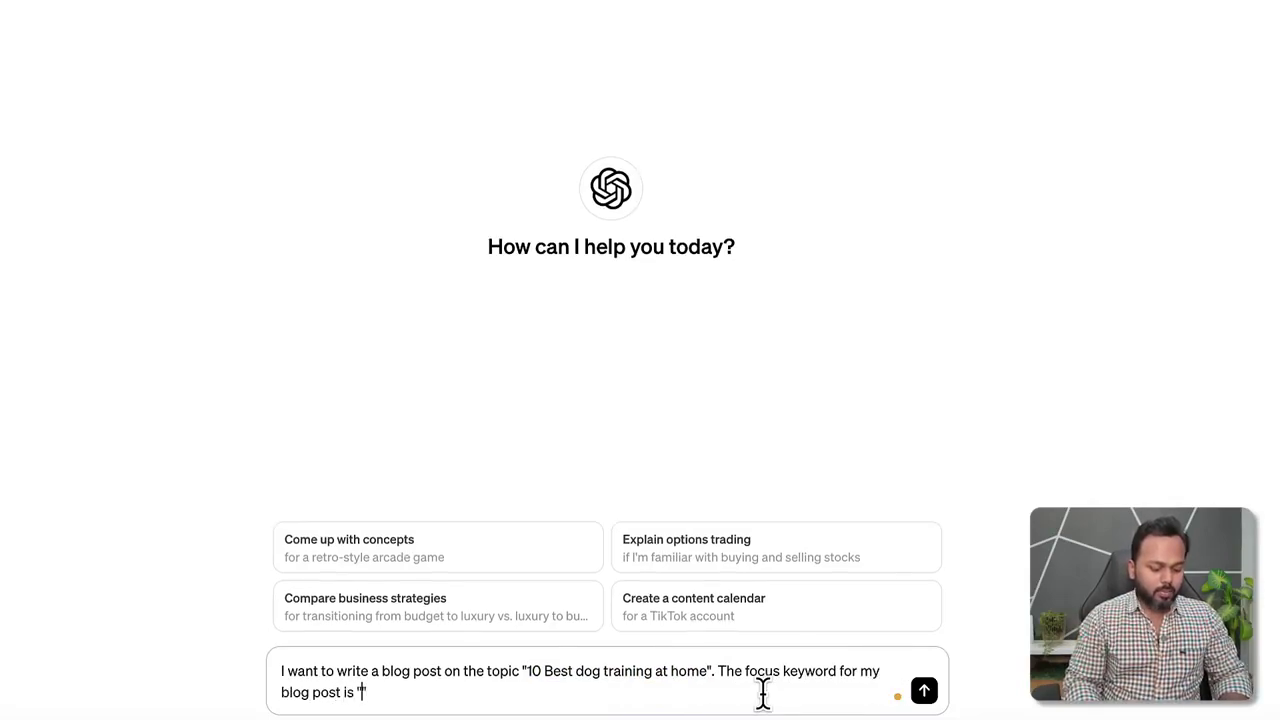
text(dog training at home)
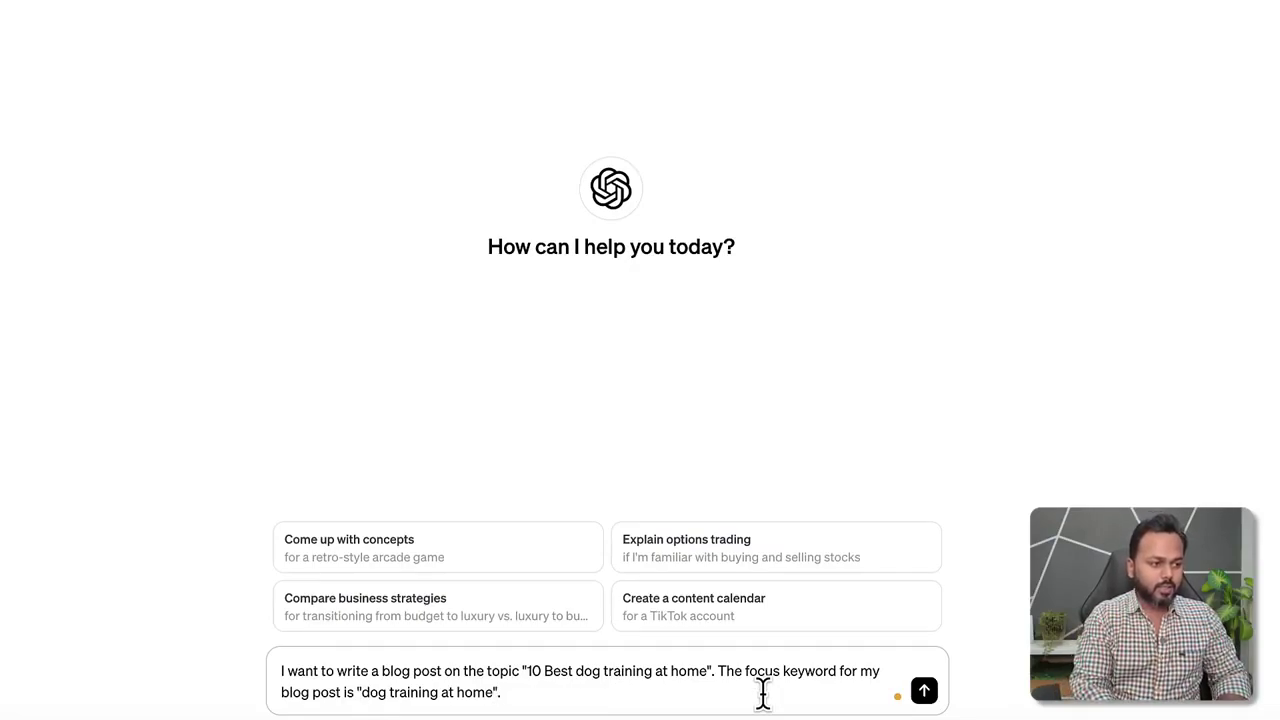
text(But I don't)
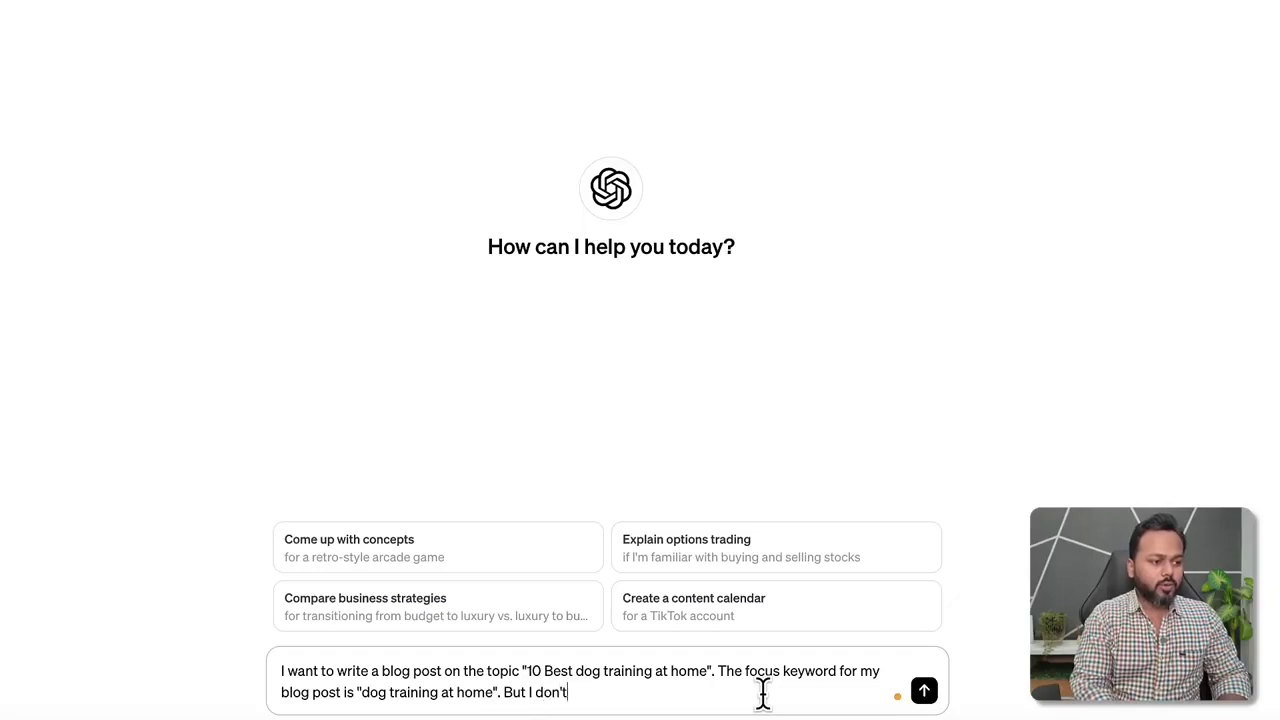
text( know what to wri)
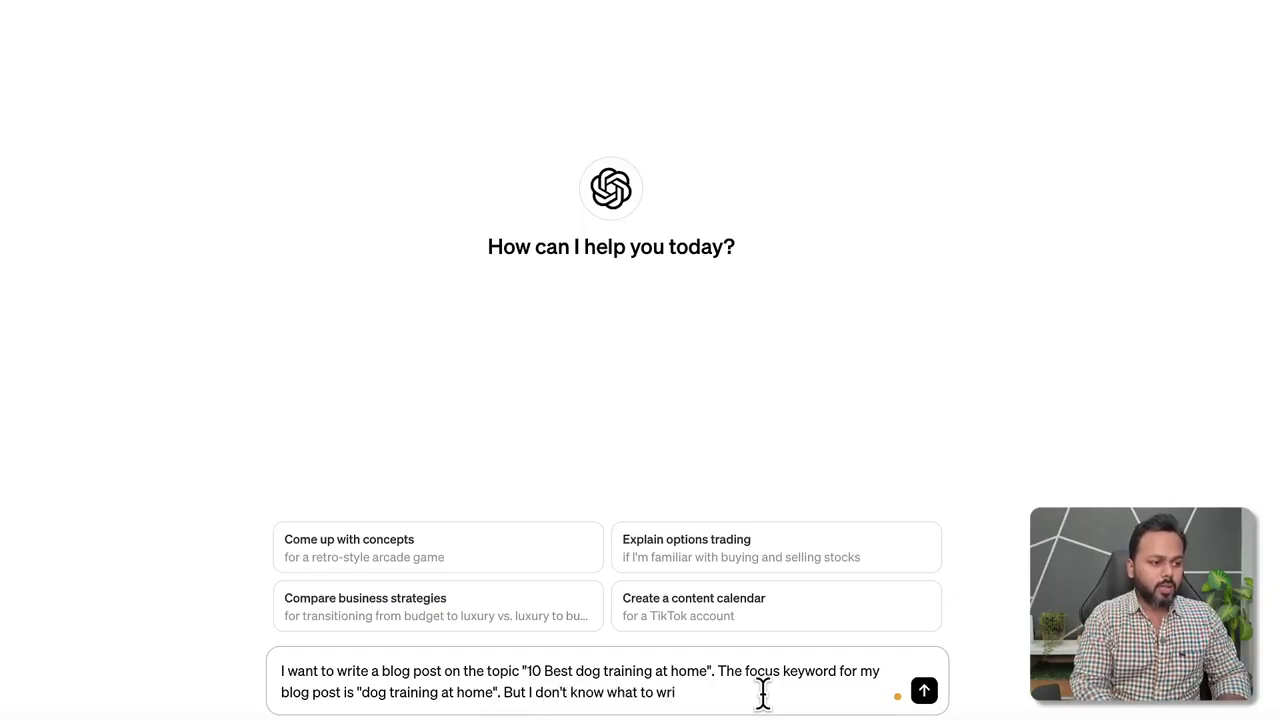
text(te in my entir)
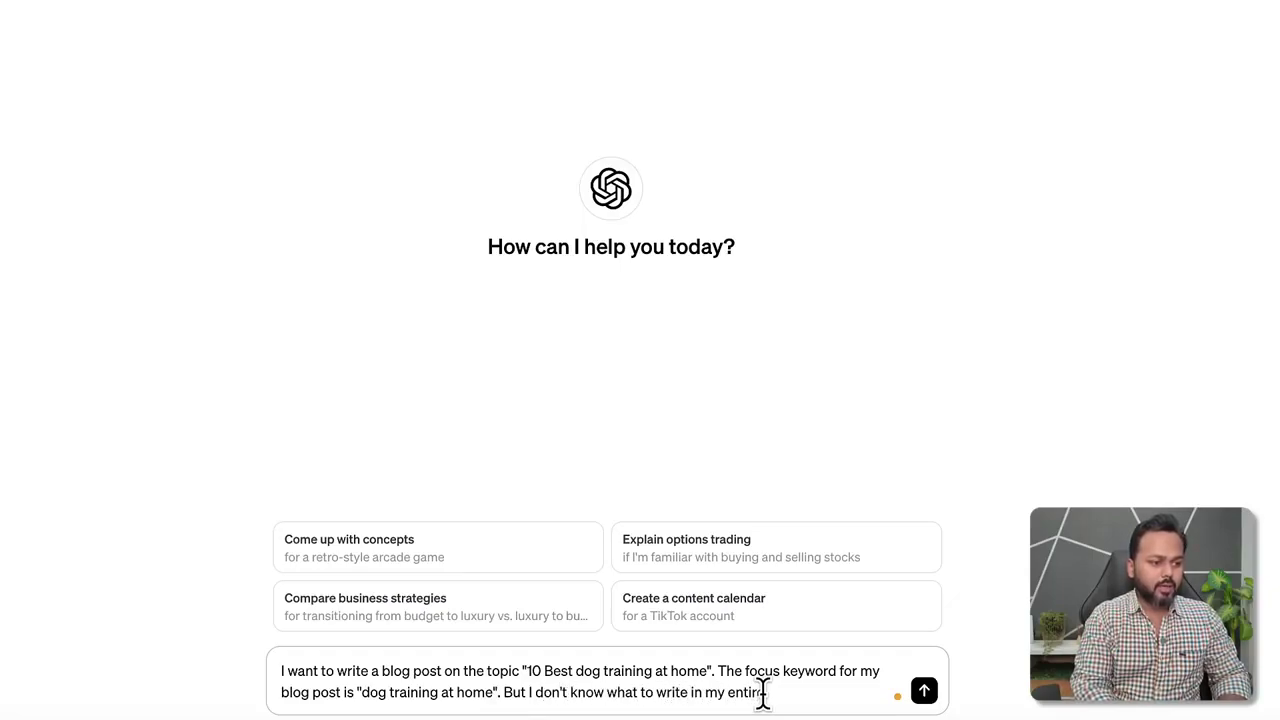
text(e blog post. c)
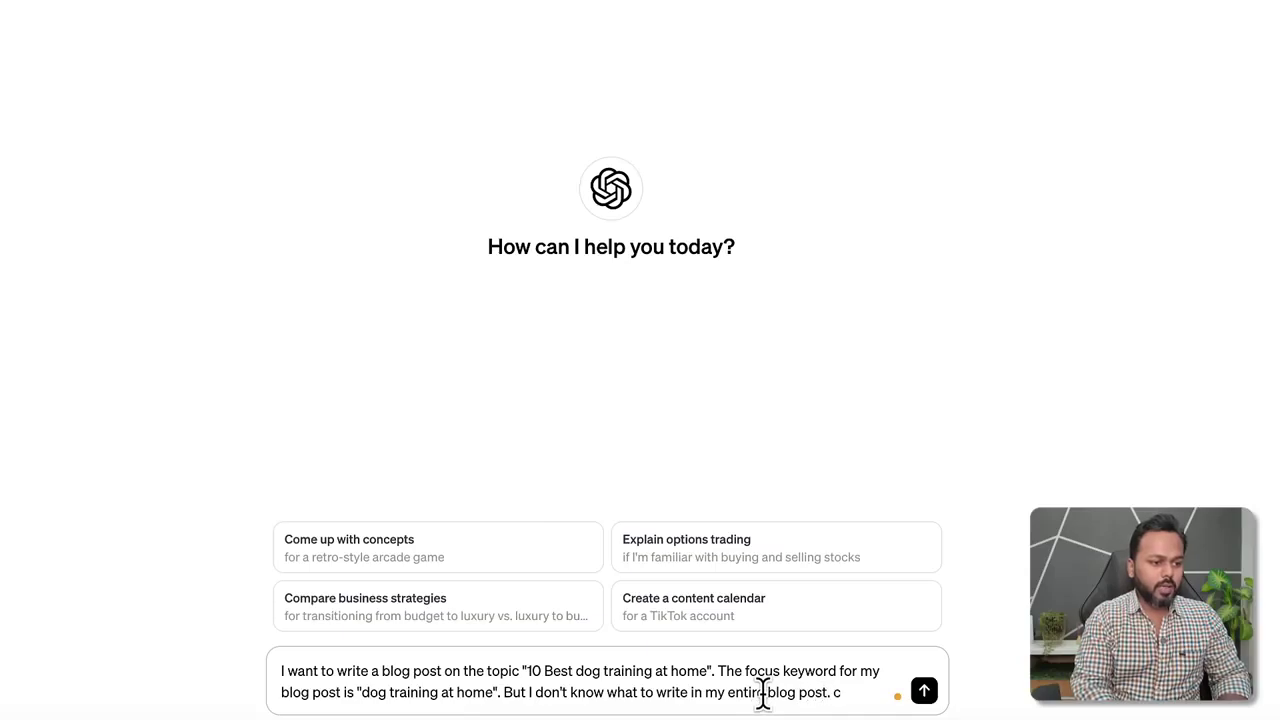
text(an you please h)
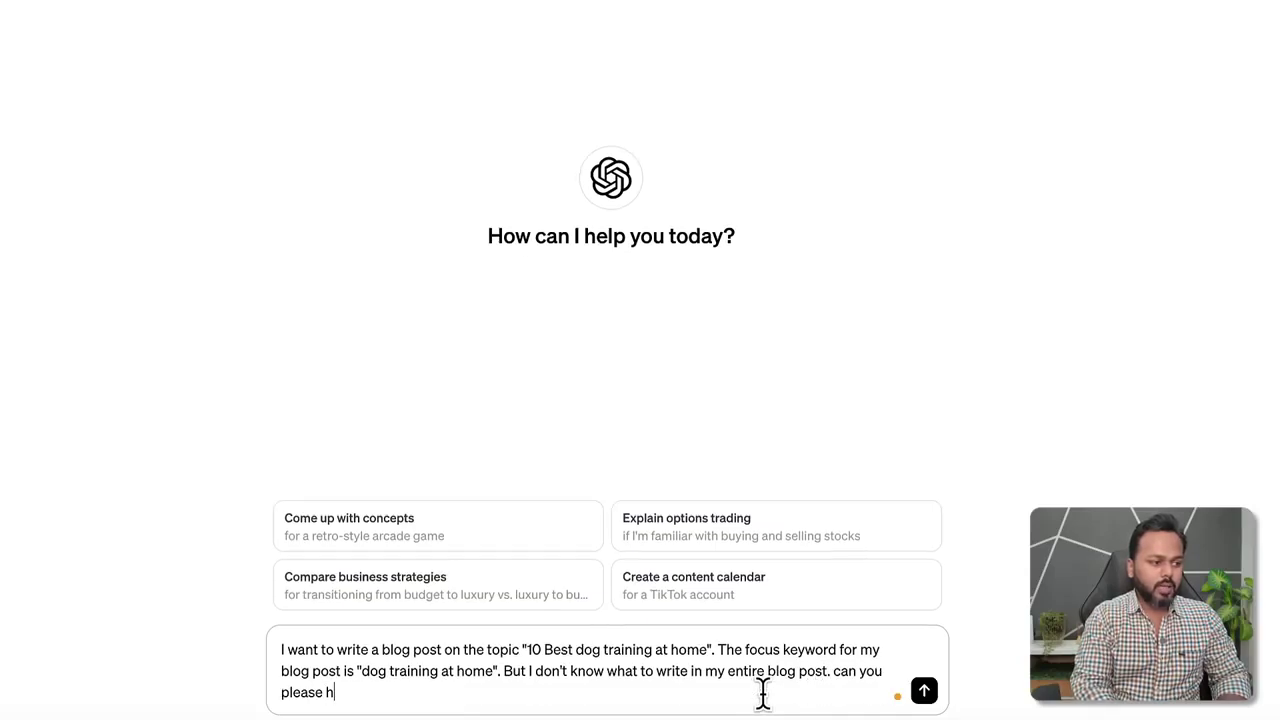
text(elp me to )
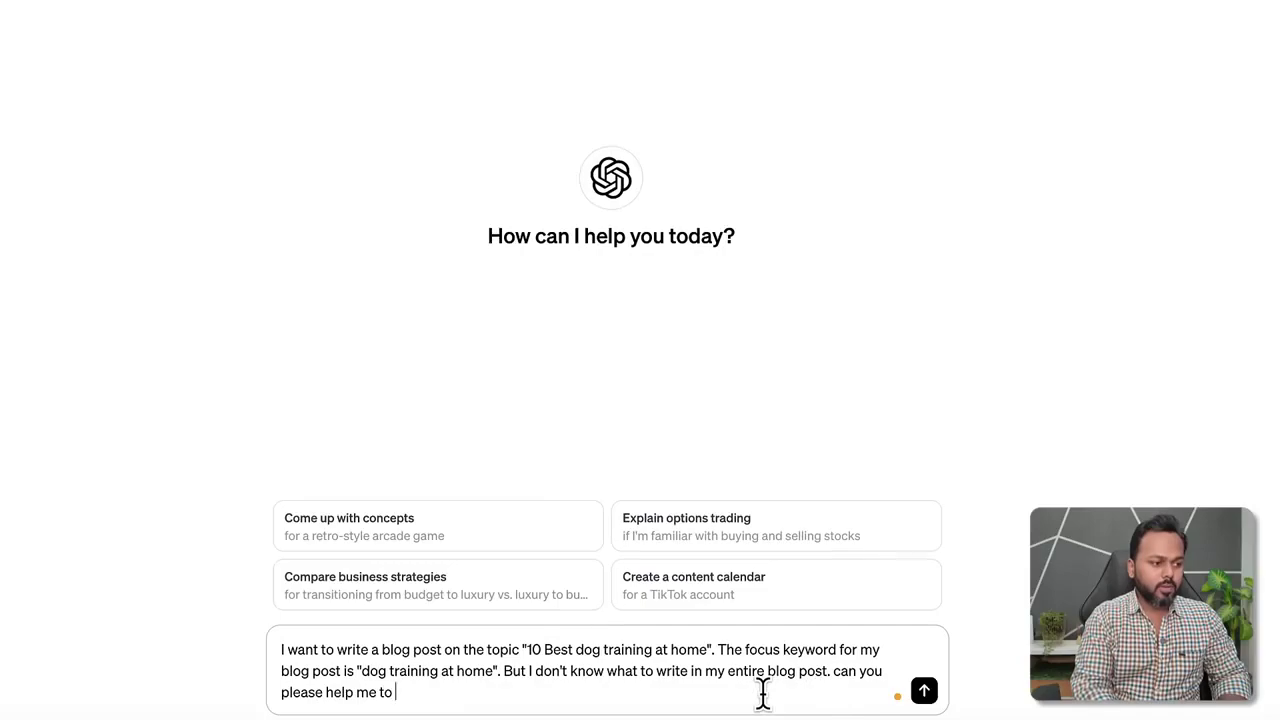
text(plan my conent)
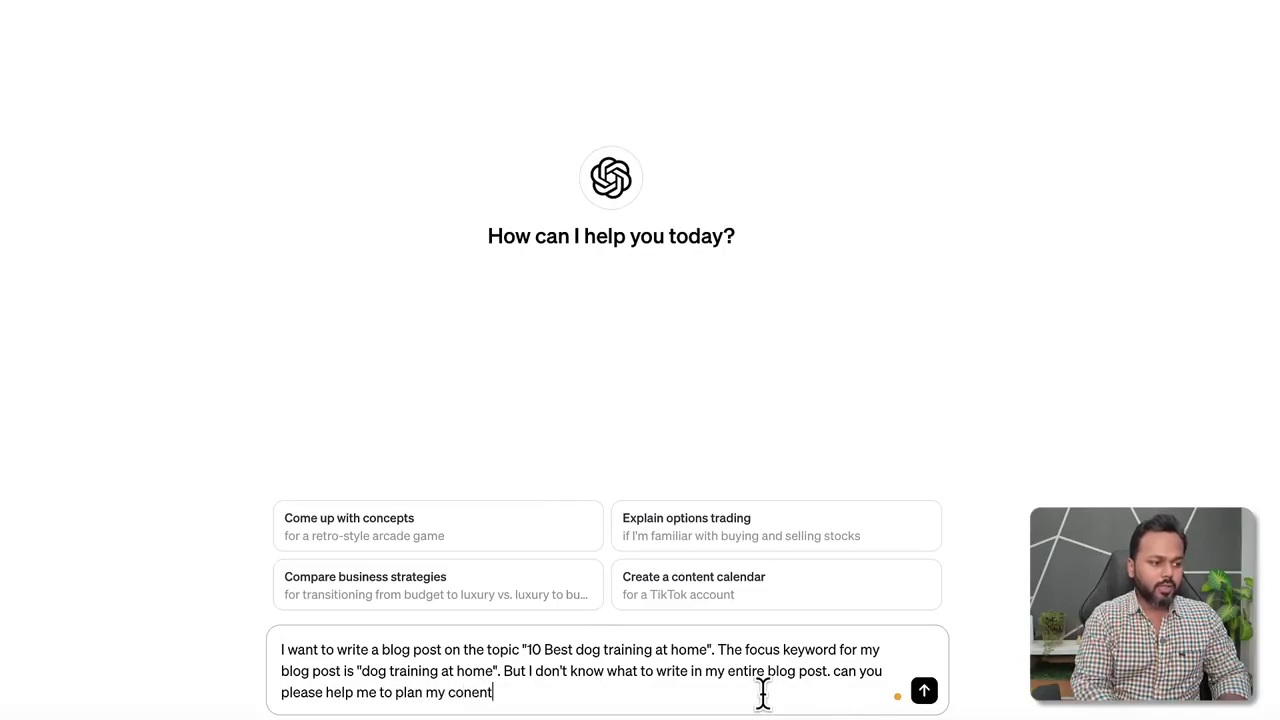
key(BackSpace)
key(BackSpace)
key(BackSpace)
text(tent of)
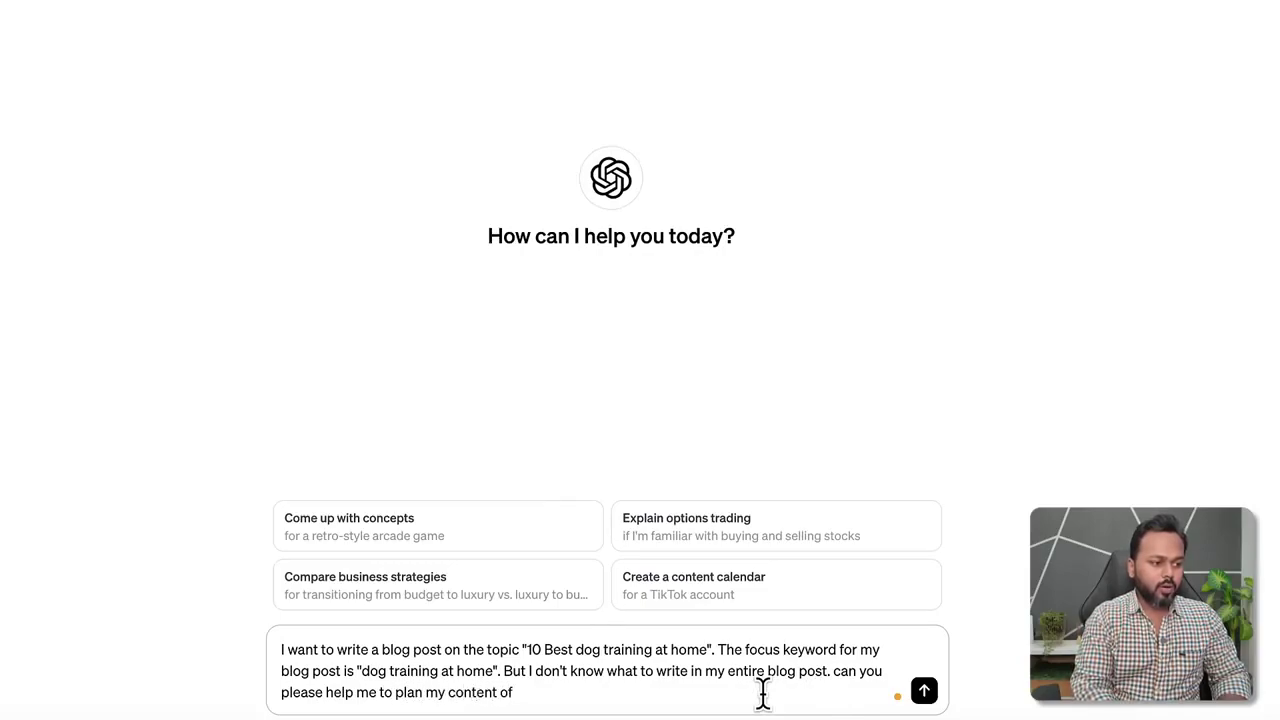
key(BackSpace)
text(r if possible)
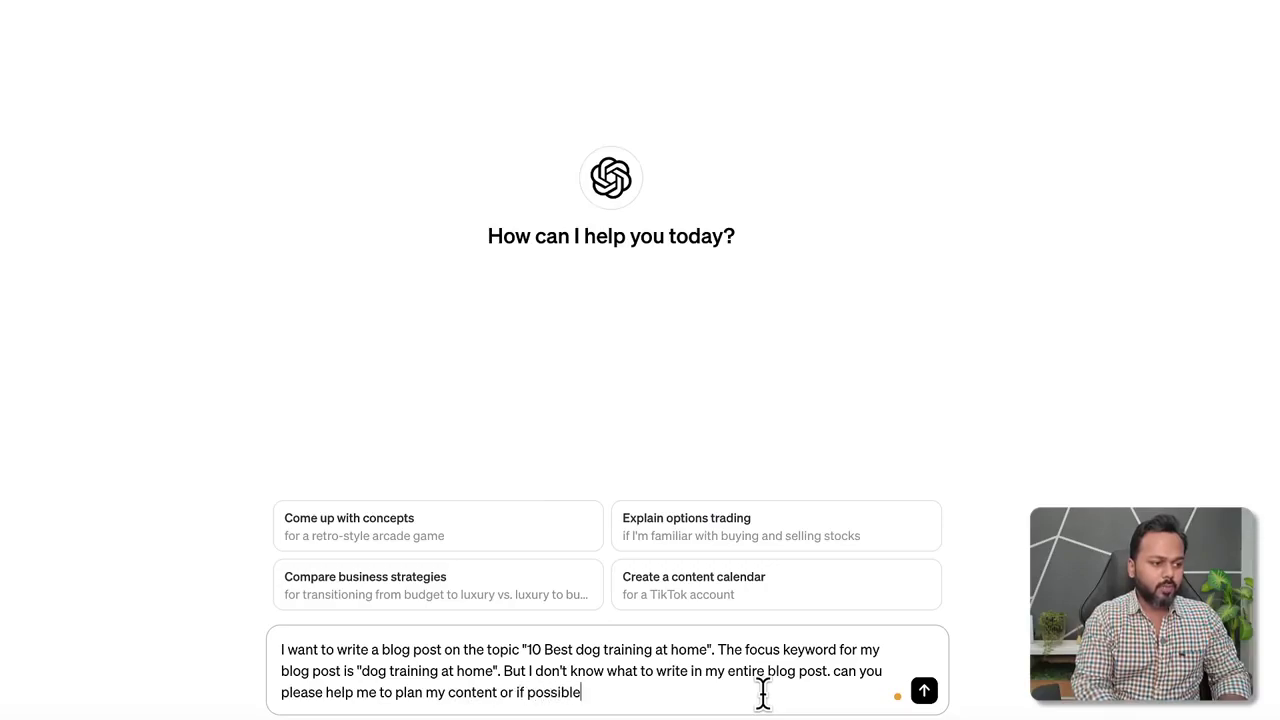
text(, please writ)
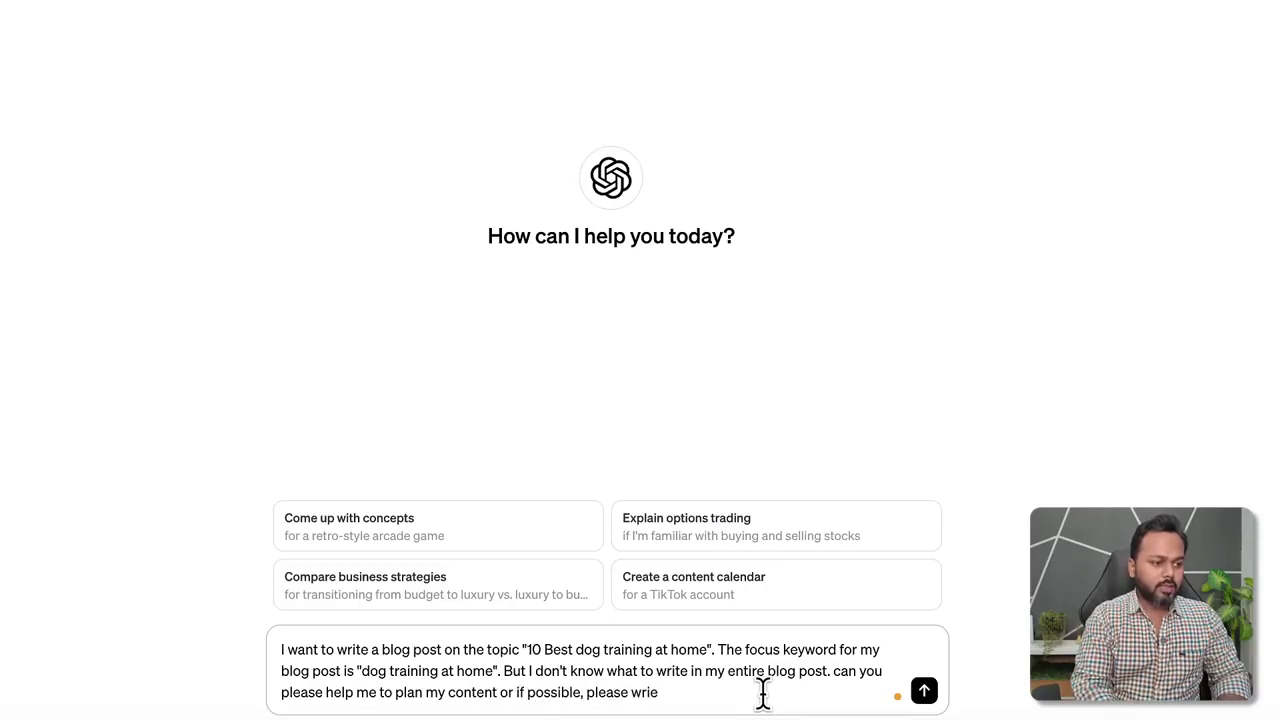
text(e upto 1000)
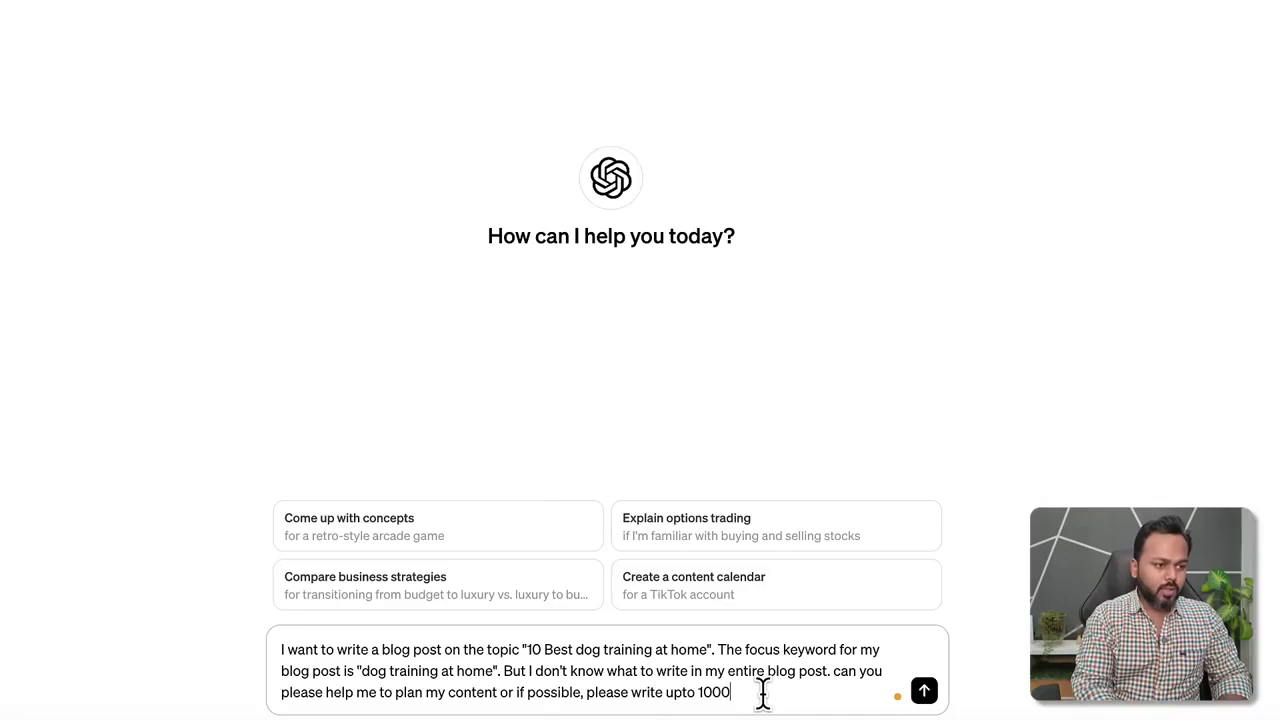
text( words of bl)
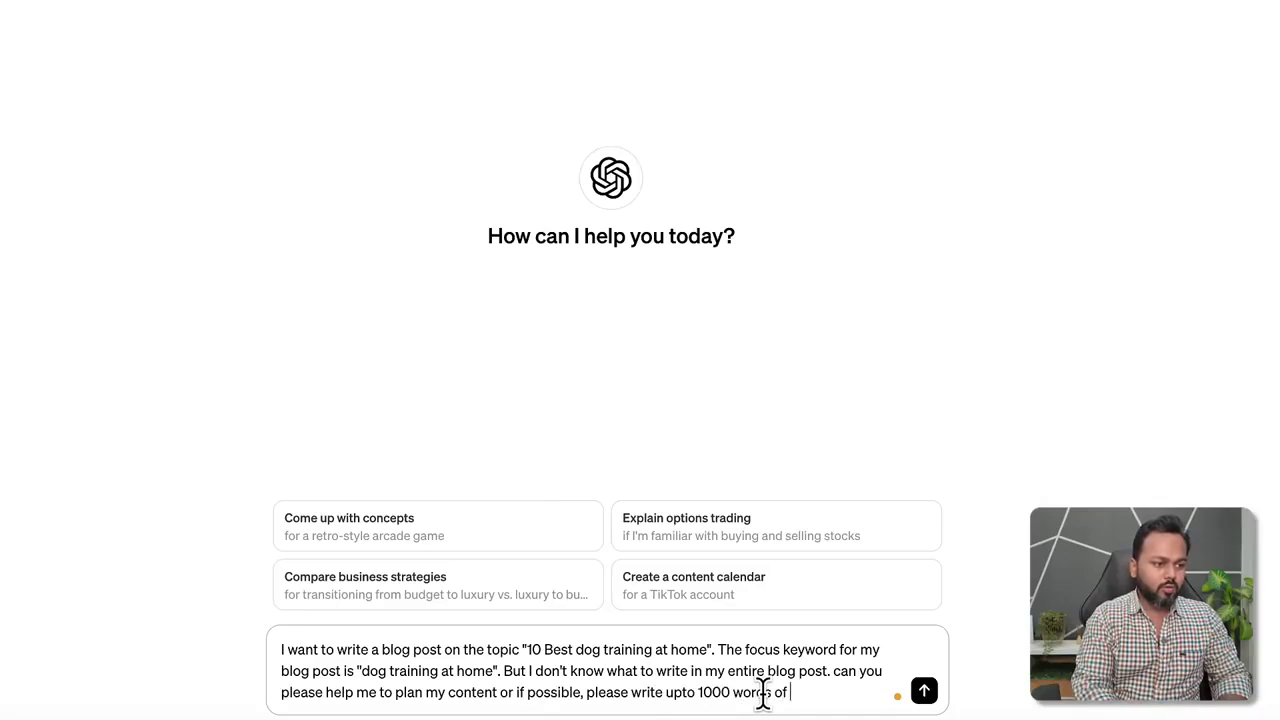
text(og post for me)
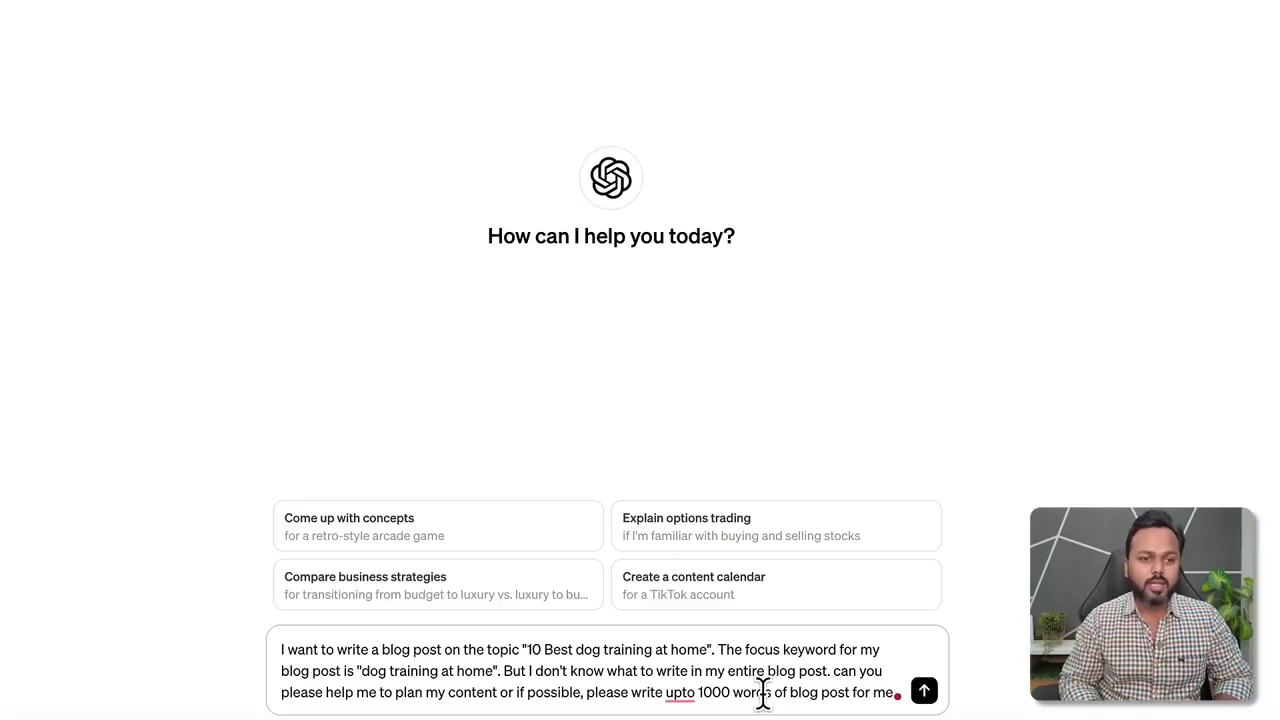
Send the blog post request to ChatGPT.
key(Return)
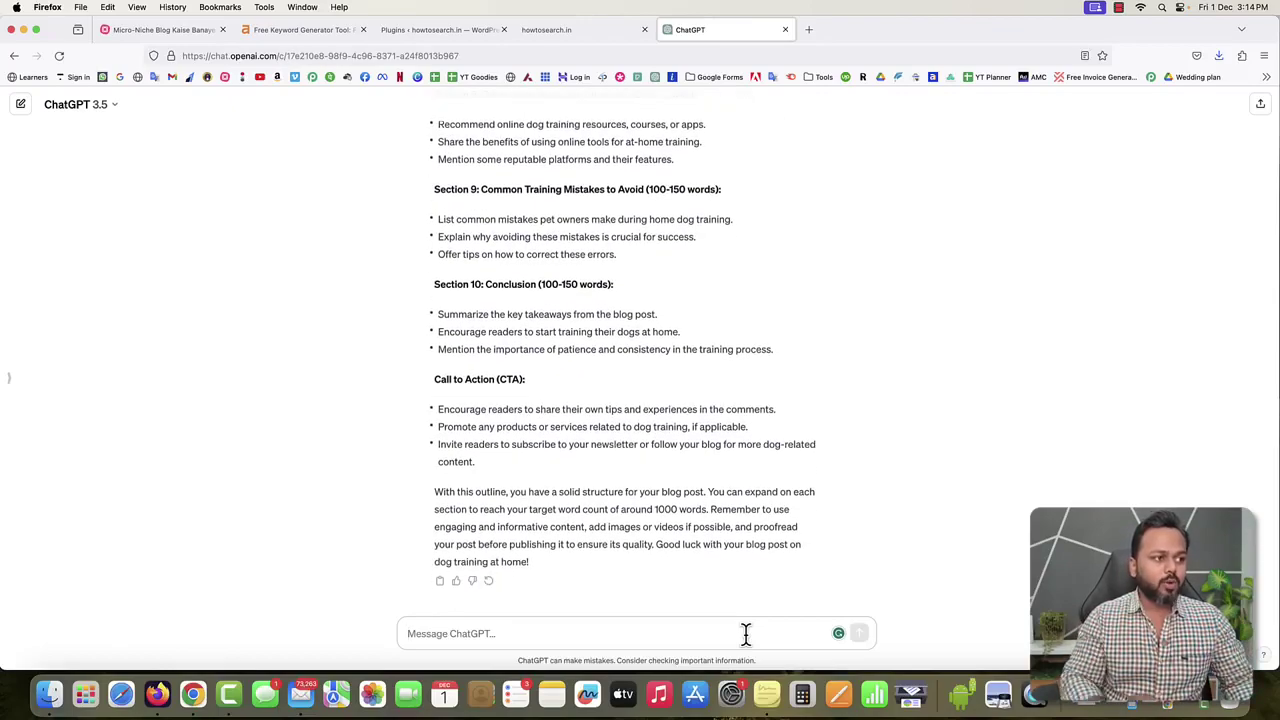
scroll(700, 422, up, 10)
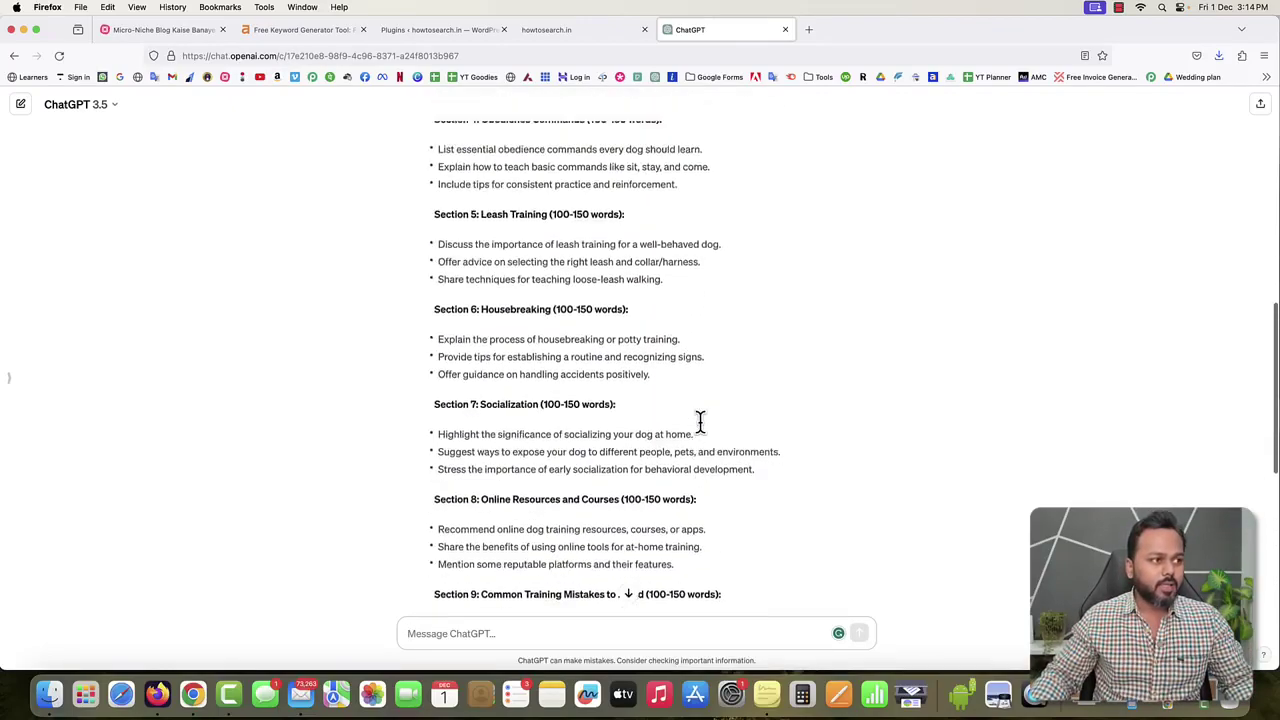
scroll(700, 421, up, 4)
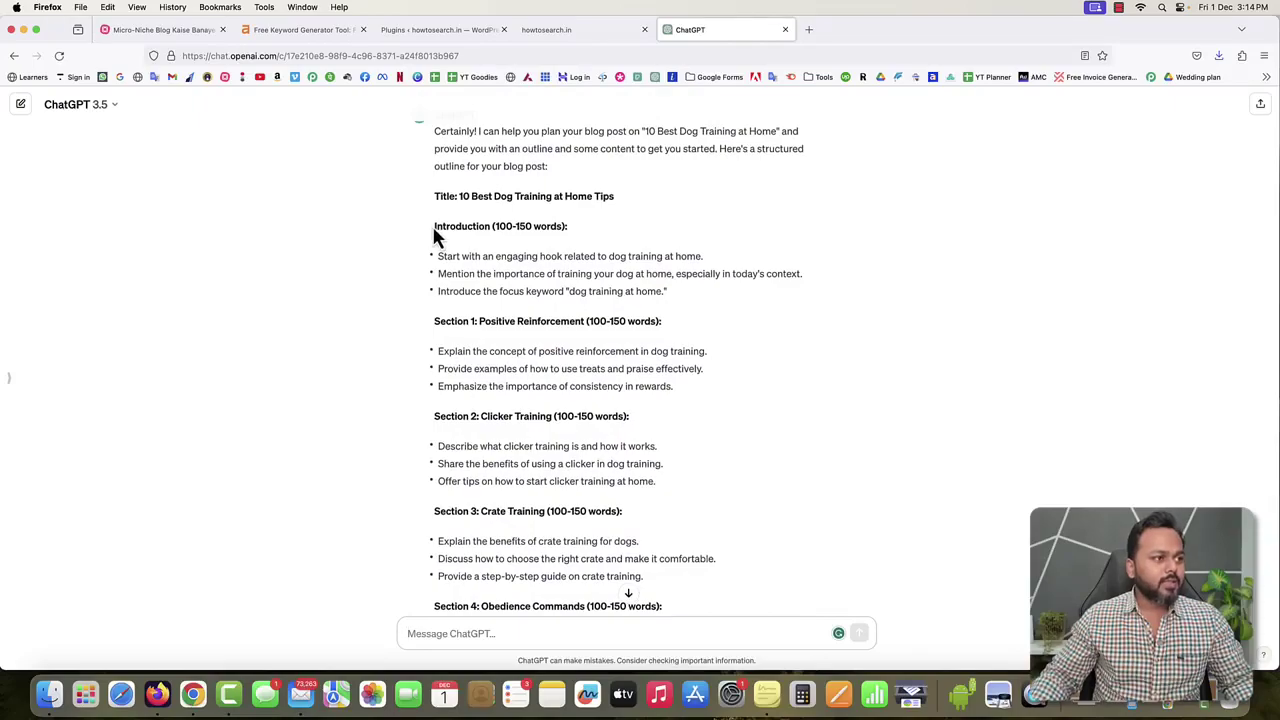
Review the outline's Introduction, Positive Reinforcement, Clicker Training and Socialization sections with 100-150 word lengths.
drag(434, 226, 556, 226)
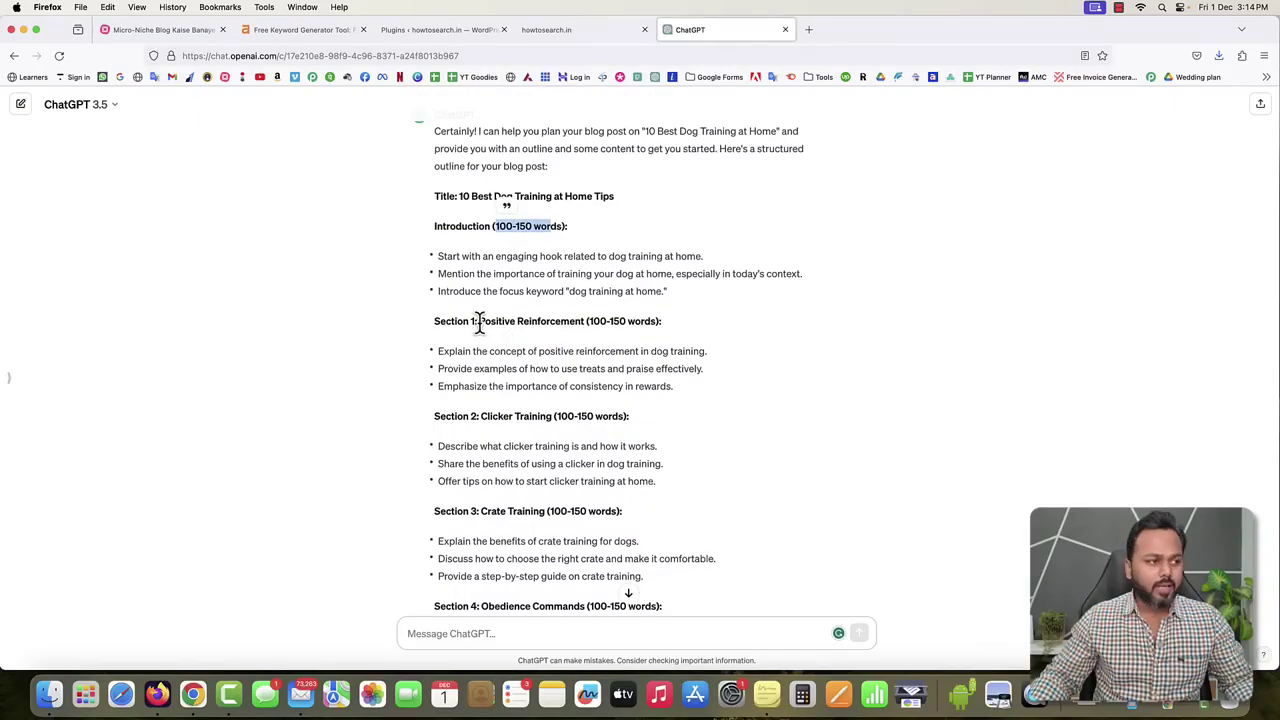
drag(586, 320, 655, 320)
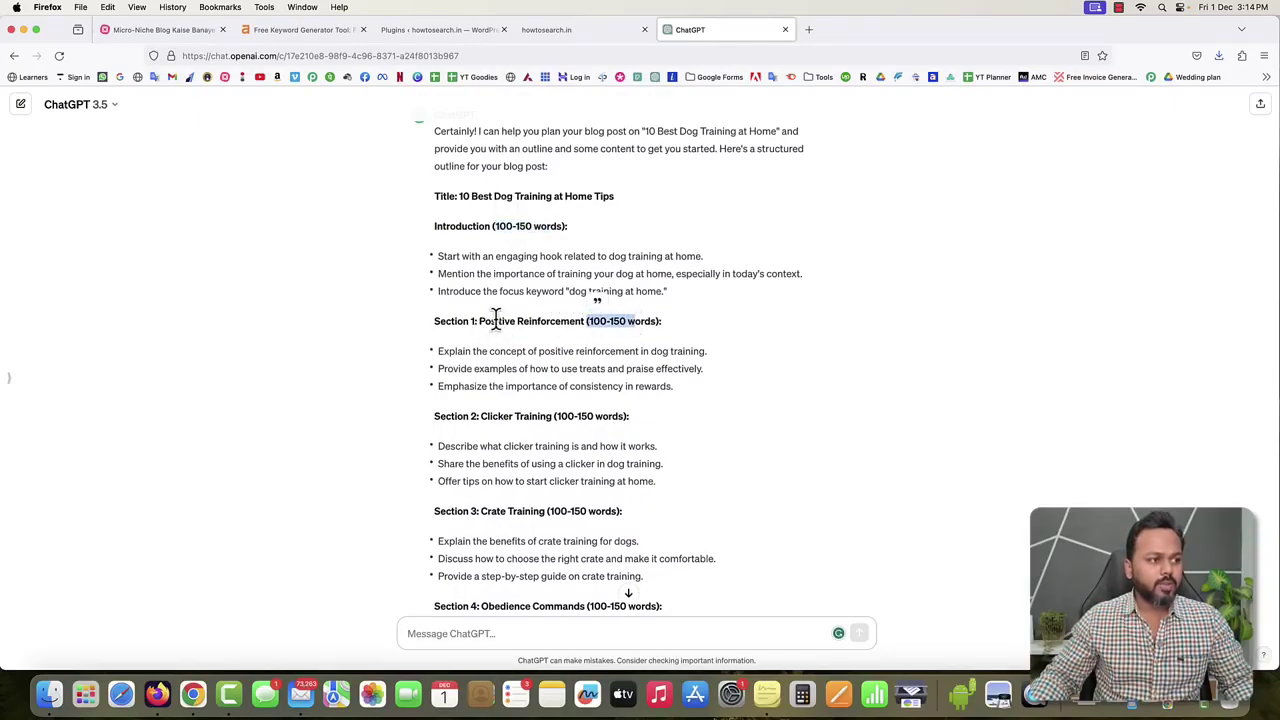
drag(479, 320, 585, 321)
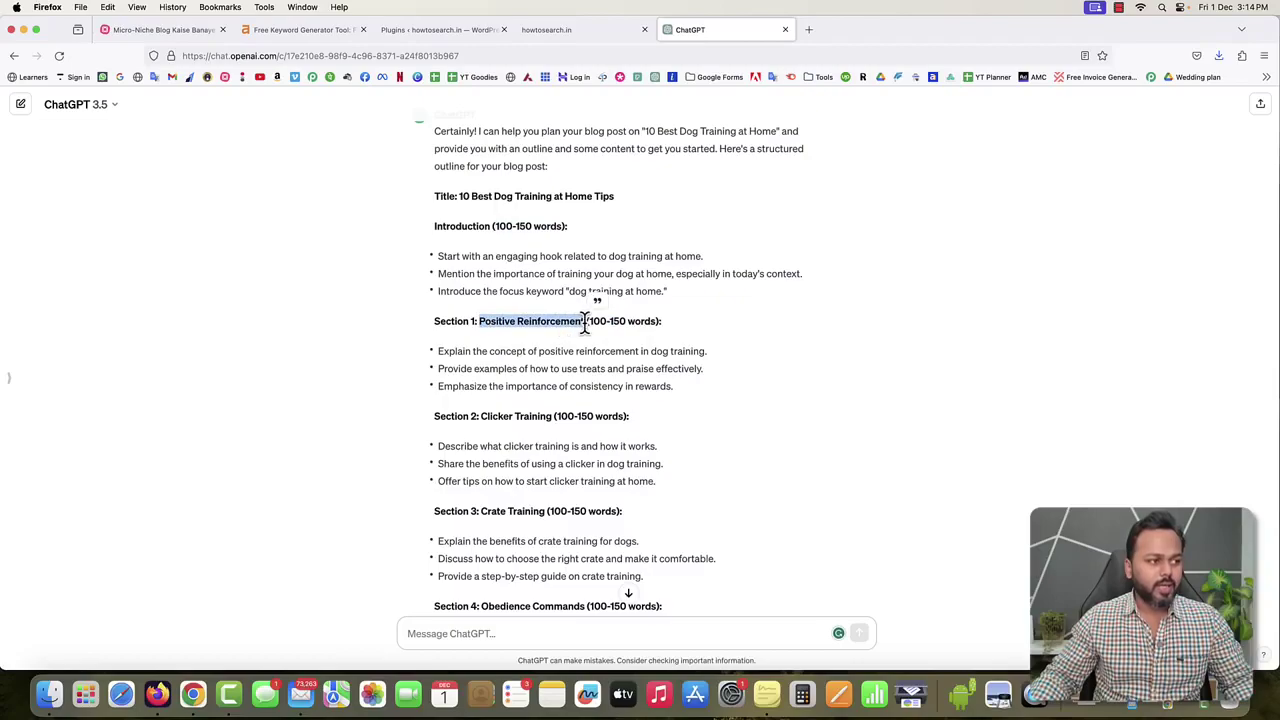
drag(439, 351, 576, 386)
drag(481, 416, 583, 465)
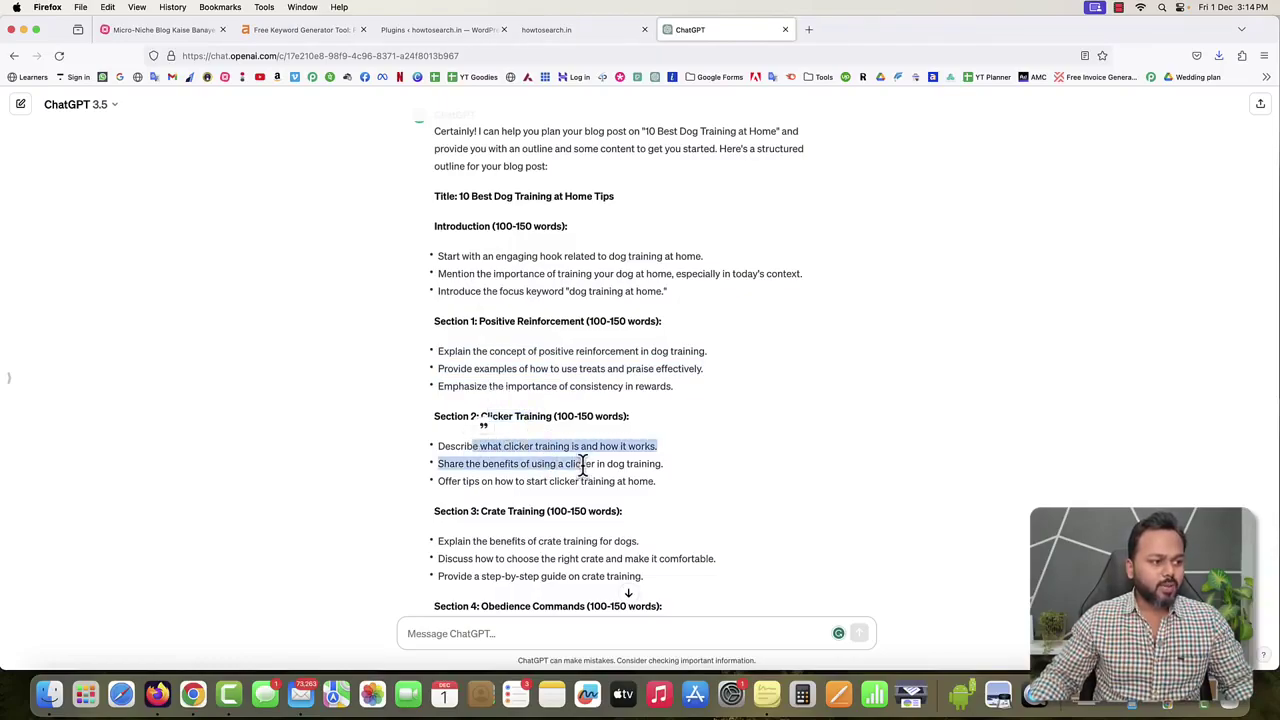
scroll(560, 455, down, 3)
scroll(517, 466, down, 2)
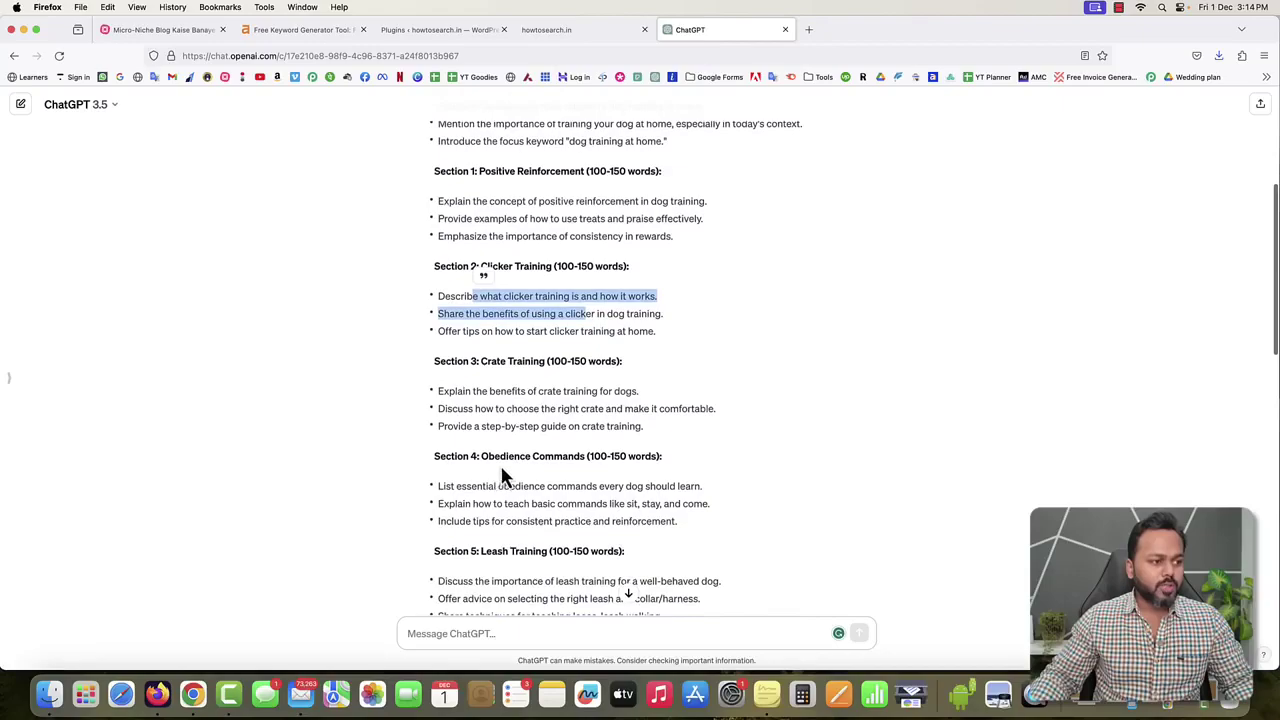
scroll(568, 462, down, 10)
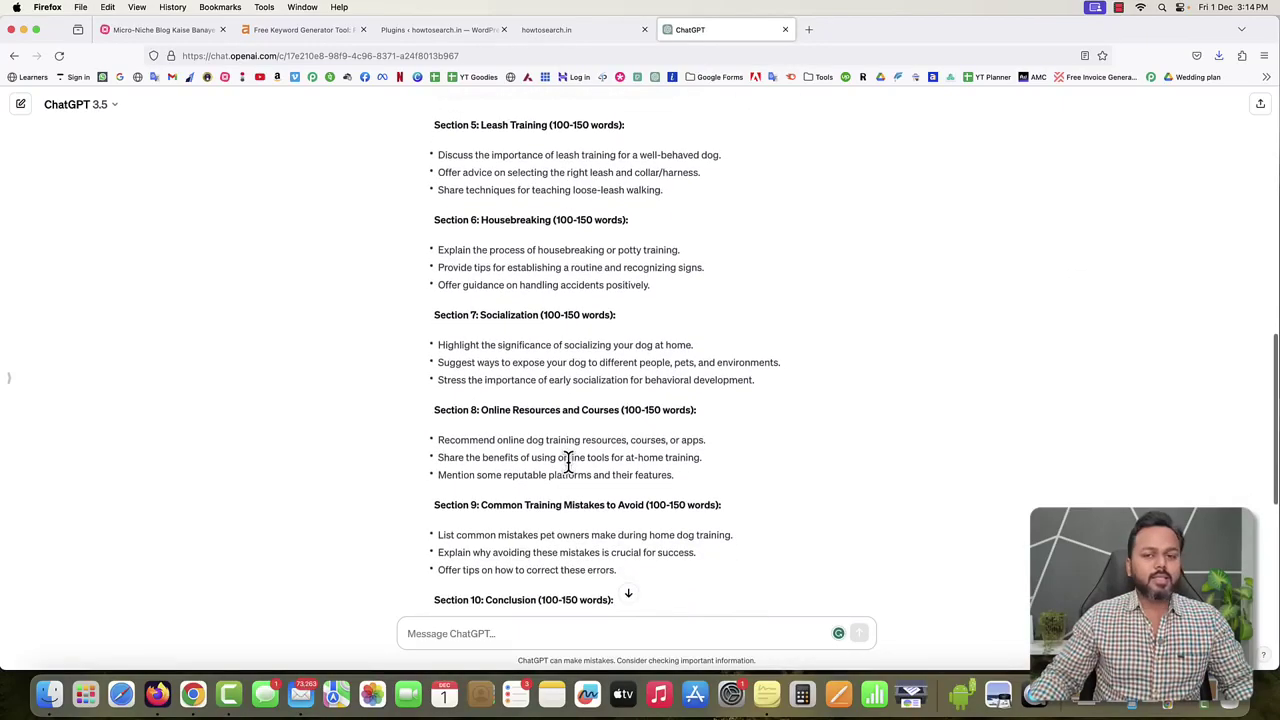
scroll(569, 467, down, 1)
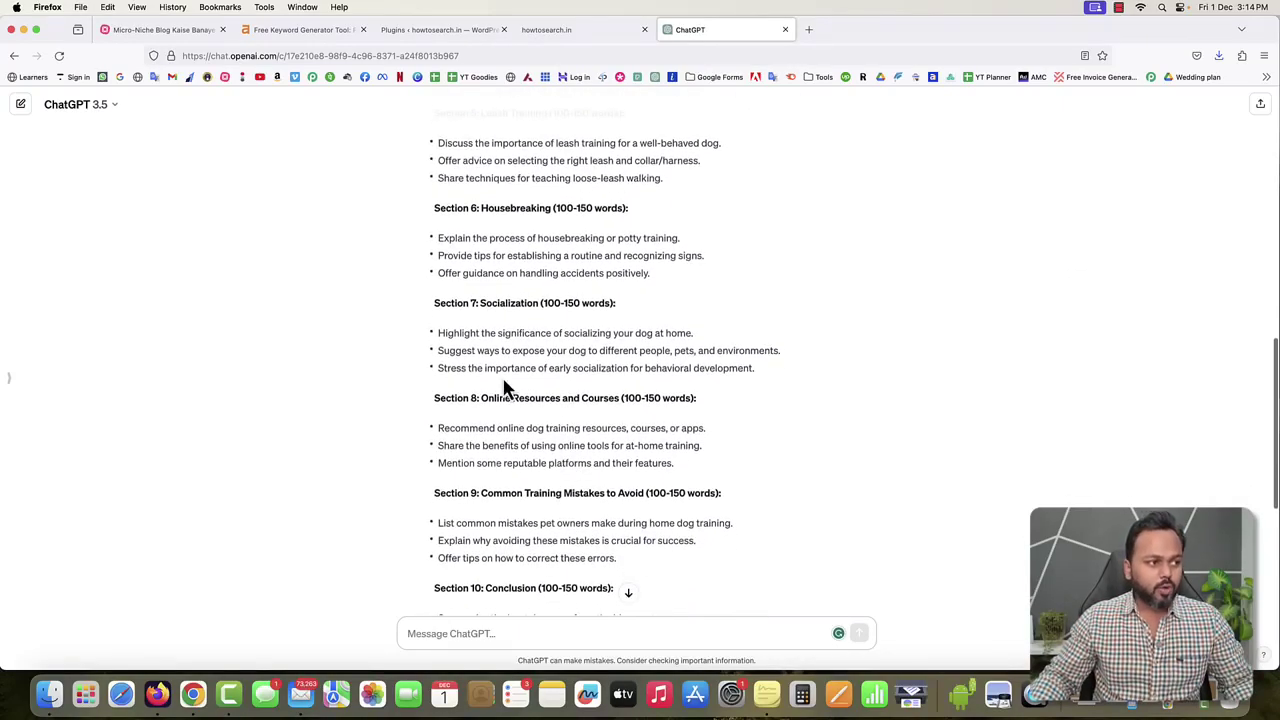
drag(462, 333, 645, 356)
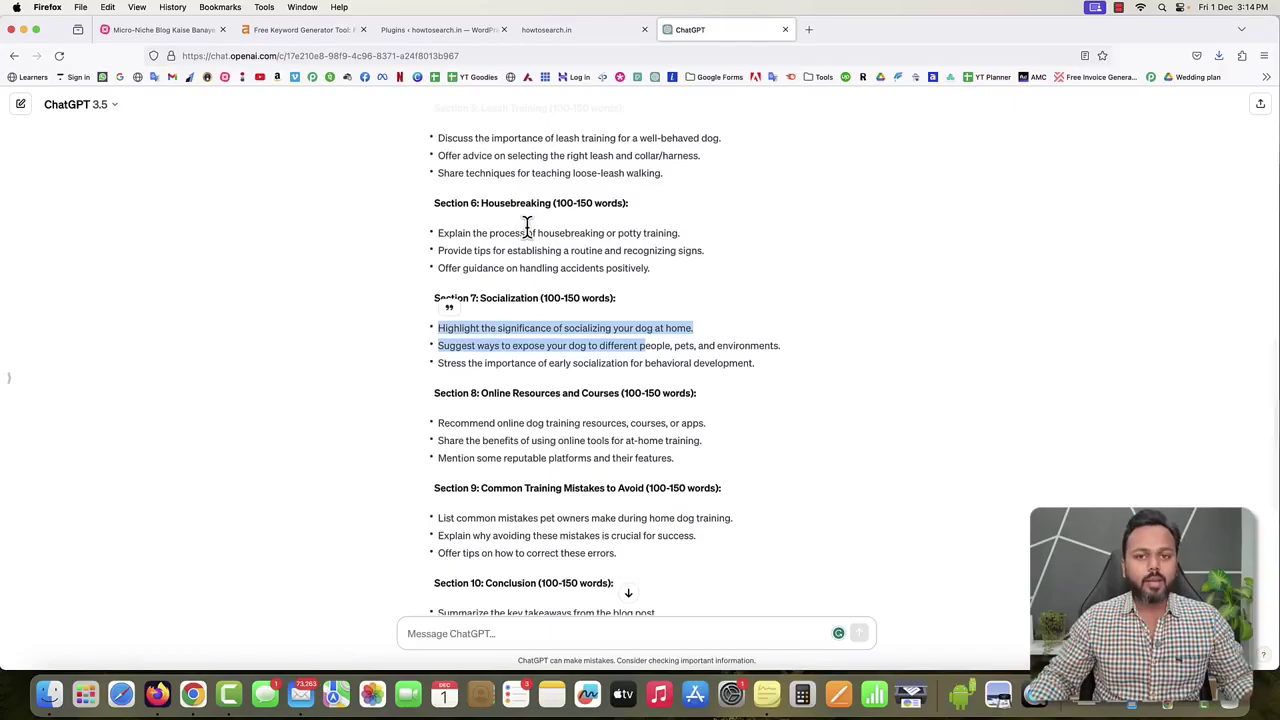
scroll(551, 253, down, 5)
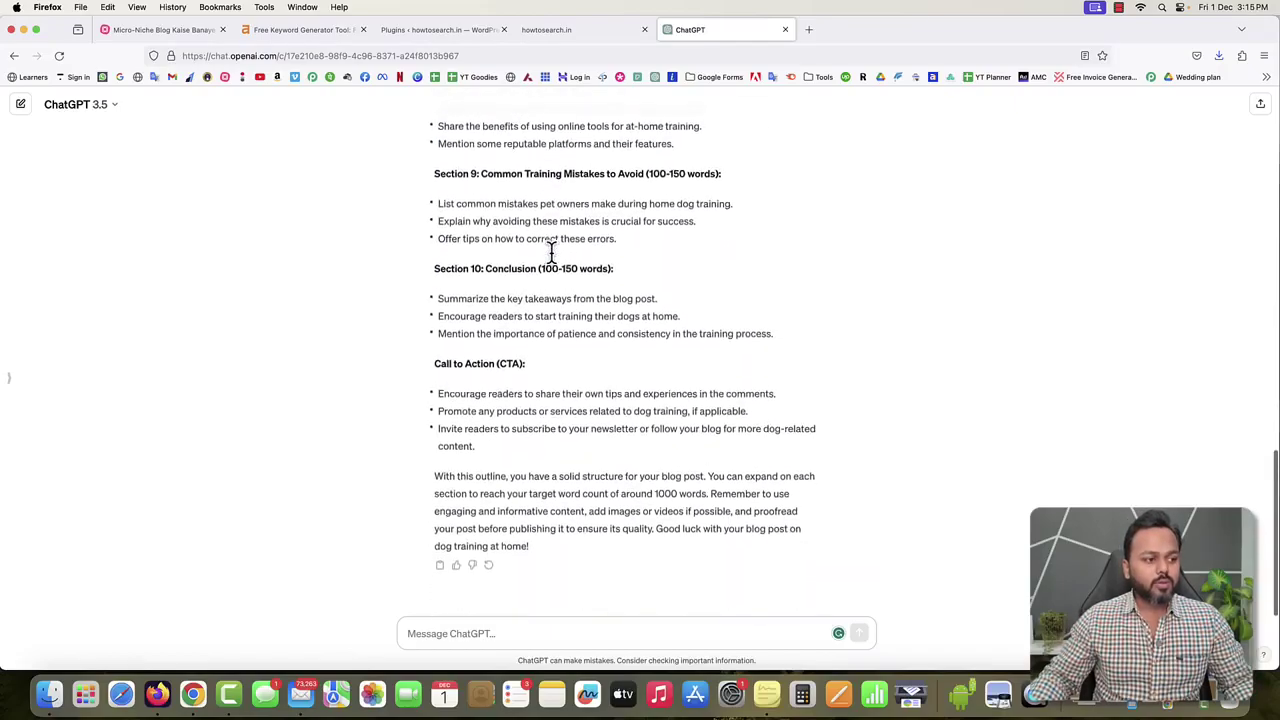
Send the follow-up 'I don't know about these topics, Can you please write content for each of the headlines?'.
click(593, 635)
text(I)
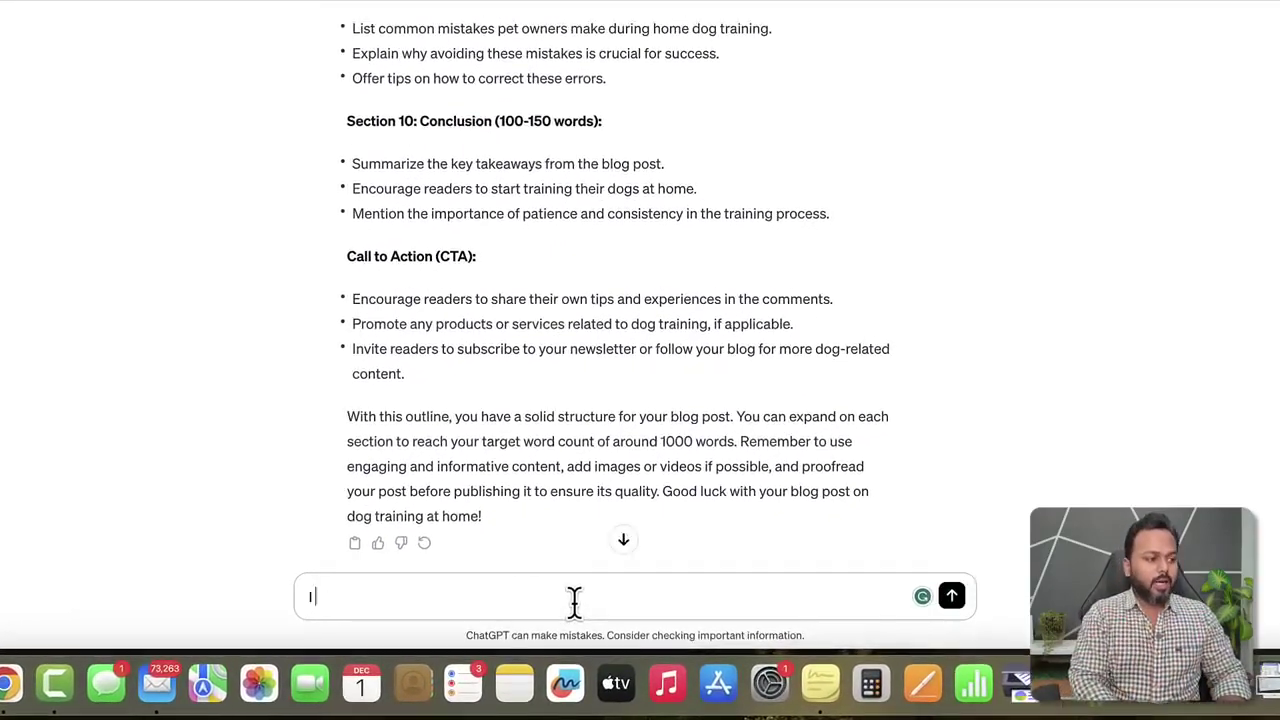
text( don't know about the)
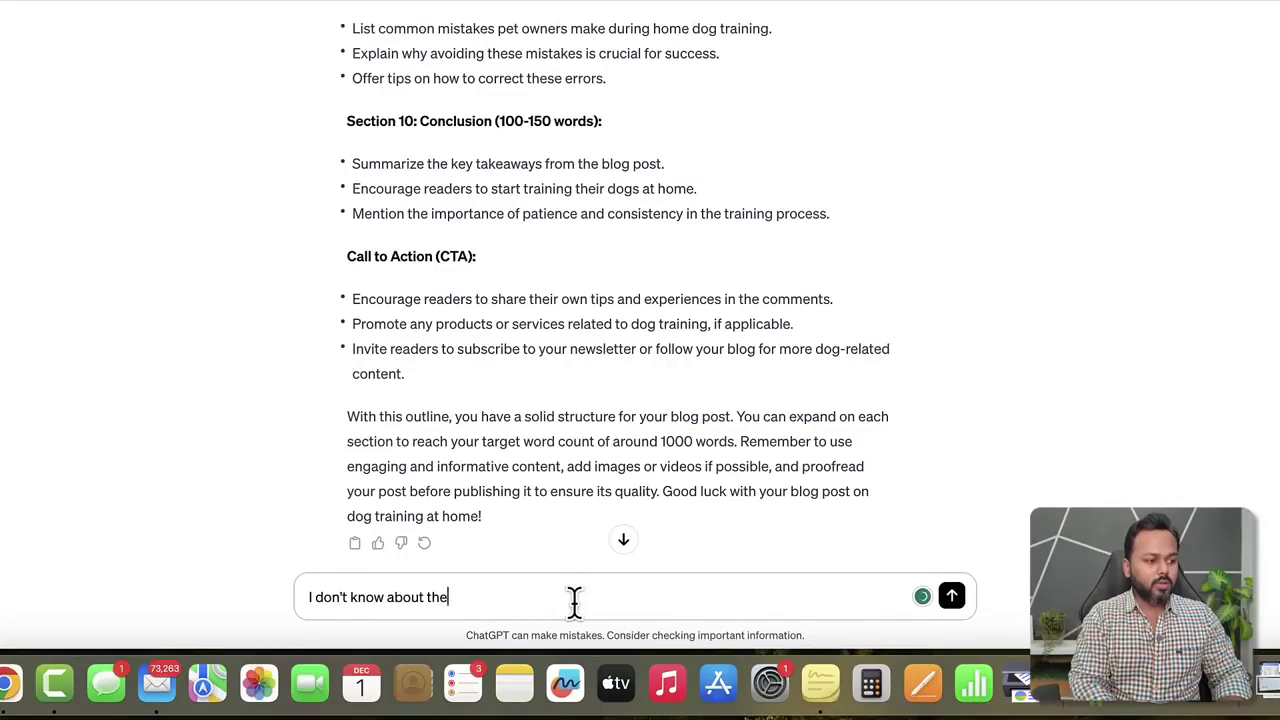
text(se topics,)
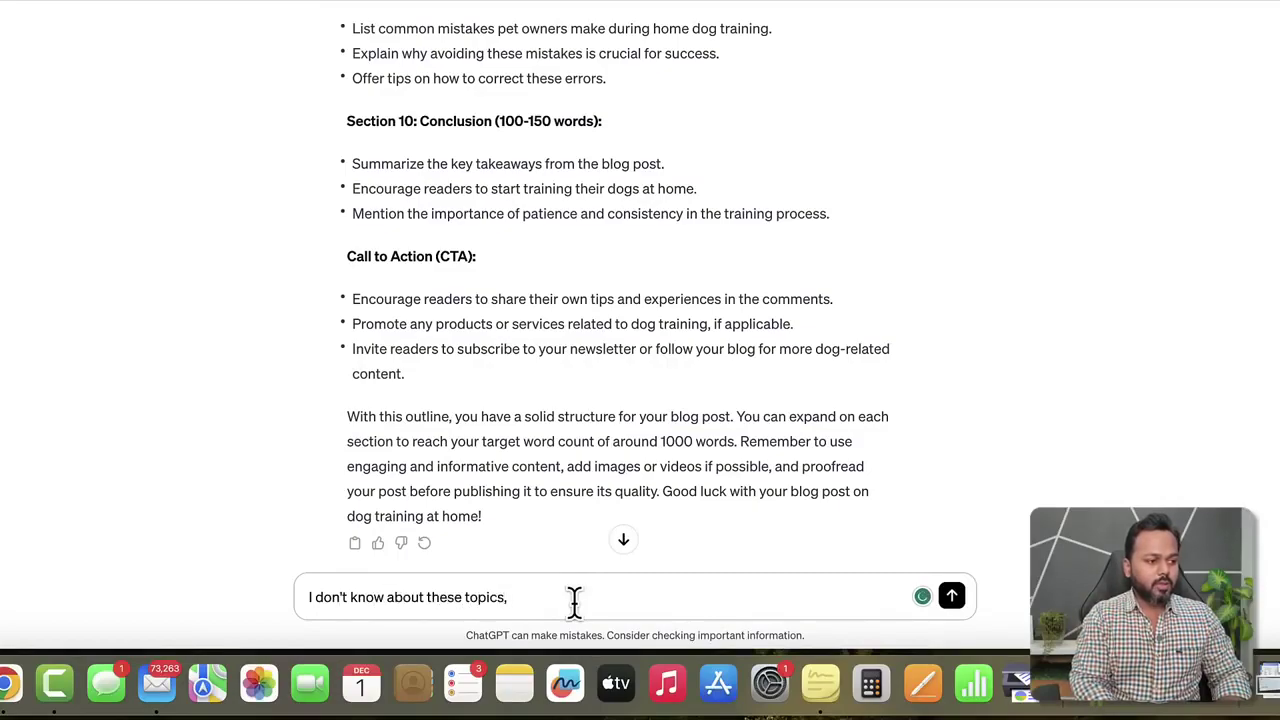
key(BackSpace)
text(. Can you p)
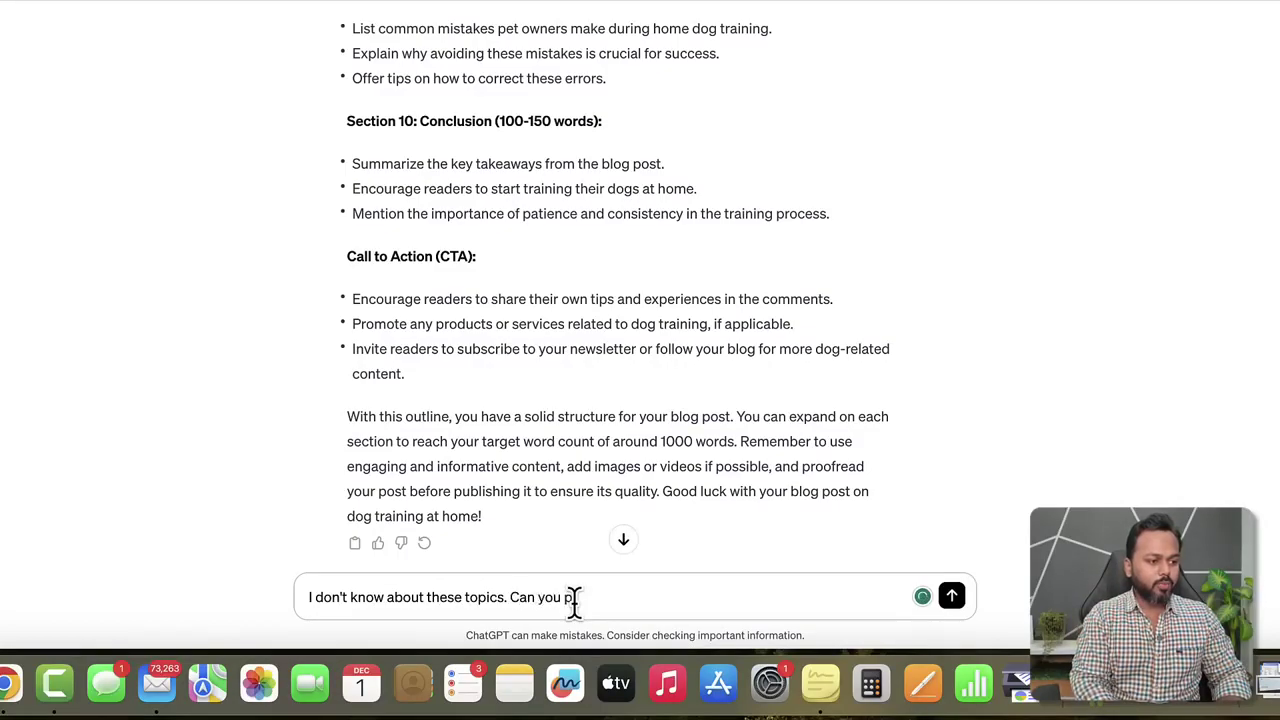
text(lease write contetn f)
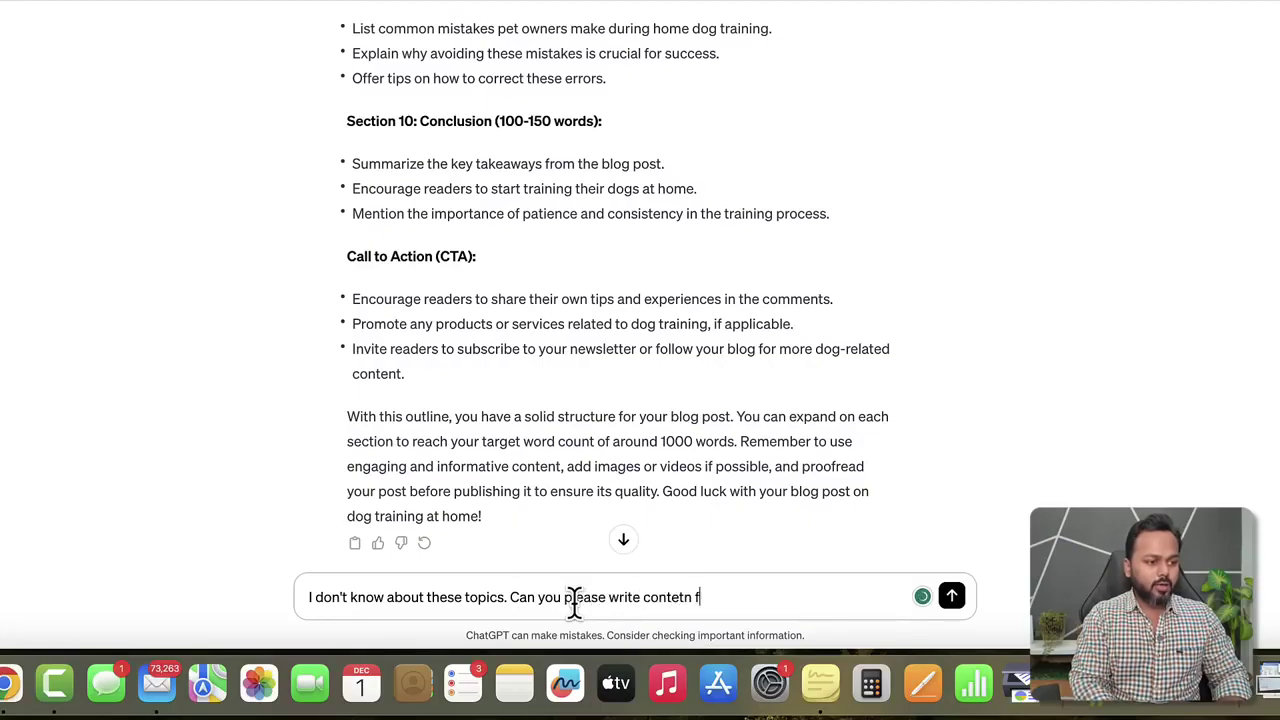
key(BackSpace)
key(BackSpace)
key(BackSpace)
key(BackSpace)
text(nt for ea)
key(BackSpace)
key(BackSpace)
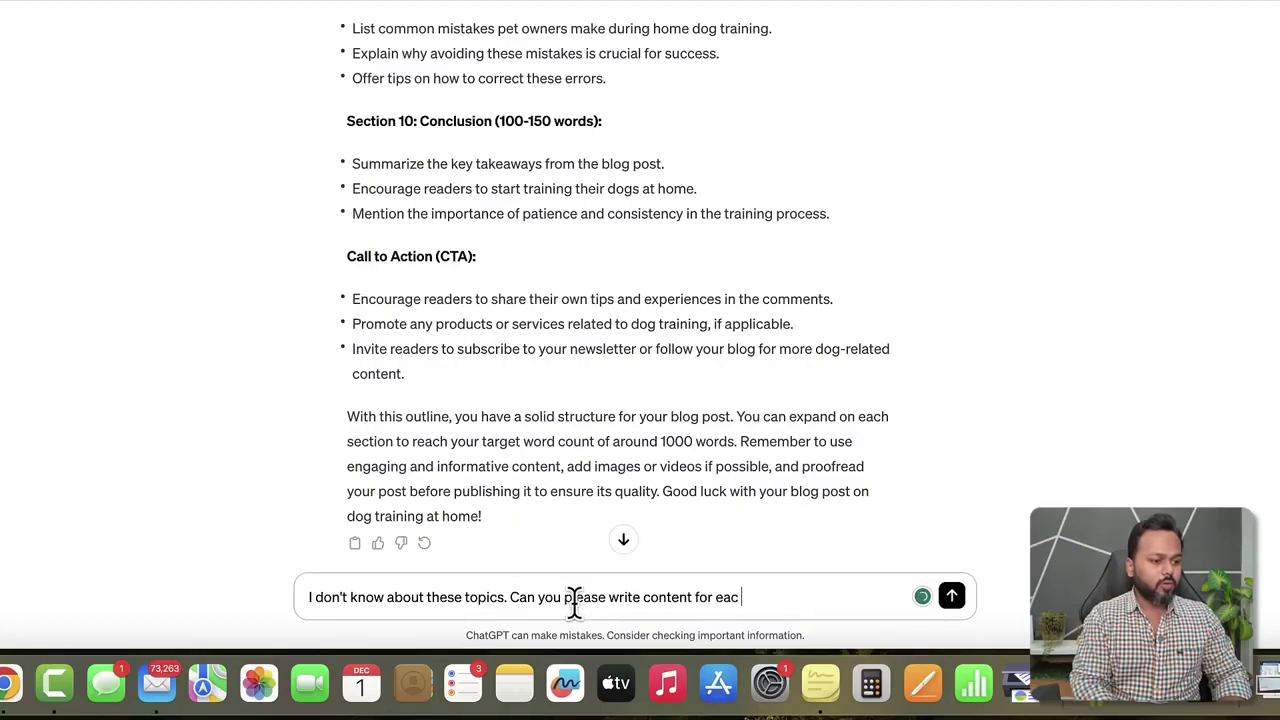
text(h of the headlines?)
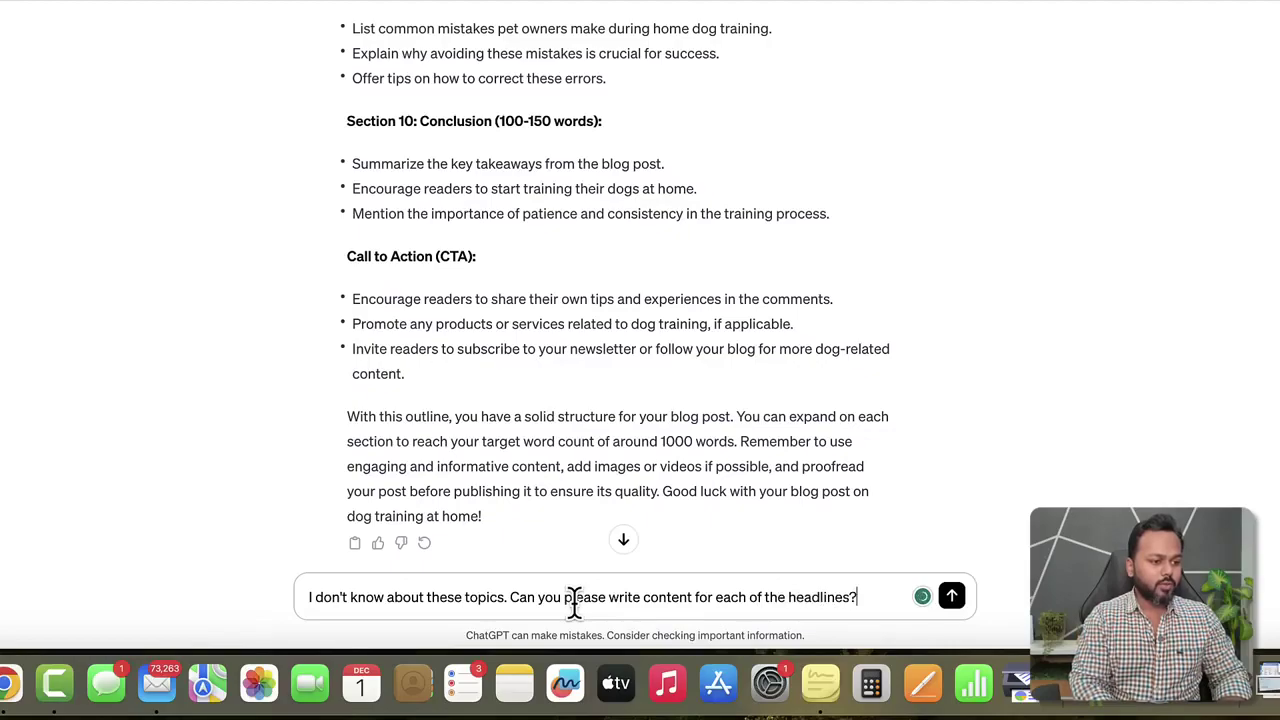
key(Return)
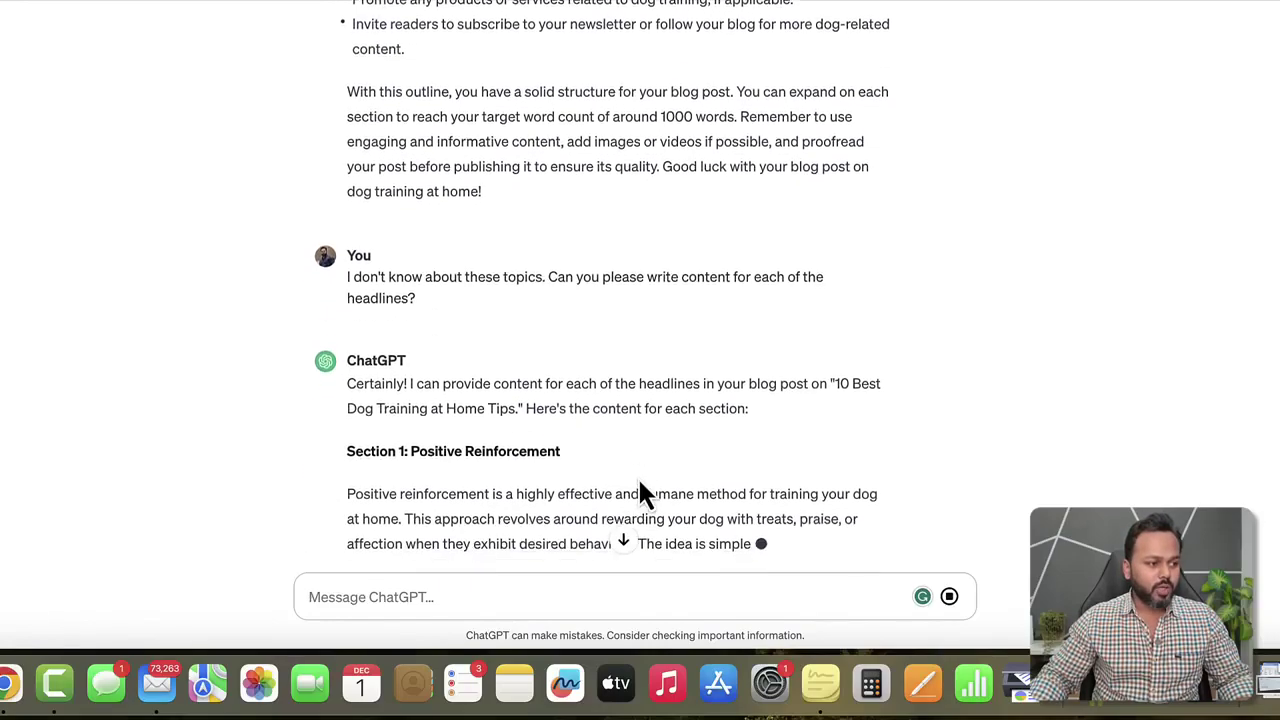
Read the streamed sections from Positive Reinforcement through Clicker Training and Housebreaking.
drag(357, 300, 407, 300)
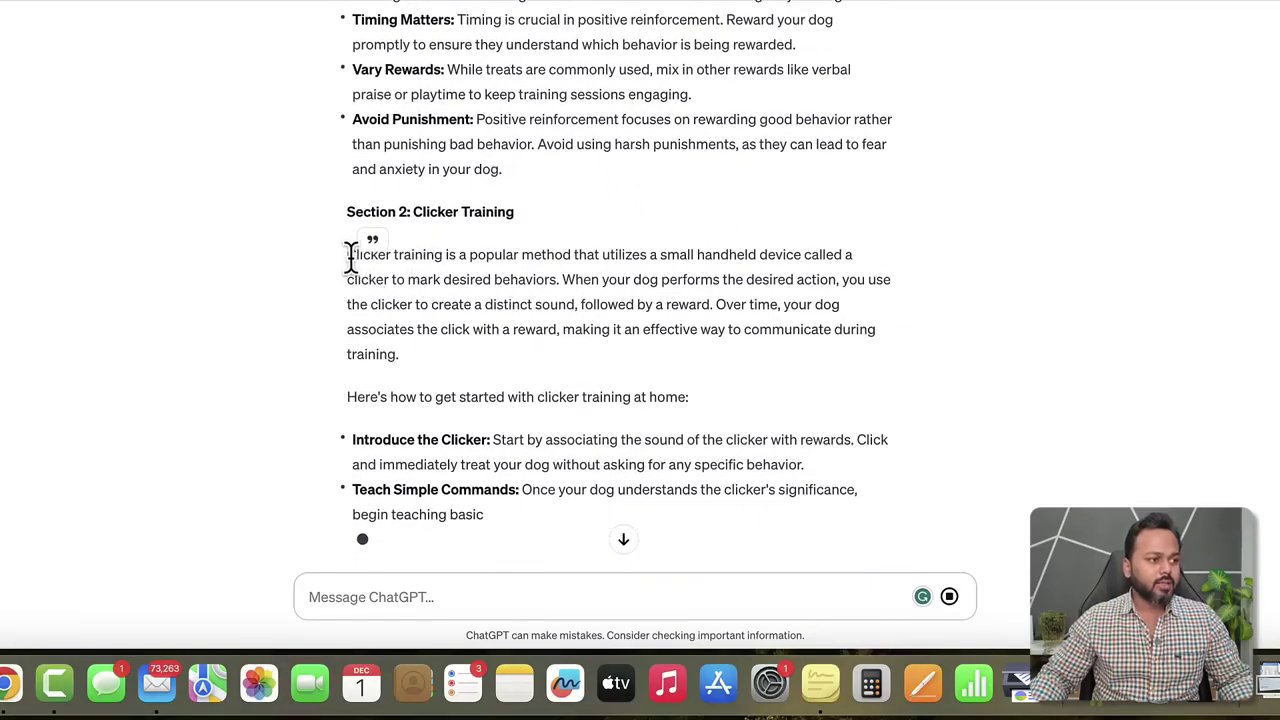
drag(347, 254, 466, 380)
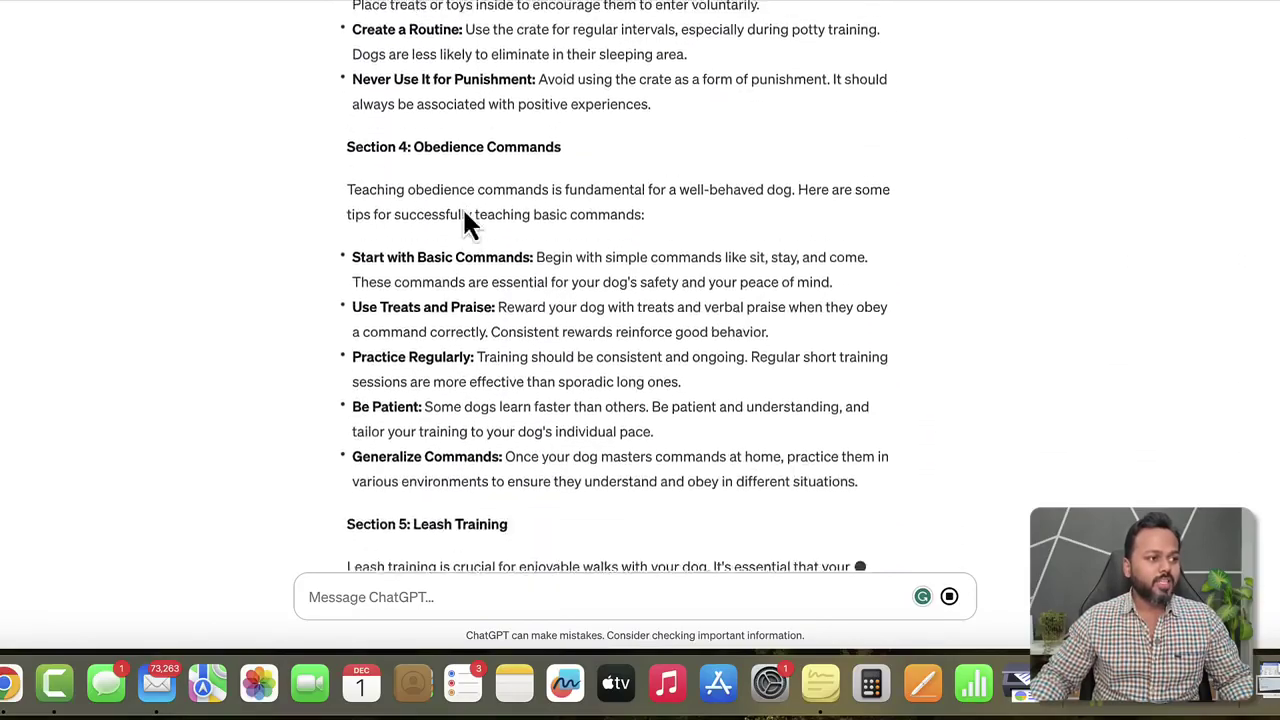
scroll(463, 215, up, 10)
drag(400, 204, 472, 206)
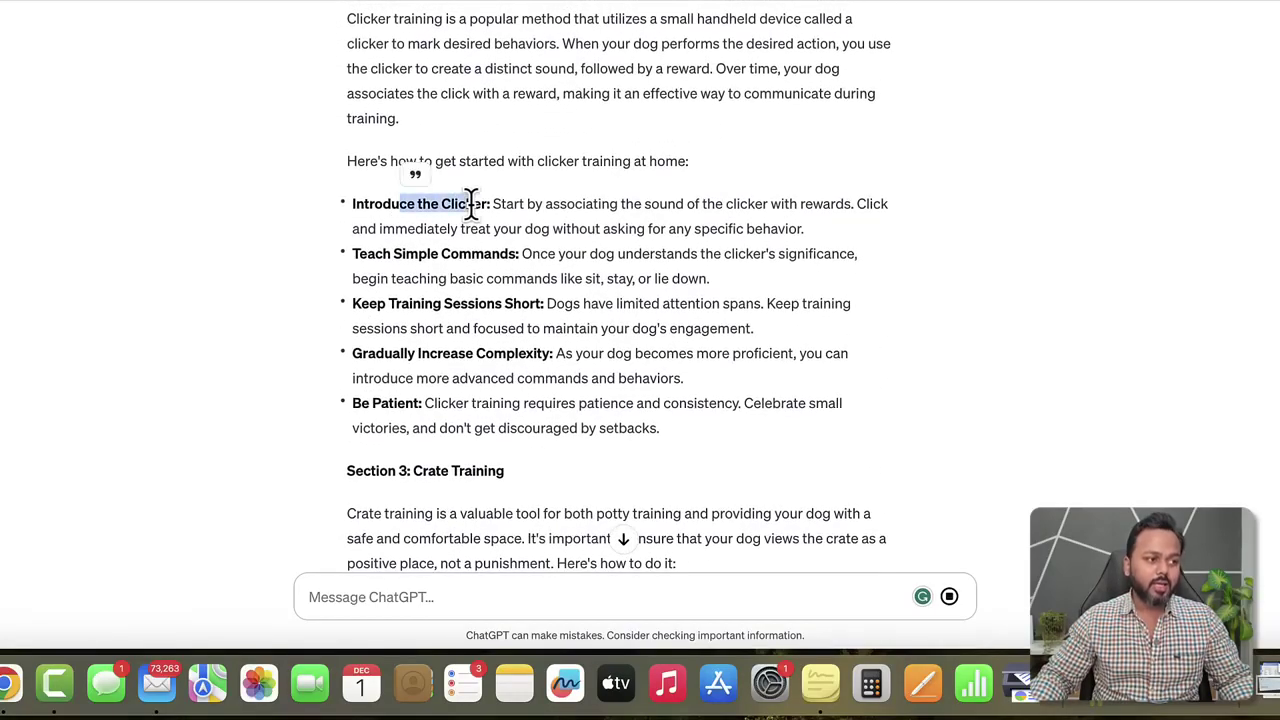
scroll(477, 206, down, 12)
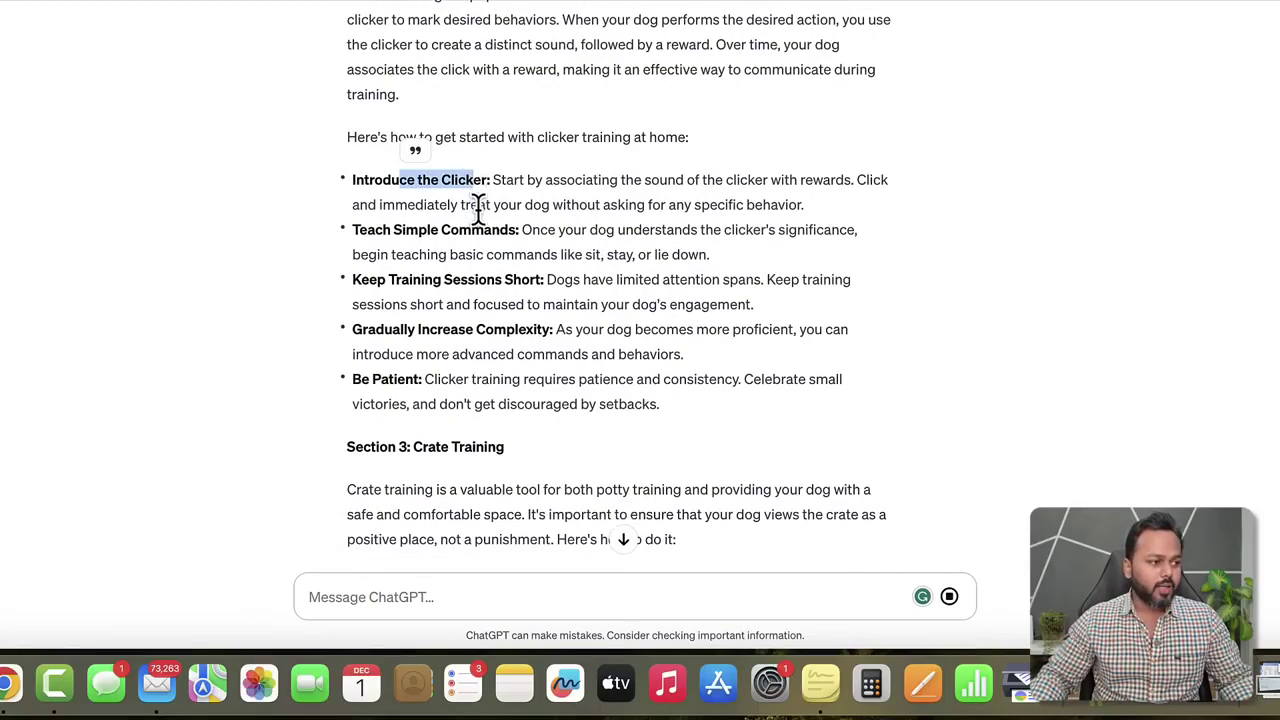
scroll(486, 366, down, 5)
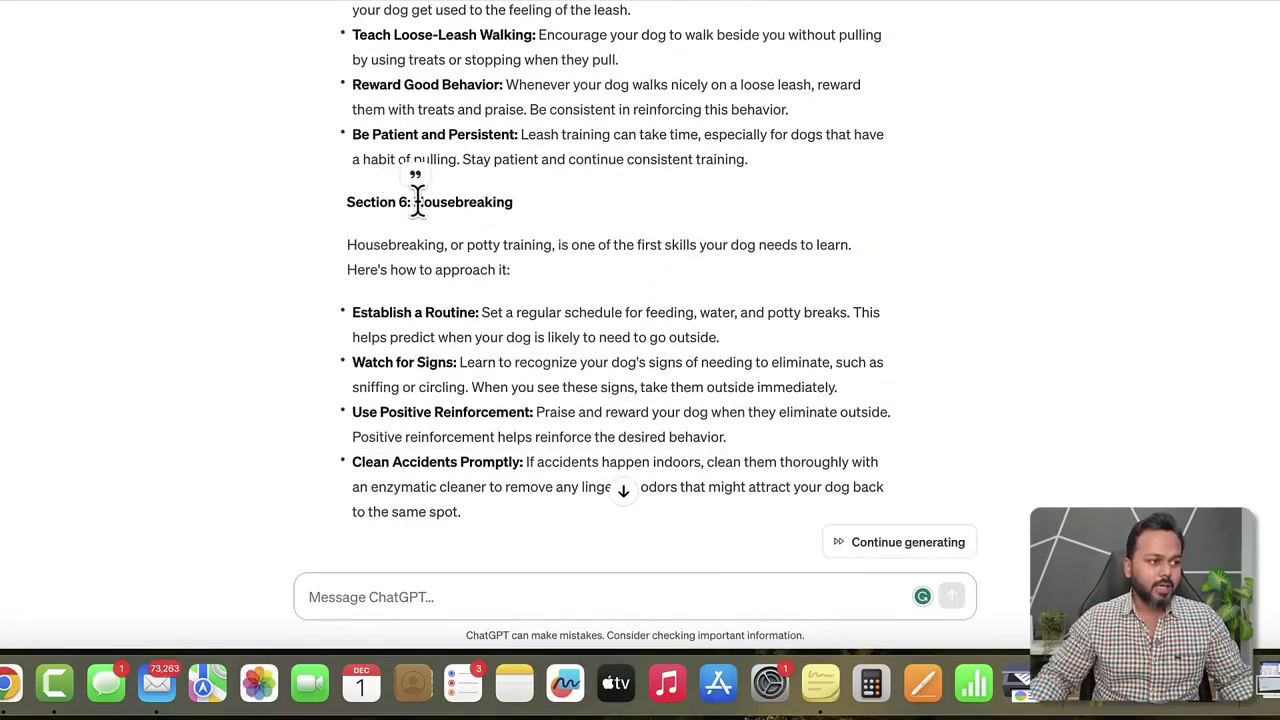
drag(414, 200, 512, 204)
scroll(510, 213, down, 10)
scroll(512, 222, down, 2)
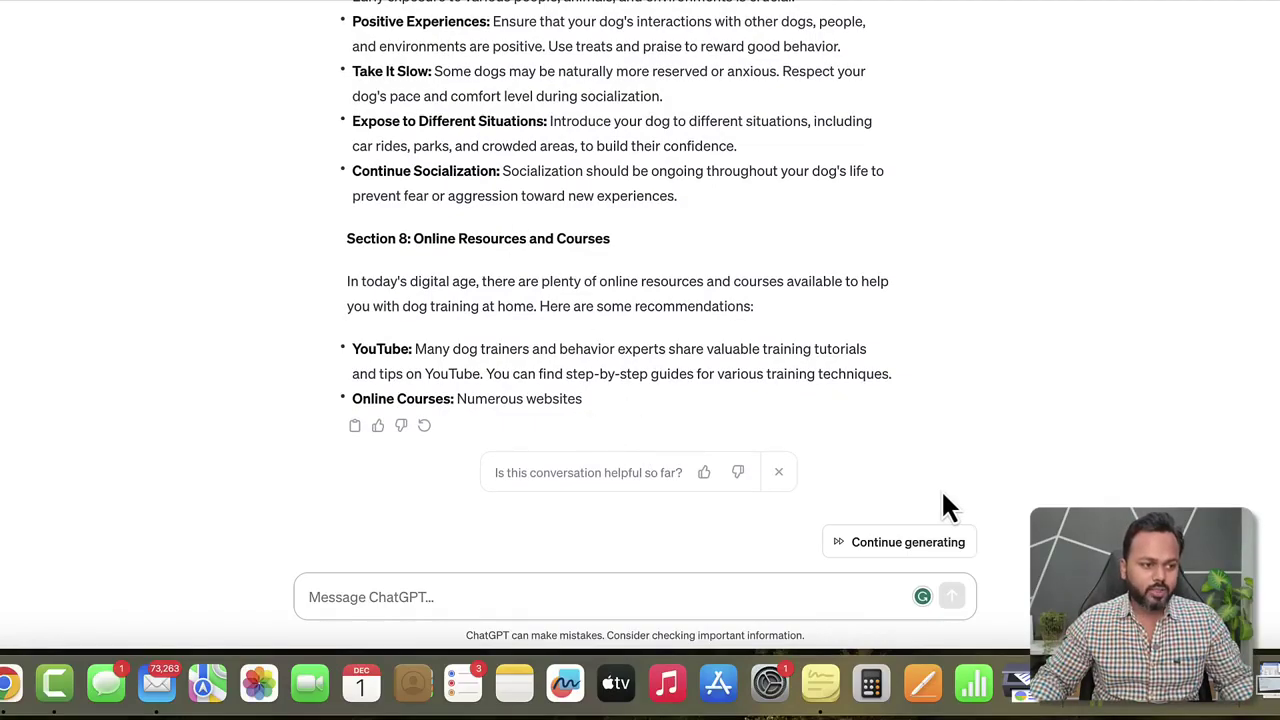
Continue generating the reply so it finishes through Section 10: Conclusion.
click(908, 545)
scroll(865, 467, down, 3)
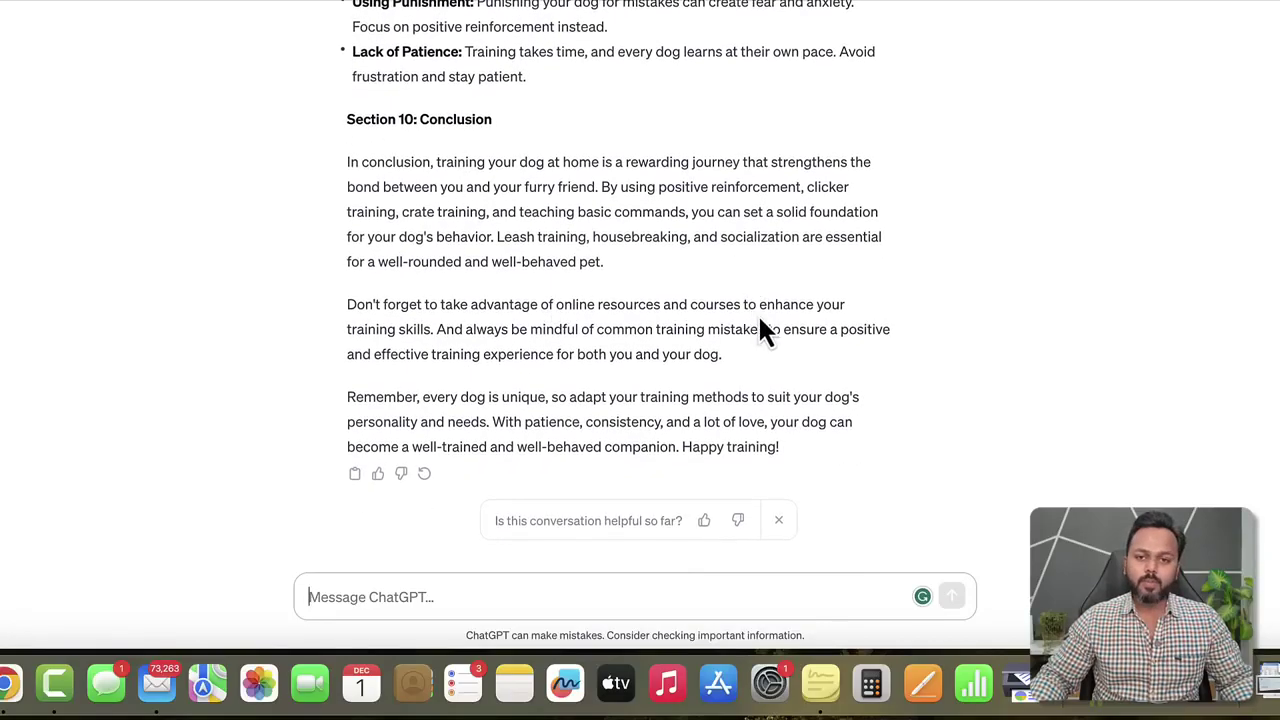
scroll(758, 314, up, 10)
scroll(758, 314, up, 15)
scroll(758, 314, down, 10)
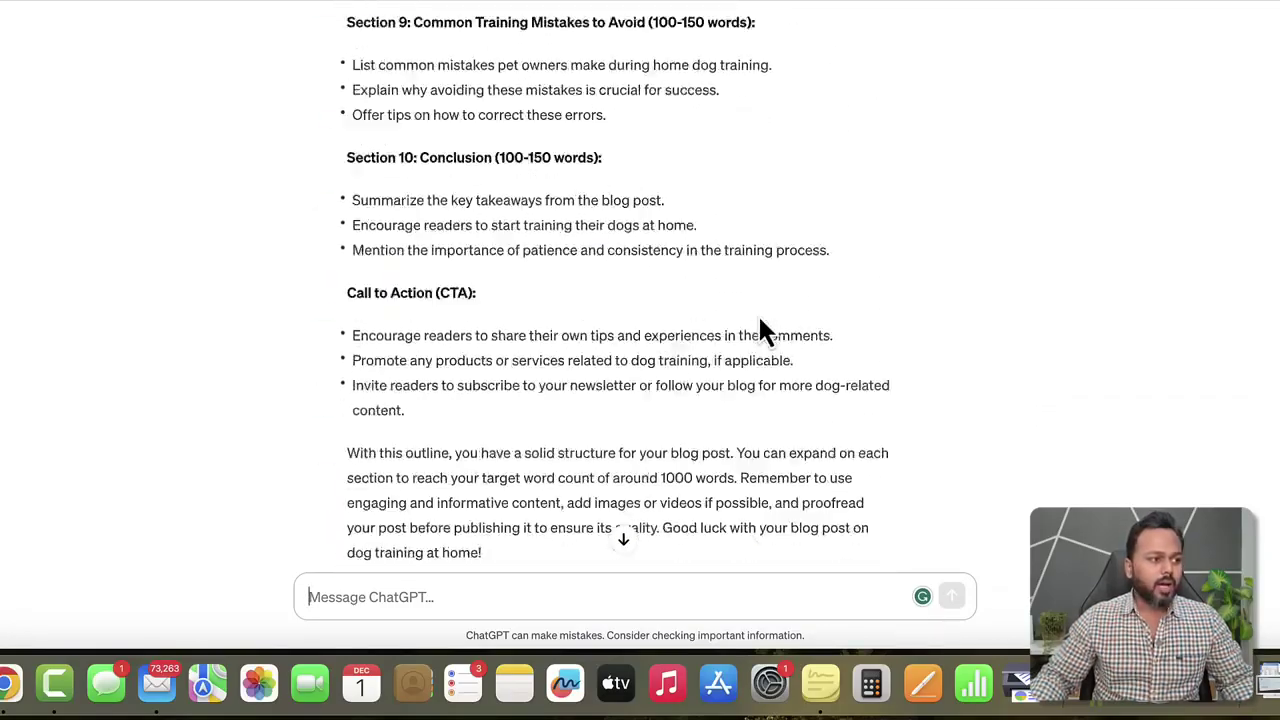
Copy the first Positive Reinforcement paragraph and open a new browser tab.
scroll(758, 314, down, 3)
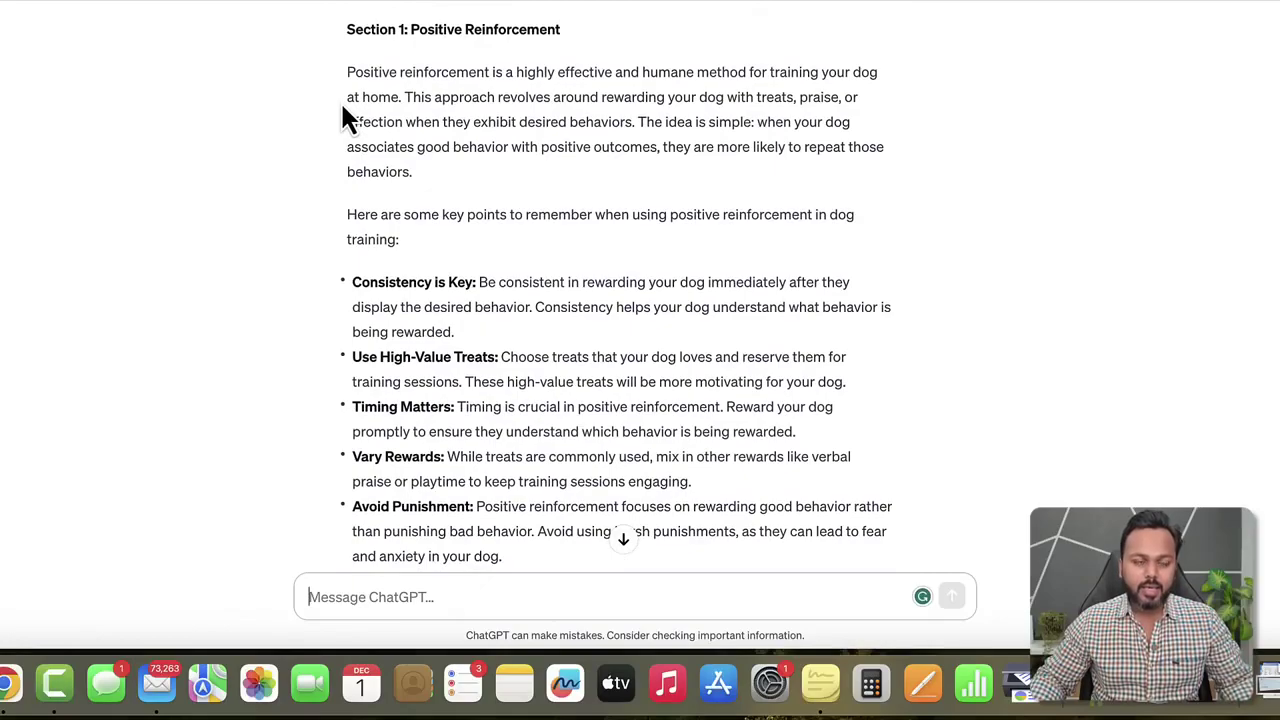
drag(350, 71, 440, 183)
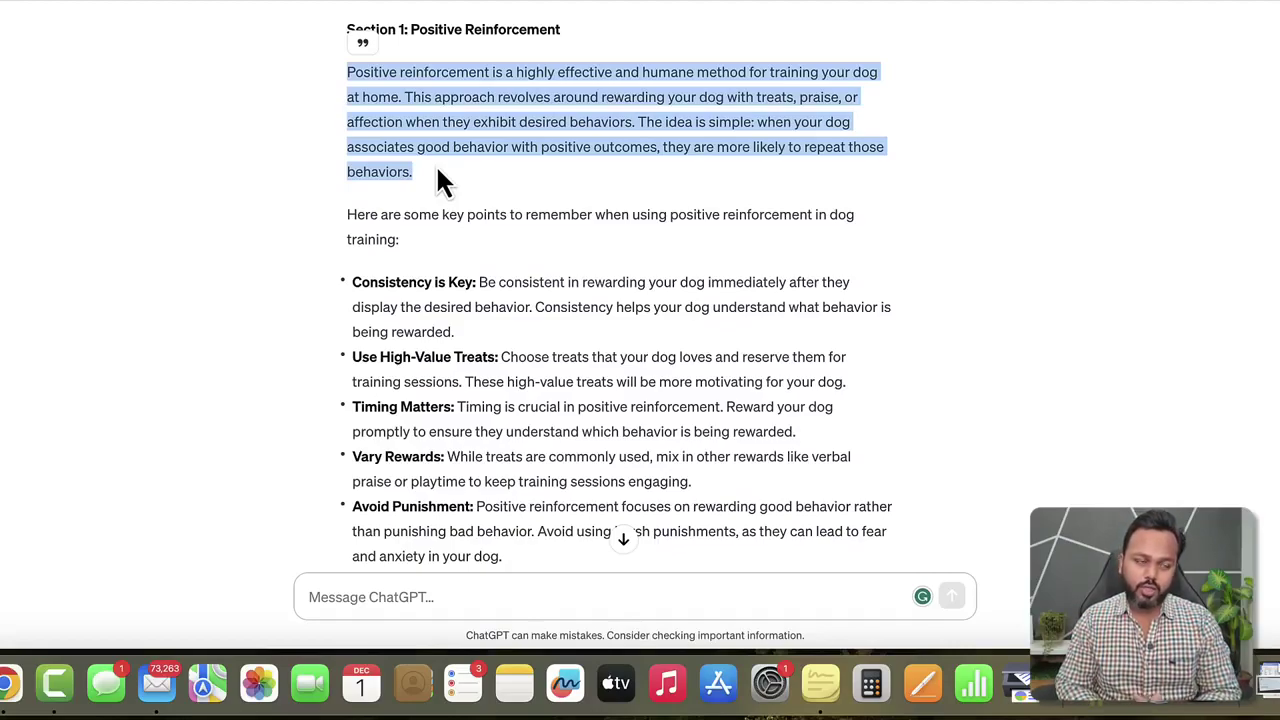
right_click(404, 88)
click(431, 86)
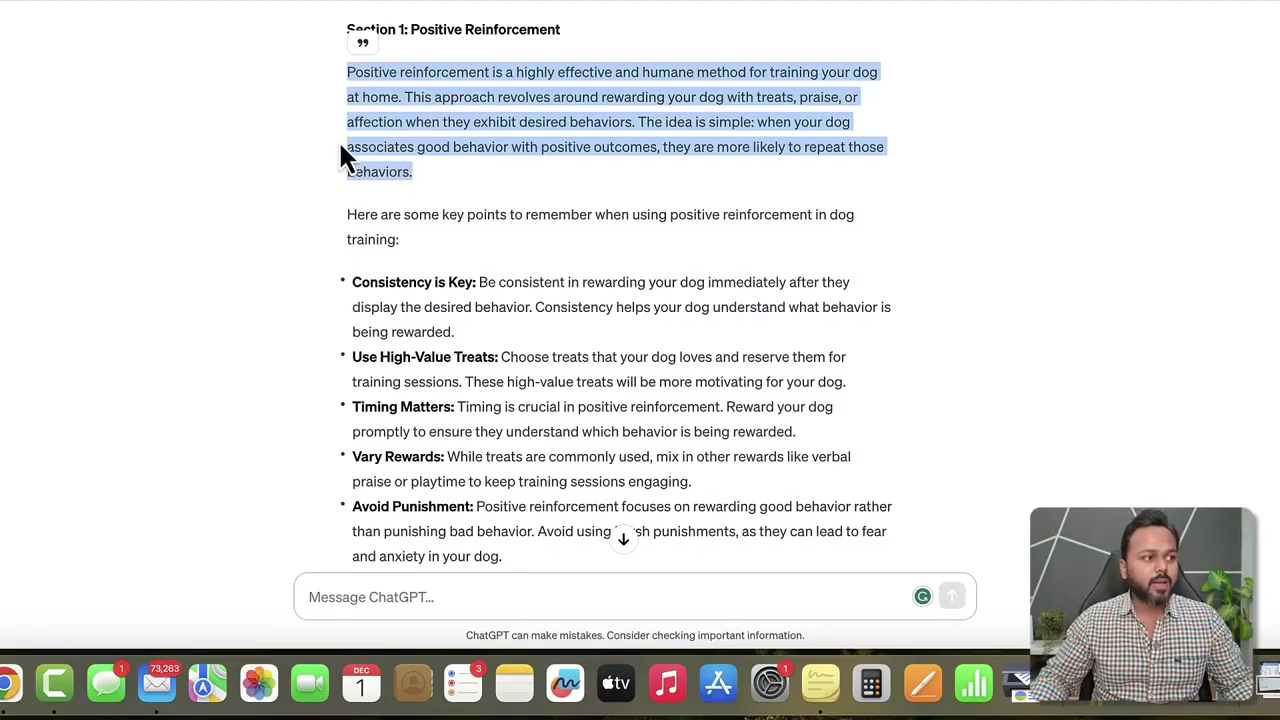
right_click(388, 76)
click(405, 81)
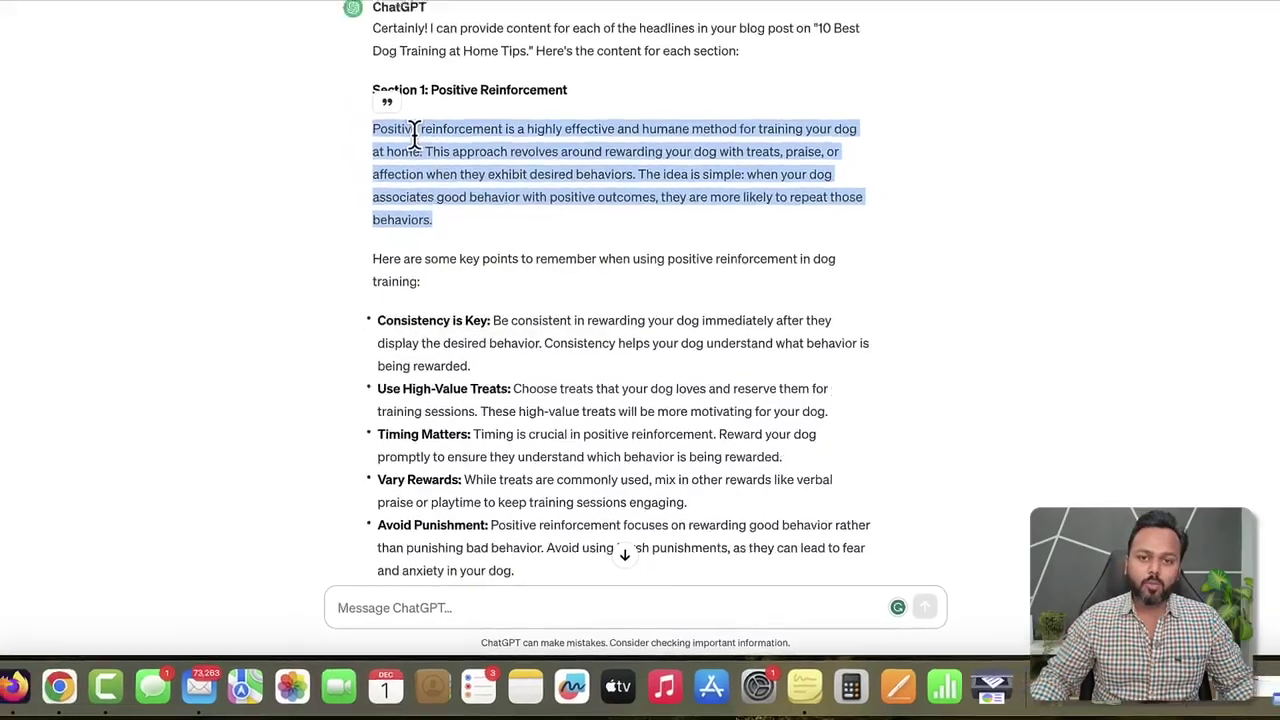
key(super+t)
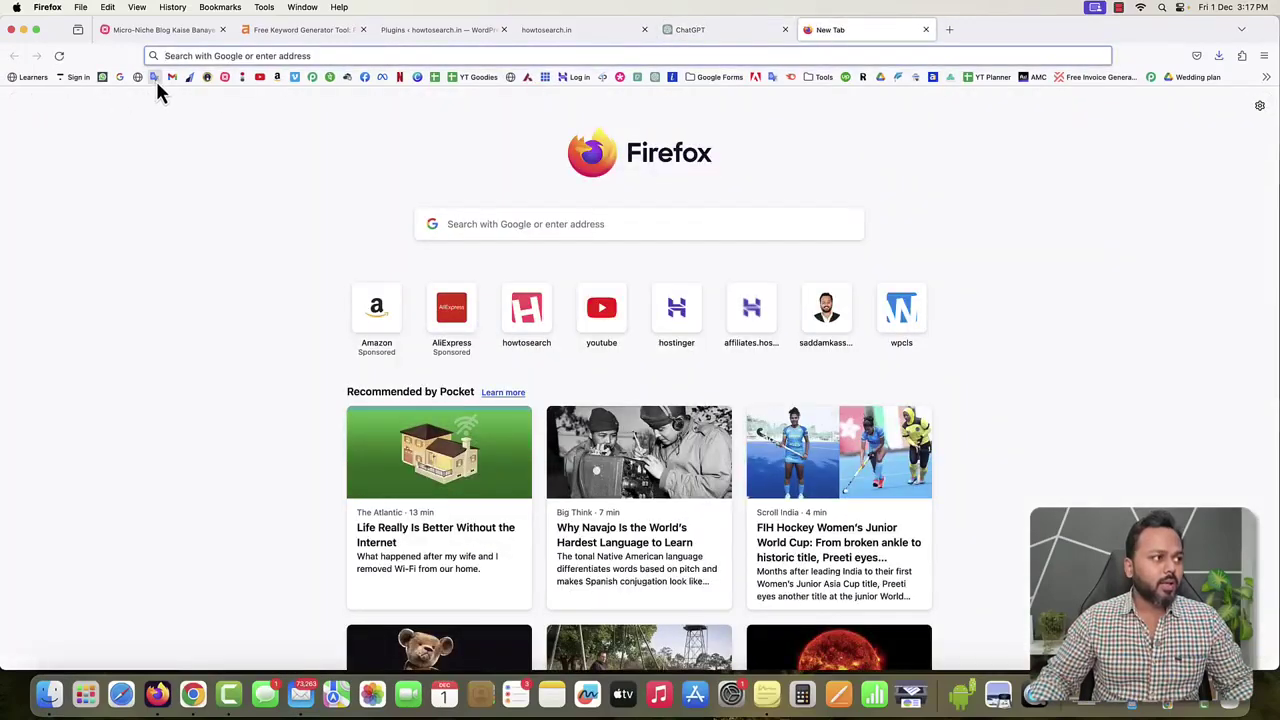
Translate the copied Positive Reinforcement paragraph from English into Hindi, then clear the English source.
click(155, 78)
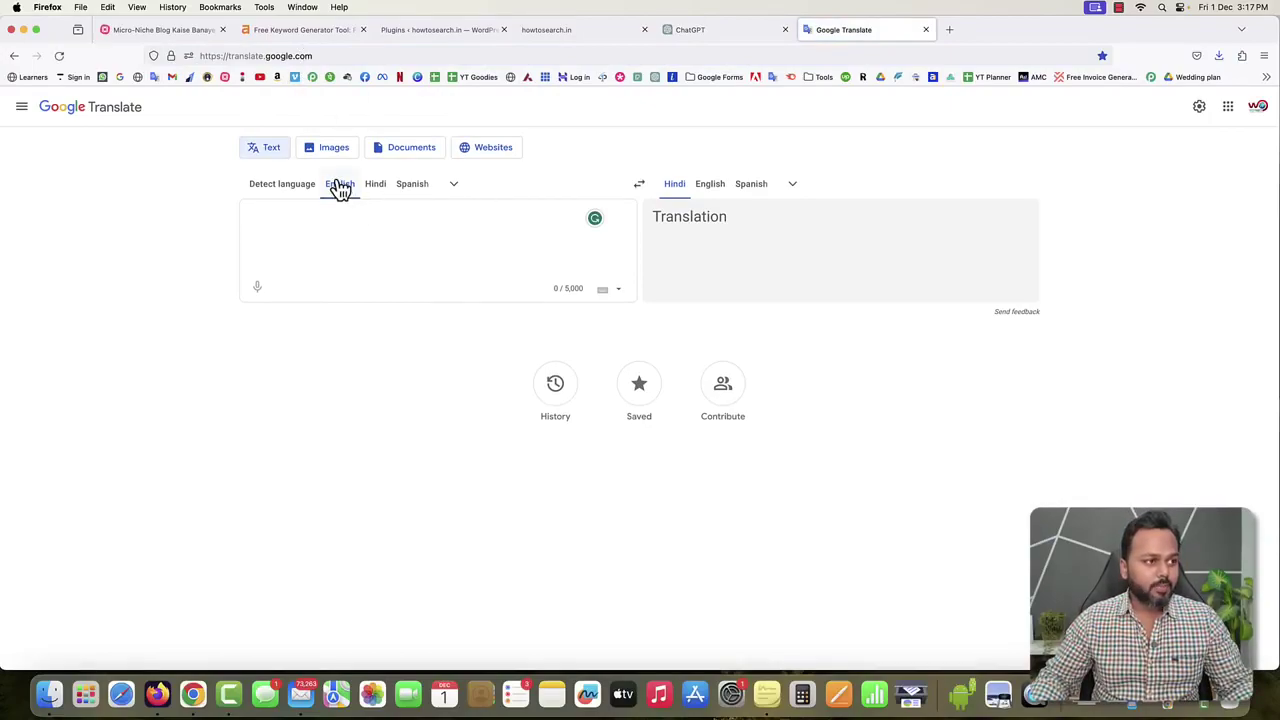
right_click(284, 224)
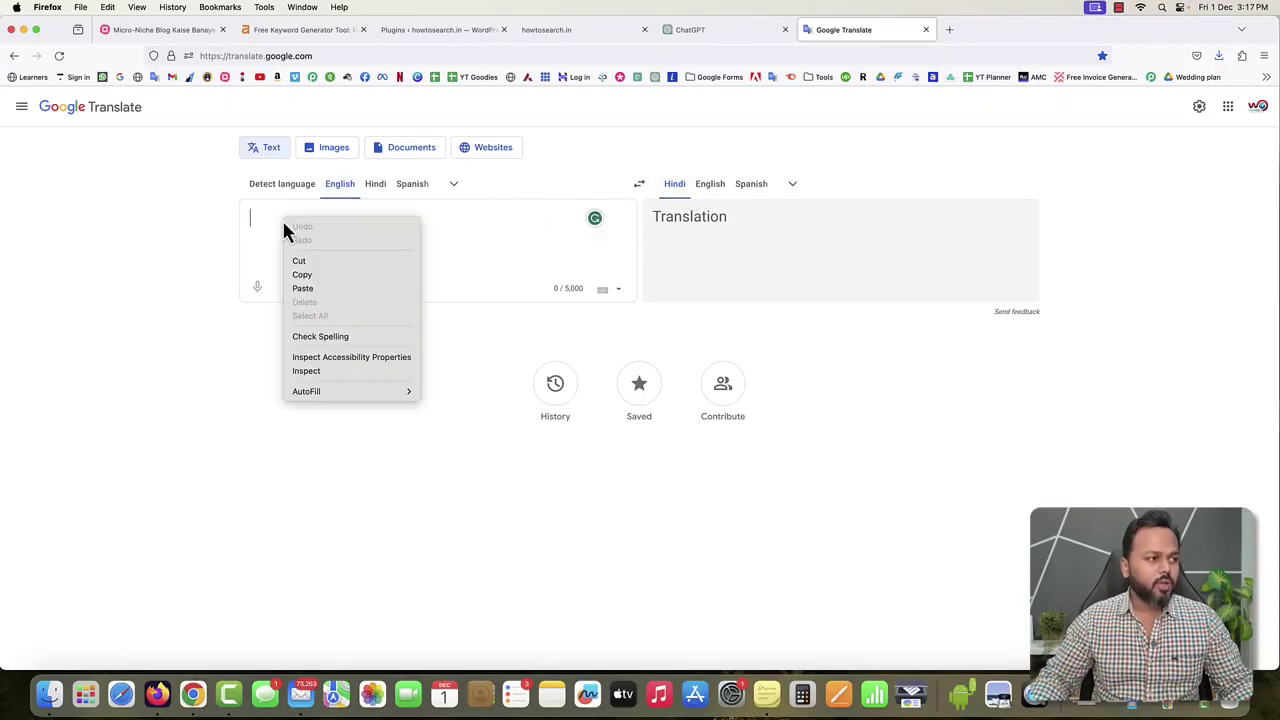
click(313, 289)
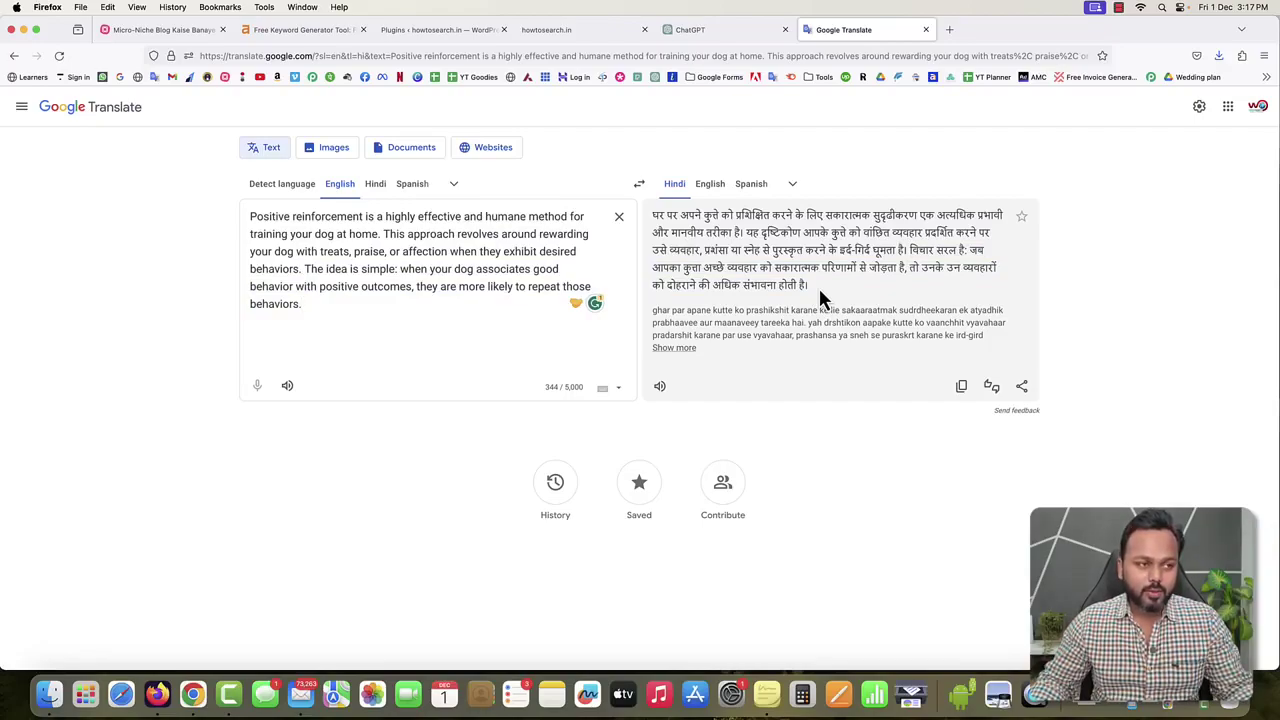
drag(808, 284, 648, 221)
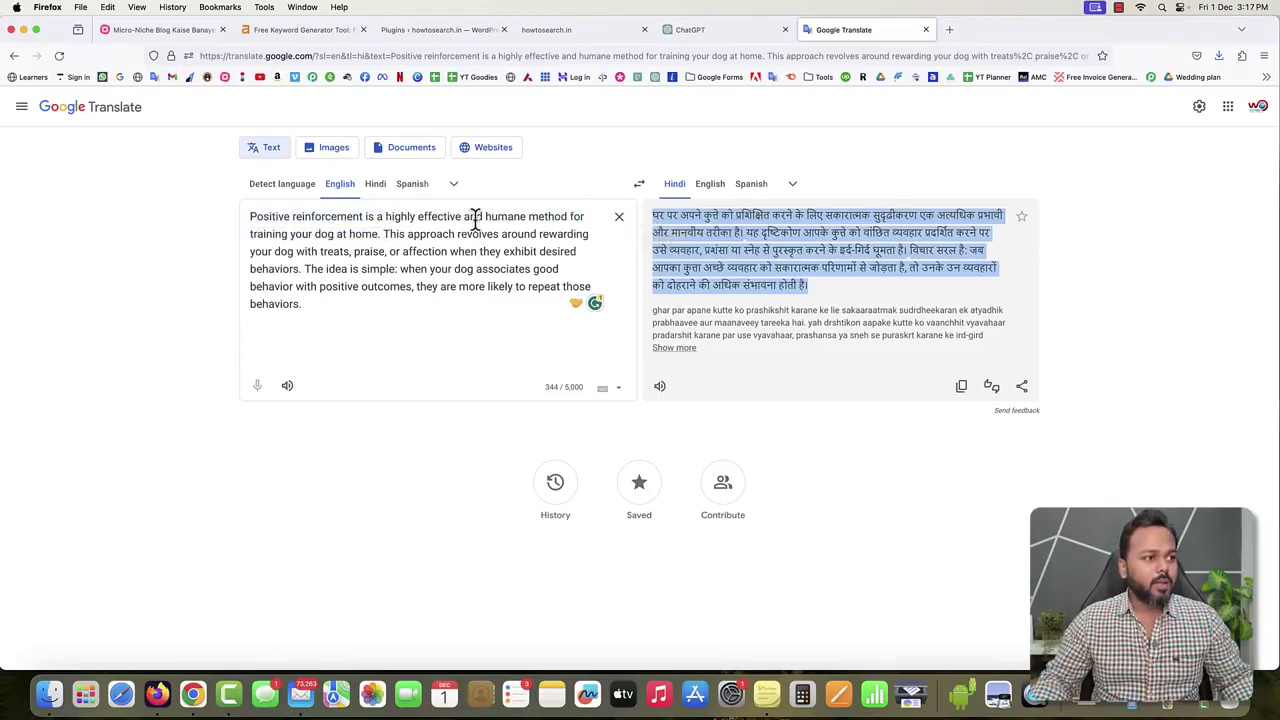
click(618, 217)
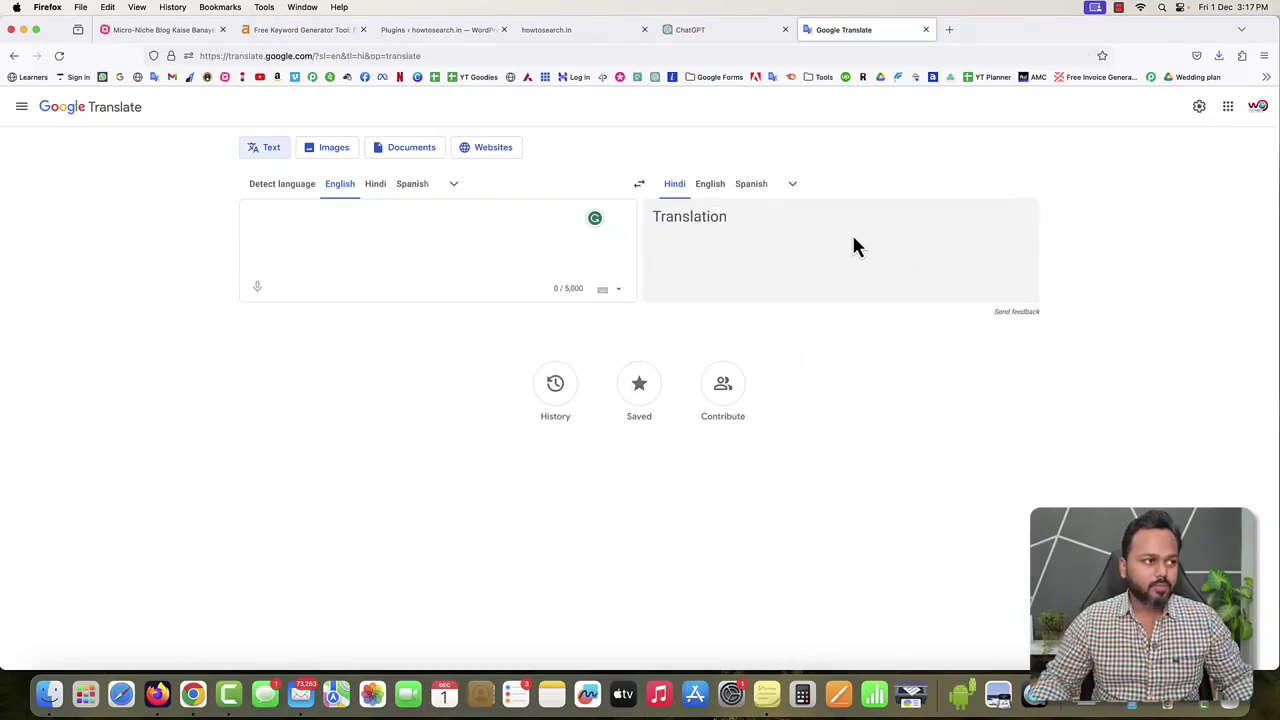
Switch to Hindi-to-English and paste the Hindi paragraph back into the source box.
click(380, 188)
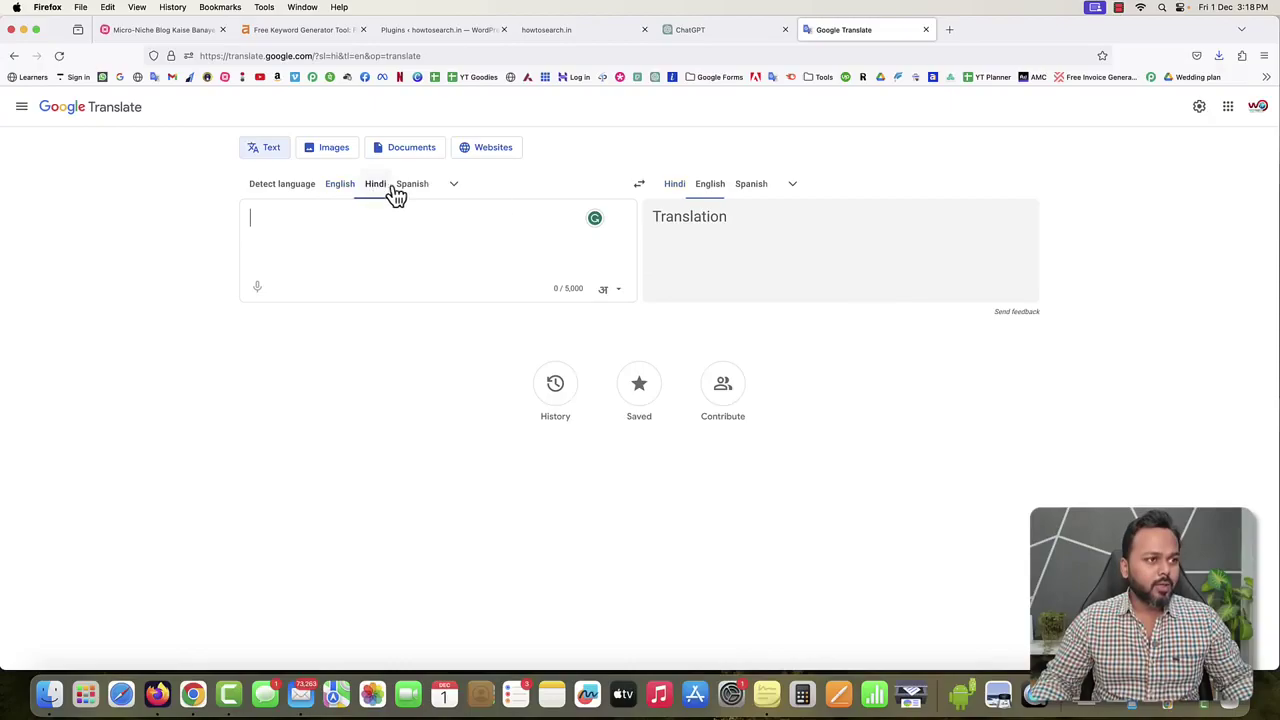
right_click(279, 217)
click(299, 287)
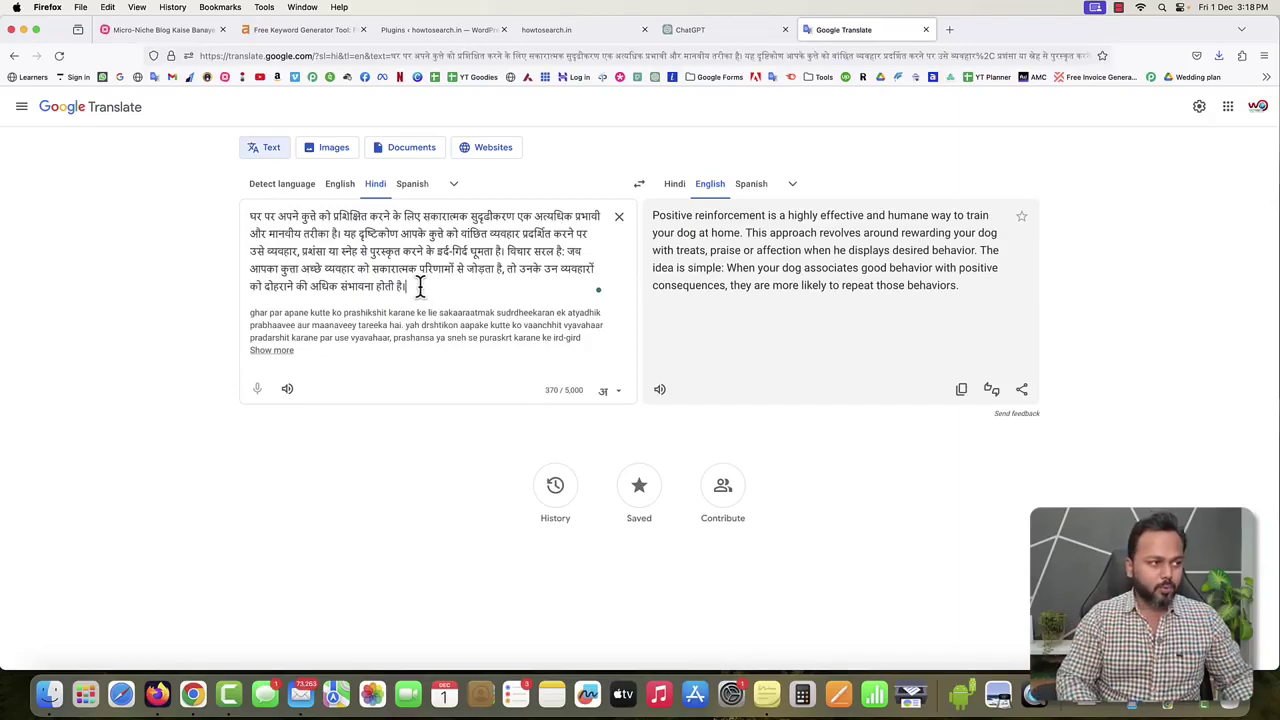
Type a new Hindi line 'apne kutte ko ghar par positive tarike se training de sakte hain'.
key(Return)
key(Return)
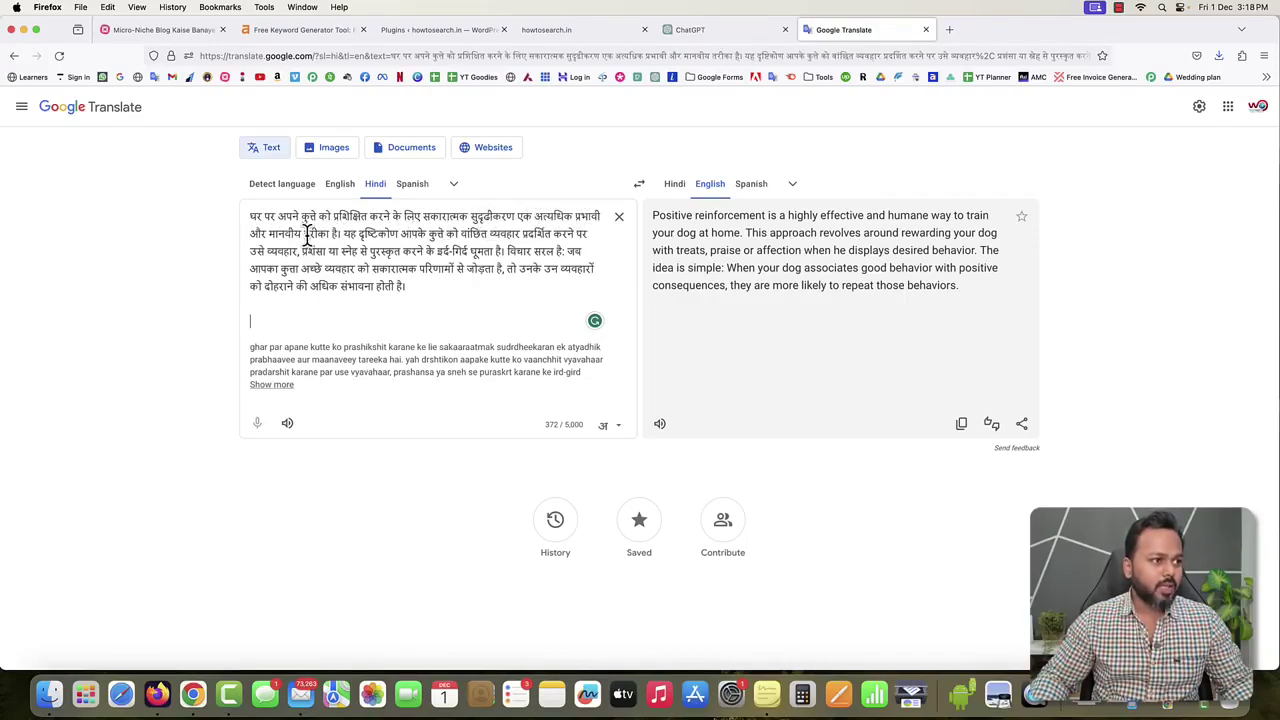
text(apne kutte)
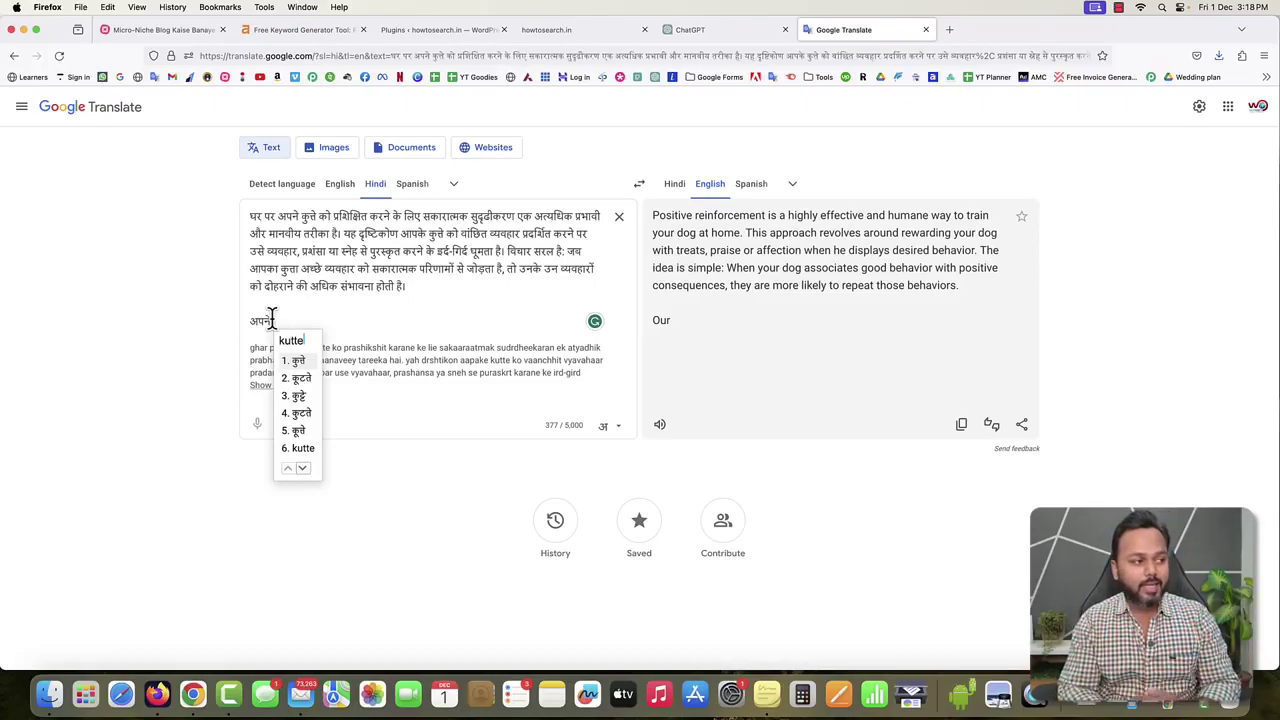
key(space)
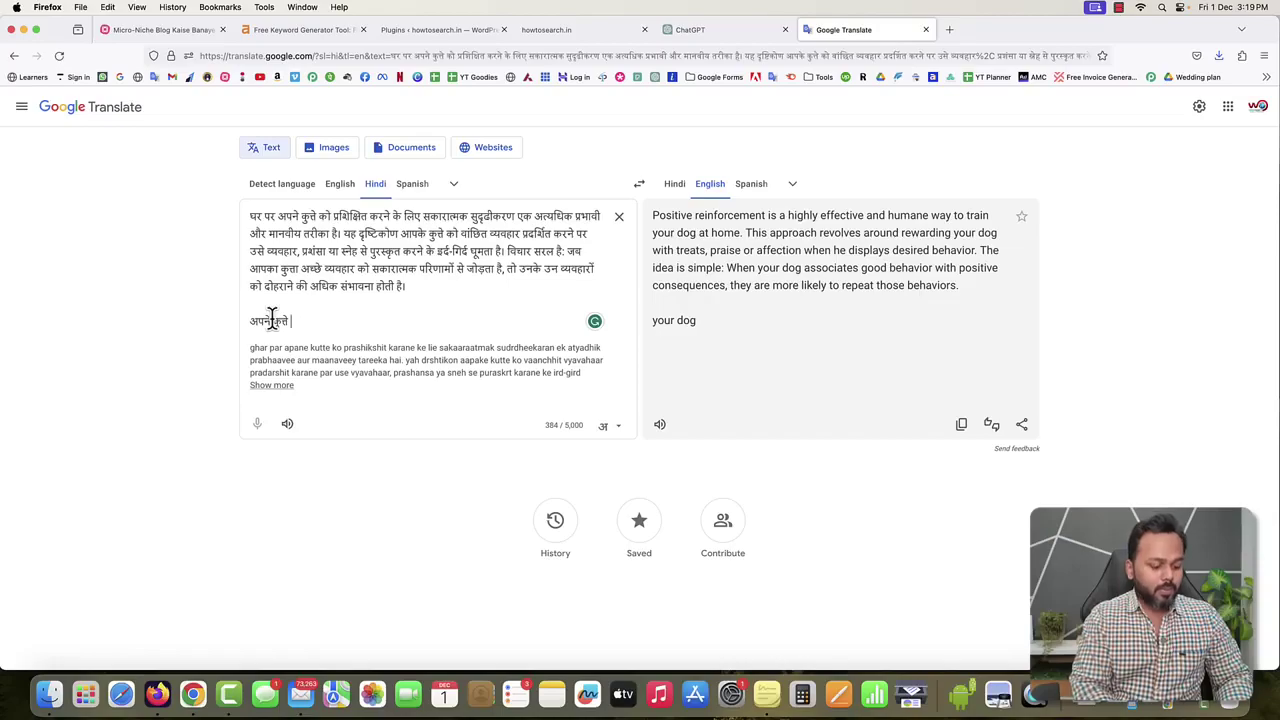
text(koi aa)
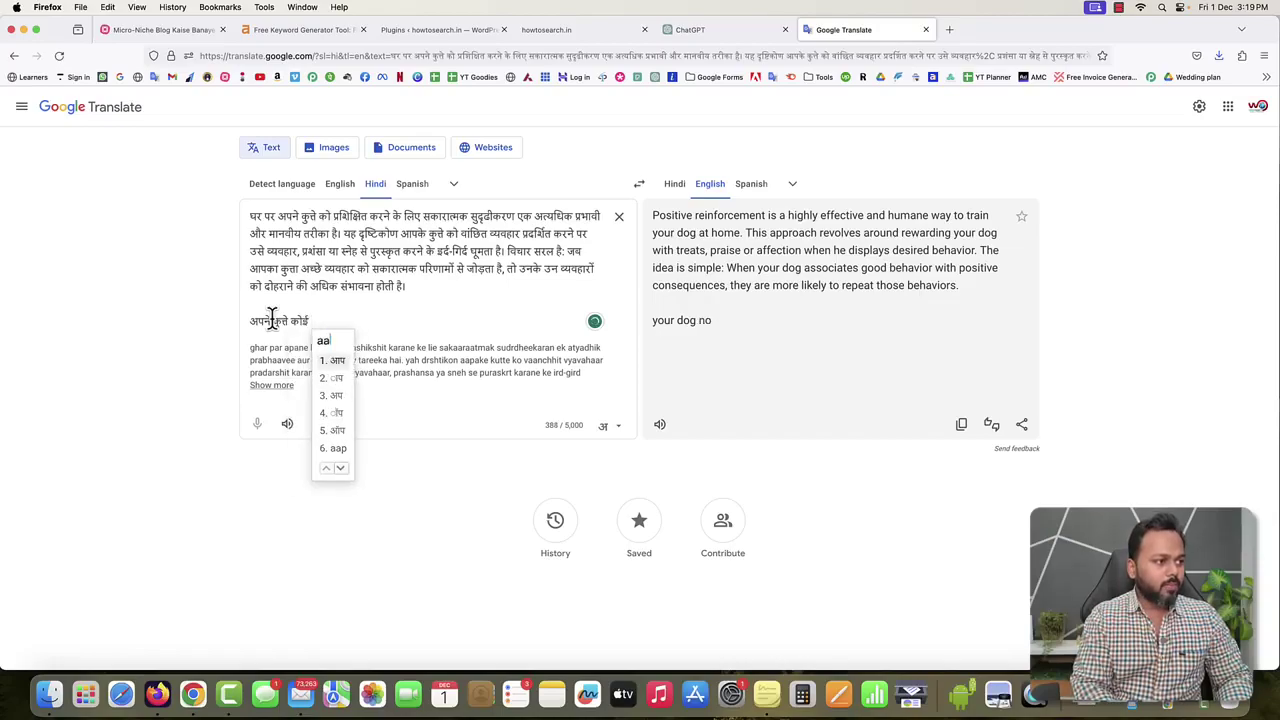
key(BackSpace)
key(BackSpace)
key(BackSpace)
key(BackSpace)
key(BackSpace)
text(ko)
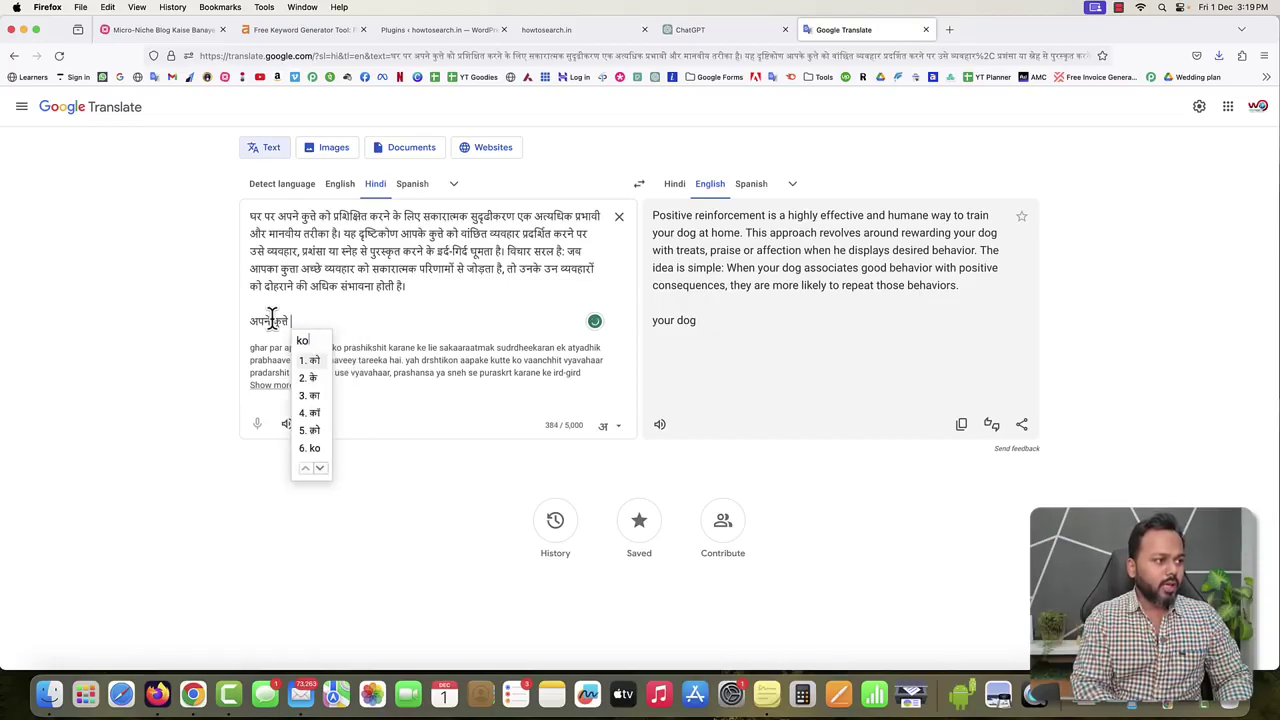
key(space)
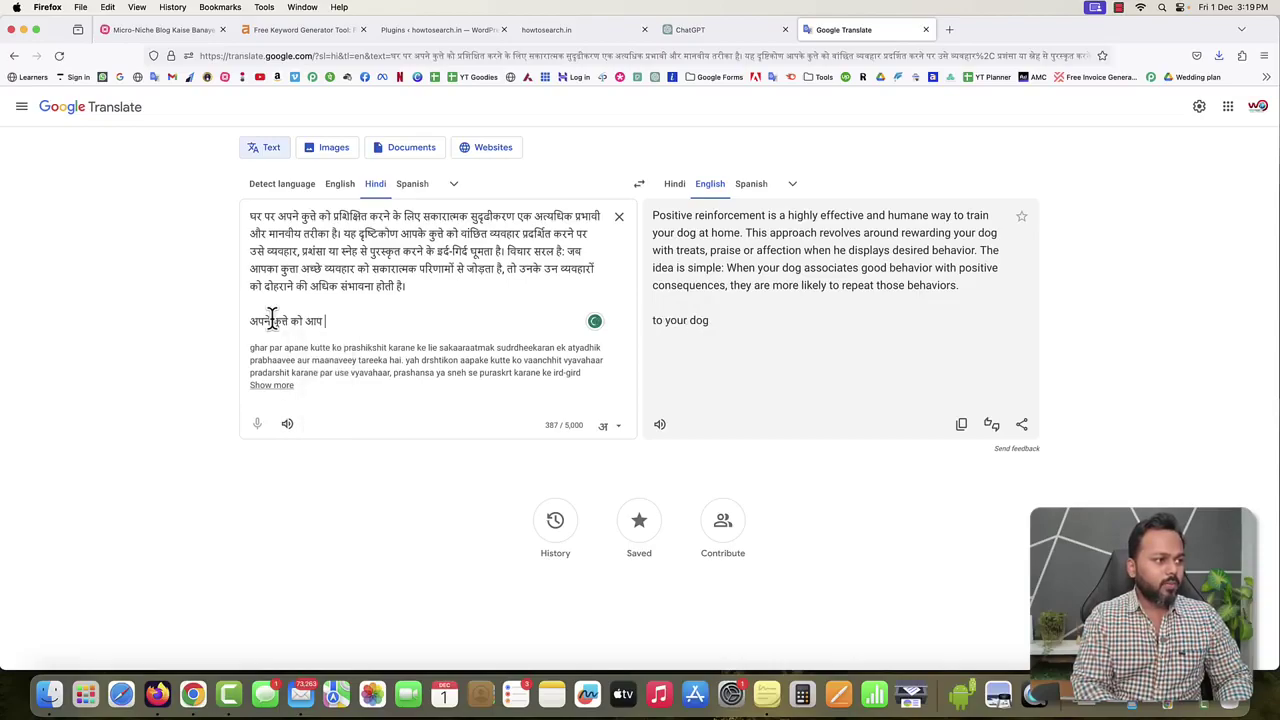
text(ghar par po)
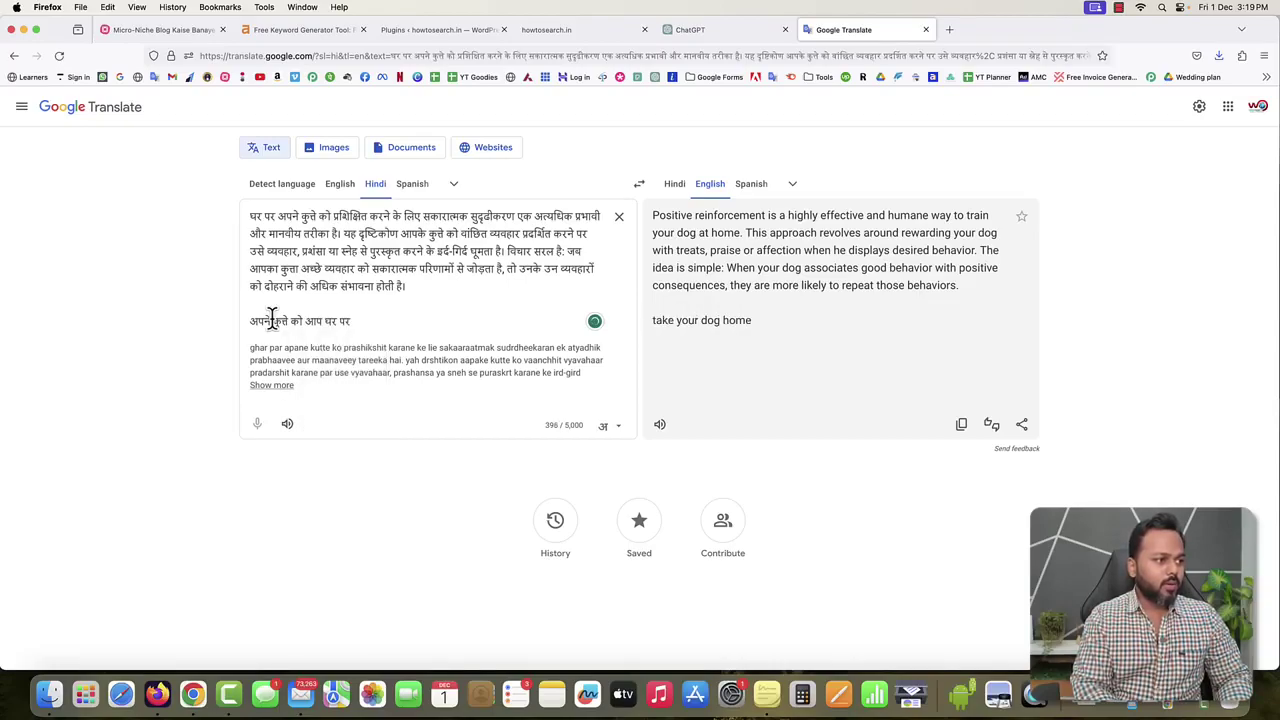
text(sitive tari)
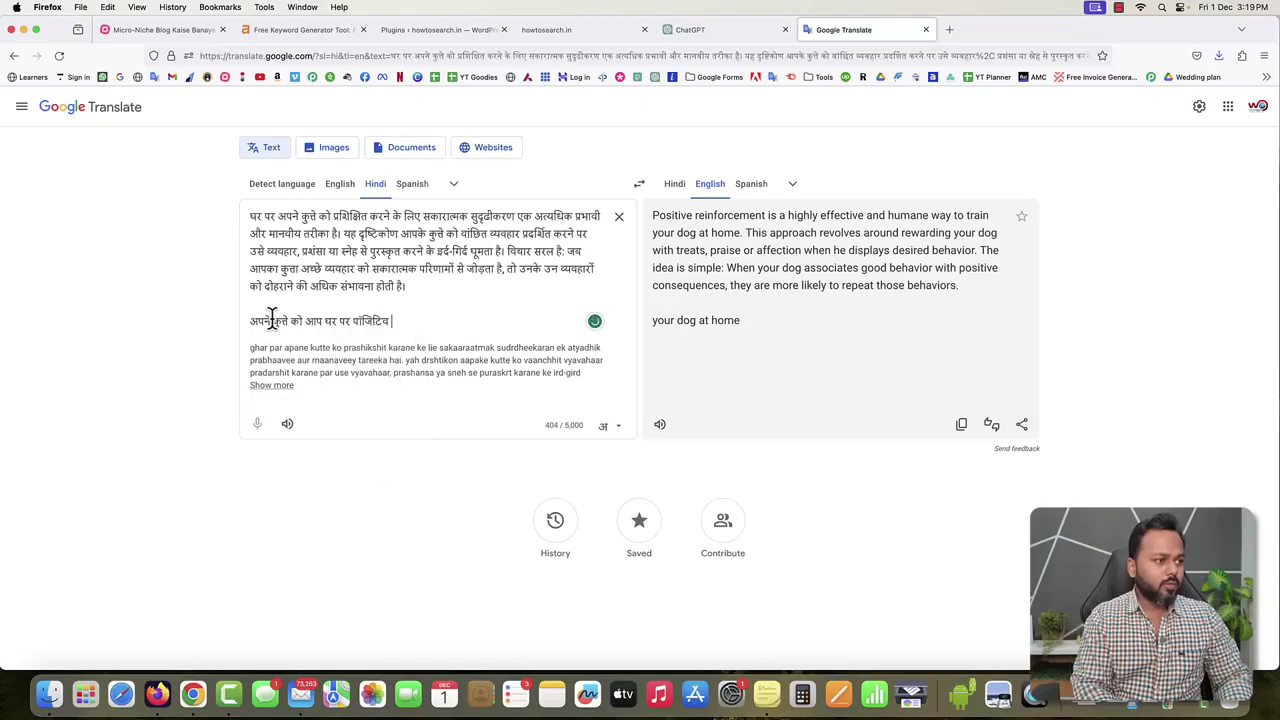
text(ke se trainin)
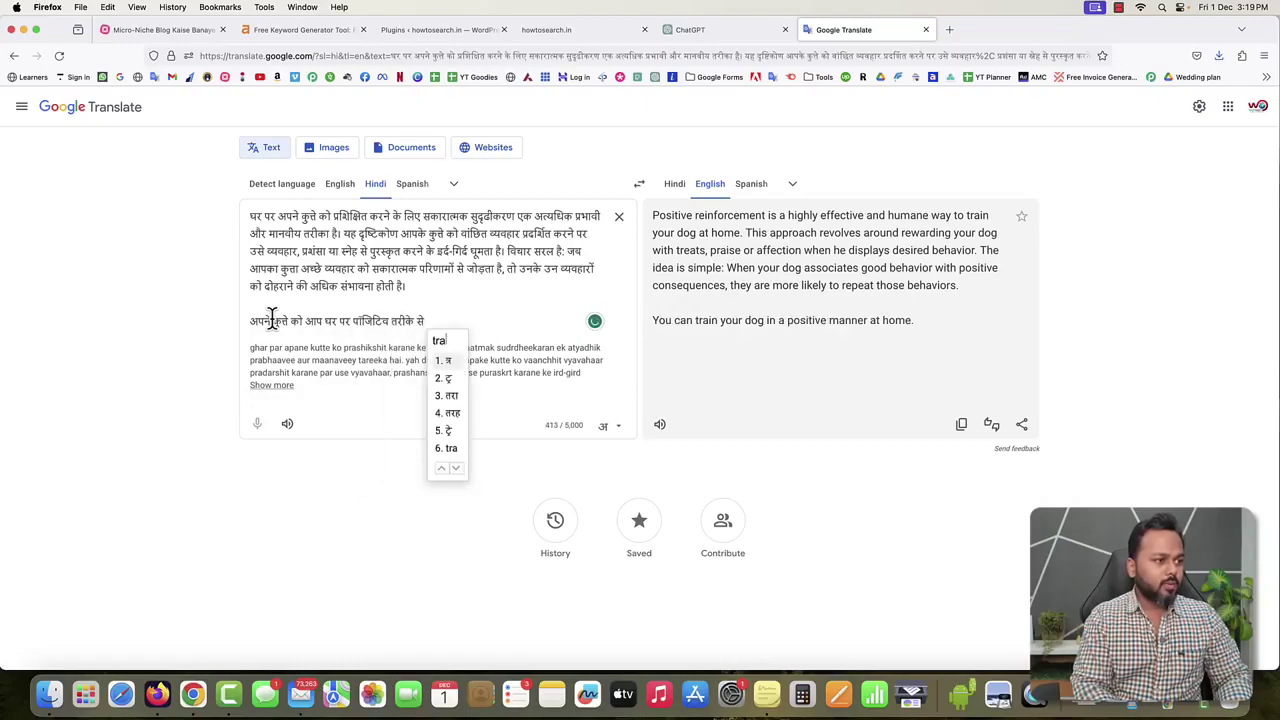
text(g de sakte h)
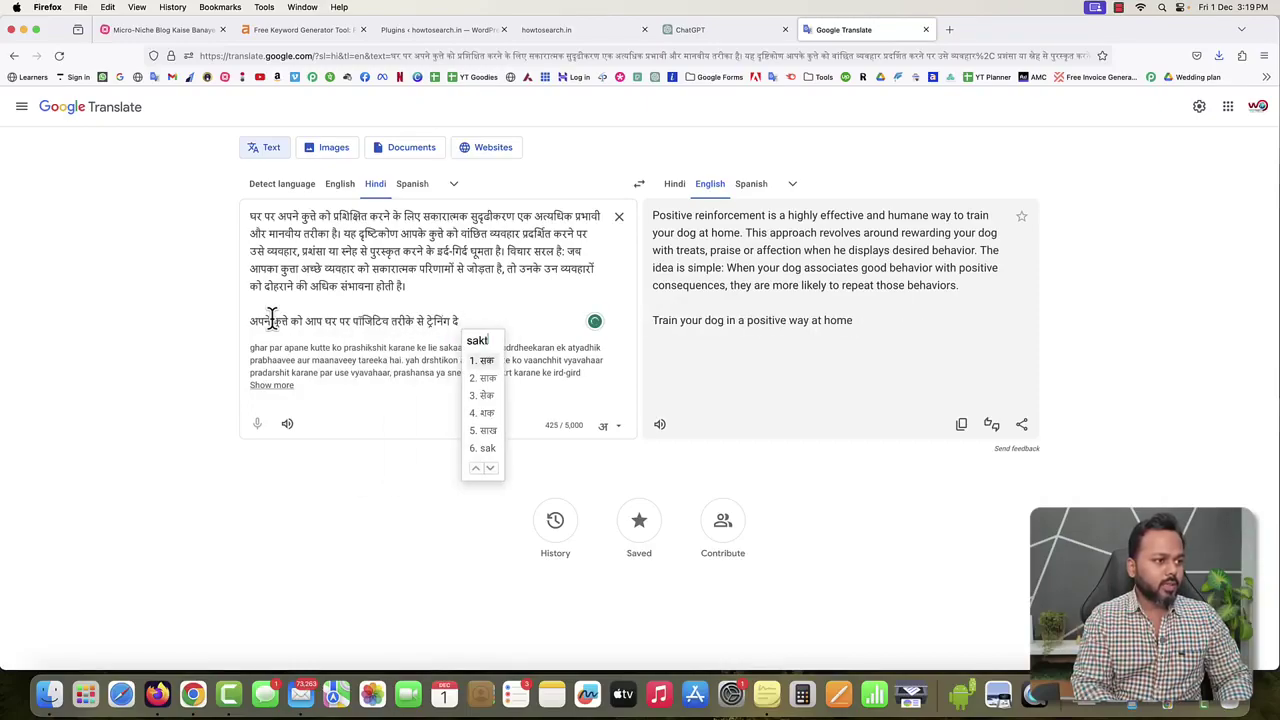
text(ain)
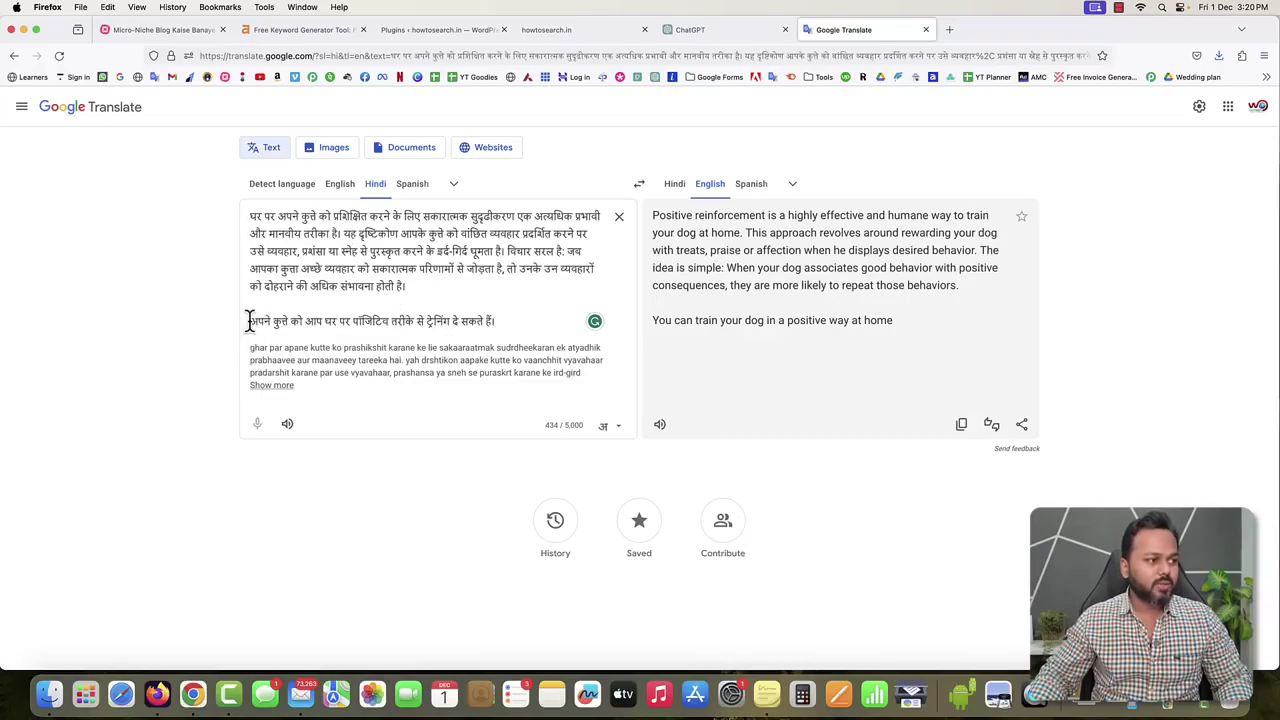
Check the new Hindi line against 'You can train your dog in a positive way at home', then return to ChatGPT.
drag(500, 321, 250, 321)
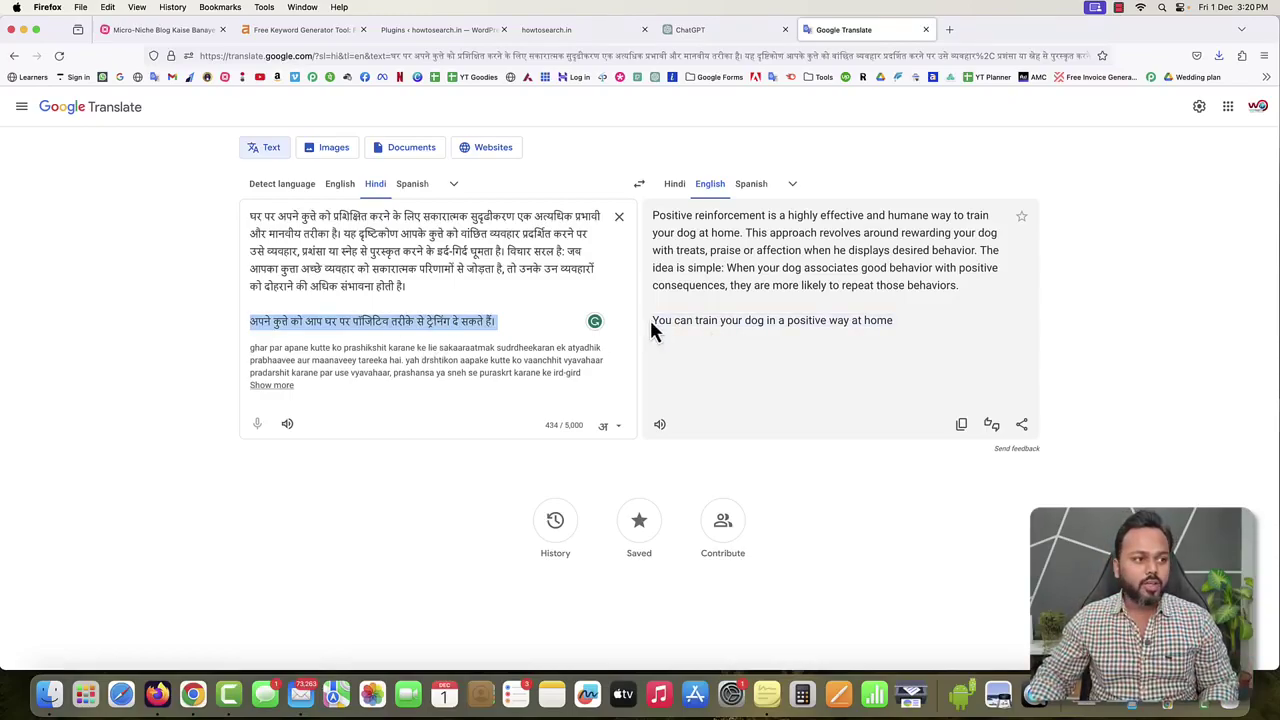
drag(651, 322, 894, 330)
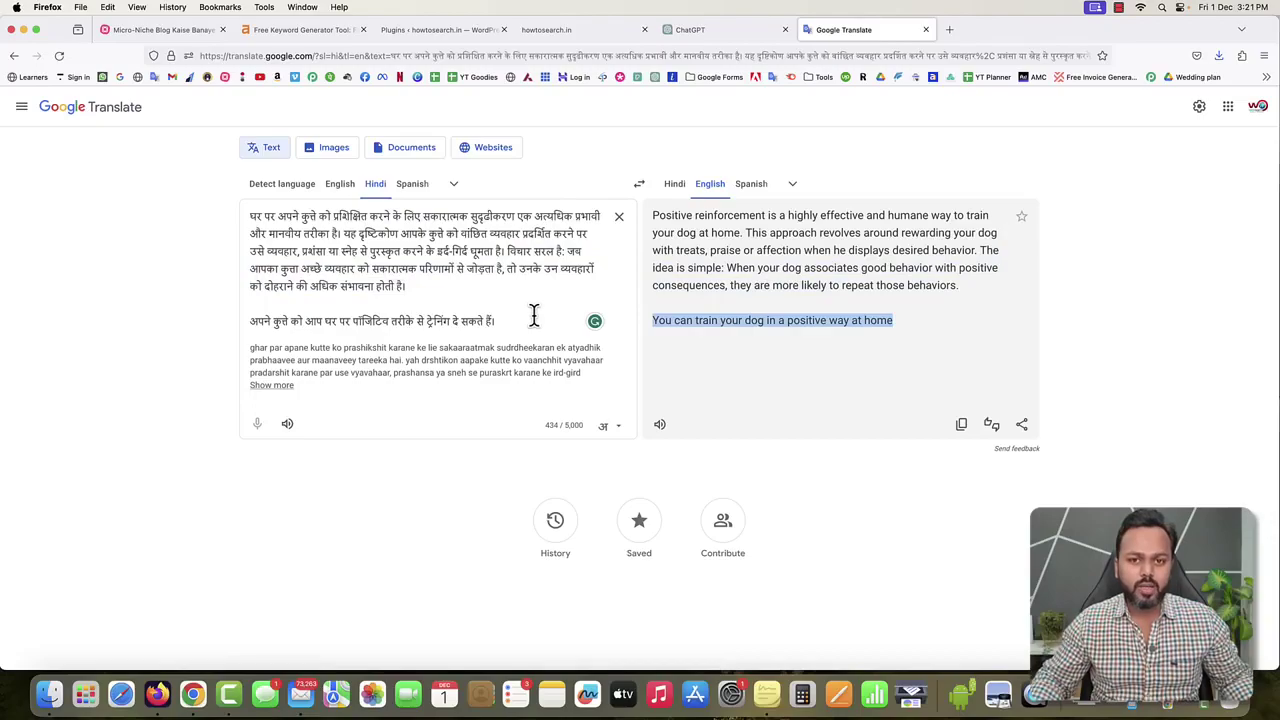
click(705, 29)
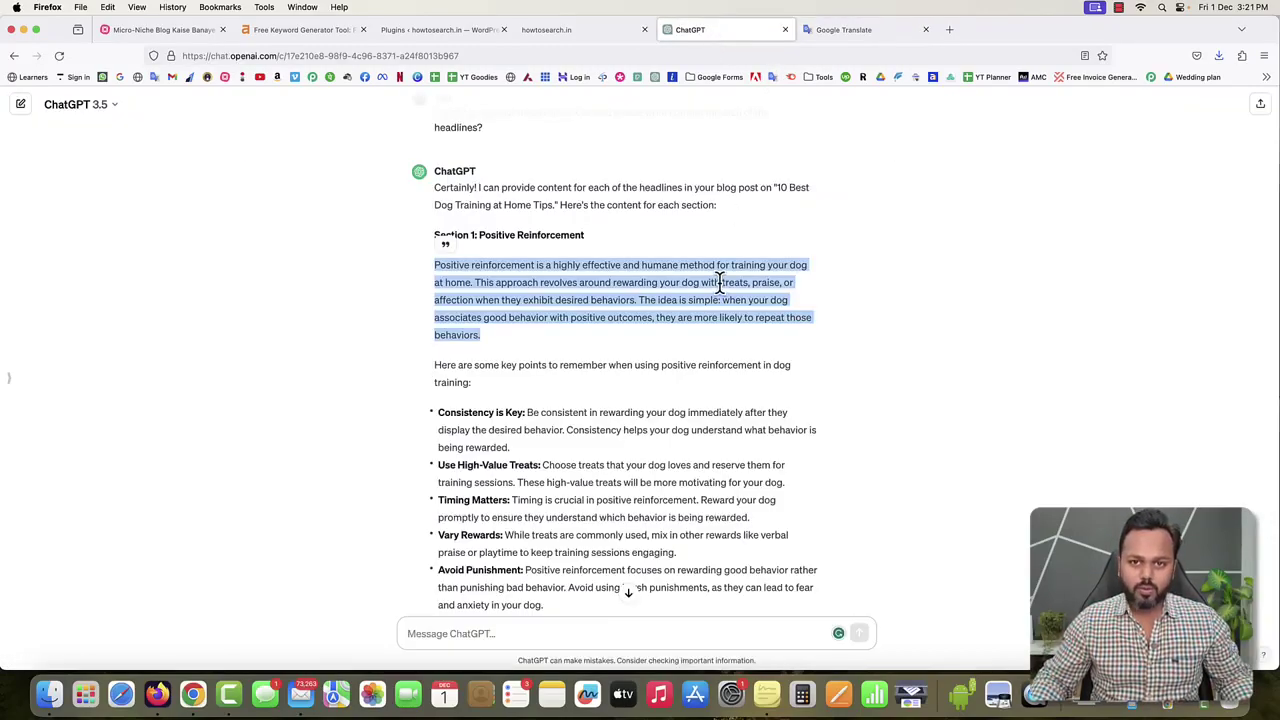
Open a blank new post via Posts > Add New in WordPress.
click(433, 33)
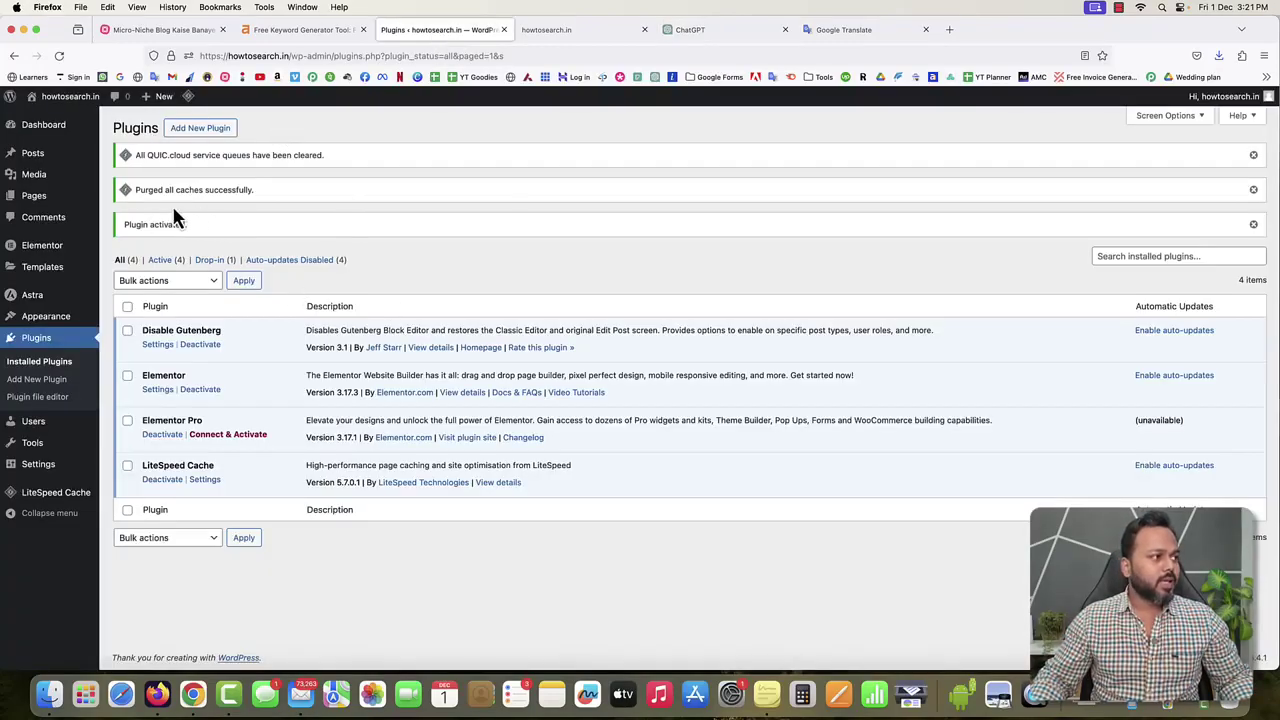
mouse_move(32, 158)
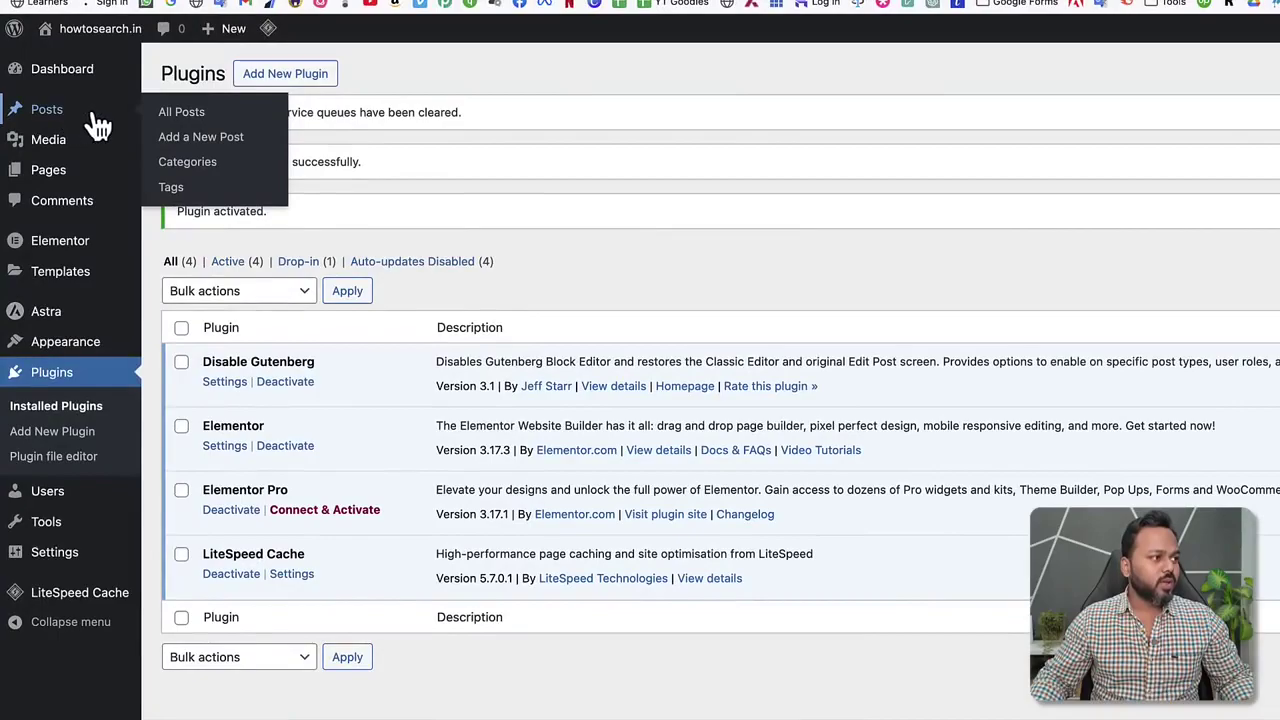
click(200, 138)
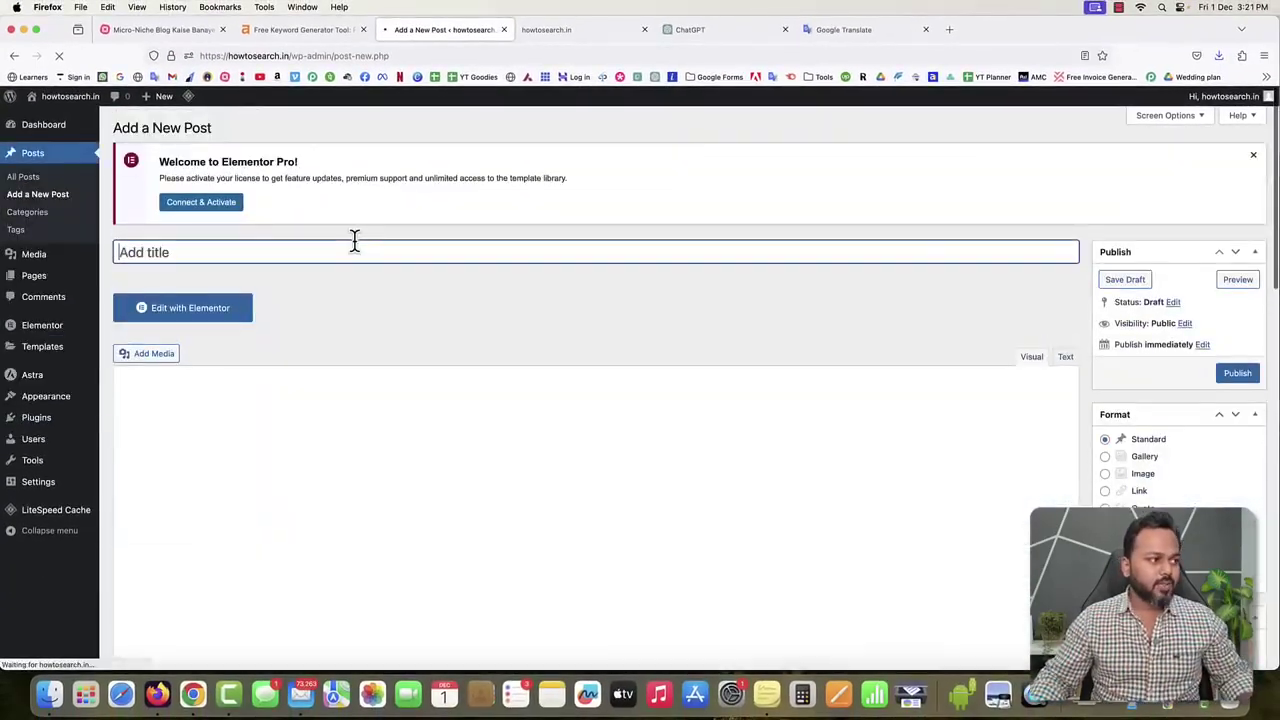
scroll(250, 250, down, 1)
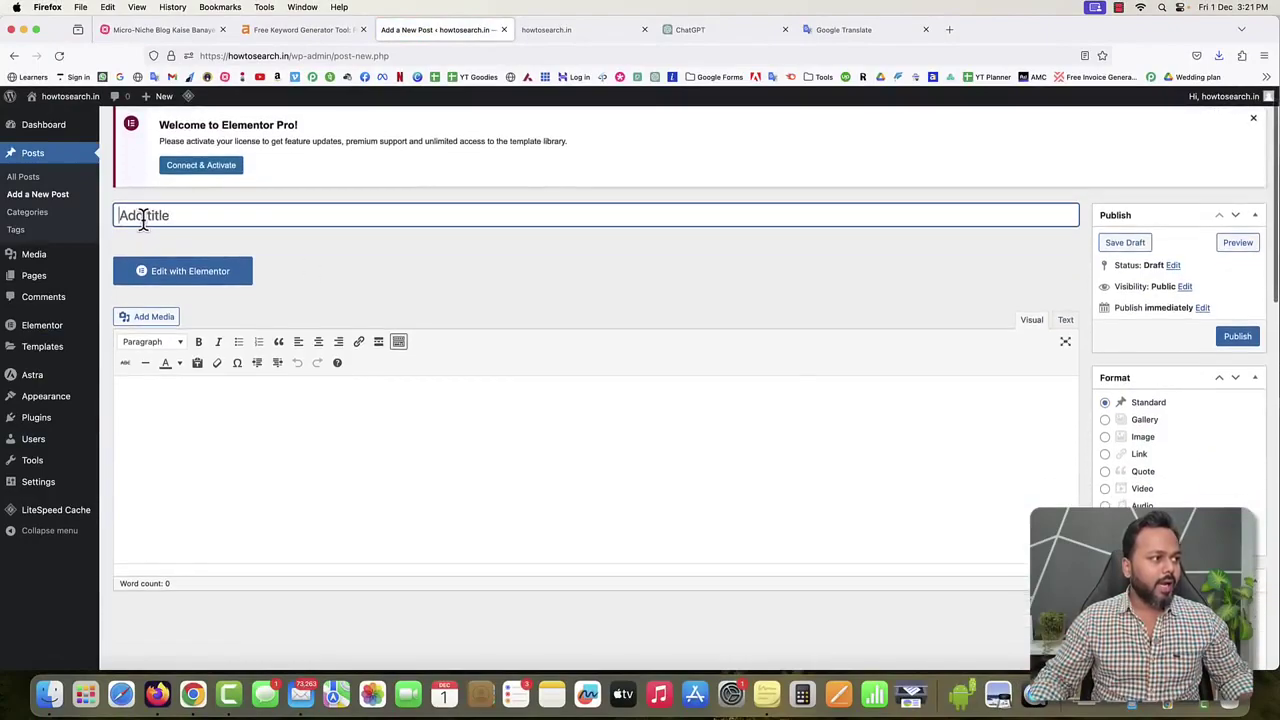
click(197, 220)
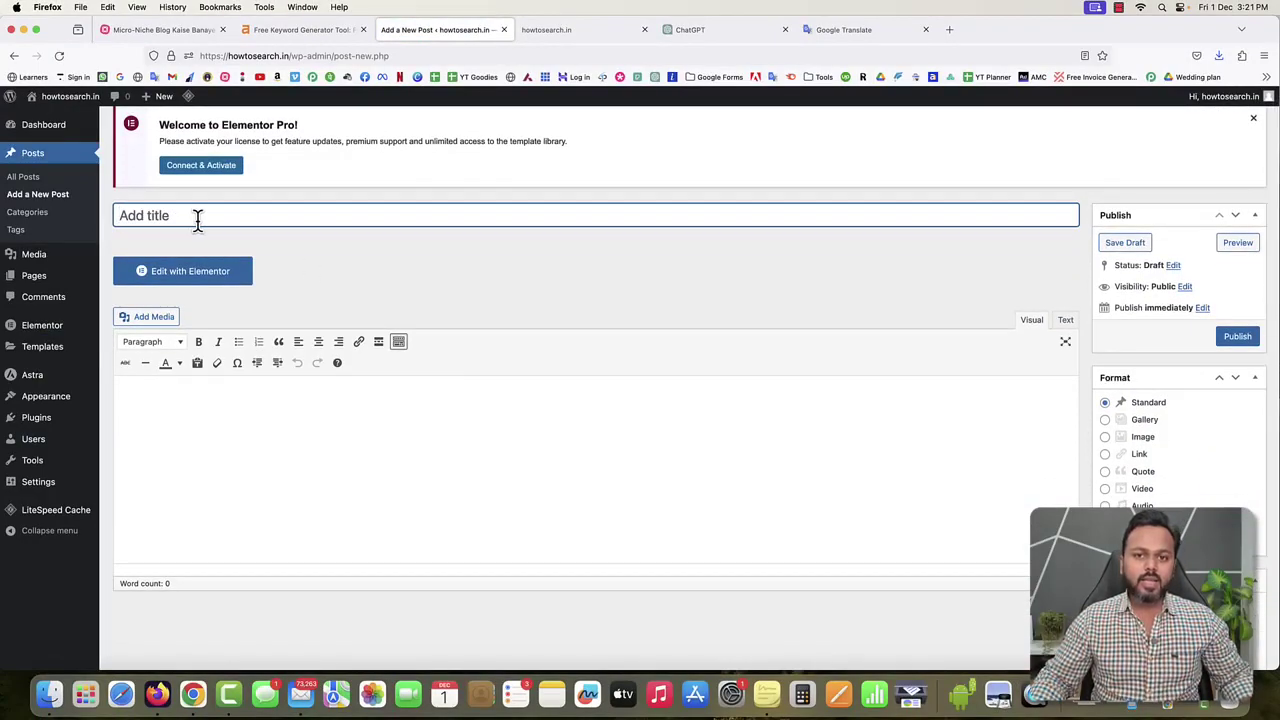
Select the topic phrase '10 Best dog training at home' in the ChatGPT prompt and return to the editor.
click(712, 30)
scroll(697, 310, up, 1)
scroll(697, 310, up, 10)
scroll(696, 309, down, 1)
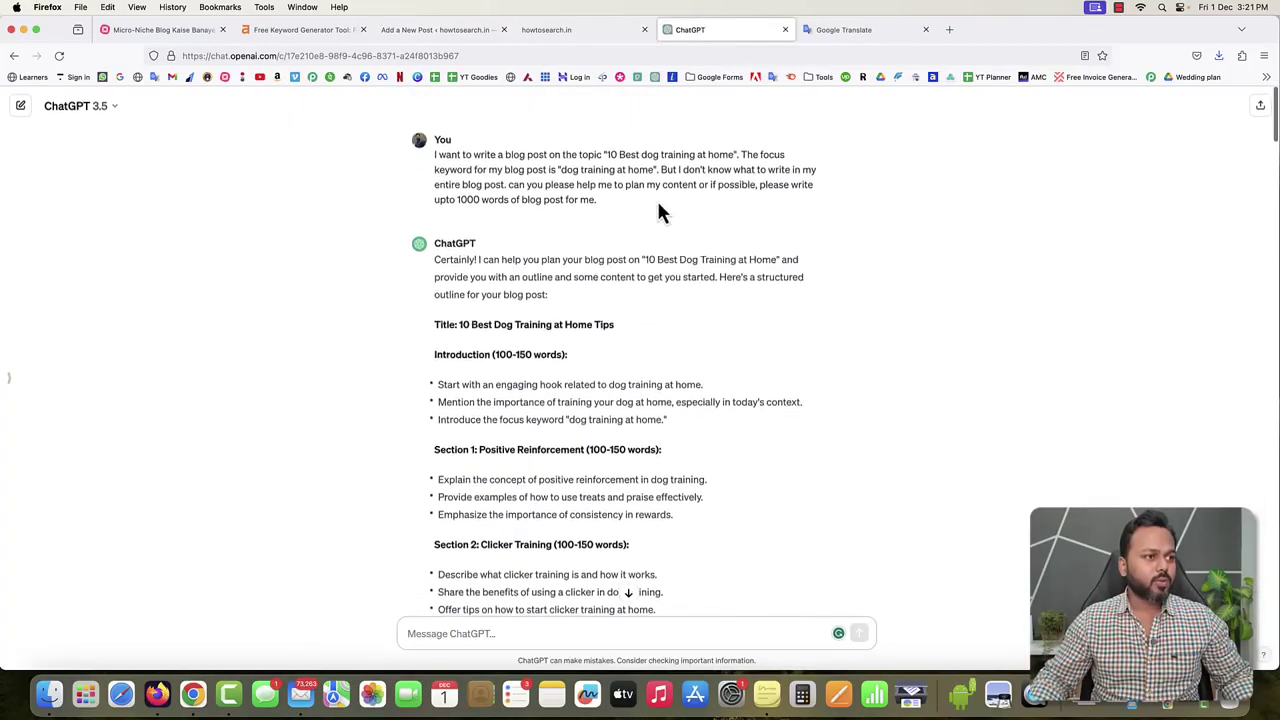
drag(606, 153, 731, 151)
key(super+c)
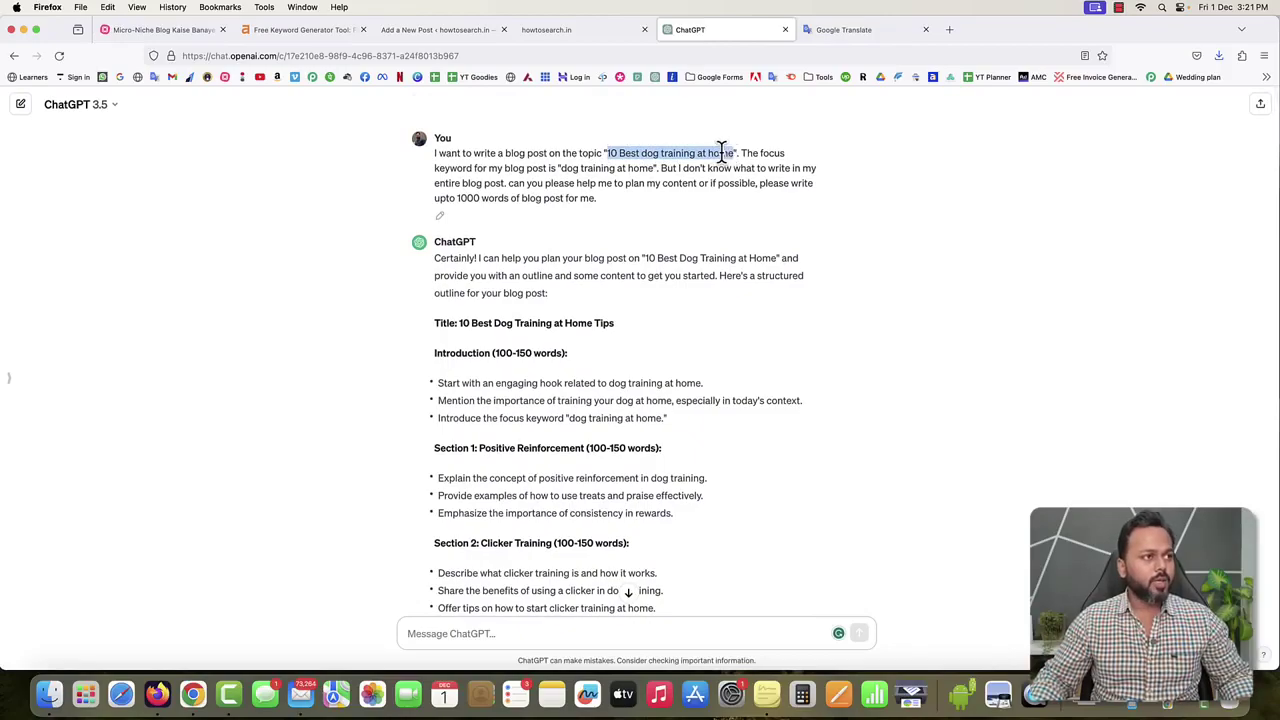
click(440, 30)
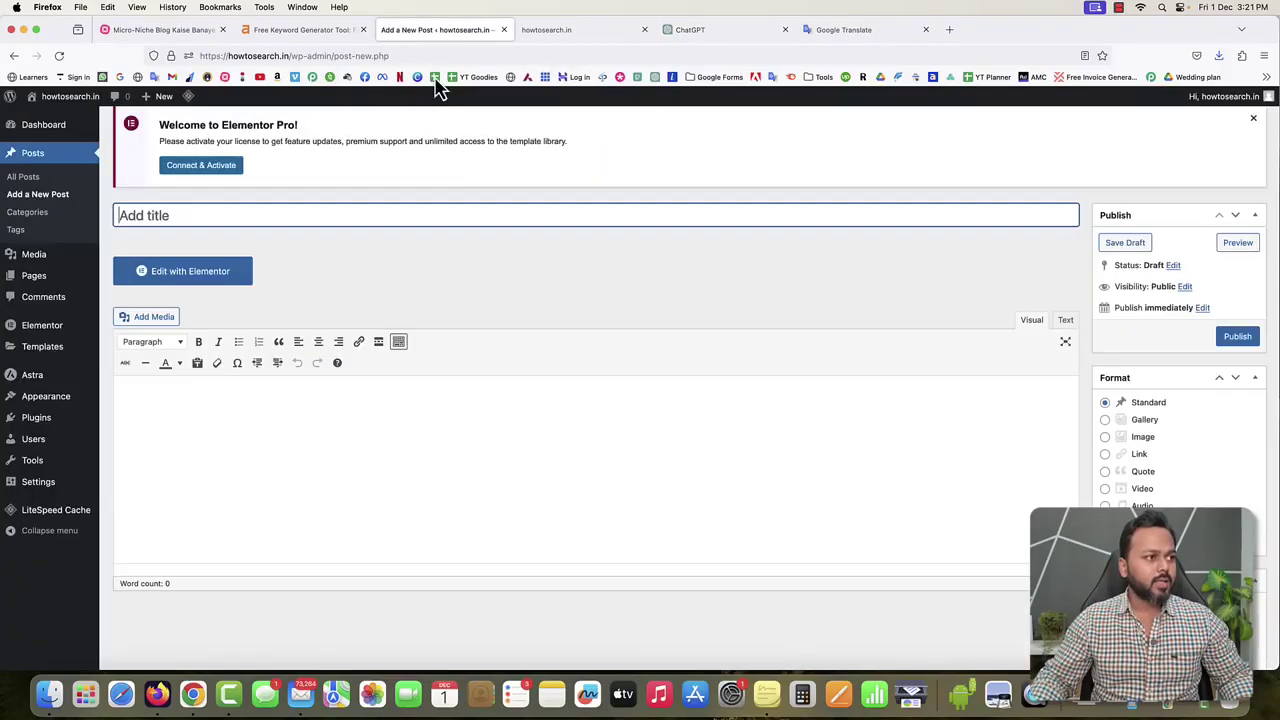
Paste '10 Best dog training at home' as the post title and let the draft autosave.
click(415, 211)
key(super+v)
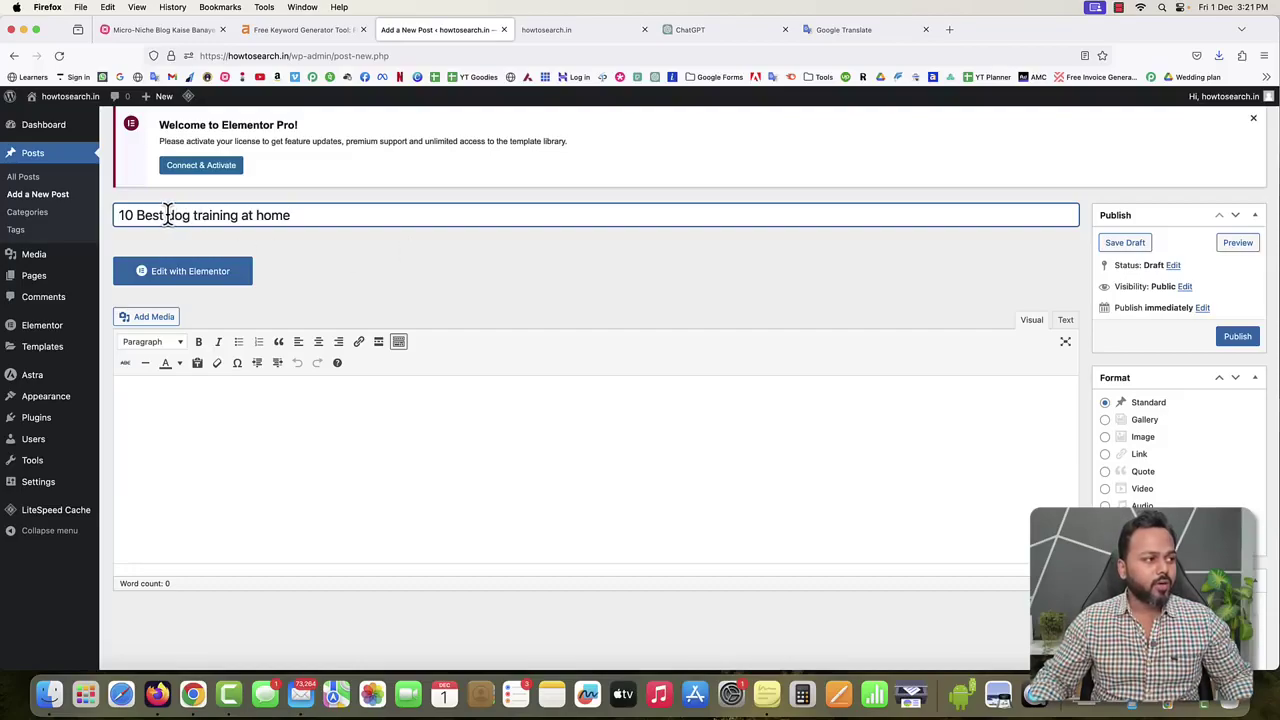
drag(166, 216, 285, 221)
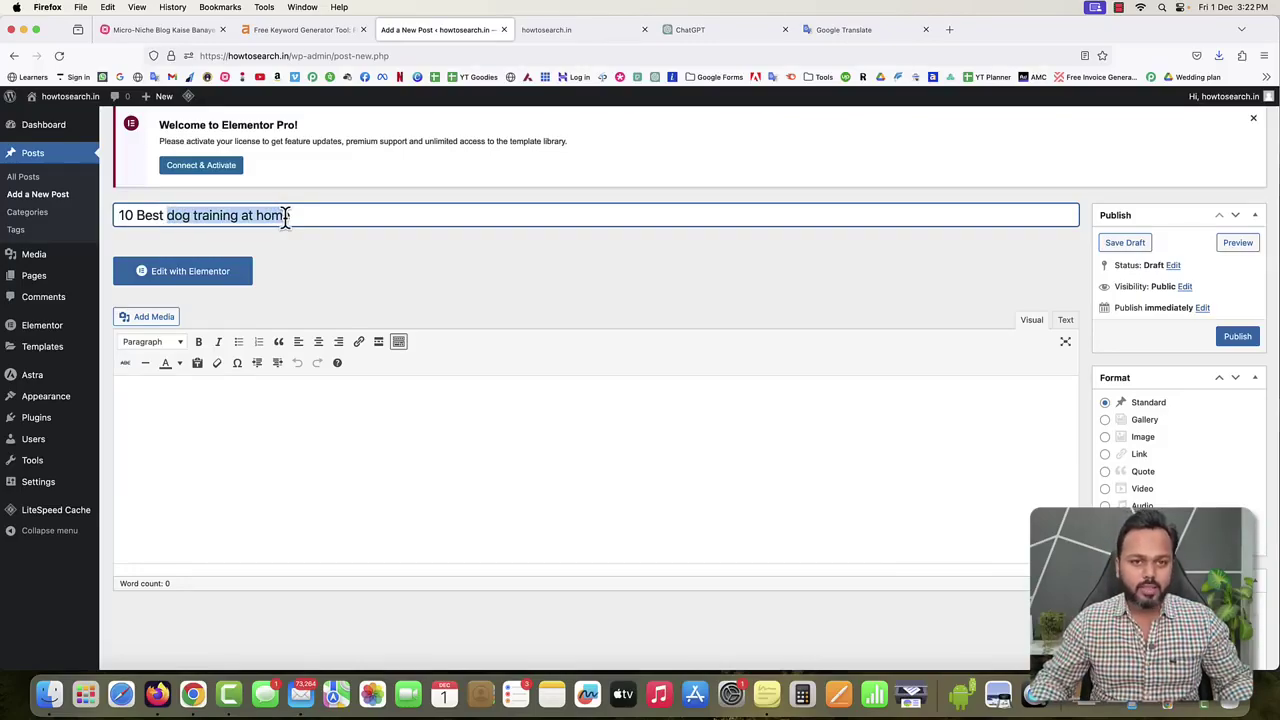
click(390, 273)
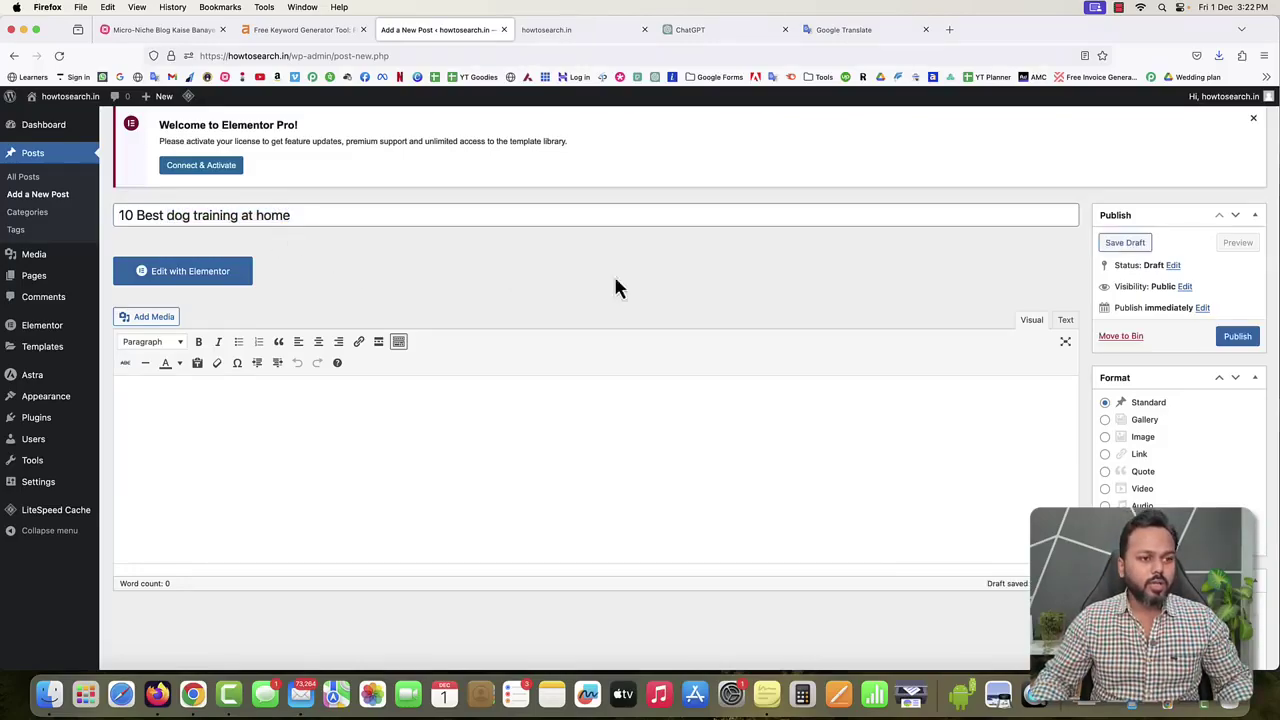
scroll(1193, 376, down, 10)
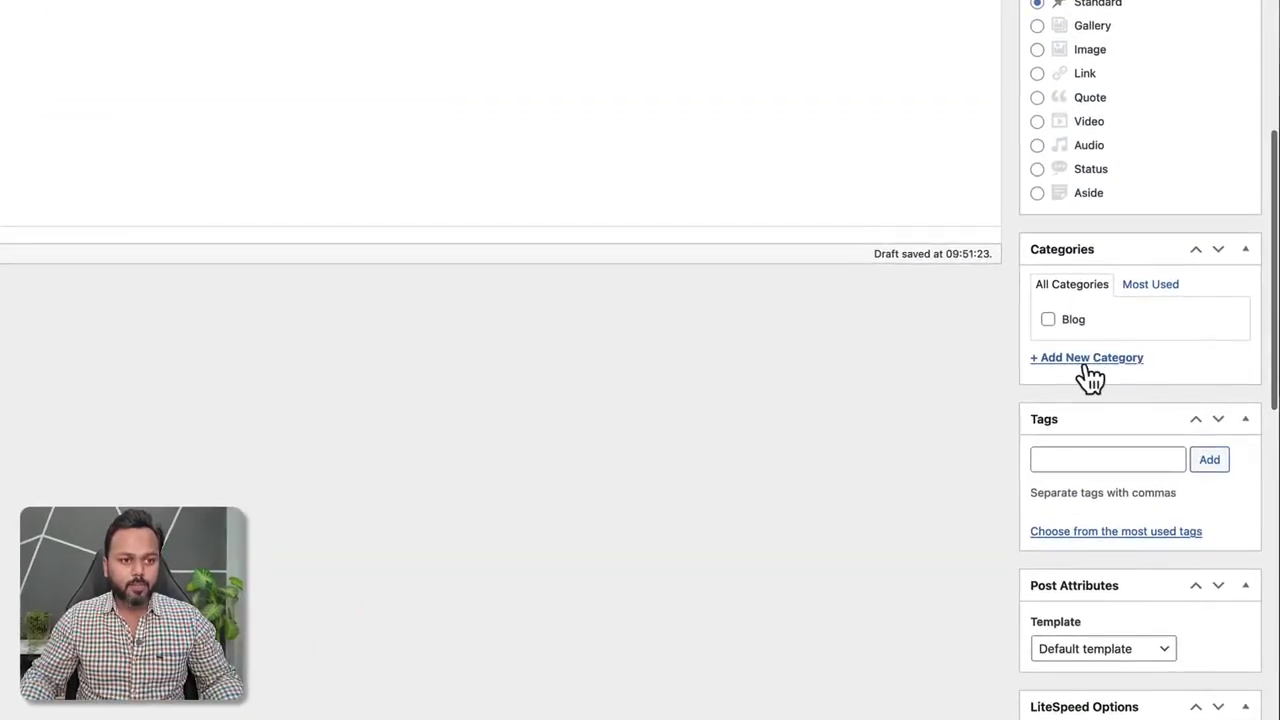
Create a new 'indoor training' category so it is ticked for the post.
click(1088, 360)
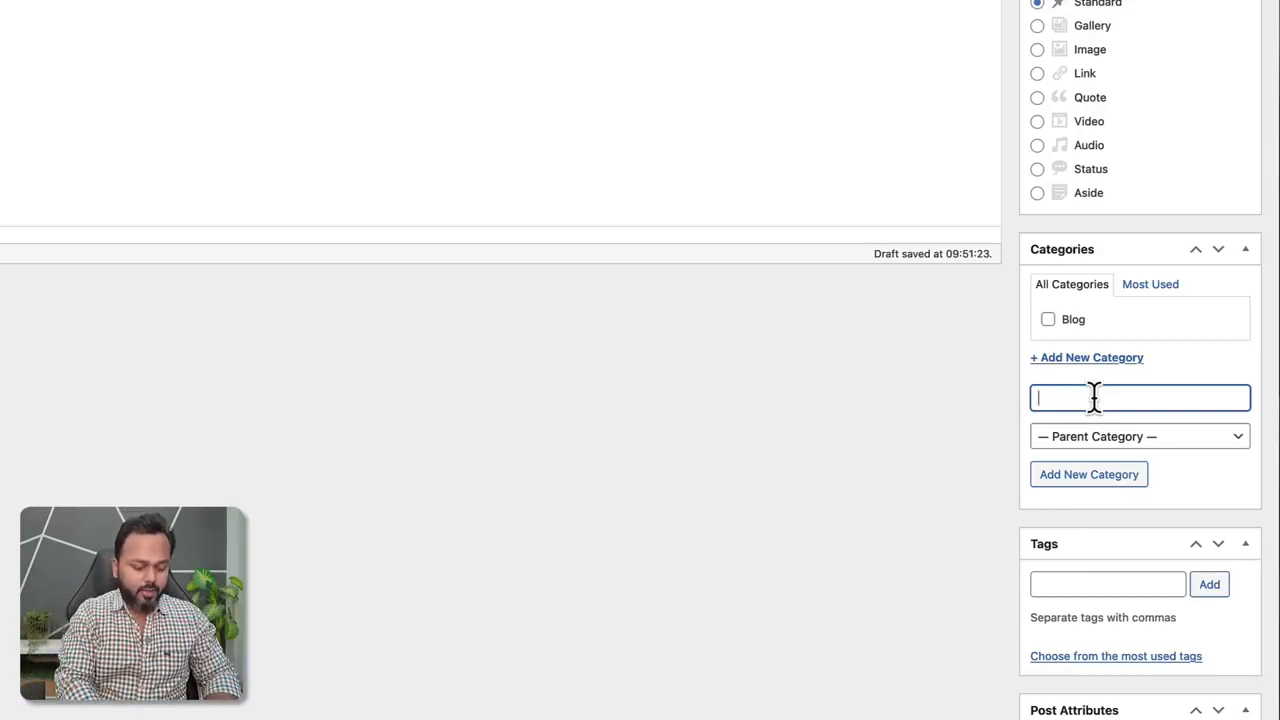
text(indoor training)
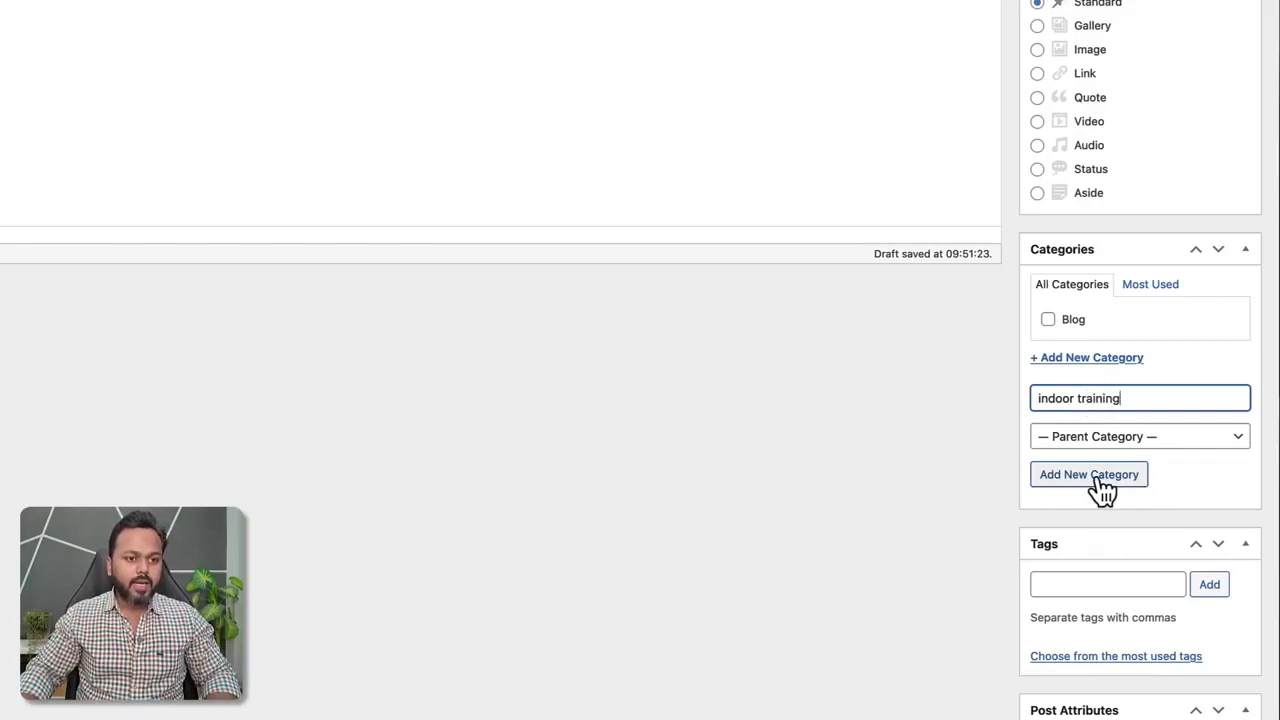
click(1094, 476)
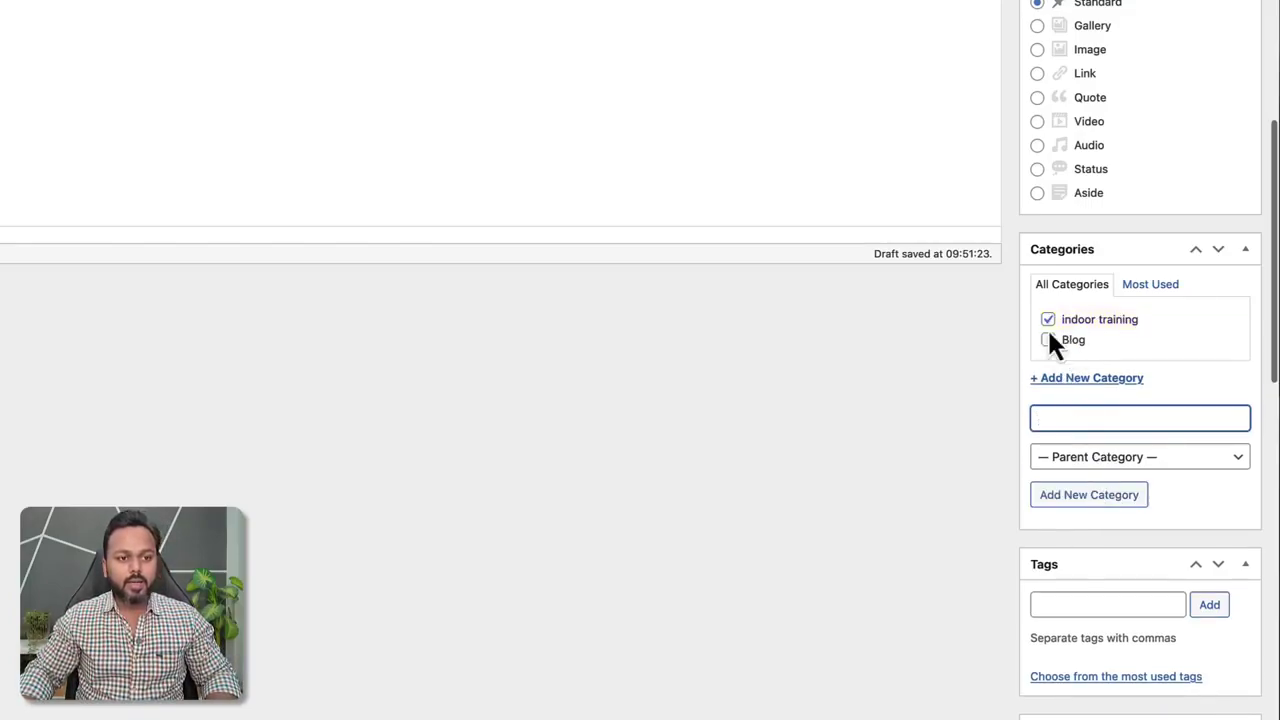
scroll(1005, 350, up, 5)
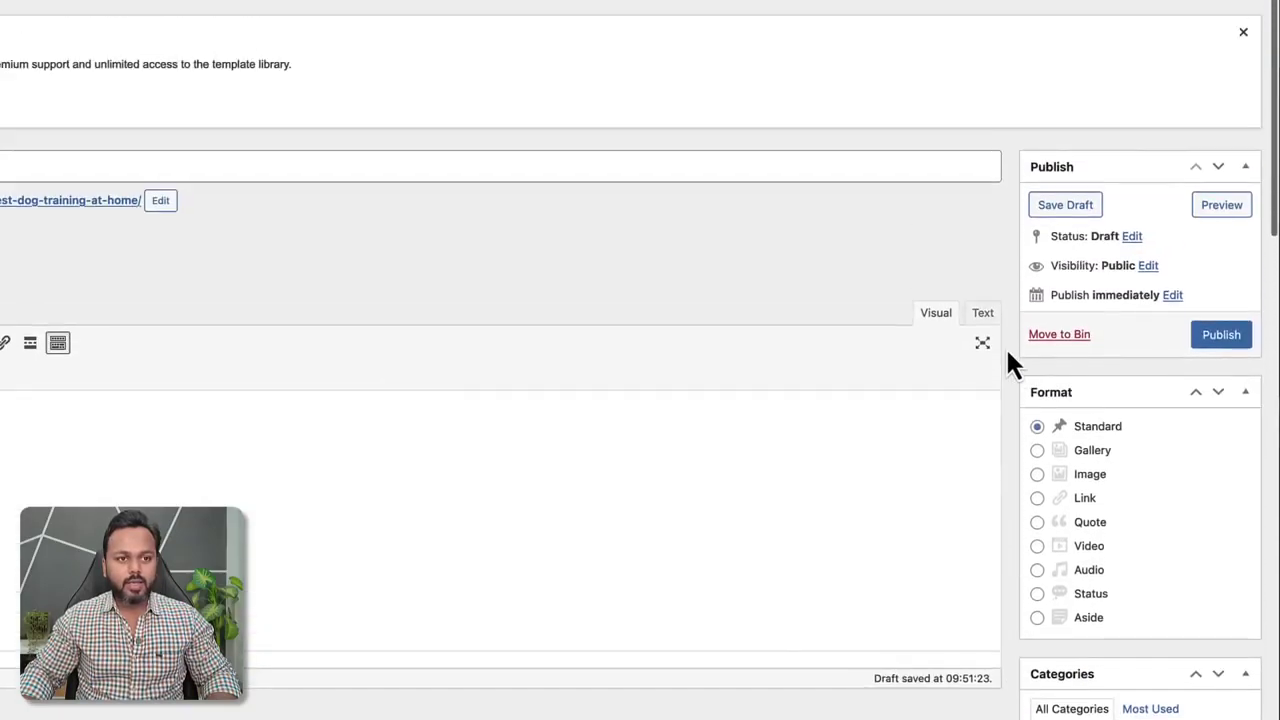
Publish the post, view its live page in a new tab, then return to the editor.
click(1245, 347)
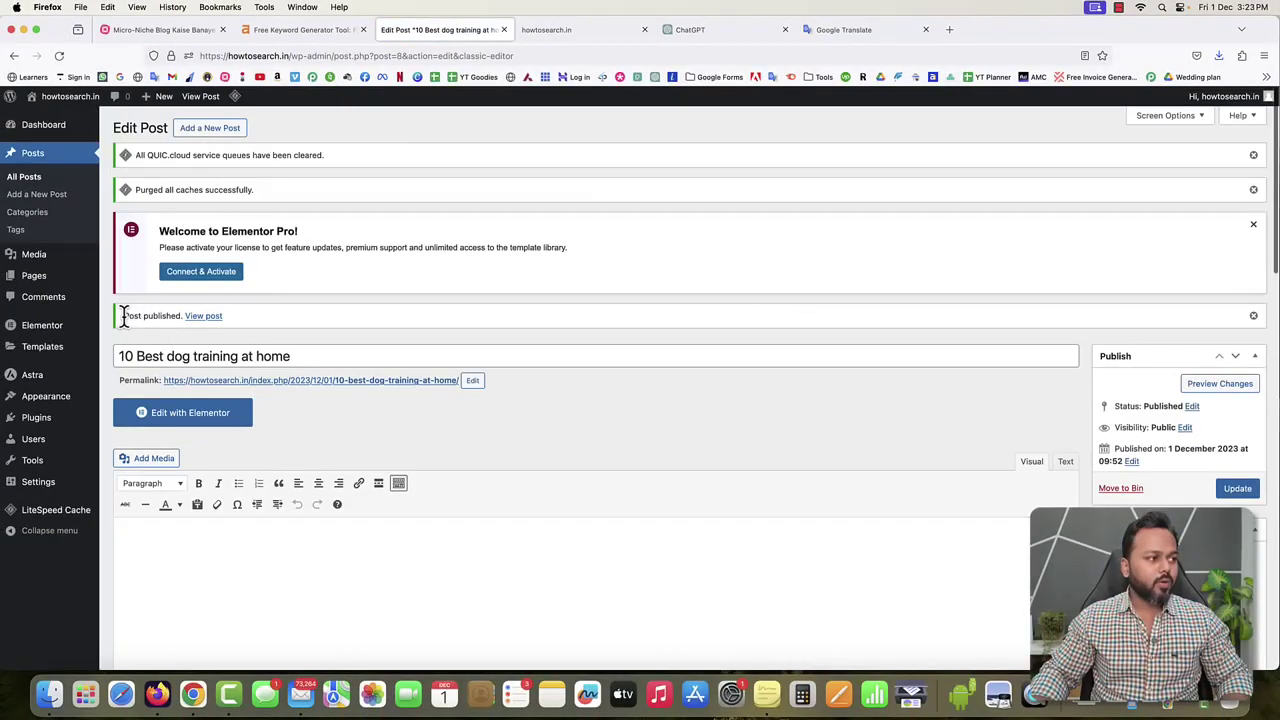
drag(123, 316, 198, 322)
right_click(200, 319)
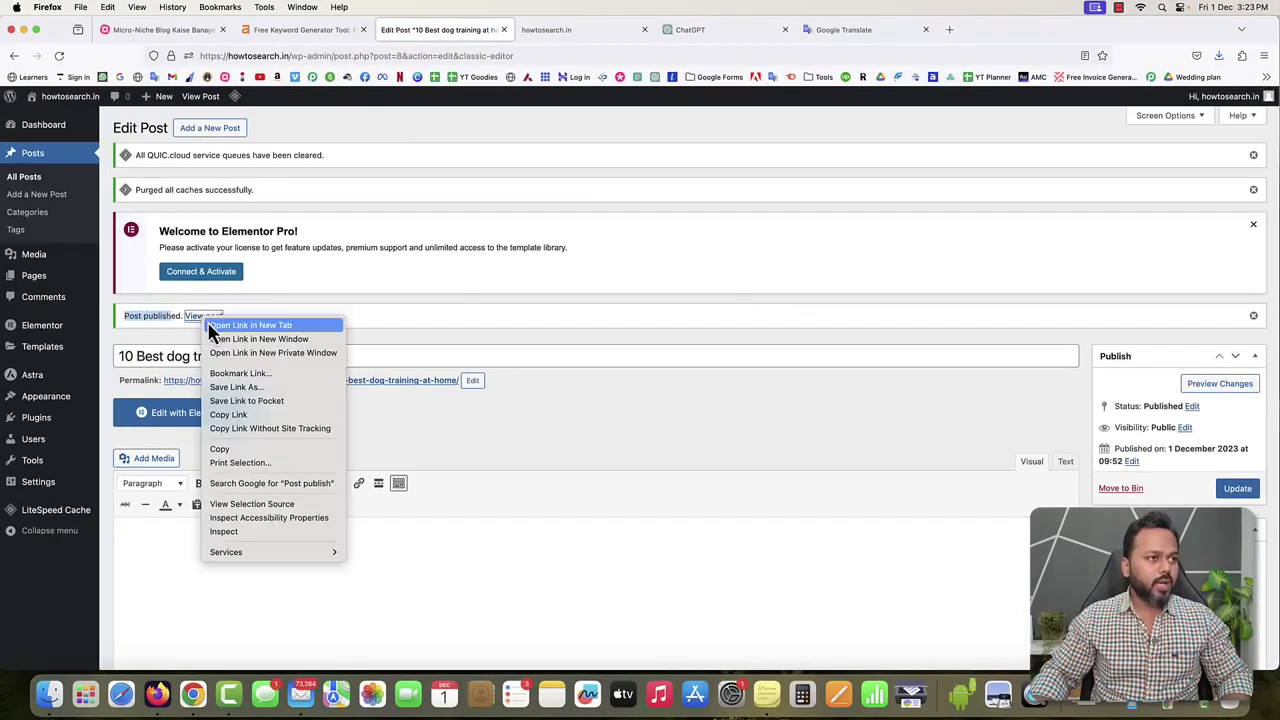
click(240, 323)
click(569, 29)
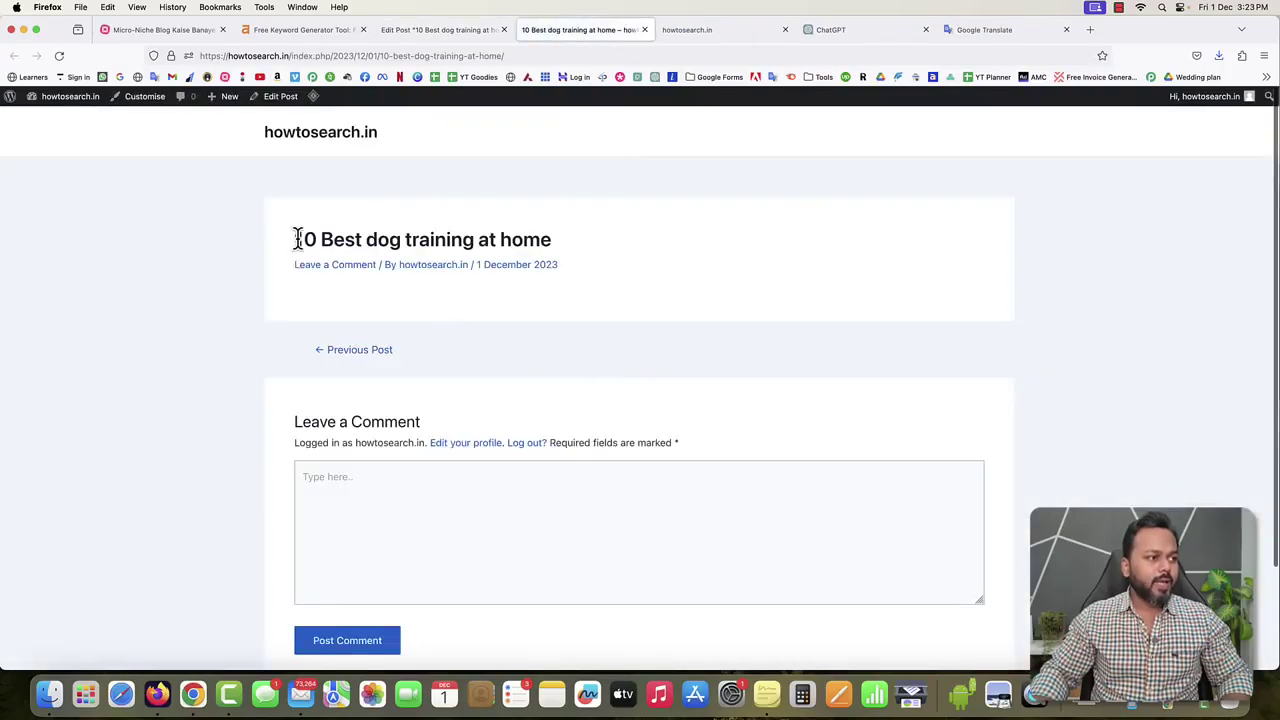
drag(297, 240, 555, 245)
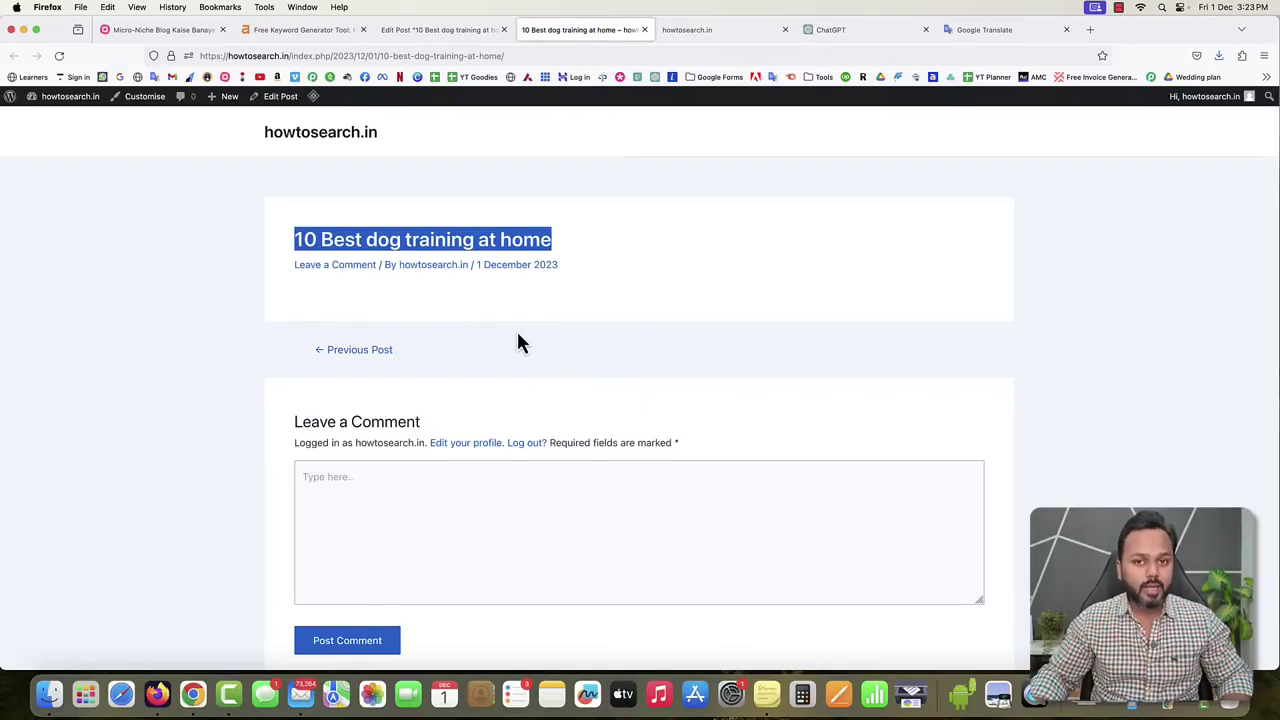
click(400, 29)
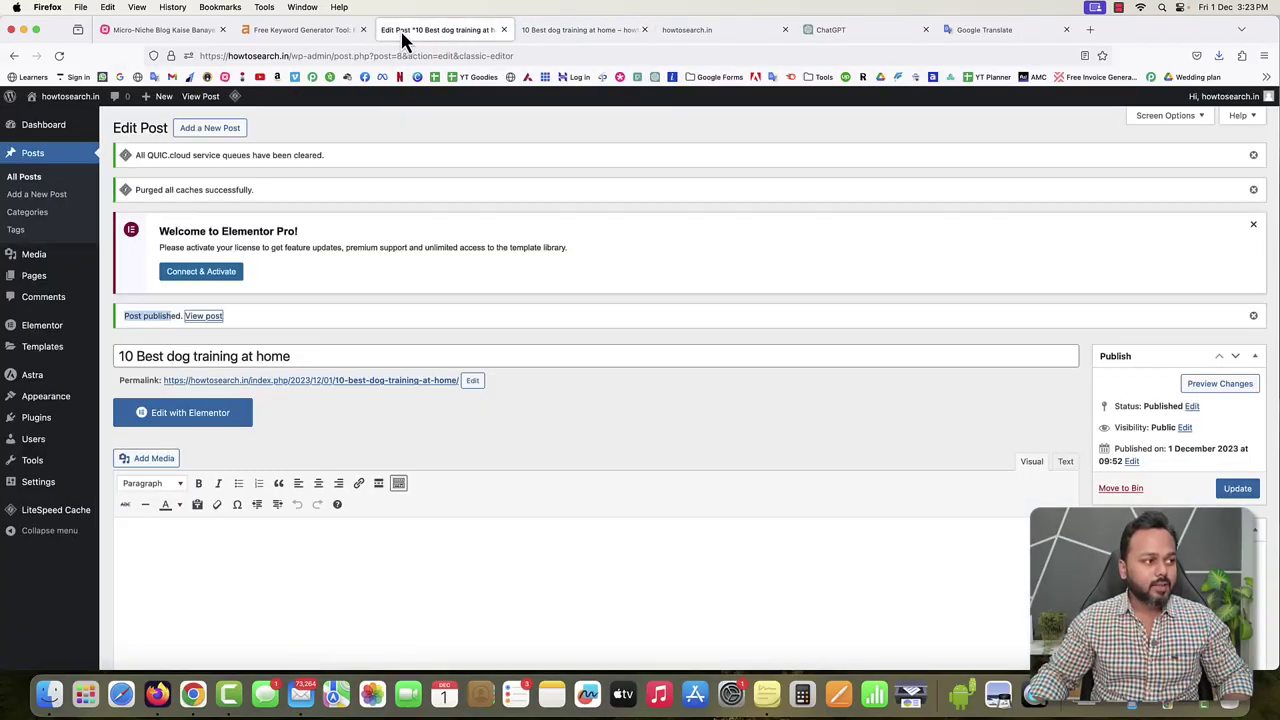
Open the post in Elementor's visual editor and dismiss the Elementor AI announcement.
click(387, 433)
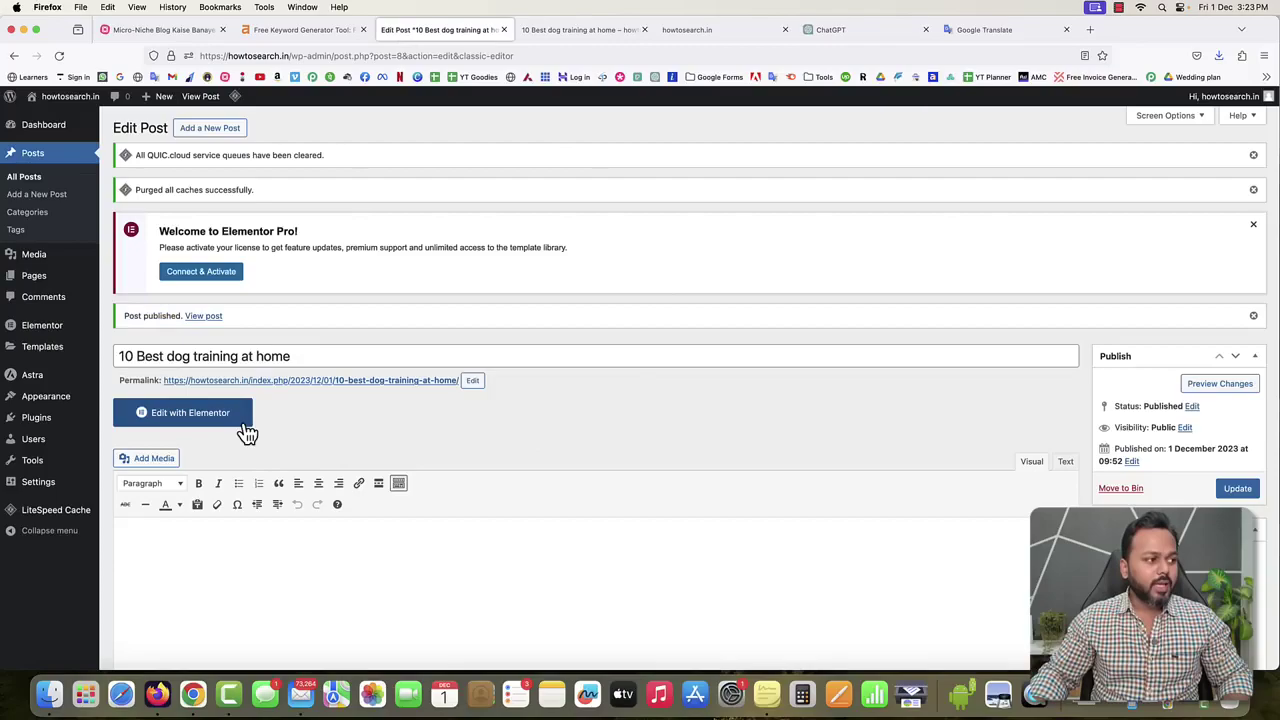
click(182, 424)
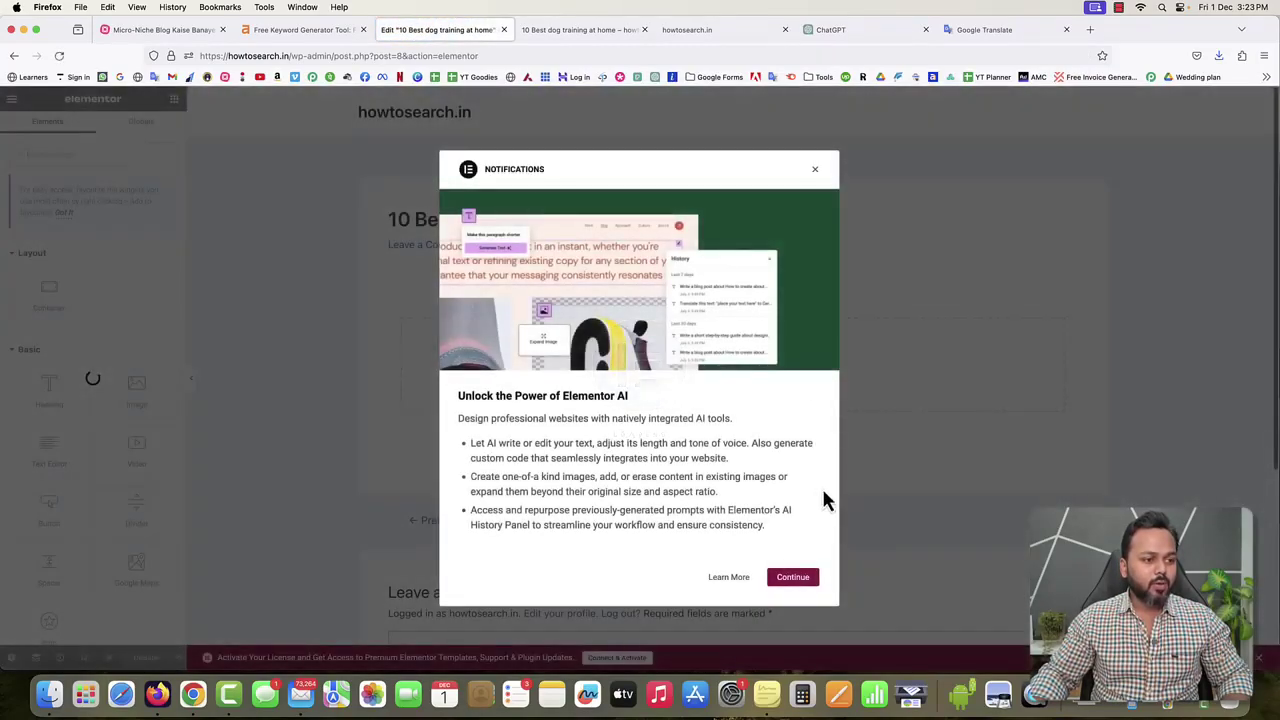
click(815, 170)
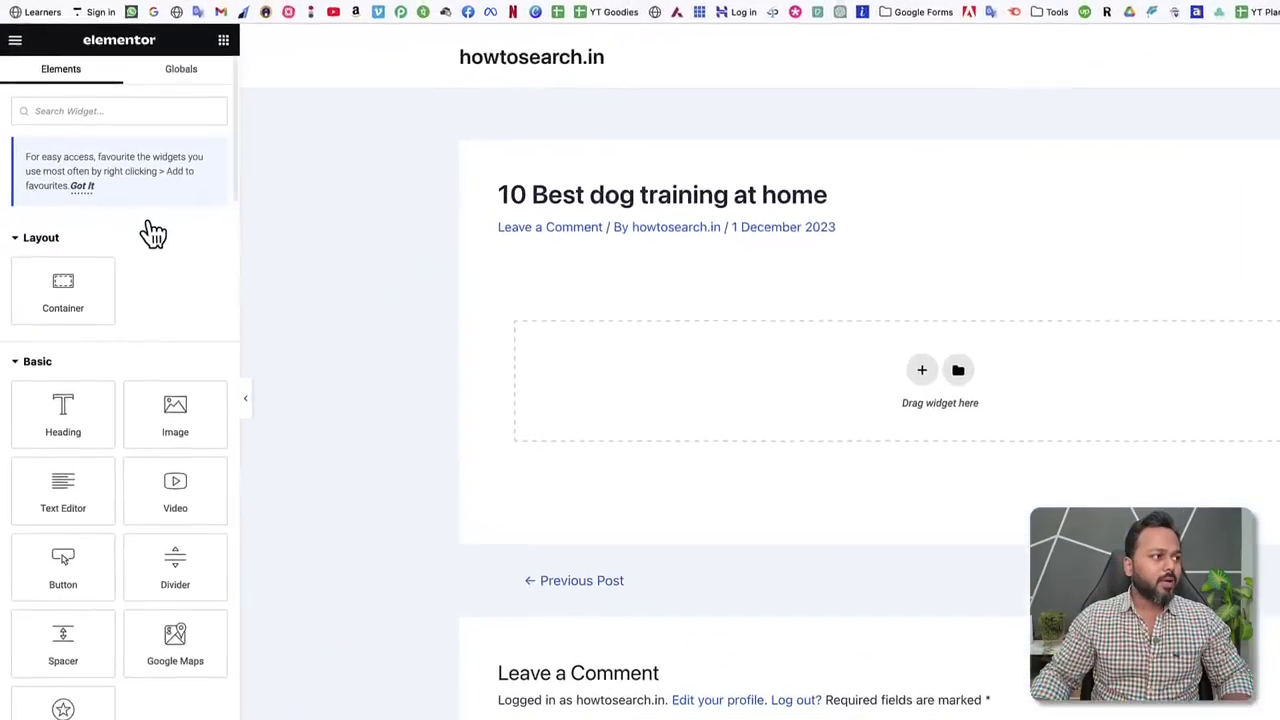
Browse the locked Pro widgets and open the Elementor Pro license activation page.
scroll(199, 245, down, 3)
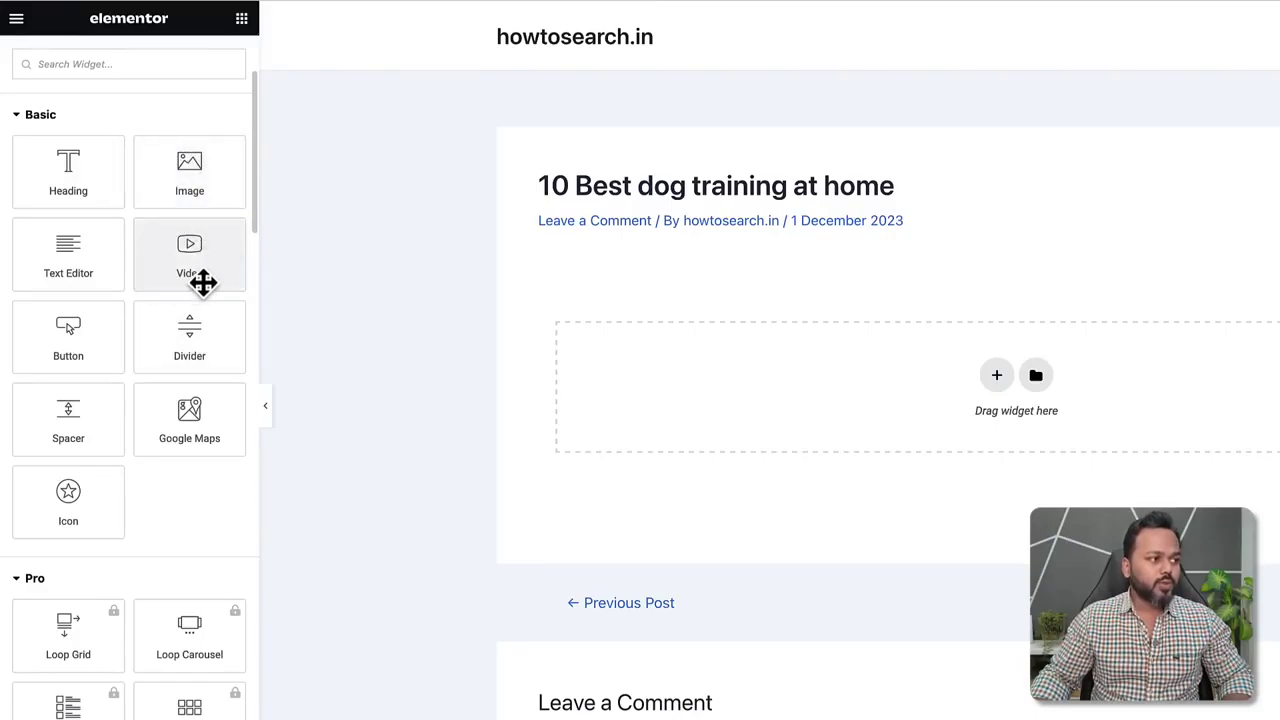
scroll(203, 283, up, 1)
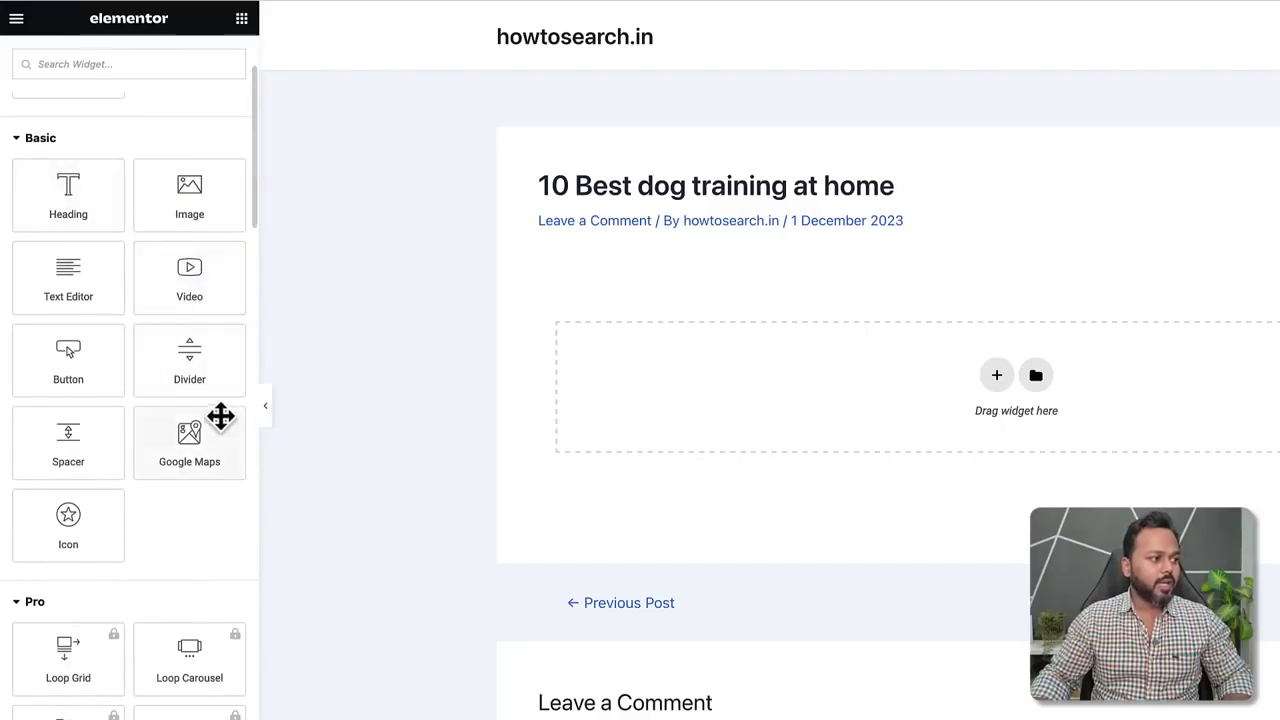
scroll(174, 539, down, 1)
scroll(174, 540, down, 3)
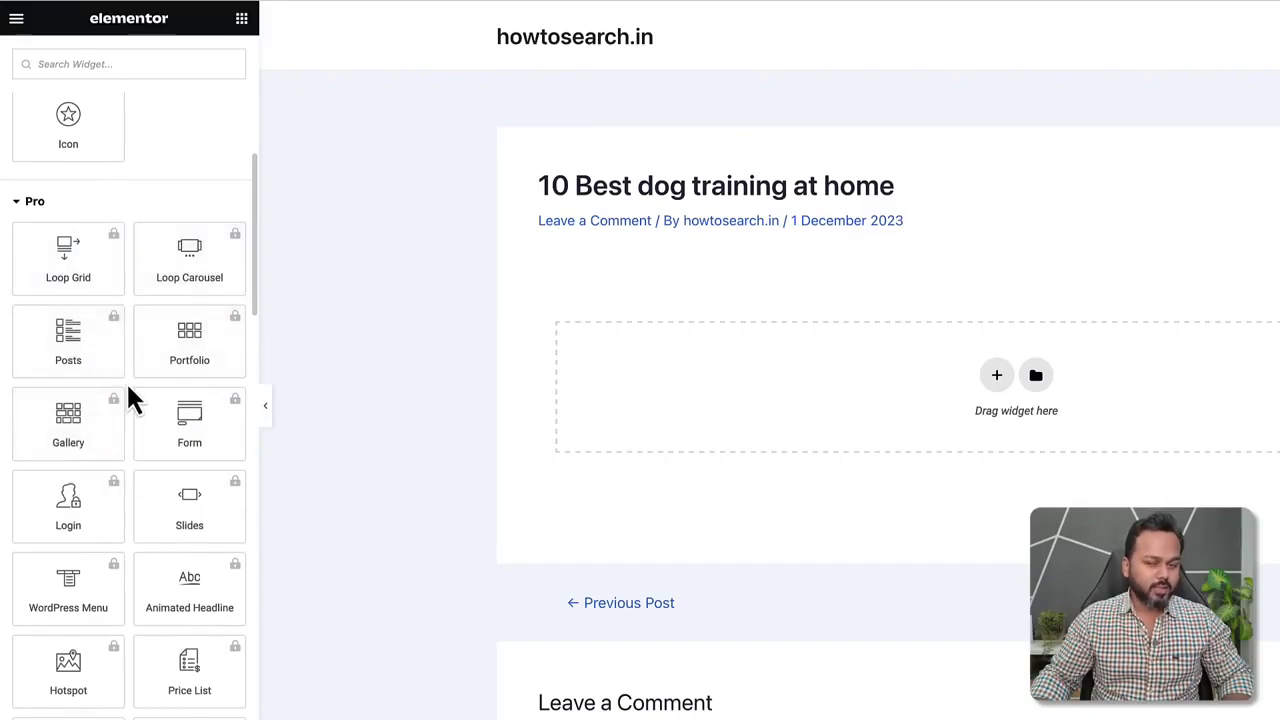
scroll(130, 398, up, 4)
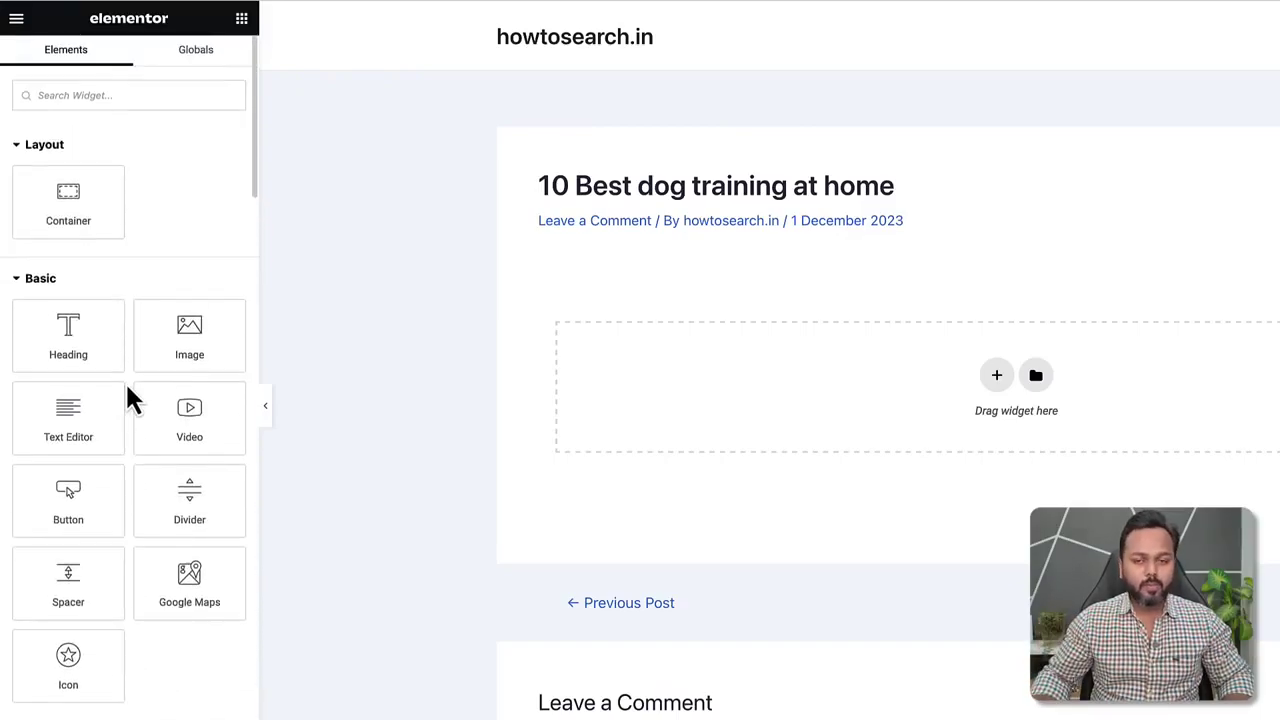
scroll(126, 390, down, 5)
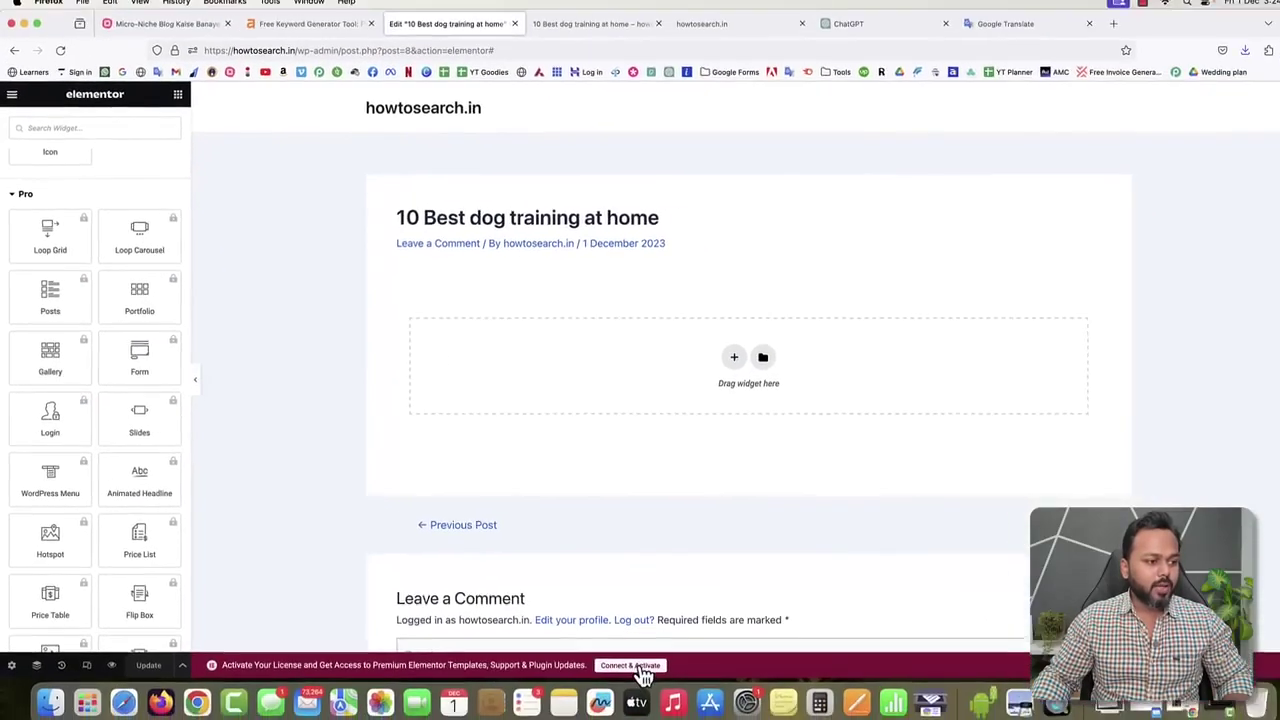
click(634, 666)
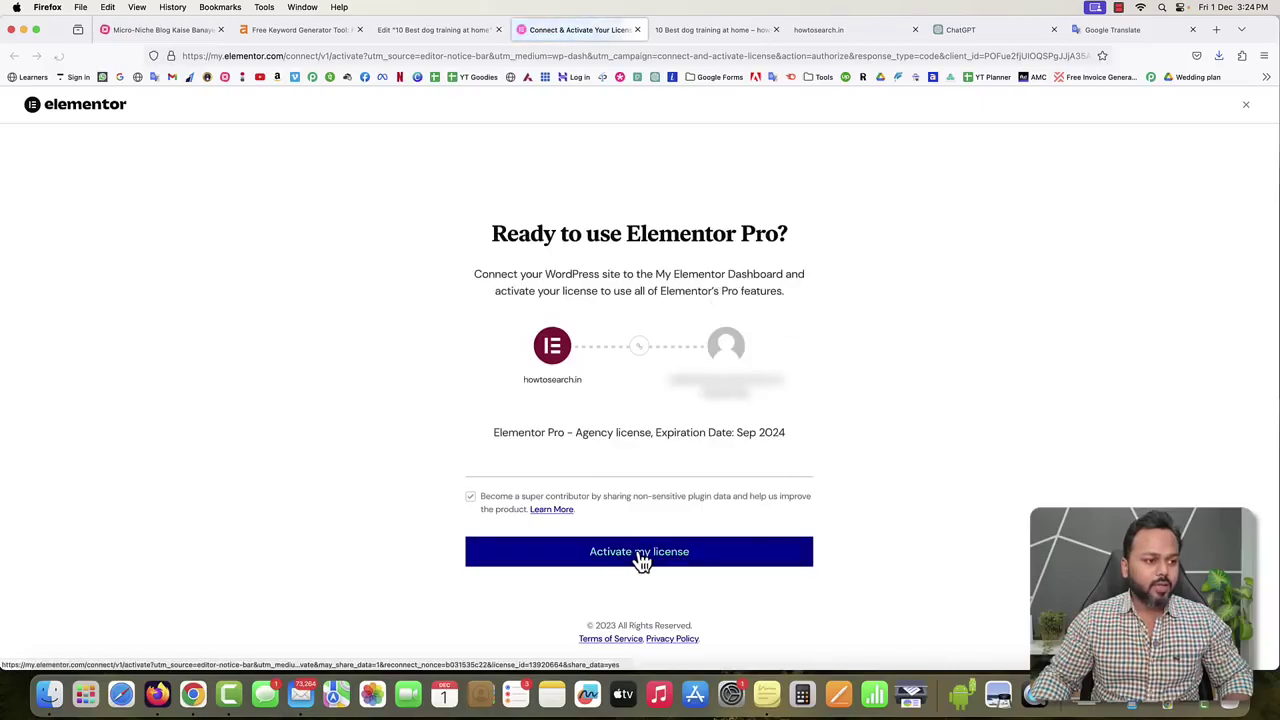
Activate the Elementor Pro license and reload the post's Elementor editor.
click(641, 558)
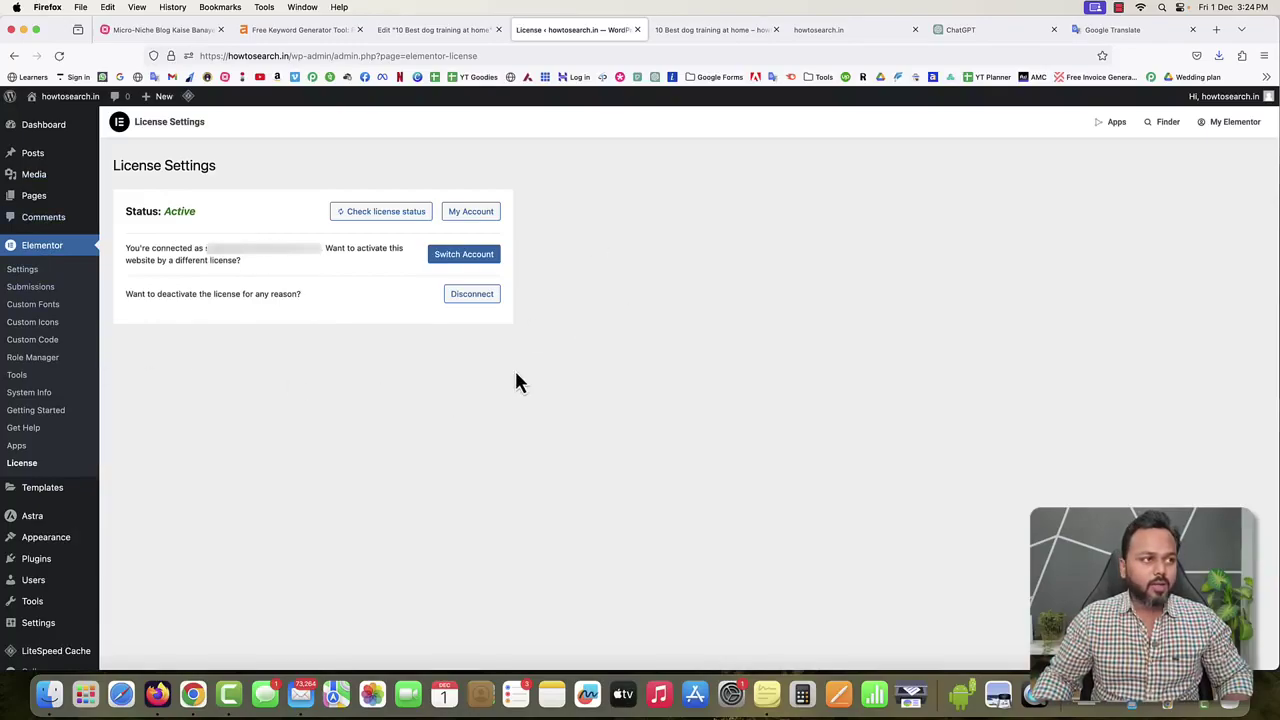
click(440, 29)
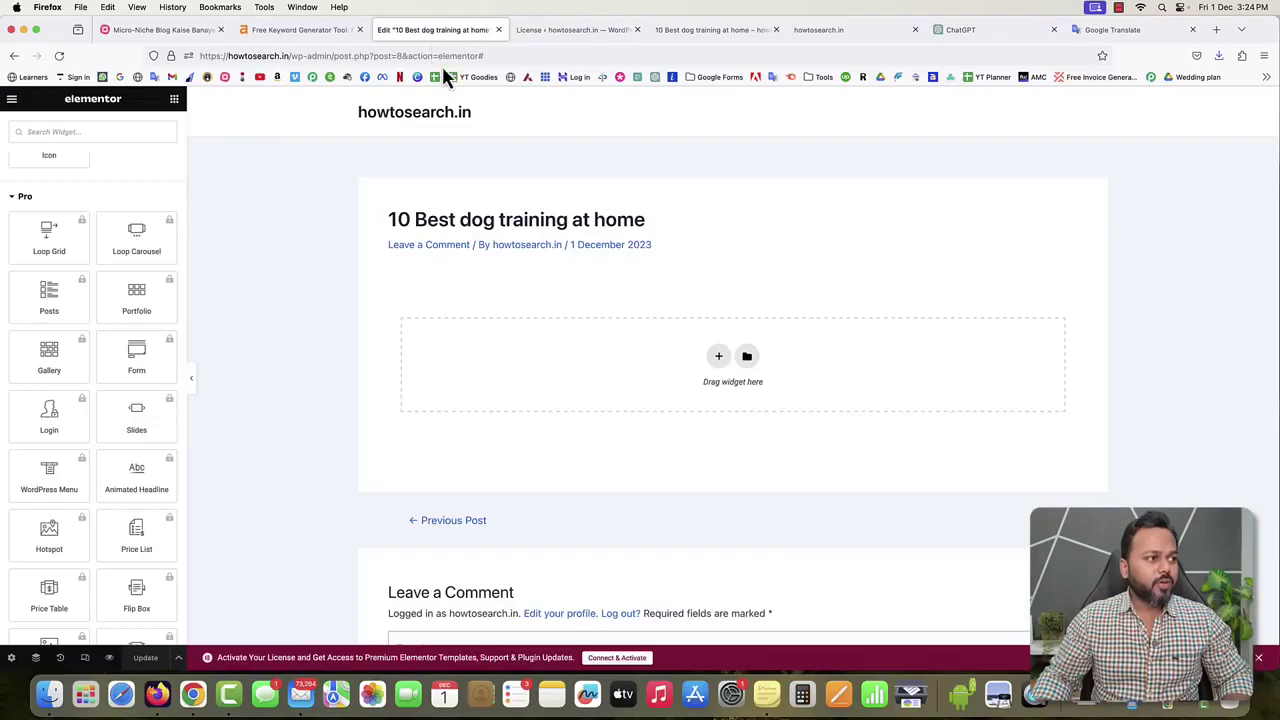
click(59, 55)
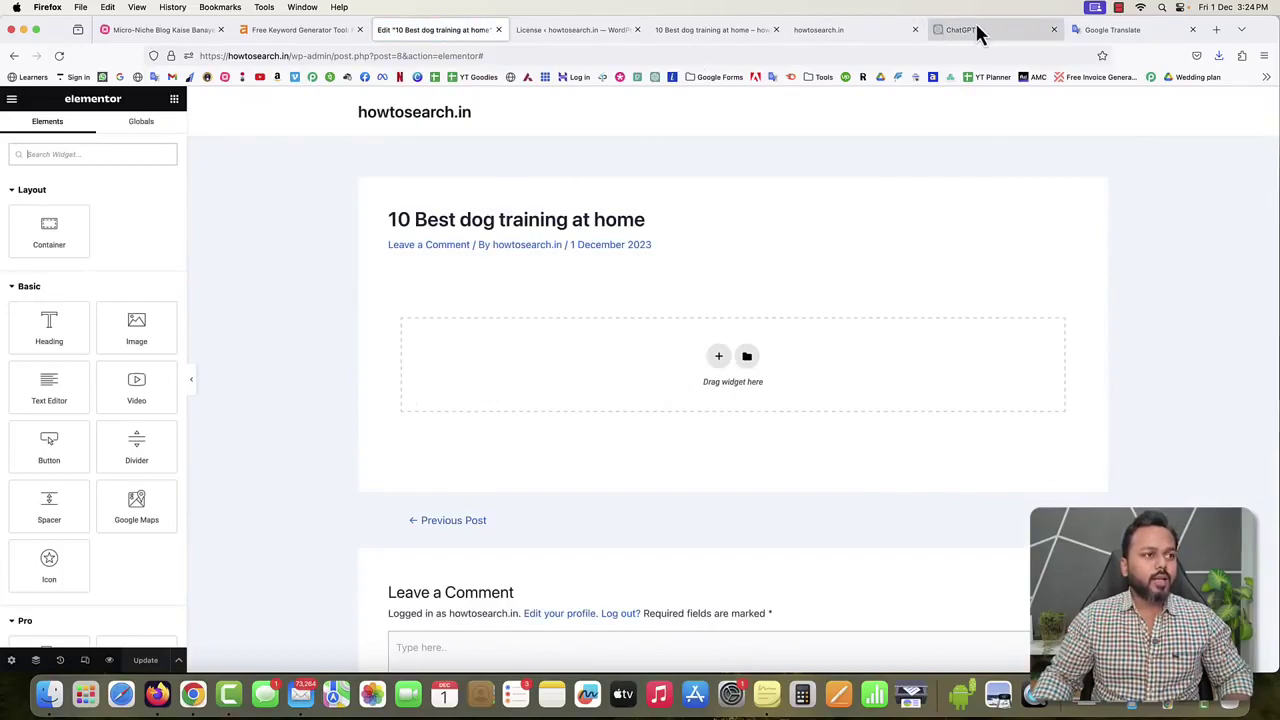
Bring the ChatGPT conversation beside the editor and scroll through it.
drag(977, 31, 540, 40)
click(629, 222)
scroll(629, 222, down, 20)
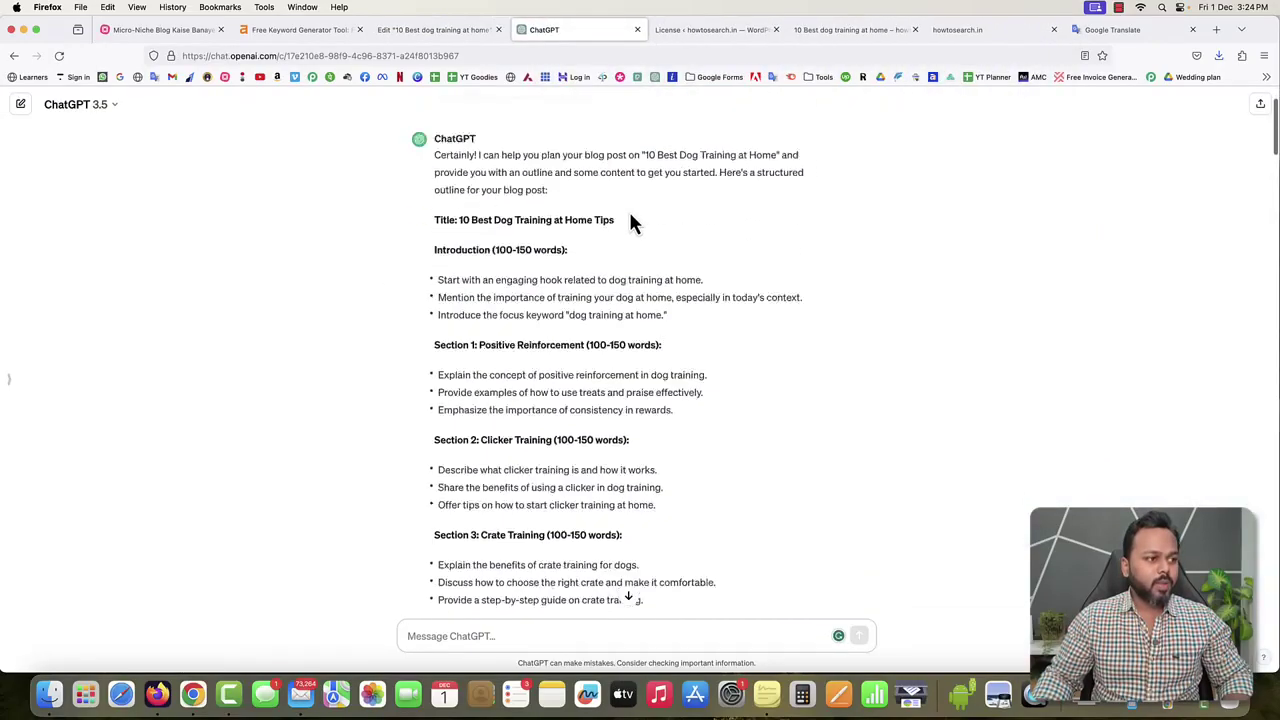
scroll(629, 222, up, 8)
scroll(630, 222, down, 4)
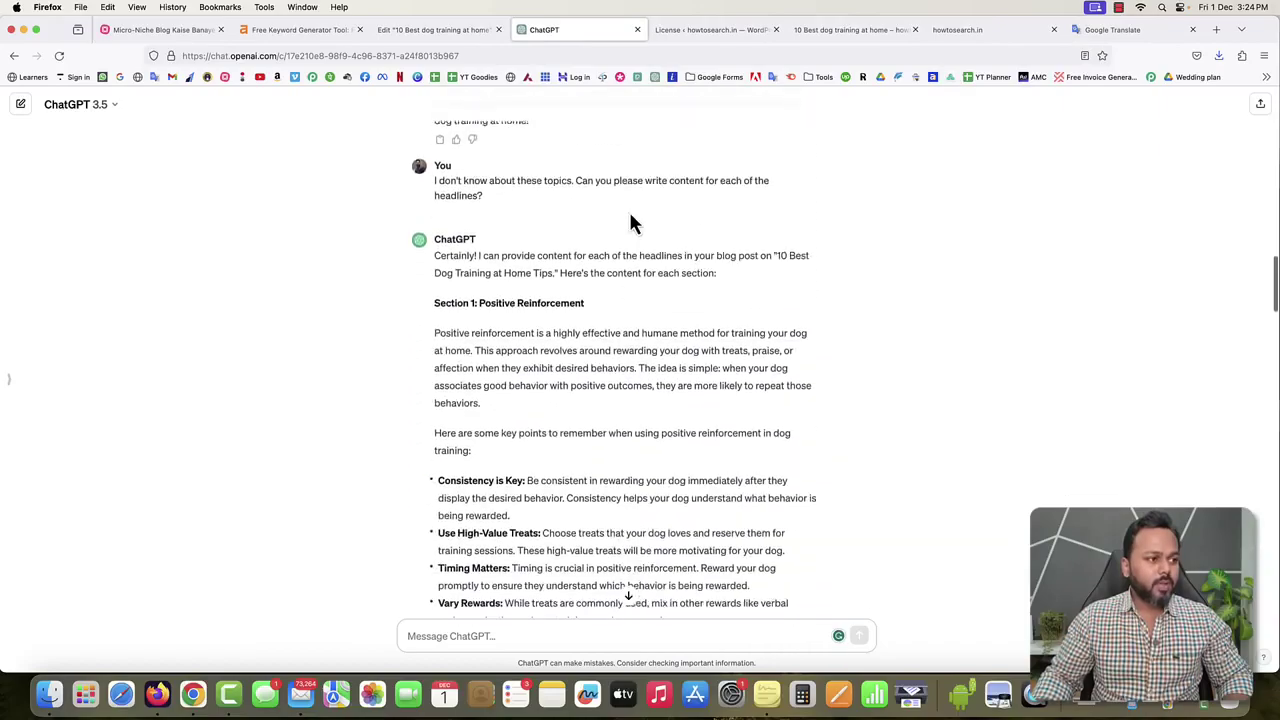
scroll(631, 220, up, 1)
scroll(597, 257, down, 2)
scroll(585, 272, up, 3)
scroll(585, 272, up, 1)
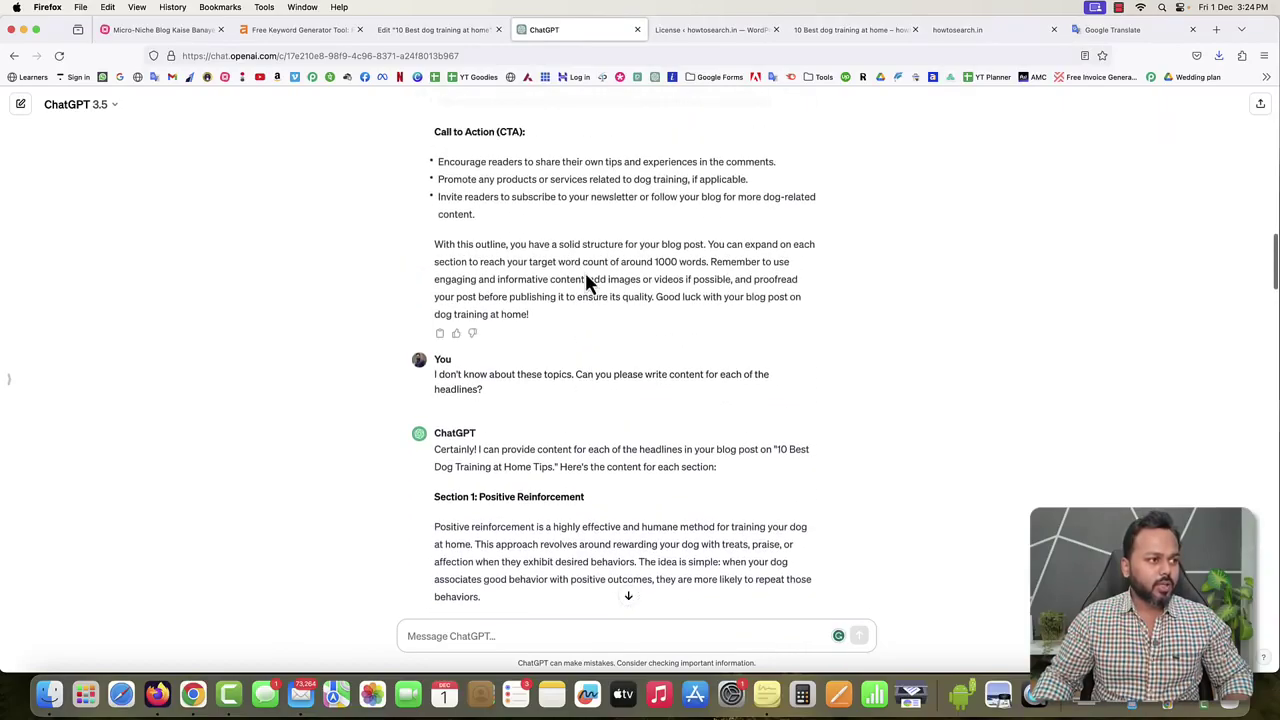
scroll(584, 270, down, 5)
scroll(583, 270, down, 20)
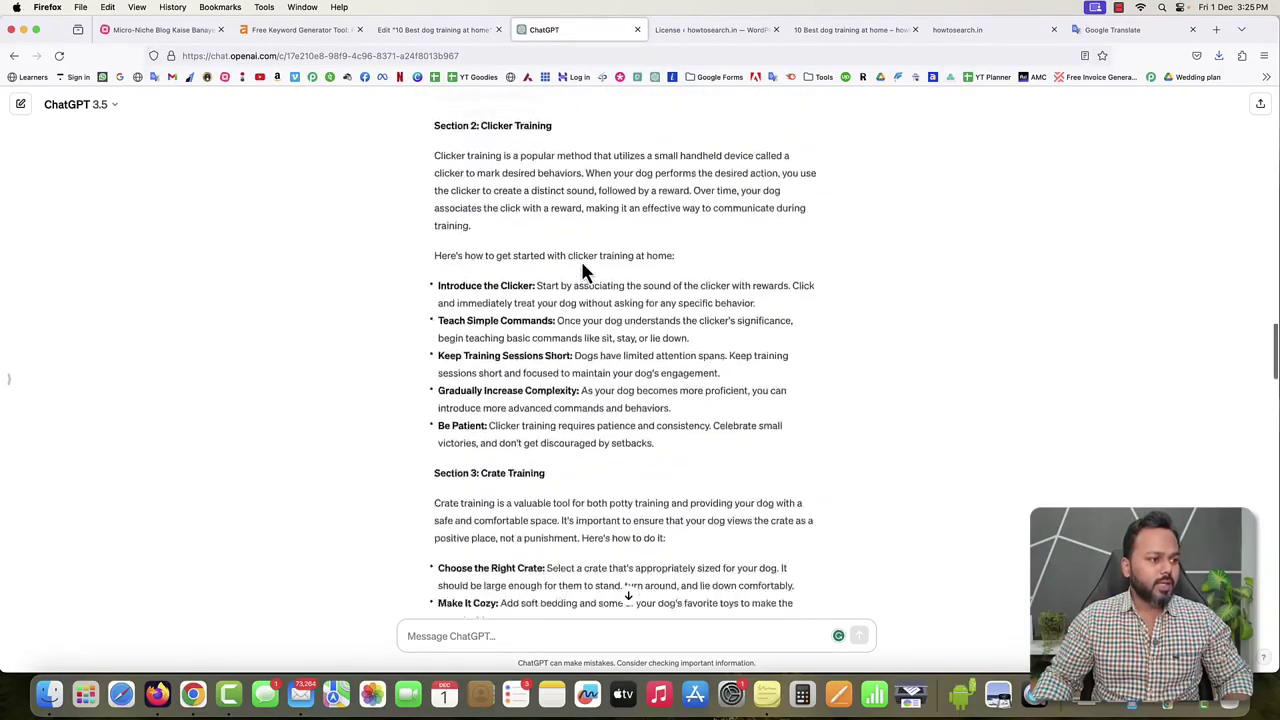
Ask ChatGPT to 'Please write content for the introduct paragraph' and copy its Introduction heading.
click(480, 638)
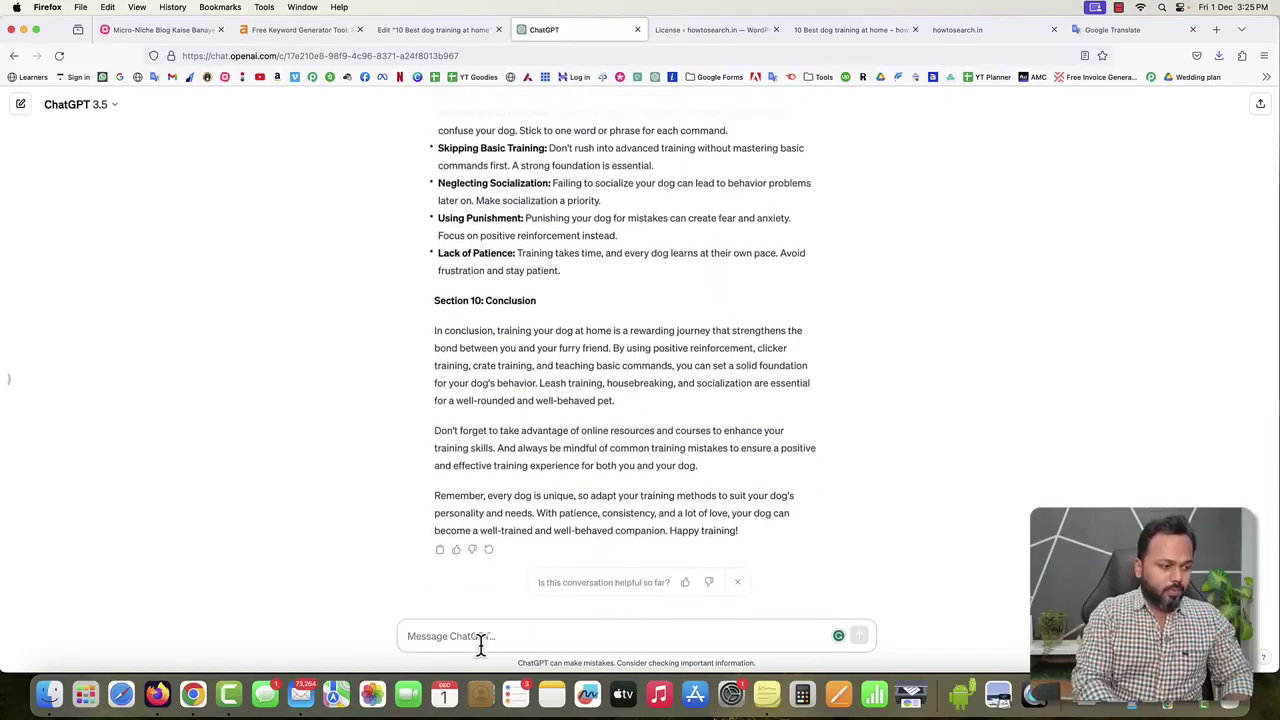
text(Please write content for the introduct paragraph.)
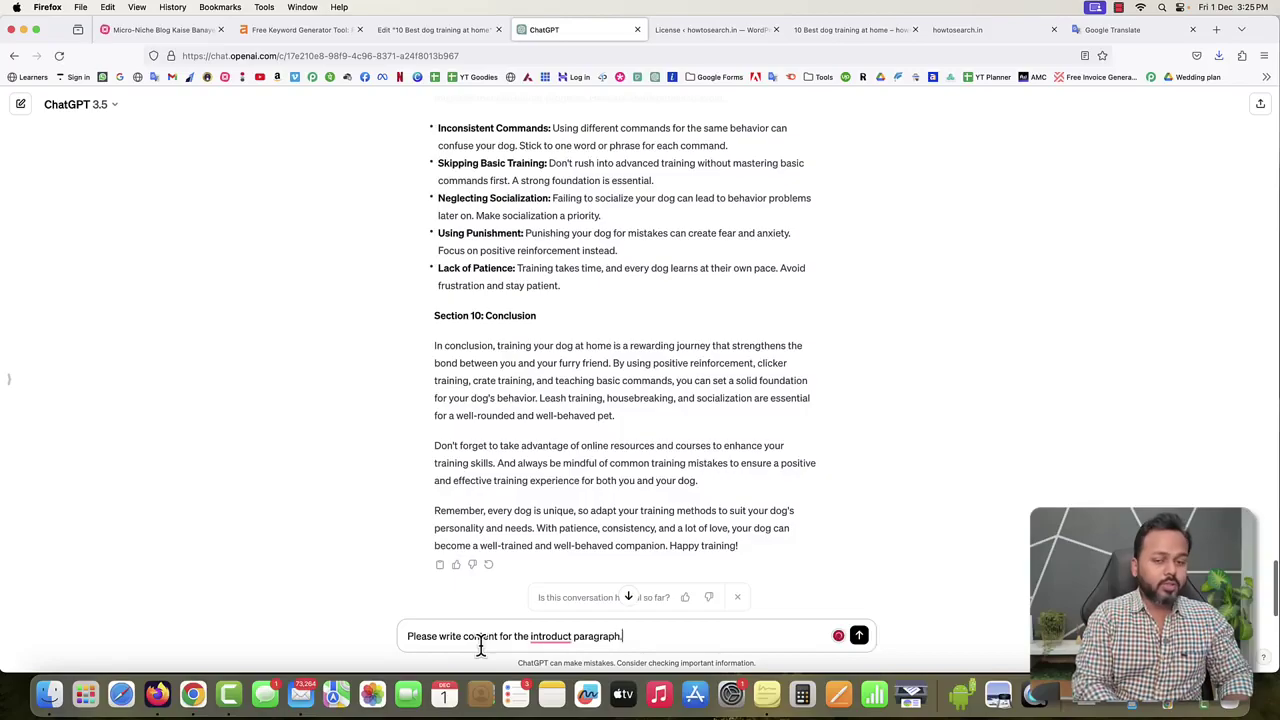
key(Return)
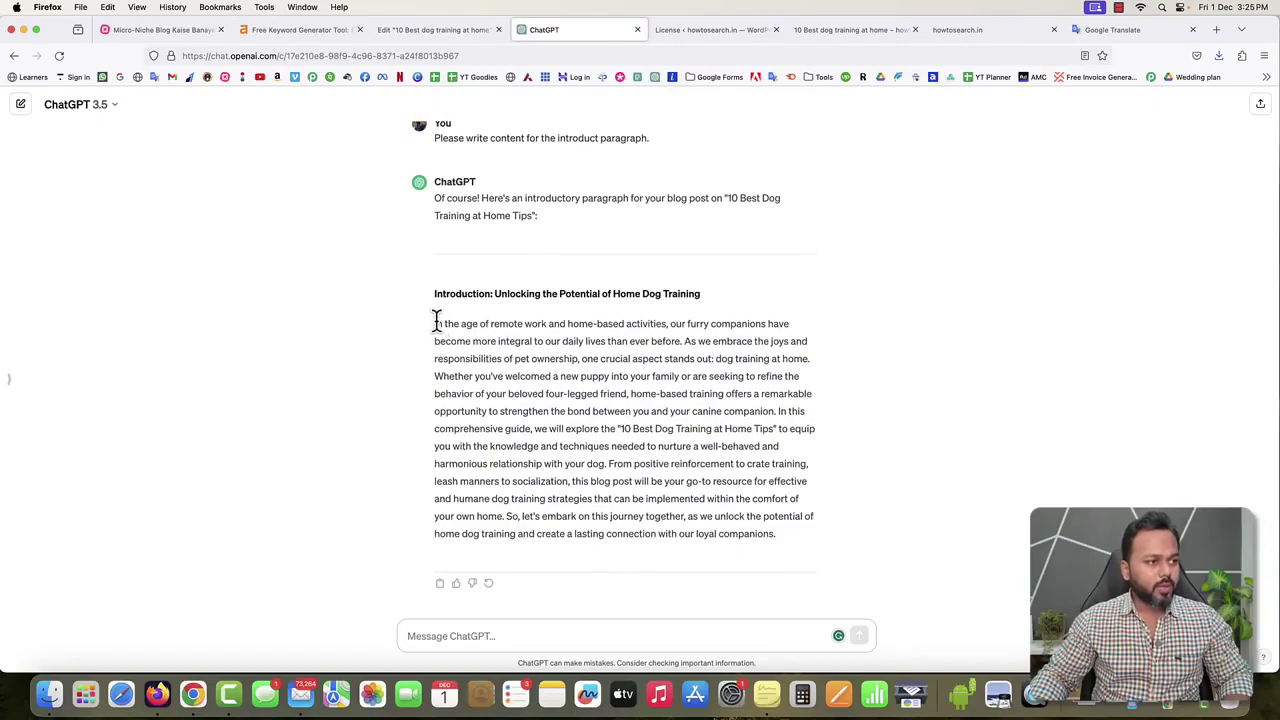
drag(434, 296, 688, 291)
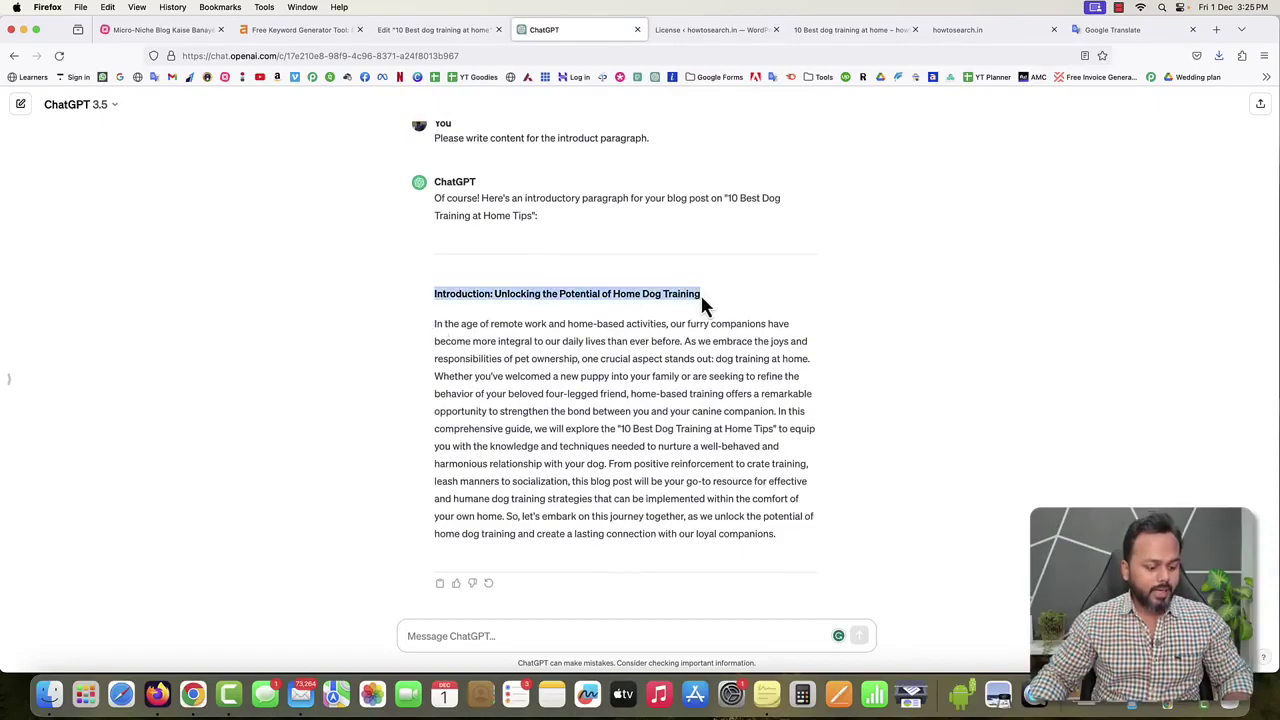
click(440, 30)
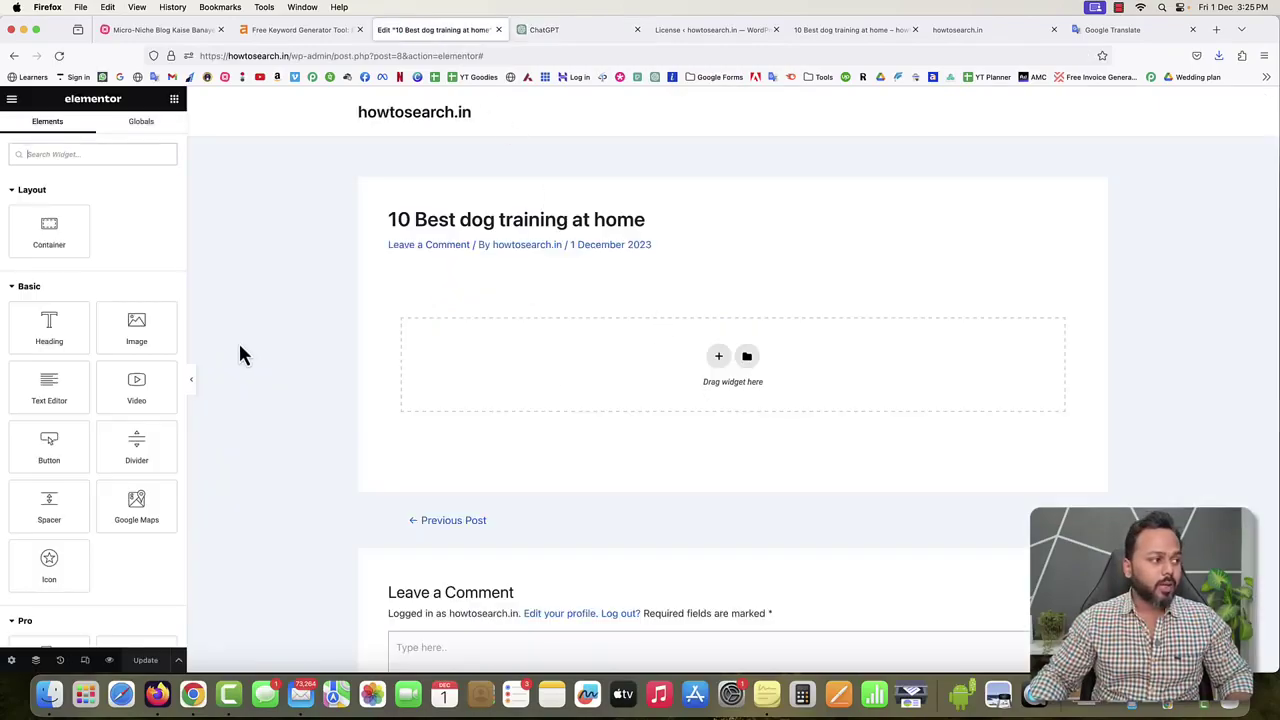
Drop a Heading widget into the empty section with title 'Introduction: Unlocking the Potential of Home Dog Training'.
drag(48, 330, 585, 360)
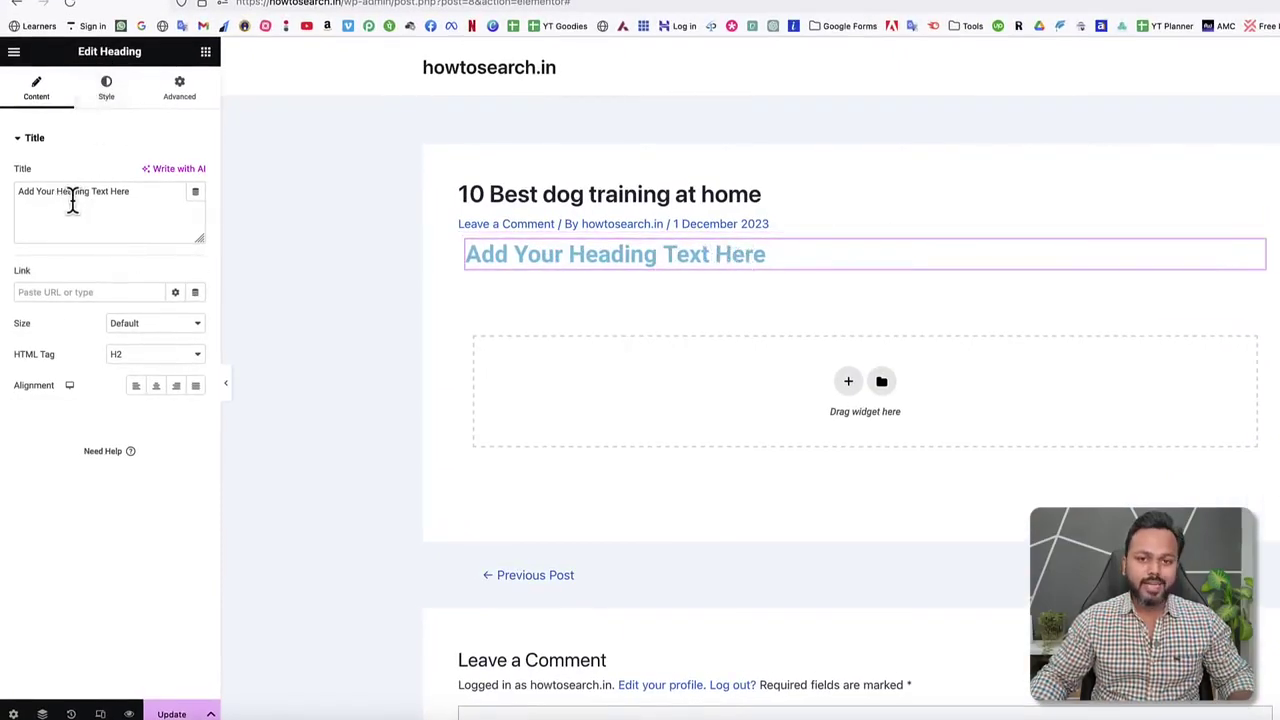
drag(143, 195, 5, 192)
text(Introduction: Unlocking the Potential of Home Dog Training)
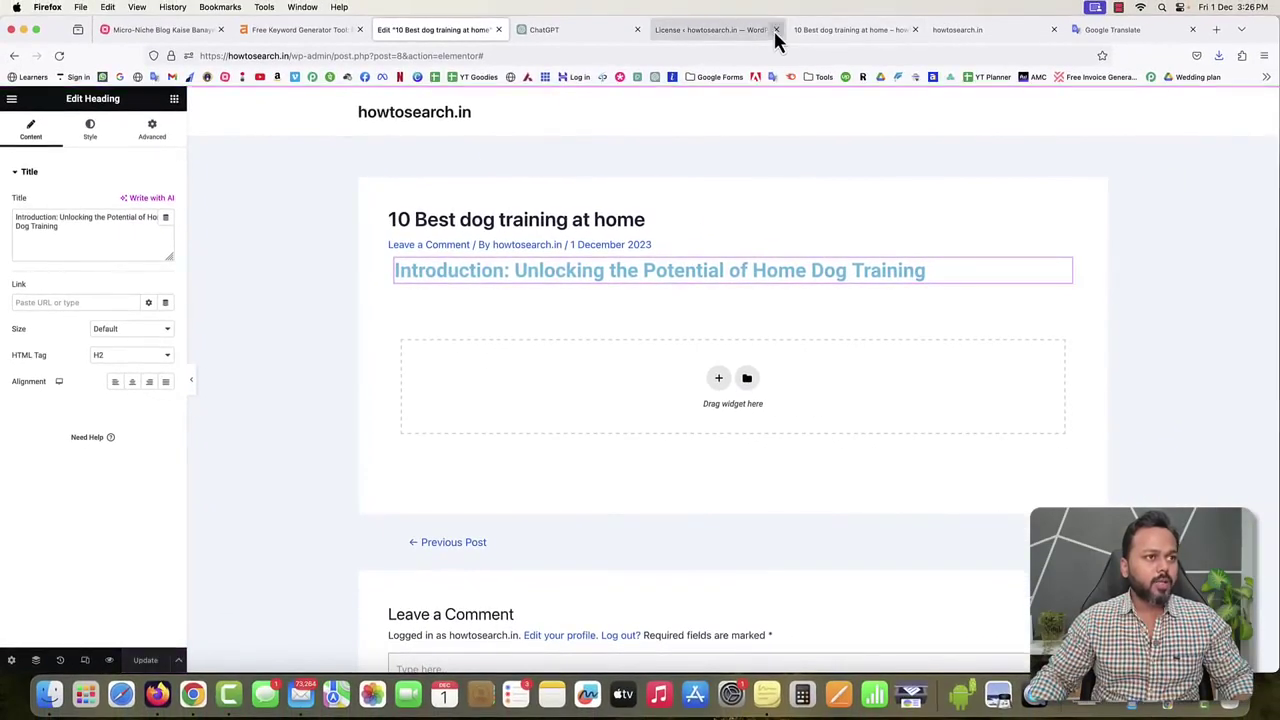
Close the license tab, confirm the heading on the reloaded live post, and open its Style settings.
click(776, 30)
click(709, 31)
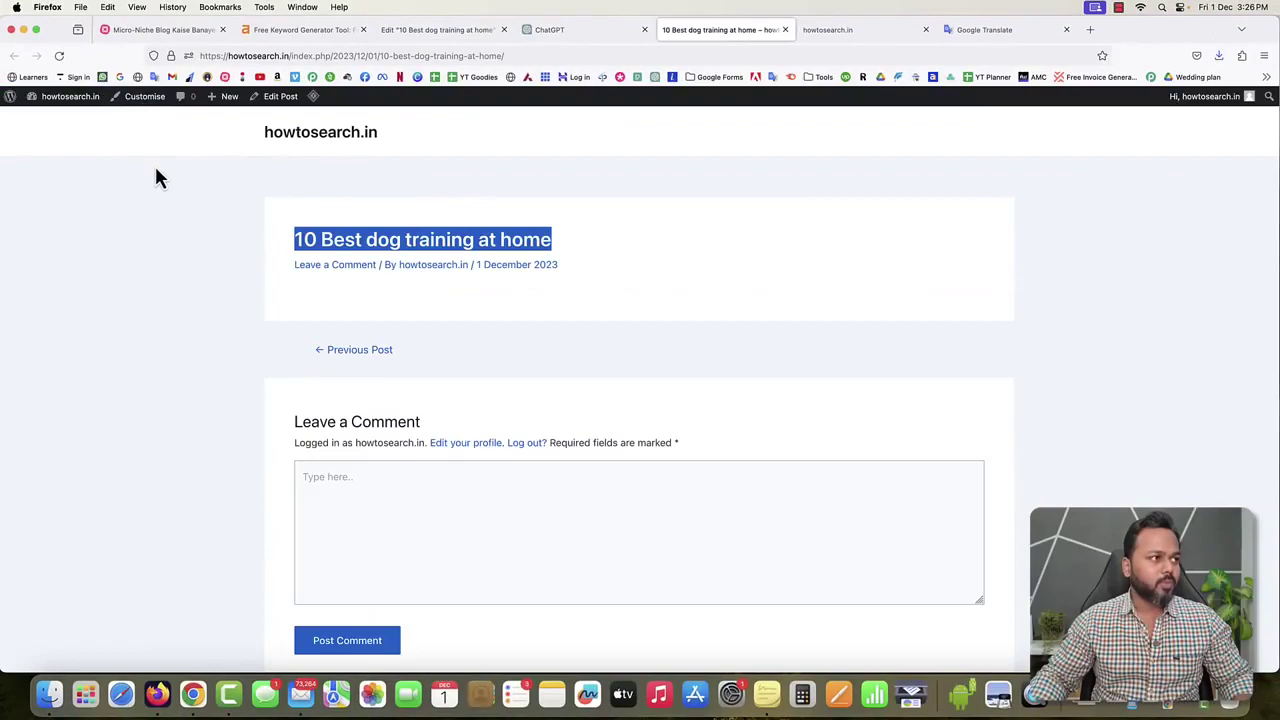
click(59, 55)
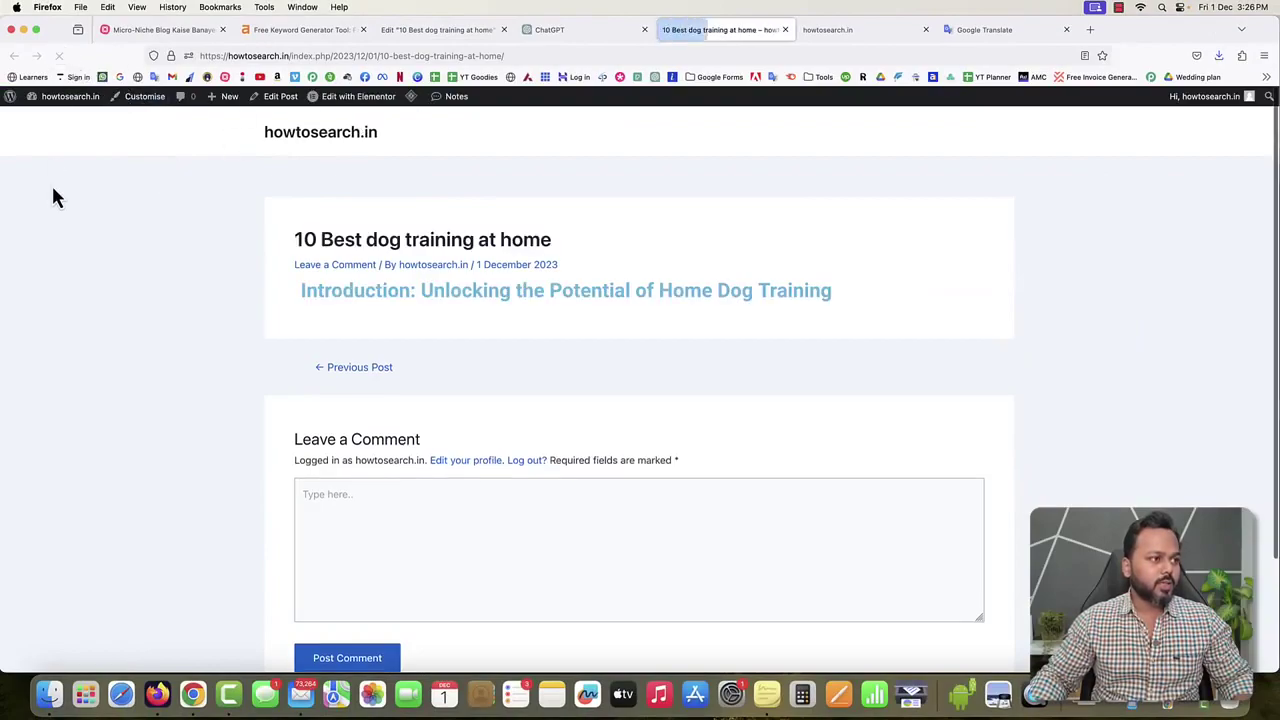
drag(305, 289, 621, 311)
click(621, 311)
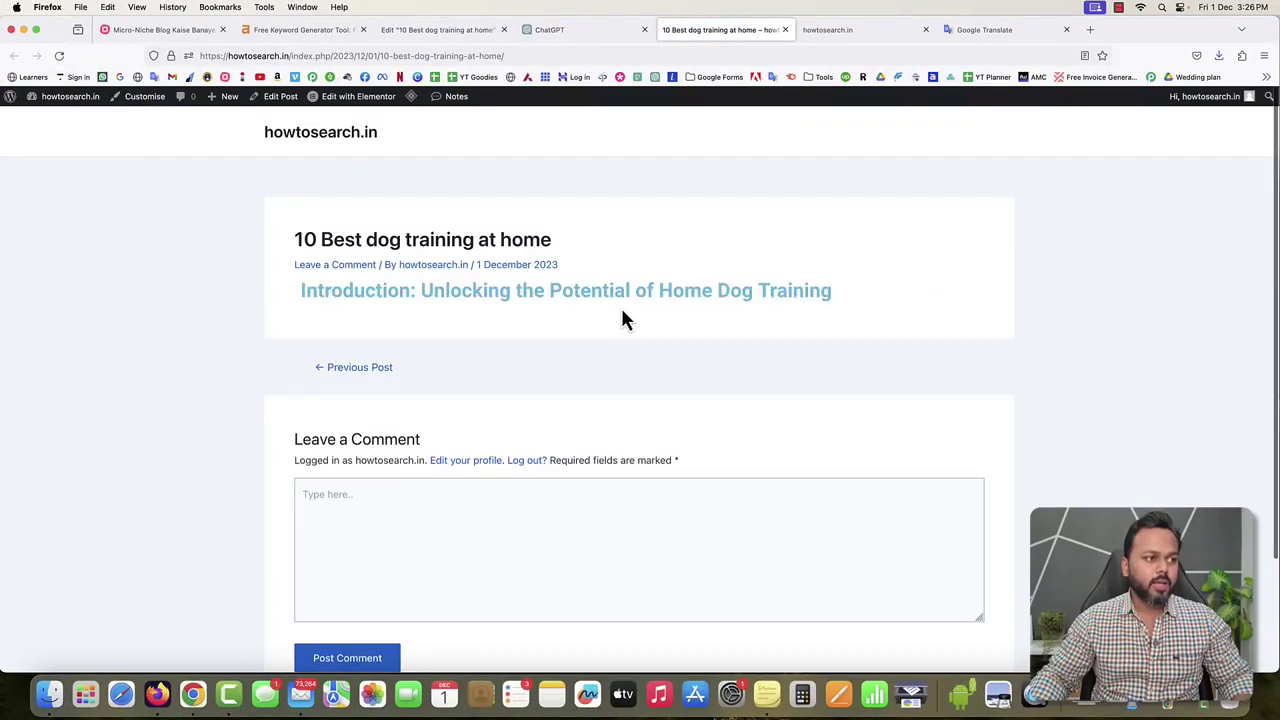
click(435, 30)
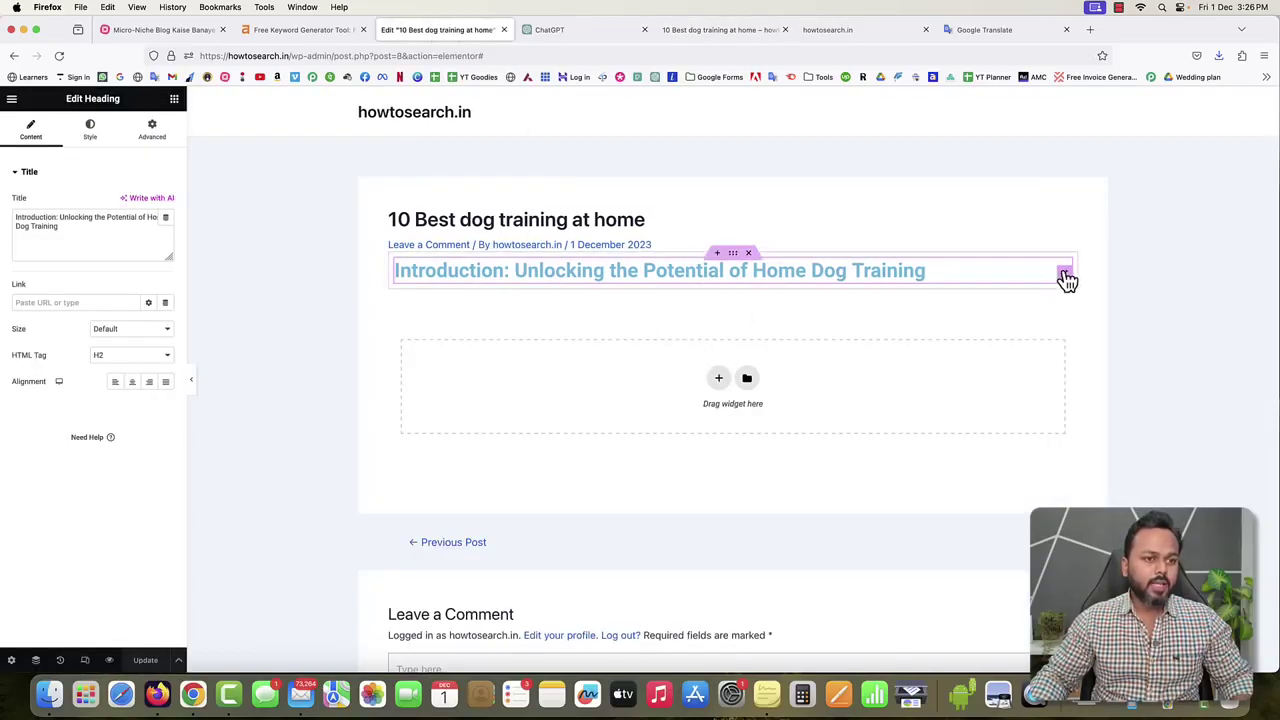
click(89, 132)
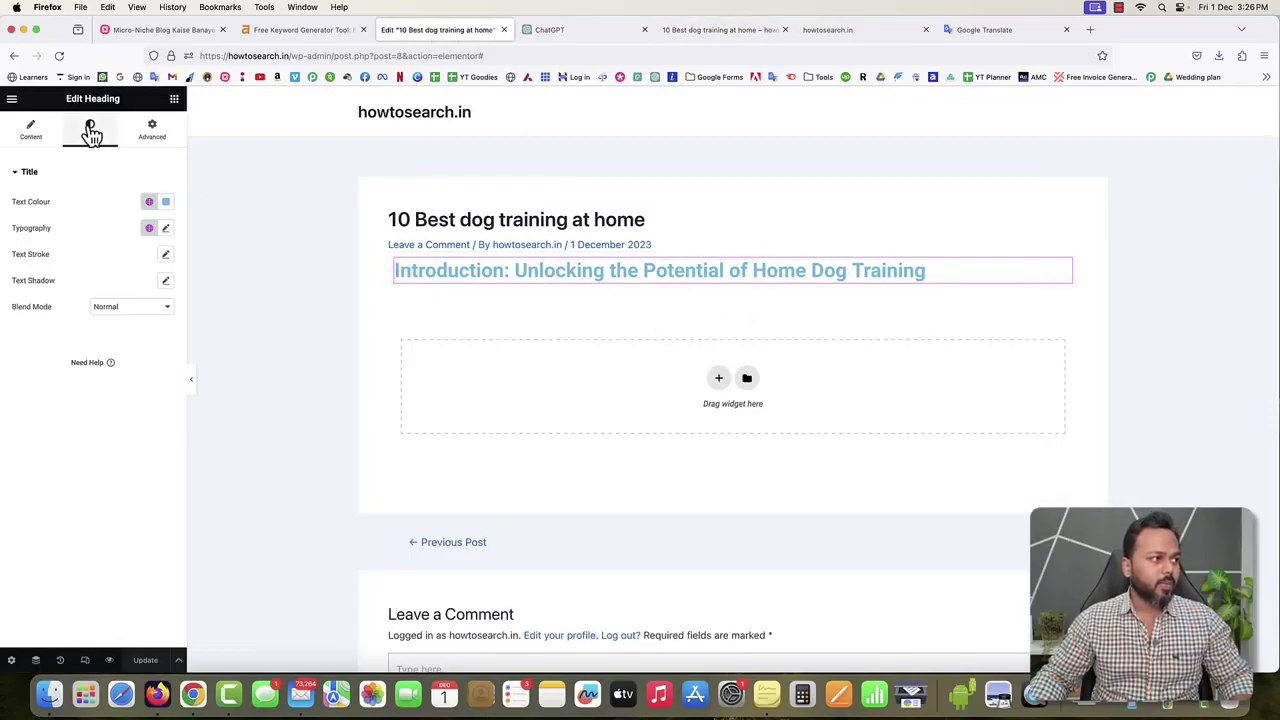
Change the Introduction heading's text colour to almost black.
click(163, 206)
drag(143, 317, 226, 335)
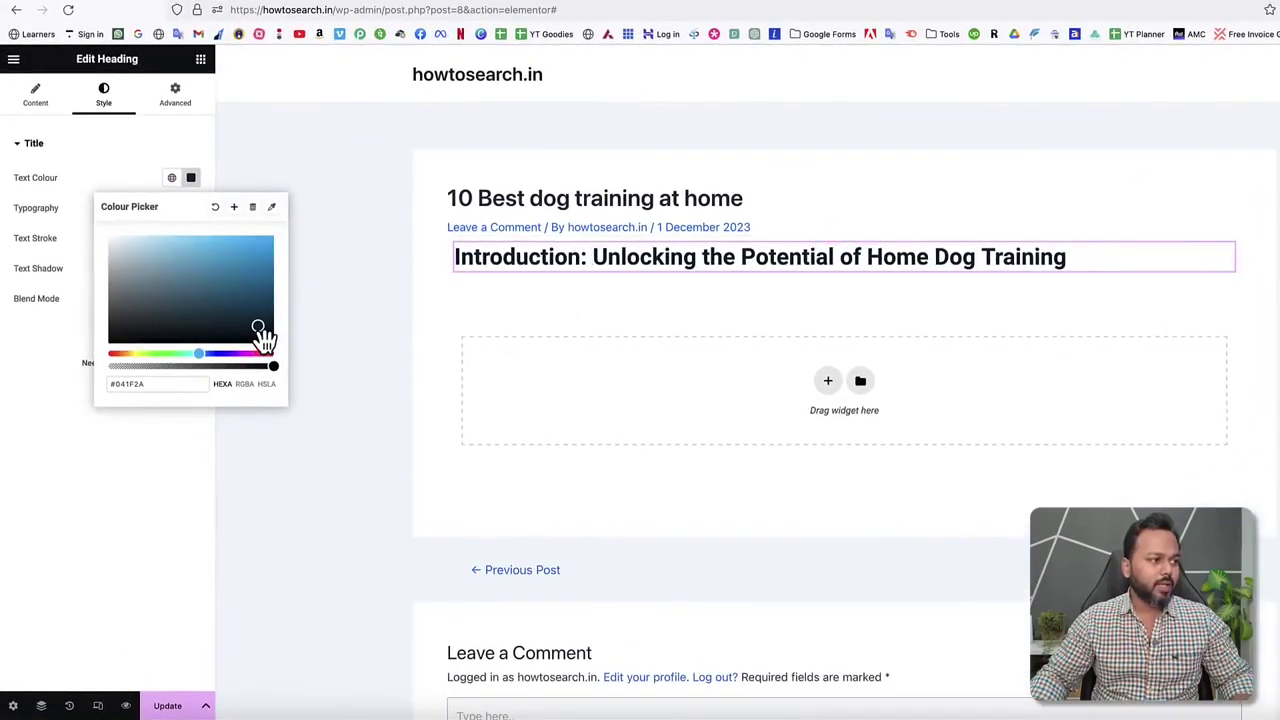
click(44, 416)
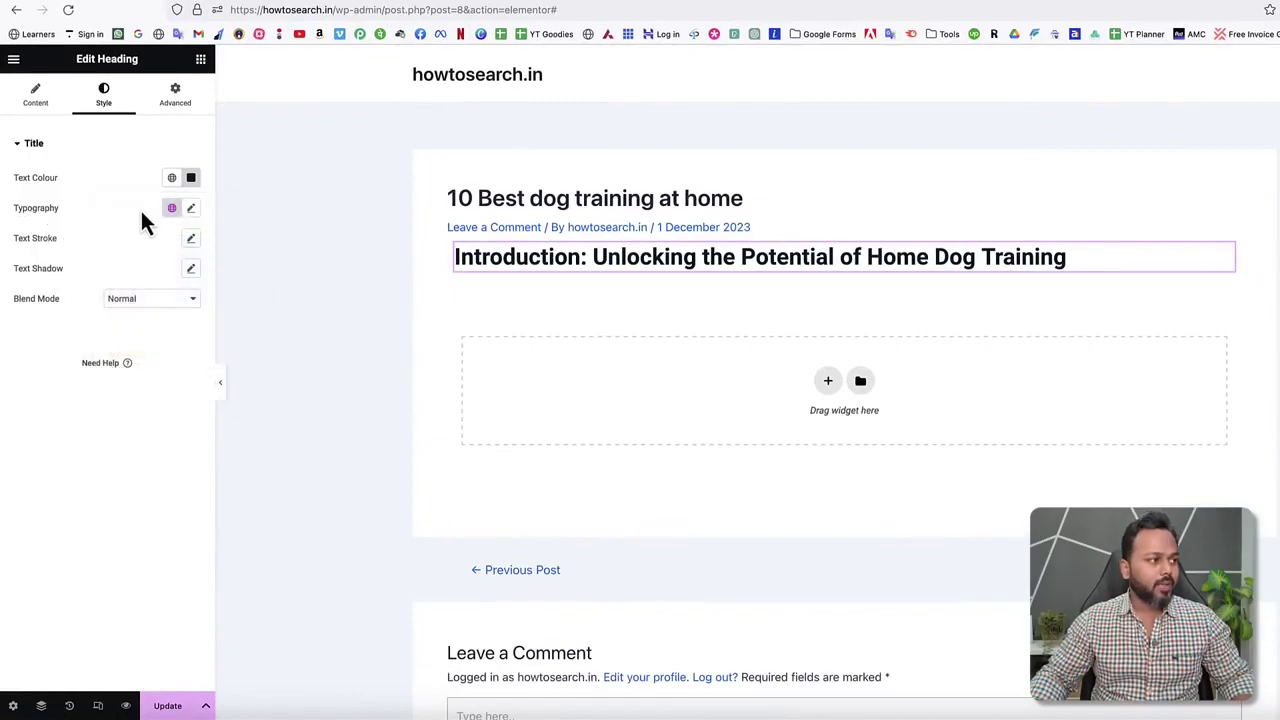
Set the heading's typography font size to 25 px.
click(191, 208)
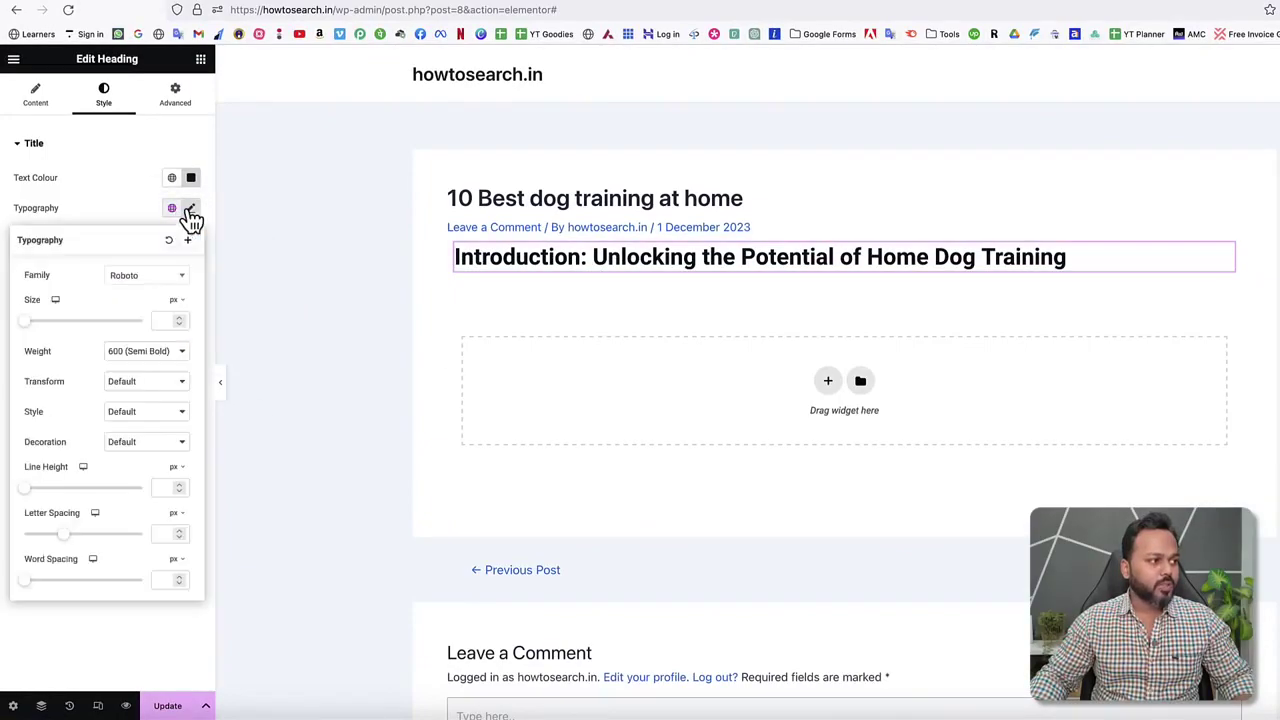
click(180, 320)
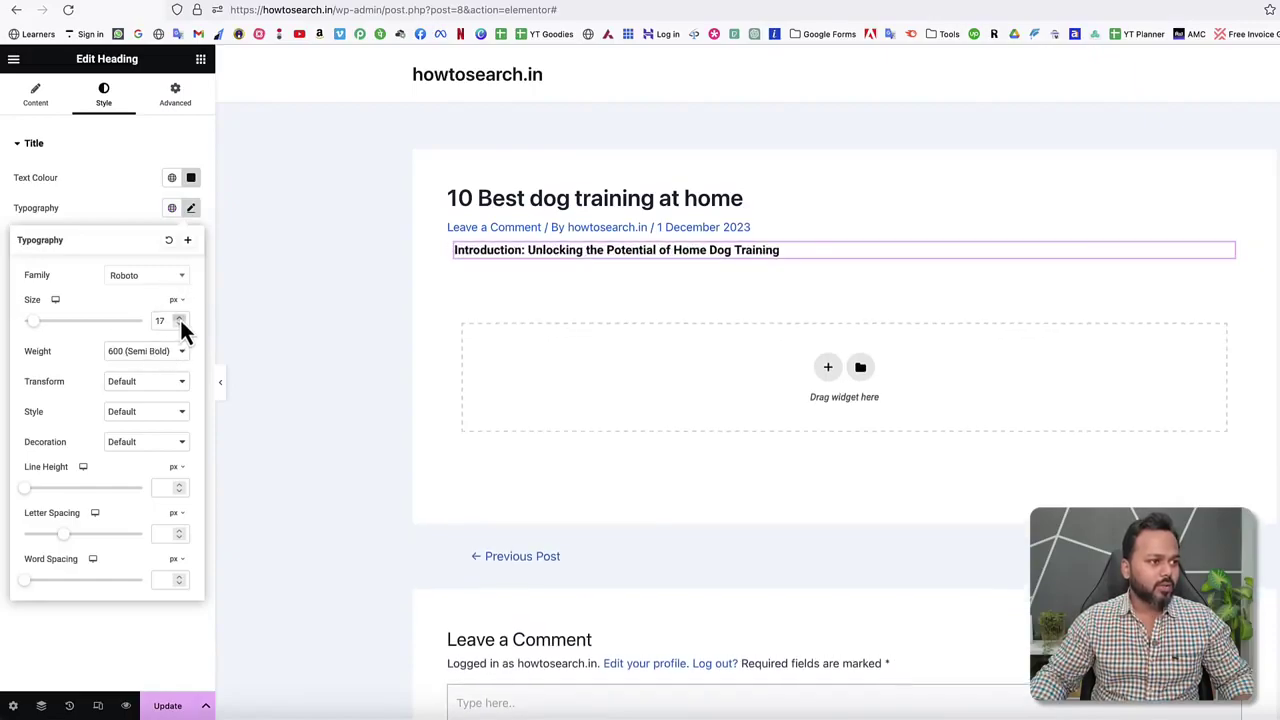
click(180, 320)
click(180, 320)
click(180, 320)
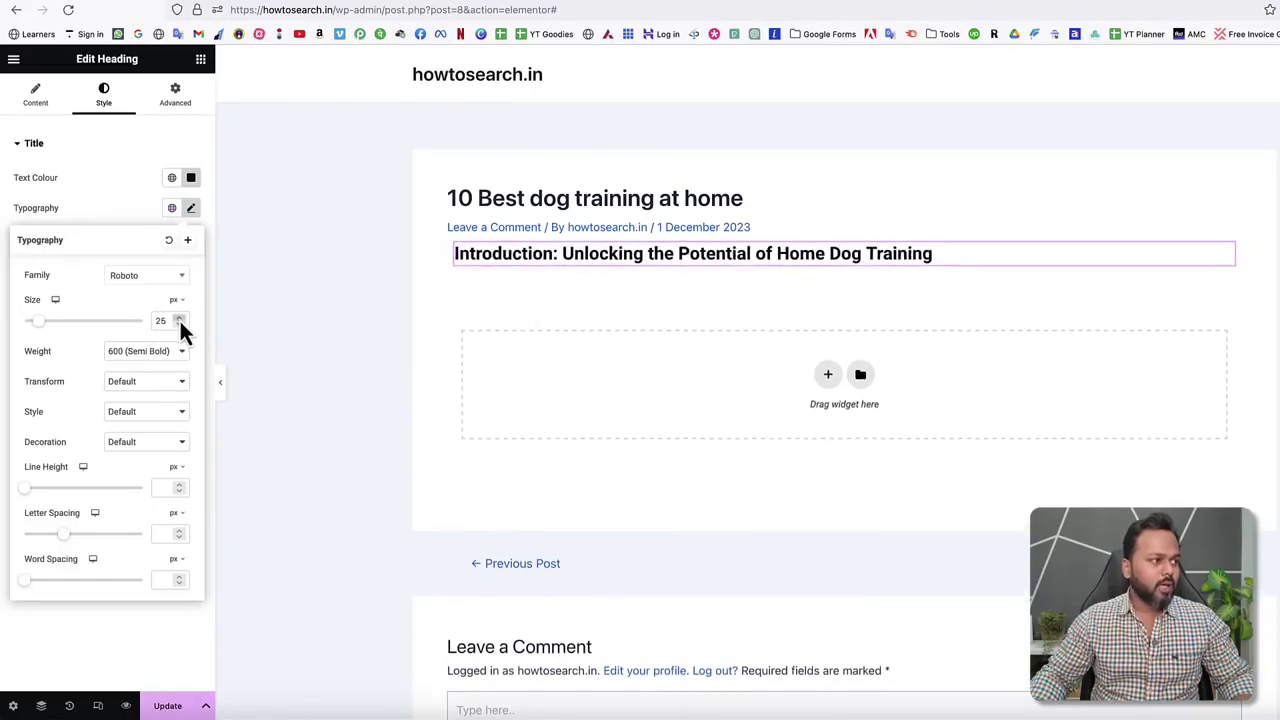
click(81, 193)
key(ctrl+Tab)
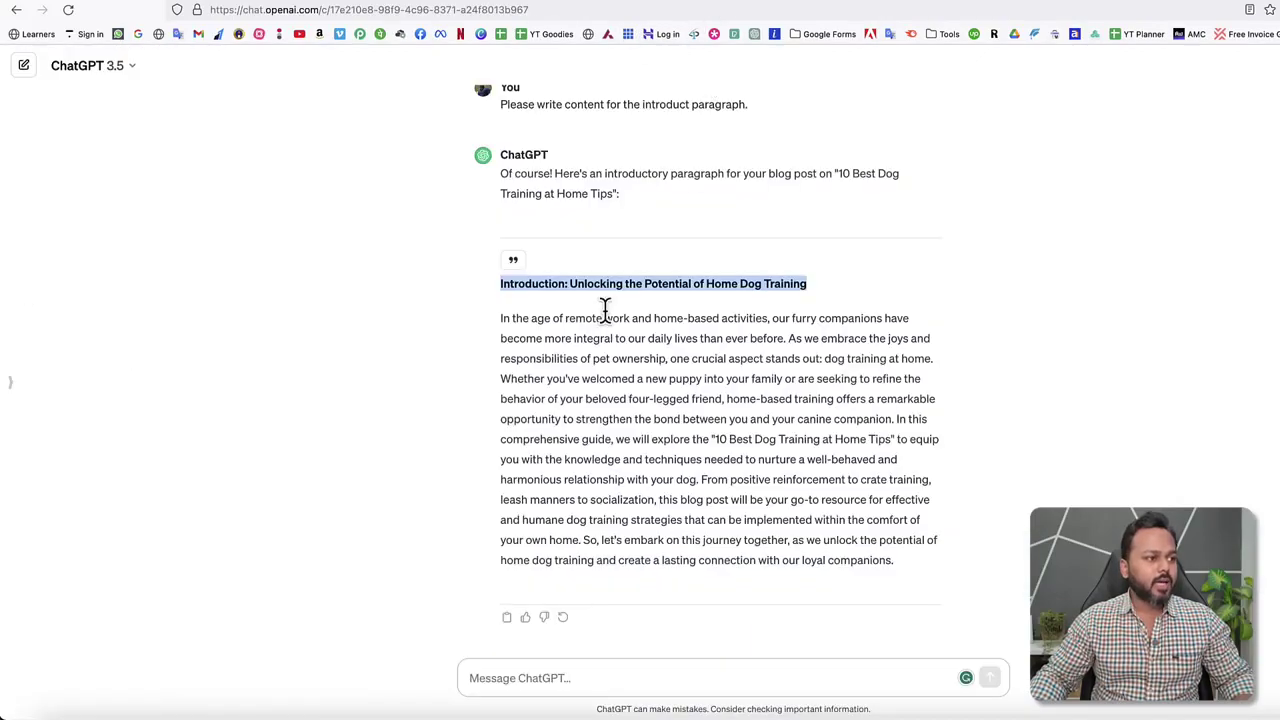
Copy the introduction paragraph body from ChatGPT's reply and return to the Elementor editor.
drag(496, 320, 797, 506)
click(551, 354)
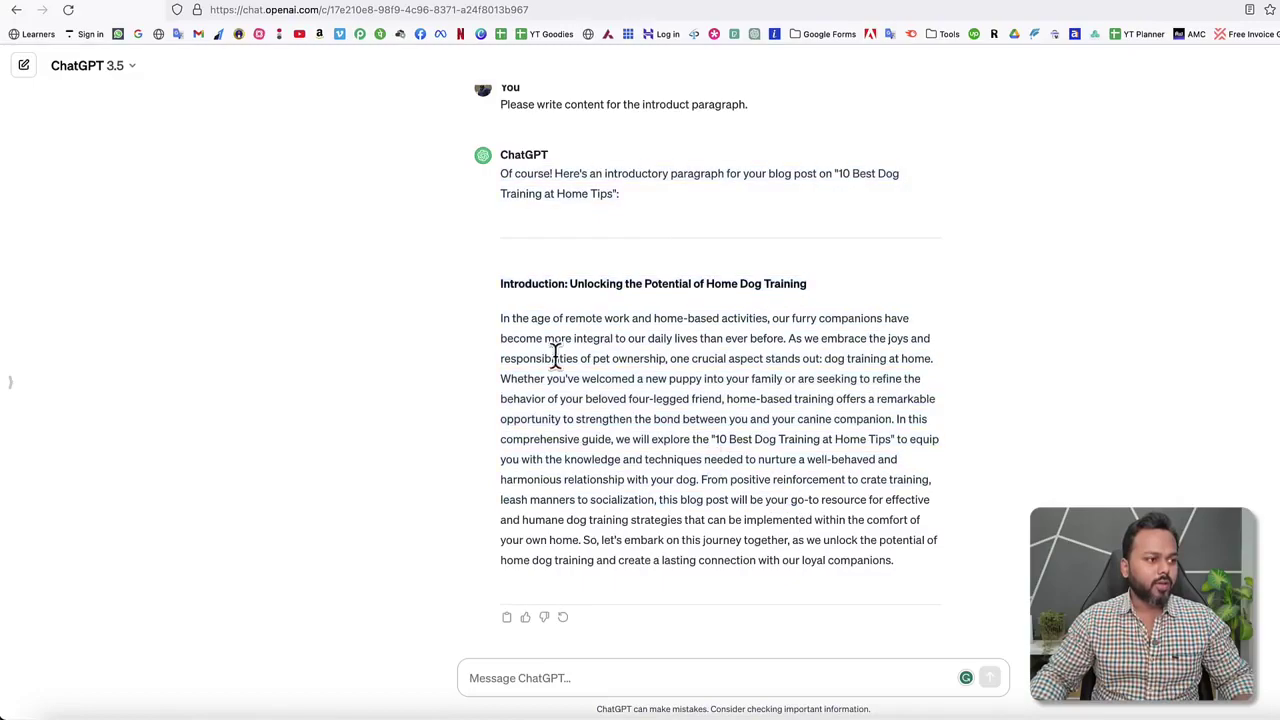
drag(500, 318, 903, 562)
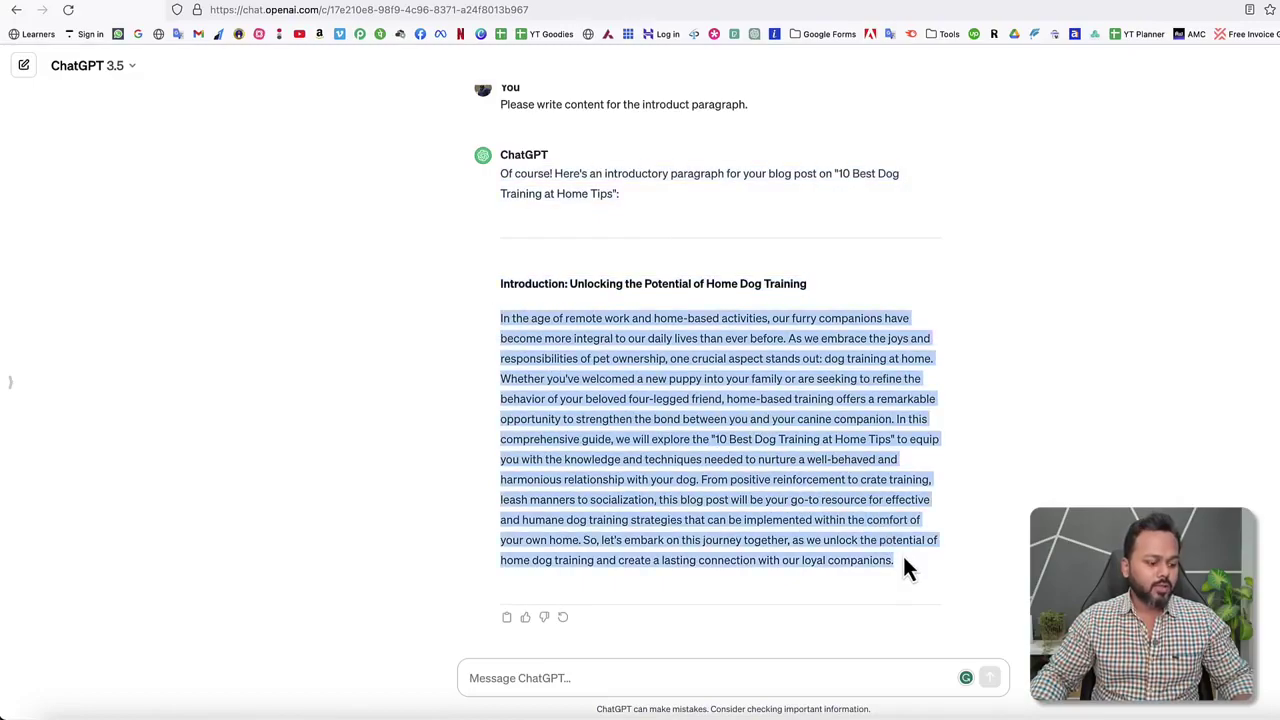
key(ctrl+Tab)
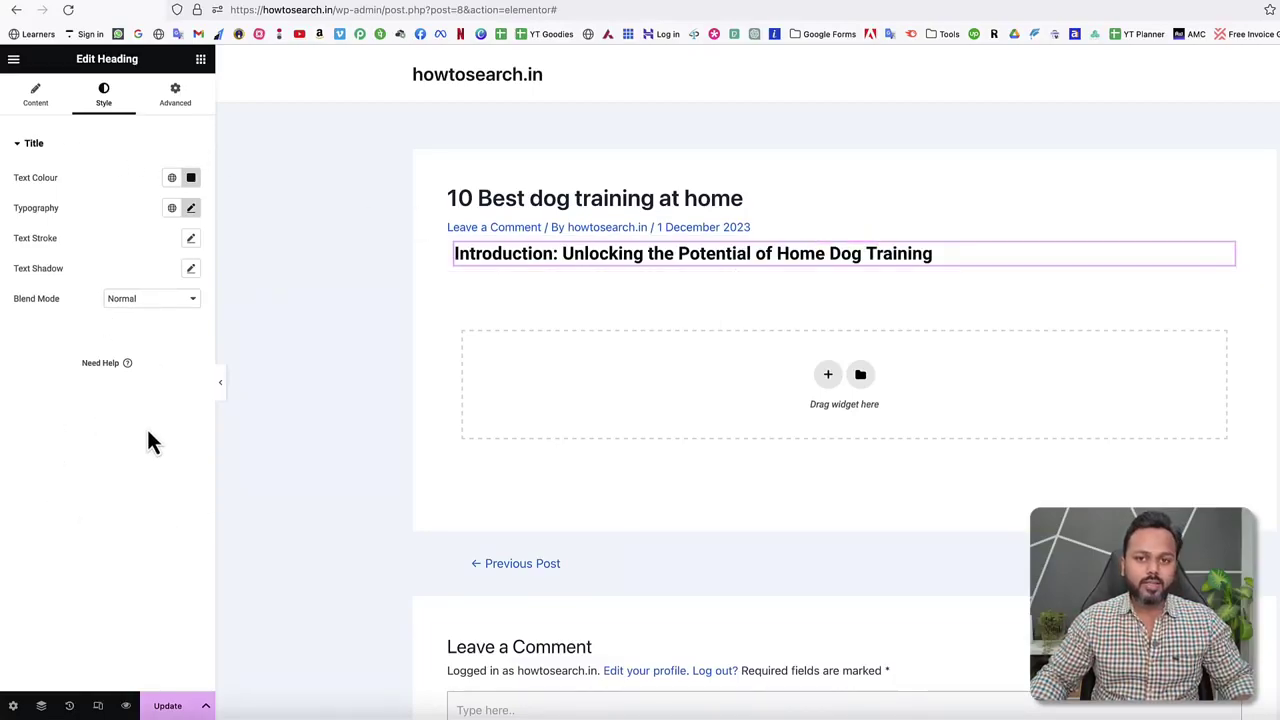
Add a Text Editor widget below the heading, replacing Lorem ipsum with the pasted ChatGPT introduction.
click(201, 62)
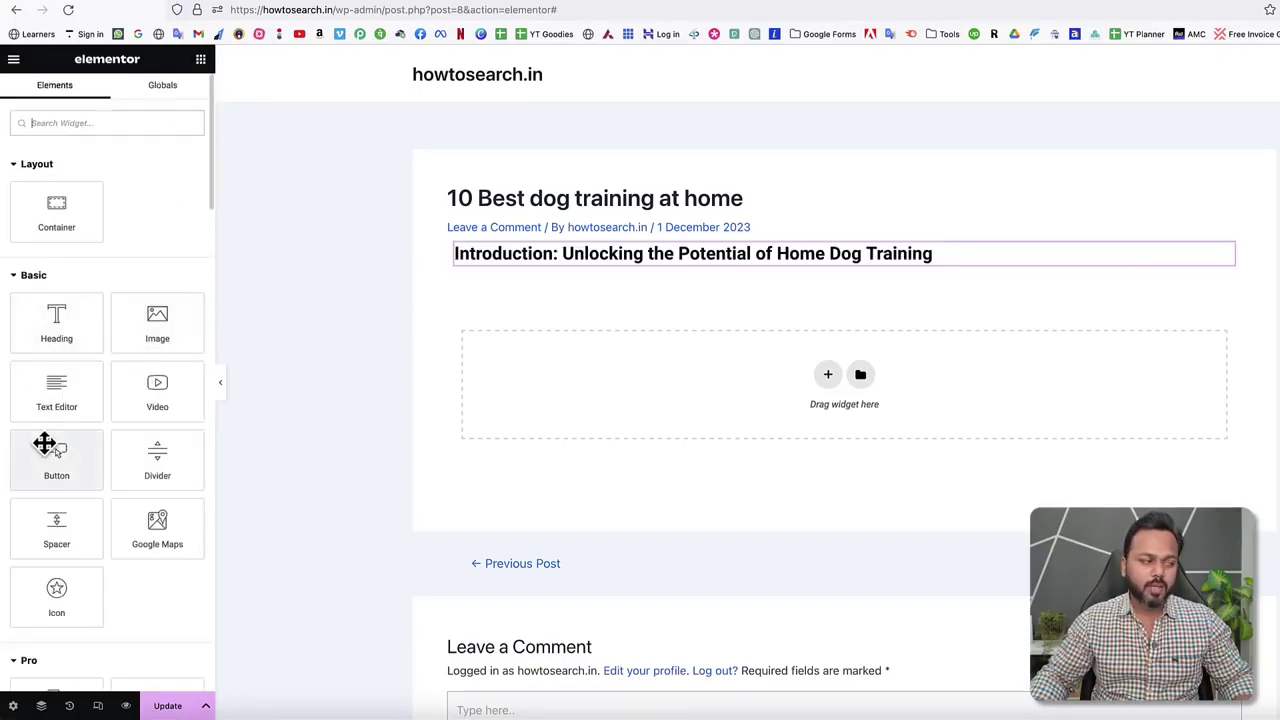
drag(77, 383, 552, 257)
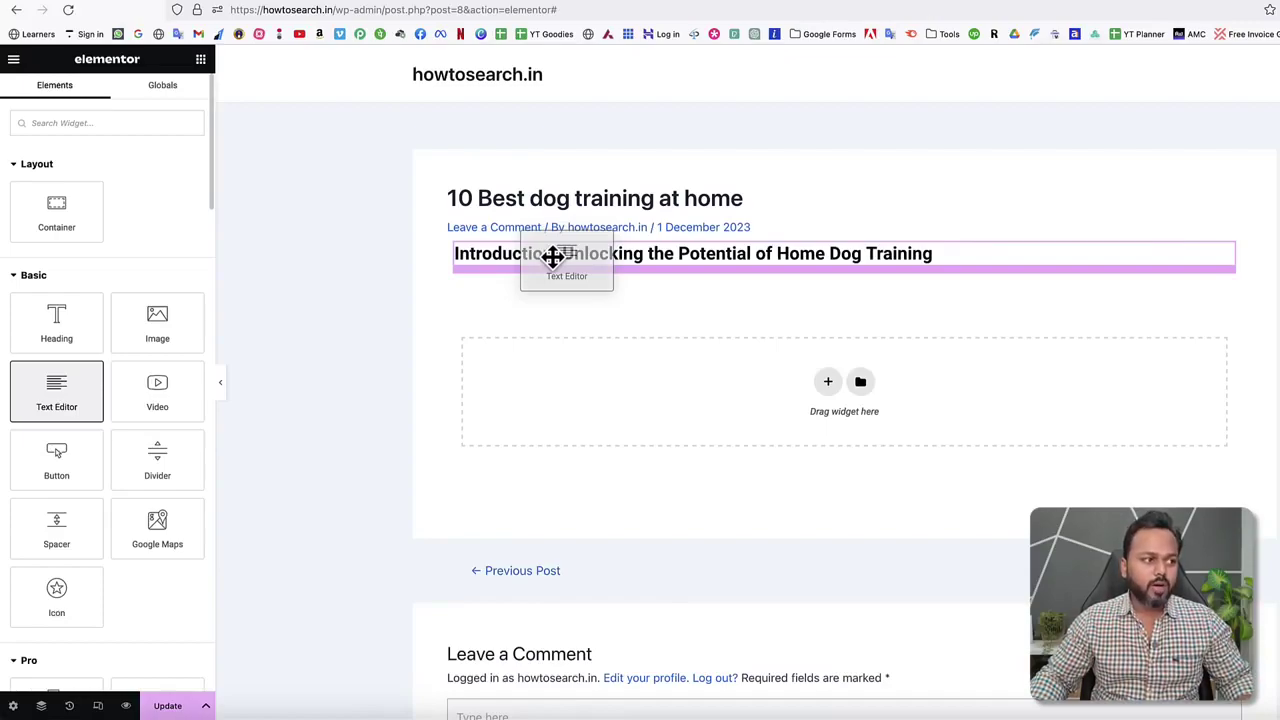
drag(552, 257, 552, 257)
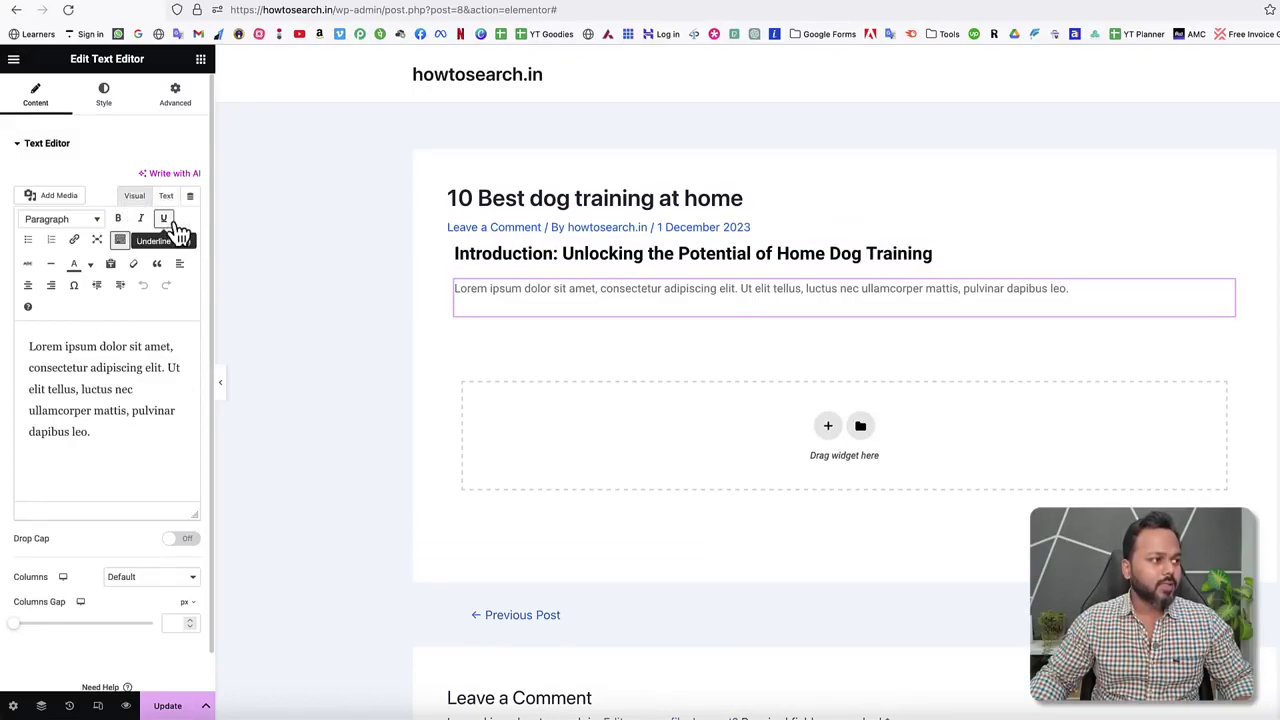
click(167, 199)
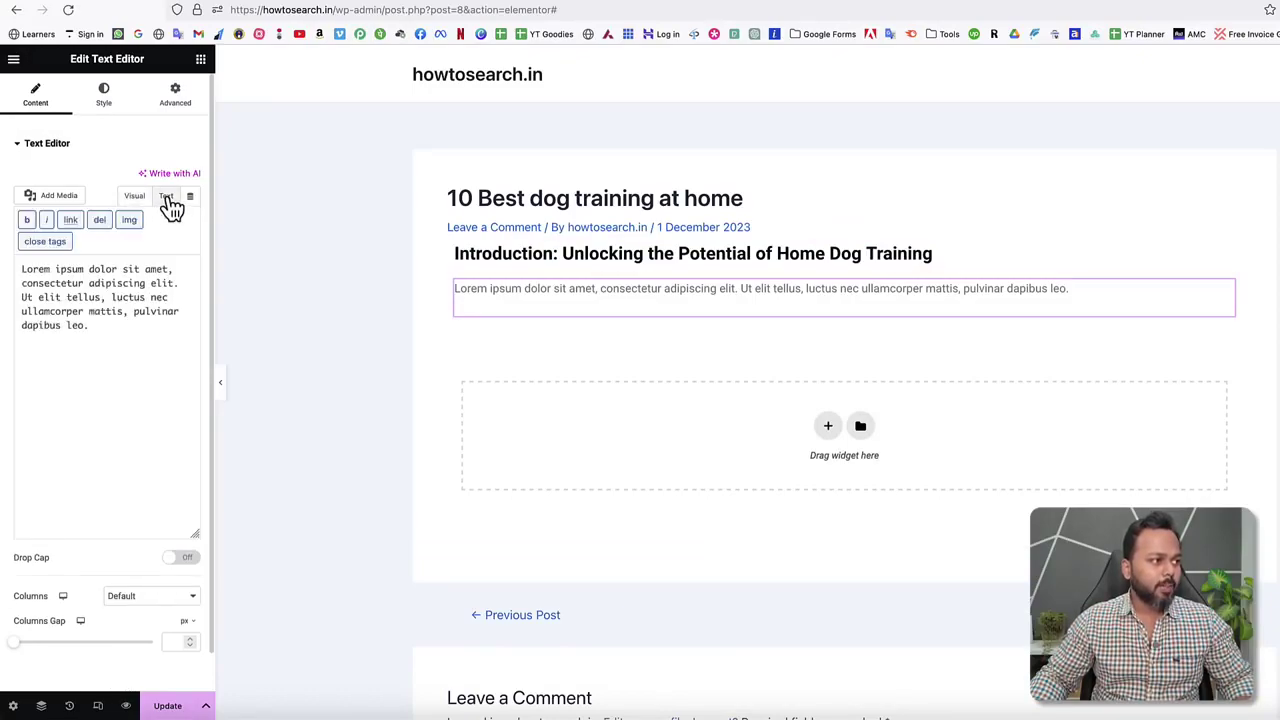
drag(110, 325, 17, 266)
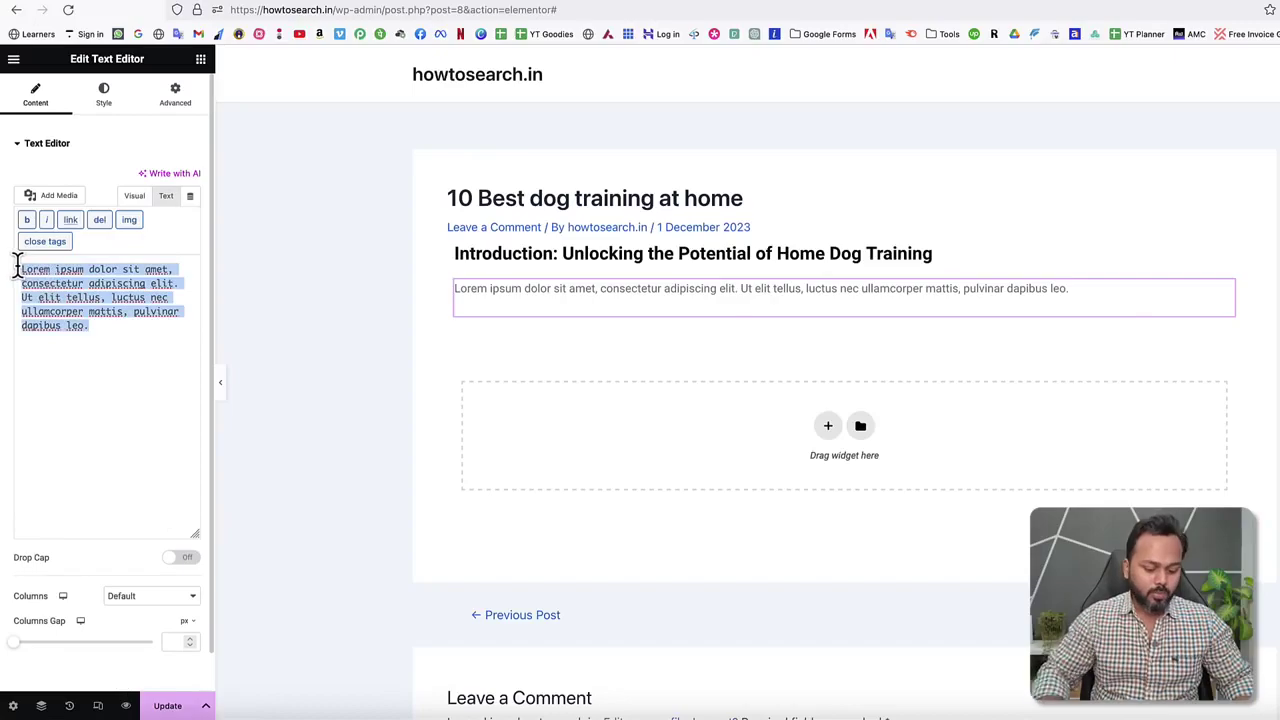
key(BackSpace)
text(In the age of remote work and home-based activities, our furry companions have become more integral to our daily lives than ever before. As we embrace the joys and responsibilities of pet ownership, one crucial aspect stands out: dog training at home. Whether you've welcomed a new puppy into your family or are seeking to refine the behavior of your beloved four-legged friend, home-based training offers a remarkable opportunity to strengthen the bond between you and your canine companion. In this comprehensive guide, we will explore the "10 Best Dog Training at Home Tips" to equip you with the knowledge and techniques needed to nurture a well-behaved and harmonious relationship with your dog. From positive reinforcement to create training, leash manners to socialization, this blog post will be your go-to resource for effective and humane dog training strategies that can be implemented within the comfort of your own home. So, let's embark on this journey together, as we unlock the potential of home dog training and create a lasting connection with our loyal companions.)
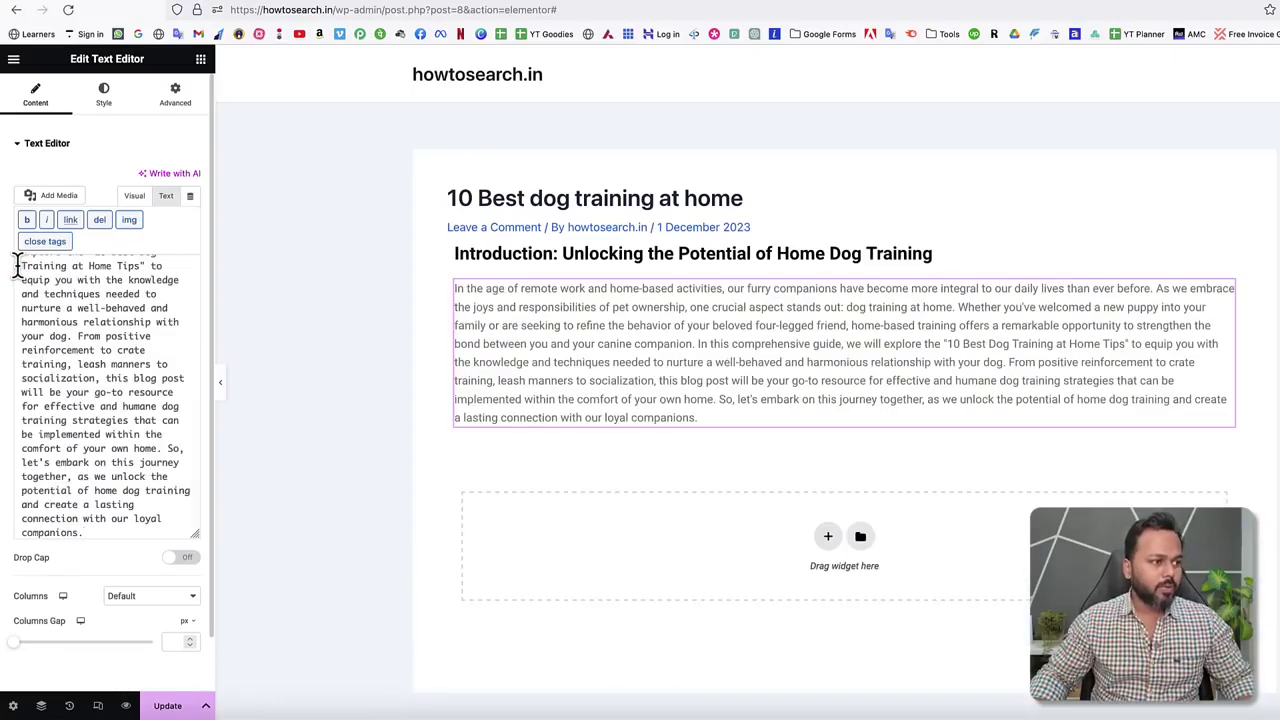
click(134, 196)
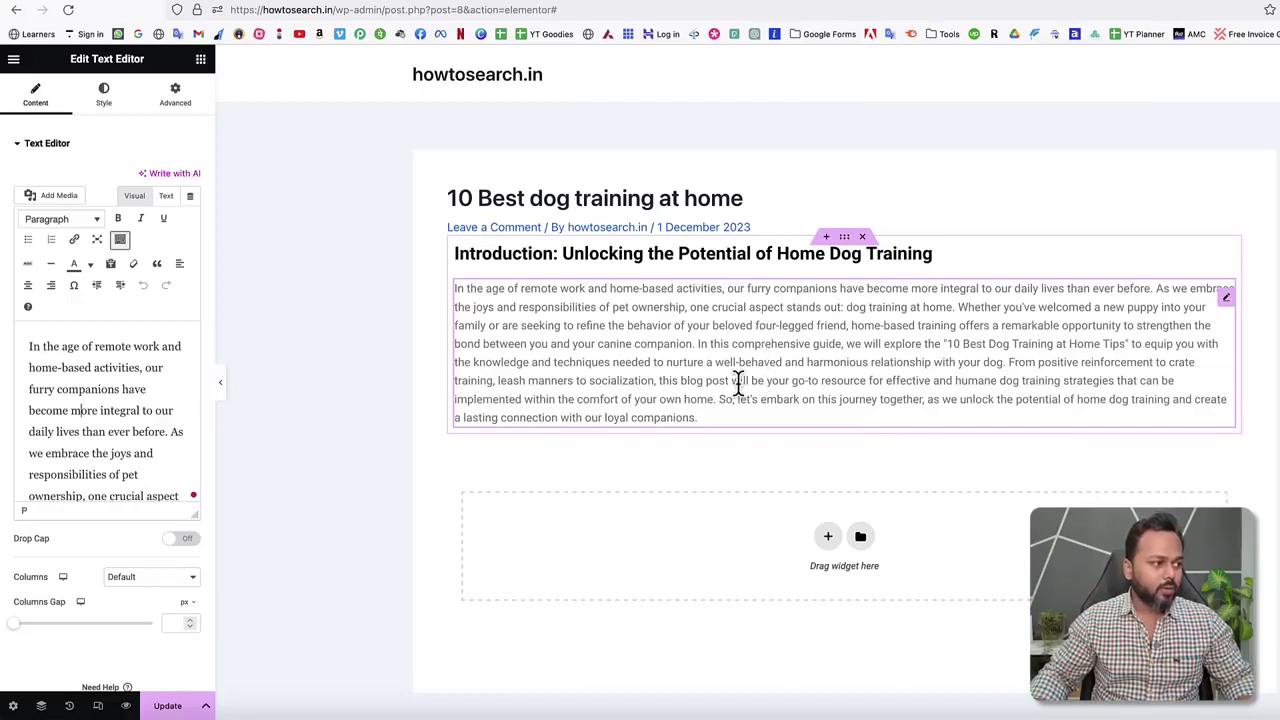
Break the introduction after 'before.', 'home.', 'canine companion.' and 'your dog.' into separate paragraphs.
click(168, 432)
key(Return)
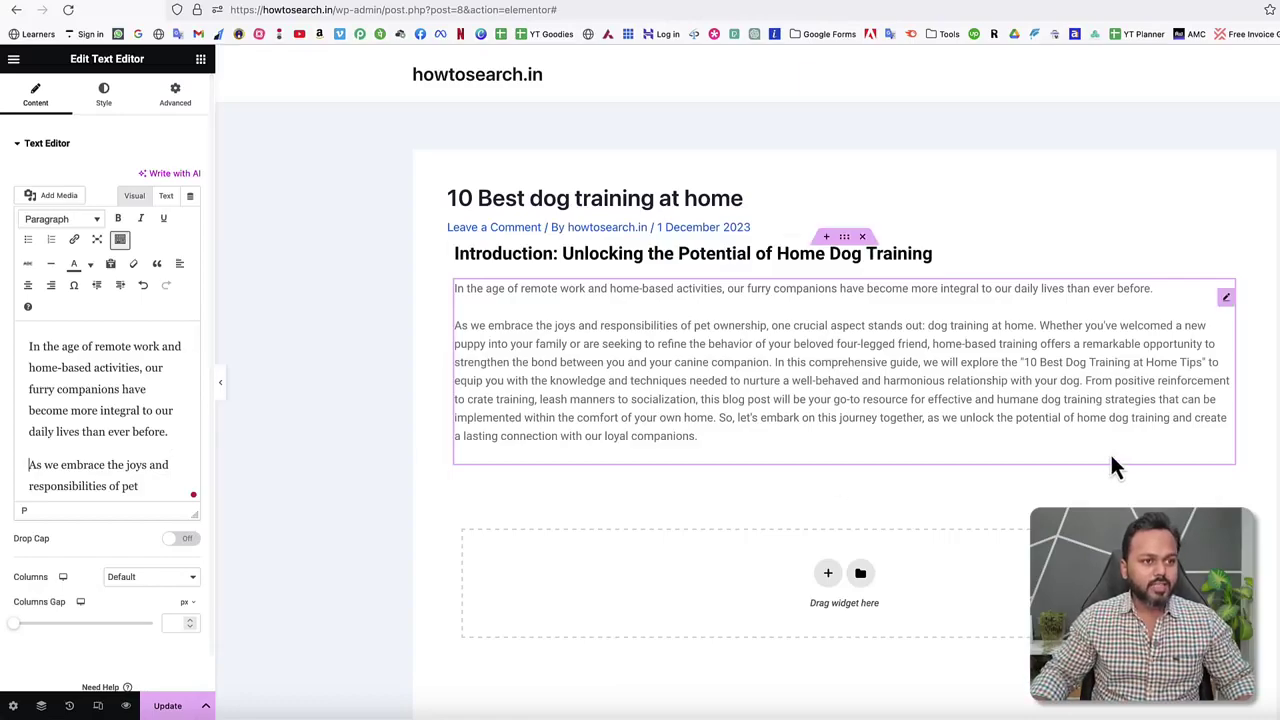
scroll(29, 435, down, 3)
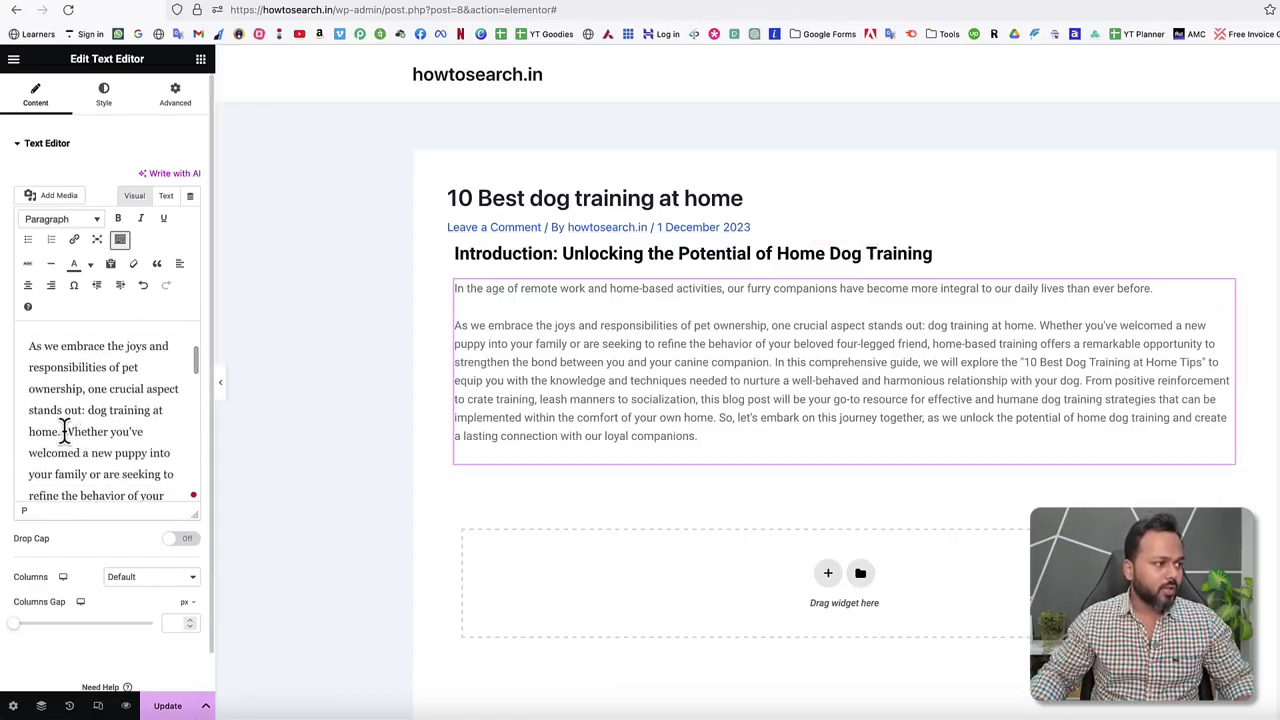
click(61, 431)
key(Return)
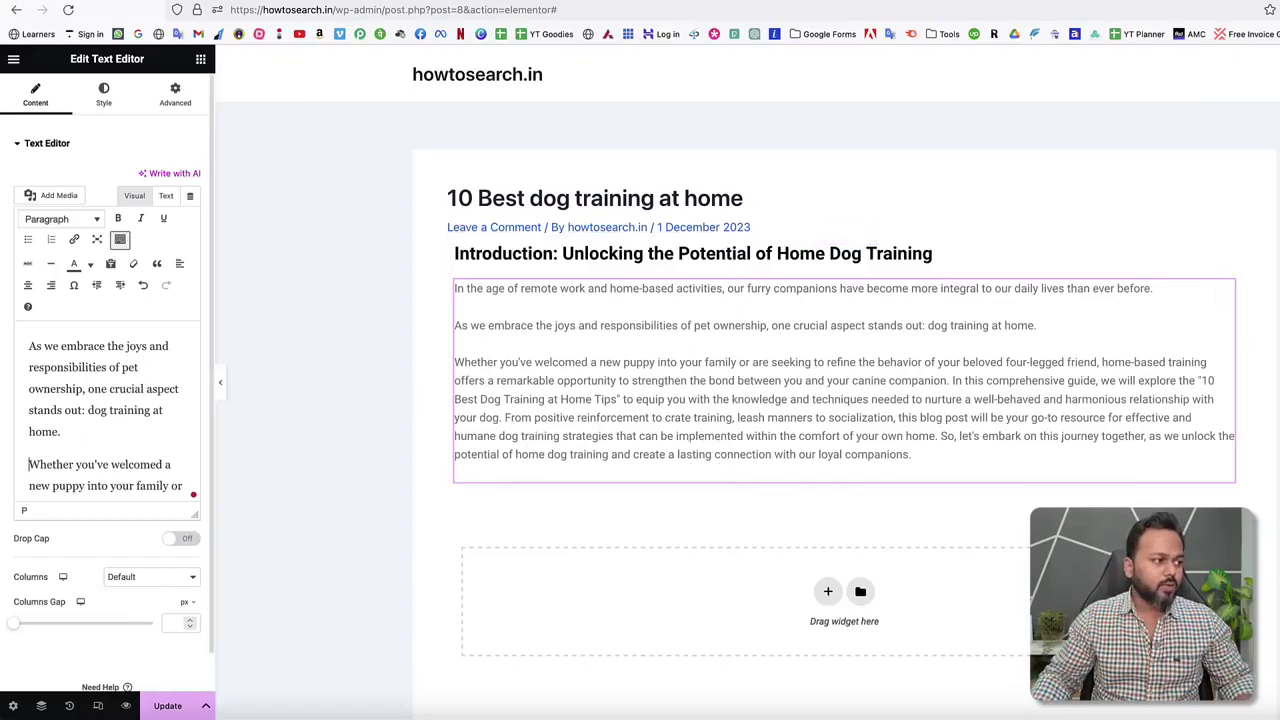
scroll(106, 437, down, 5)
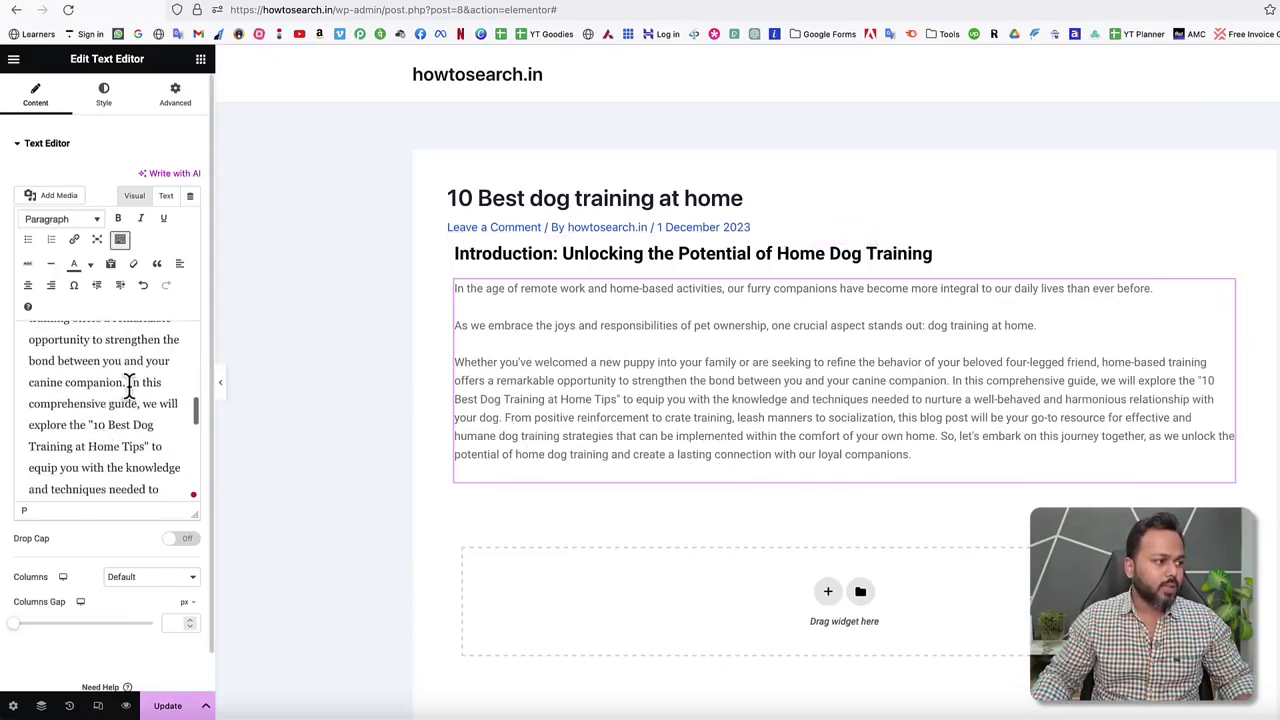
click(126, 382)
key(Return)
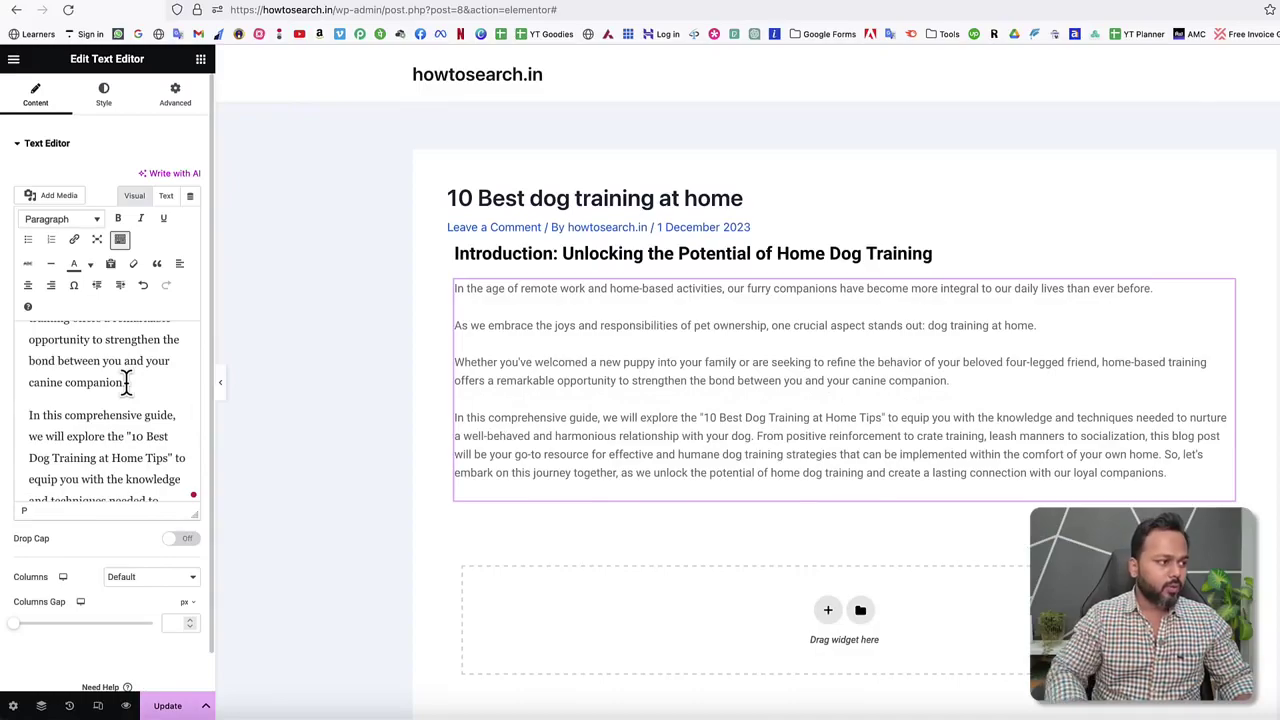
scroll(122, 408, down, 2)
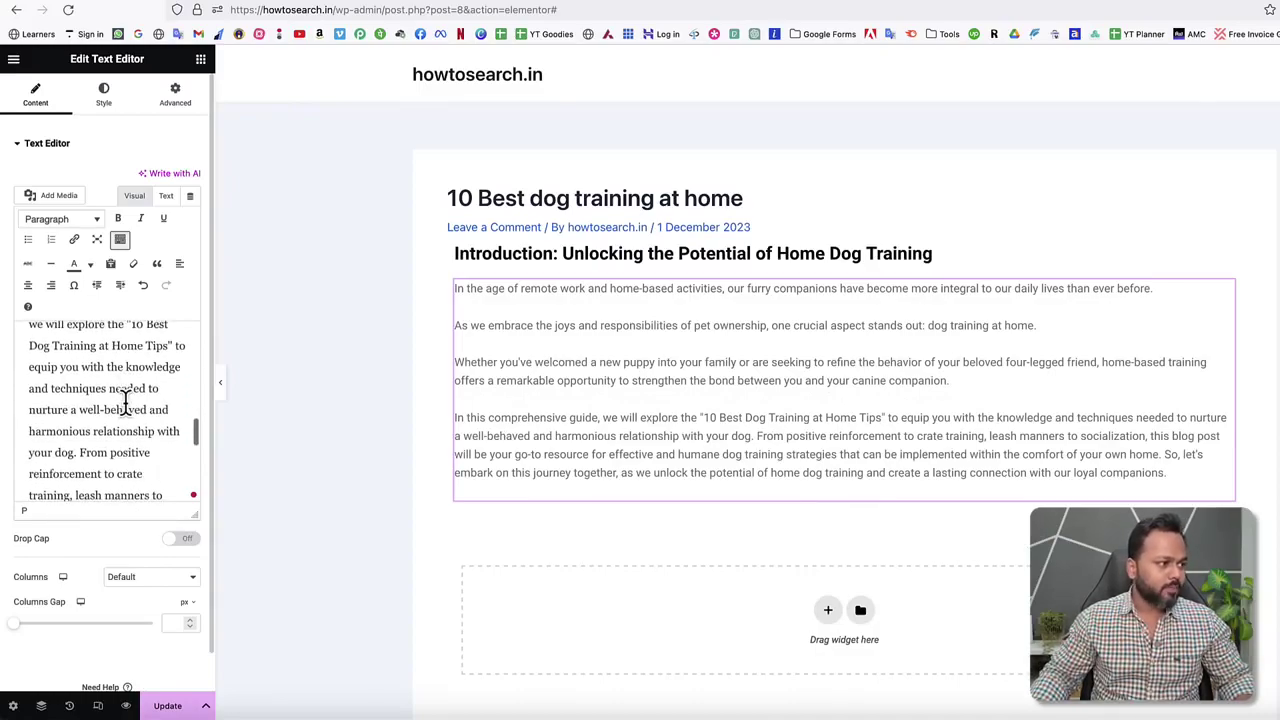
click(78, 452)
key(Return)
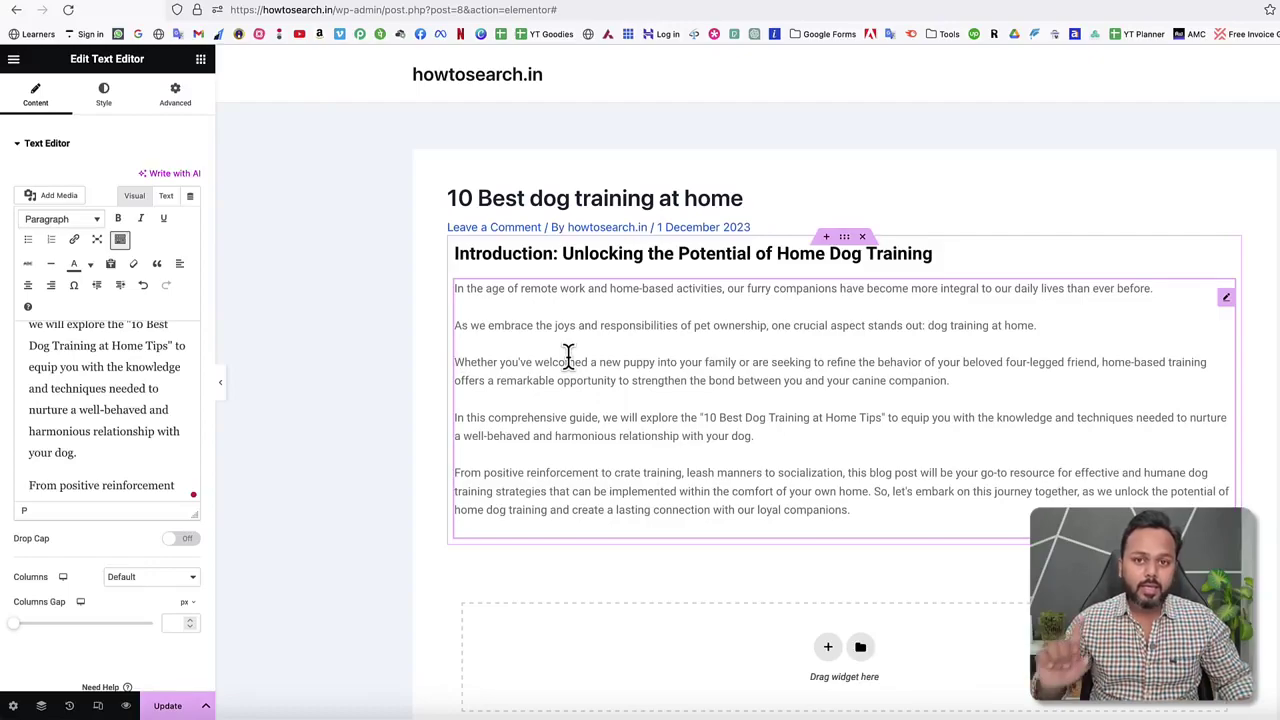
Change the introduction paragraph text colour to near-black #0C0C0C.
click(104, 95)
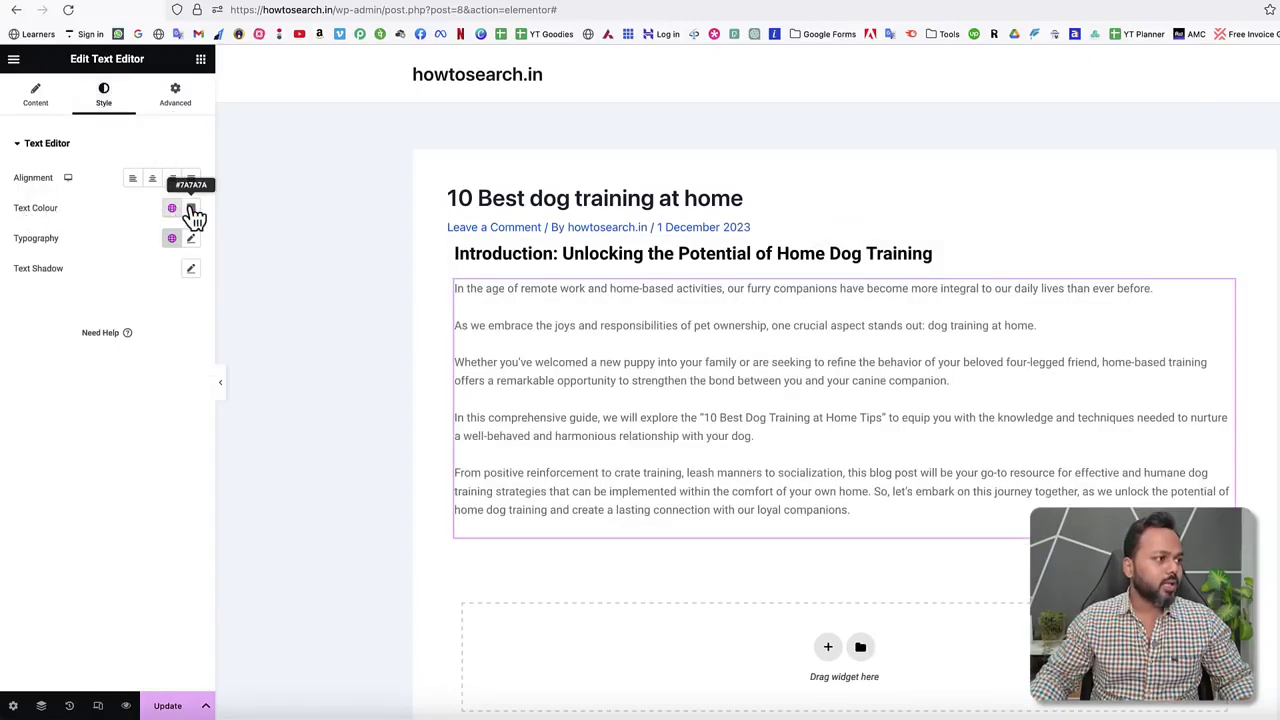
click(191, 208)
drag(165, 325, 82, 367)
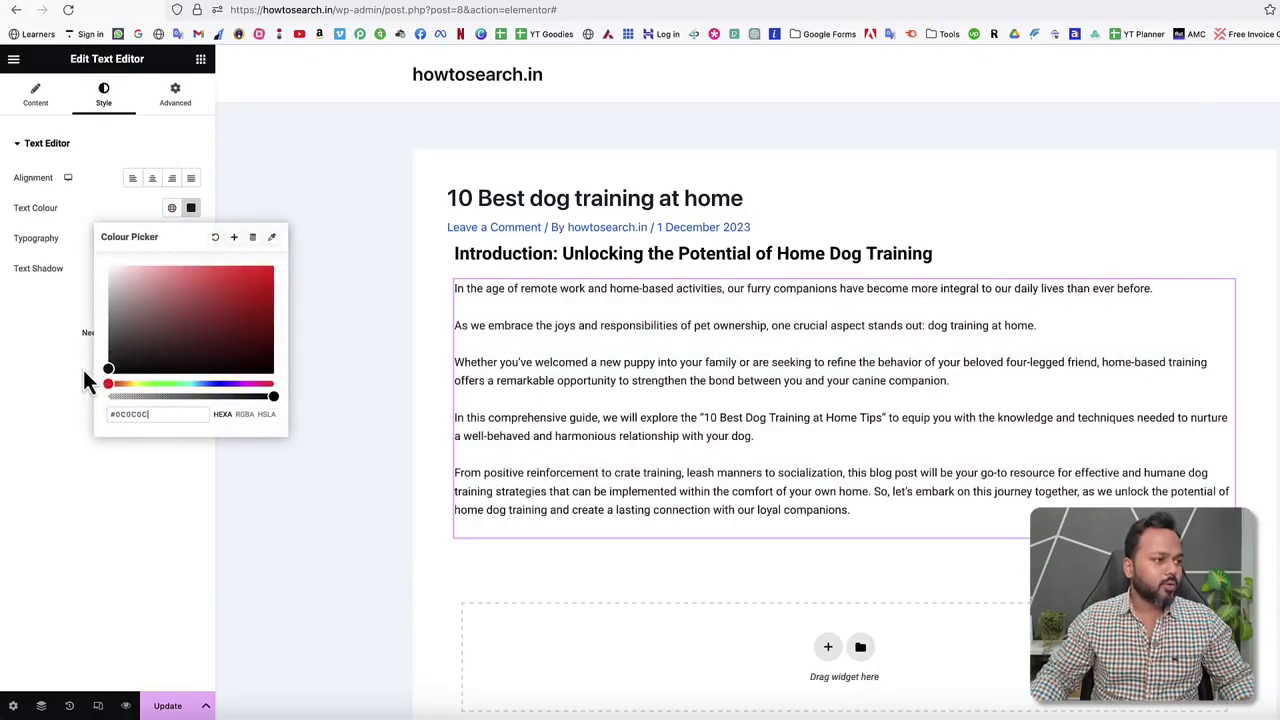
click(40, 385)
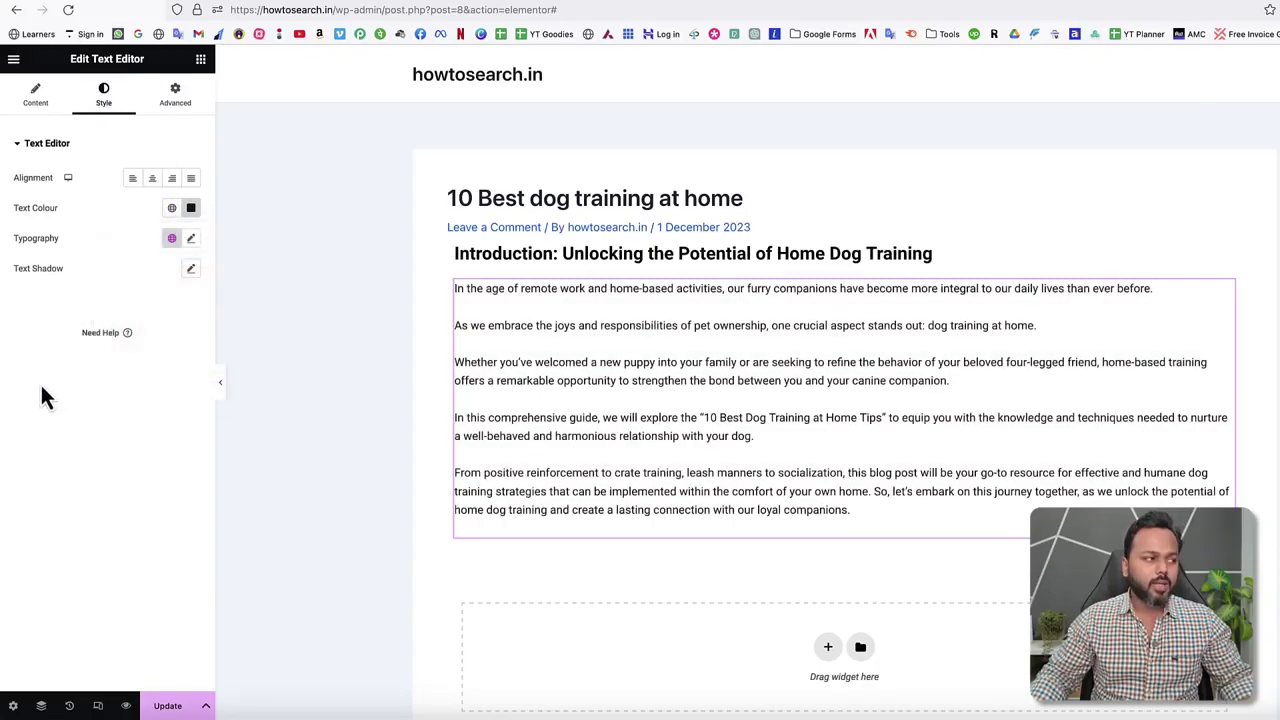
Update the post and bring up the published post page.
click(191, 238)
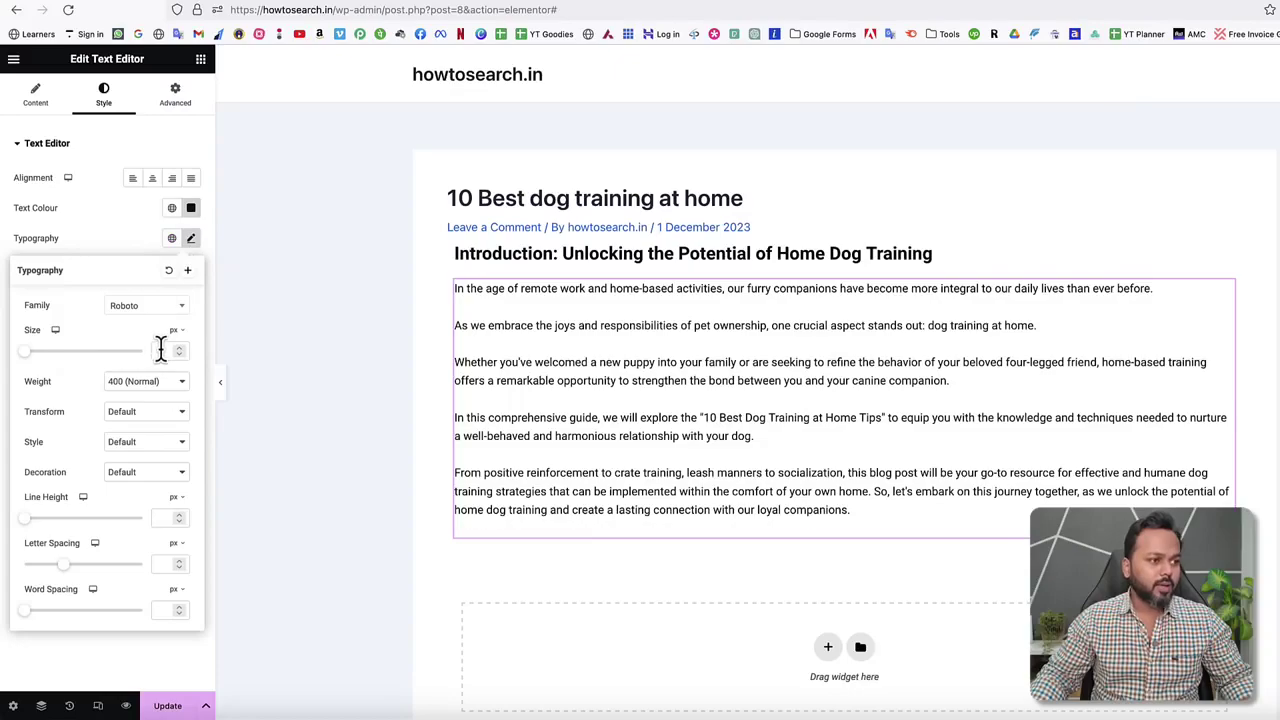
click(117, 238)
click(166, 705)
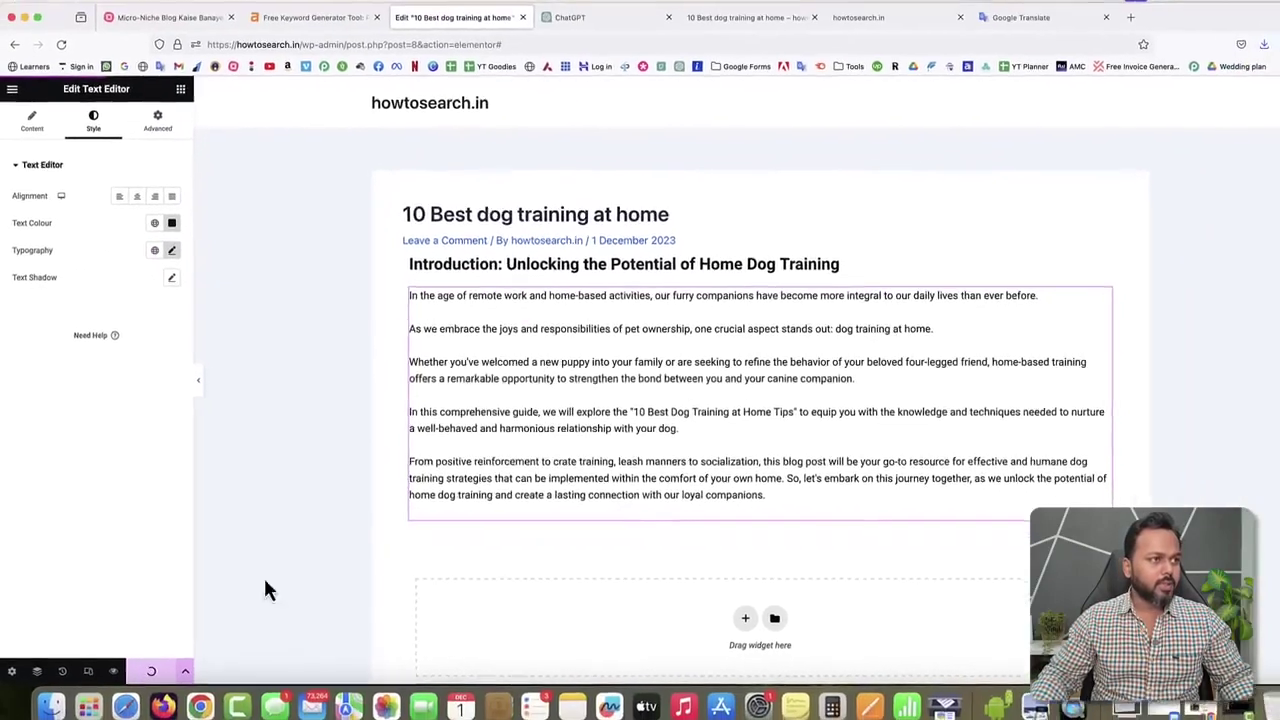
click(745, 17)
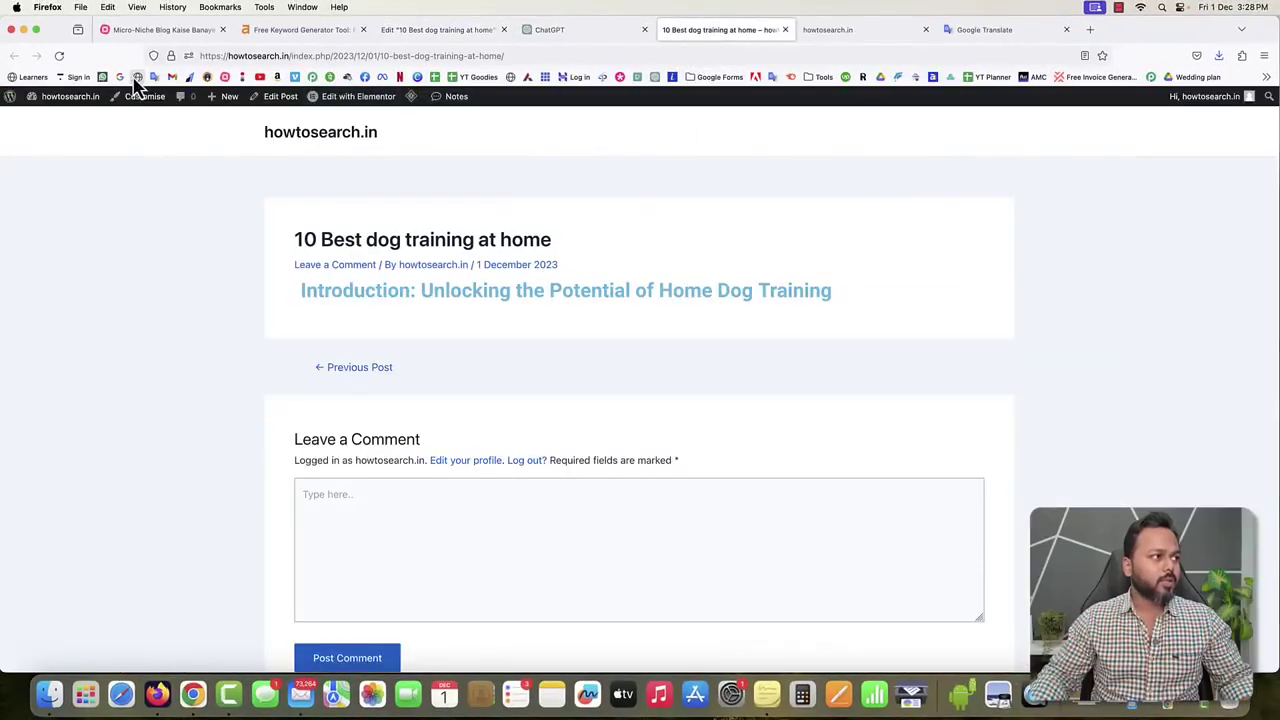
Reload the live post, check the split introduction paragraphs, then return to the Elementor editor.
click(56, 57)
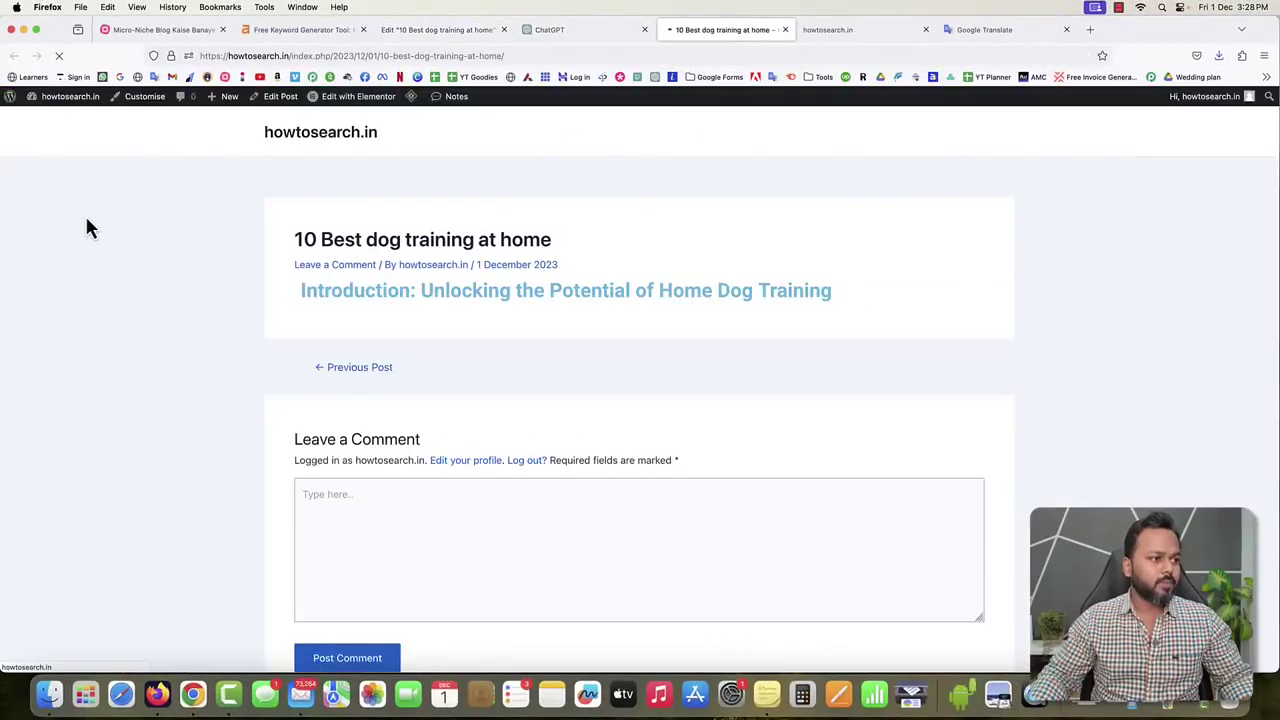
drag(298, 288, 494, 288)
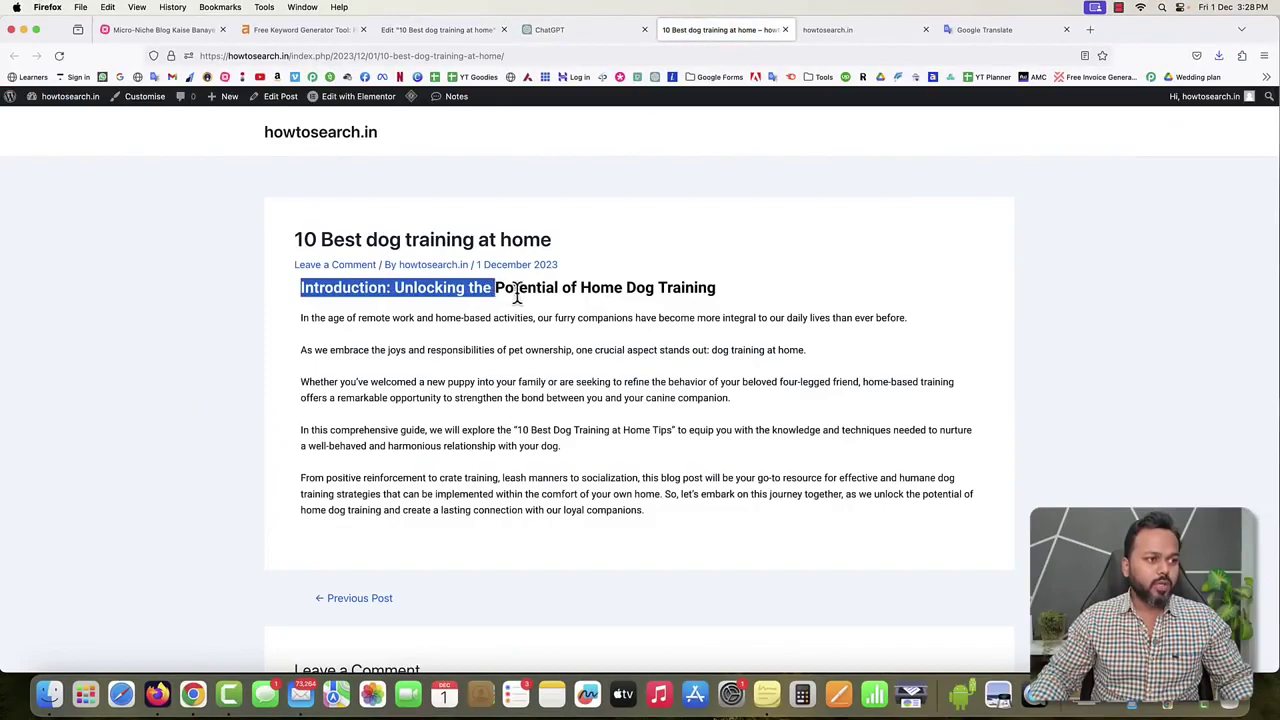
click(521, 293)
drag(438, 318, 578, 458)
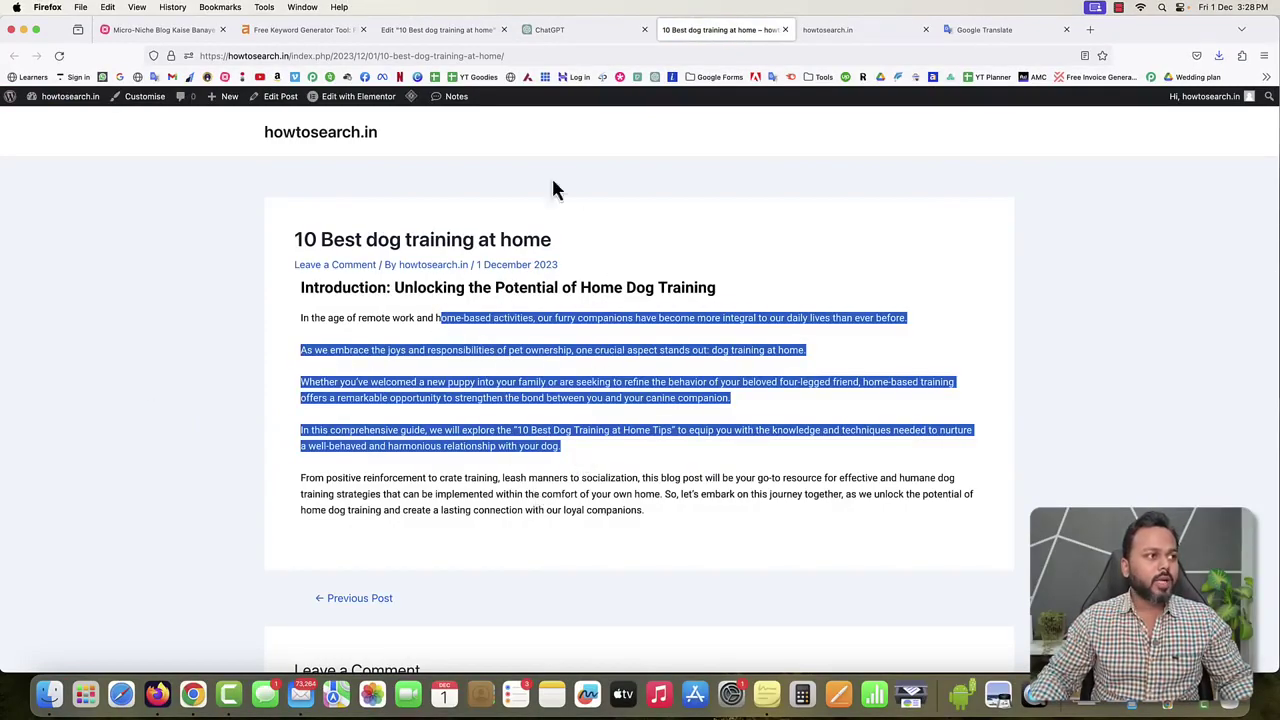
click(422, 29)
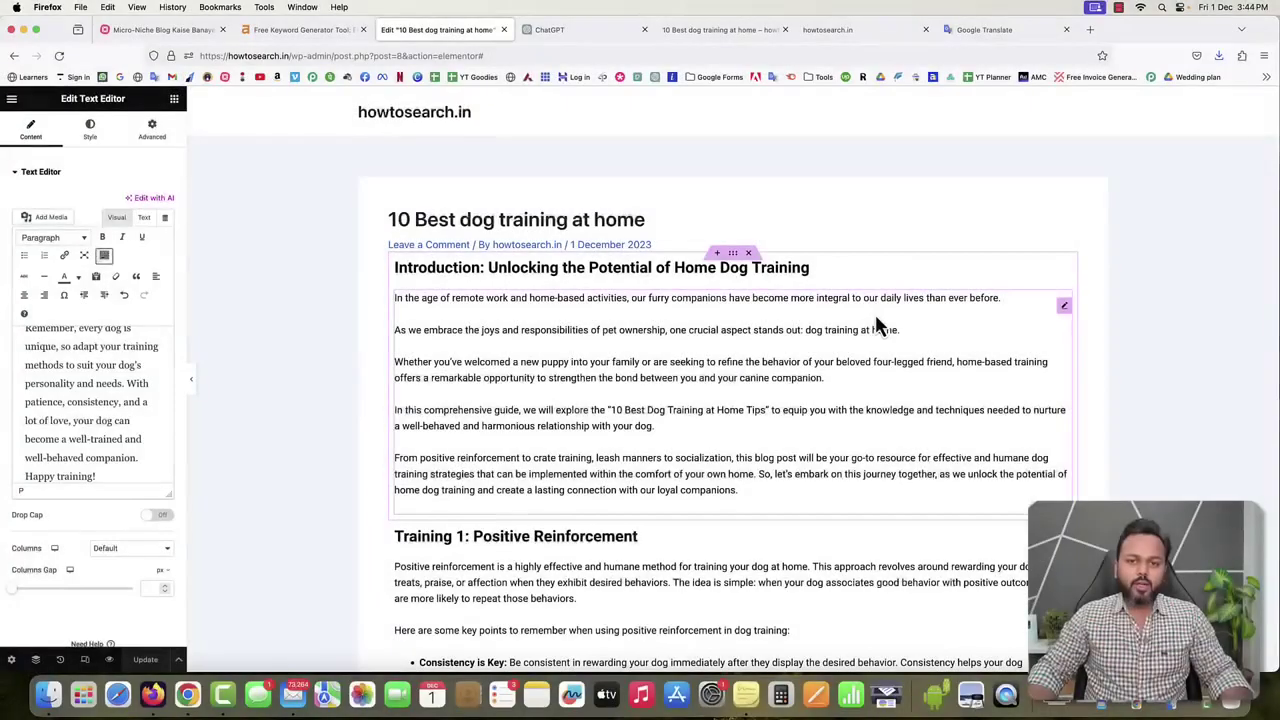
scroll(876, 322, down, 20)
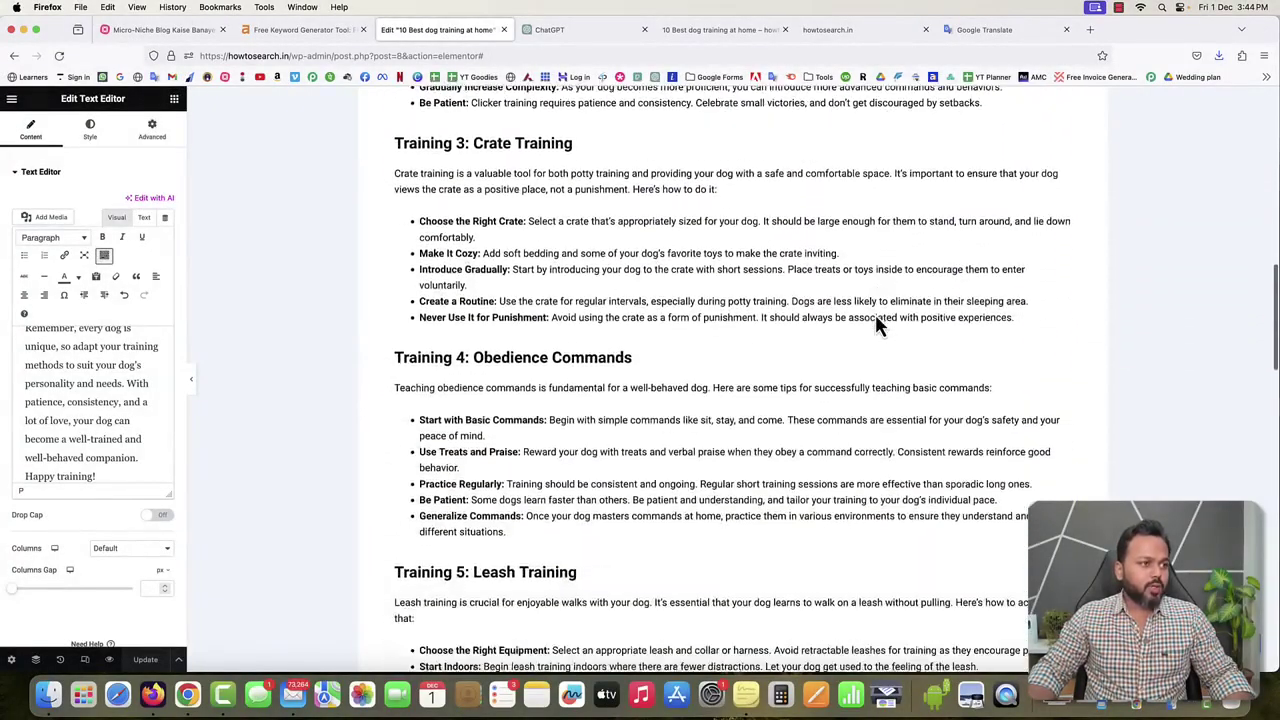
scroll(876, 322, down, 8)
scroll(876, 322, up, 20)
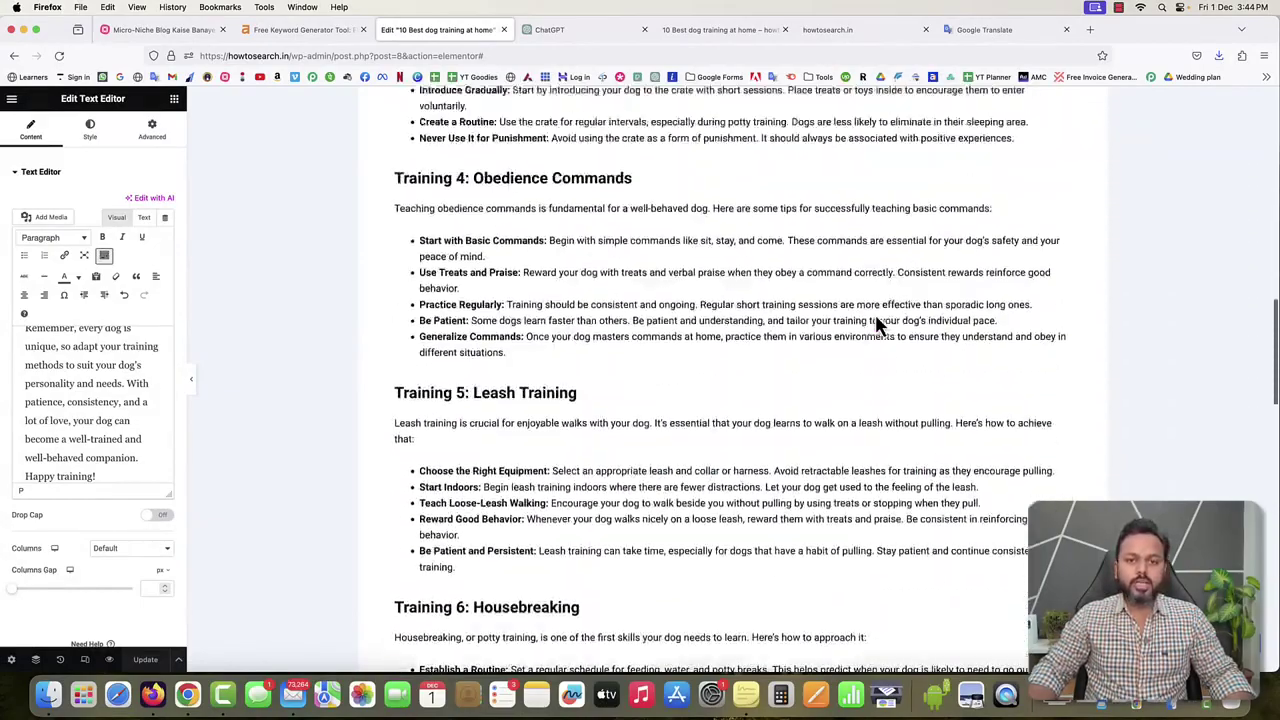
scroll(876, 325, up, 10)
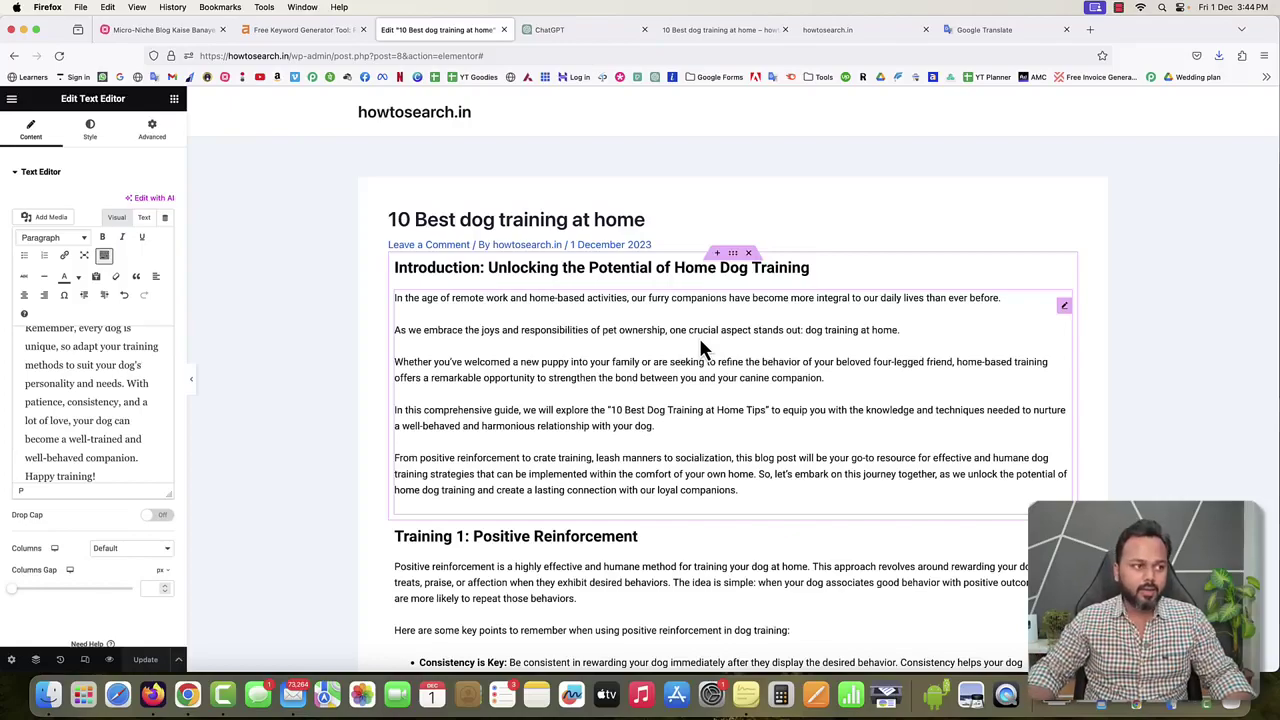
scroll(766, 366, down, 2)
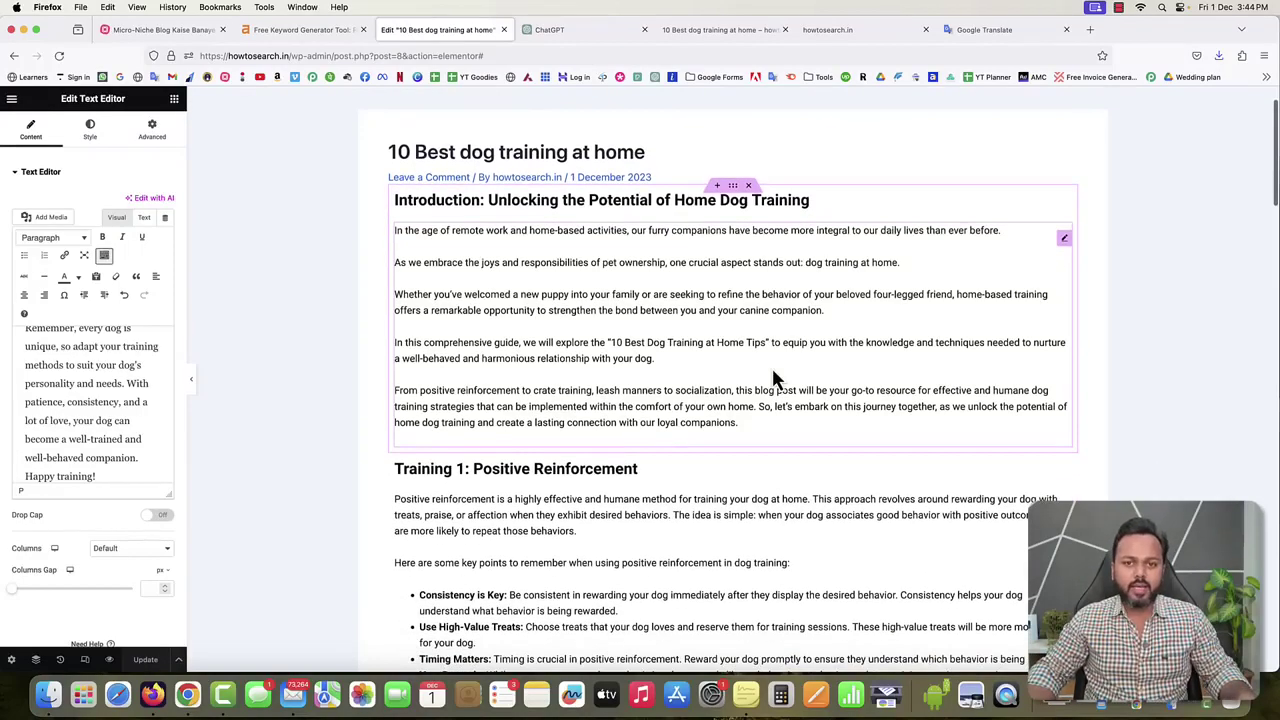
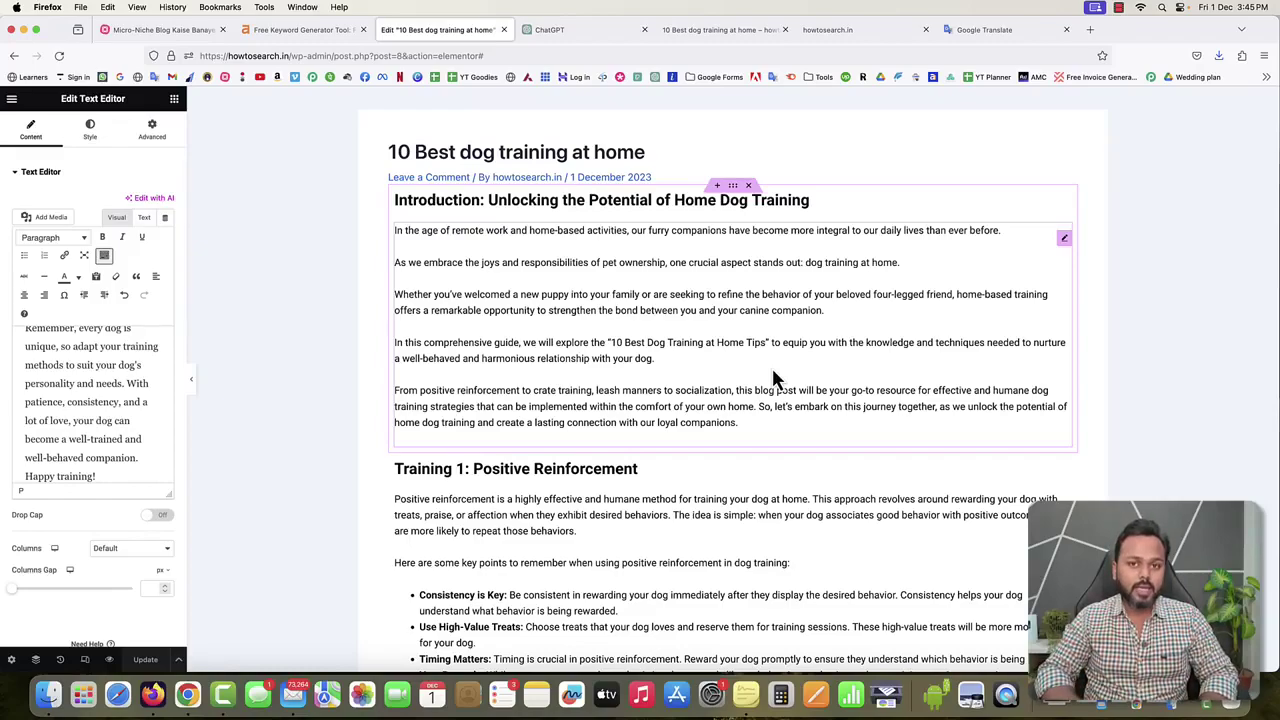
Load limewire.com in a new Firefox tab, accepting the address-bar suggestion.
click(1090, 30)
text(live)
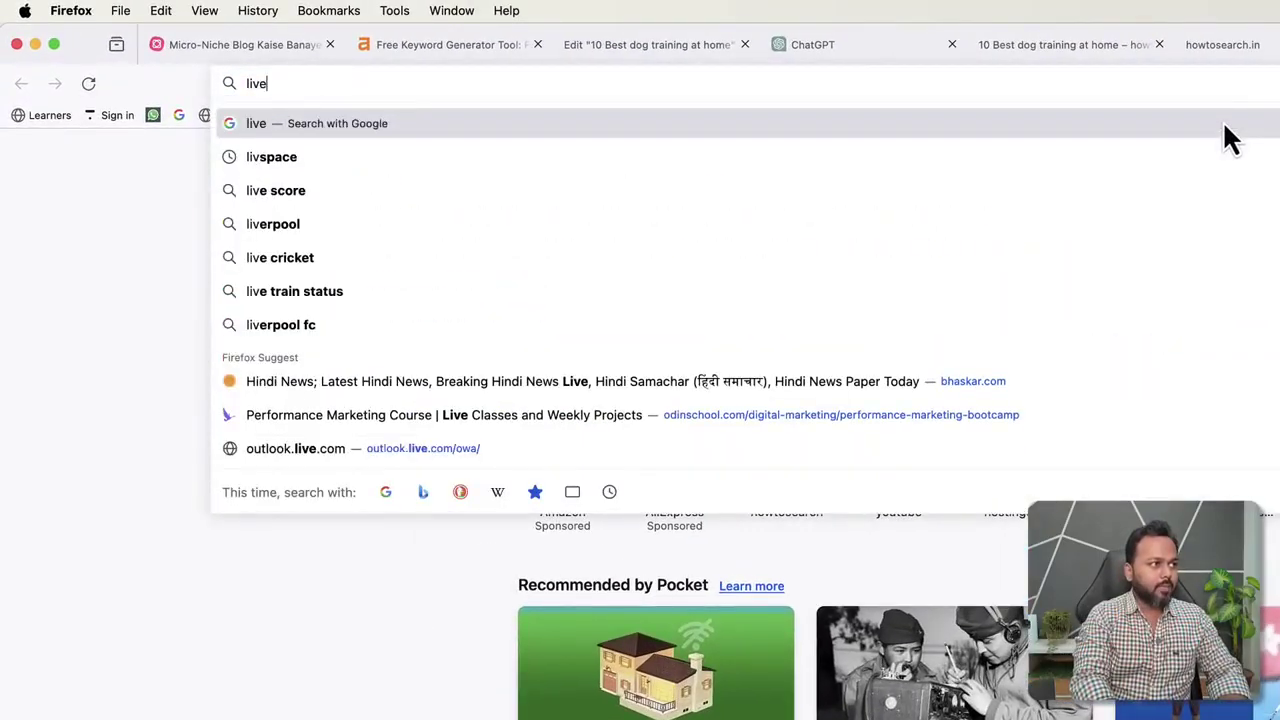
key(BackSpace)
key(BackSpace)
text(mew)
key(Right)
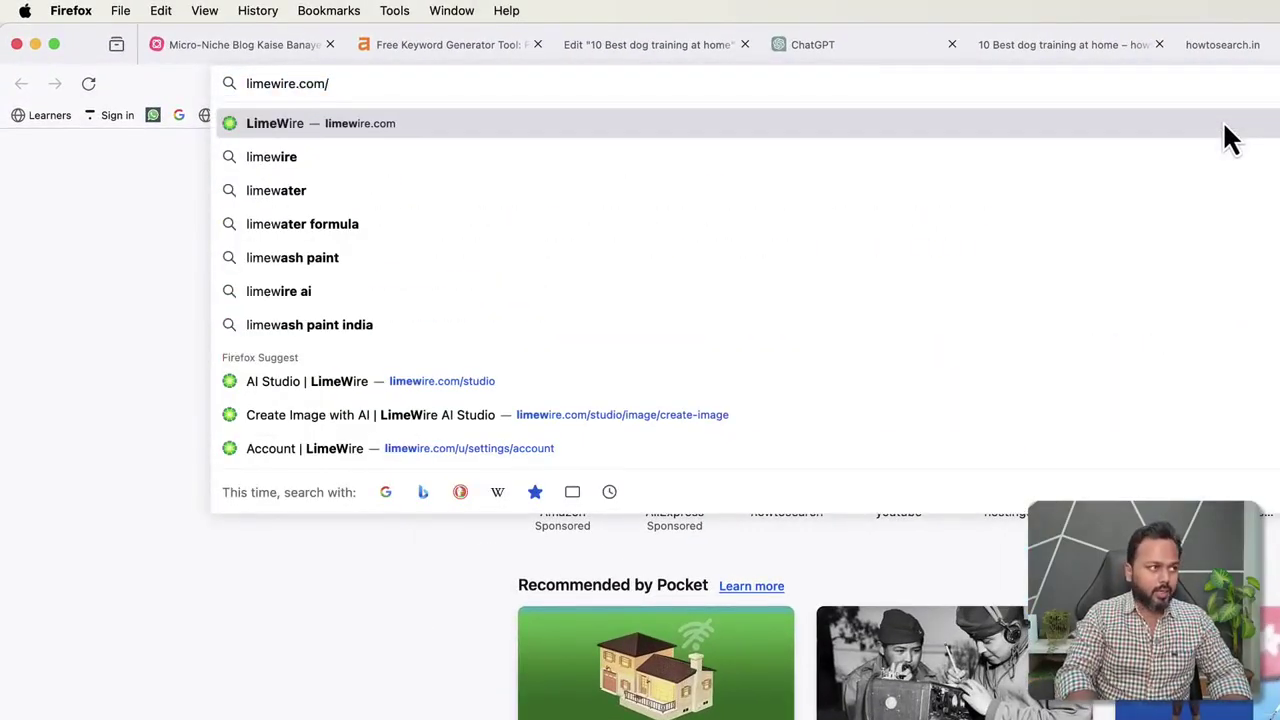
key(Return)
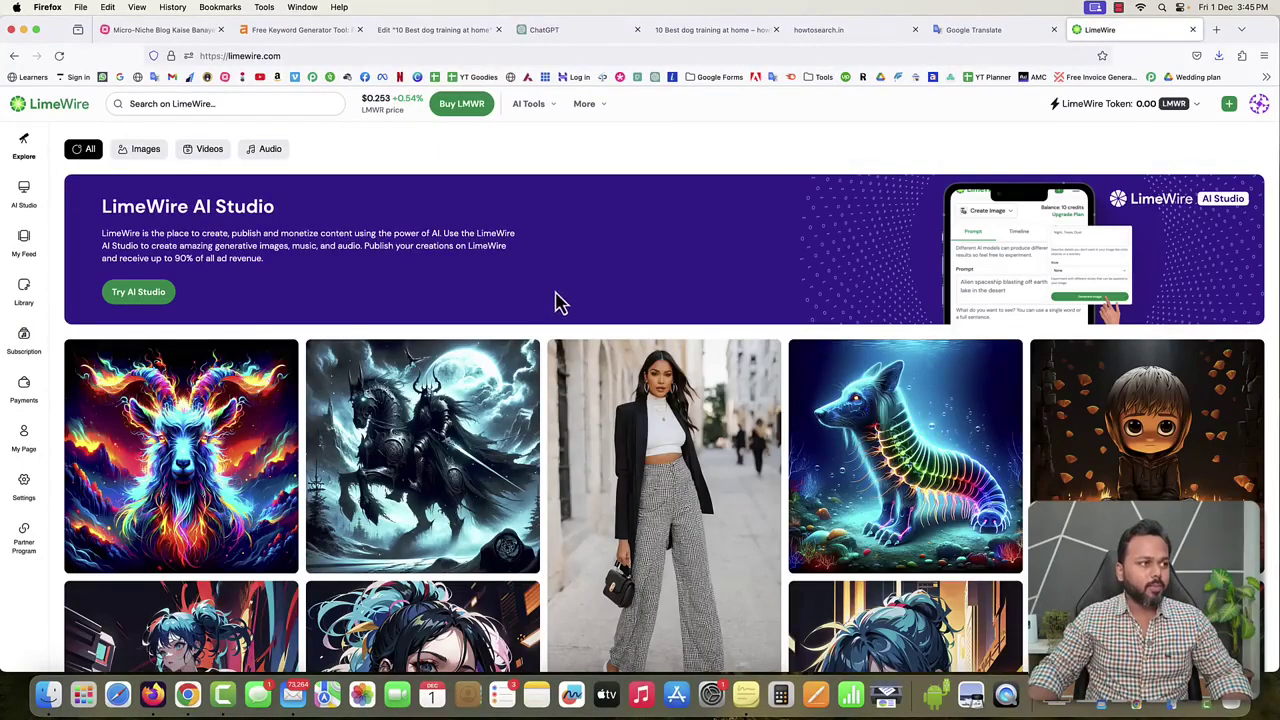
Generate an AI Studio image from the prompt 'Design an image for me where a lady is training a dog at home.'.
click(27, 197)
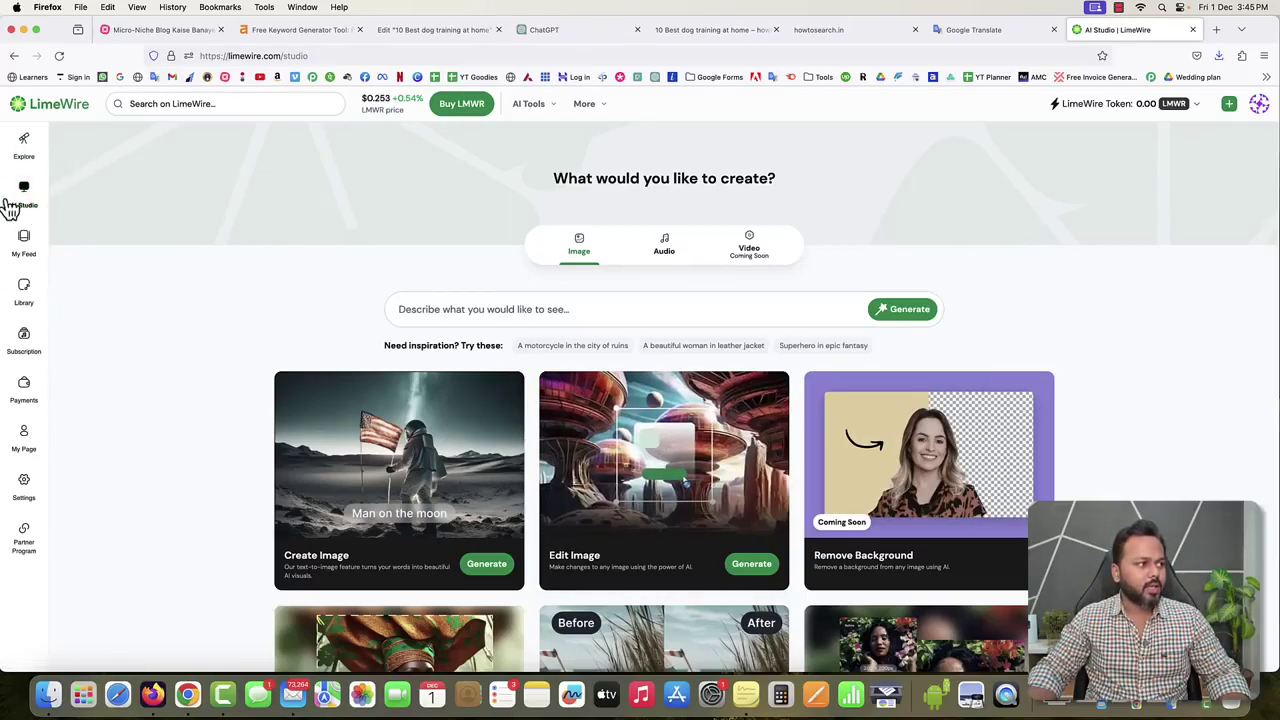
click(463, 304)
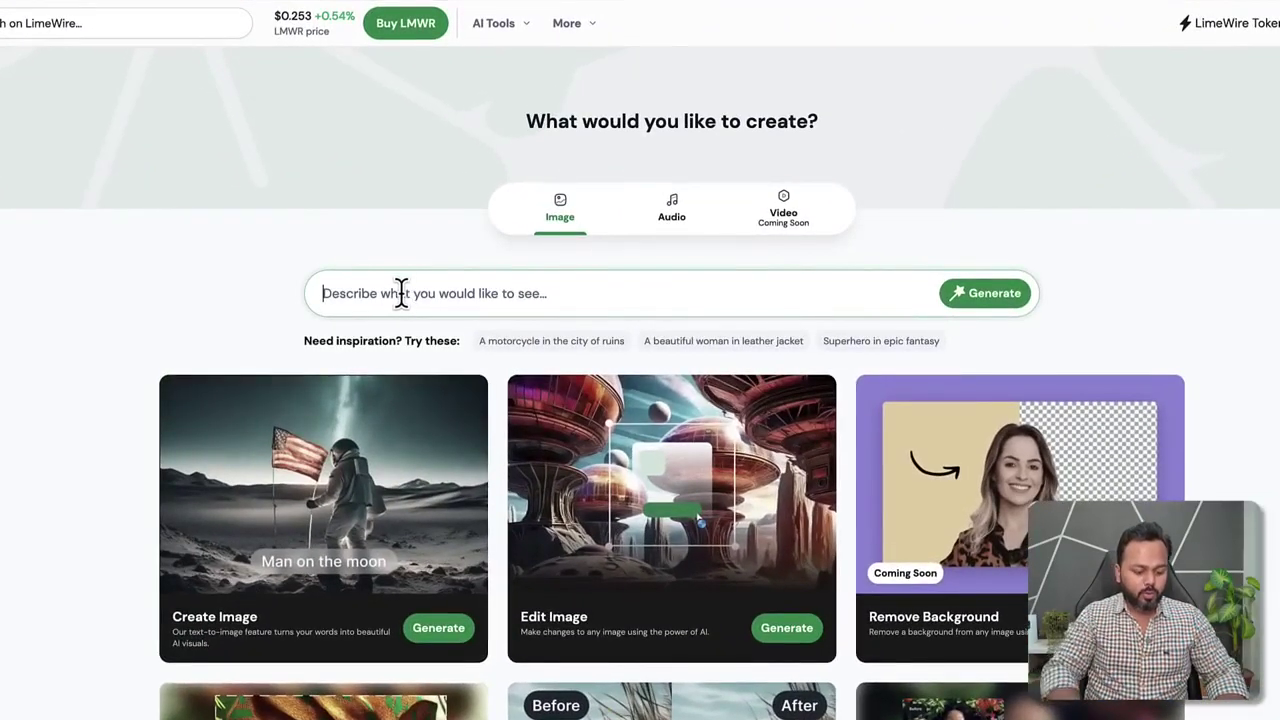
text(Design a)
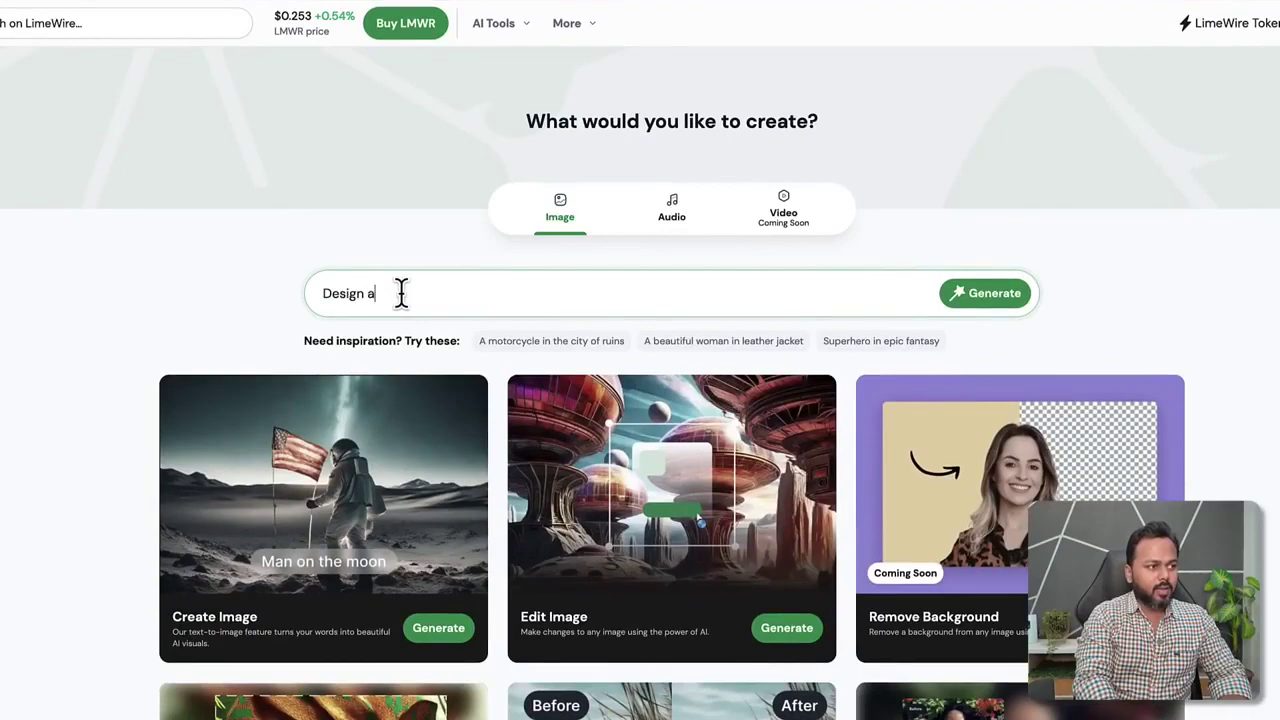
text(n image for me where a lady is)
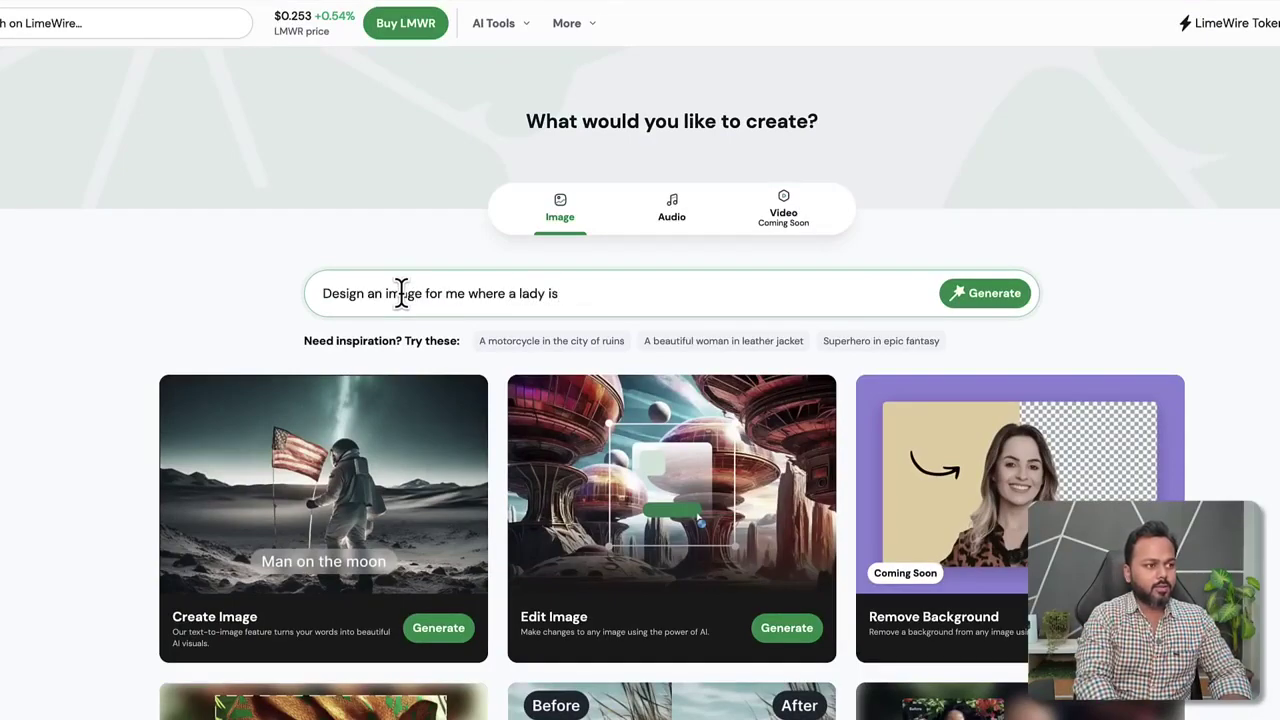
text( training a dog at home.)
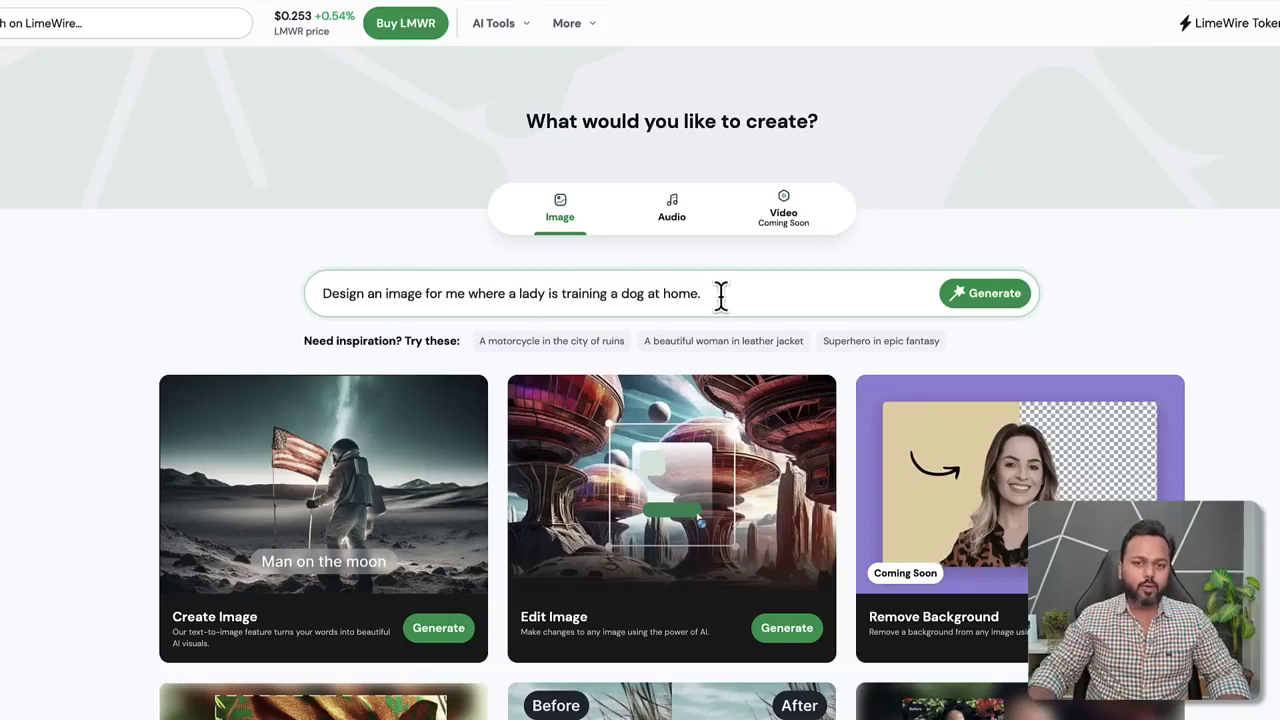
click(982, 300)
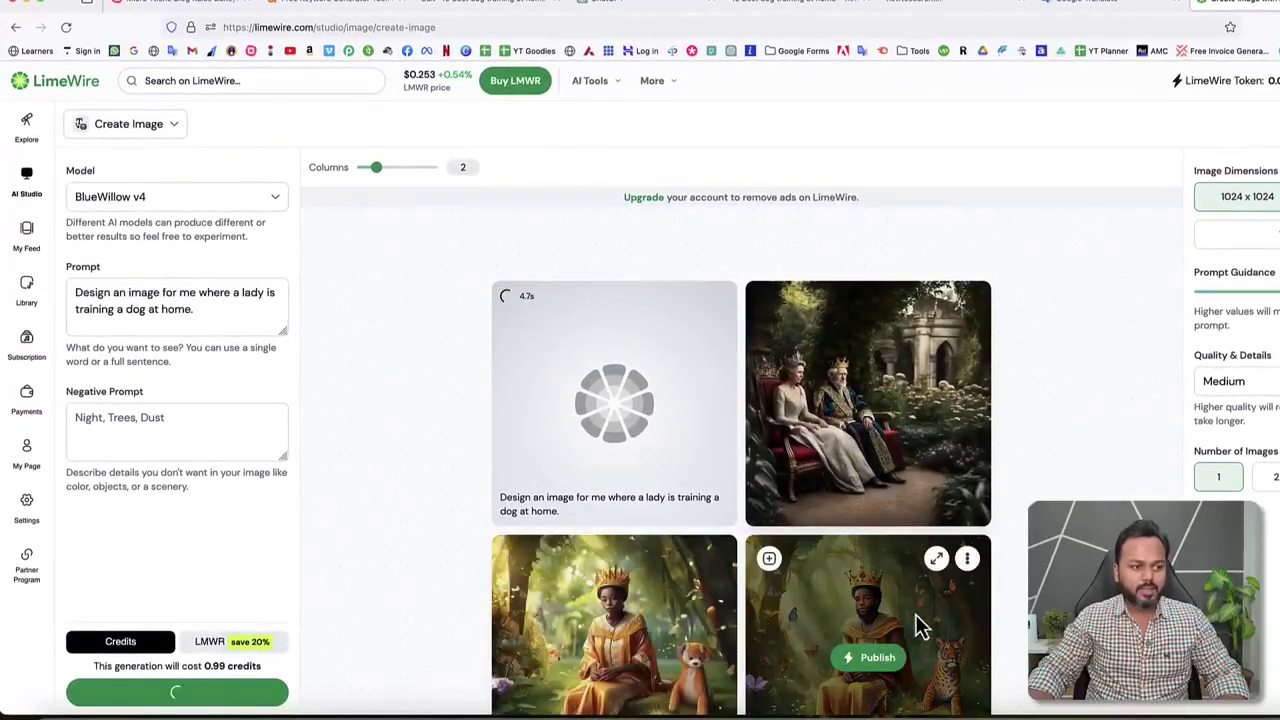
Save the enlarged cartoon woman-and-dog image to the Desktop.
scroll(933, 598, down, 1)
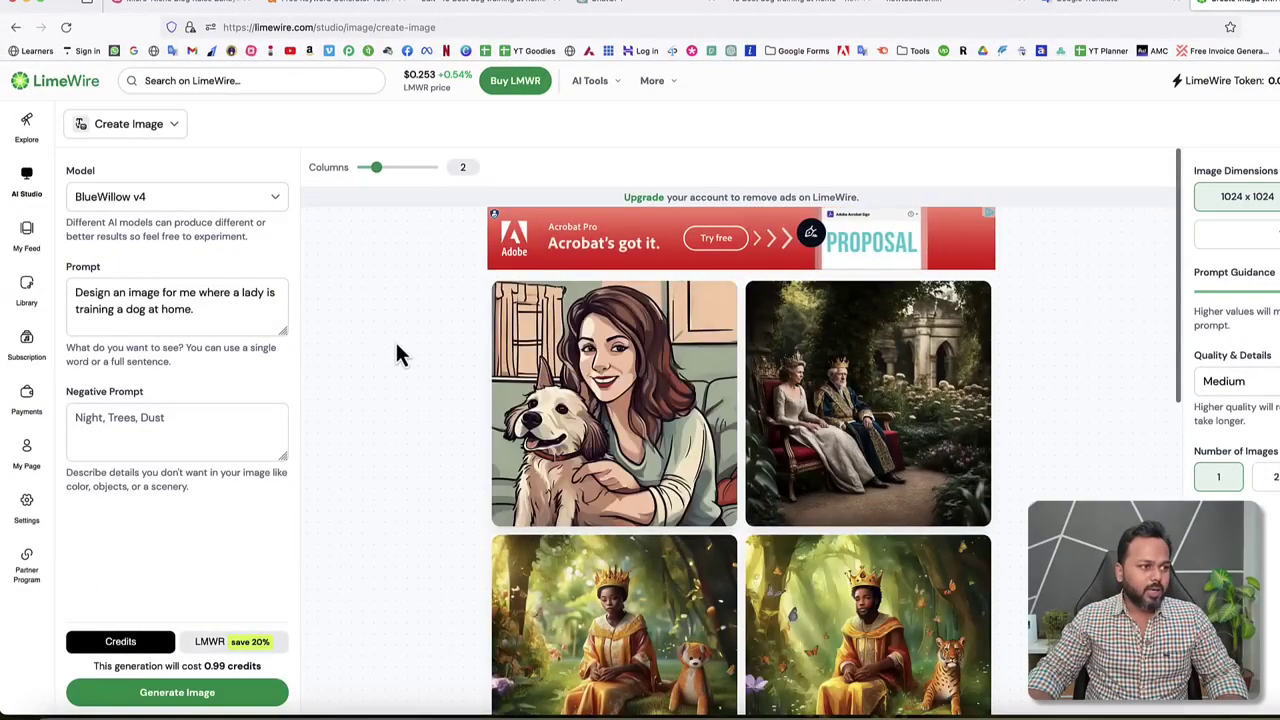
mouse_move(596, 392)
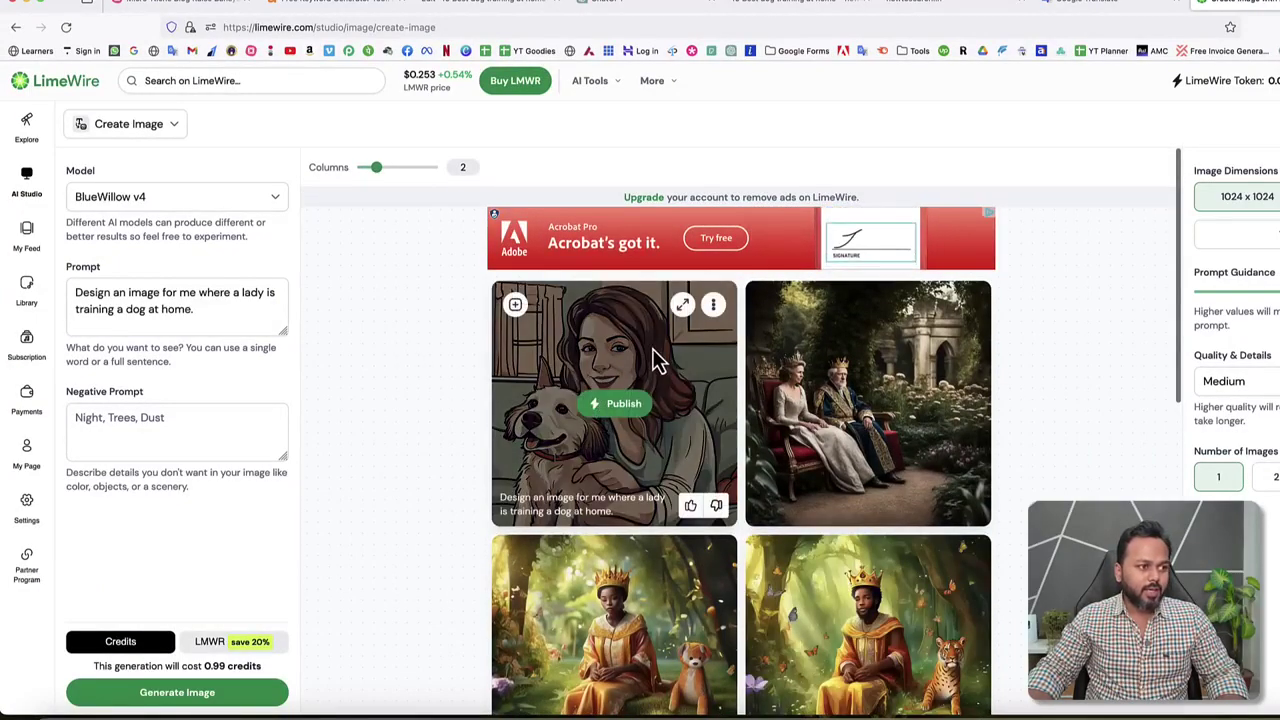
click(682, 304)
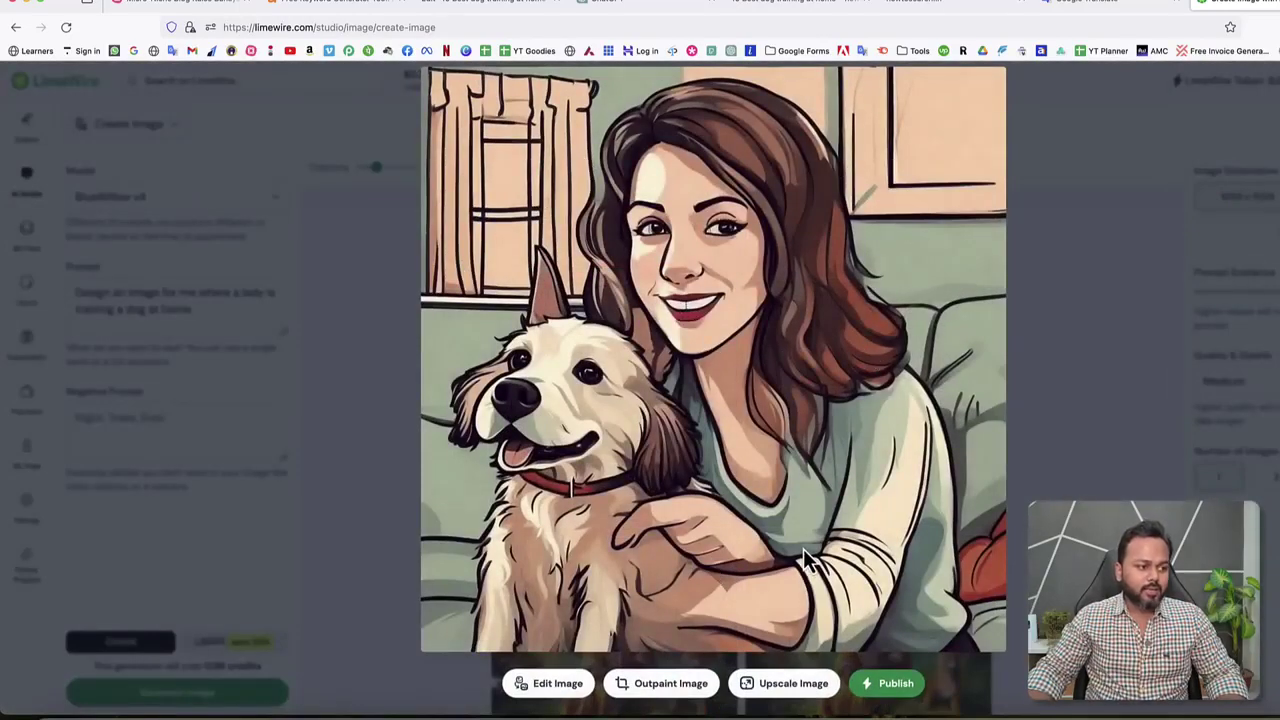
right_click(704, 387)
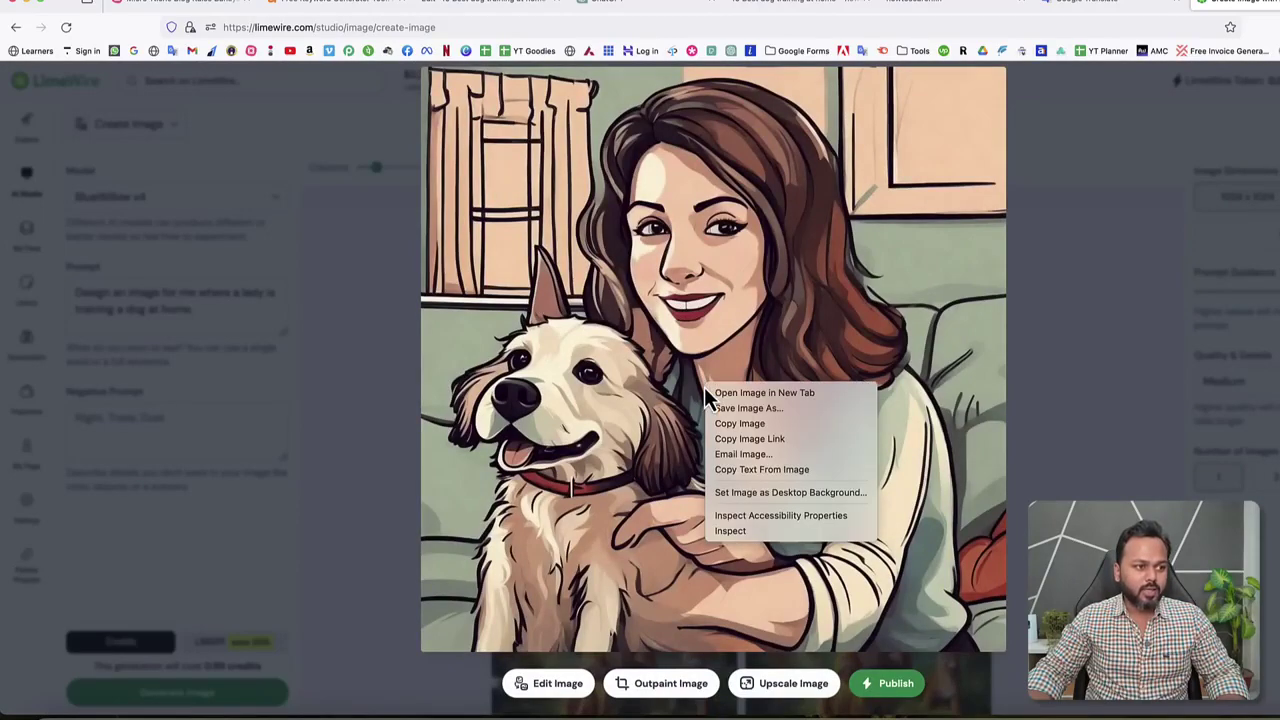
click(729, 408)
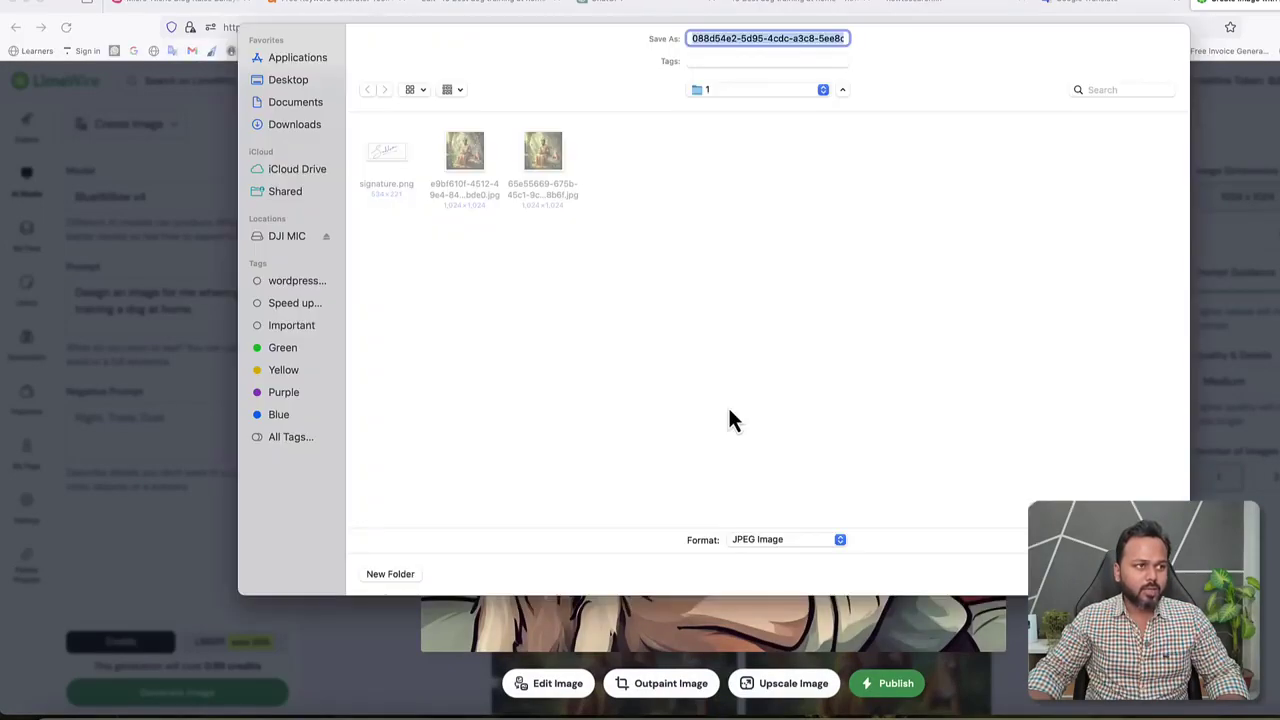
click(305, 82)
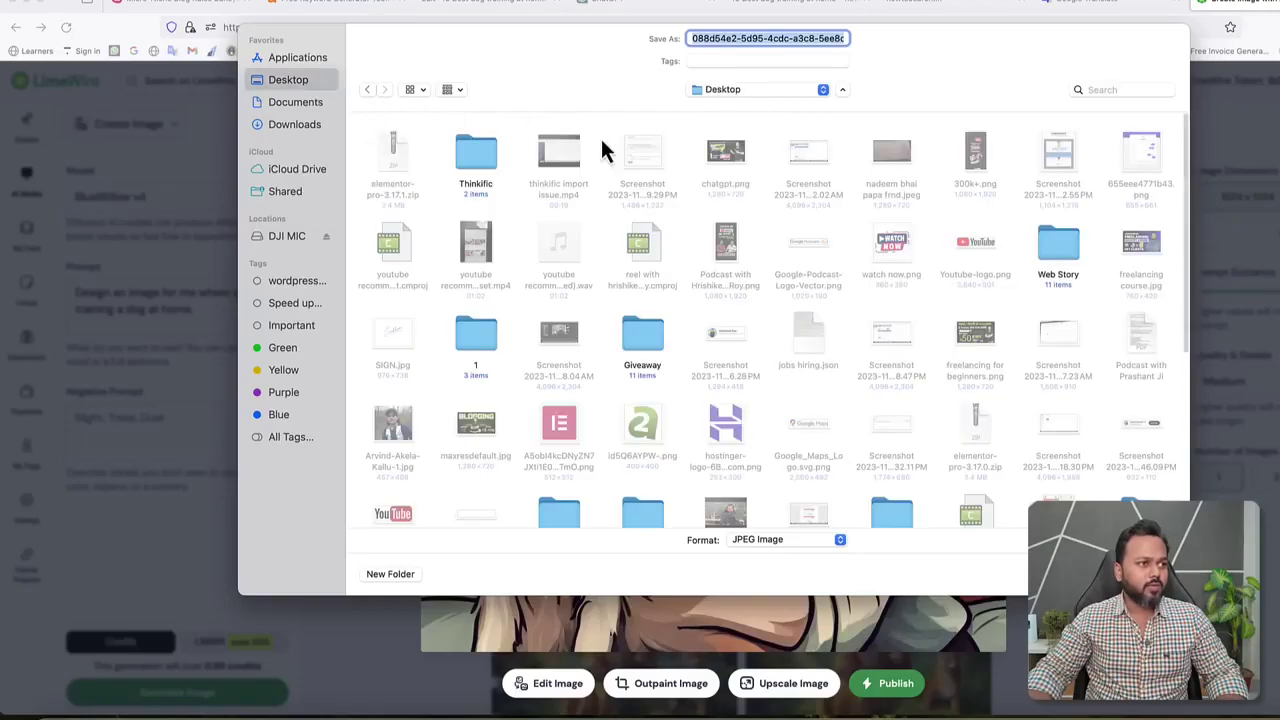
key(Return)
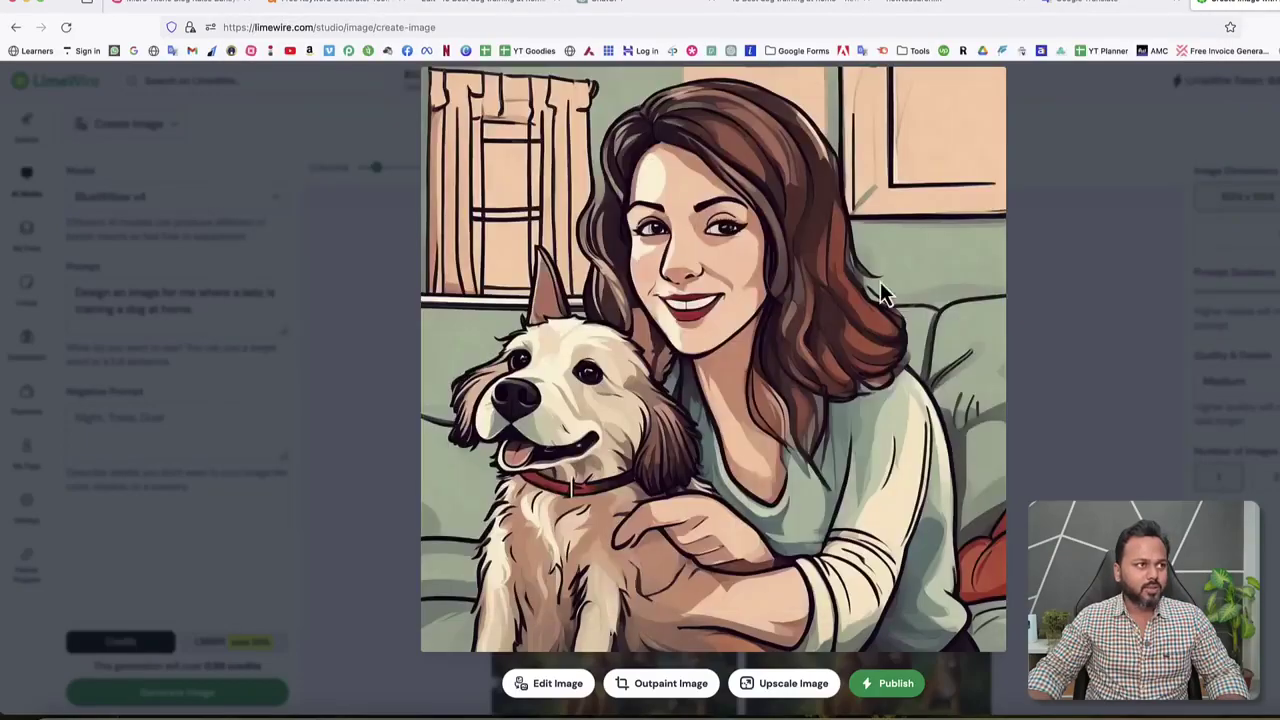
click(493, 10)
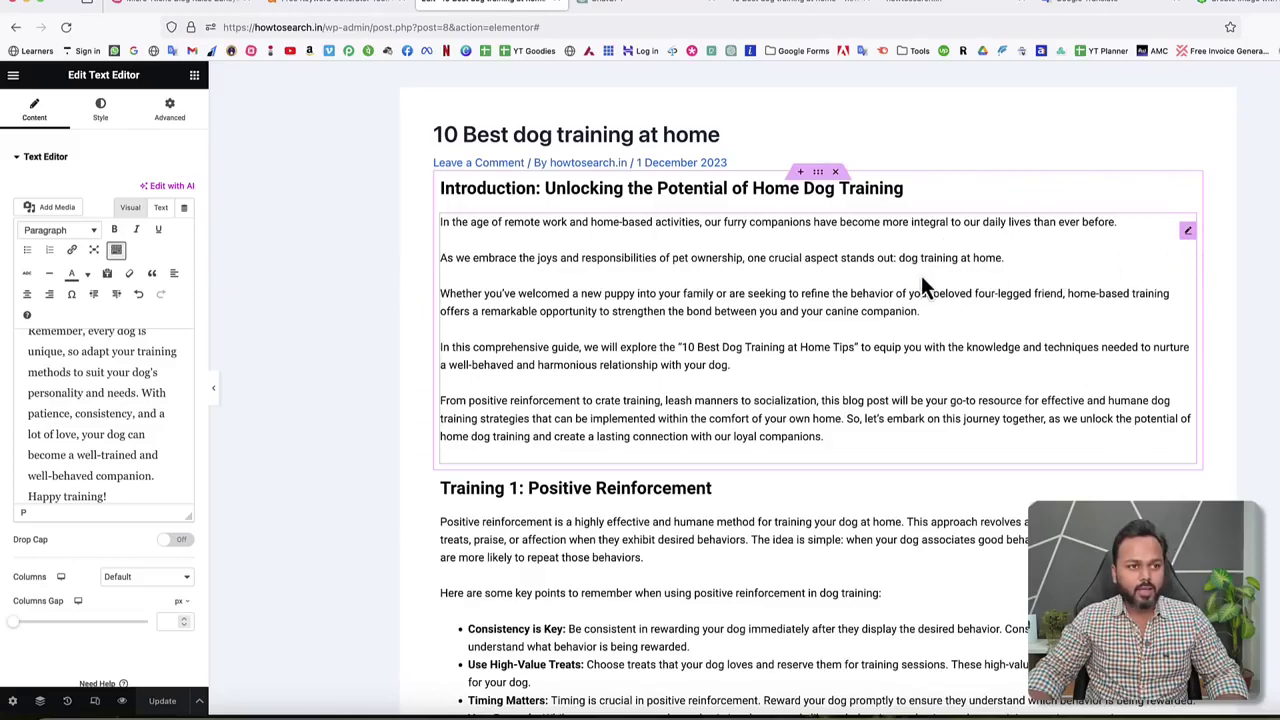
Put the insertion point before the introduction text and bring up the Add Media library.
click(1188, 234)
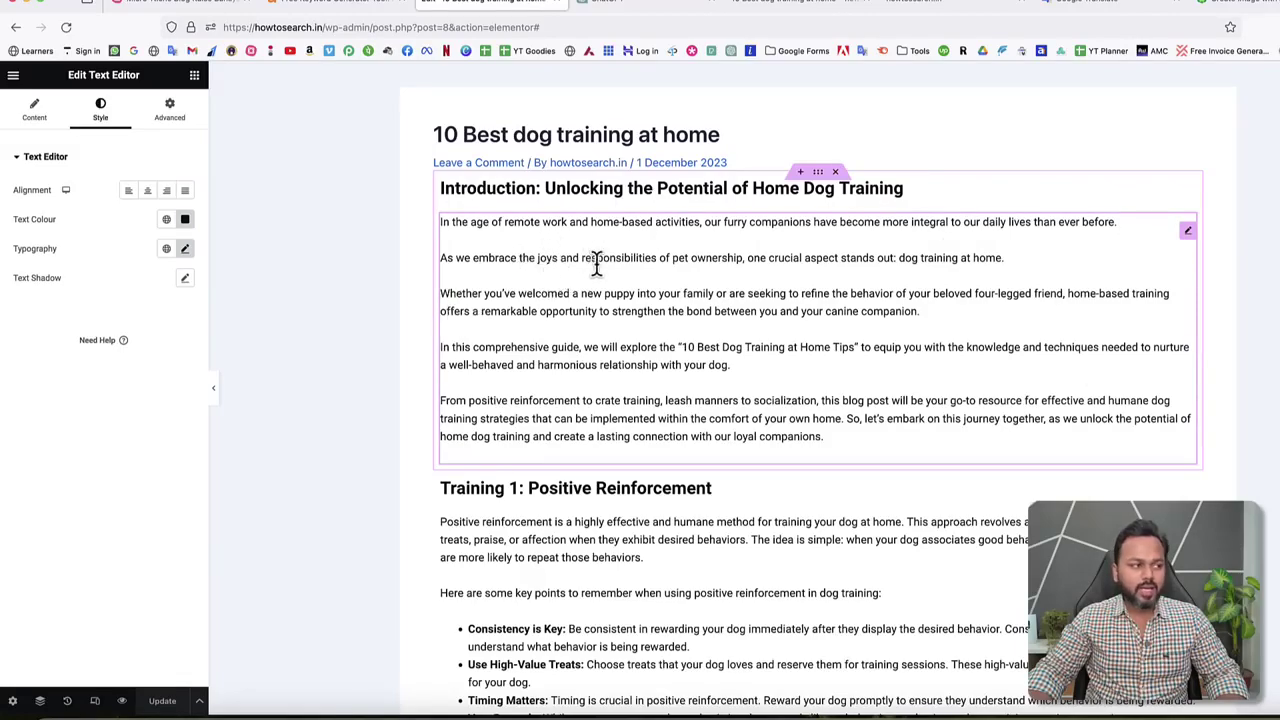
click(36, 112)
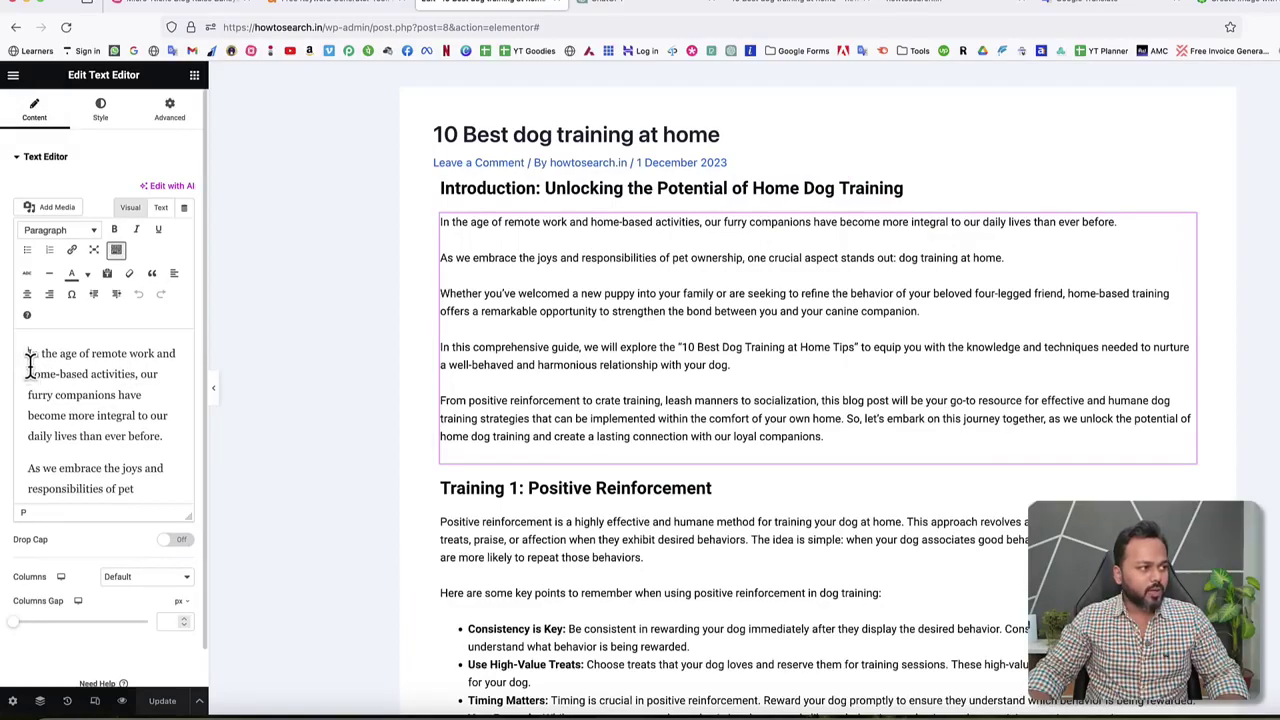
click(29, 356)
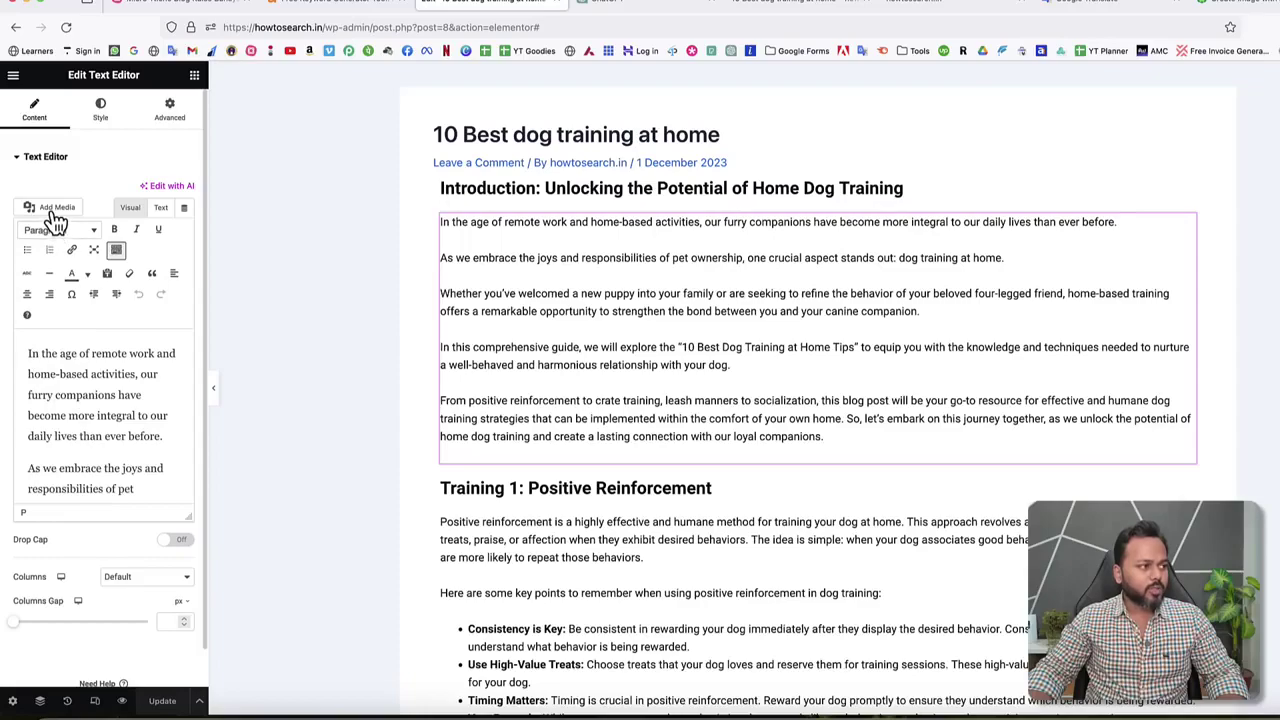
click(51, 212)
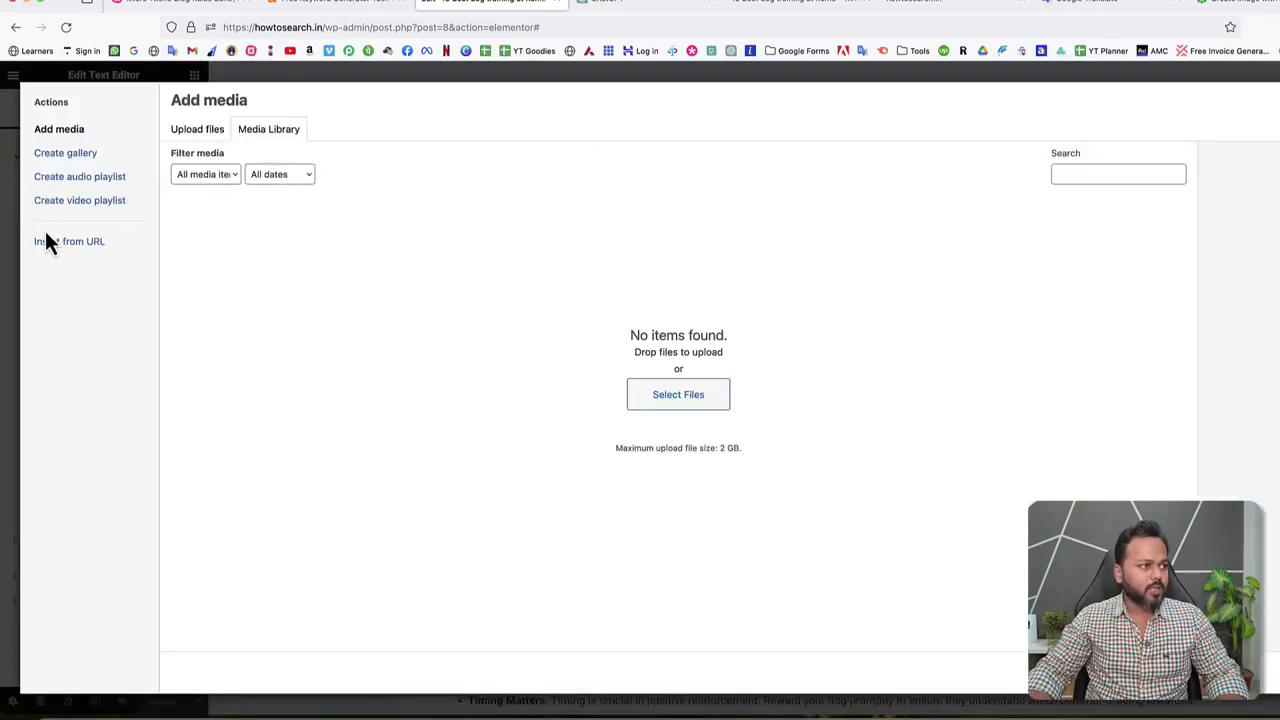
Upload and insert the saved woman-and-dog image, then align it right.
click(194, 132)
click(779, 366)
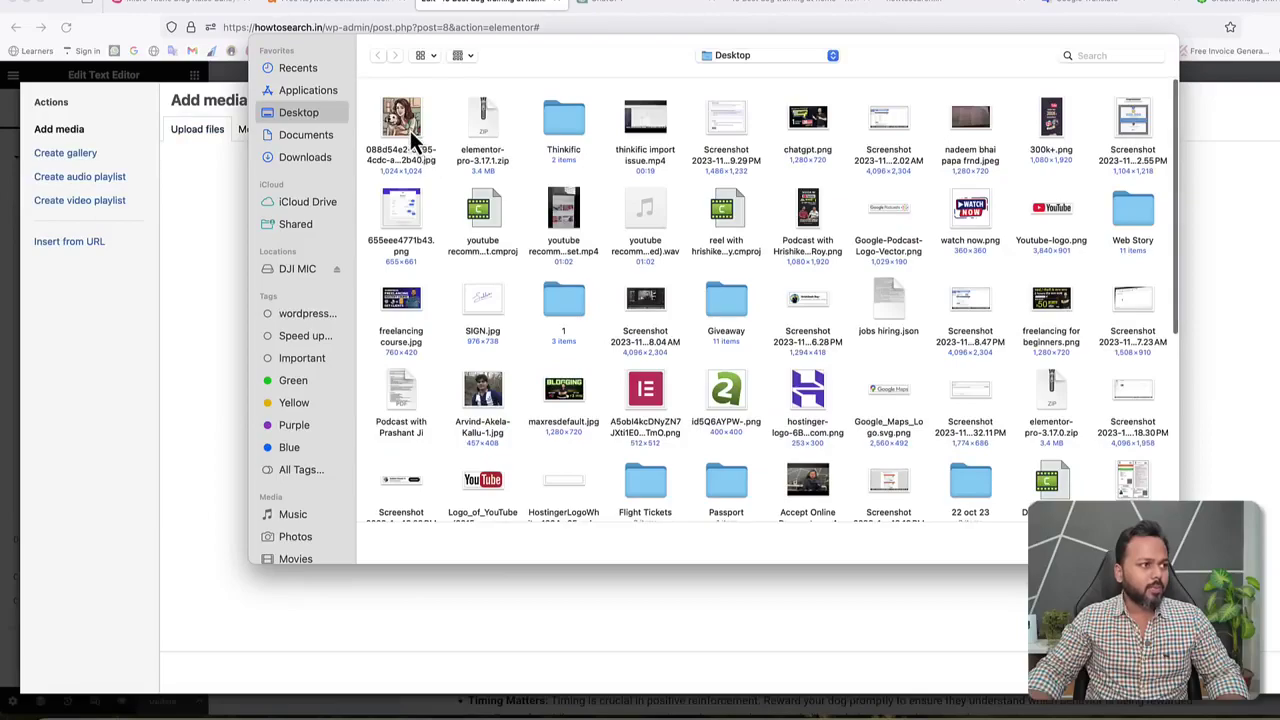
double_click(410, 130)
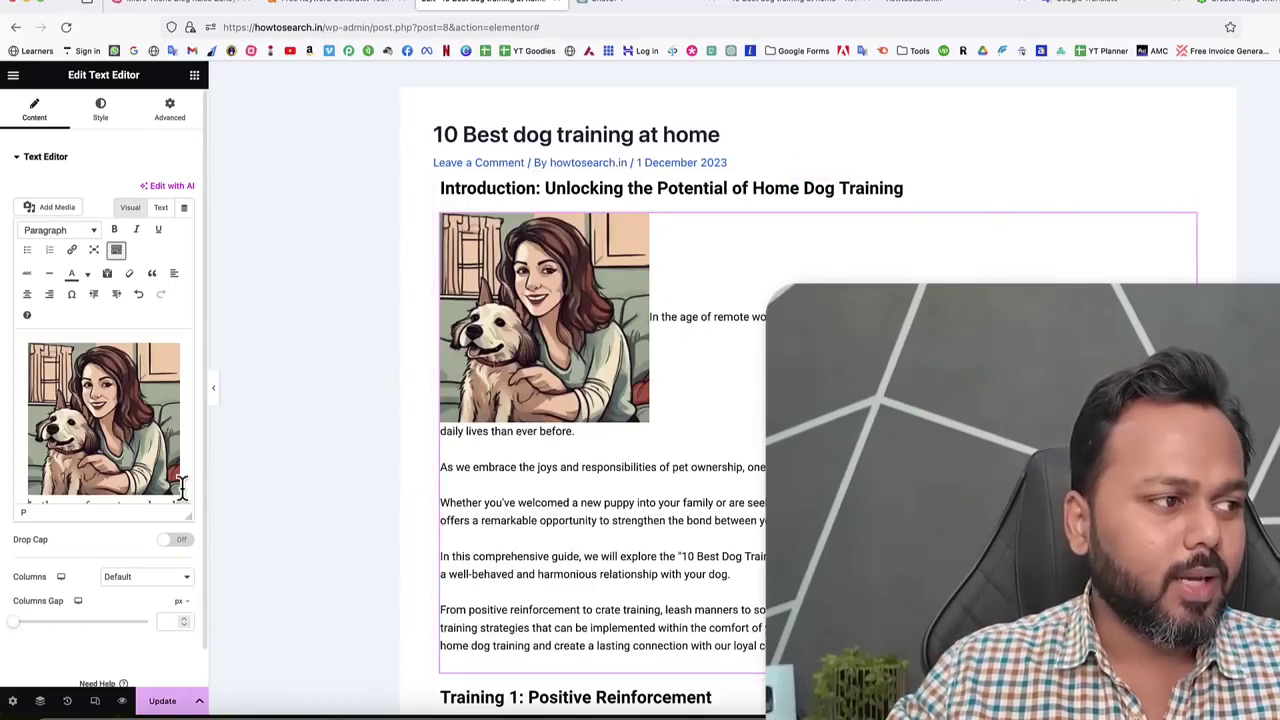
click(113, 440)
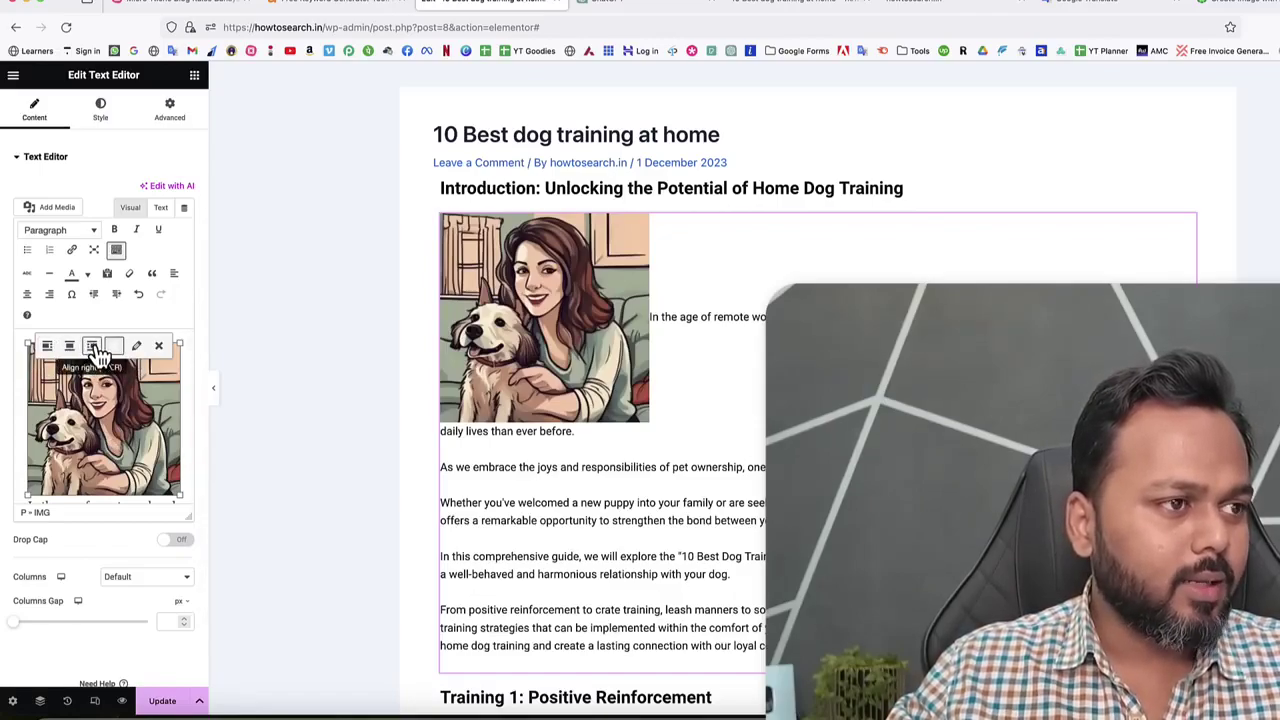
click(92, 347)
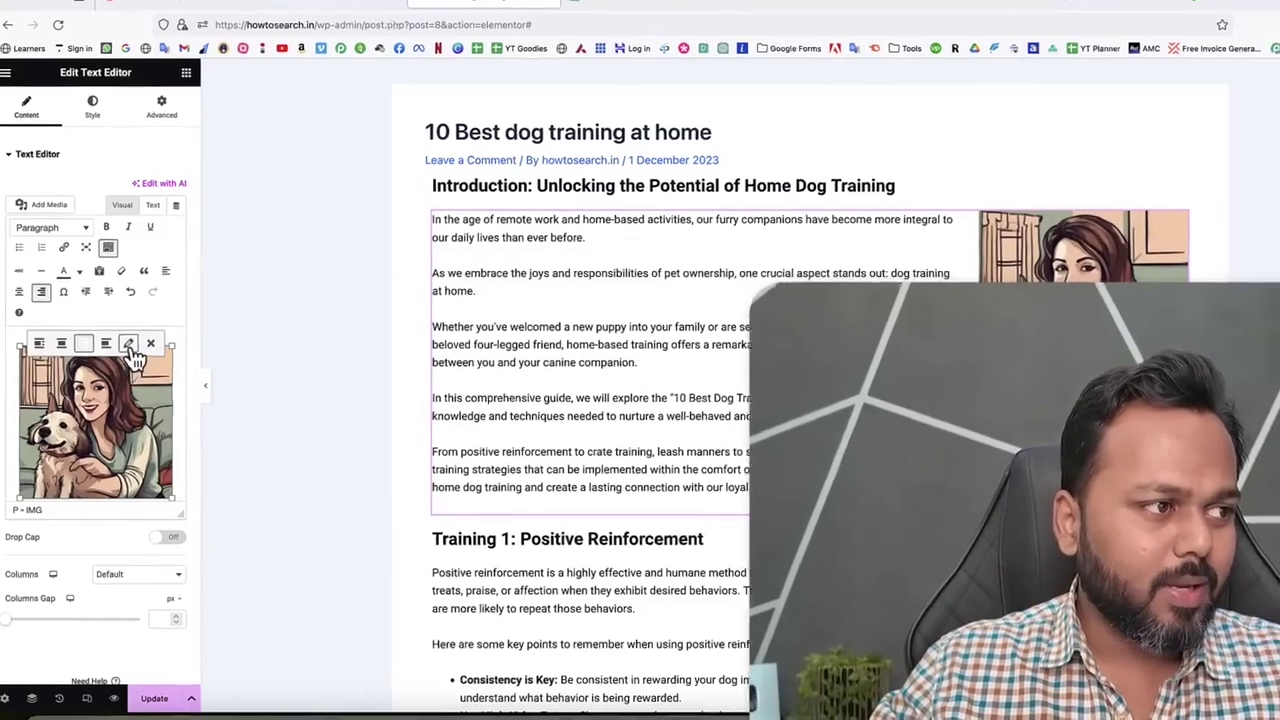
Switch the introduction image to its full 1024 × 1024 size.
click(130, 346)
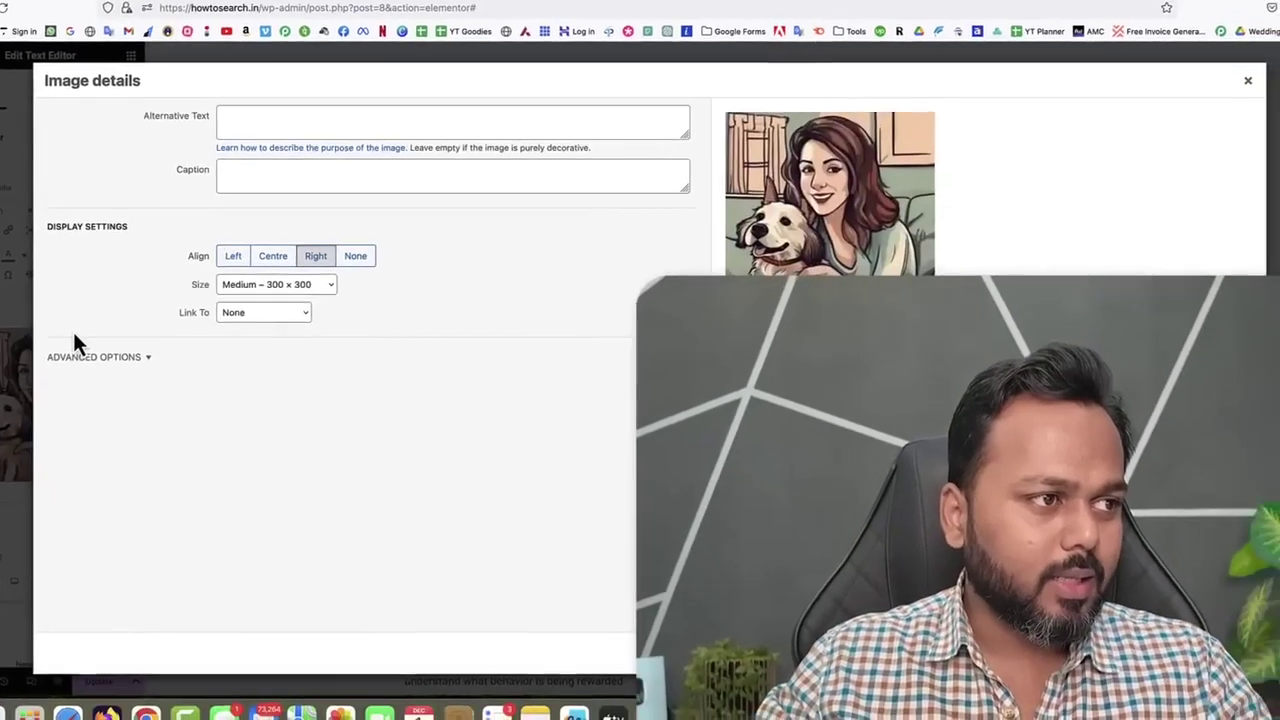
click(266, 284)
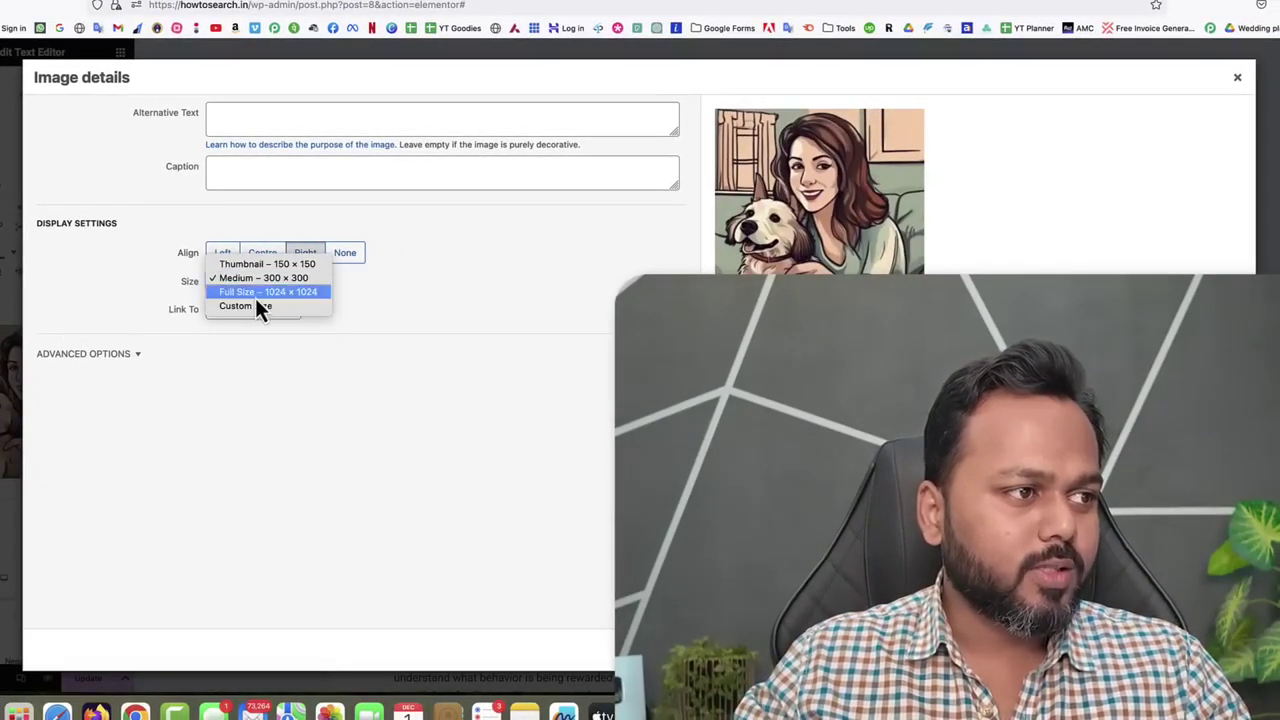
click(256, 295)
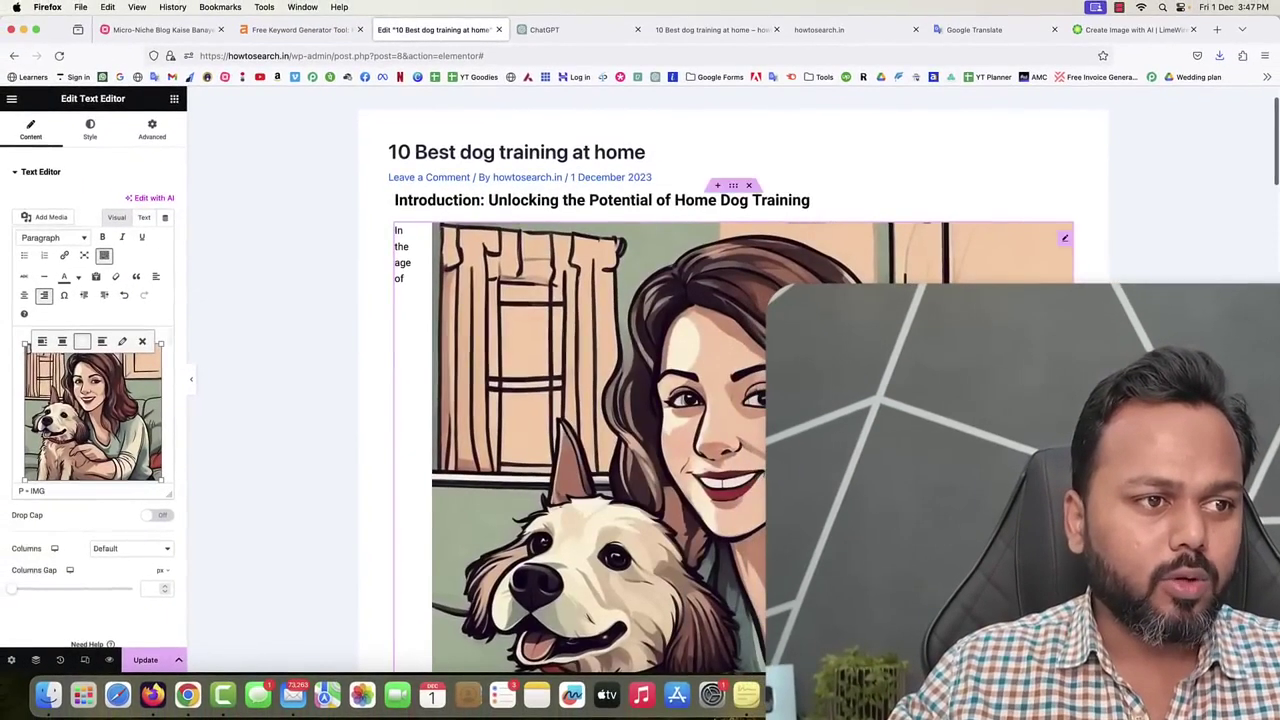
scroll(595, 496, down, 5)
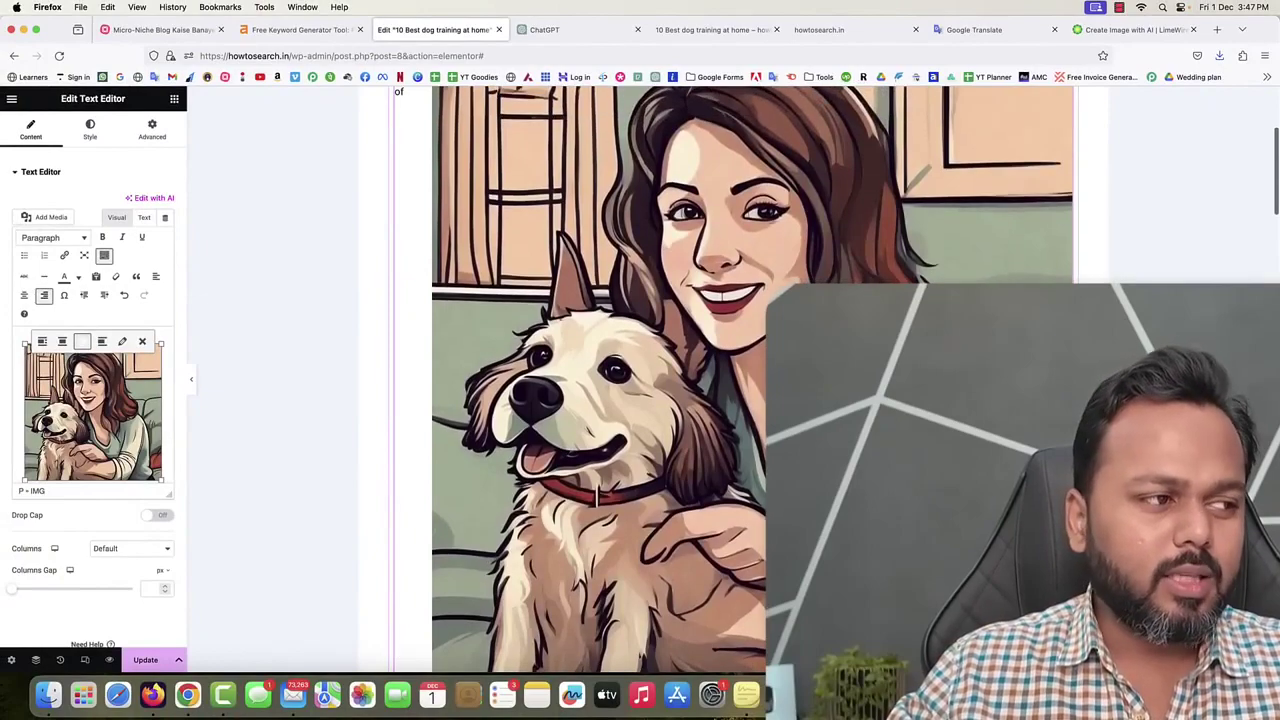
Change the image to a 500 × 500 custom size and update the post.
click(121, 341)
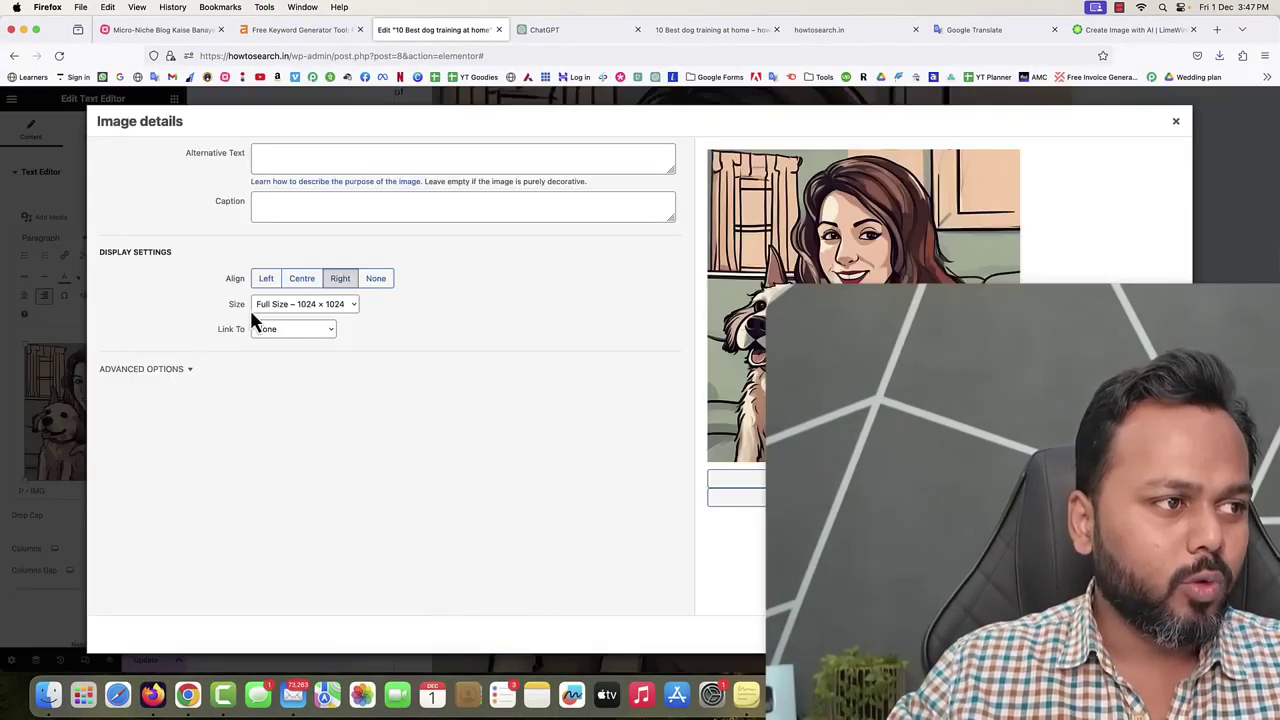
click(251, 307)
click(287, 316)
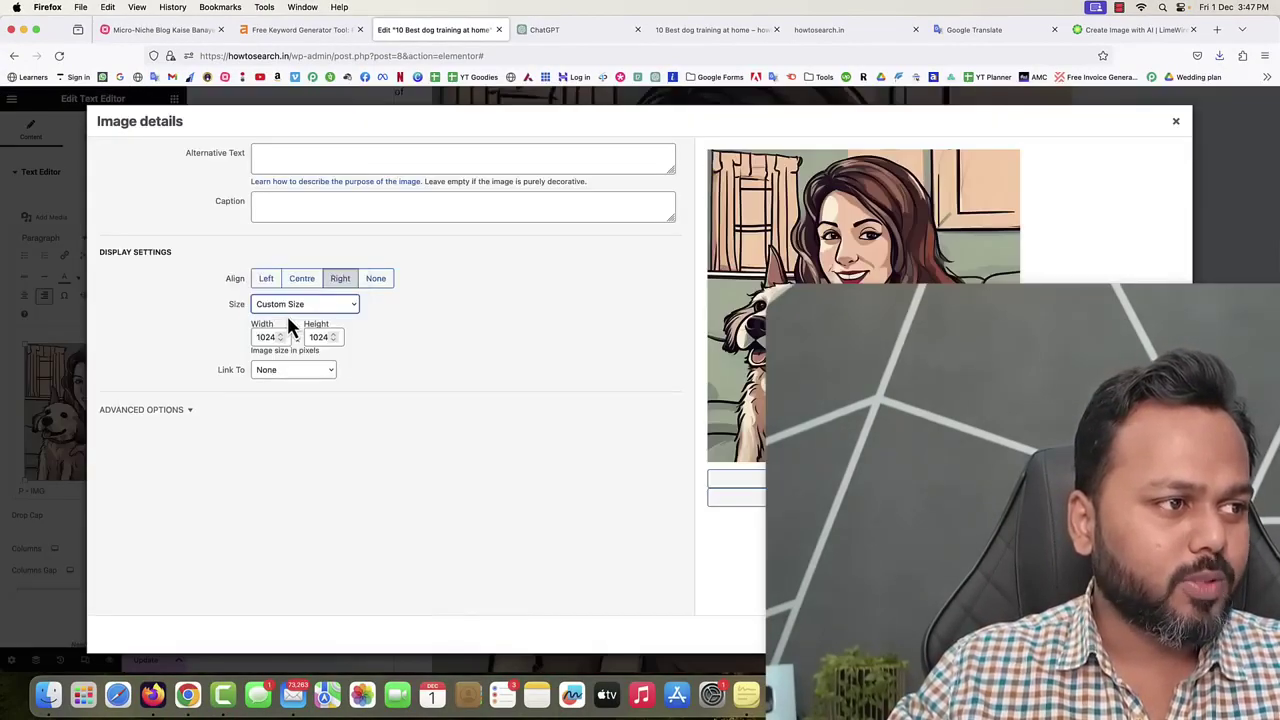
click(280, 341)
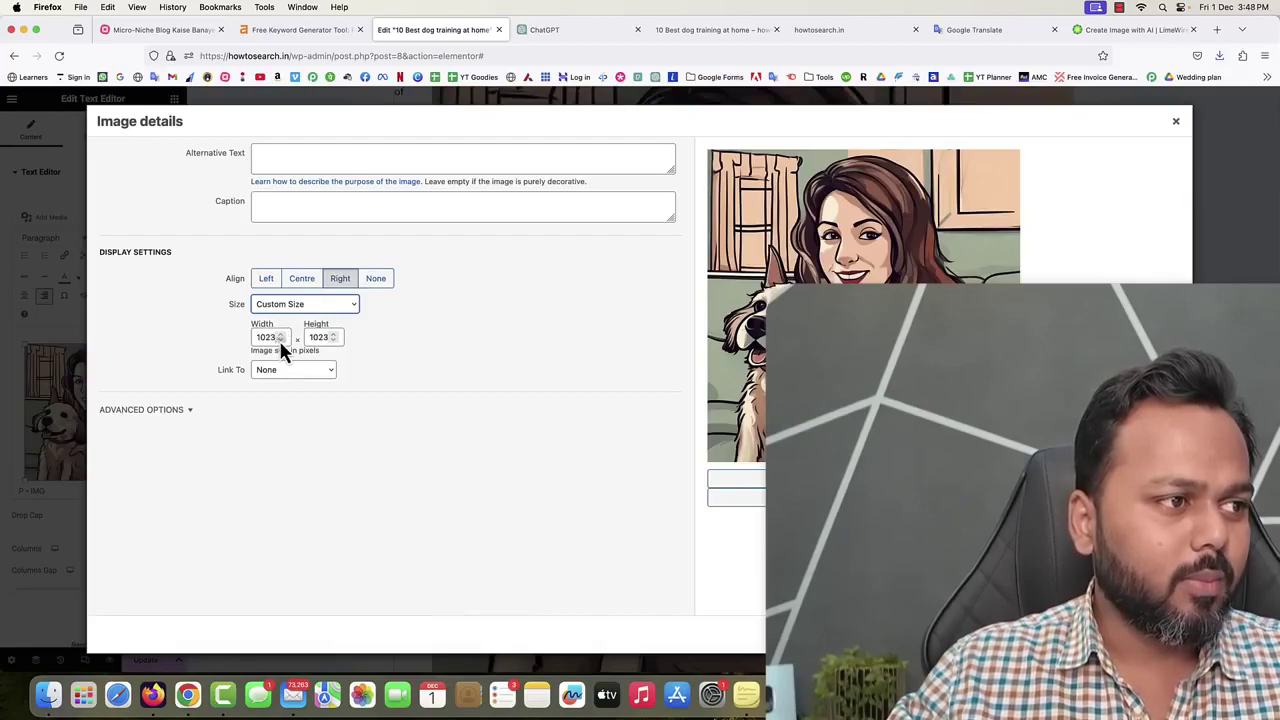
click(267, 337)
text(500)
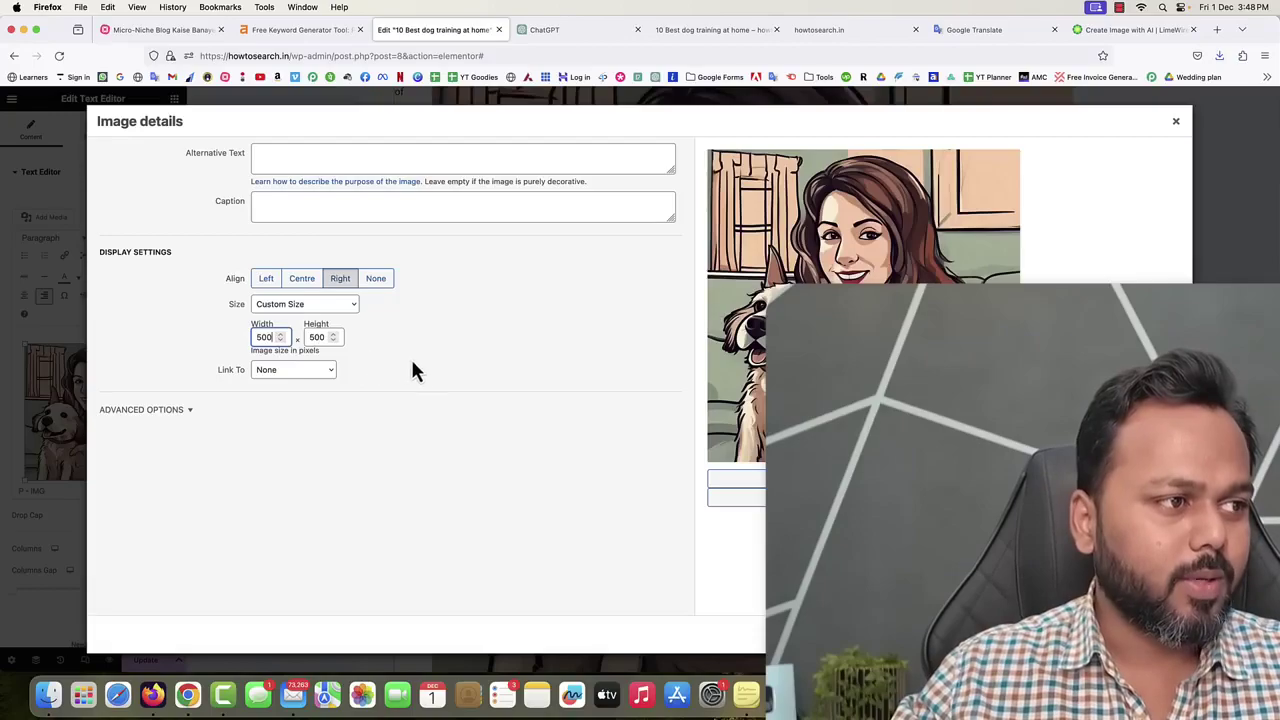
click(416, 366)
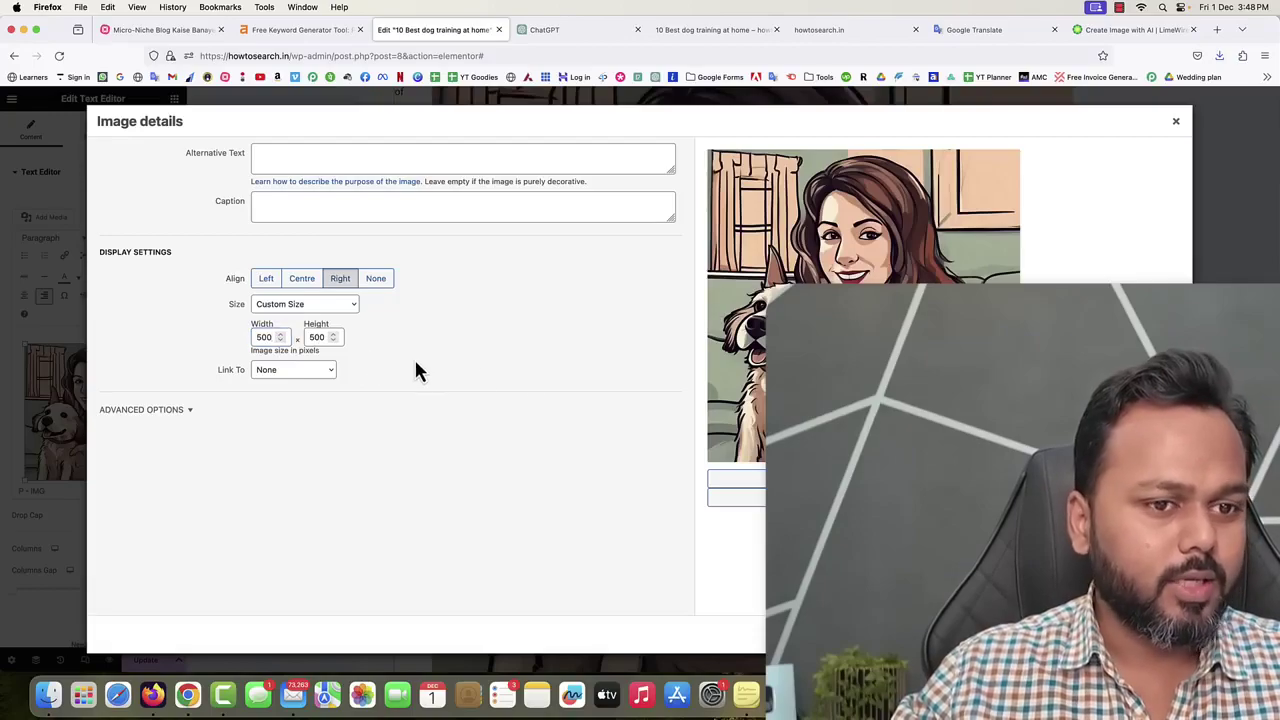
key(Return)
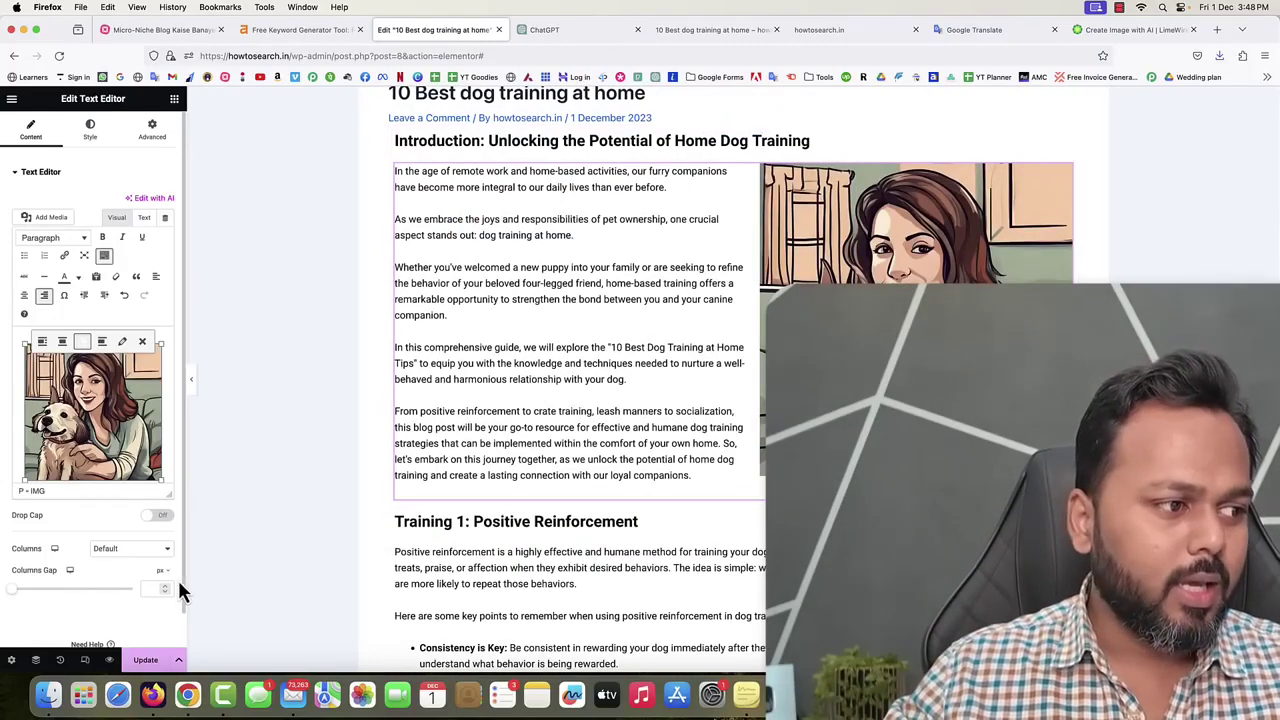
click(145, 664)
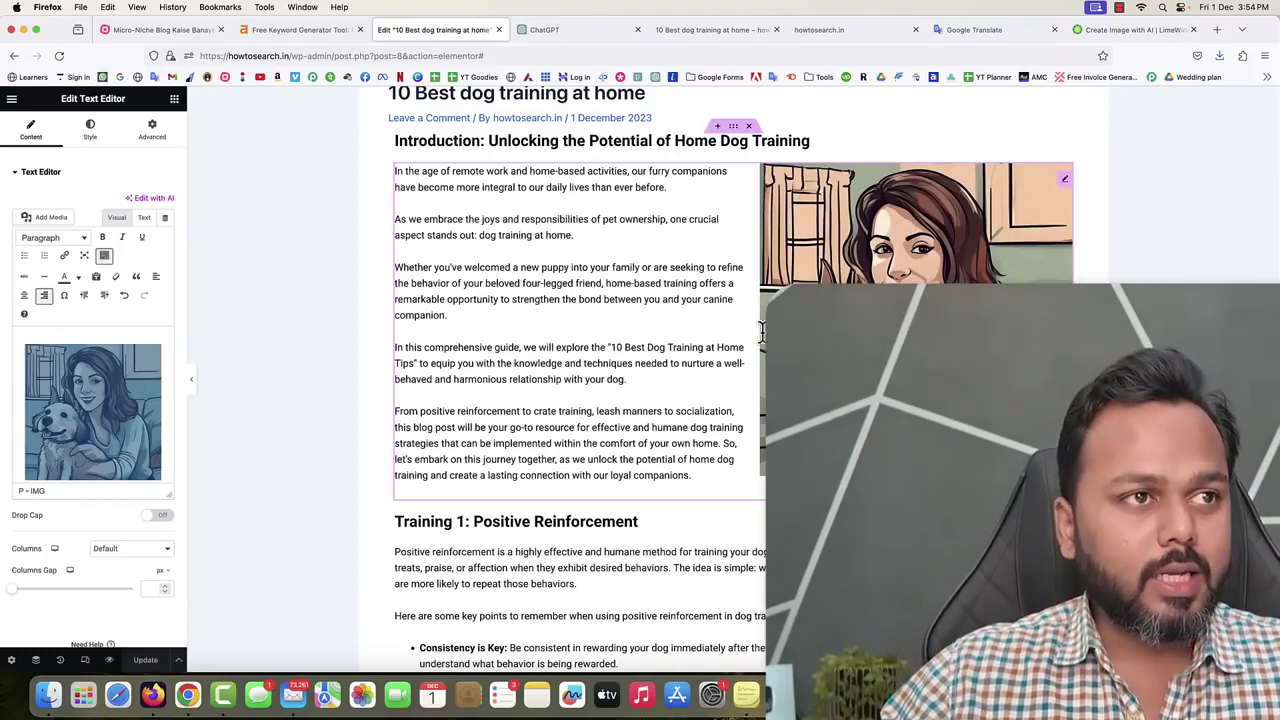
Append 'Please make it a realistic image.' to the prompt and generate a new image.
click(1135, 29)
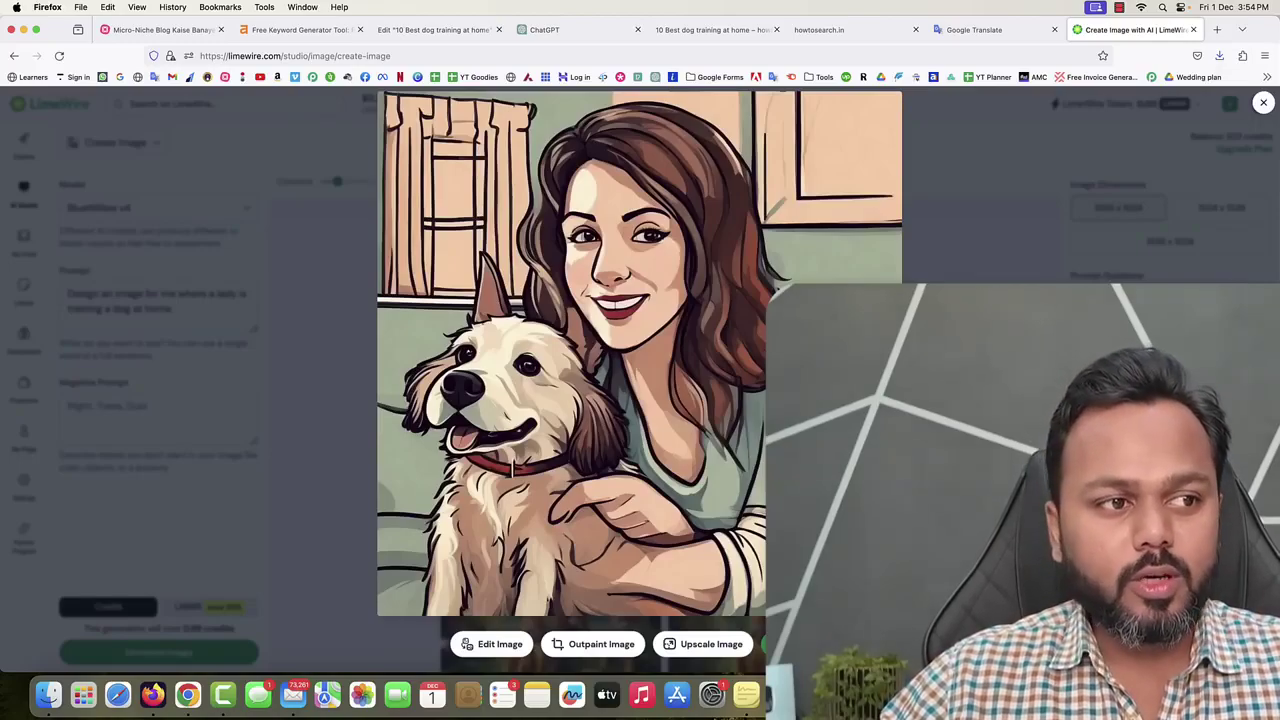
click(1263, 102)
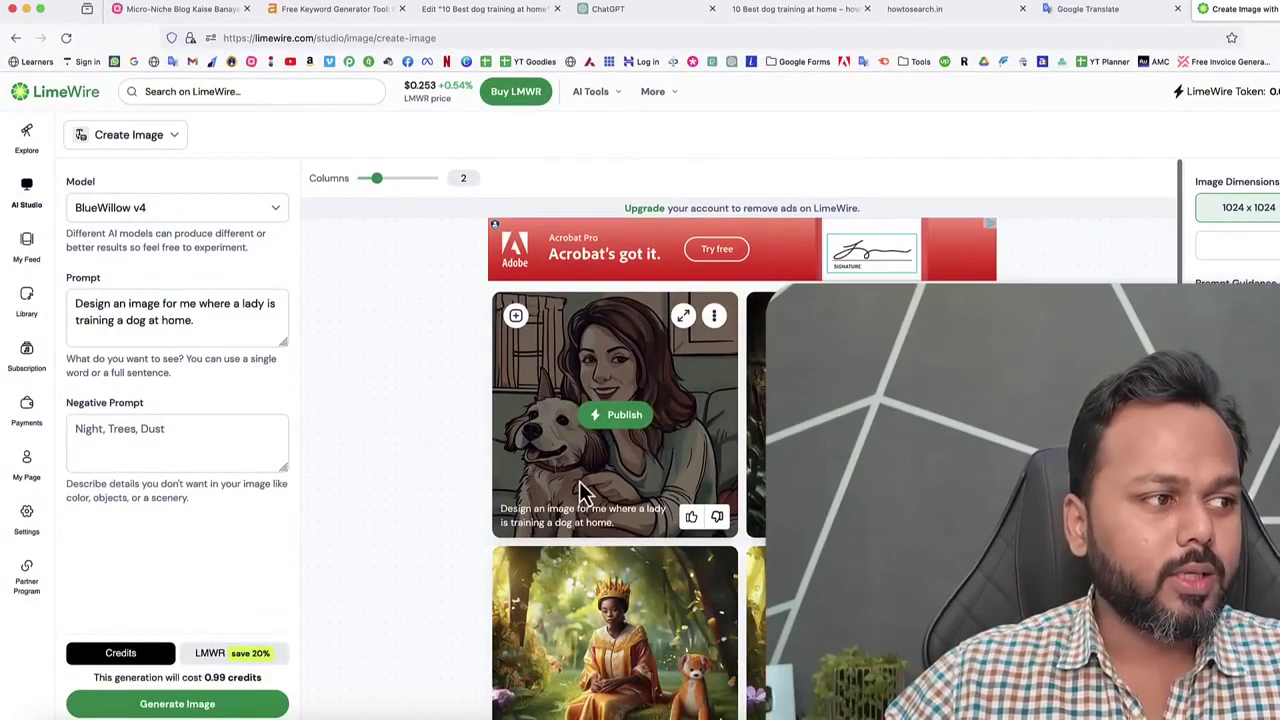
click(210, 326)
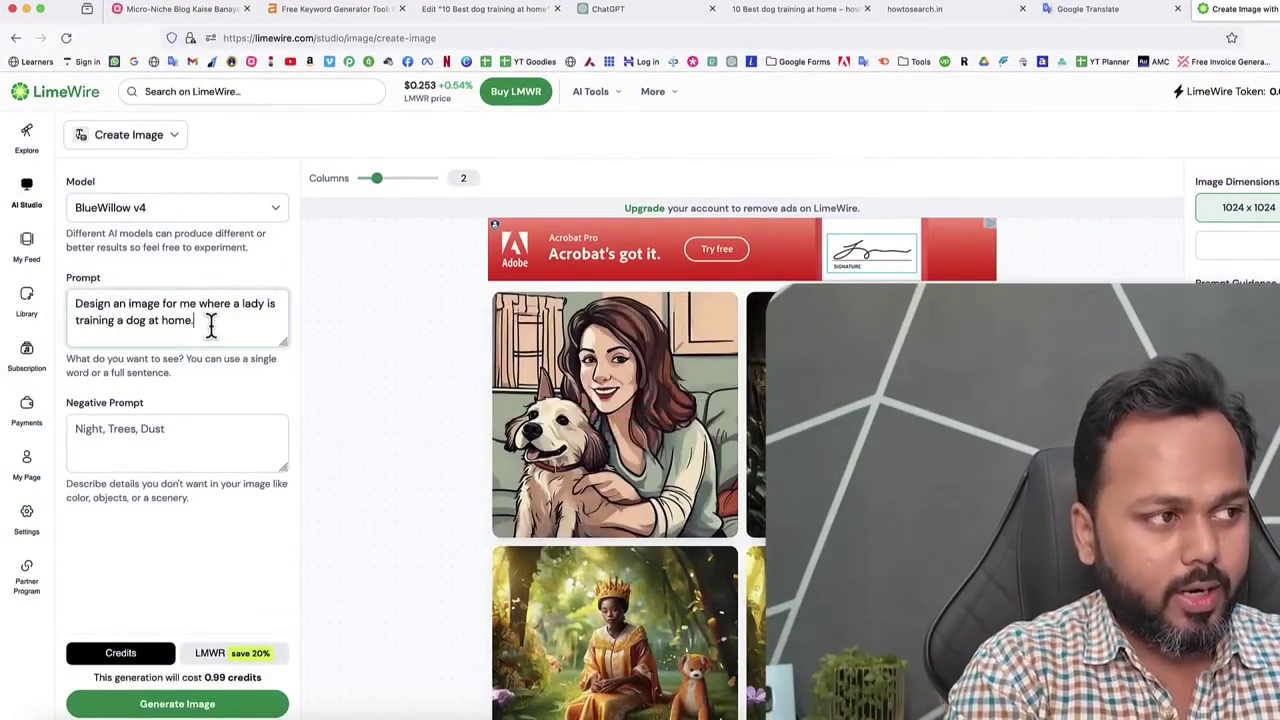
text(Please make it a realistic image.)
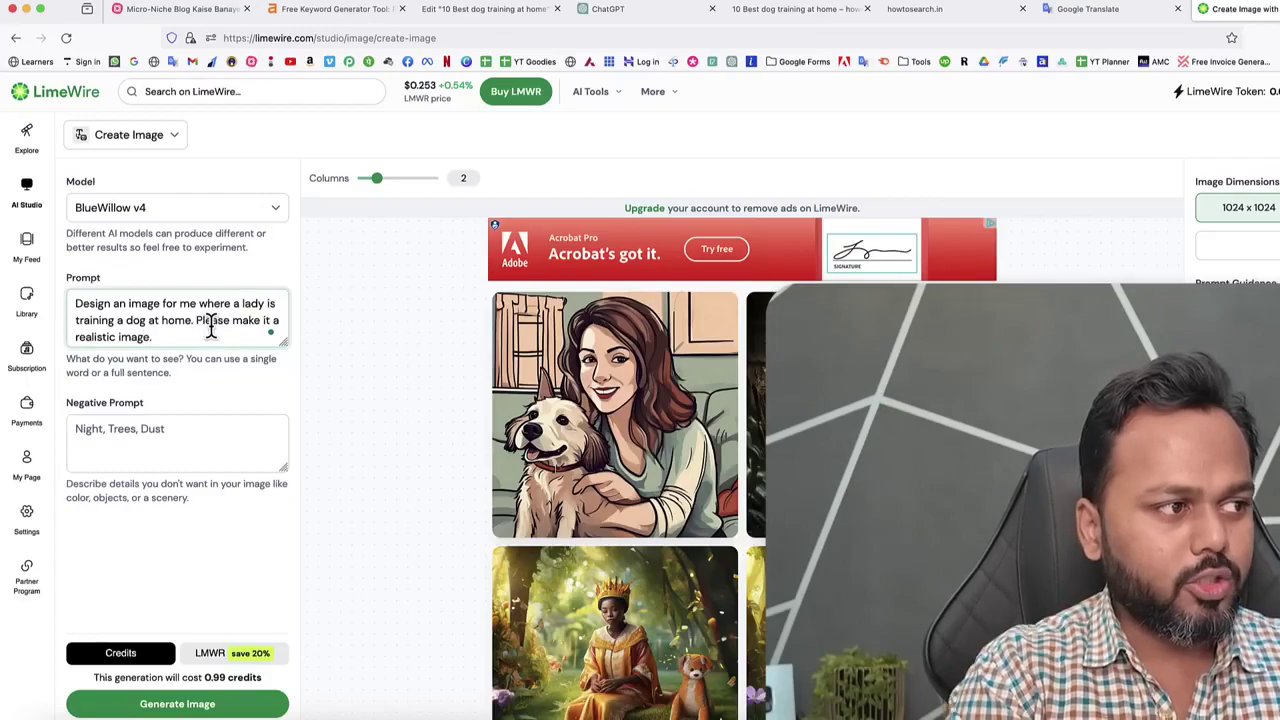
click(155, 708)
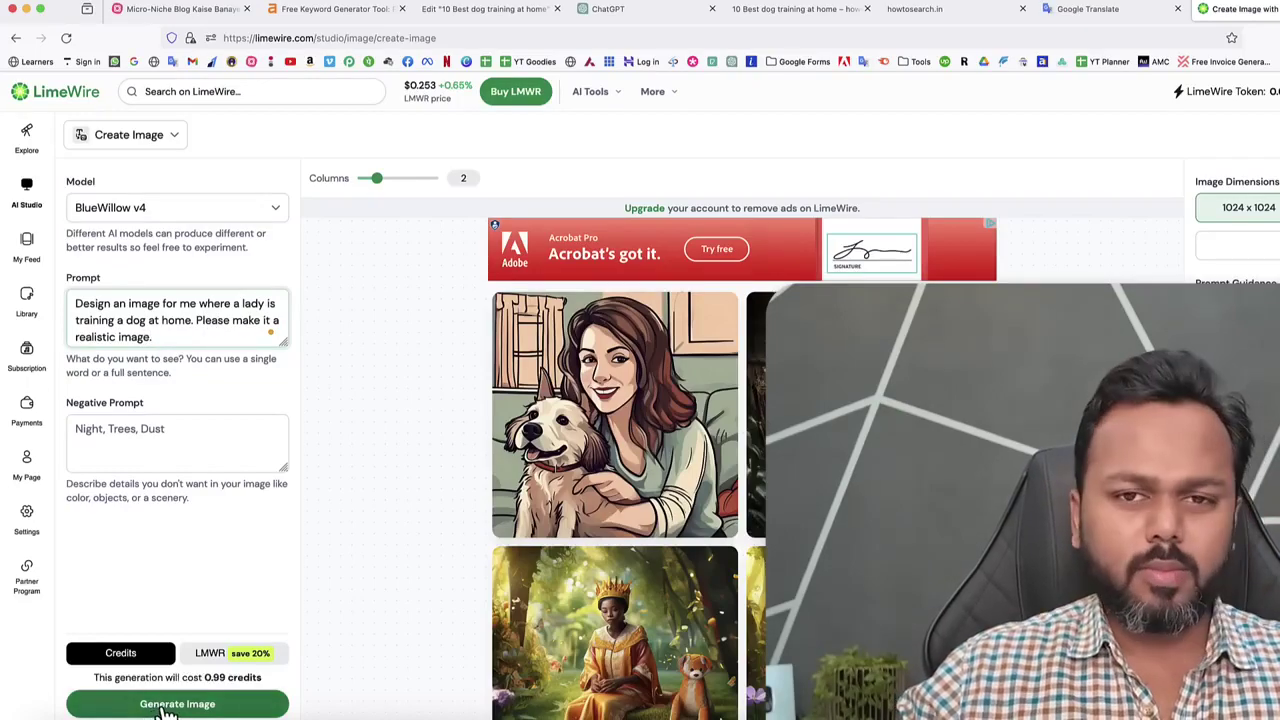
click(168, 706)
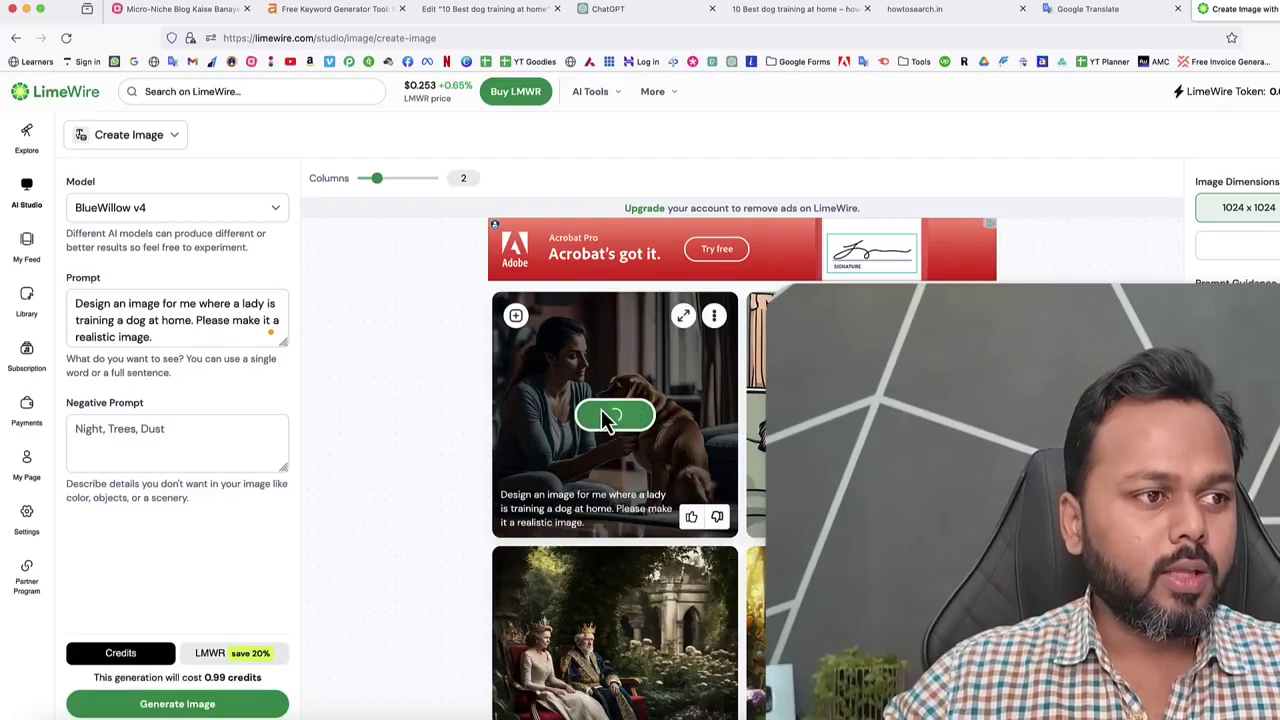
Enlarge the realistic lady-and-dog image and save it to the computer with Cmd+S.
click(620, 412)
click(683, 317)
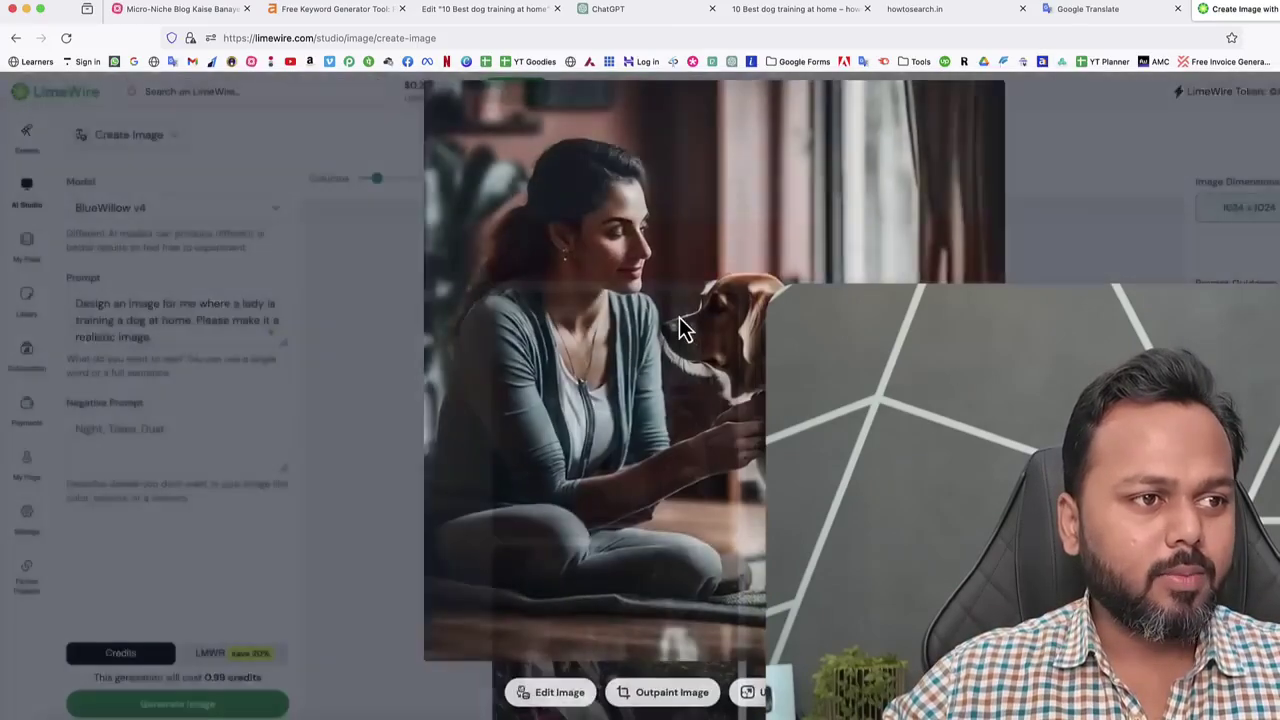
click(548, 180)
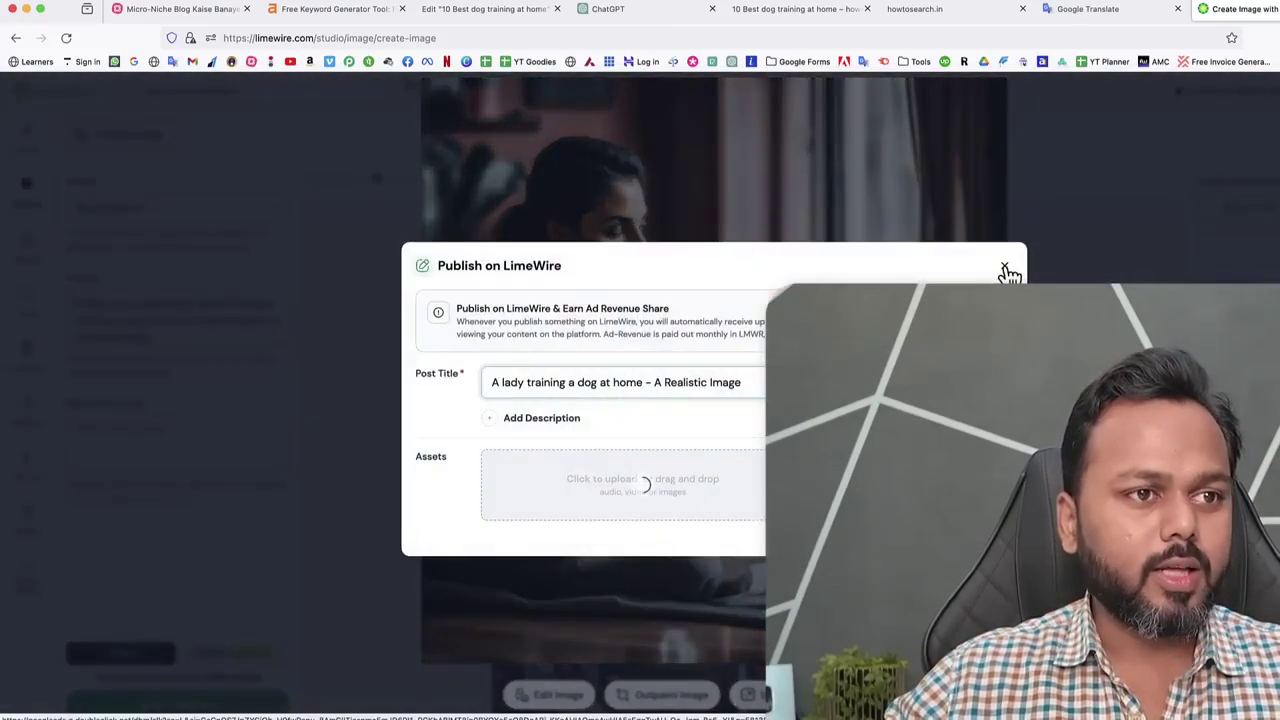
click(1008, 272)
click(682, 321)
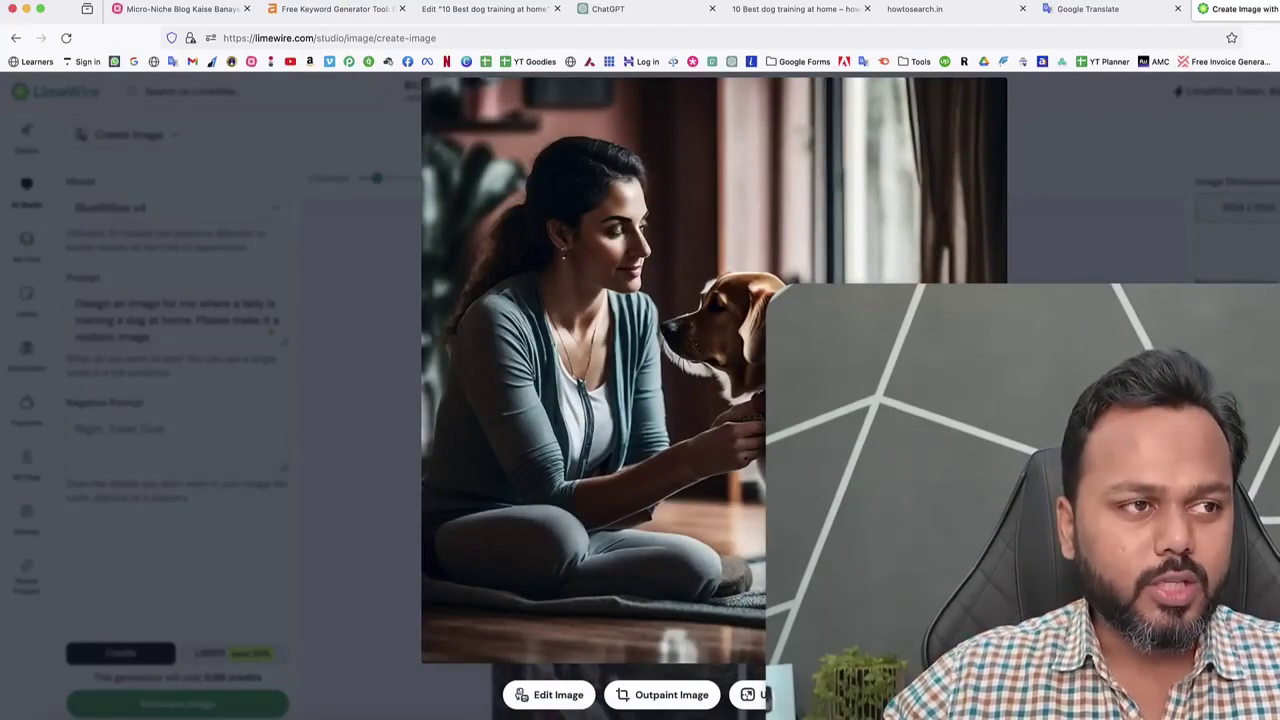
key(super+s)
key(Return)
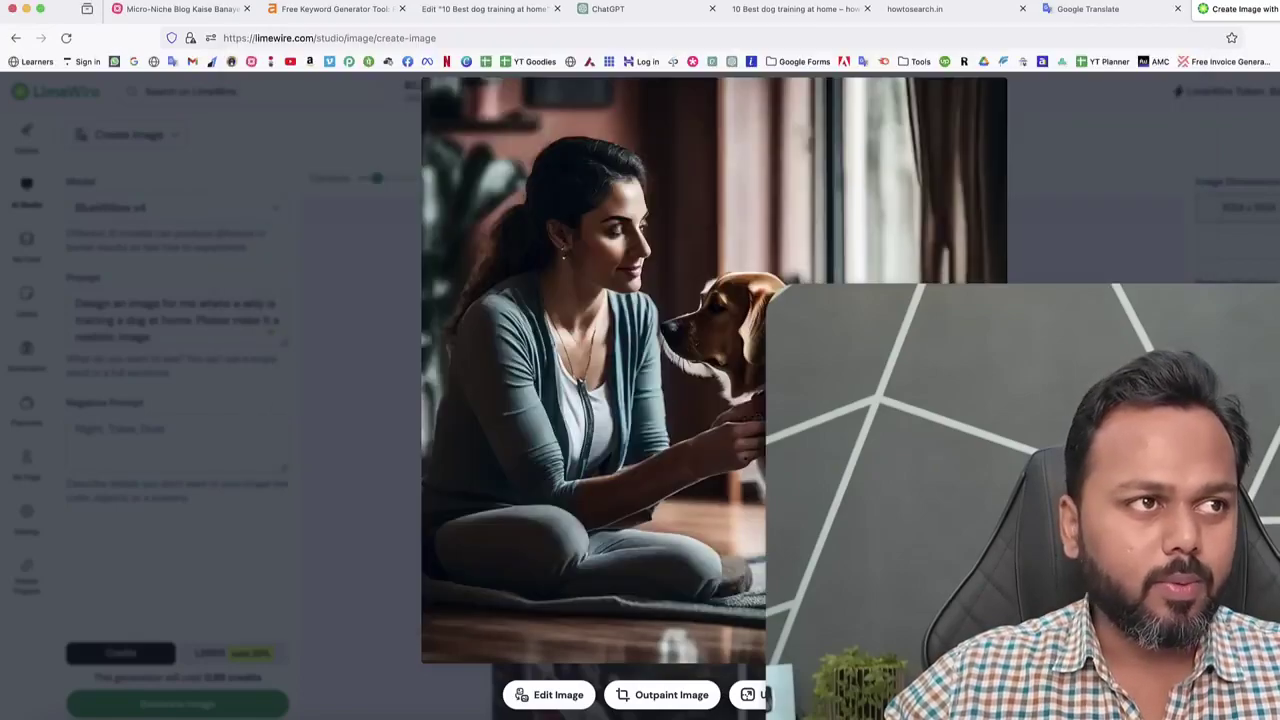
click(491, 12)
scroll(815, 400, down, 10)
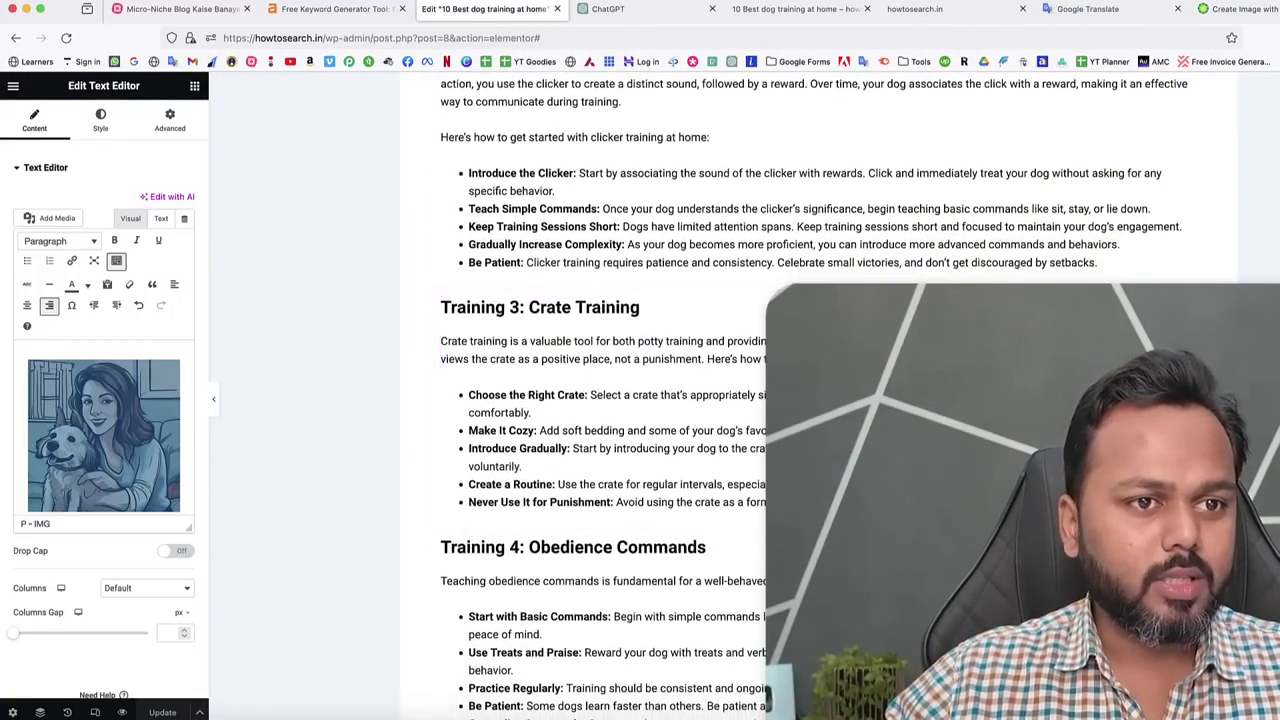
Upload the realistic photo and insert it at the start of the Crate Training paragraph.
click(600, 345)
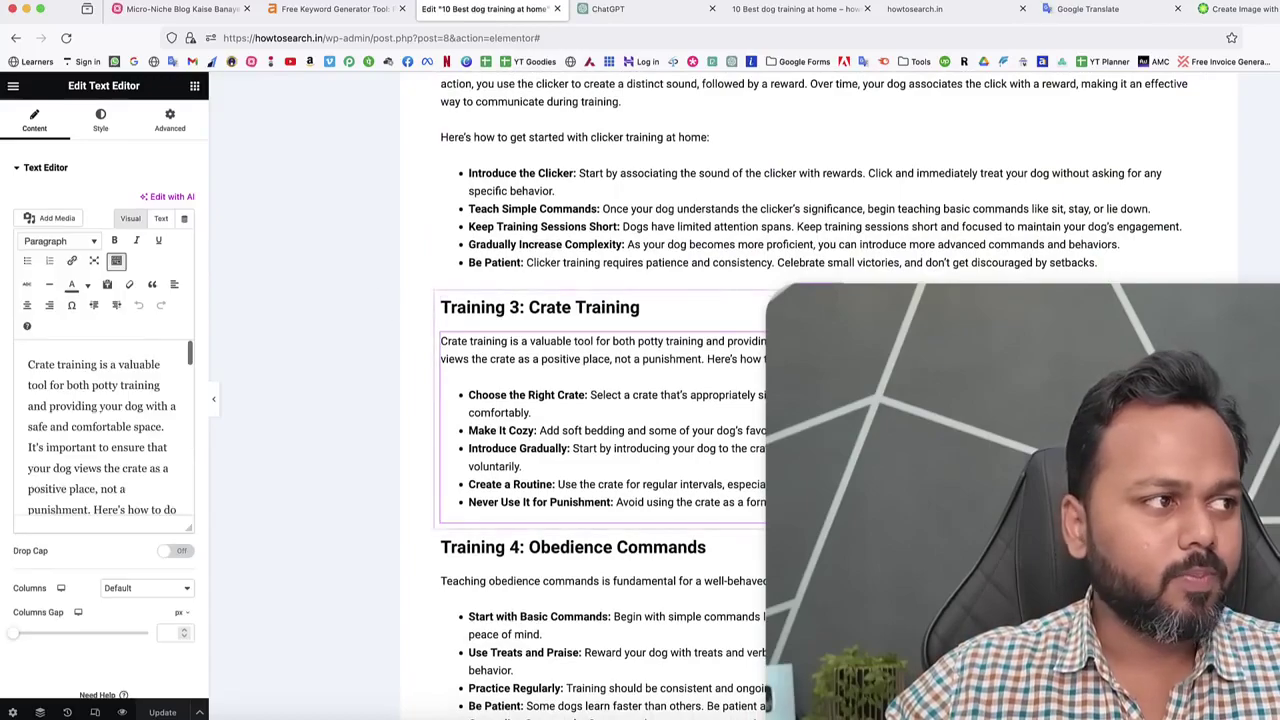
click(27, 366)
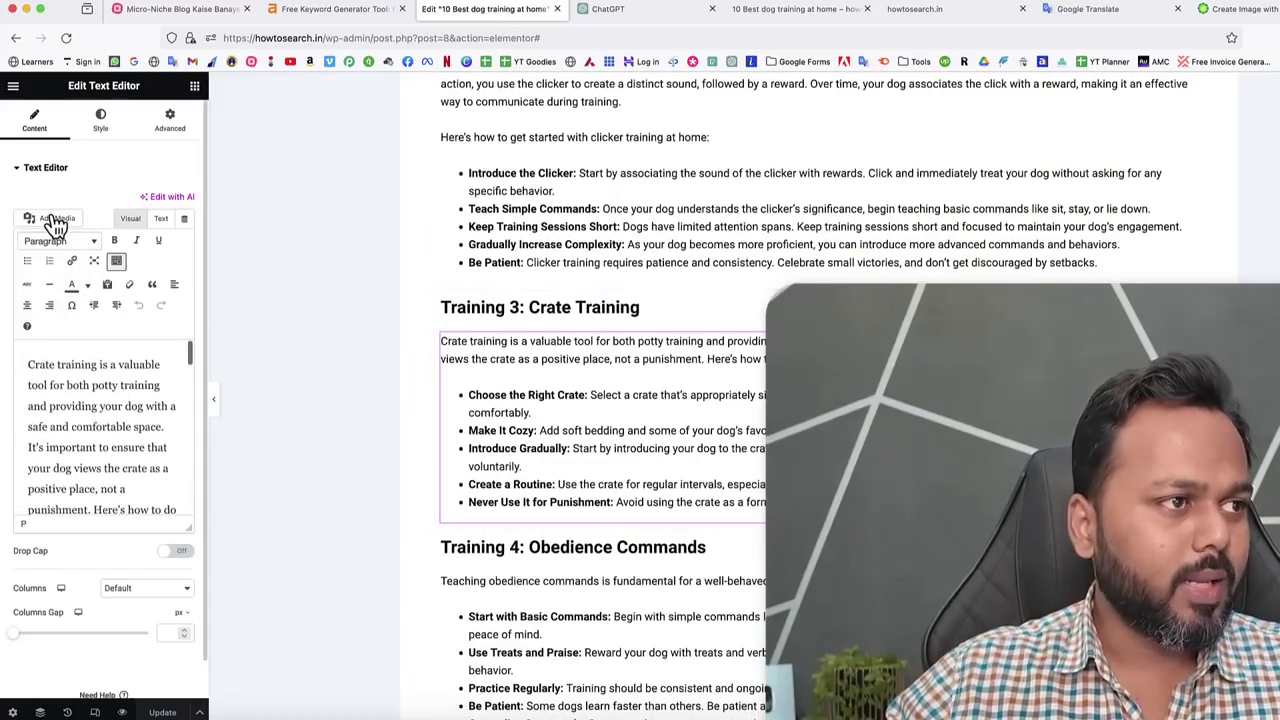
click(54, 219)
click(750, 375)
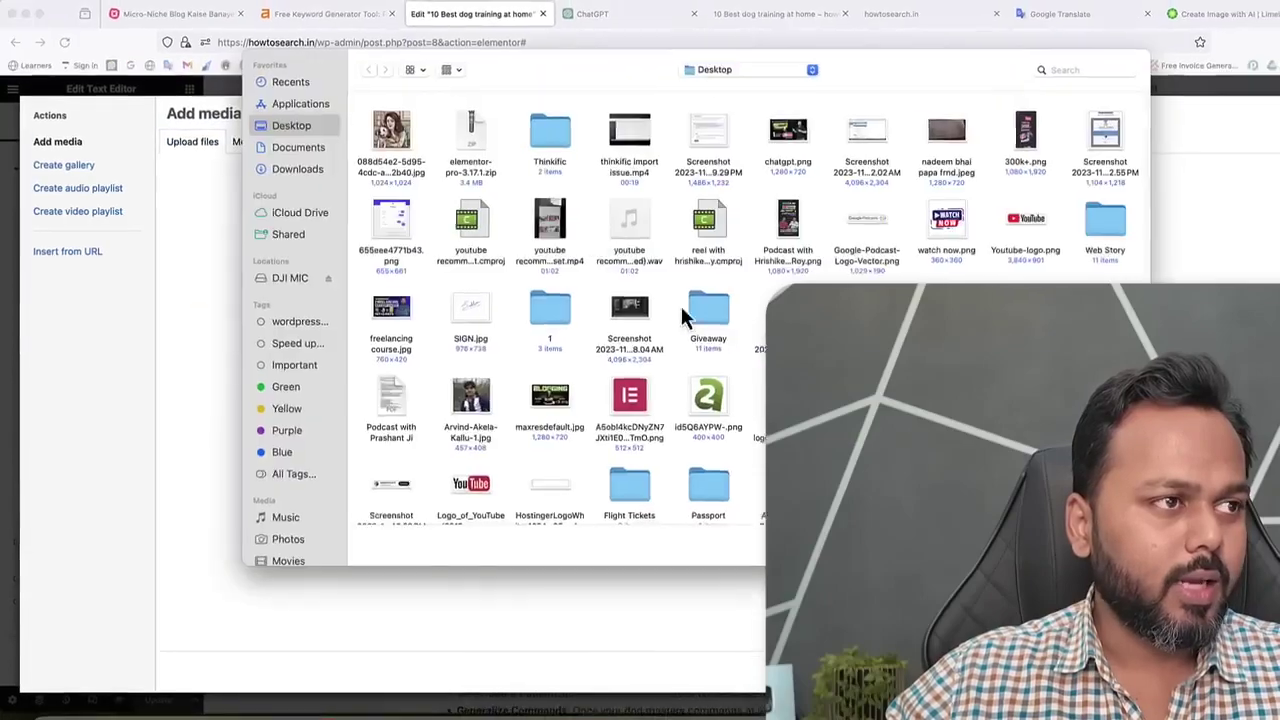
double_click(397, 131)
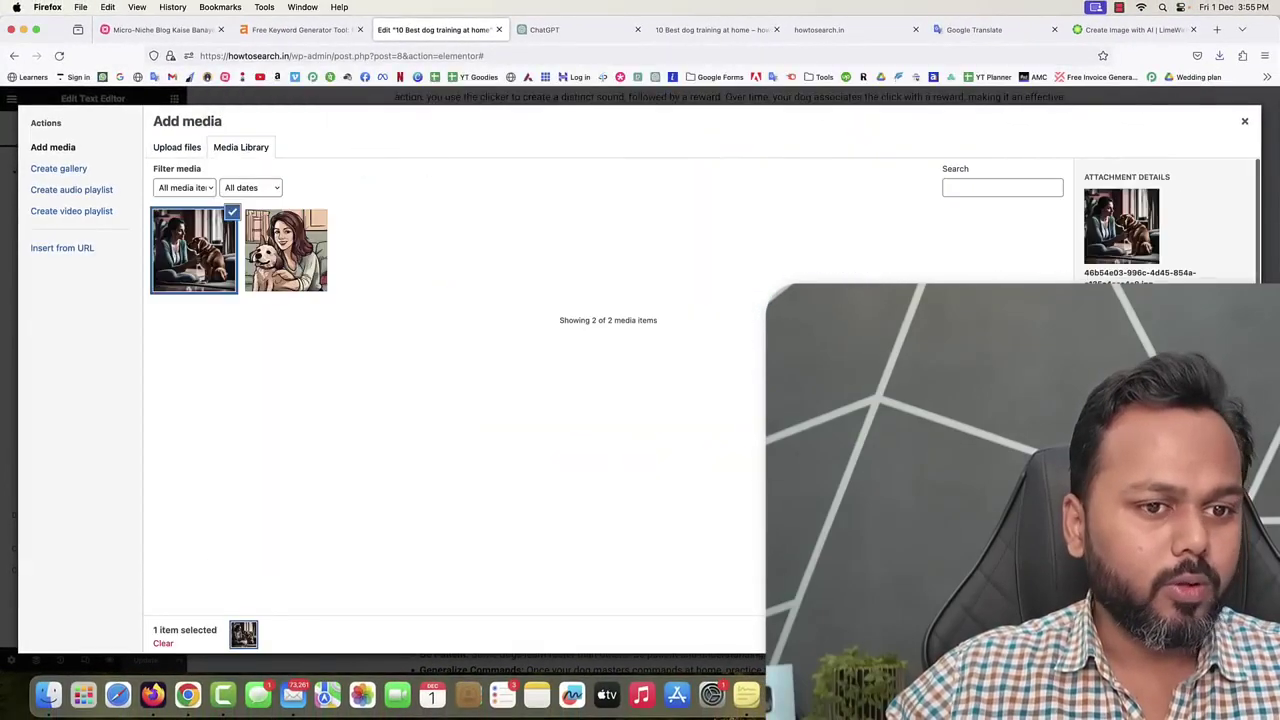
click(1205, 634)
click(116, 388)
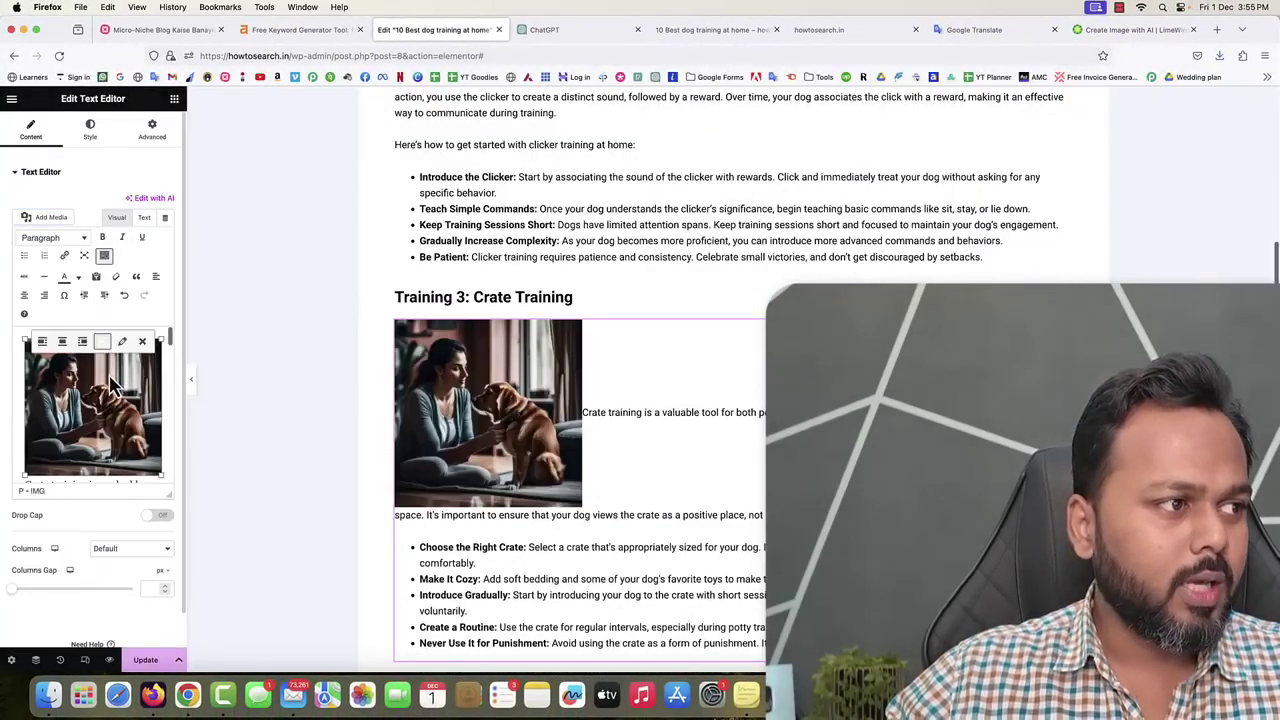
Give the photo a 500 px custom size, align it right, and update the post.
click(120, 350)
click(272, 304)
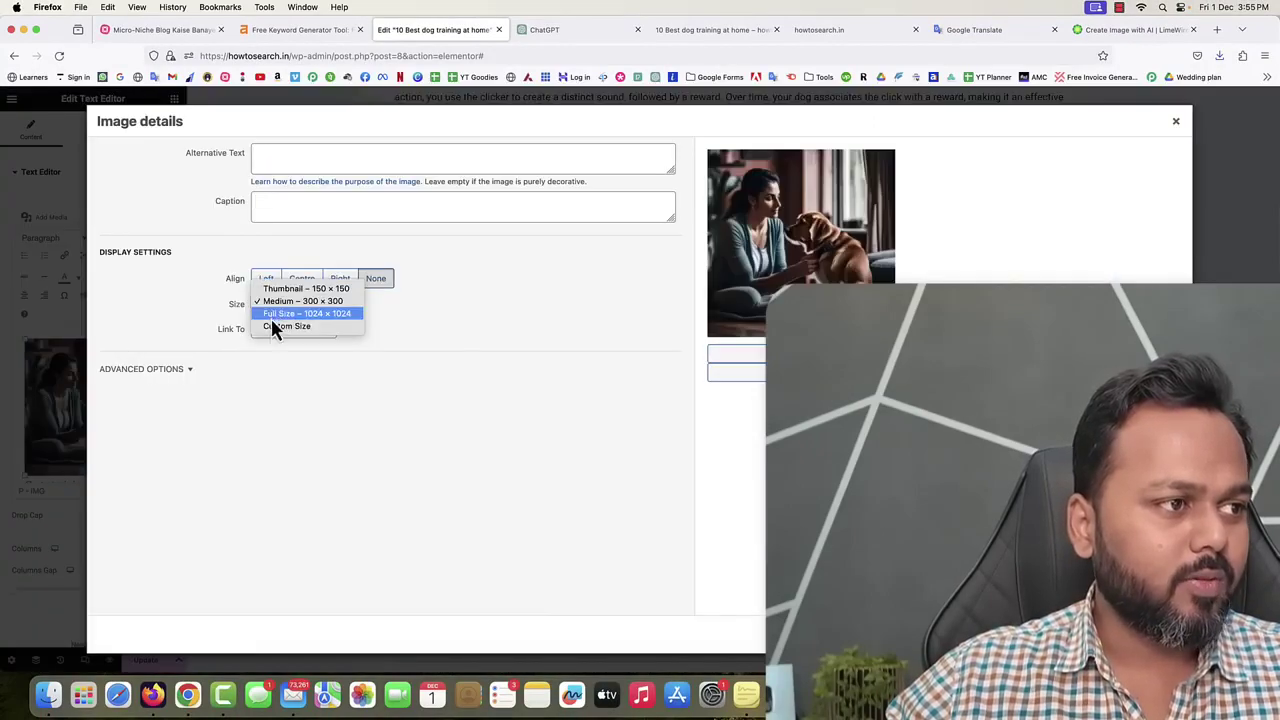
click(286, 327)
double_click(267, 337)
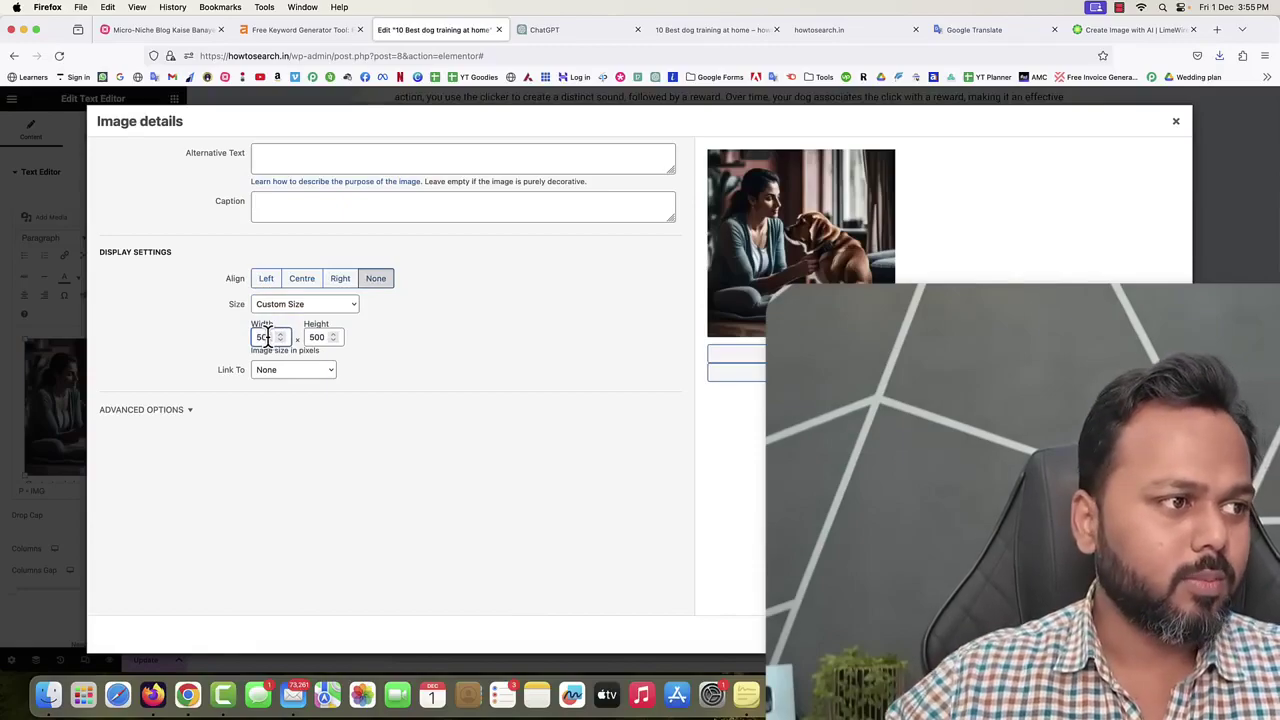
key(Return)
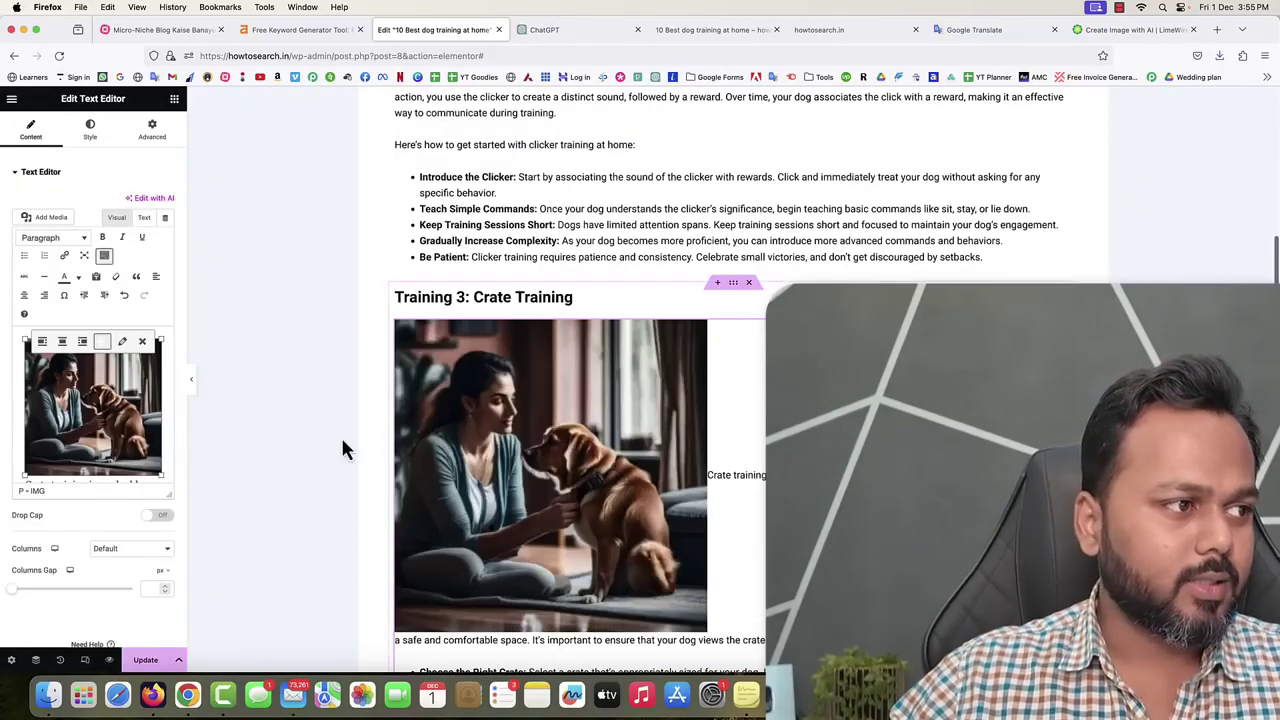
click(83, 342)
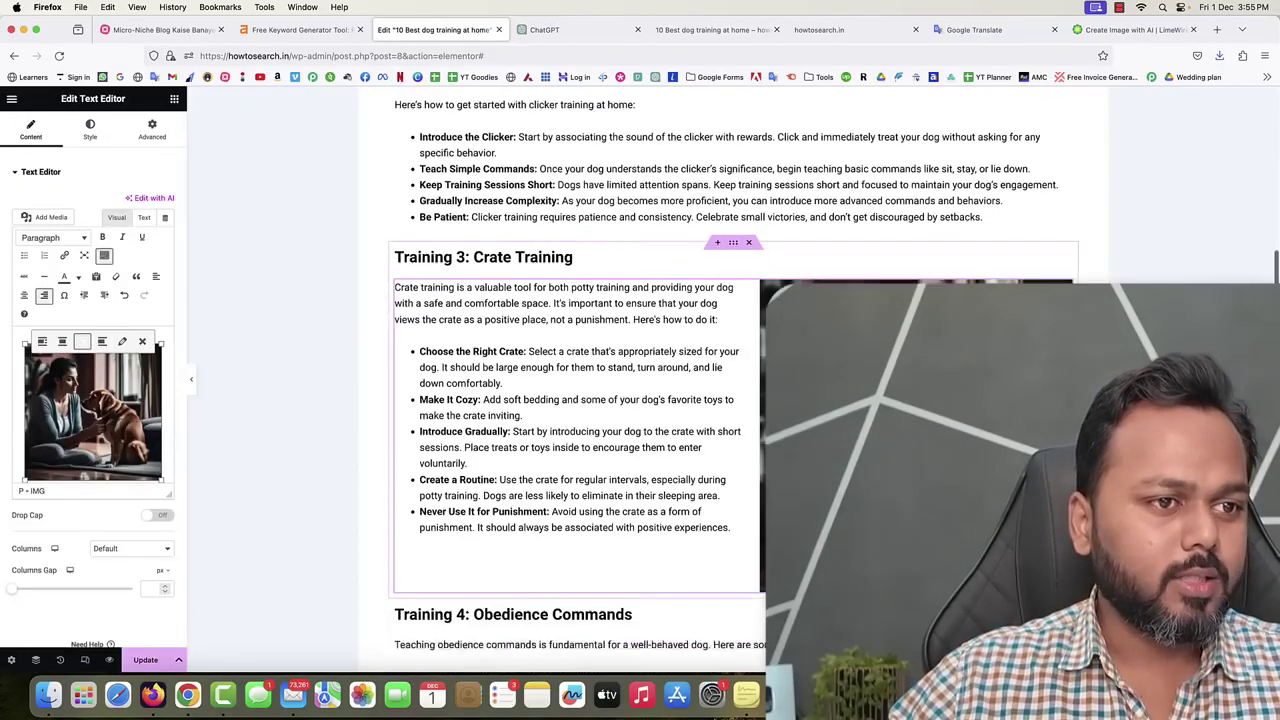
click(145, 660)
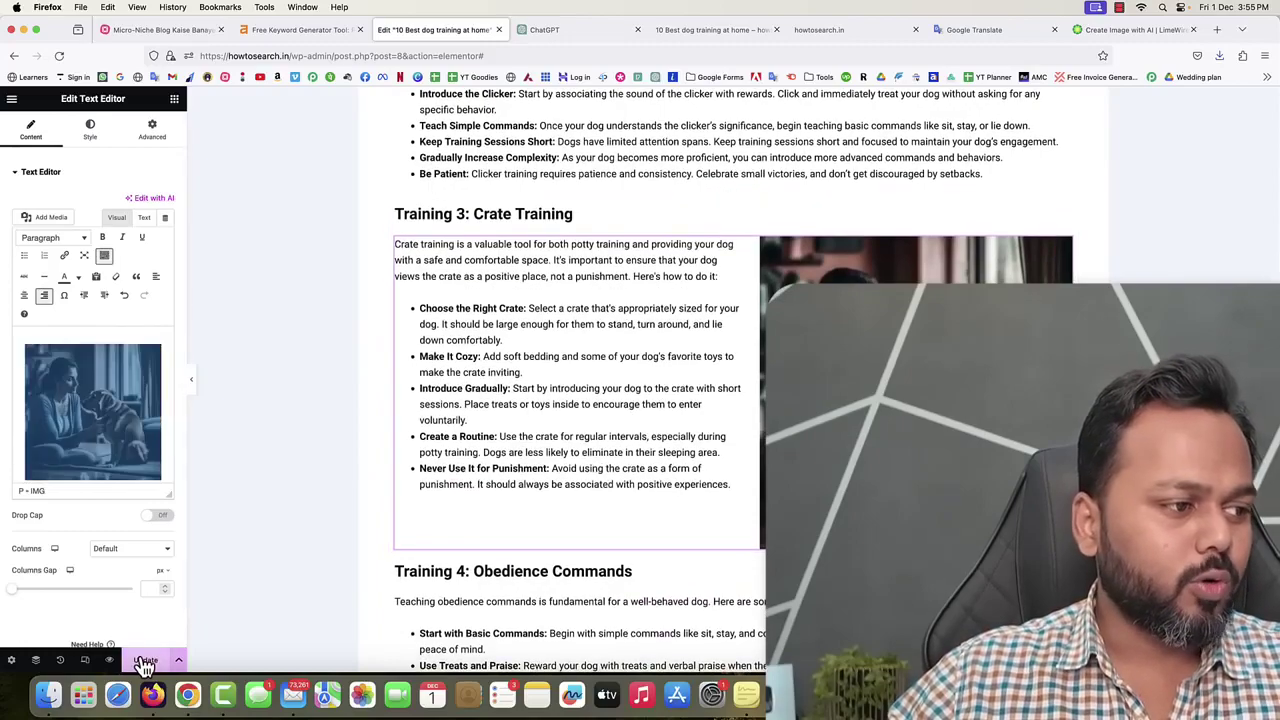
click(702, 31)
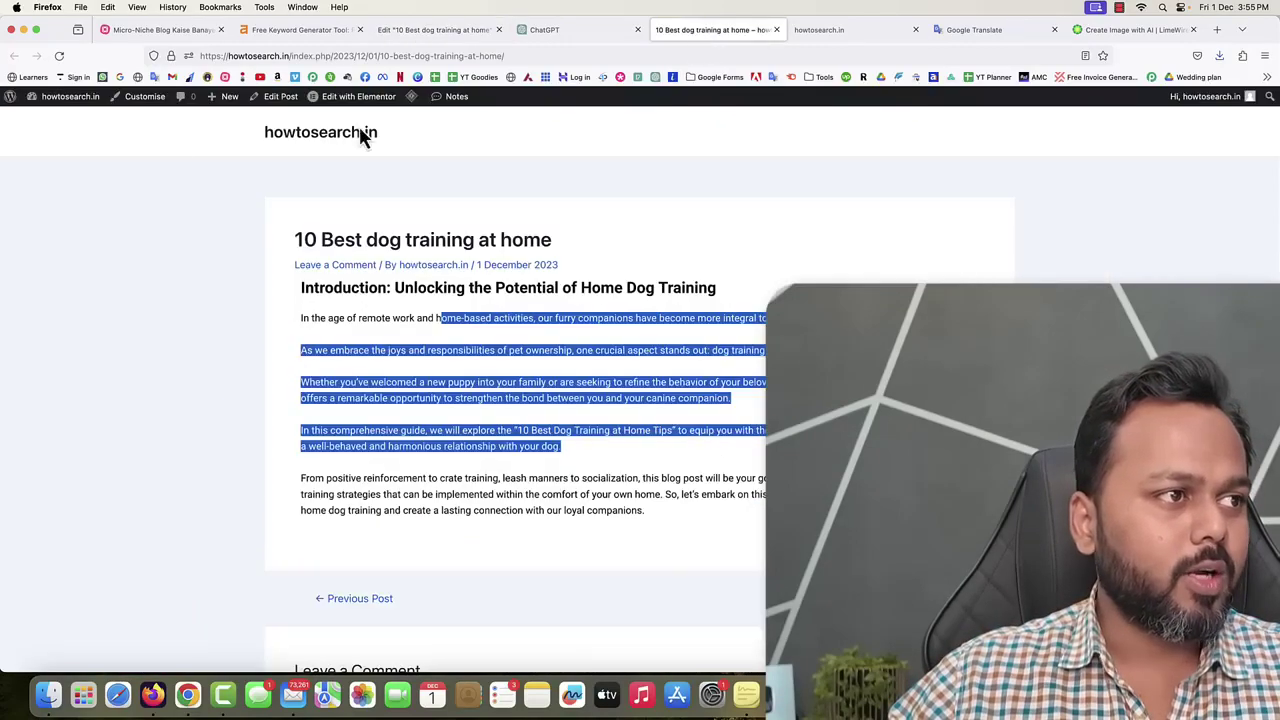
Reload the live post and scroll through it to check both AI images.
click(61, 57)
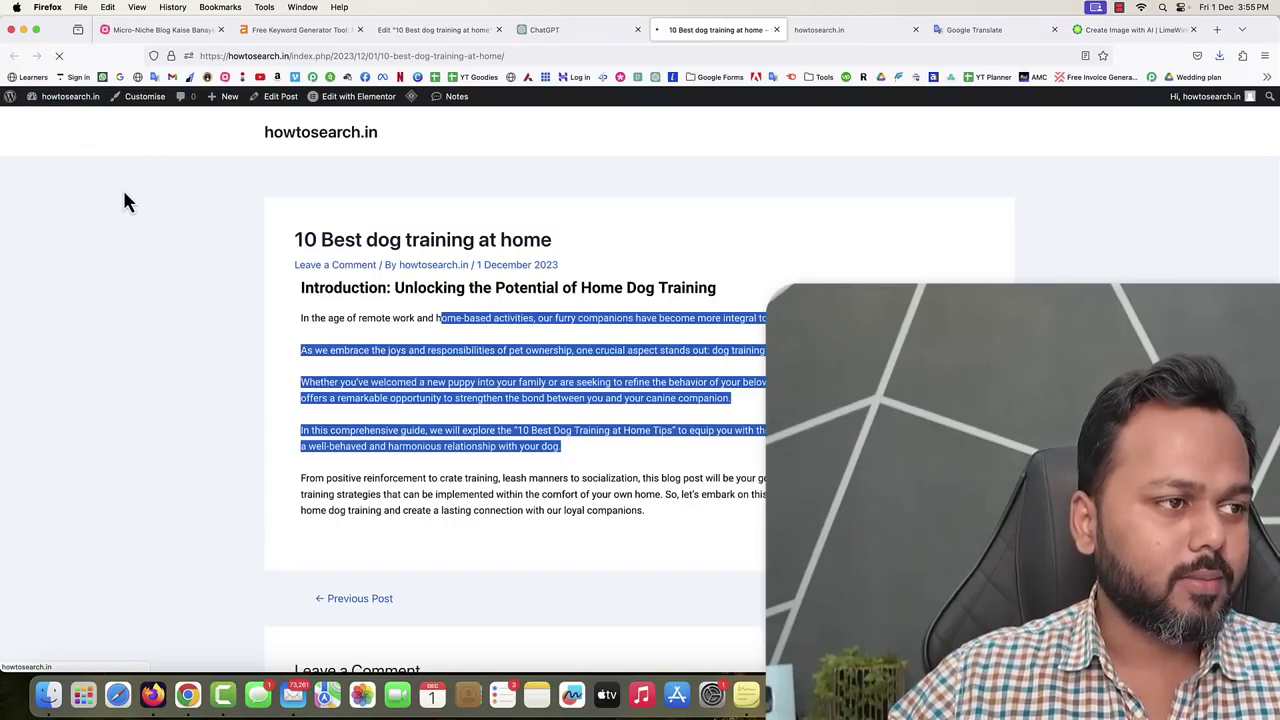
scroll(145, 215, down, 1)
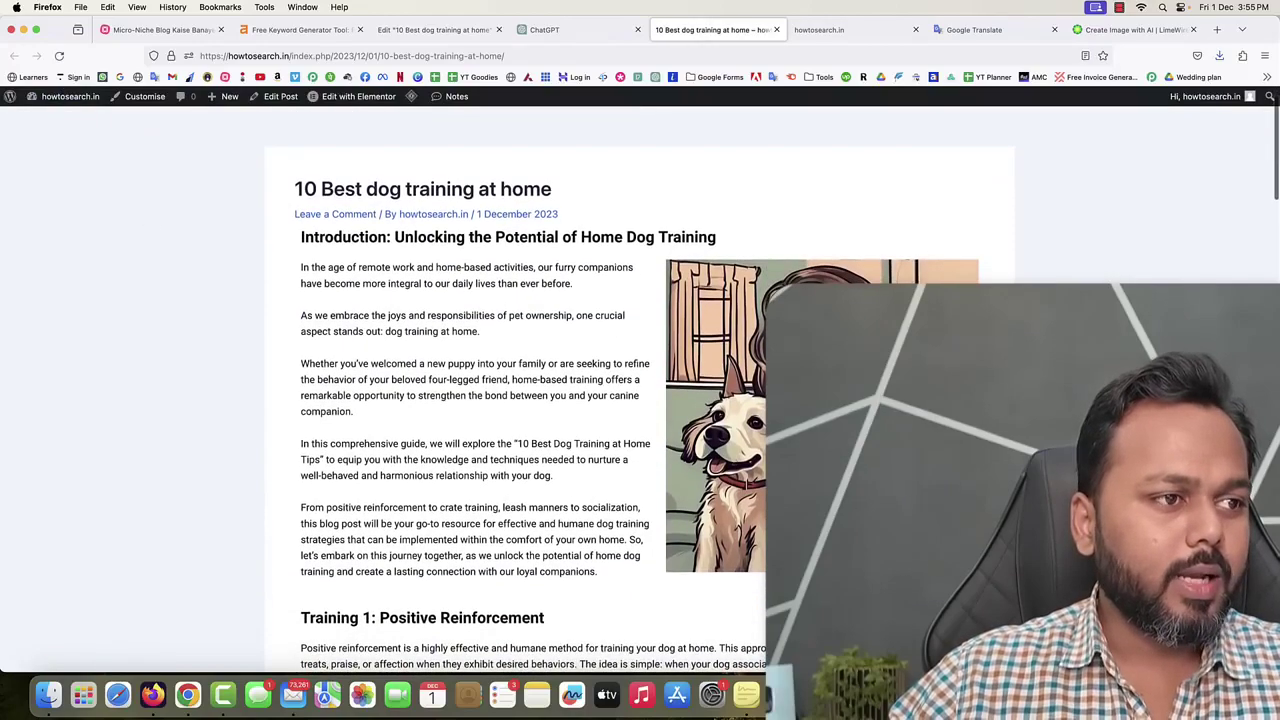
scroll(520, 365, down, 2)
scroll(520, 365, down, 8)
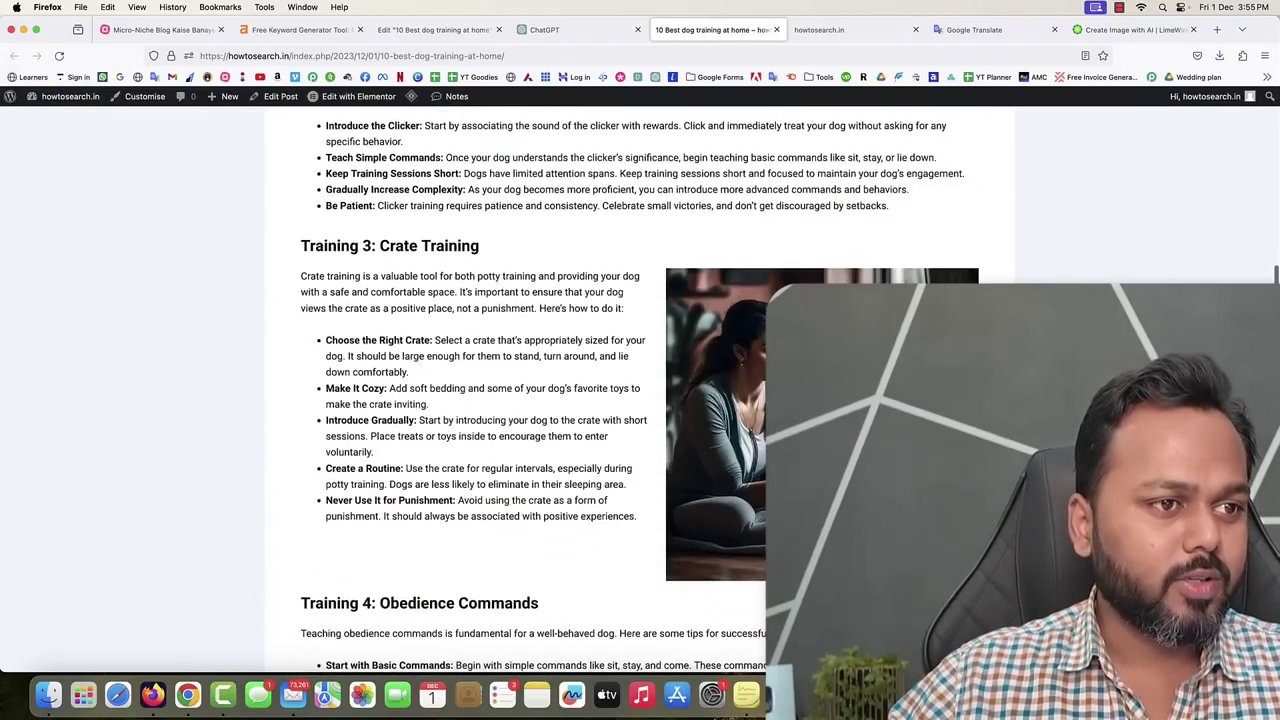
scroll(752, 440, down, 3)
scroll(752, 440, up, 13)
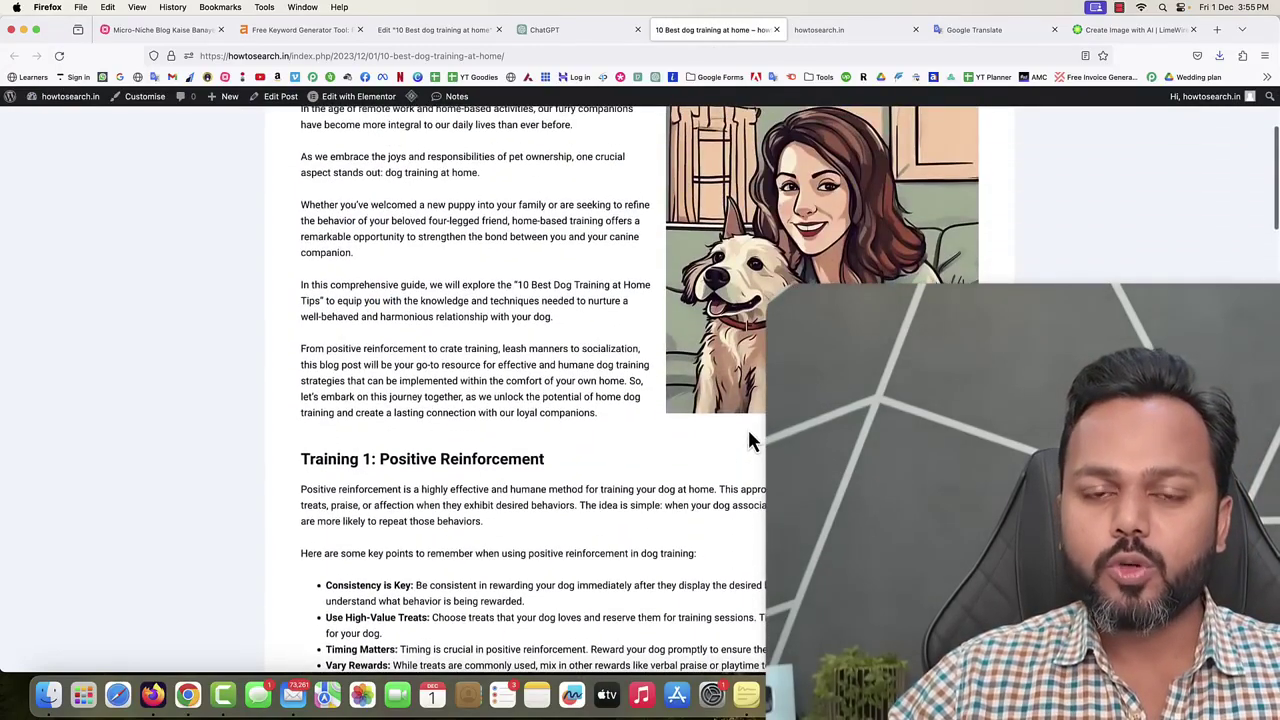
scroll(747, 427, up, 3)
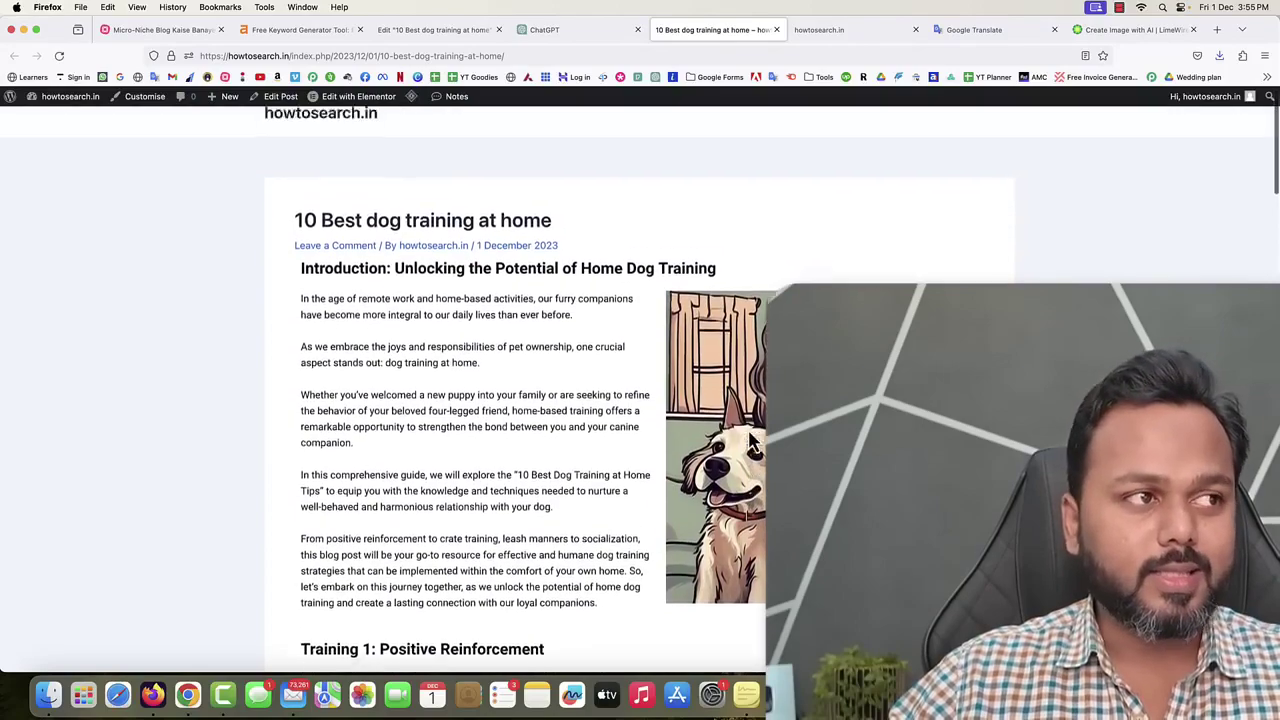
click(175, 33)
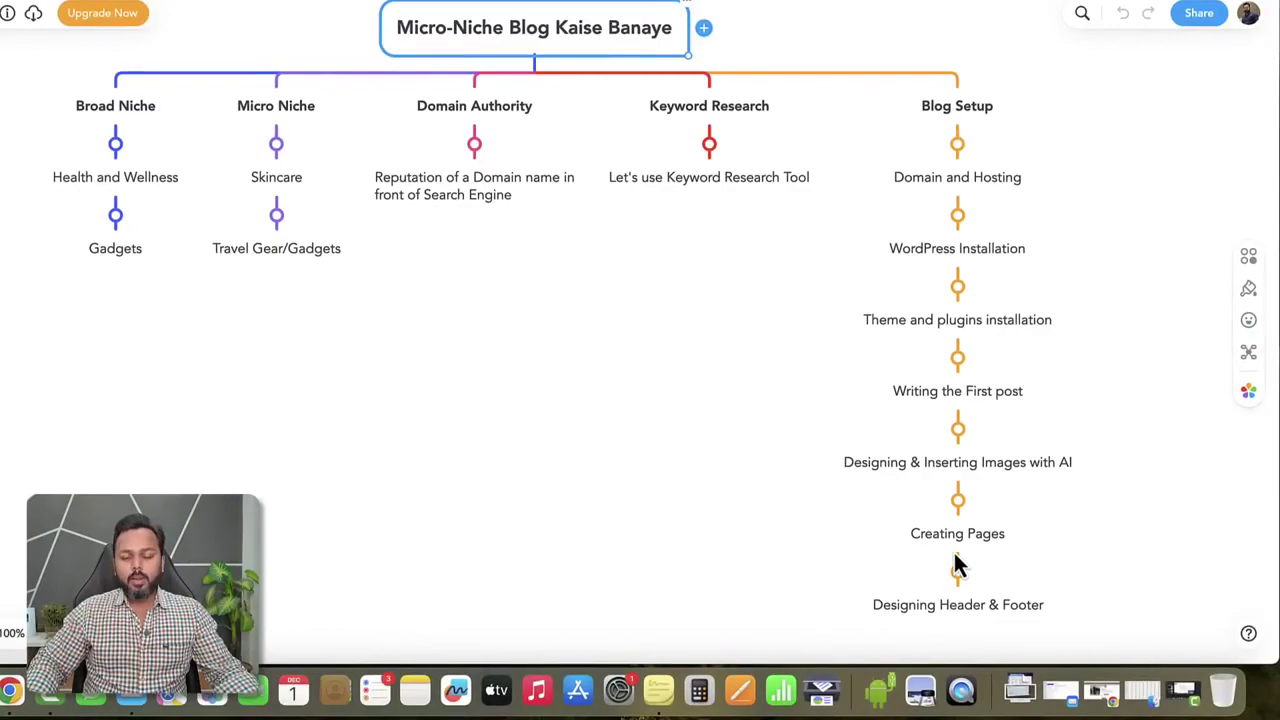
Go back to the 'Edit 10 Best dog training at home' Elementor editor tab.
click(437, 29)
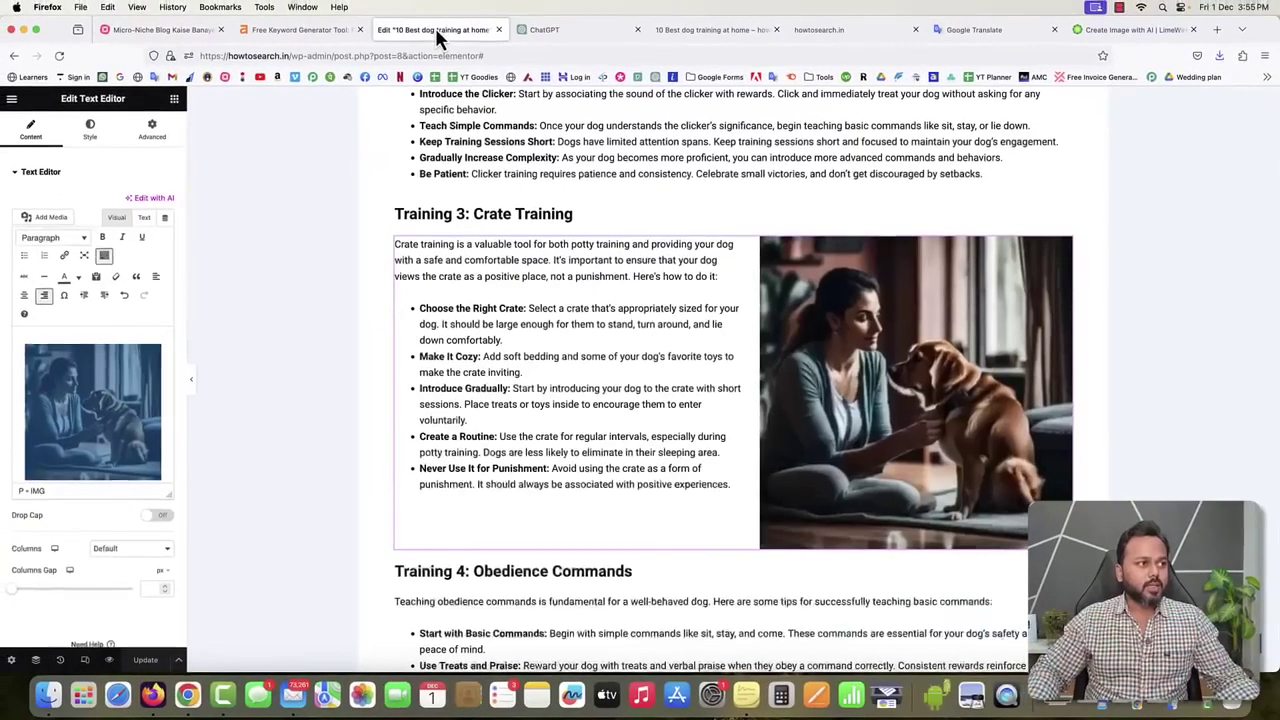
scroll(594, 232, up, 1)
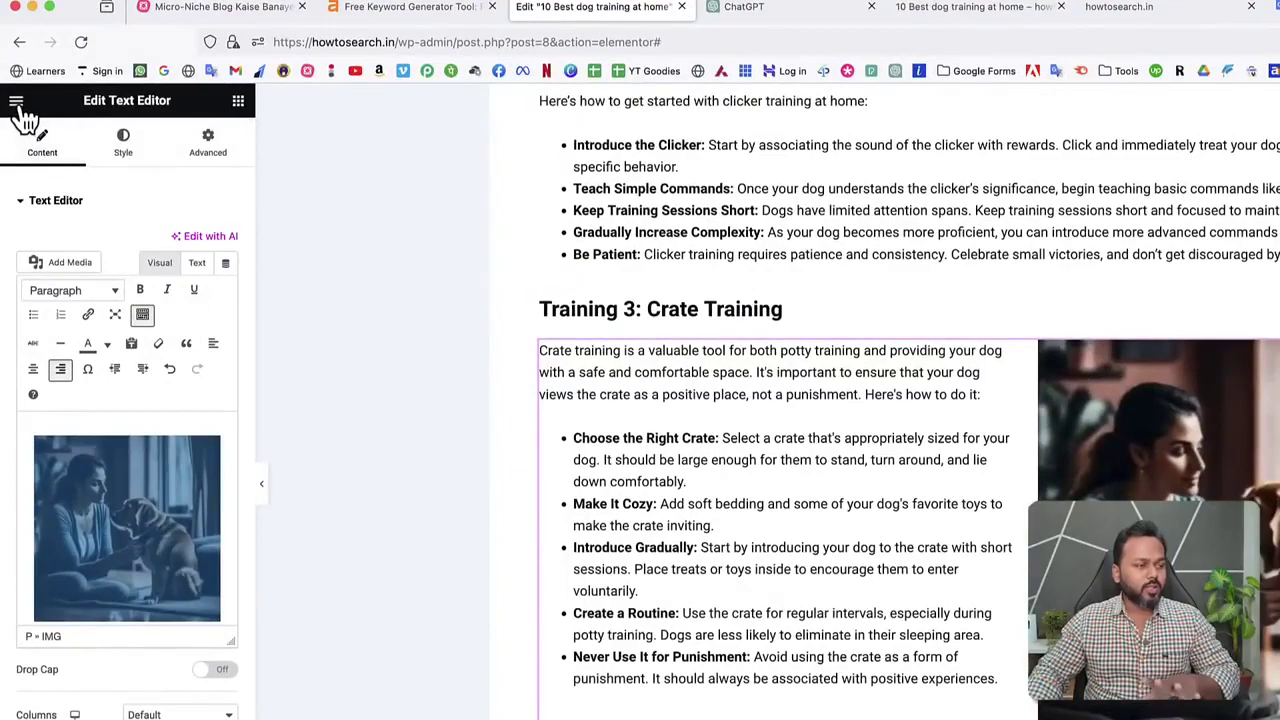
Exit the Elementor editor without choosing a destination and open the All Pages list.
click(17, 103)
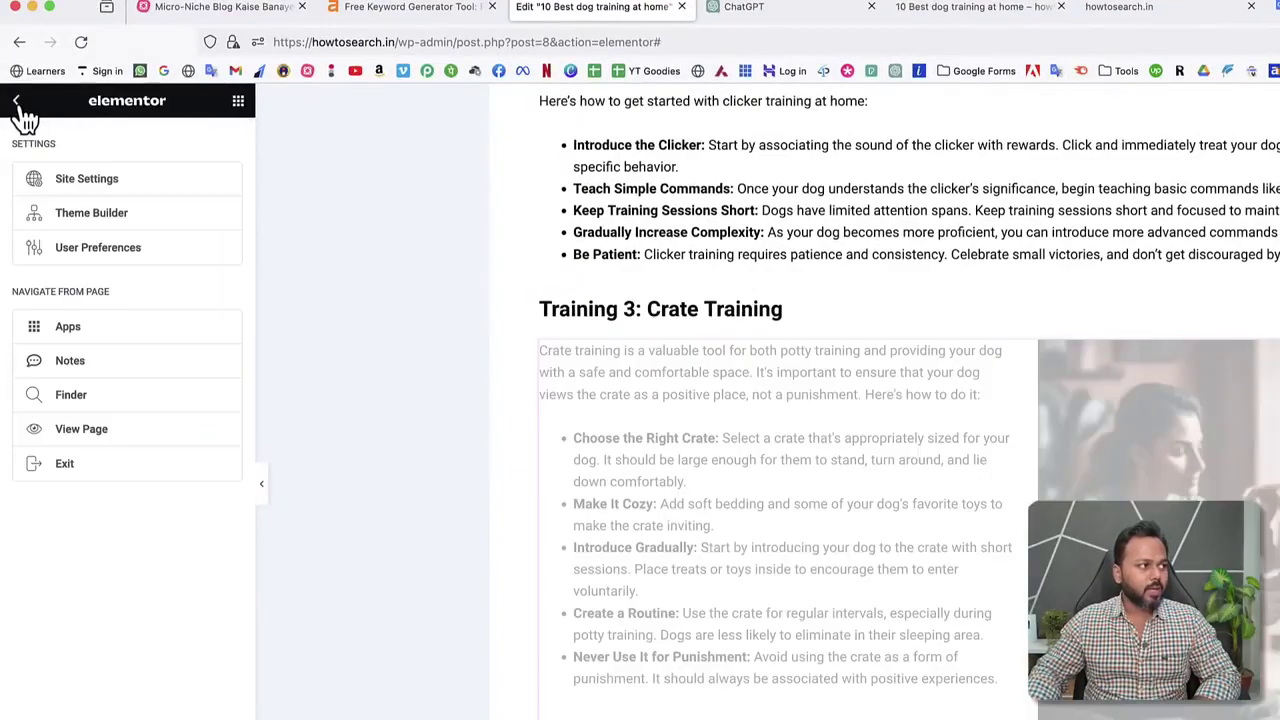
click(94, 464)
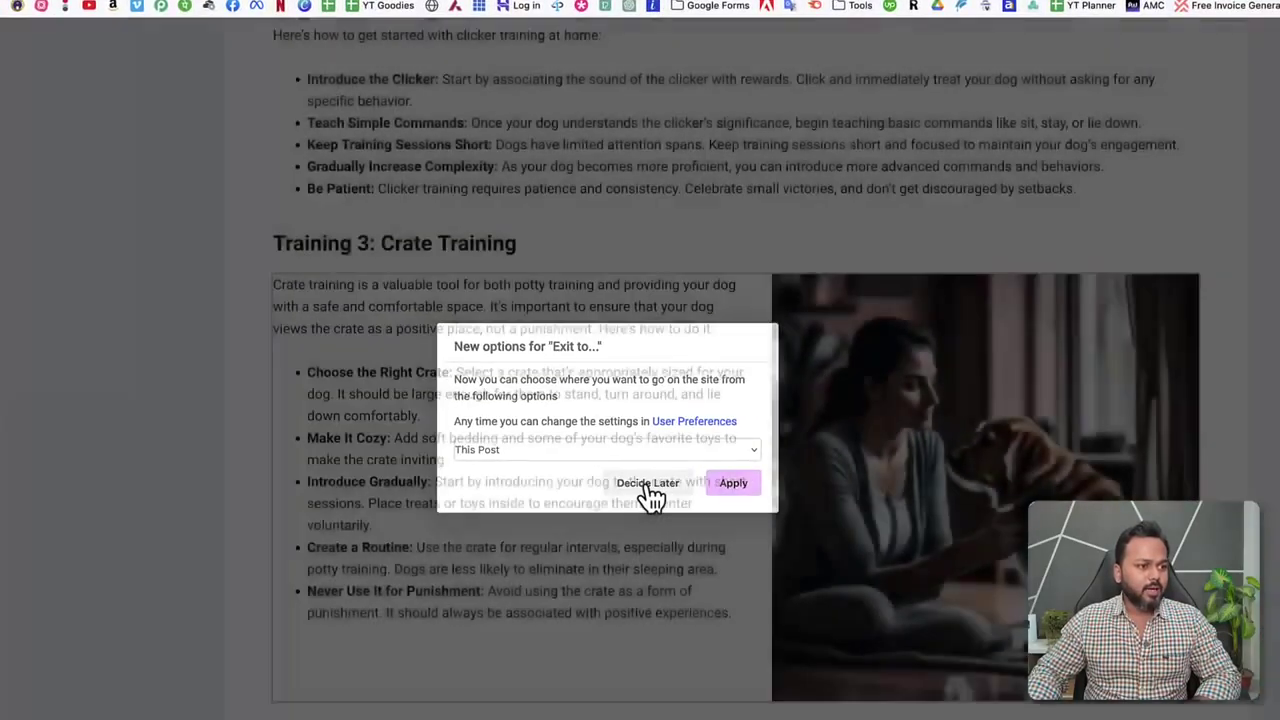
click(648, 484)
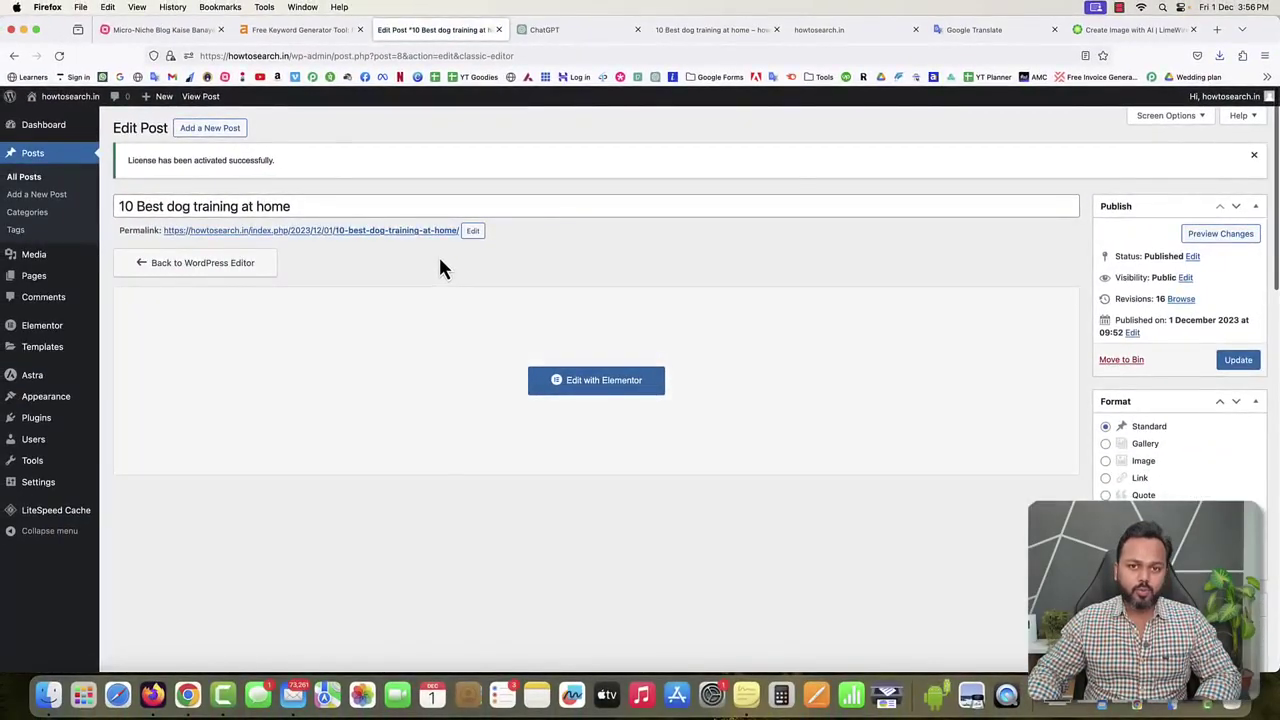
mouse_move(35, 280)
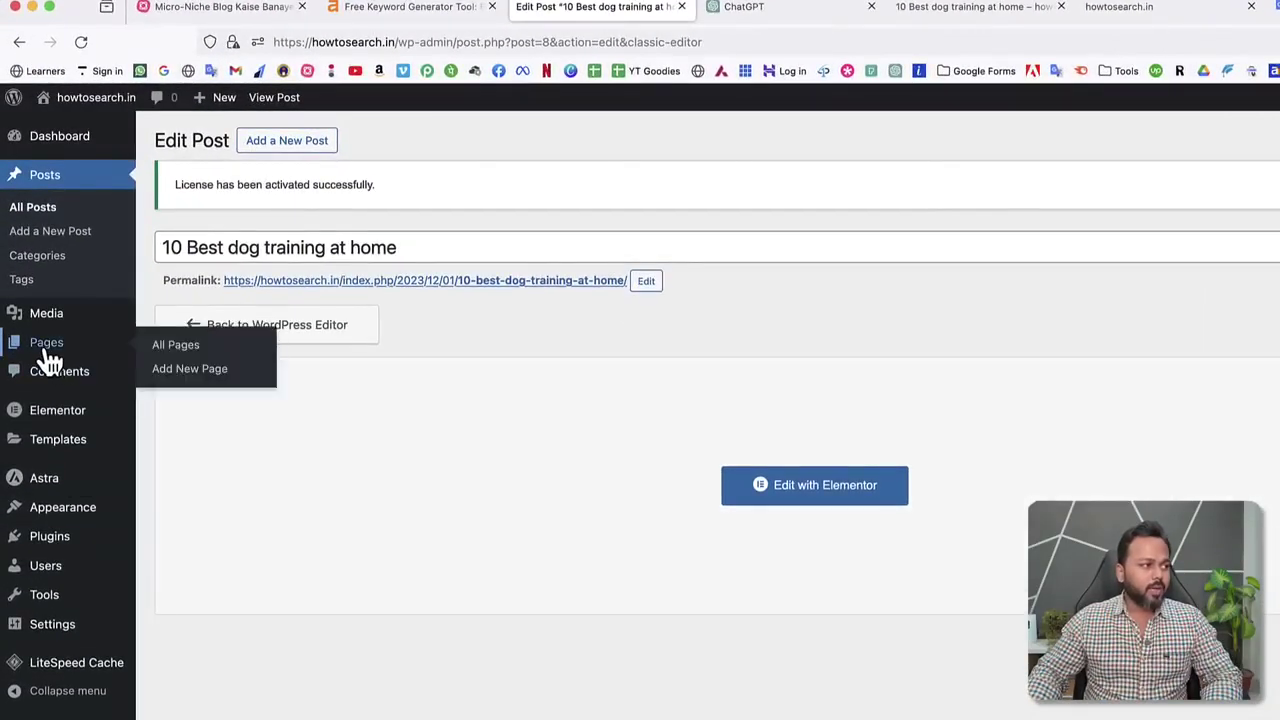
click(178, 346)
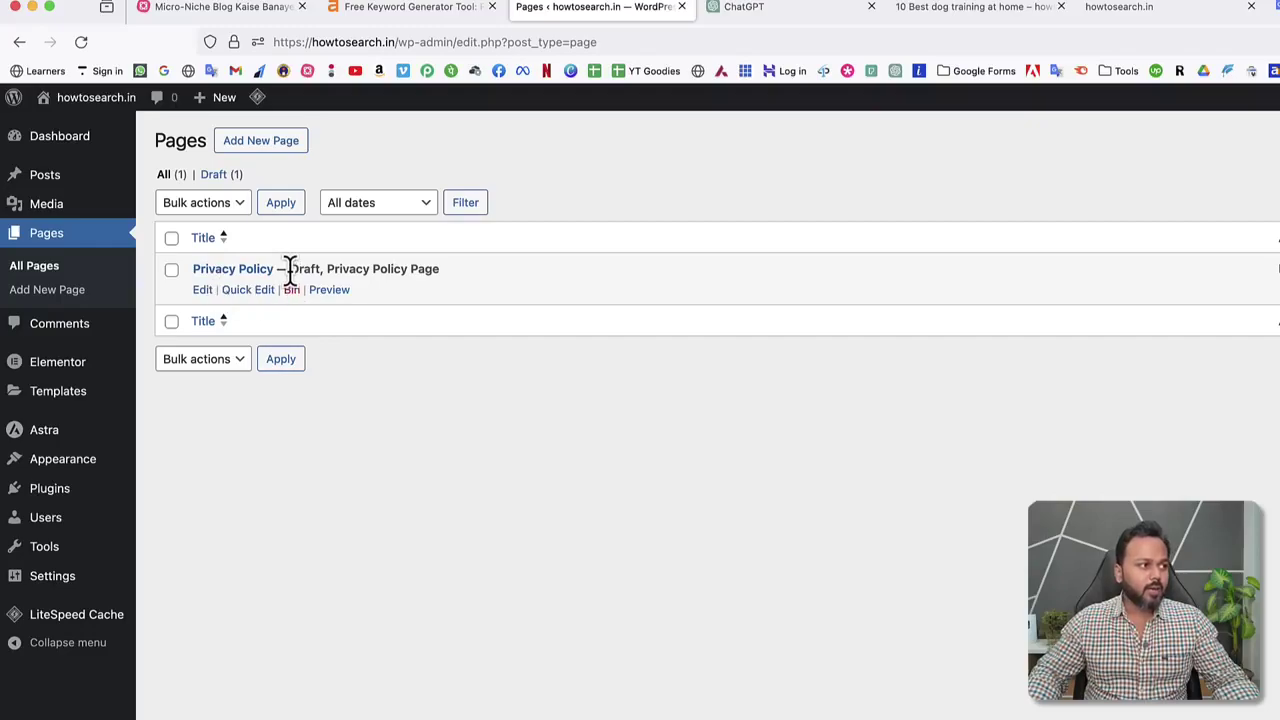
Change the Privacy Policy page's status from Draft to Published using Quick Edit.
drag(288, 269, 322, 269)
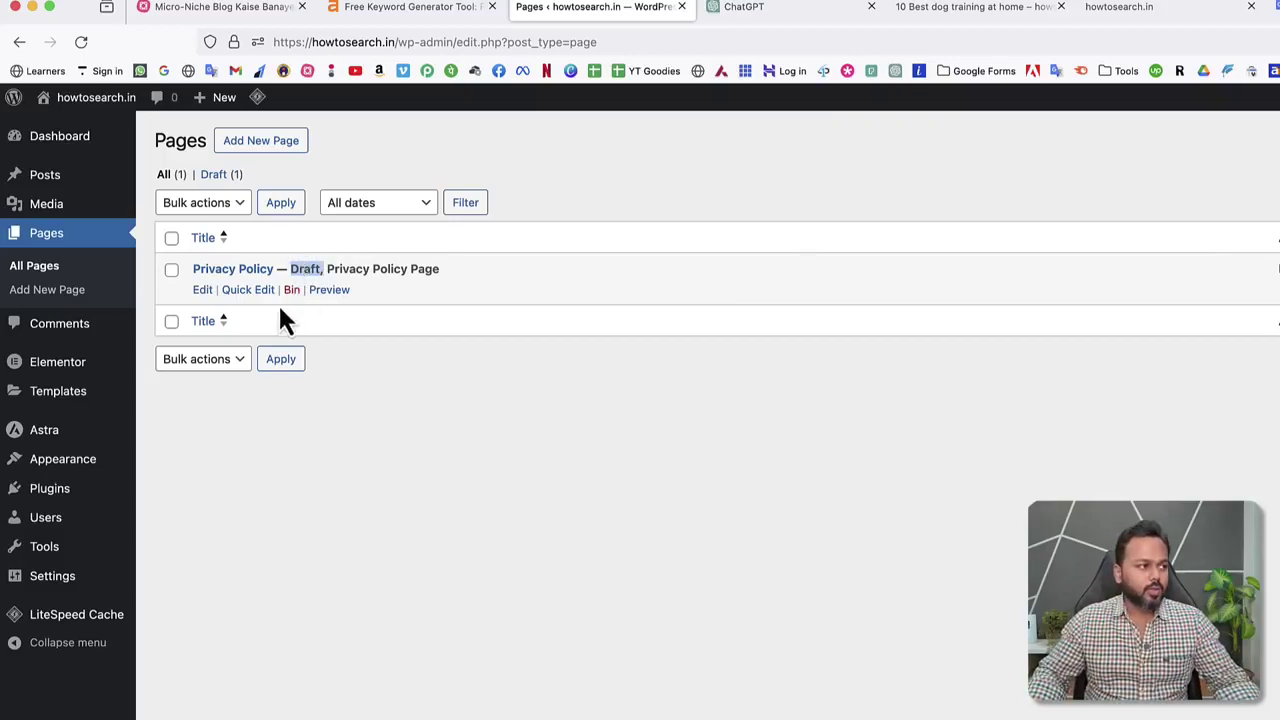
click(250, 290)
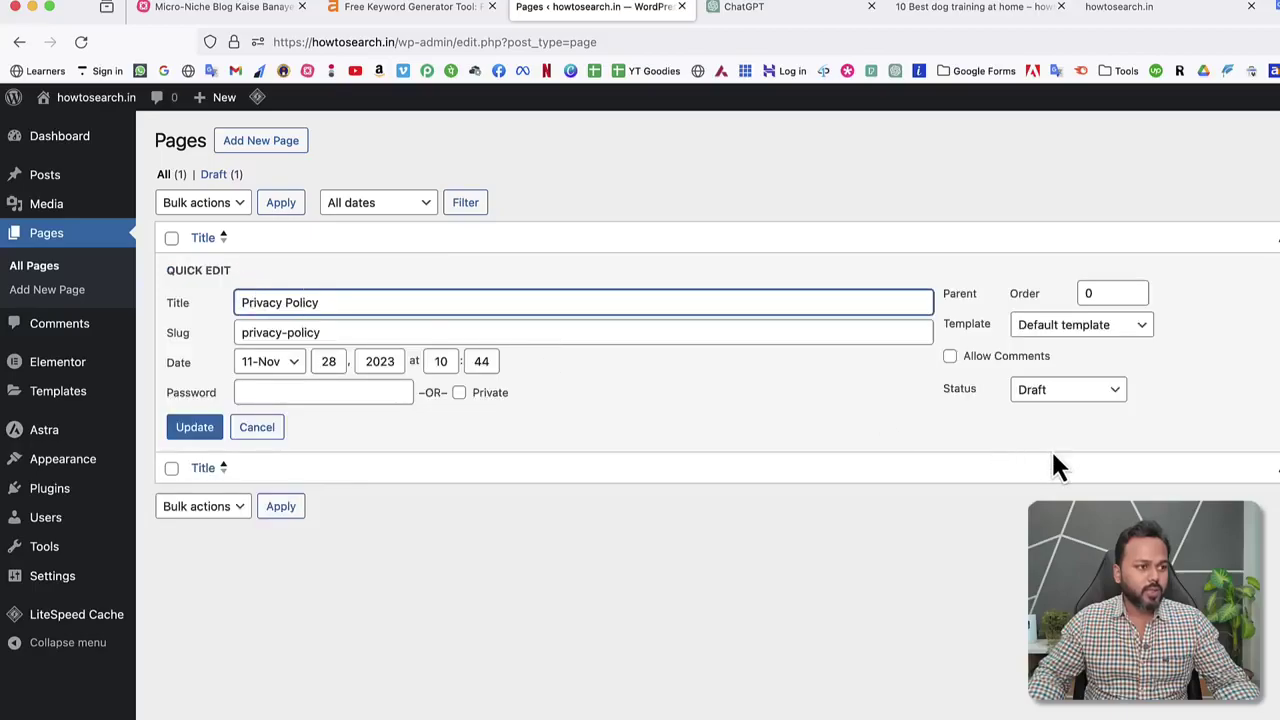
drag(942, 392, 1000, 408)
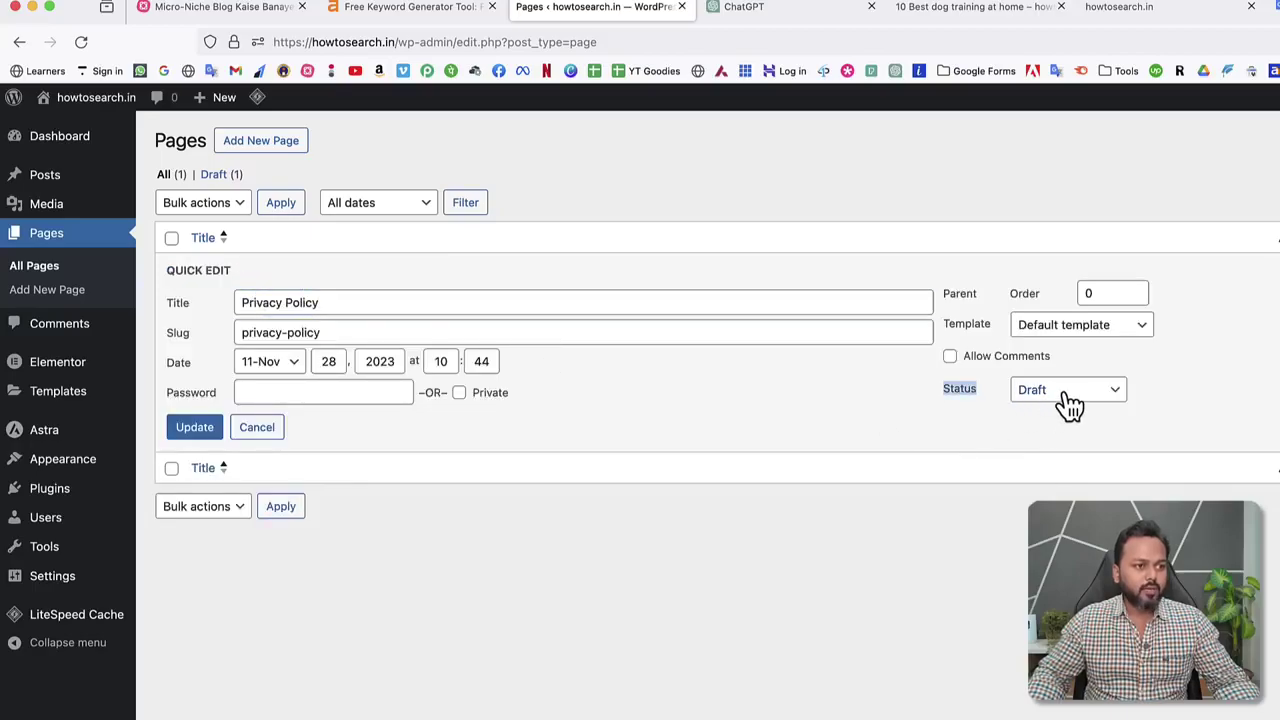
click(1063, 395)
click(1058, 349)
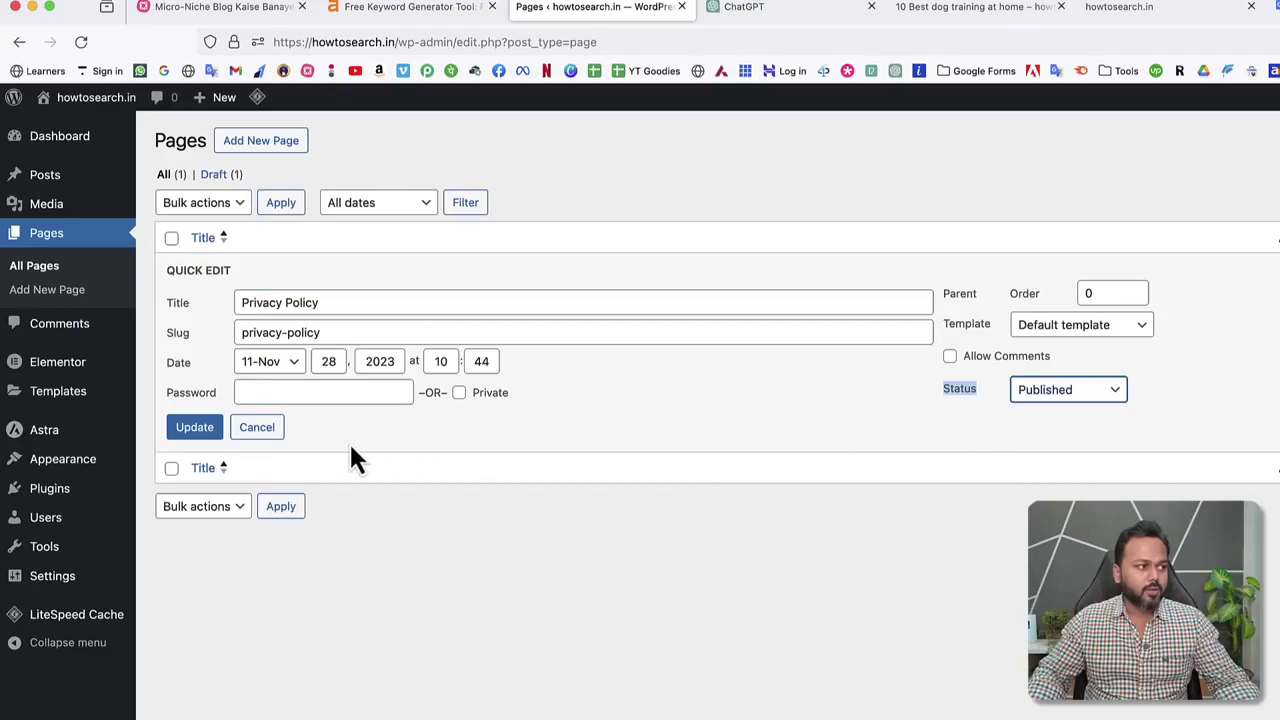
click(200, 430)
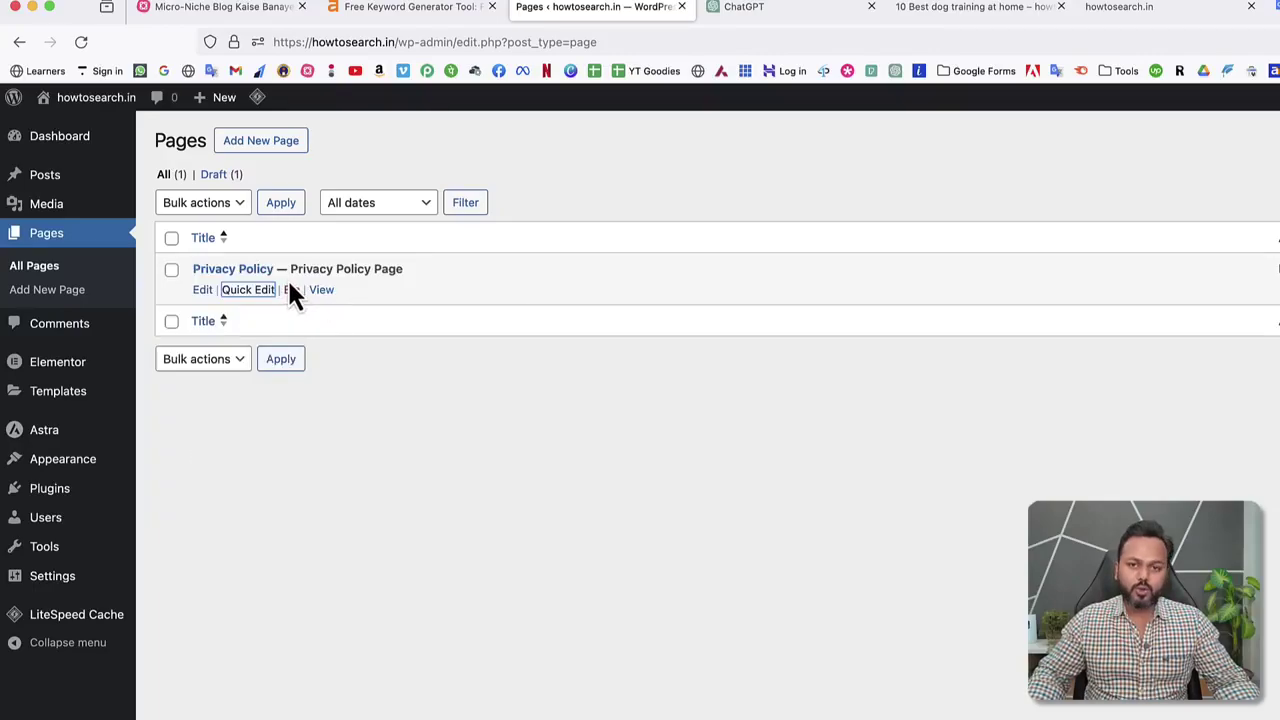
click(428, 440)
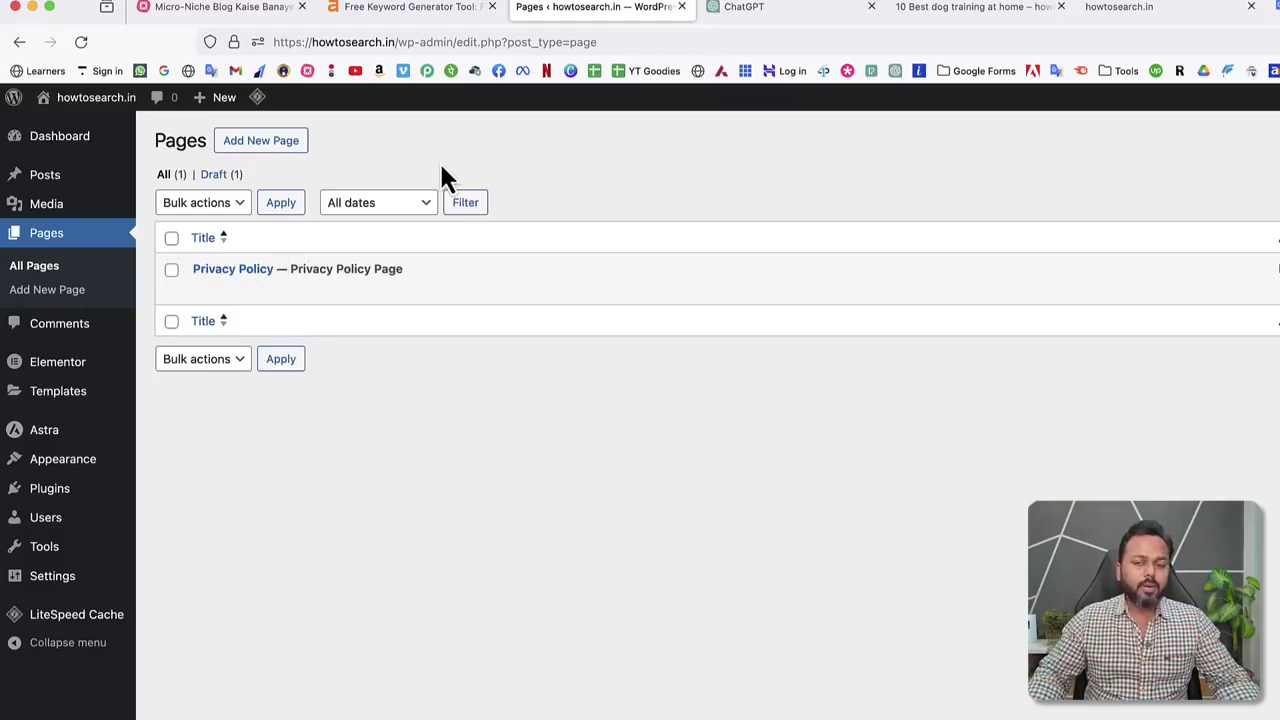
Start a new page titled 'Home' with Full Width container layout and No Sidebar.
click(263, 155)
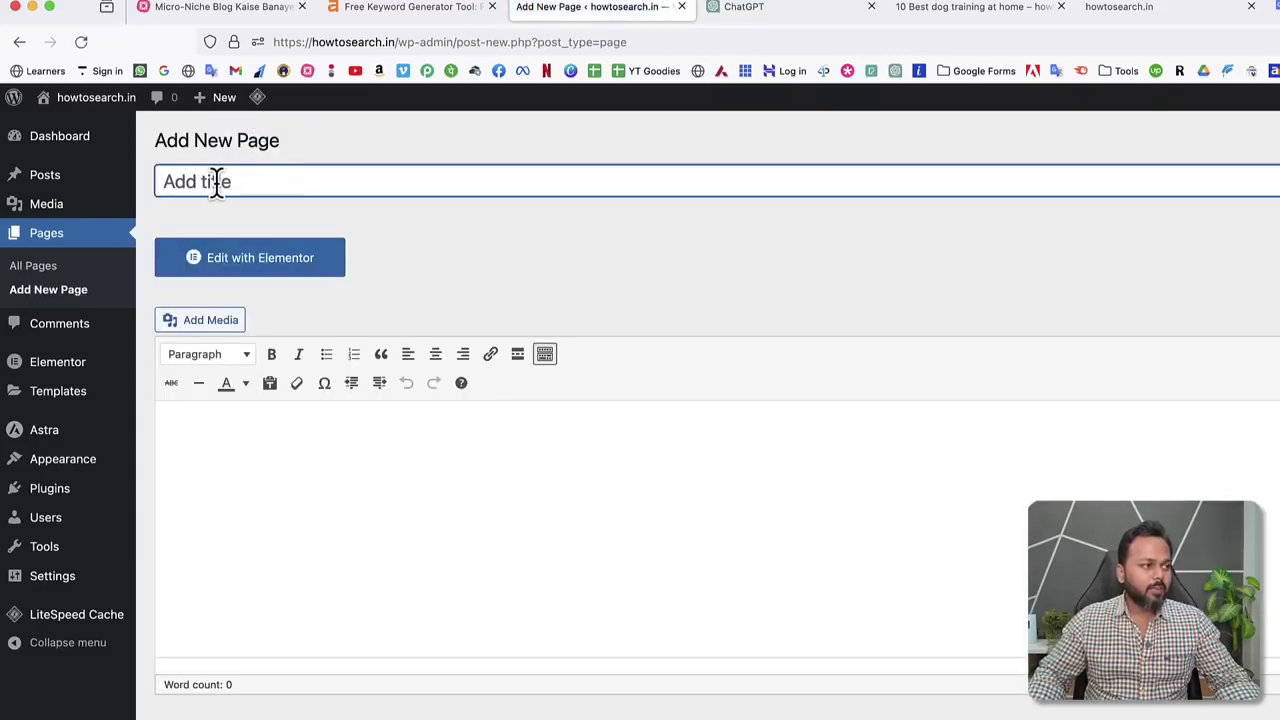
text(Home)
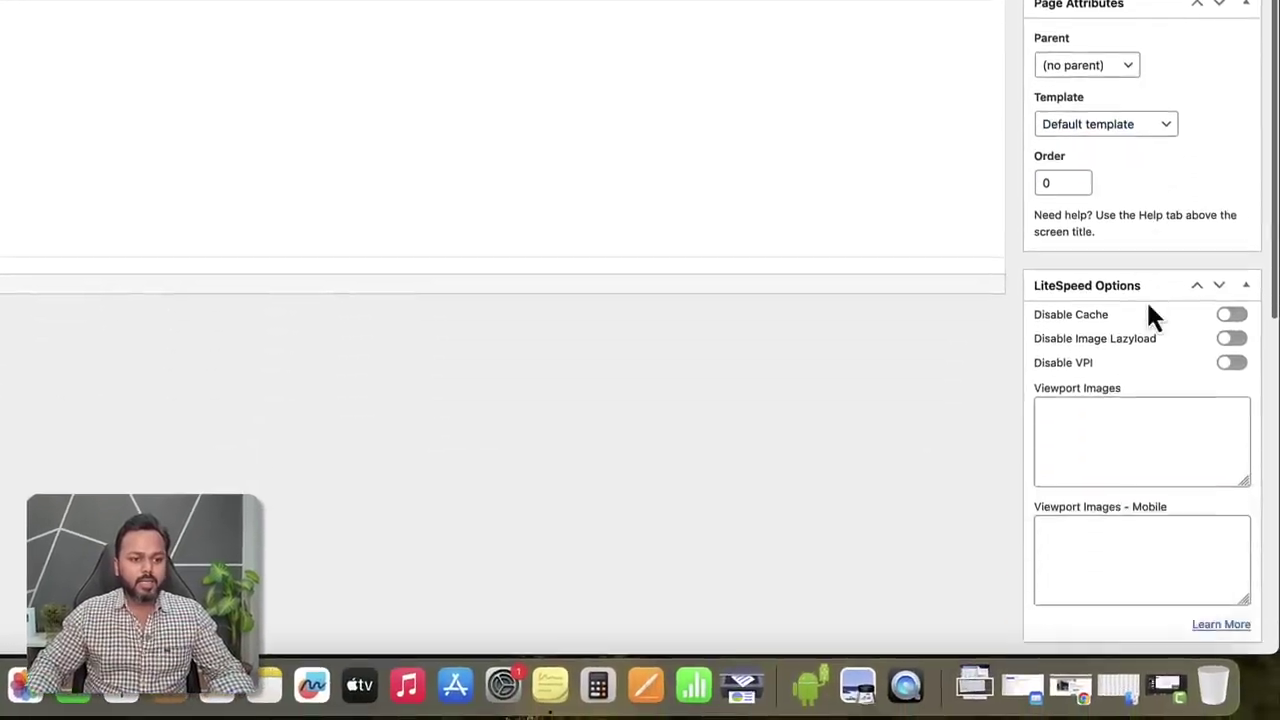
scroll(1147, 305, down, 5)
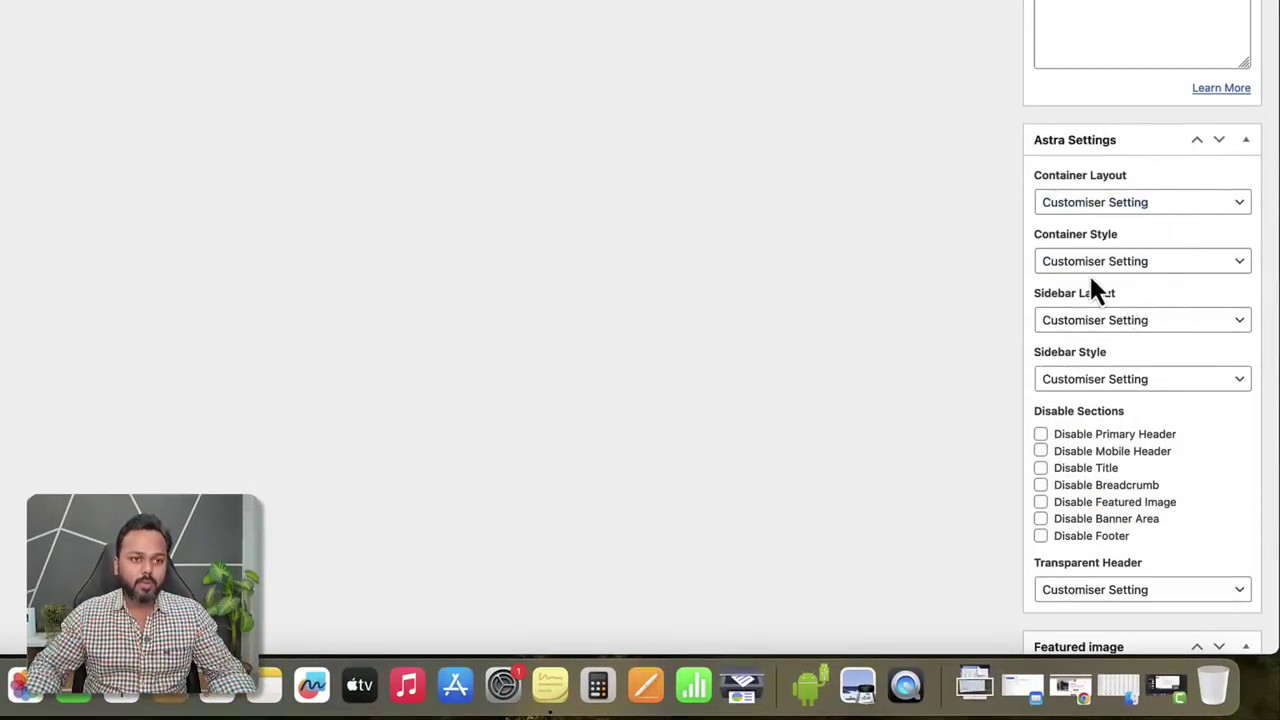
click(1103, 201)
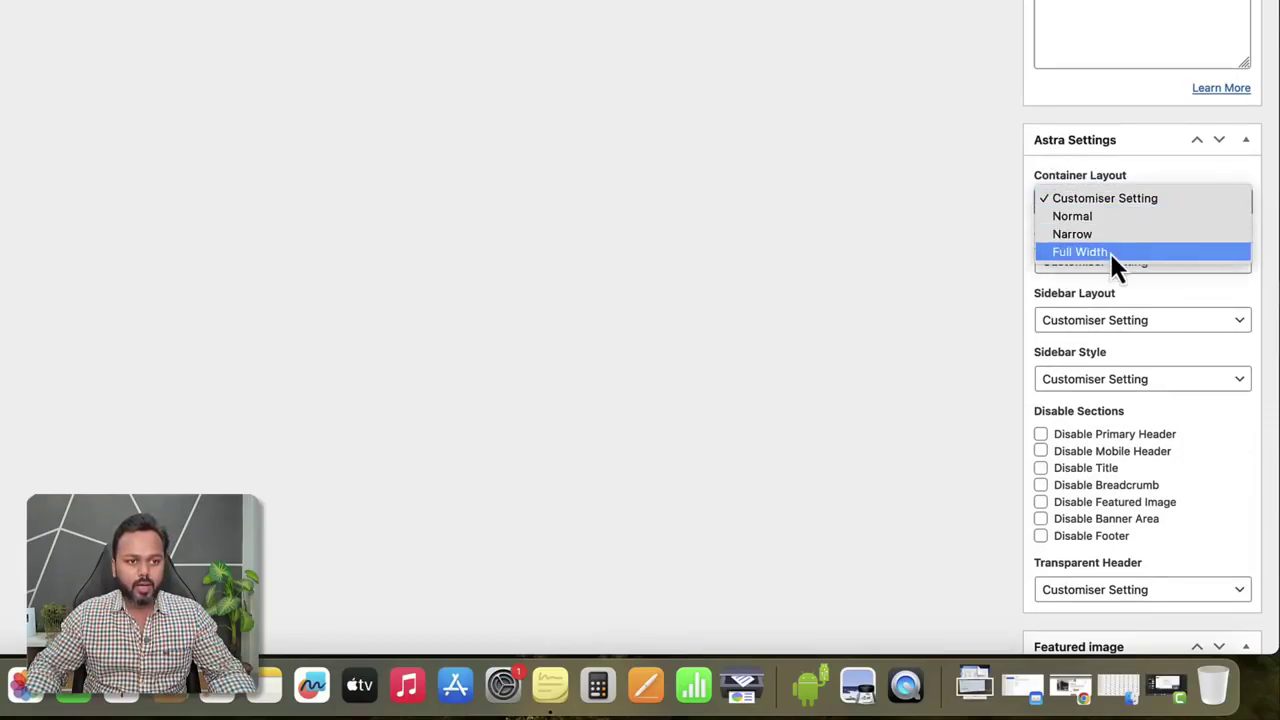
click(1109, 254)
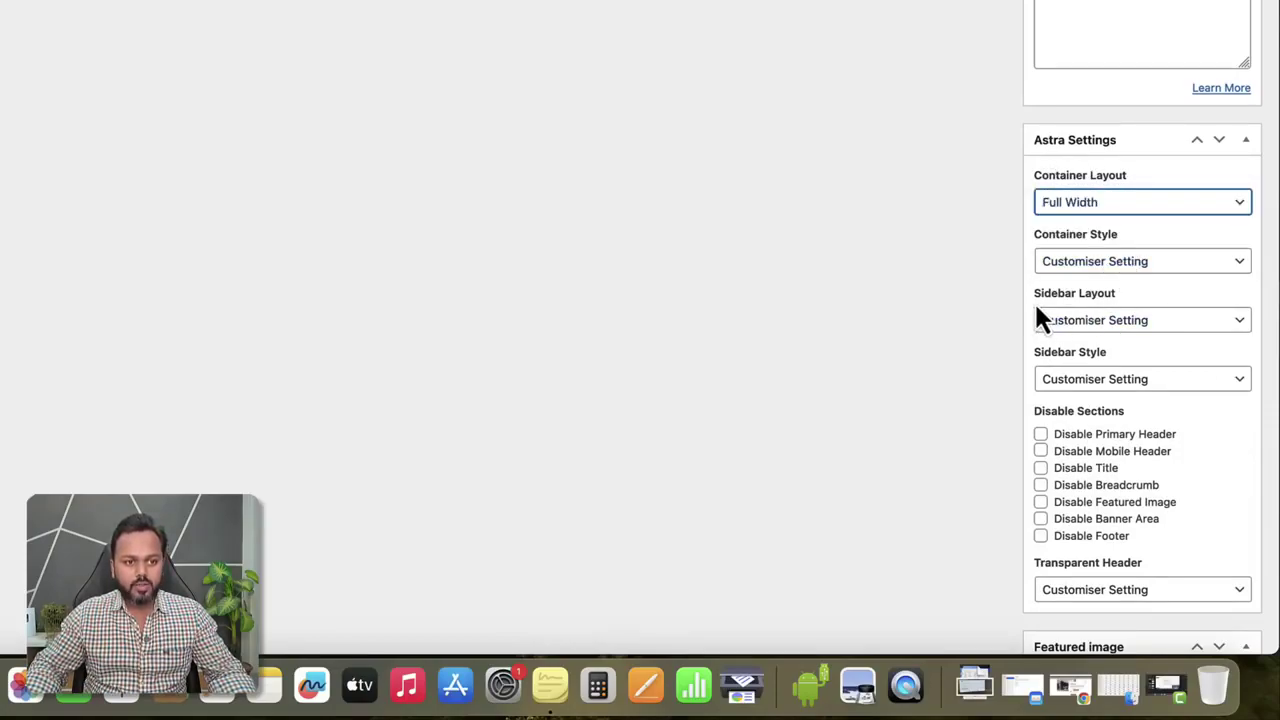
click(1130, 330)
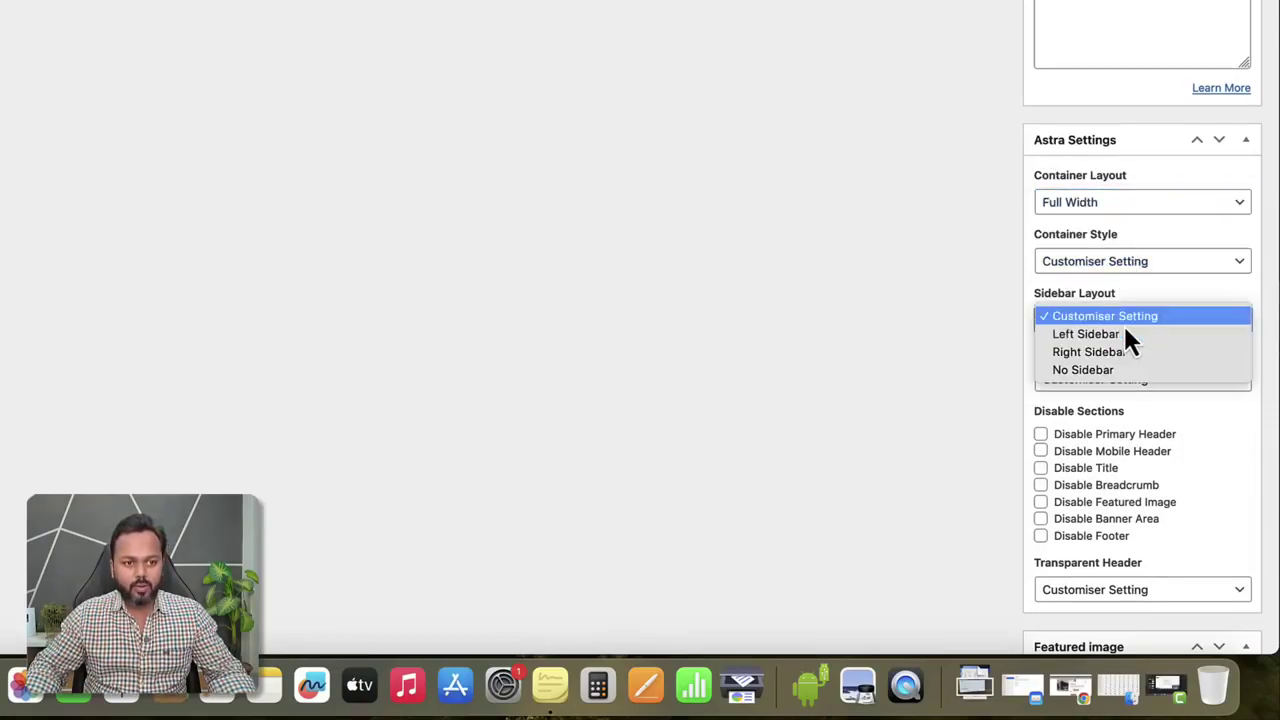
click(1098, 377)
Disable the title, breadcrumb, featured image and banner area, then publish the Home page.
click(1041, 468)
click(1041, 485)
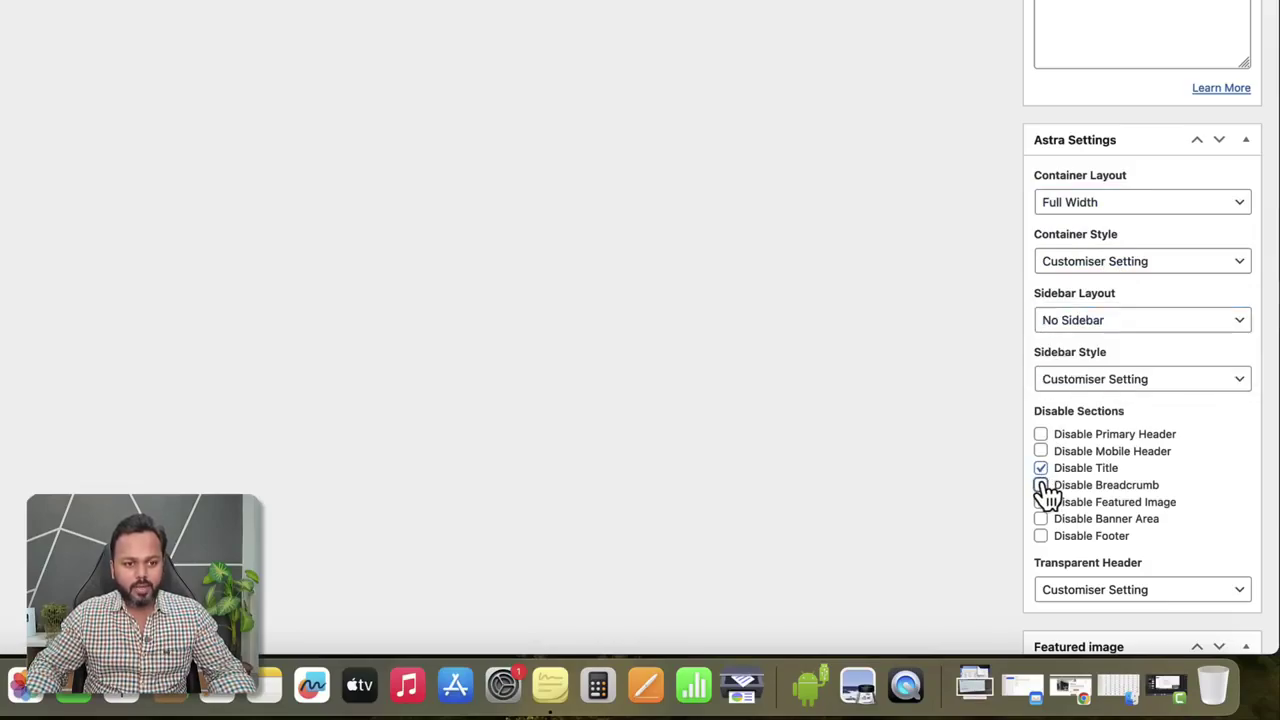
click(1042, 503)
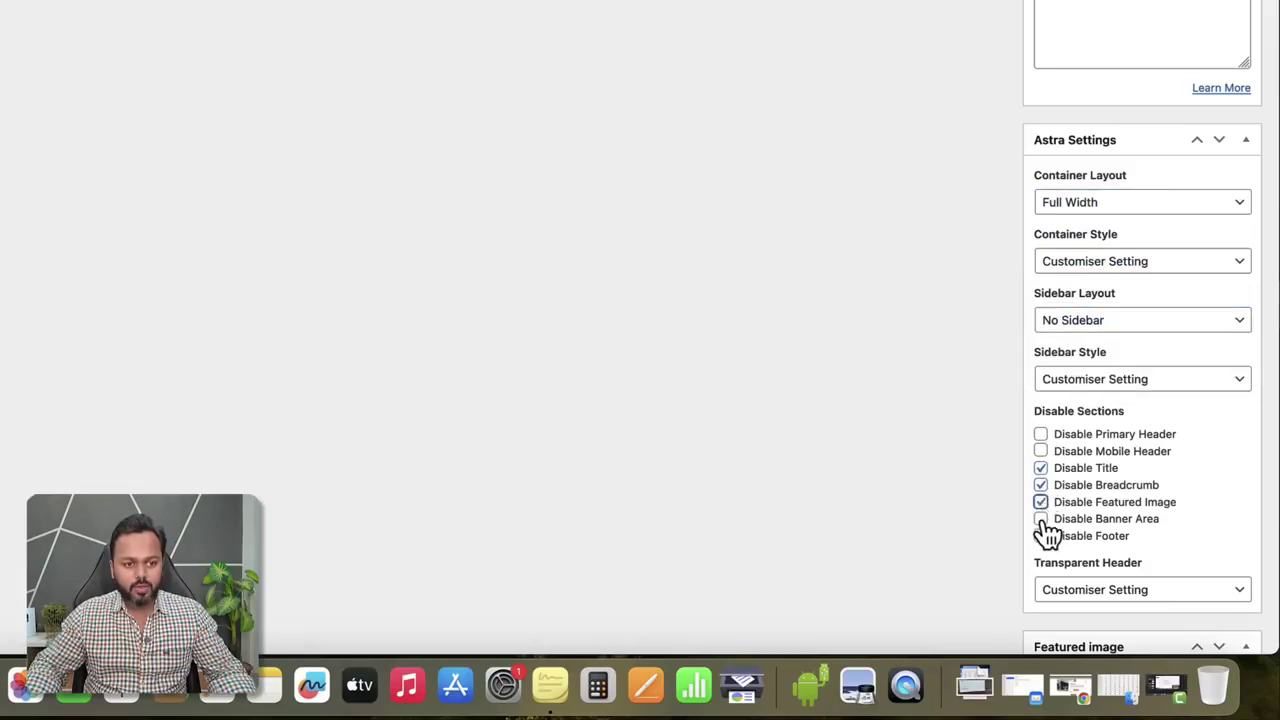
click(1041, 519)
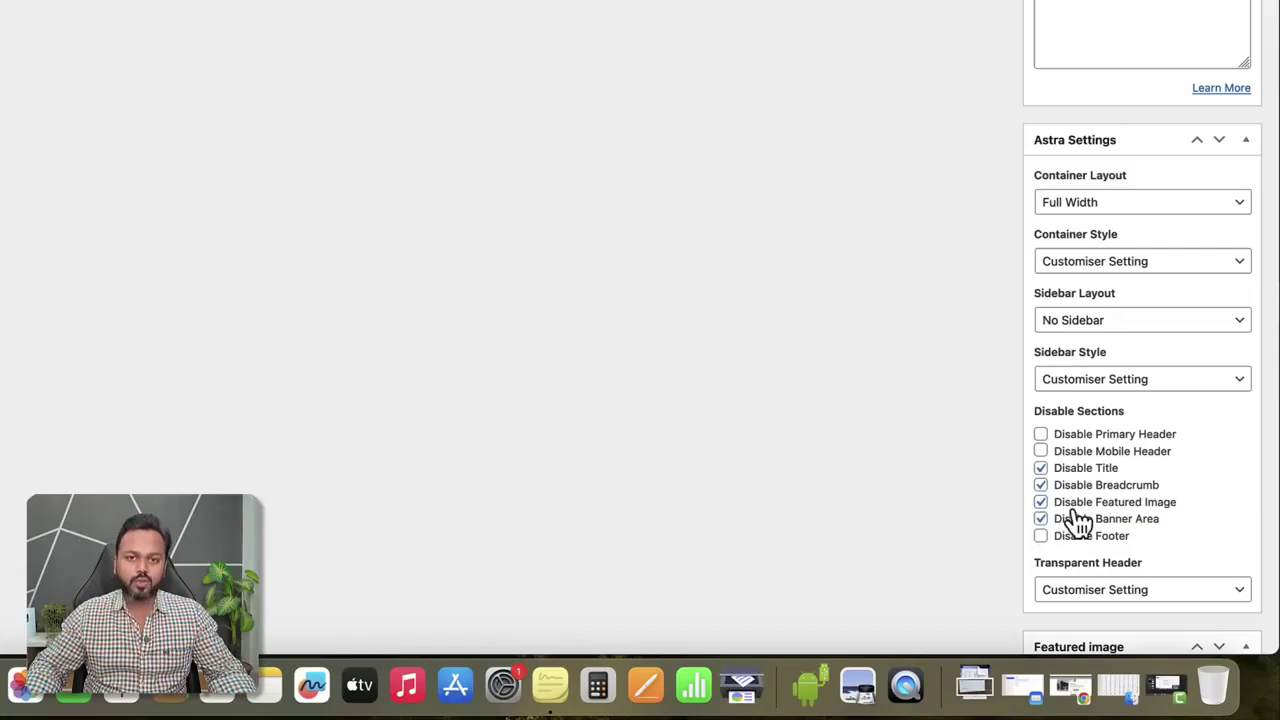
scroll(983, 385, up, 10)
click(1220, 127)
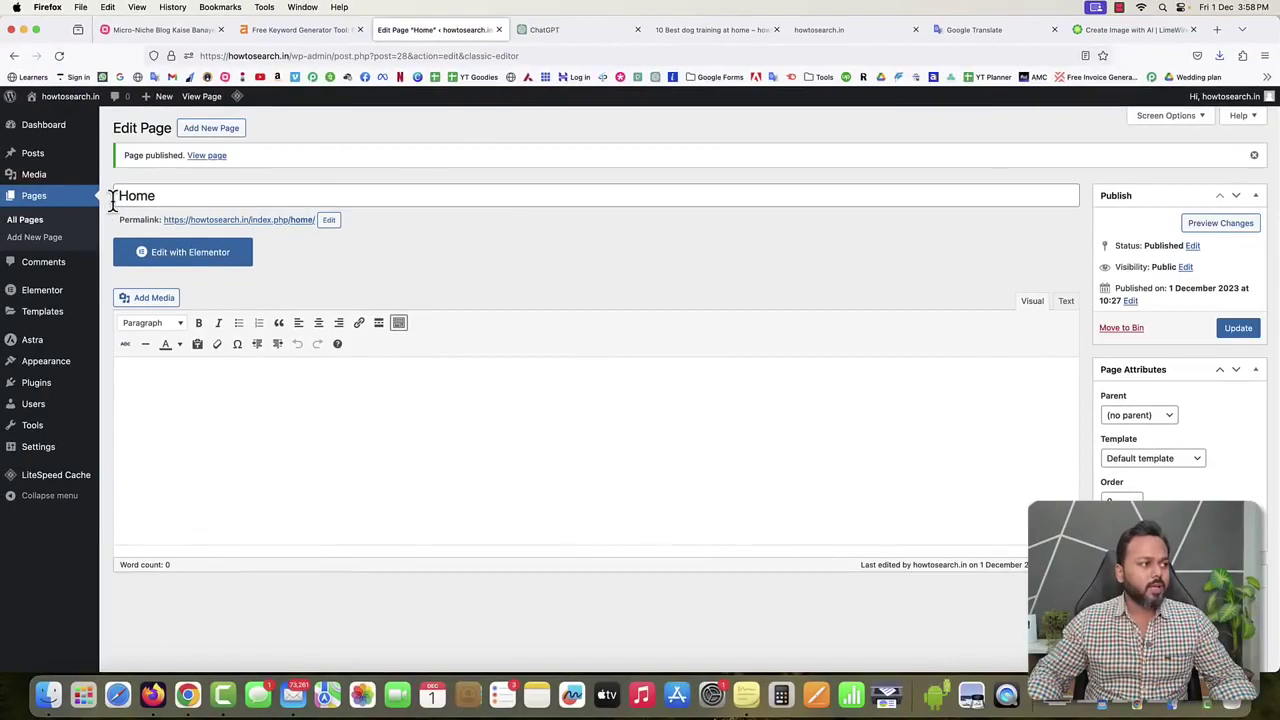
Open the published Home page in a new tab to view it, then return to the editor.
right_click(197, 160)
click(215, 163)
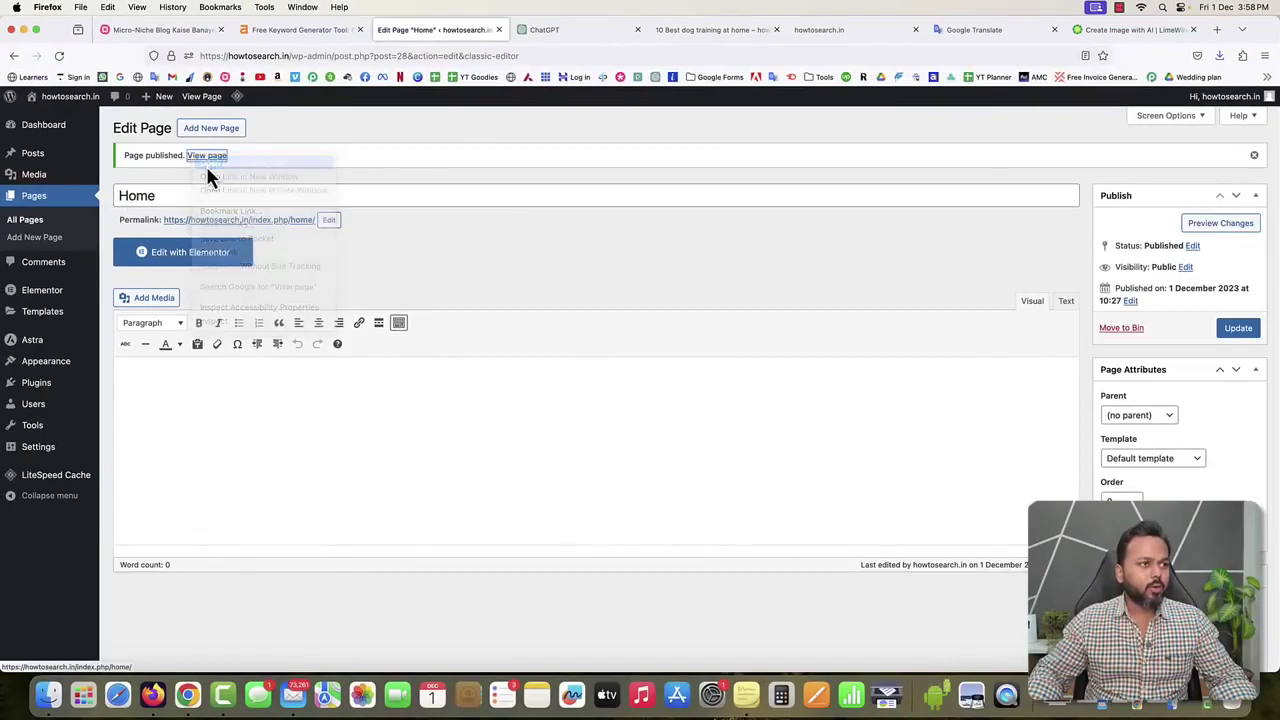
click(533, 30)
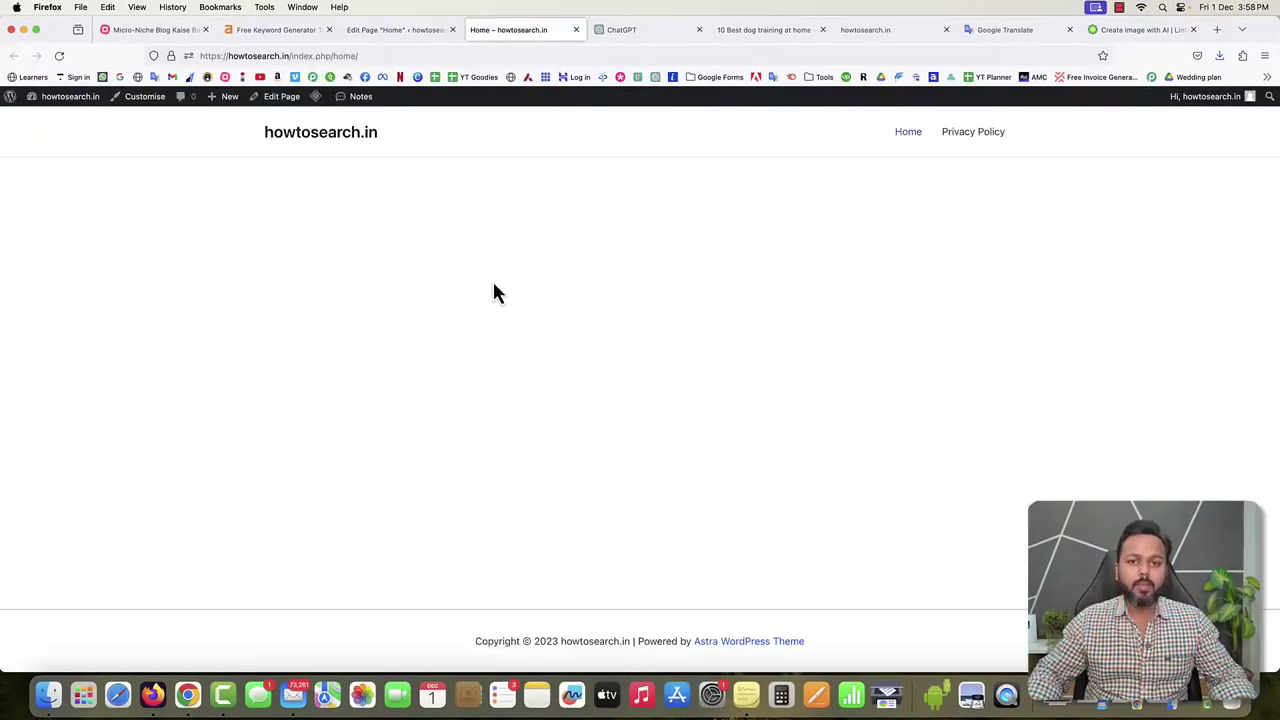
click(384, 31)
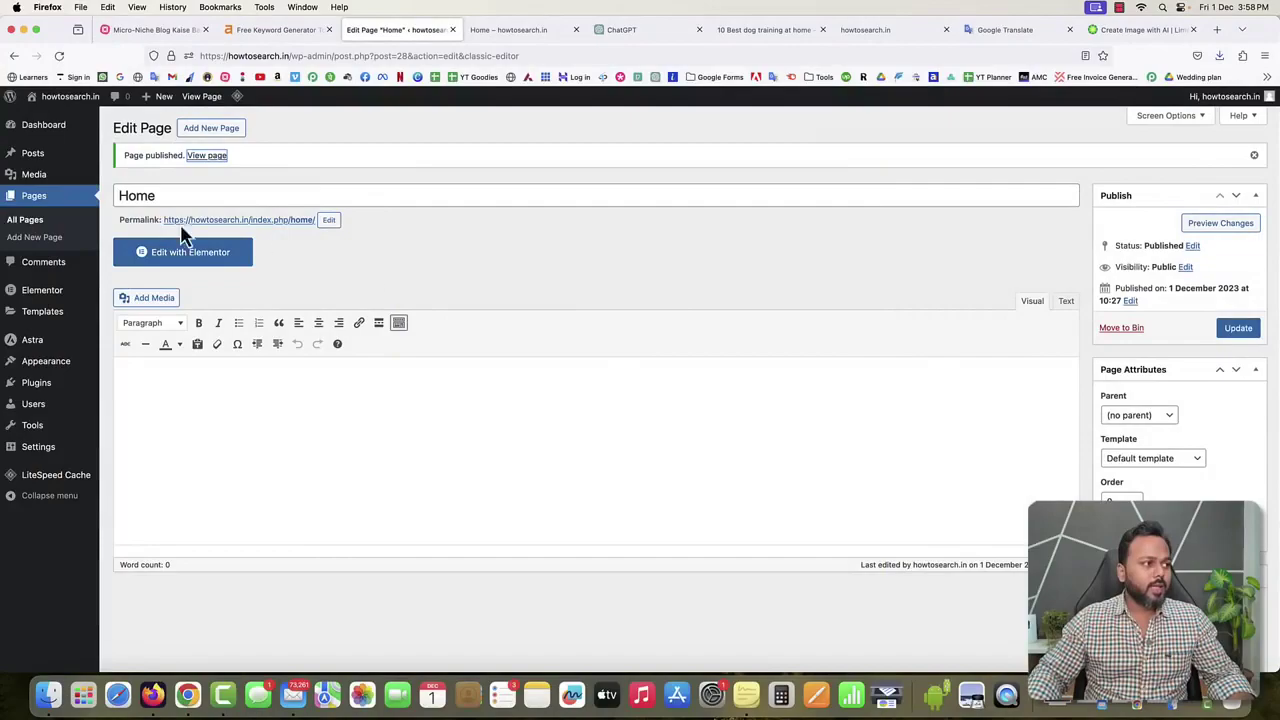
click(207, 131)
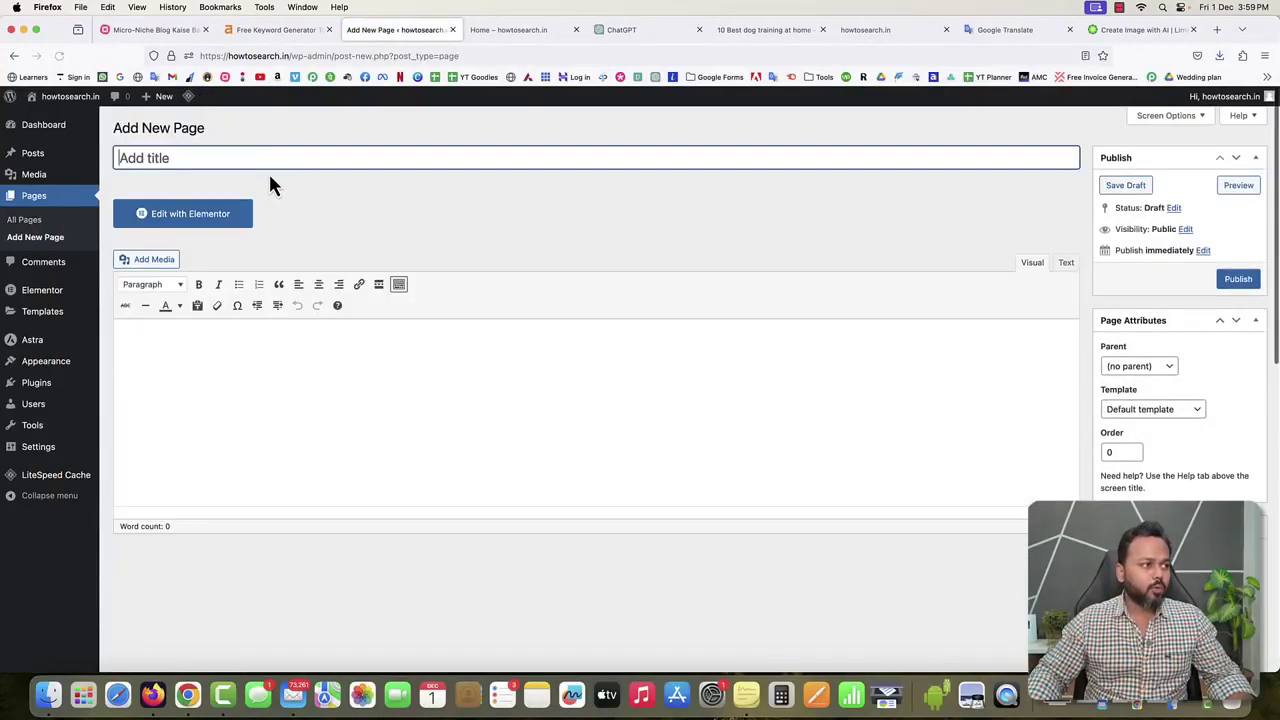
Start a new page titled 'About us' with Full Width container layout and No Sidebar.
click(266, 157)
text(A bou)
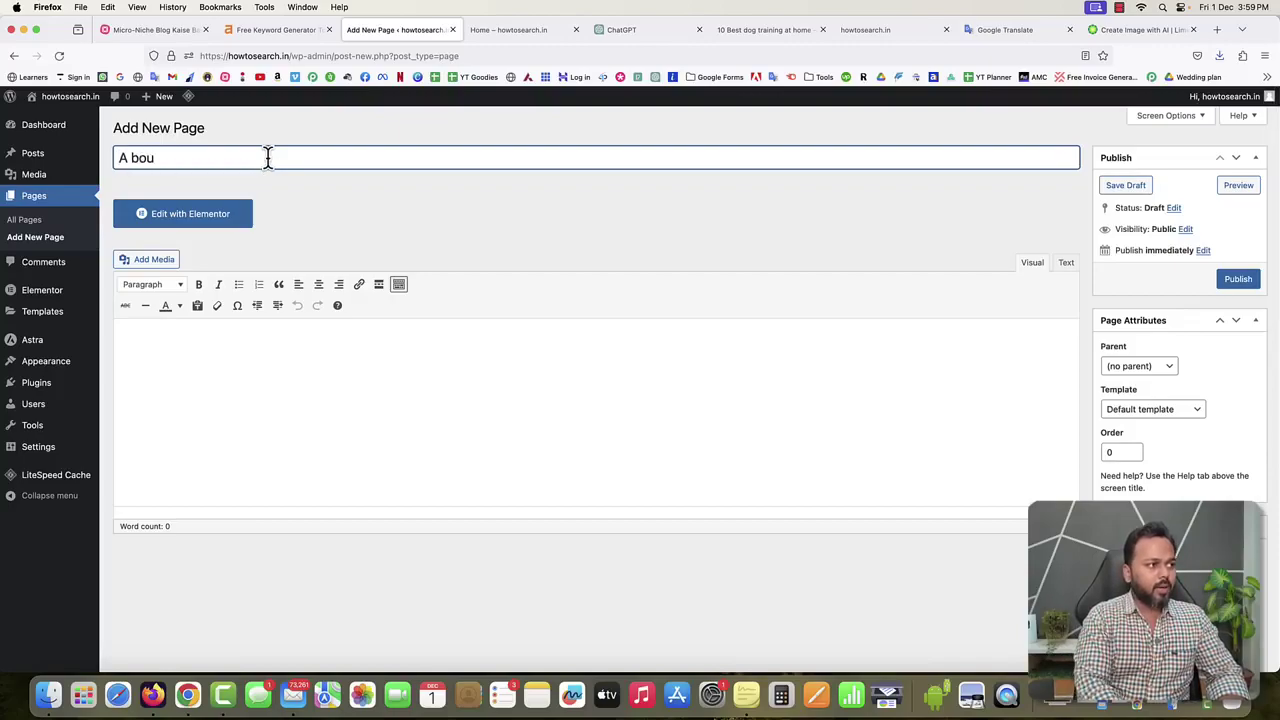
key(BackSpace)
key(BackSpace)
key(BackSpace)
key(BackSpace)
text(bout us)
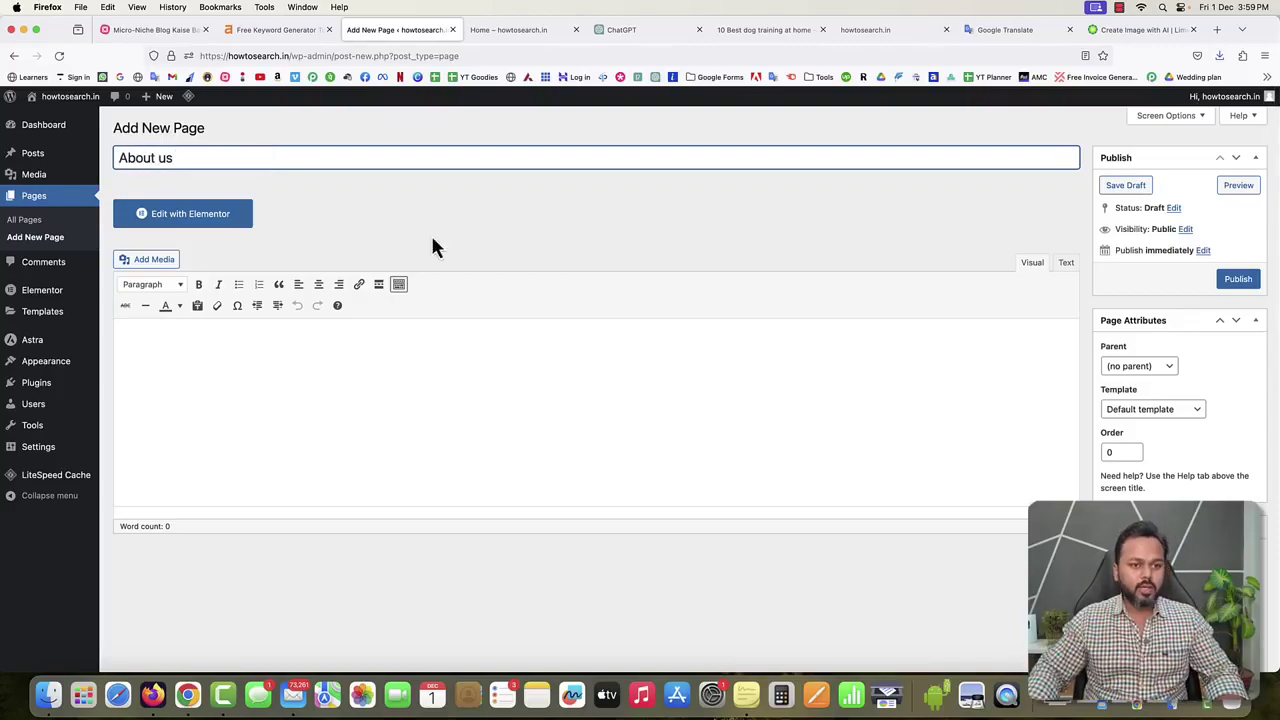
scroll(1228, 533, down, 10)
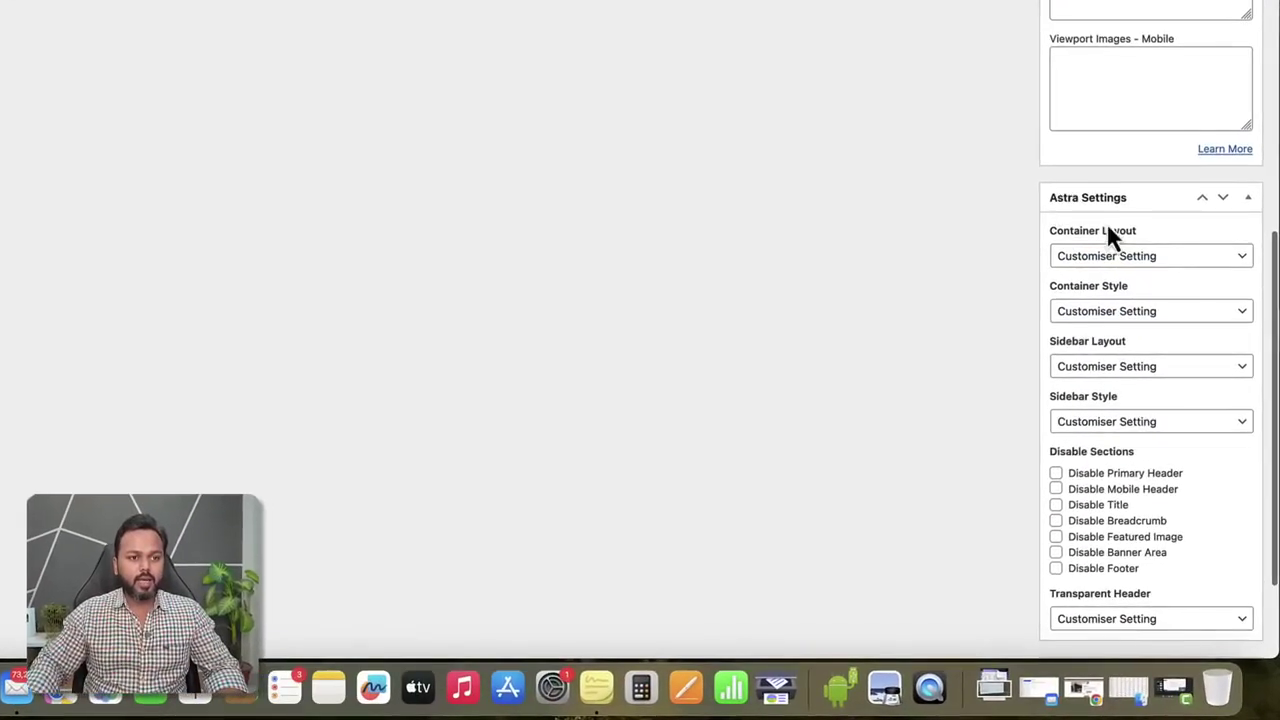
click(1100, 285)
click(1100, 326)
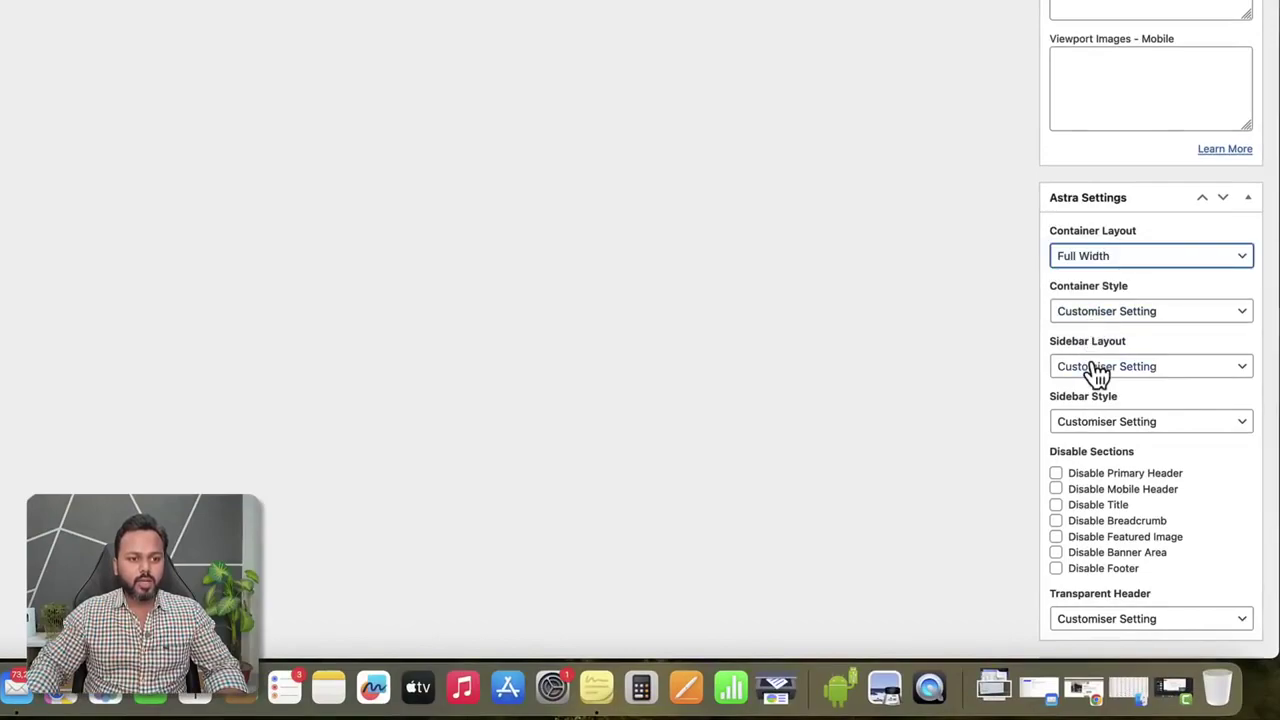
click(1094, 368)
click(1091, 411)
Hide the title, breadcrumb and featured image, then publish the About us page.
click(1090, 505)
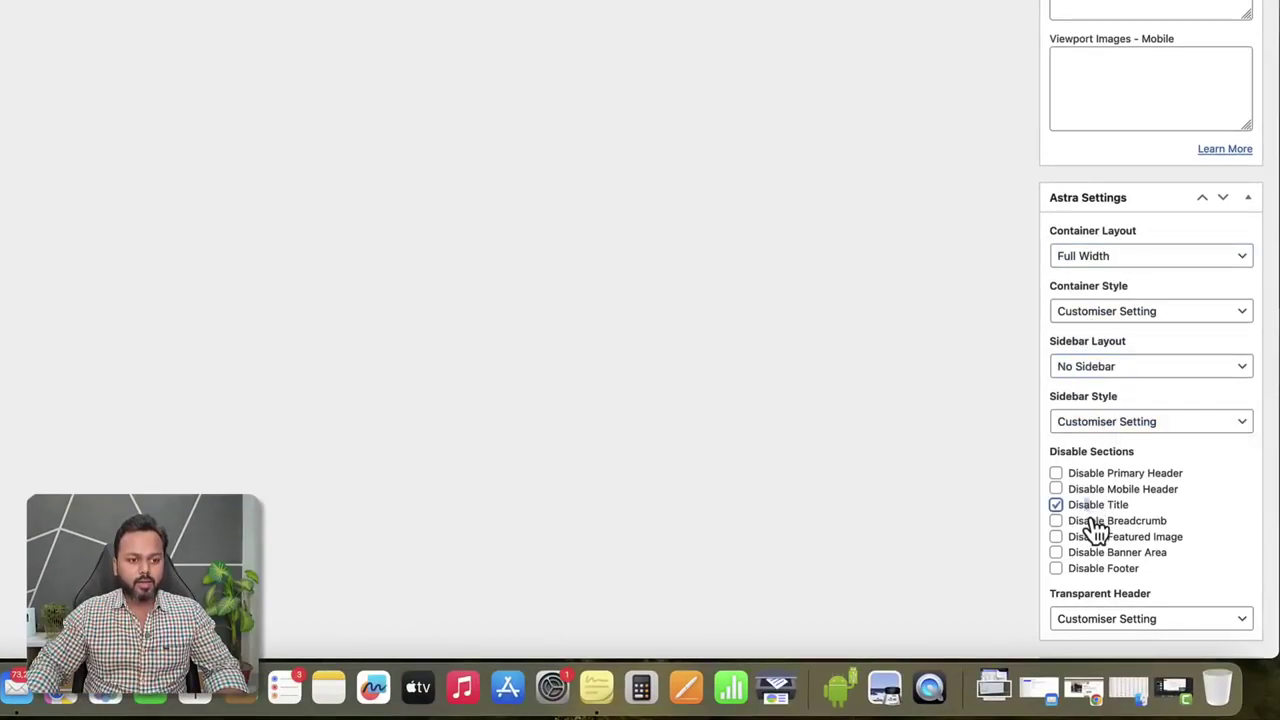
click(1092, 521)
click(1092, 537)
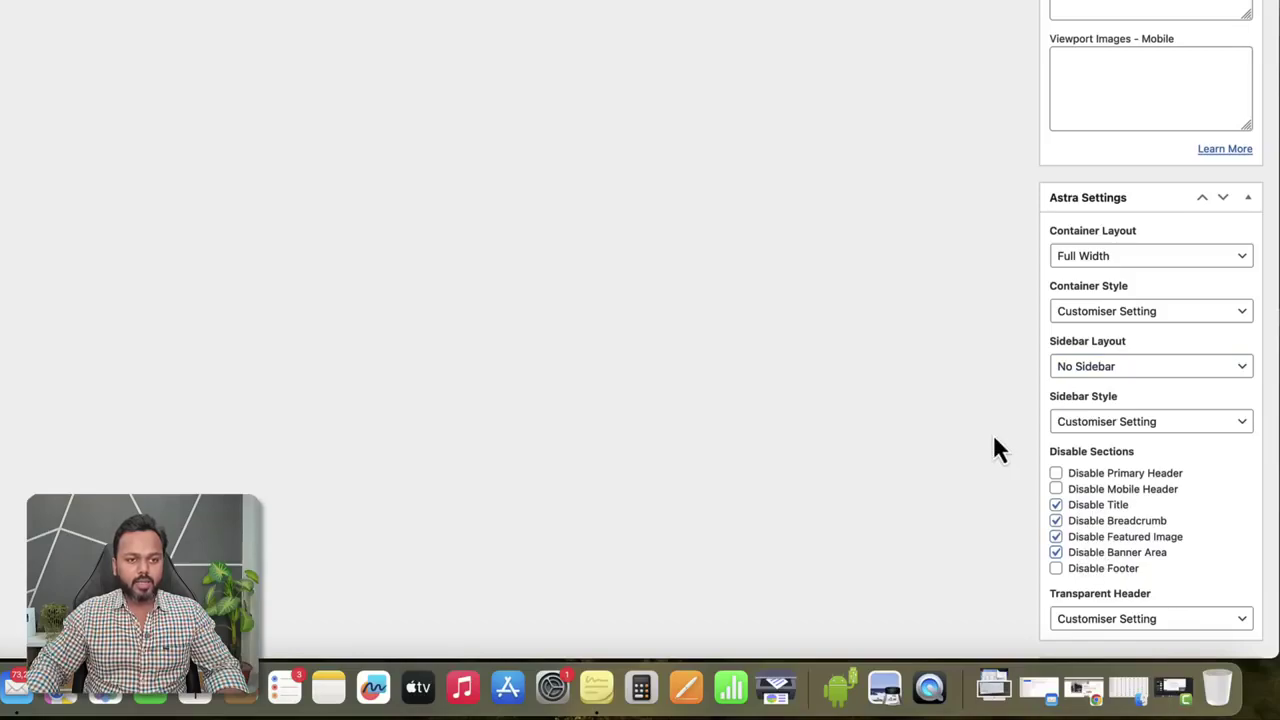
scroll(1000, 440, up, 10)
scroll(1100, 300, down, 1)
click(1238, 160)
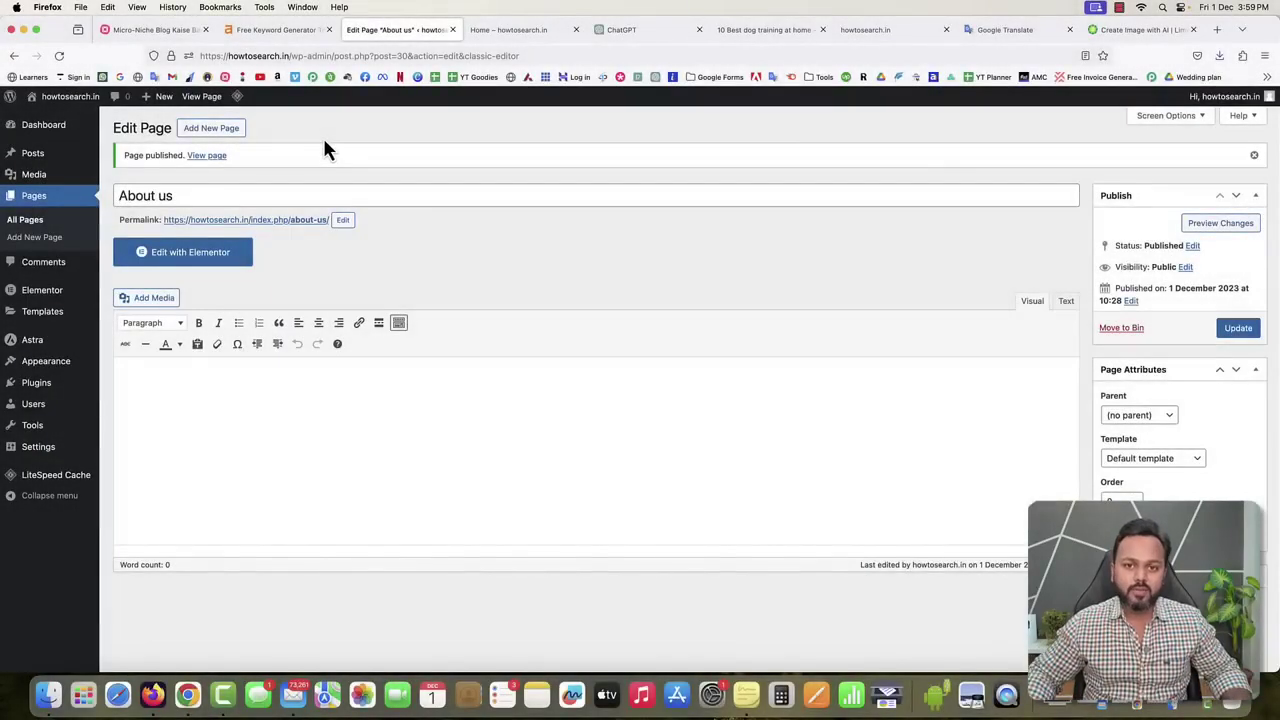
click(214, 131)
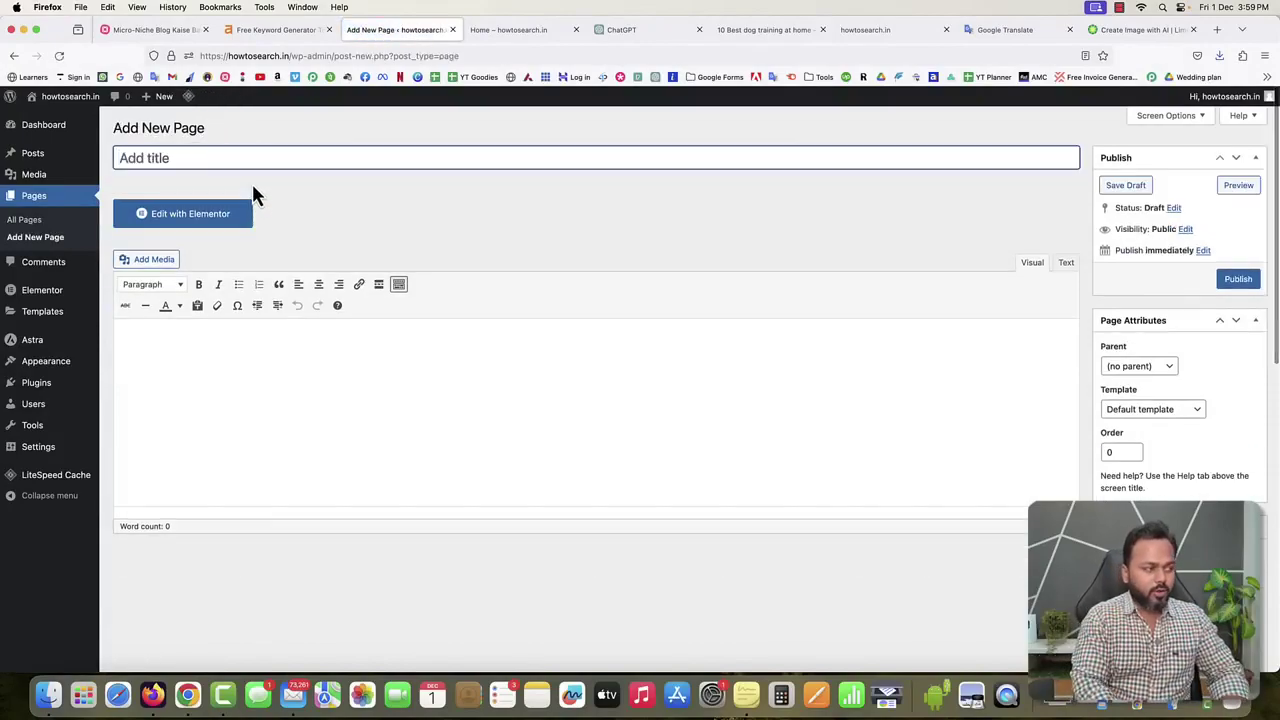
Publish a new page titled 'Contact us', then switch to the mind-map tab.
text(Contact us)
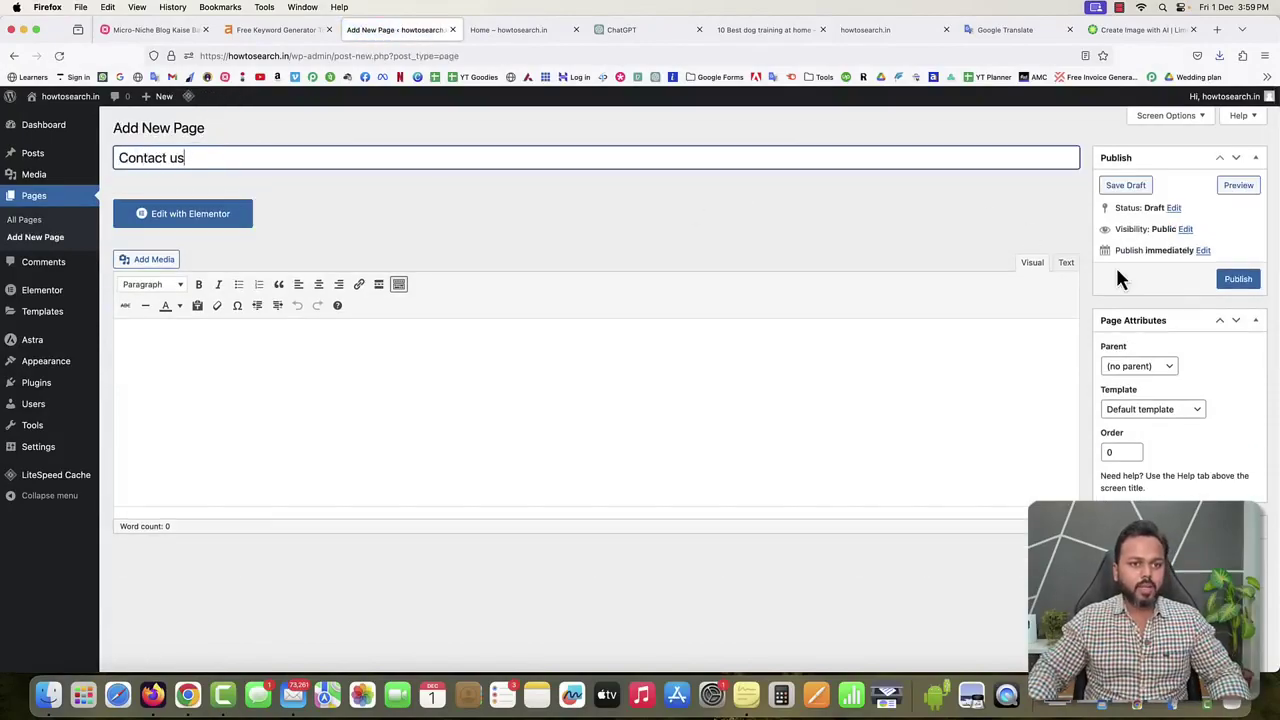
click(1238, 280)
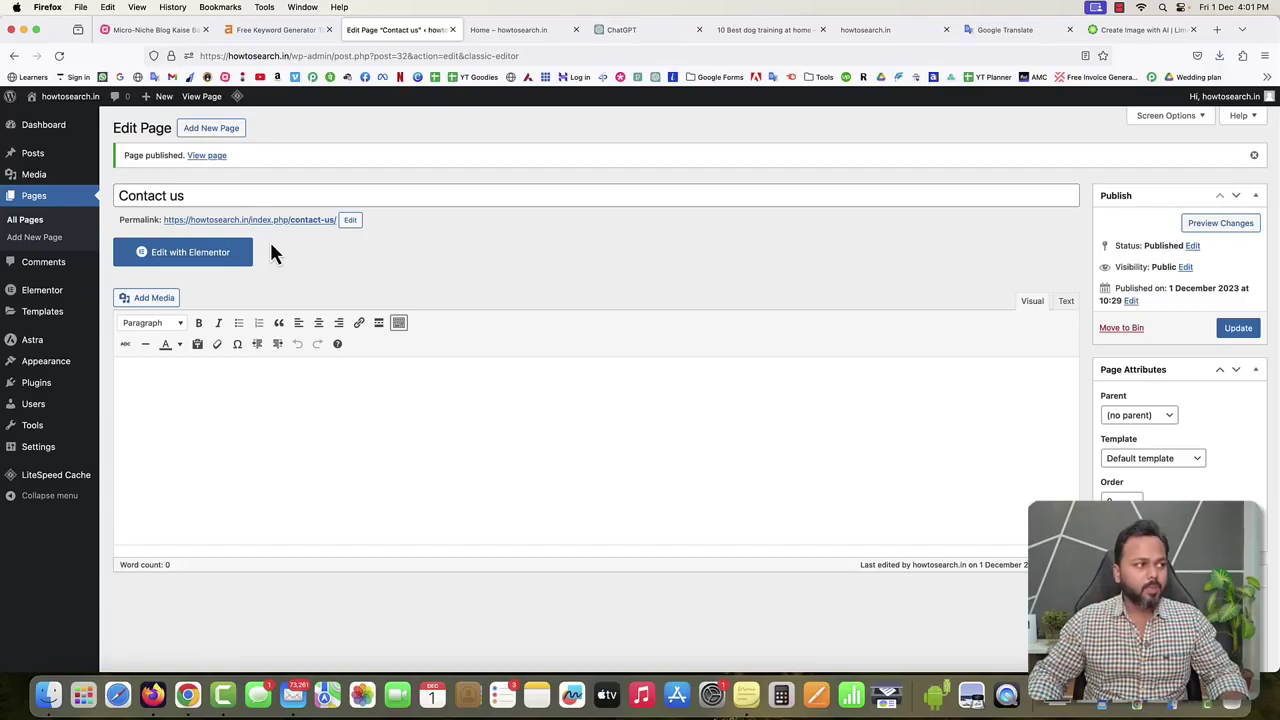
click(179, 35)
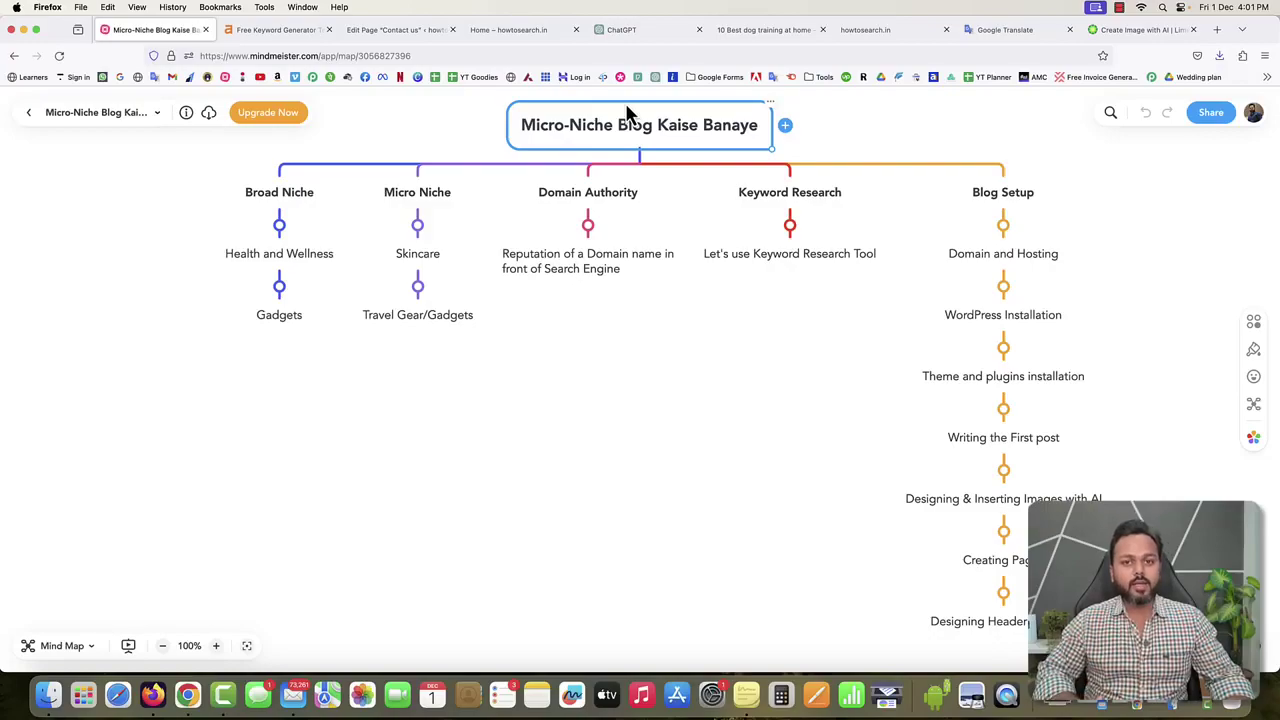
Reload the live home page to confirm About us and Contact us appear in its navigation.
click(378, 31)
click(515, 30)
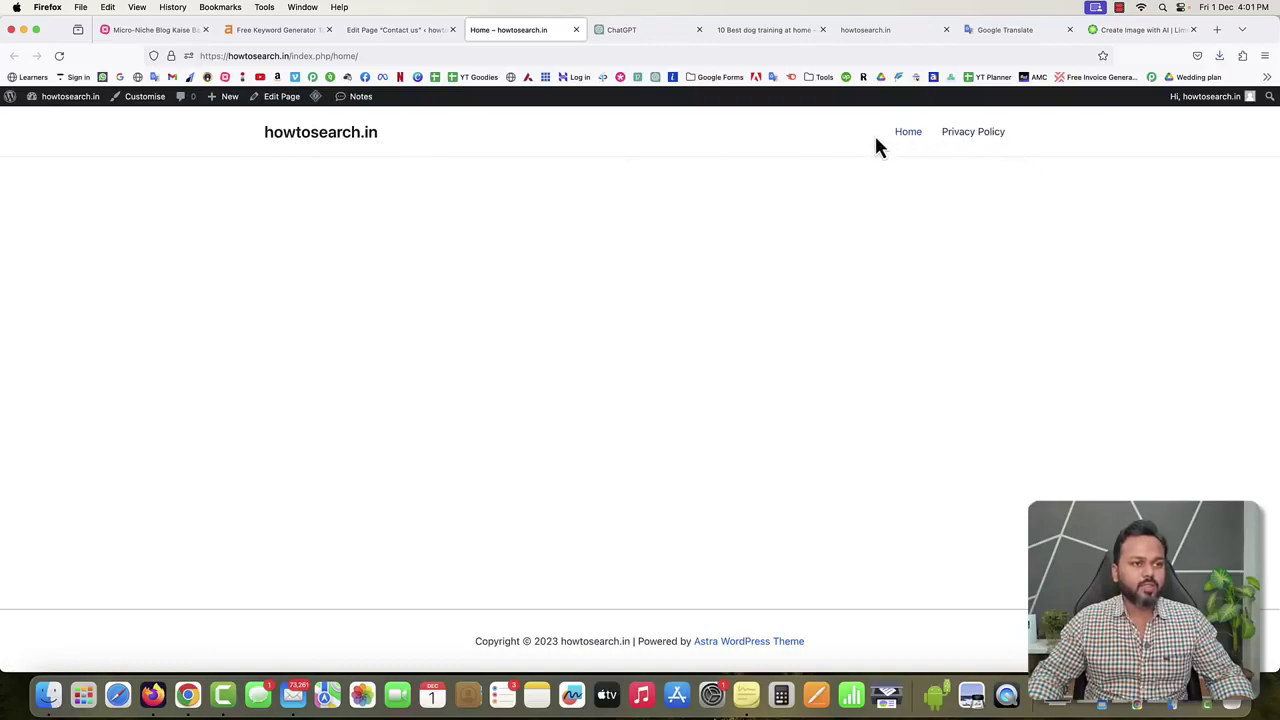
click(59, 55)
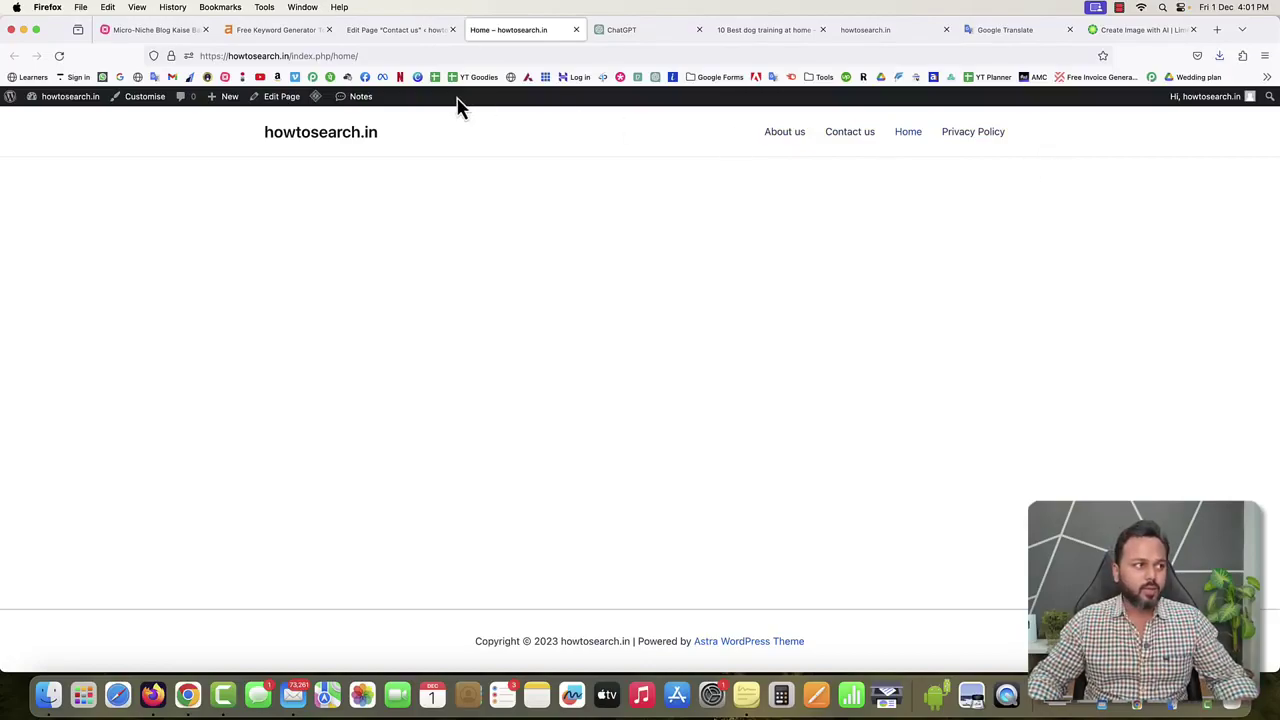
click(384, 30)
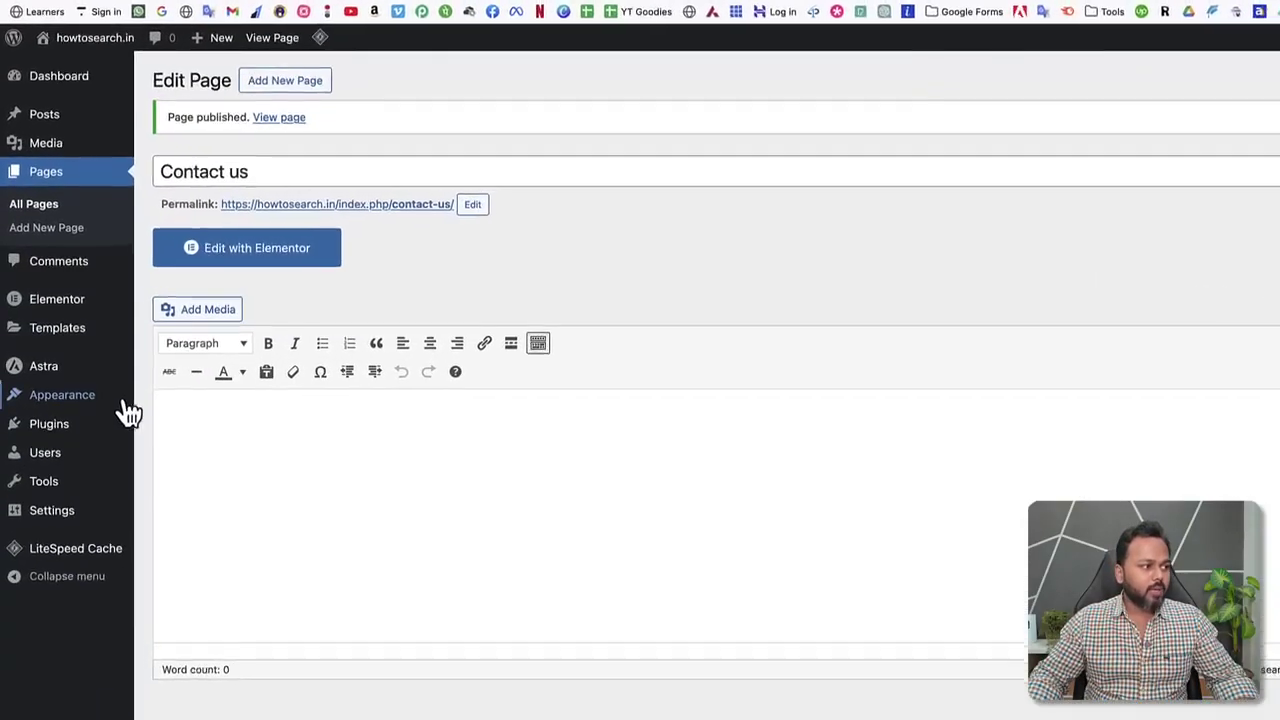
Create a menu named 'Main menu' assigned to the Primary Menu display location.
mouse_move(67, 363)
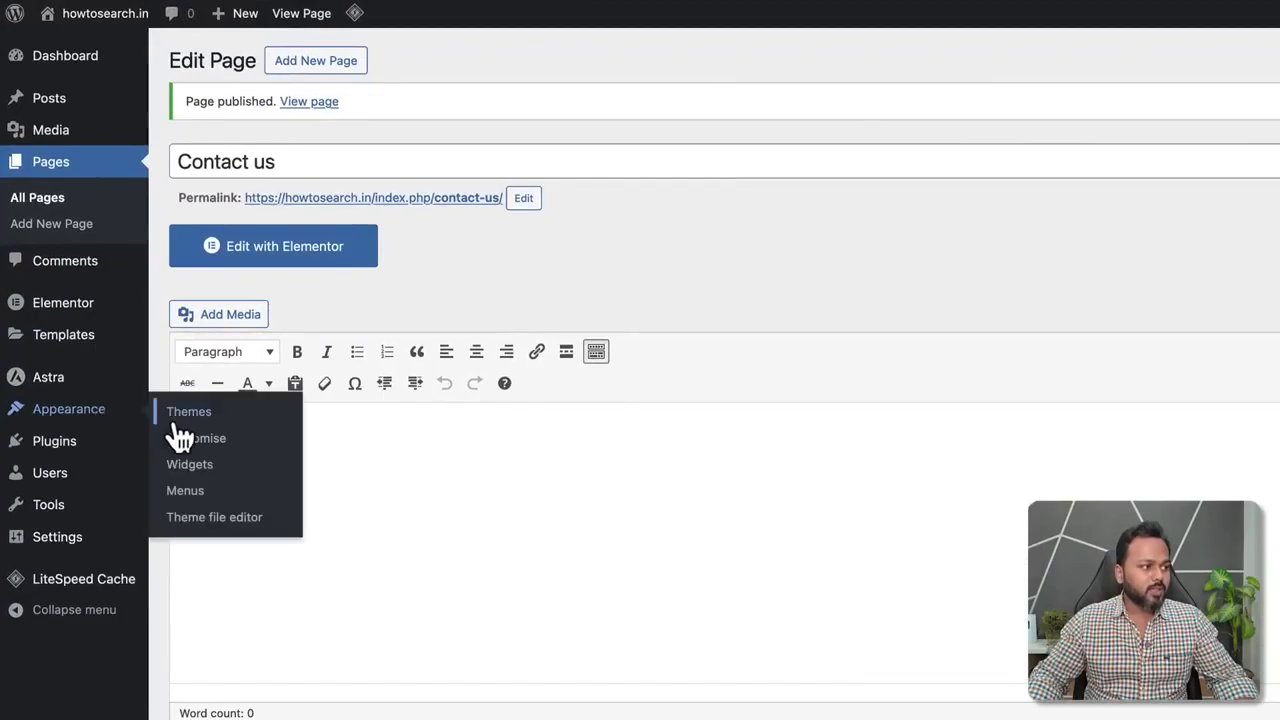
click(190, 495)
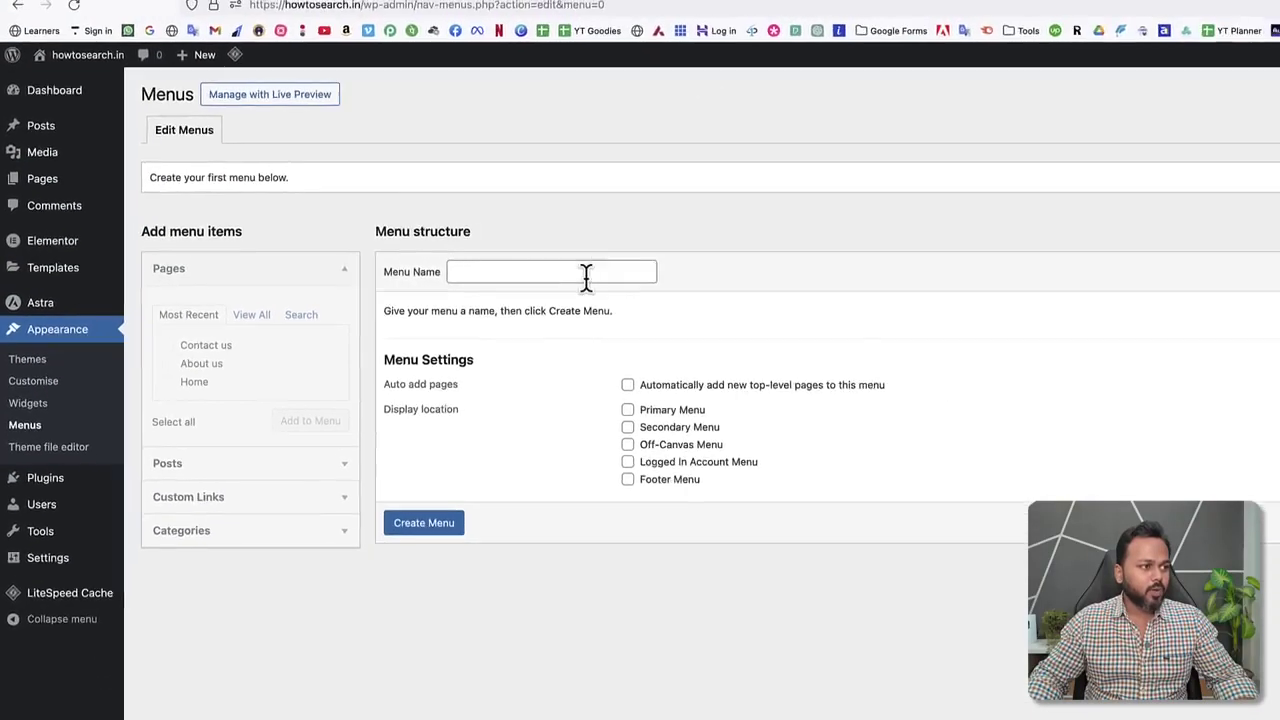
click(652, 272)
click(410, 299)
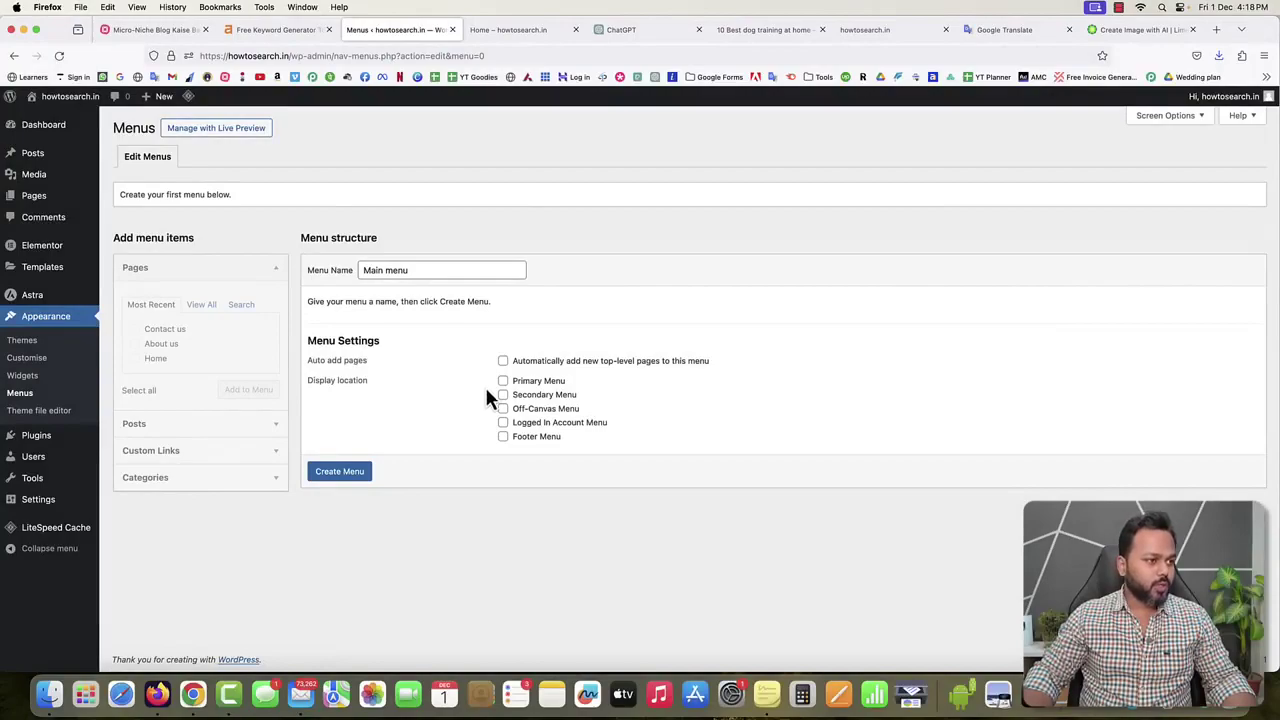
click(503, 381)
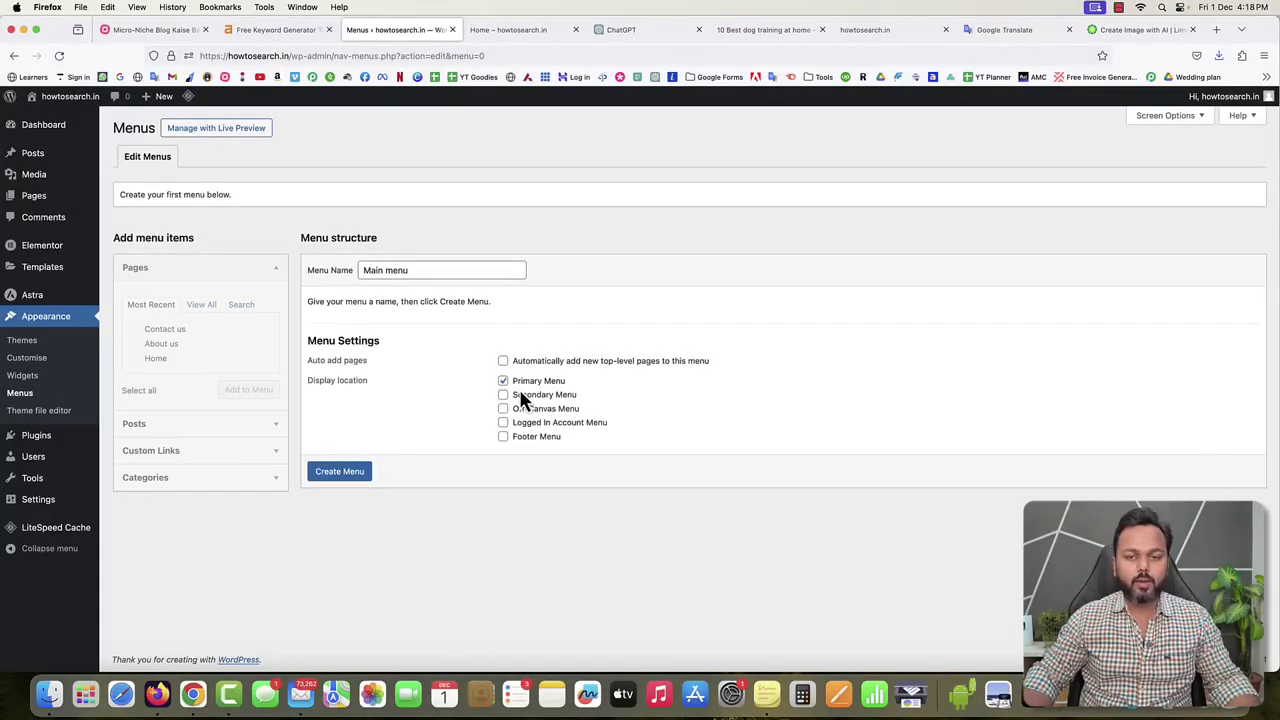
click(340, 476)
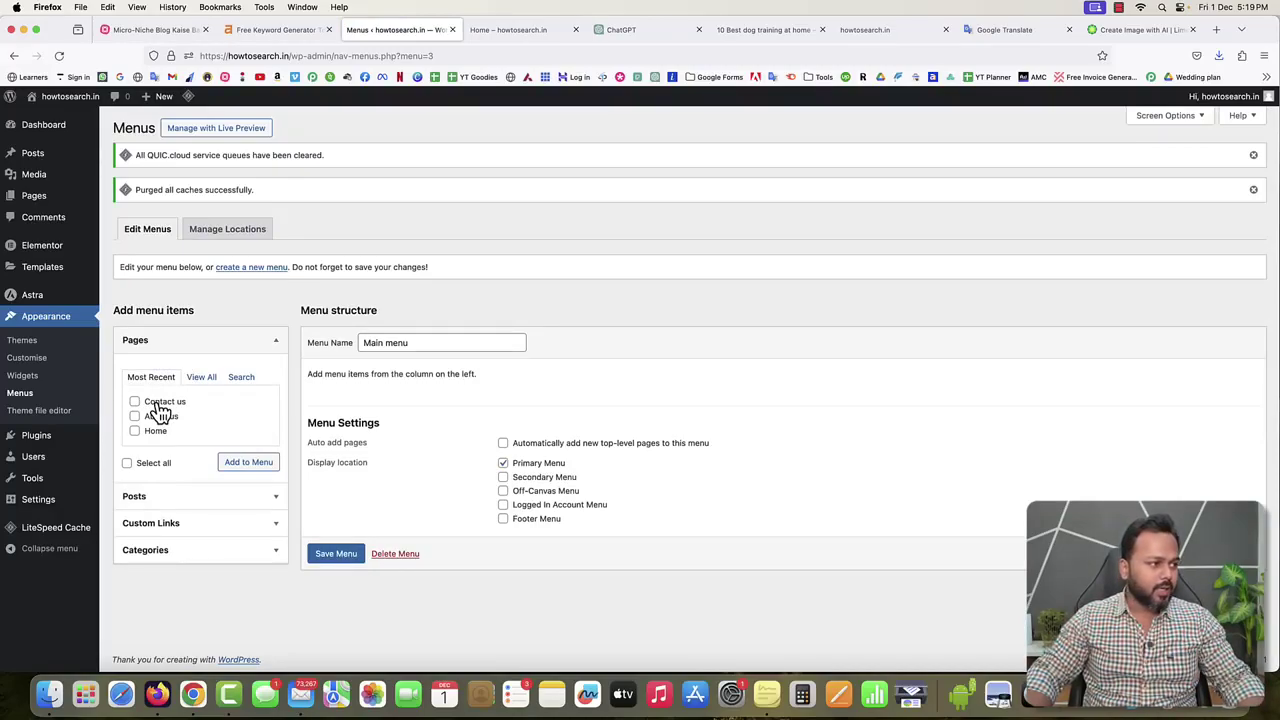
Add the Privacy Policy, About us, Contact us and Home pages to Main menu.
click(199, 379)
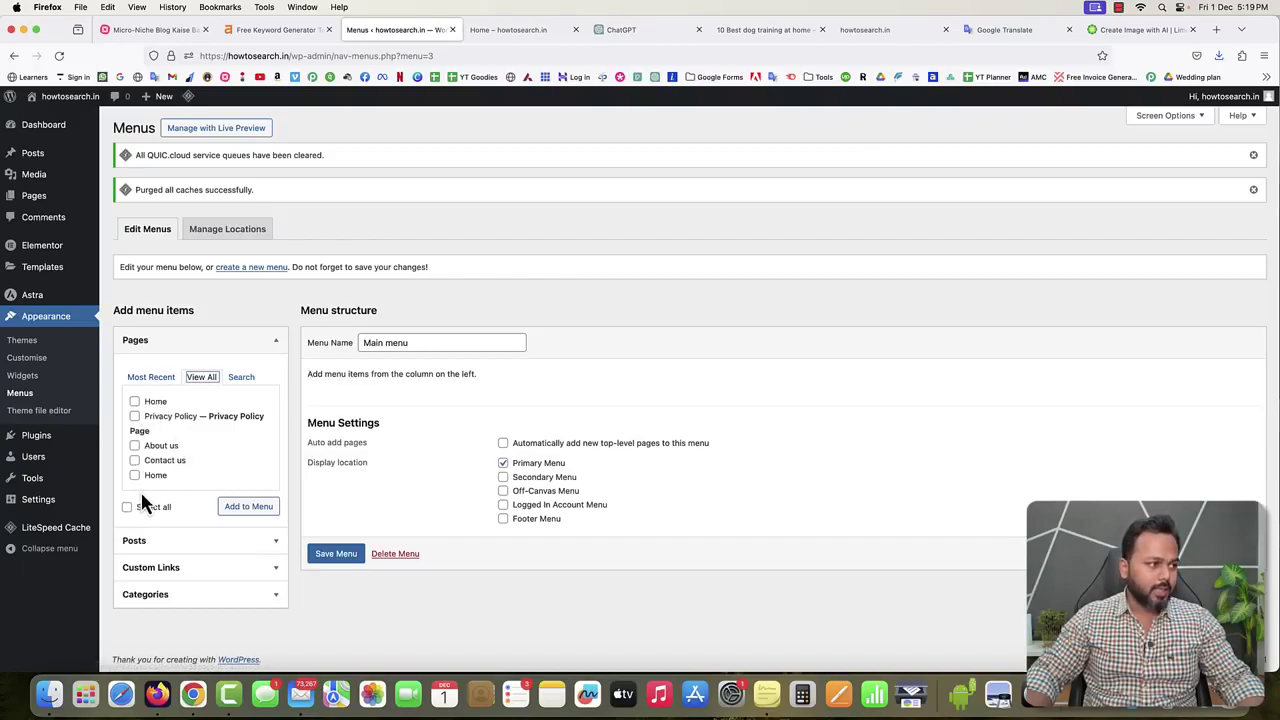
click(139, 432)
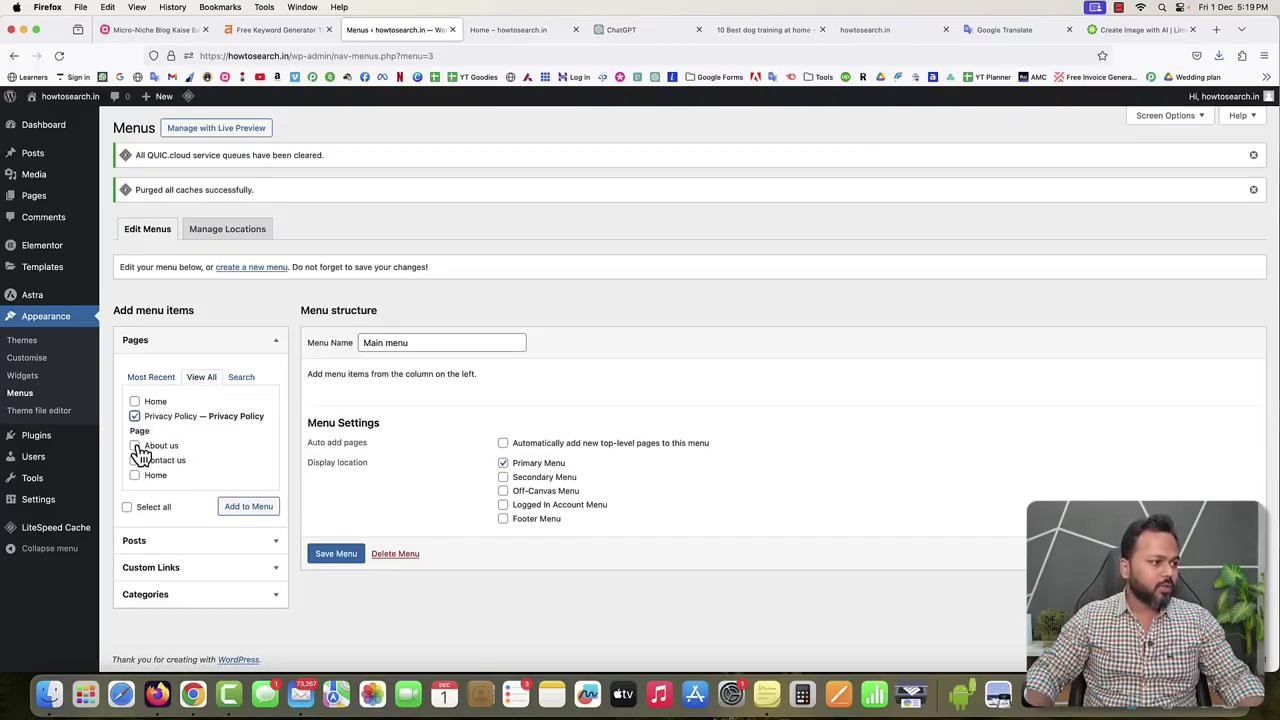
click(135, 446)
click(135, 461)
click(135, 475)
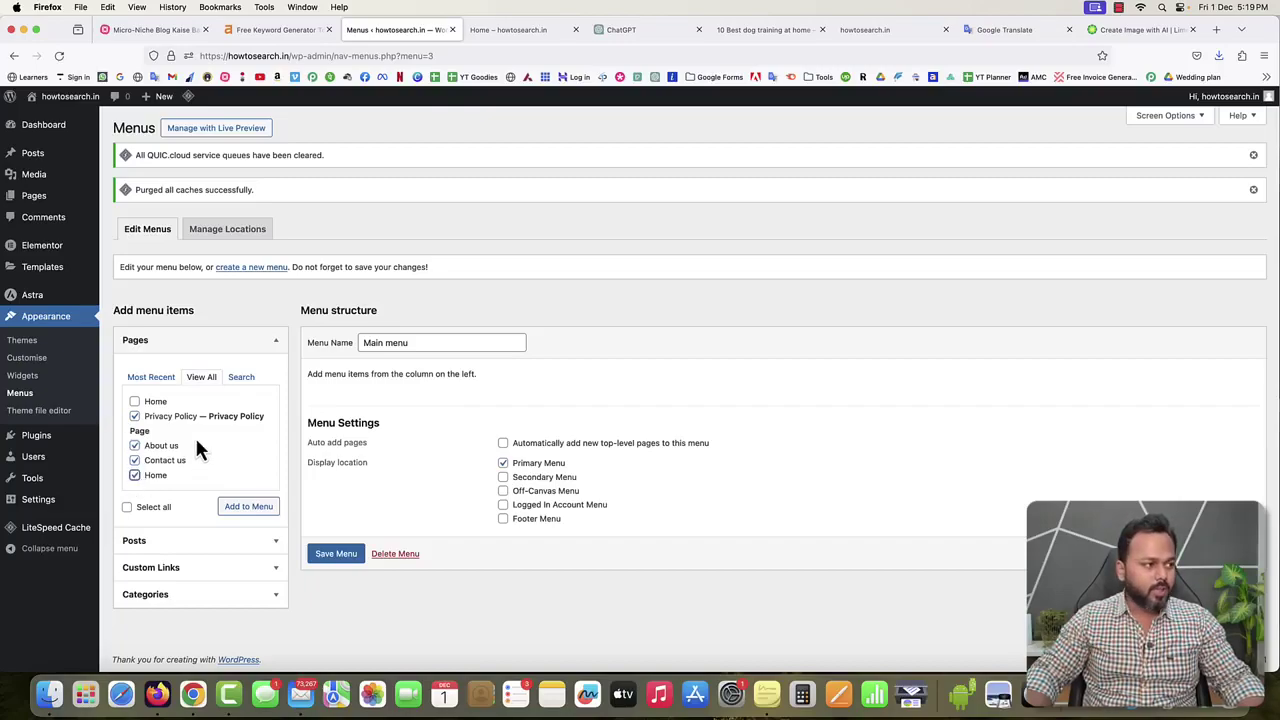
click(248, 507)
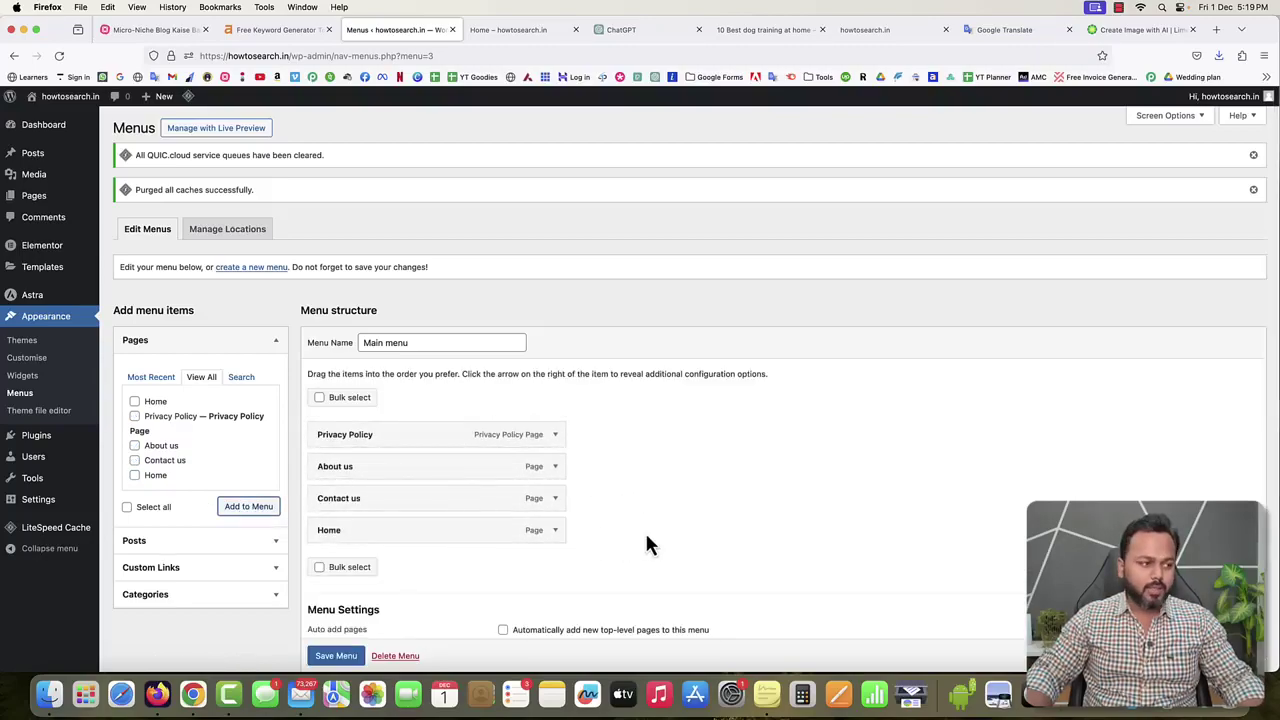
Reorder the menu to Home, About us, Privacy Policy, Contact us and save it.
scroll(645, 545, down, 2)
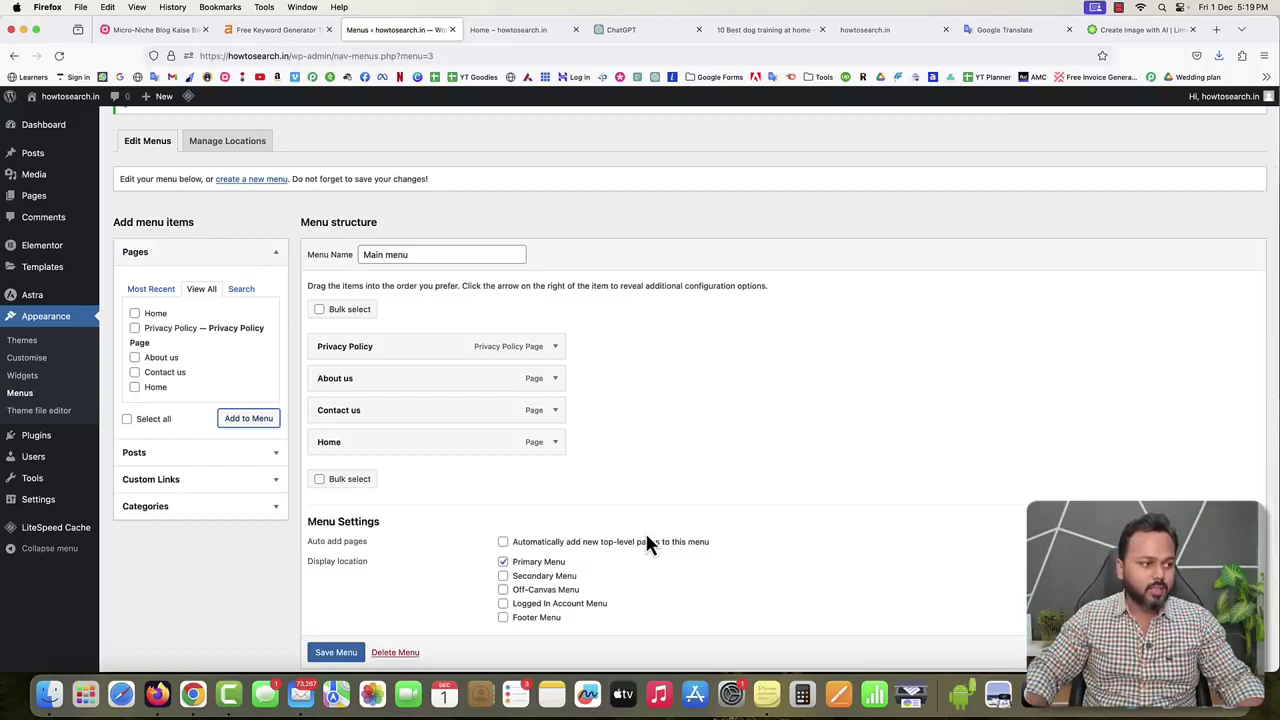
drag(380, 449, 383, 351)
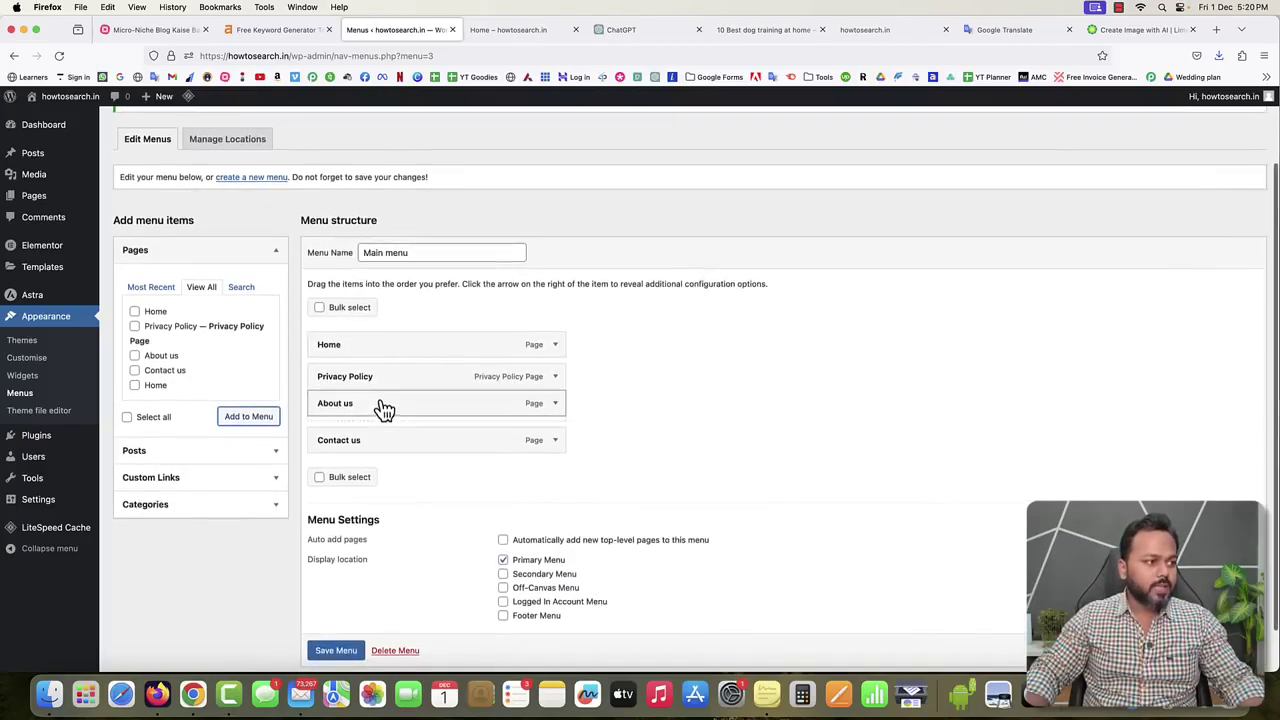
drag(381, 406, 381, 385)
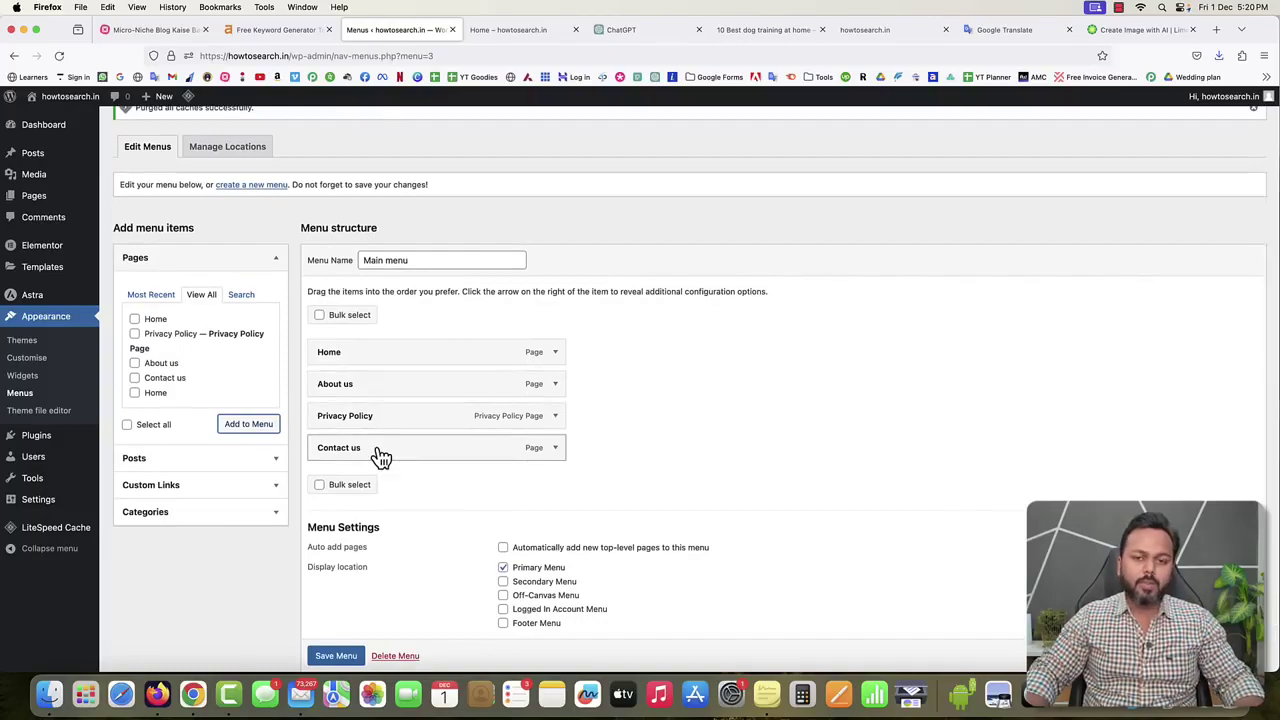
scroll(375, 520, down, 1)
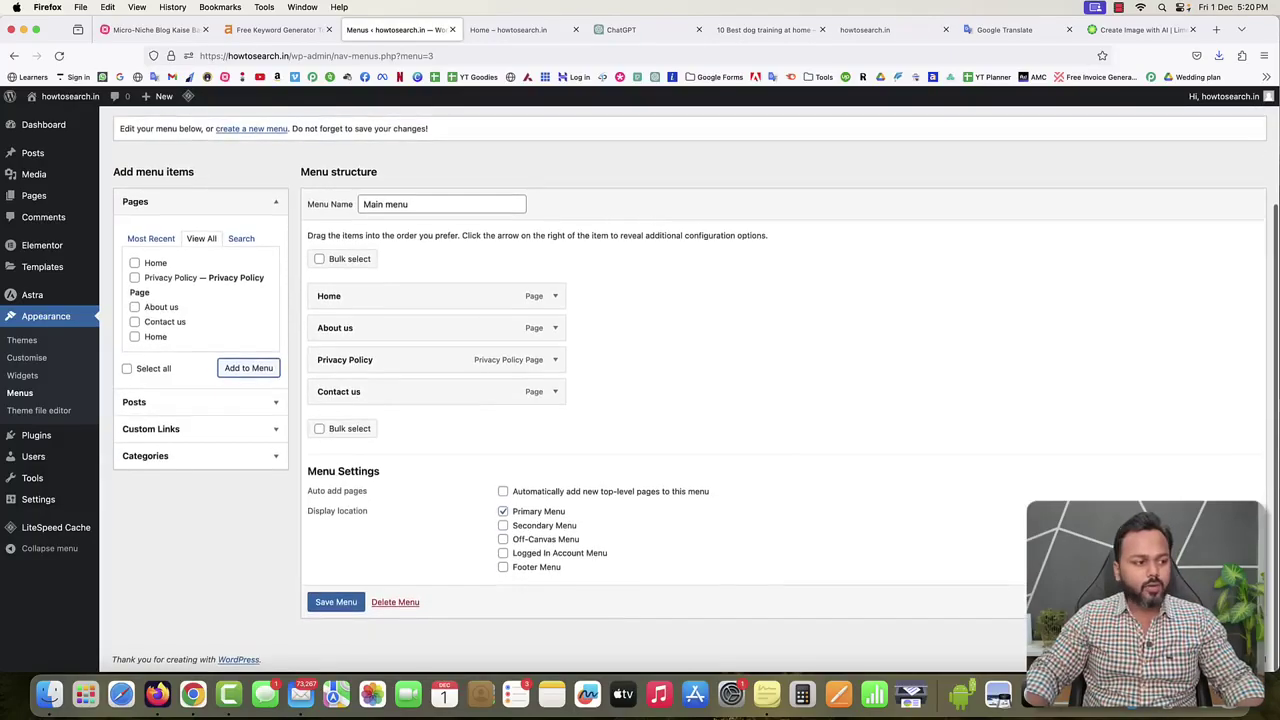
click(336, 602)
click(503, 31)
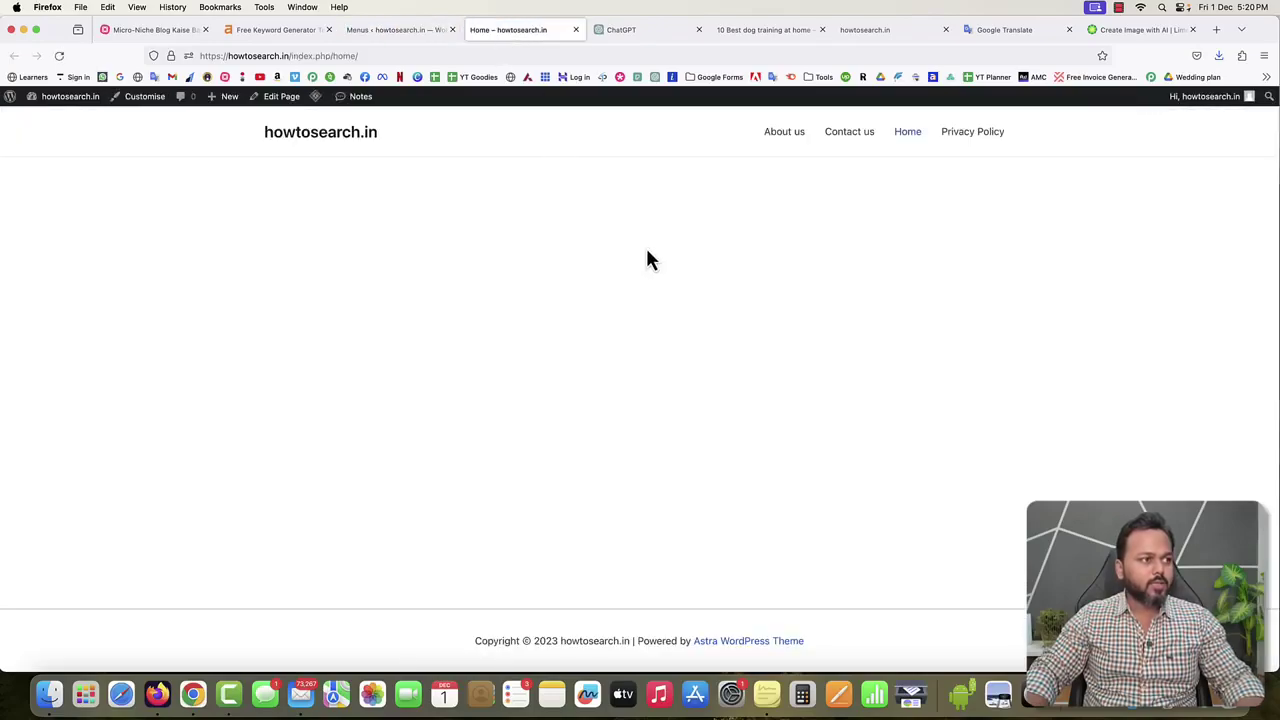
Reload the live home page to check the new menu, then go back to the Menus screen.
key(super+r)
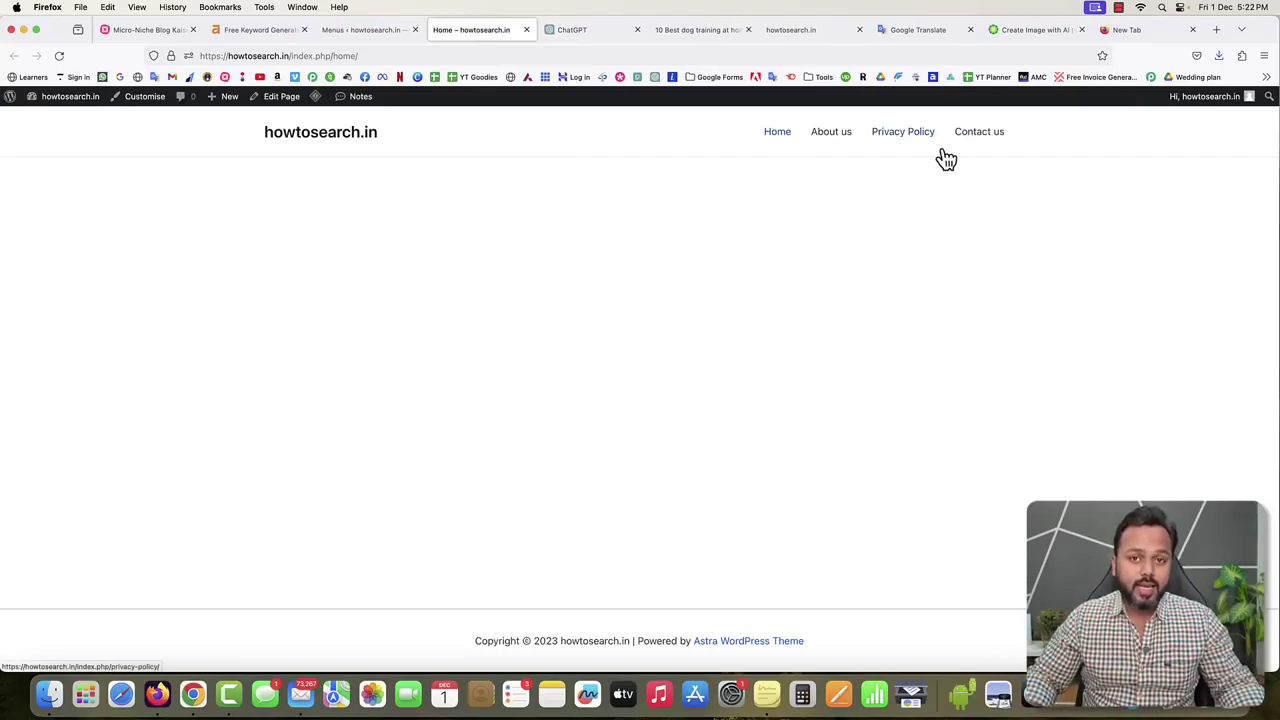
click(360, 33)
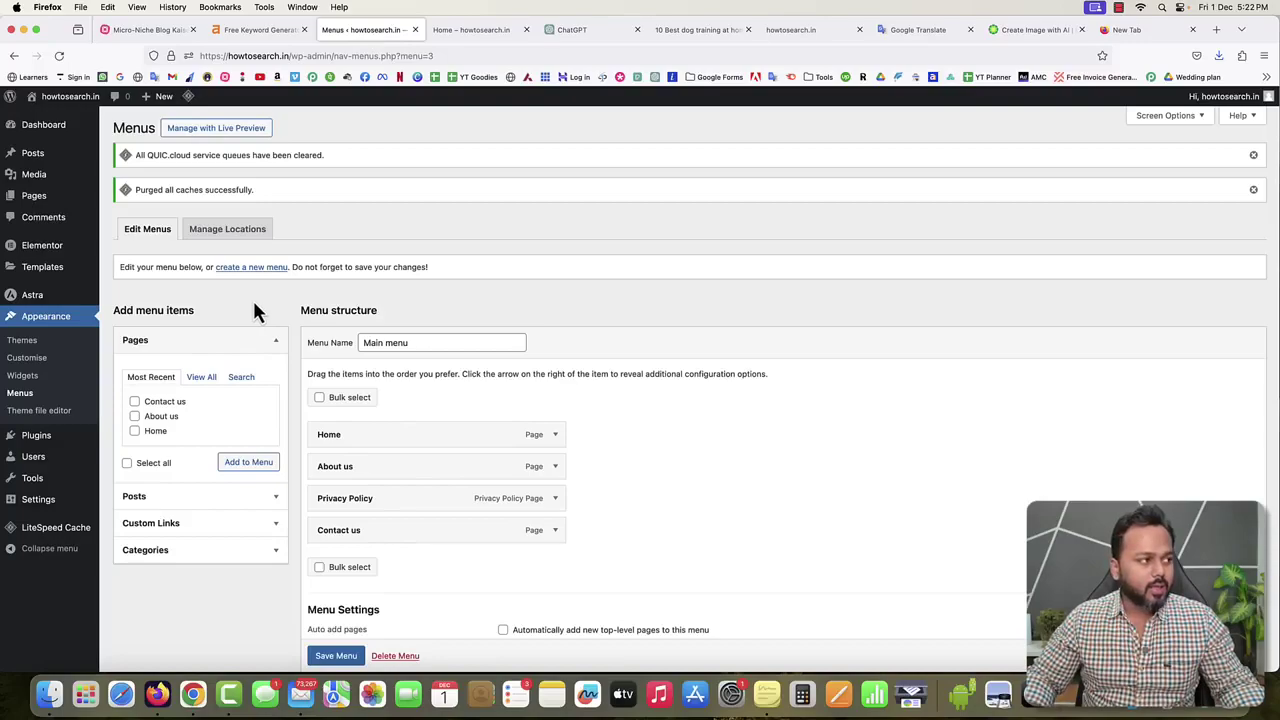
Create a new Header template in the Theme Builder, skipping the ready-made header designs.
mouse_move(36, 276)
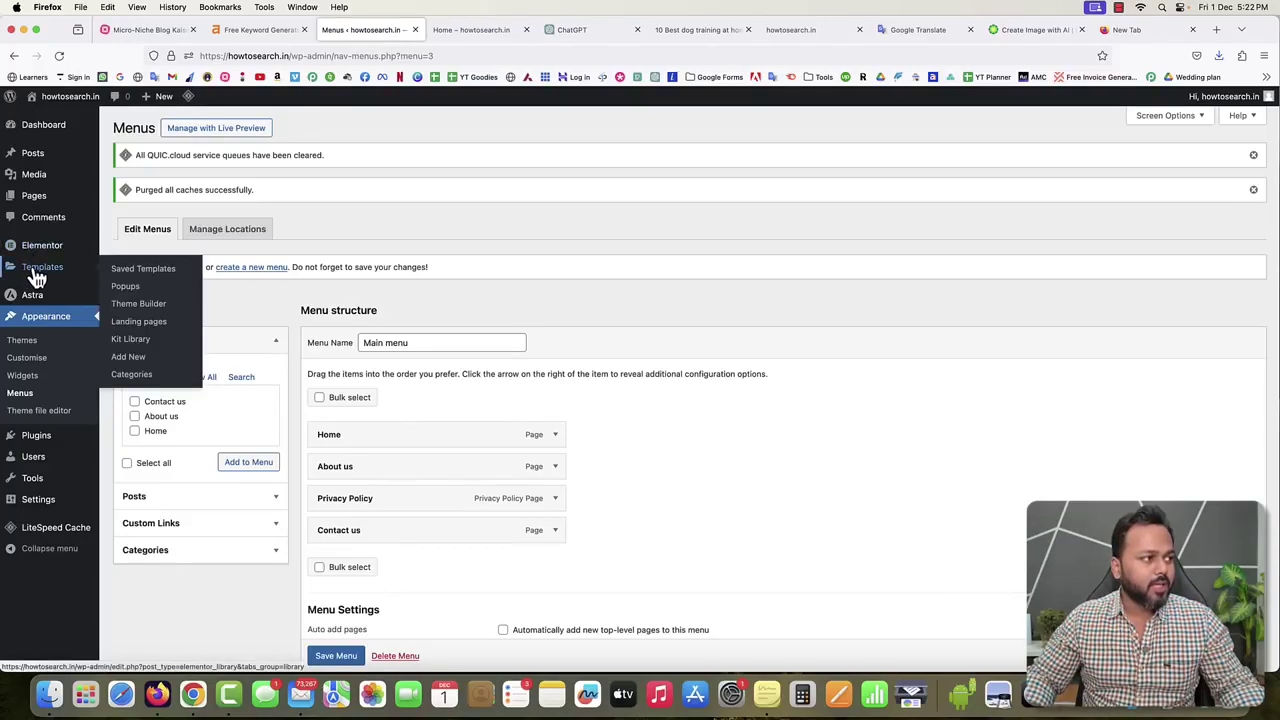
click(141, 312)
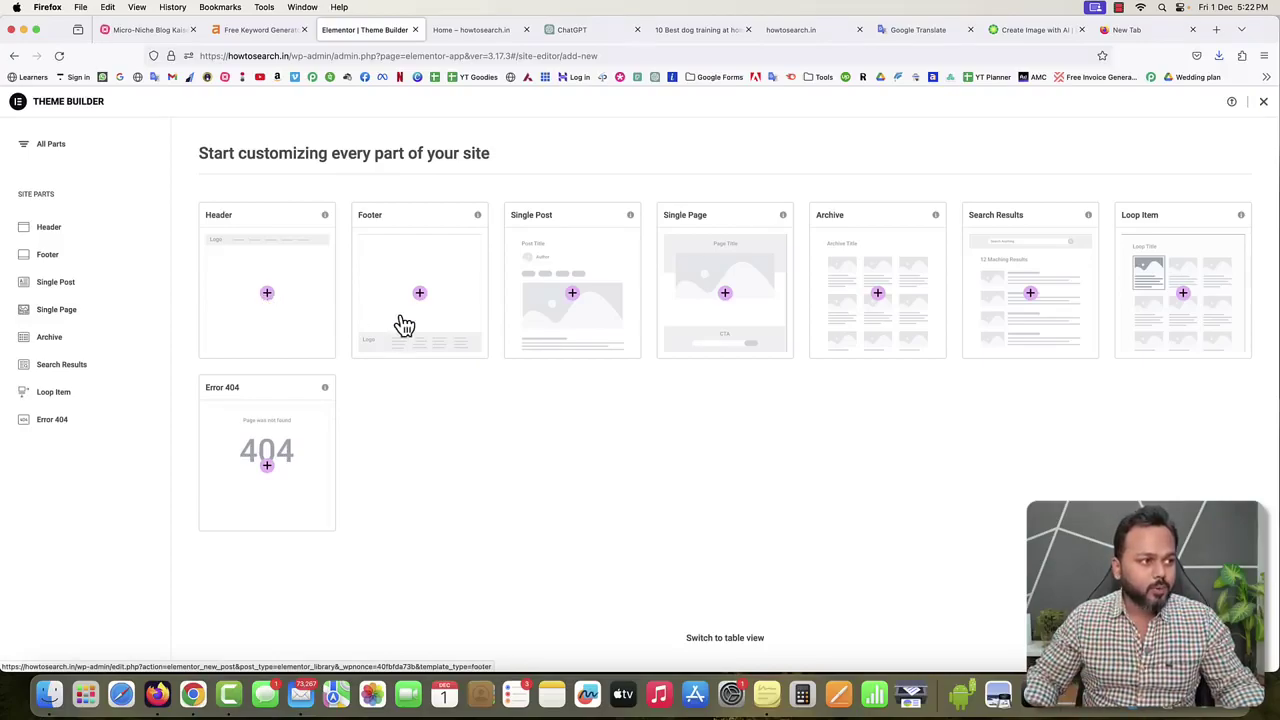
click(268, 295)
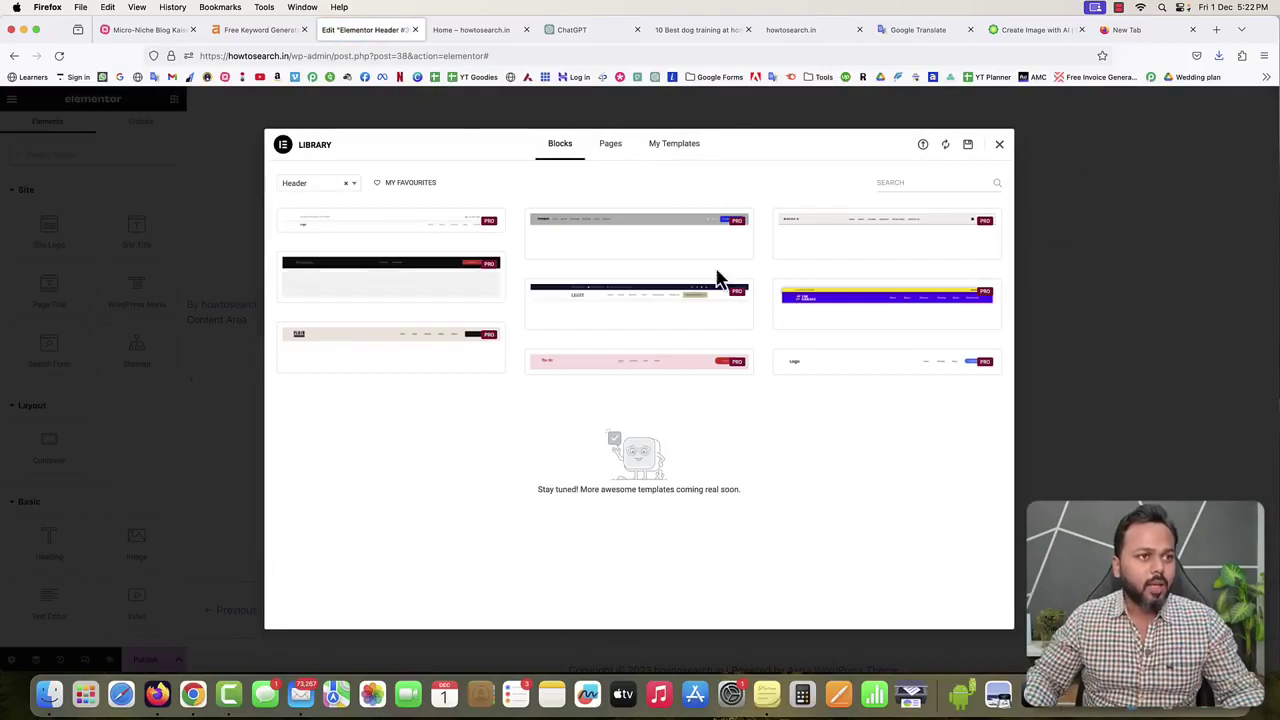
click(999, 147)
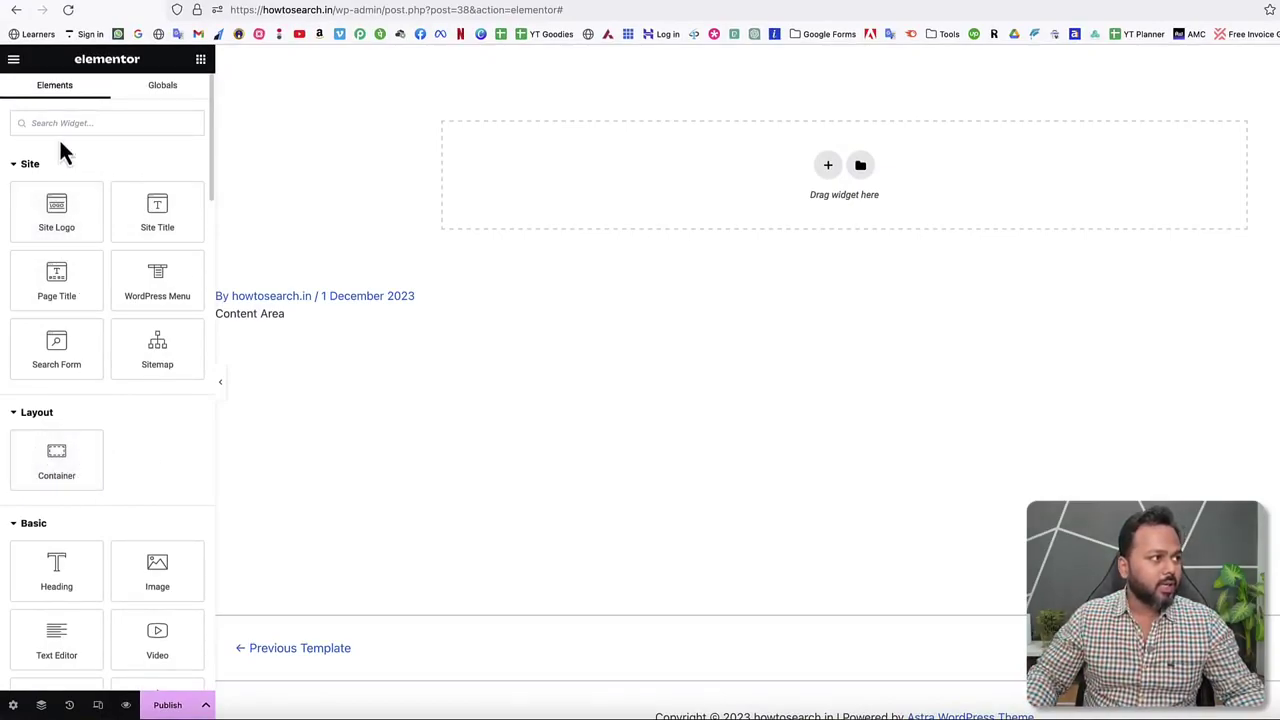
Exit the Elementor editor back to the header template's WordPress edit page.
text(inner)
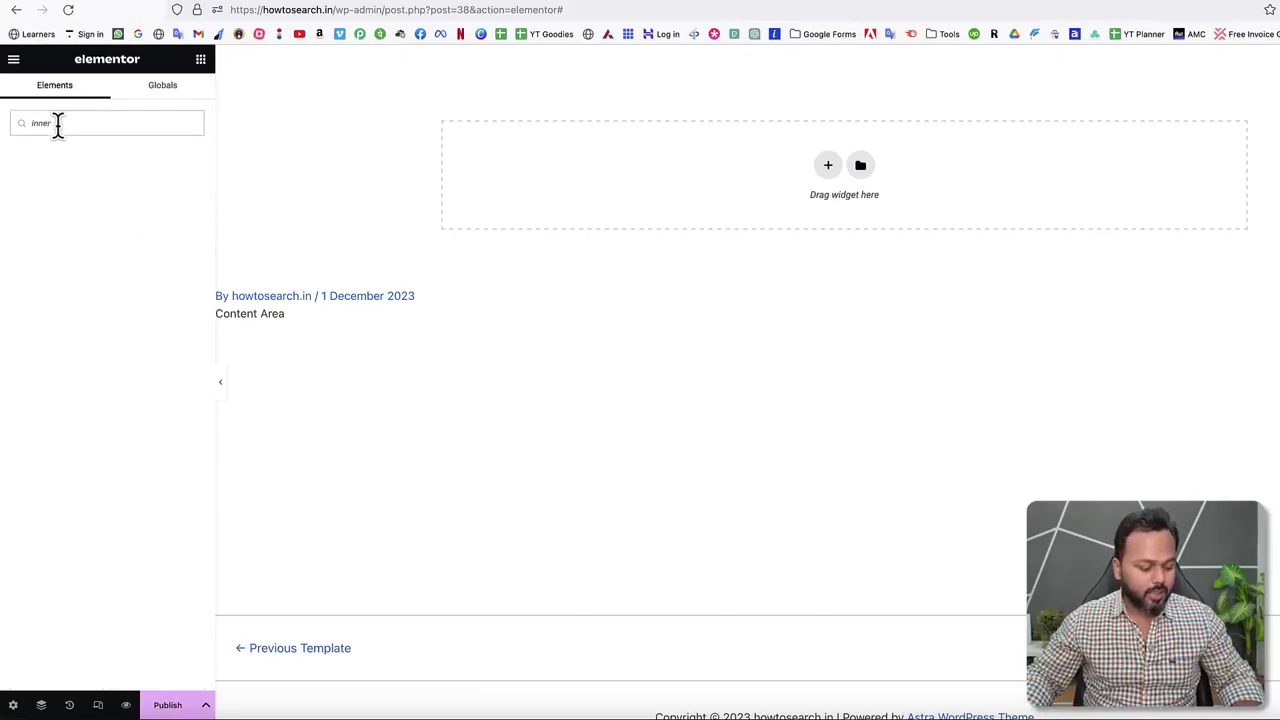
key(BackSpace)
key(BackSpace)
key(BackSpace)
key(BackSpace)
key(BackSpace)
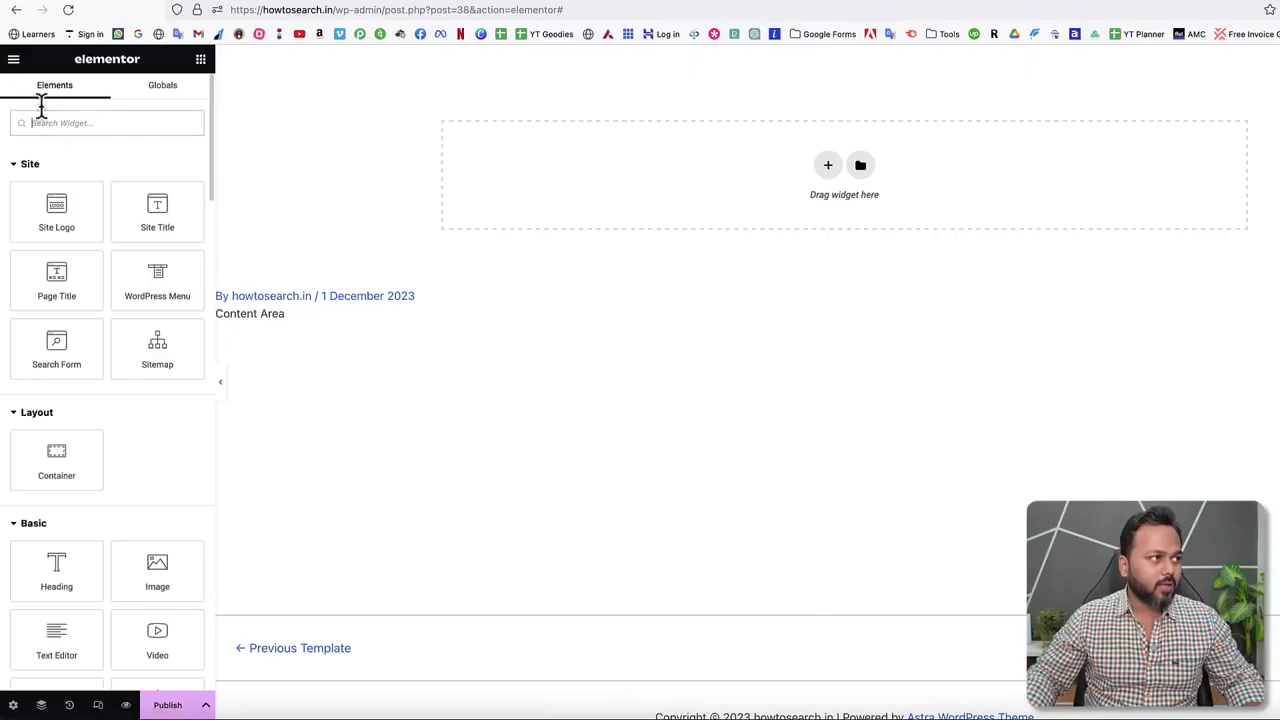
click(14, 59)
click(60, 367)
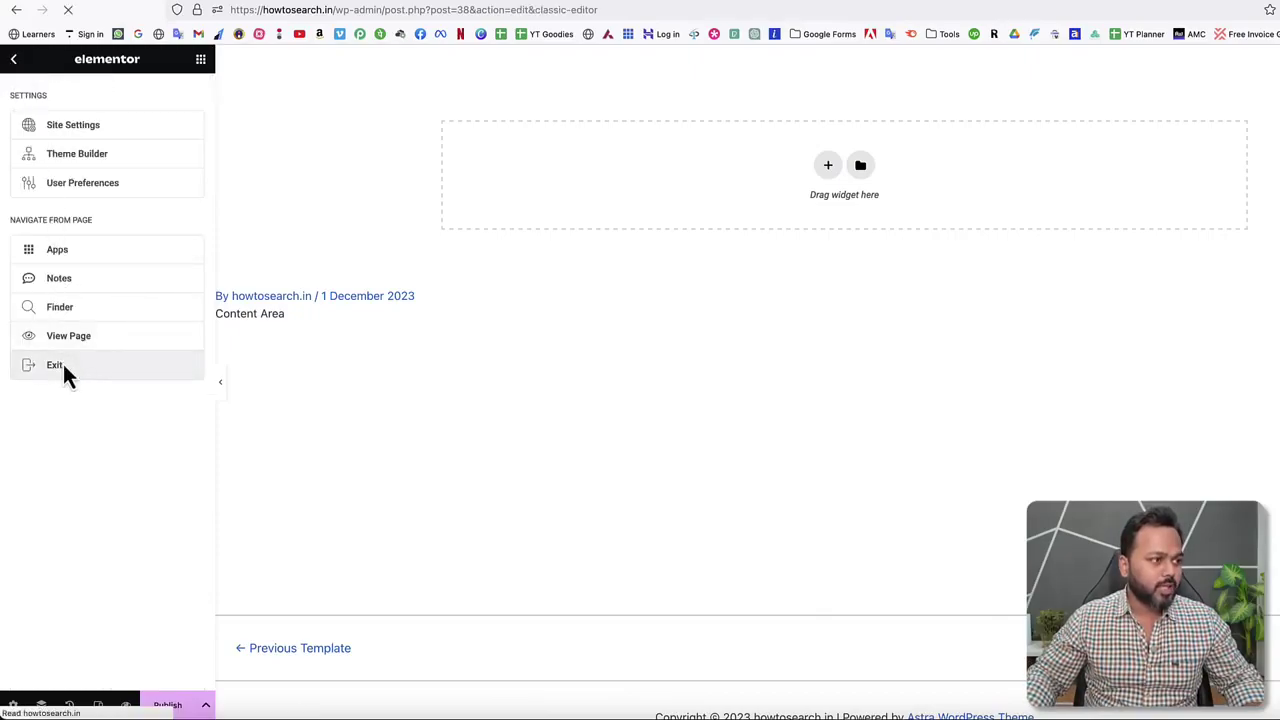
Deactivate all Elementor experimental features and save the Features settings.
mouse_move(66, 240)
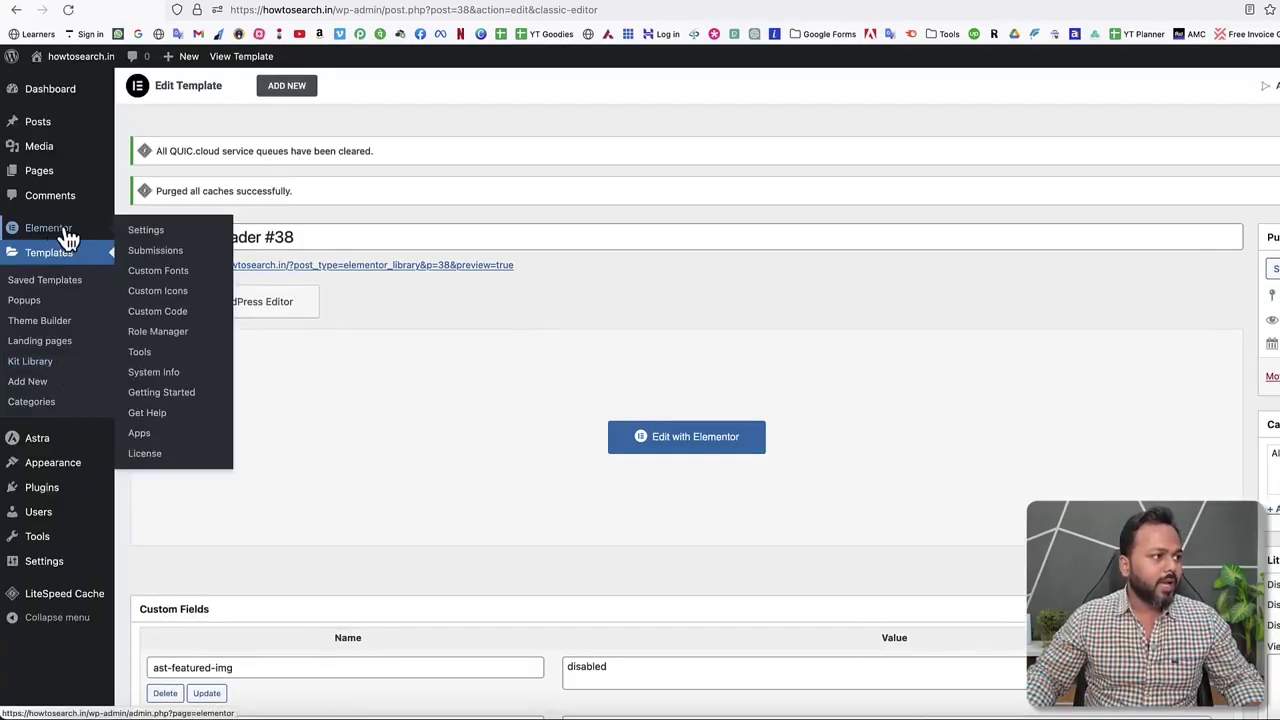
click(145, 238)
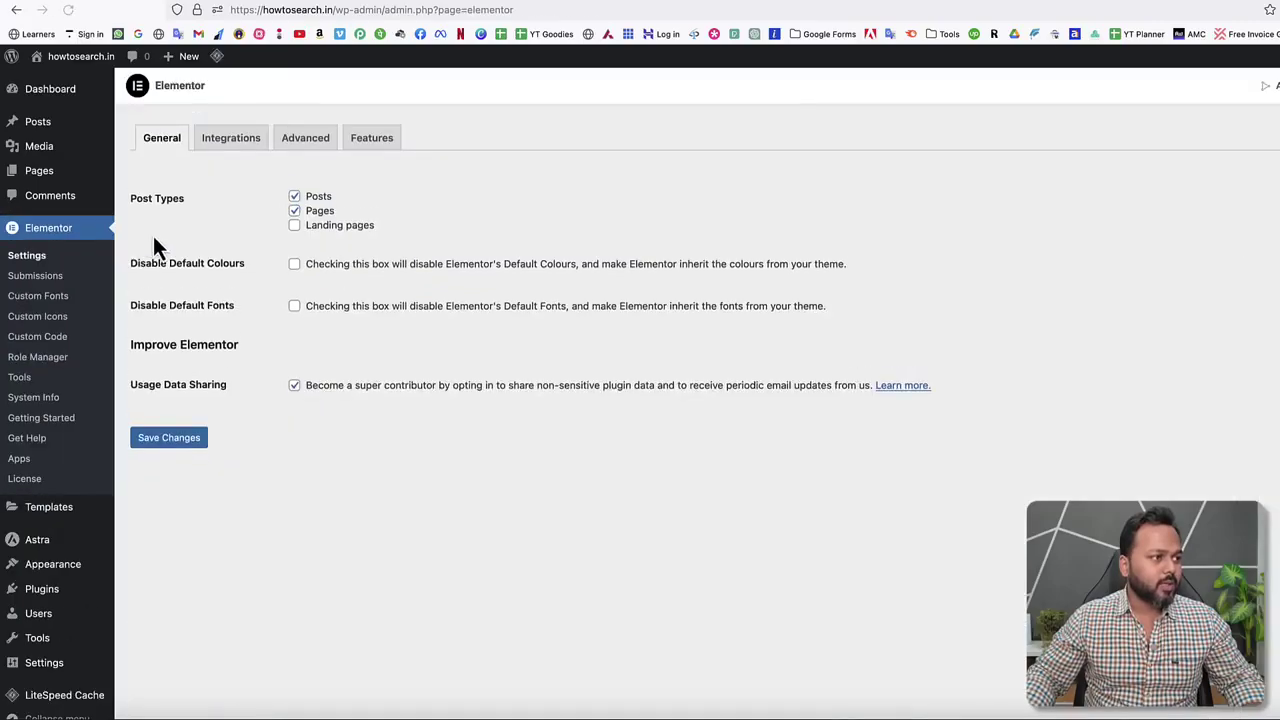
click(378, 143)
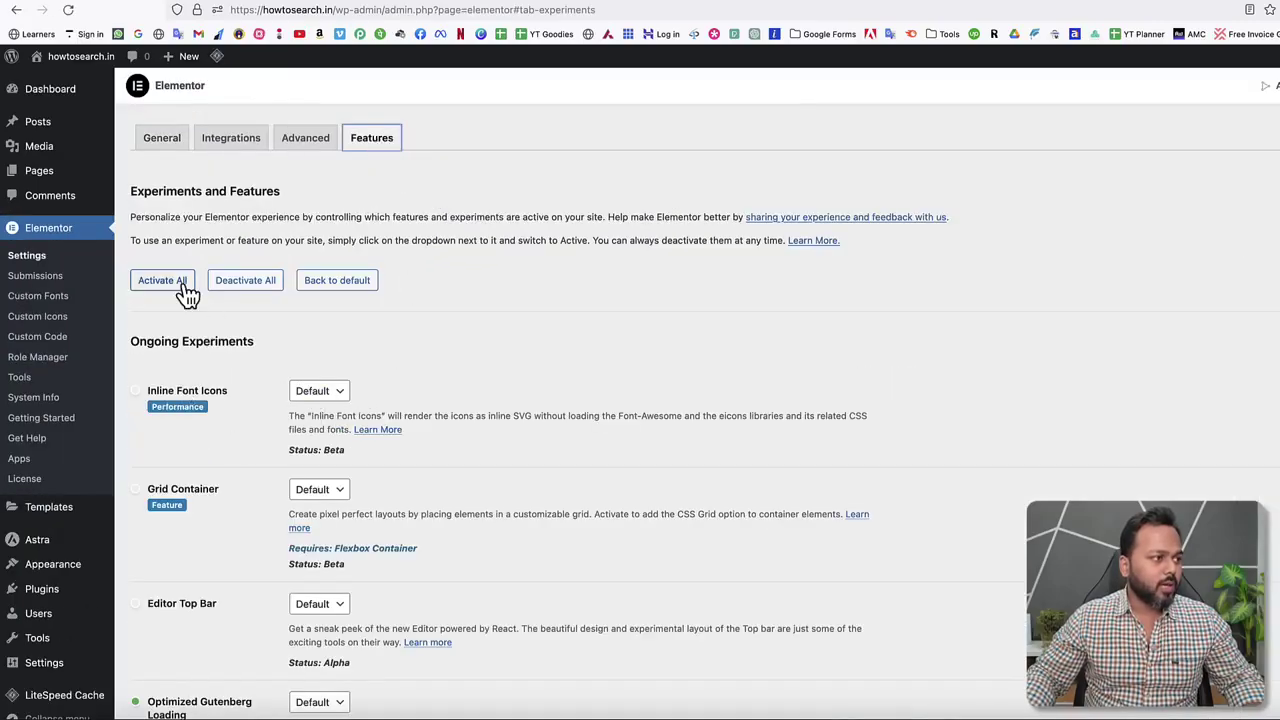
click(252, 282)
scroll(533, 318, down, 15)
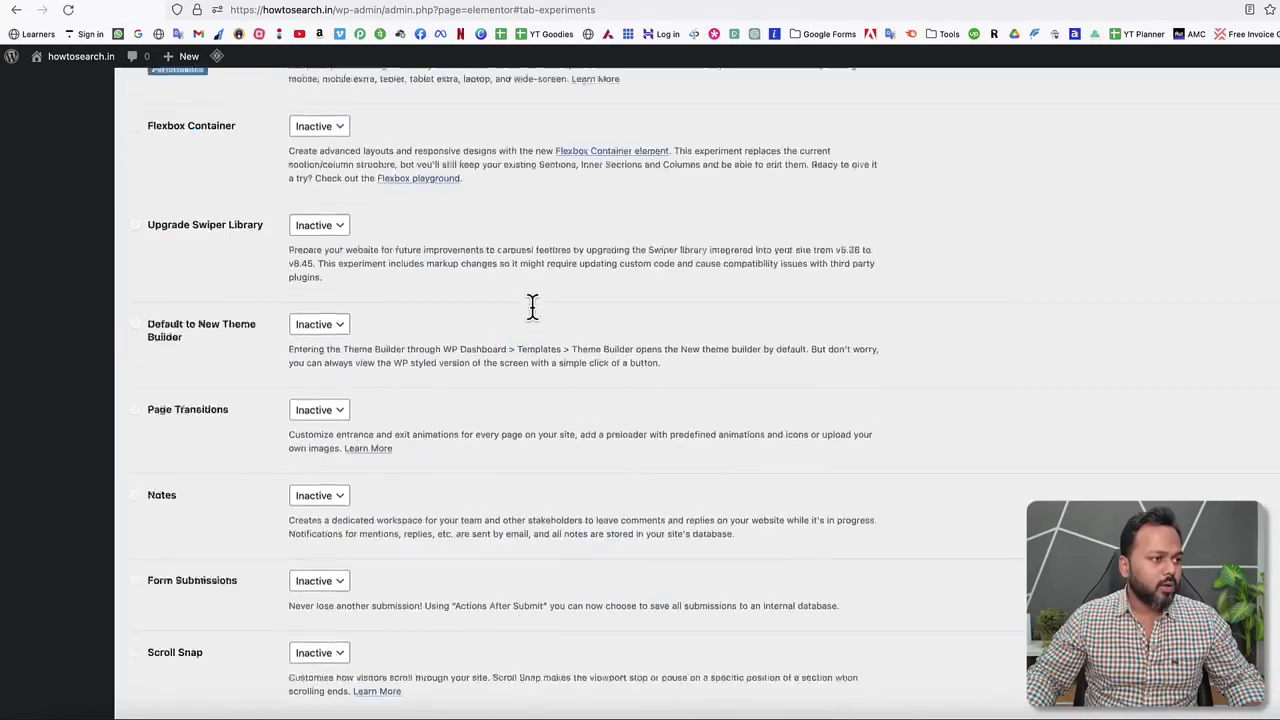
click(183, 660)
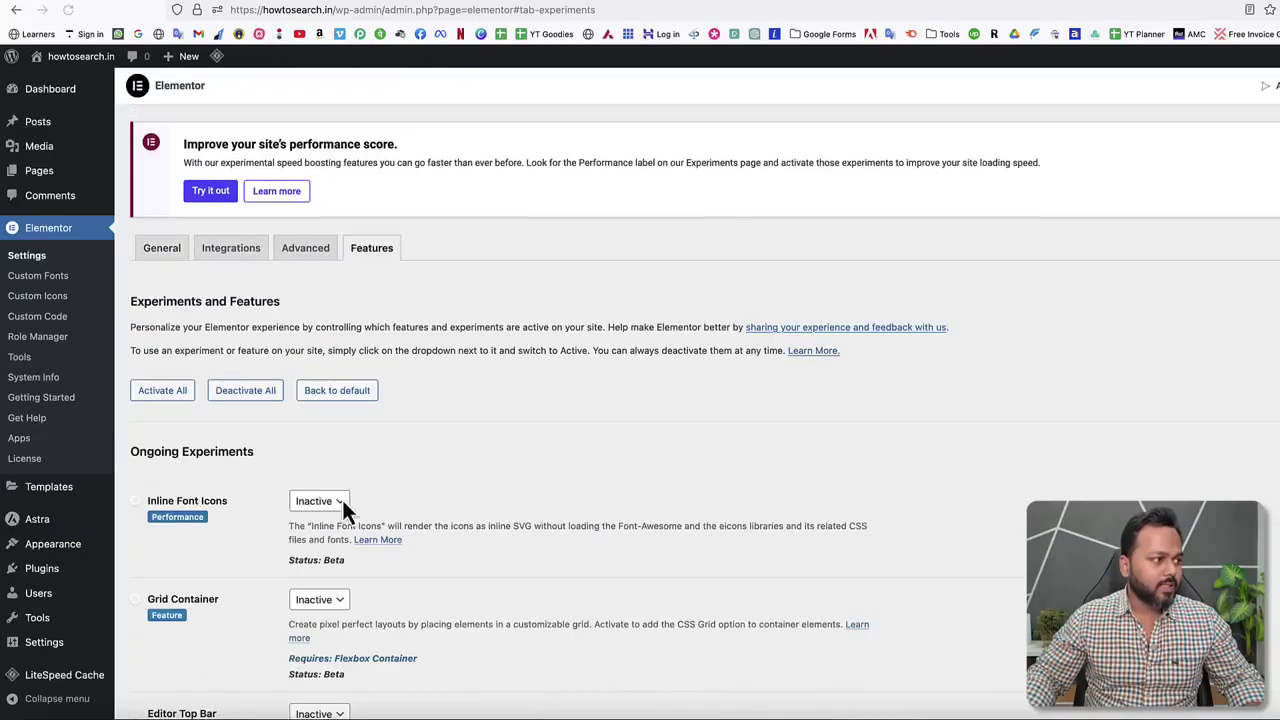
Reopen header template #38 in Elementor from the Theme Builder list.
mouse_move(86, 490)
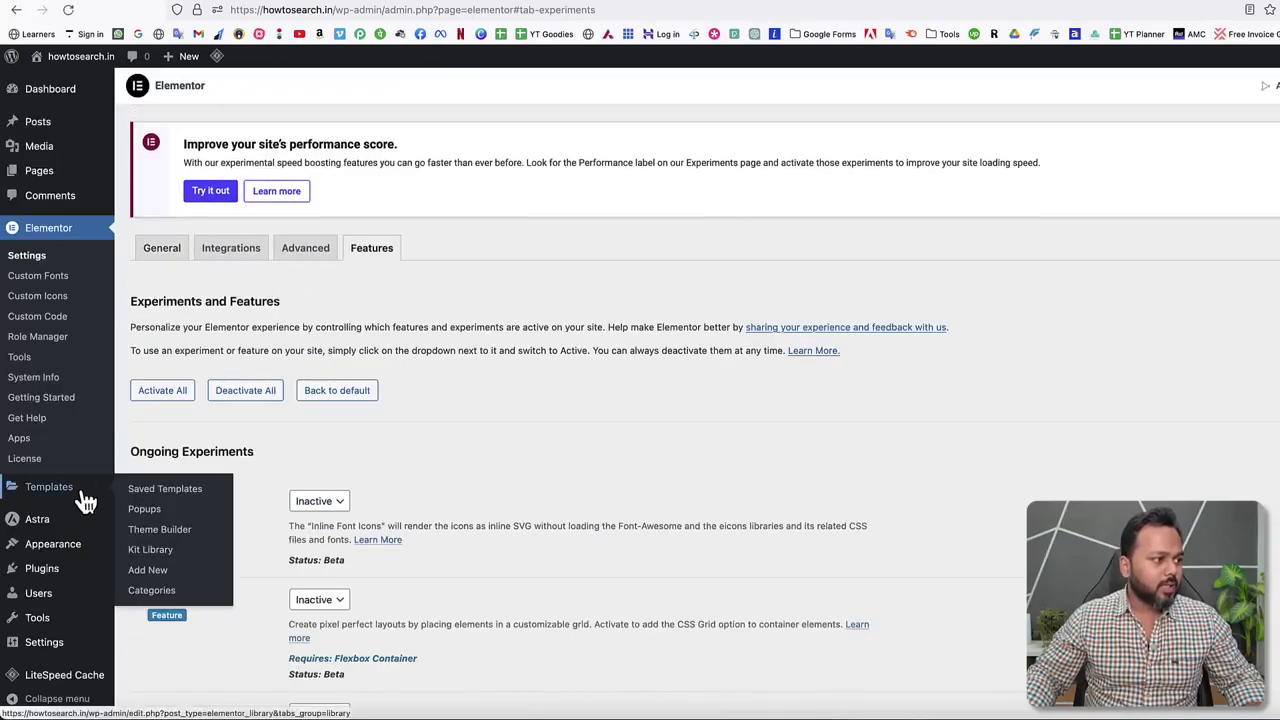
click(157, 532)
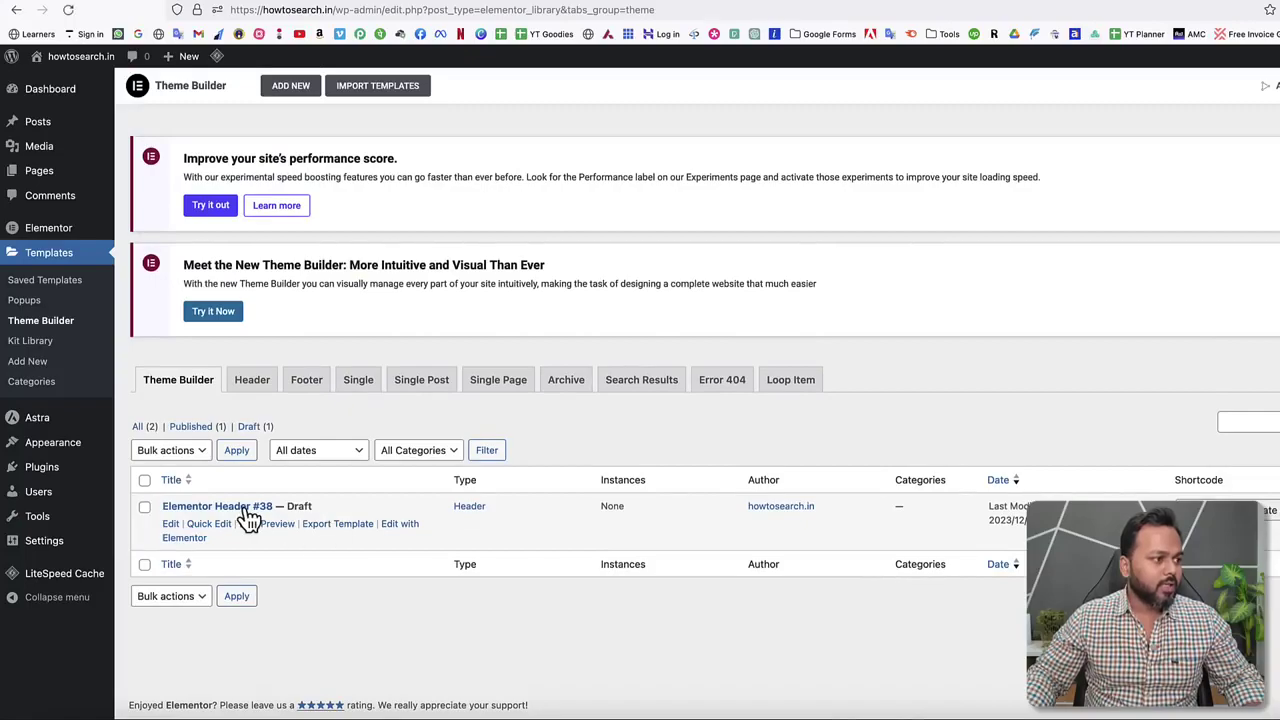
click(188, 538)
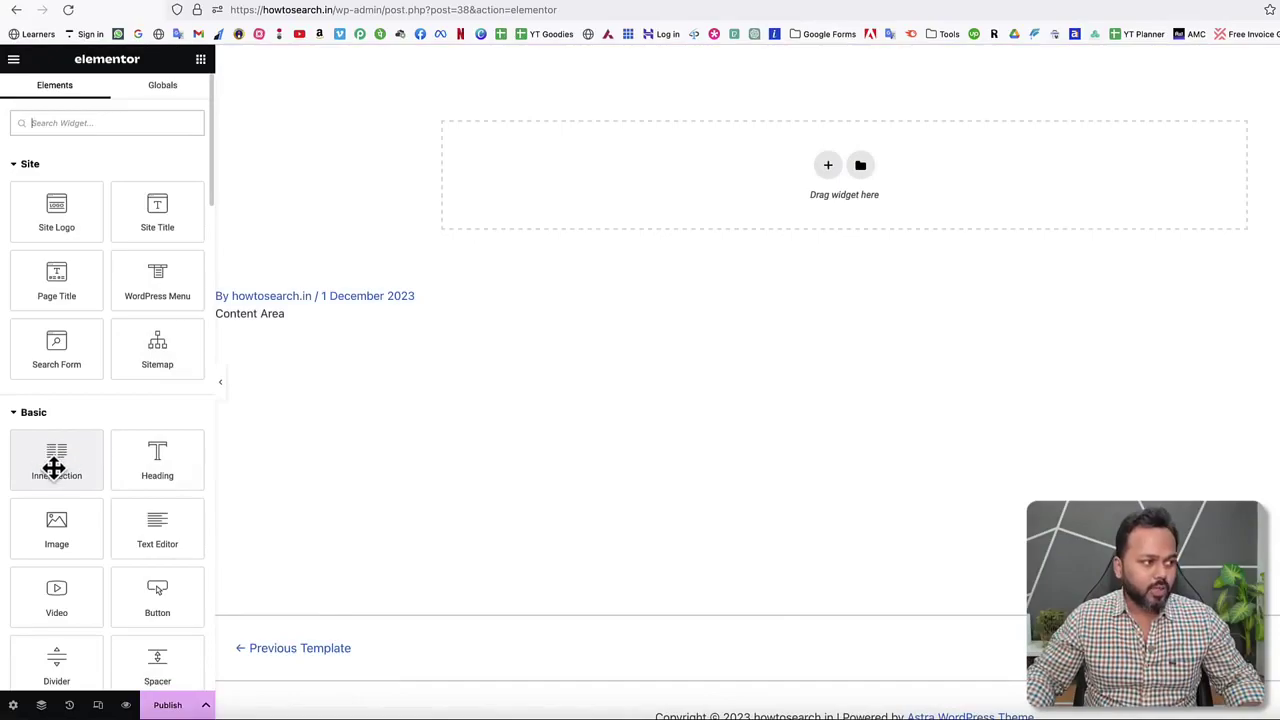
Add a two-column inner section, narrow the left column, and drop an Image widget into it.
drag(55, 460, 831, 189)
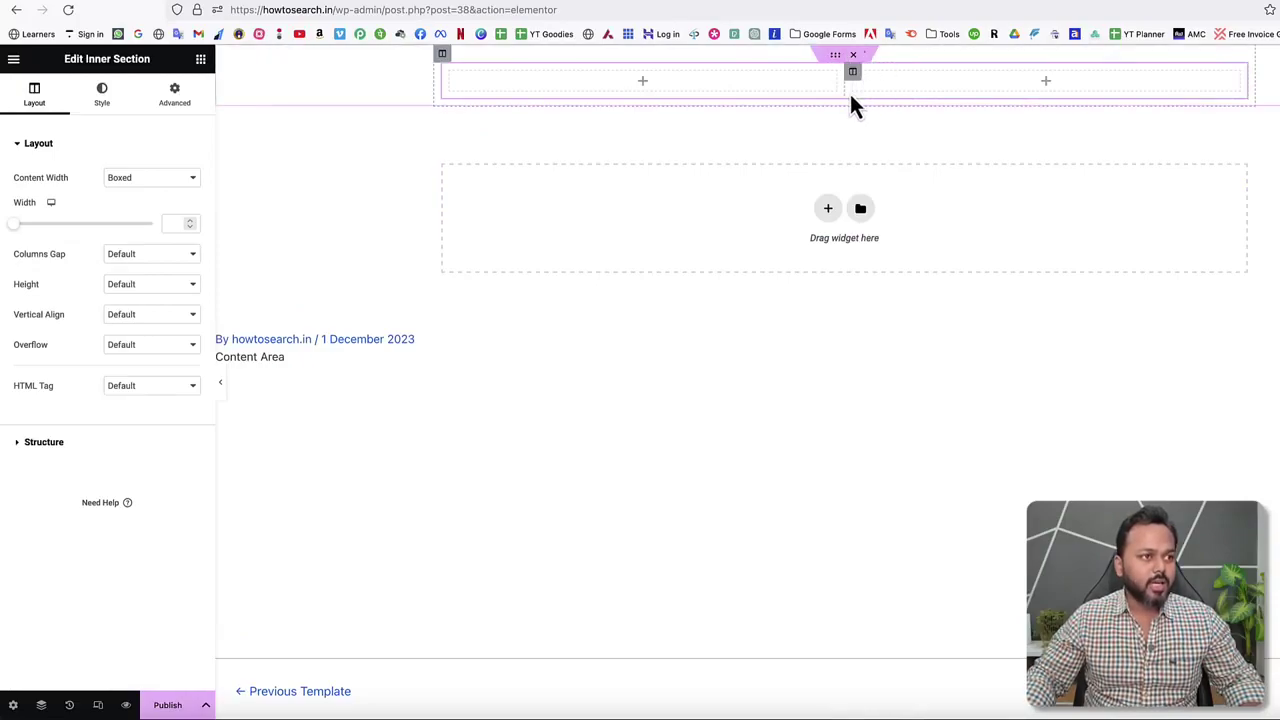
drag(843, 86, 572, 78)
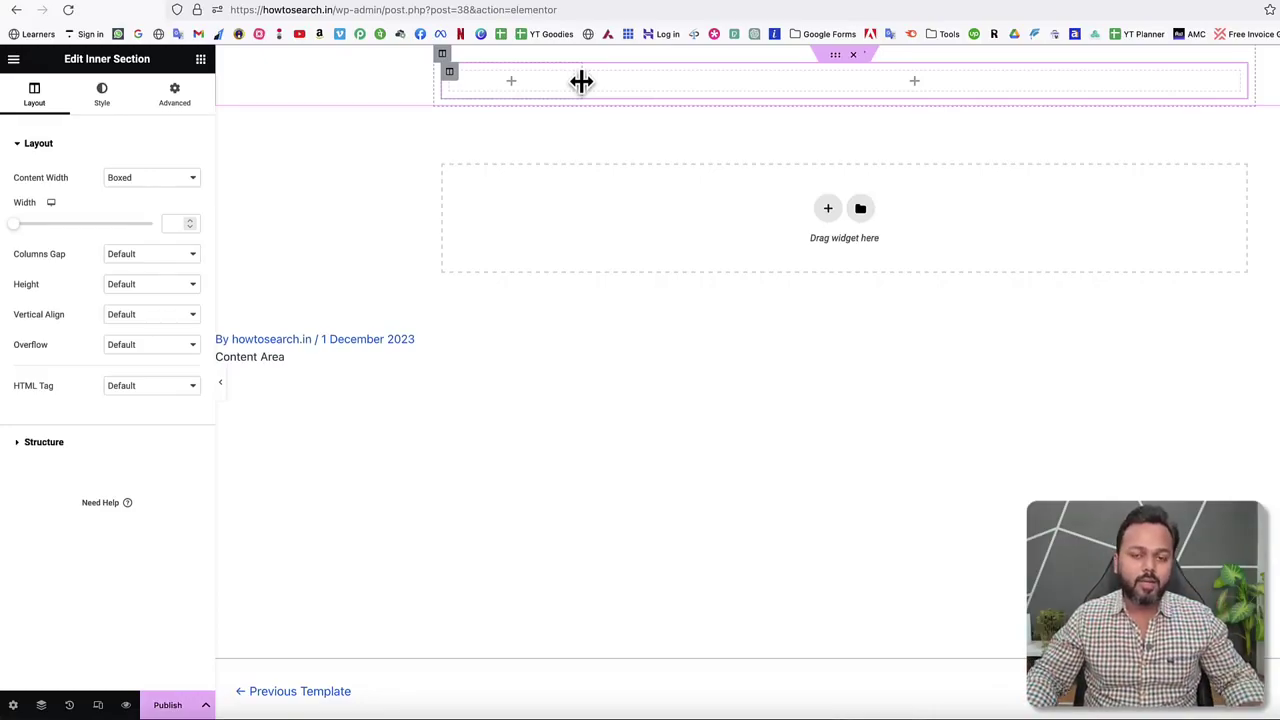
click(516, 88)
scroll(130, 462, down, 1)
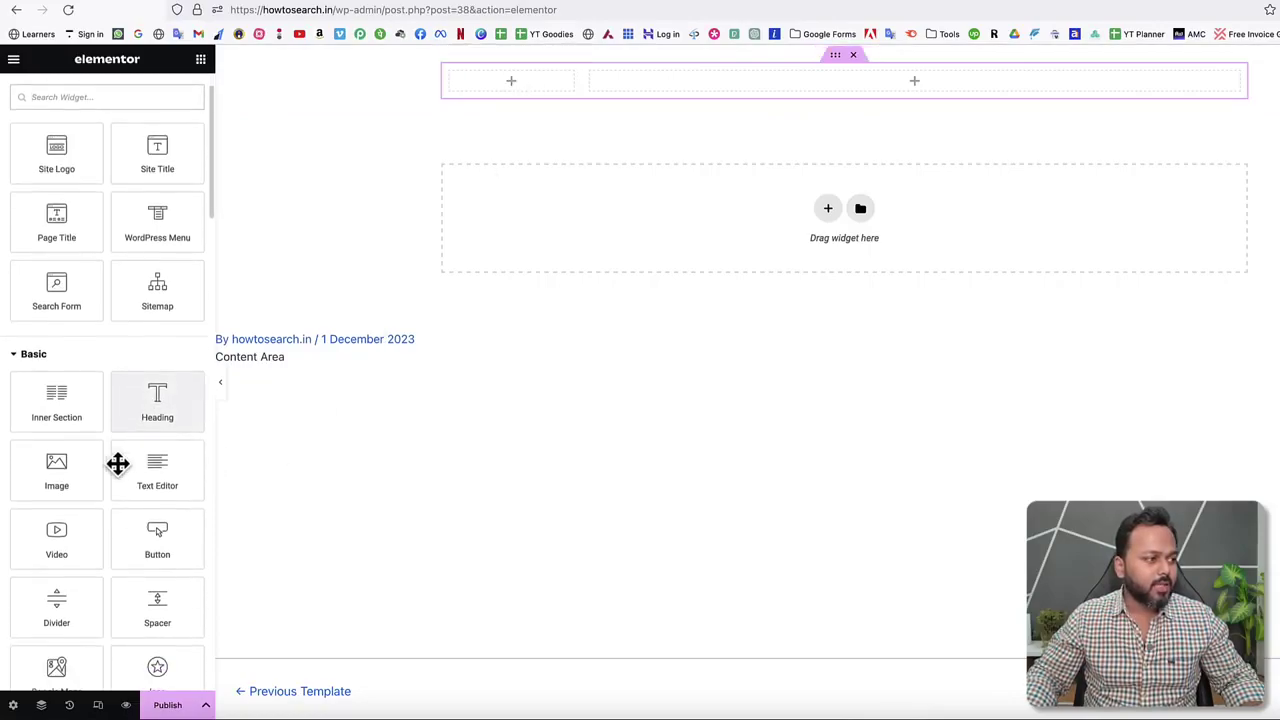
drag(40, 470, 480, 105)
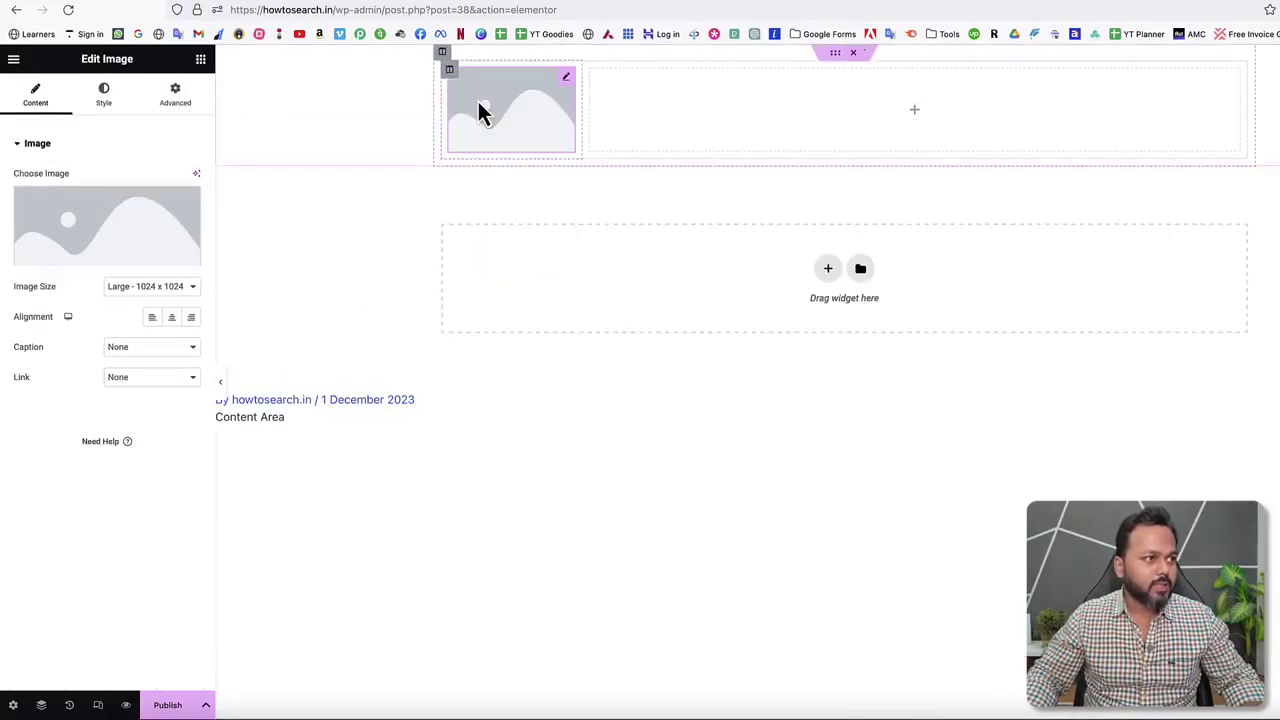
Upload Youtube-logo.png from the Desktop and insert it into the header's Image widget.
click(95, 262)
click(203, 117)
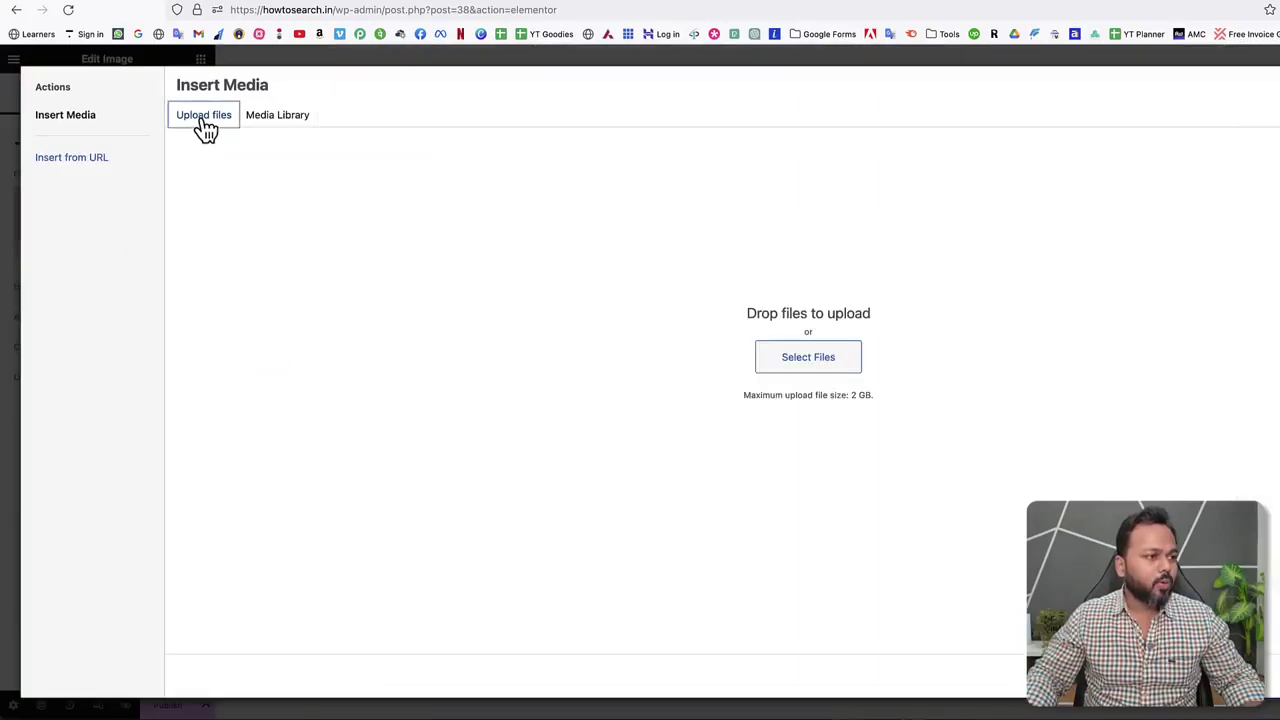
click(797, 360)
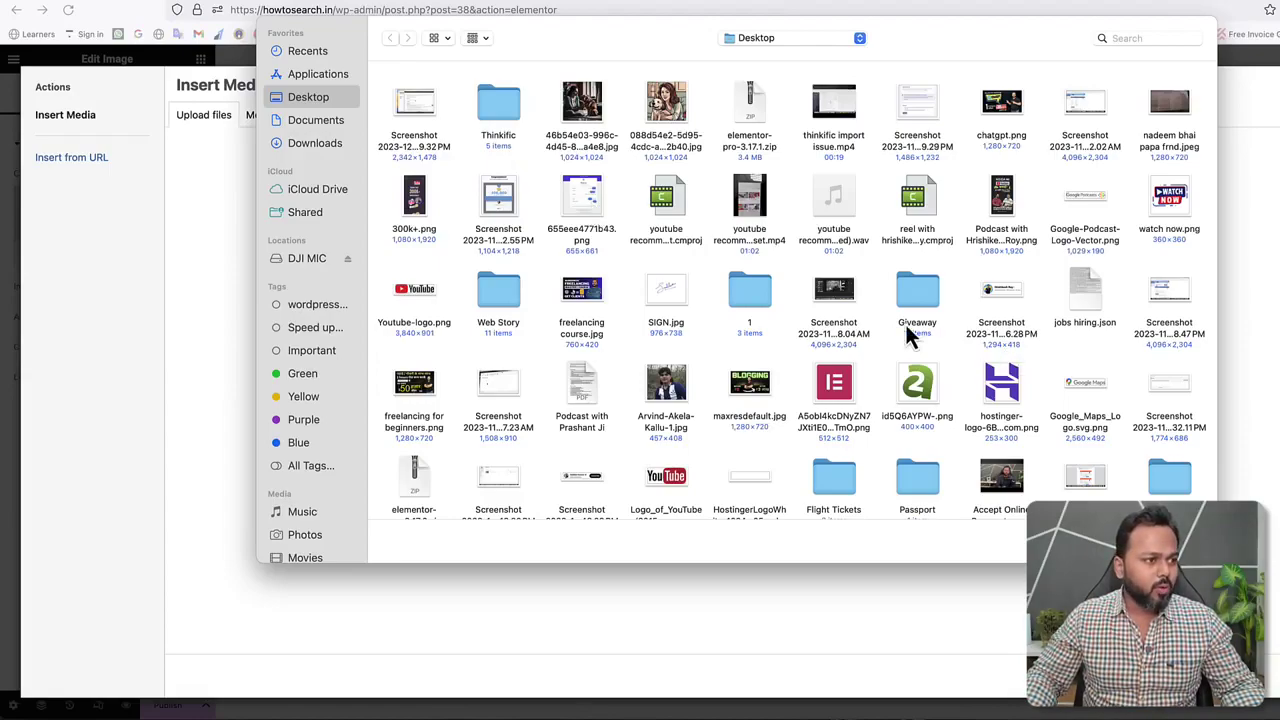
scroll(905, 324, down, 3)
key(alt+super+l)
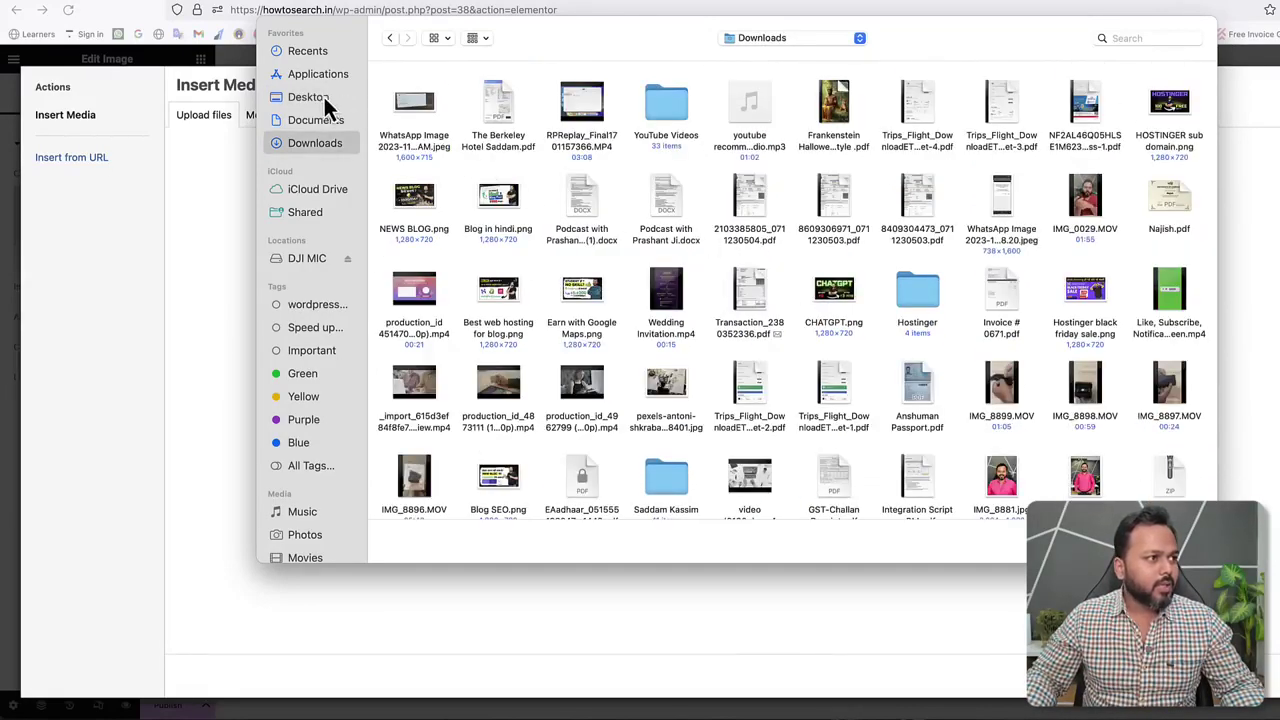
click(326, 99)
scroll(680, 320, down, 2)
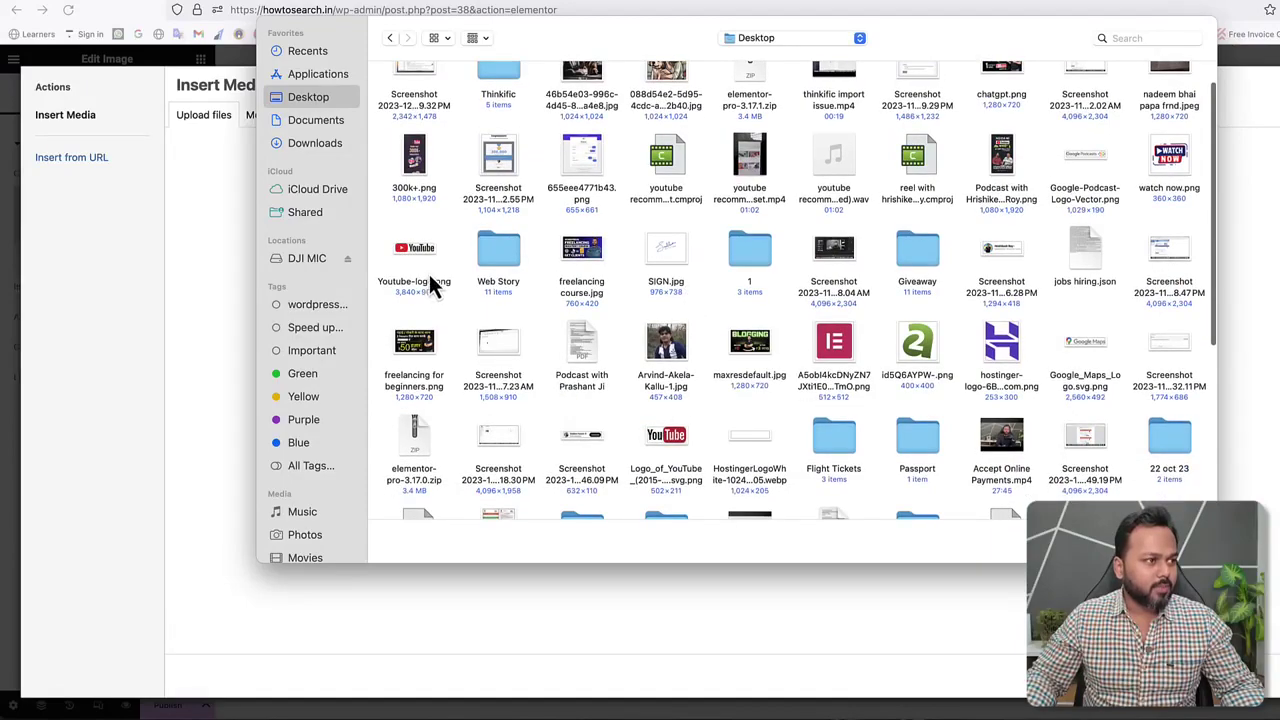
click(421, 254)
double_click(414, 252)
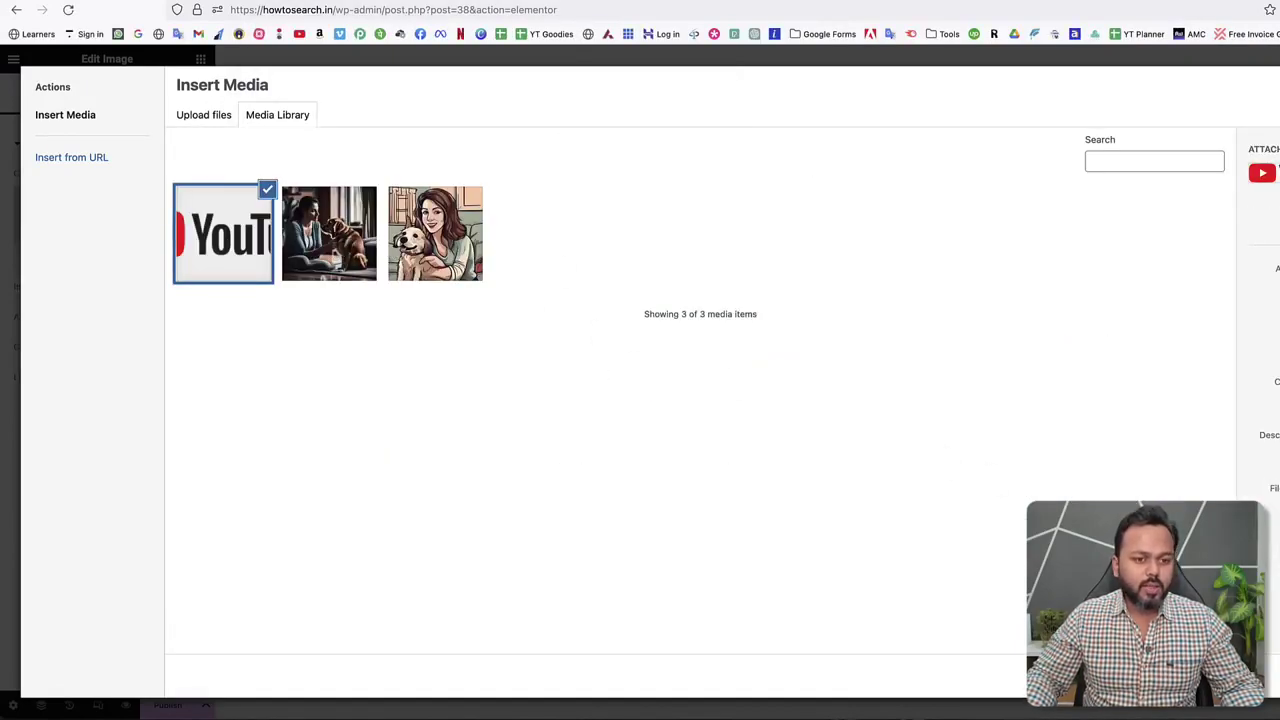
click(1200, 690)
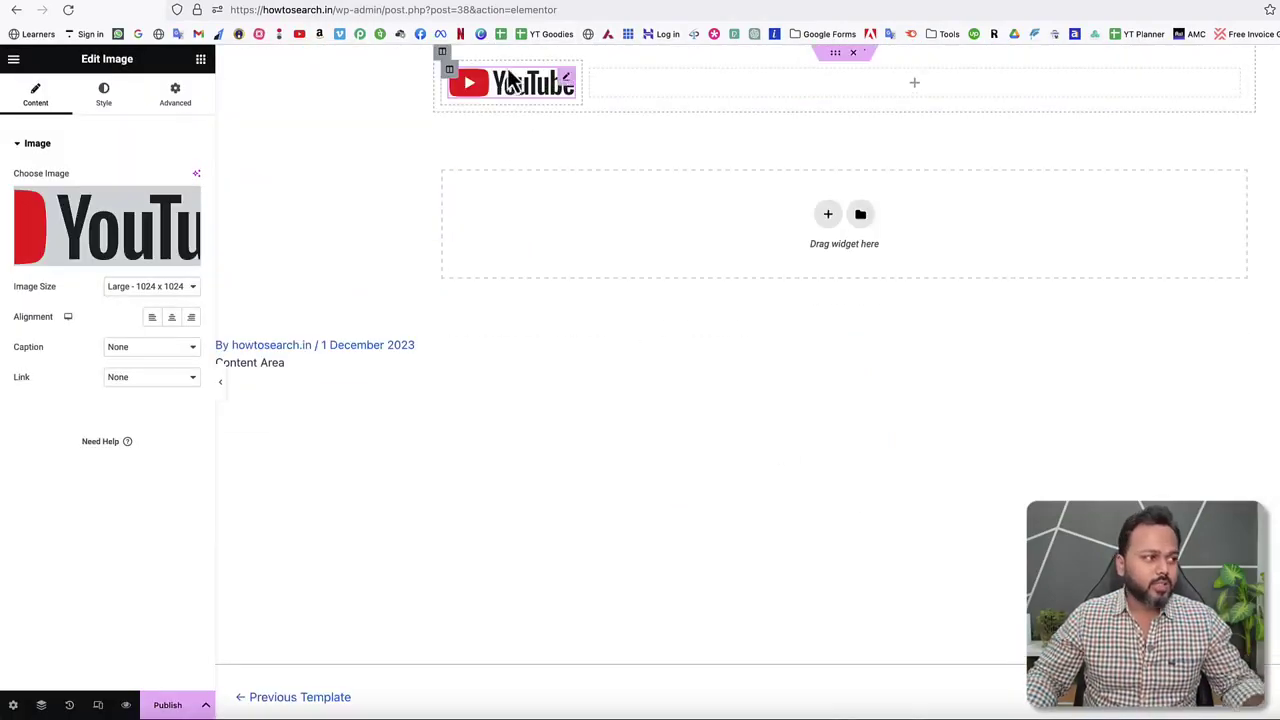
Show the logo at full size and add a right-aligned Main menu widget to the right column.
click(120, 290)
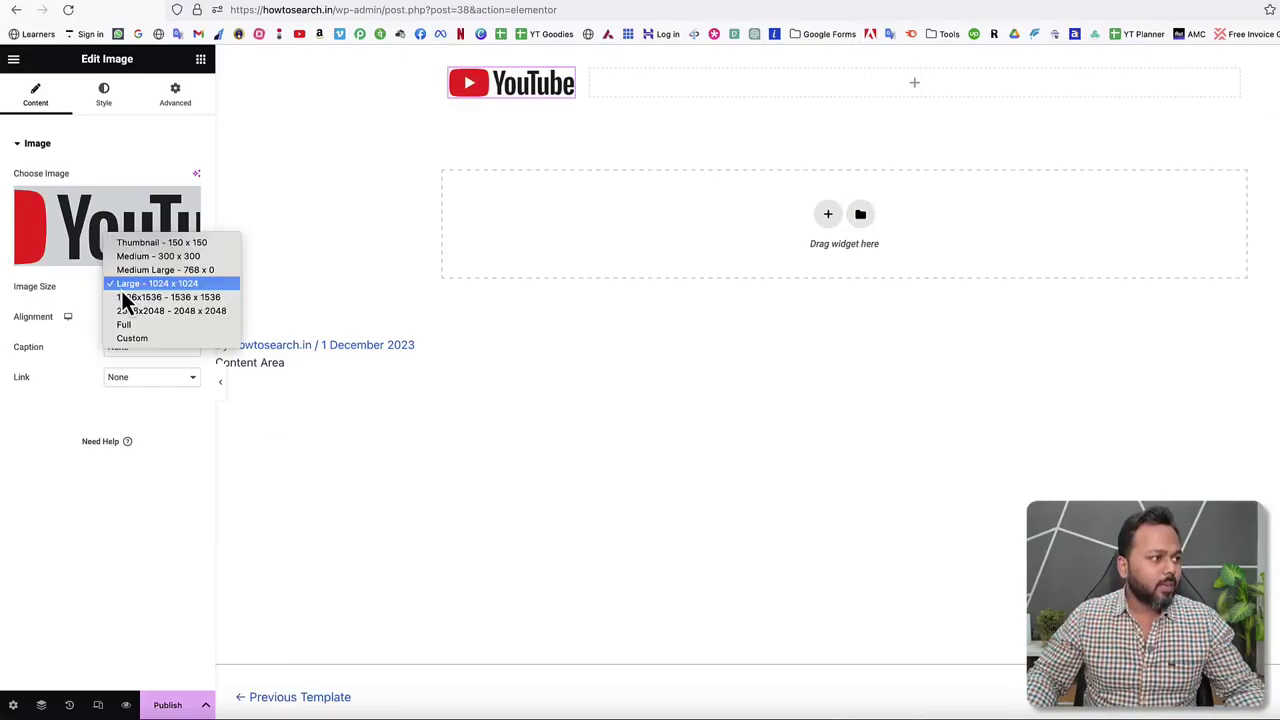
click(127, 325)
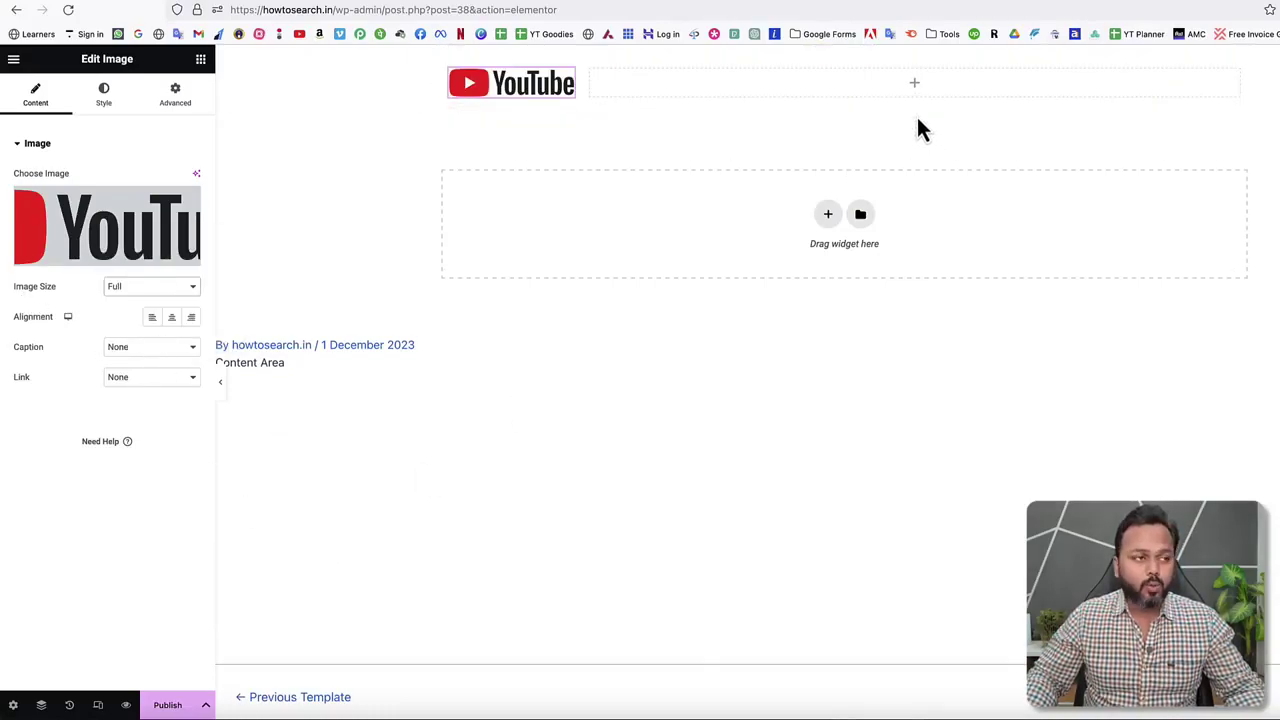
click(914, 86)
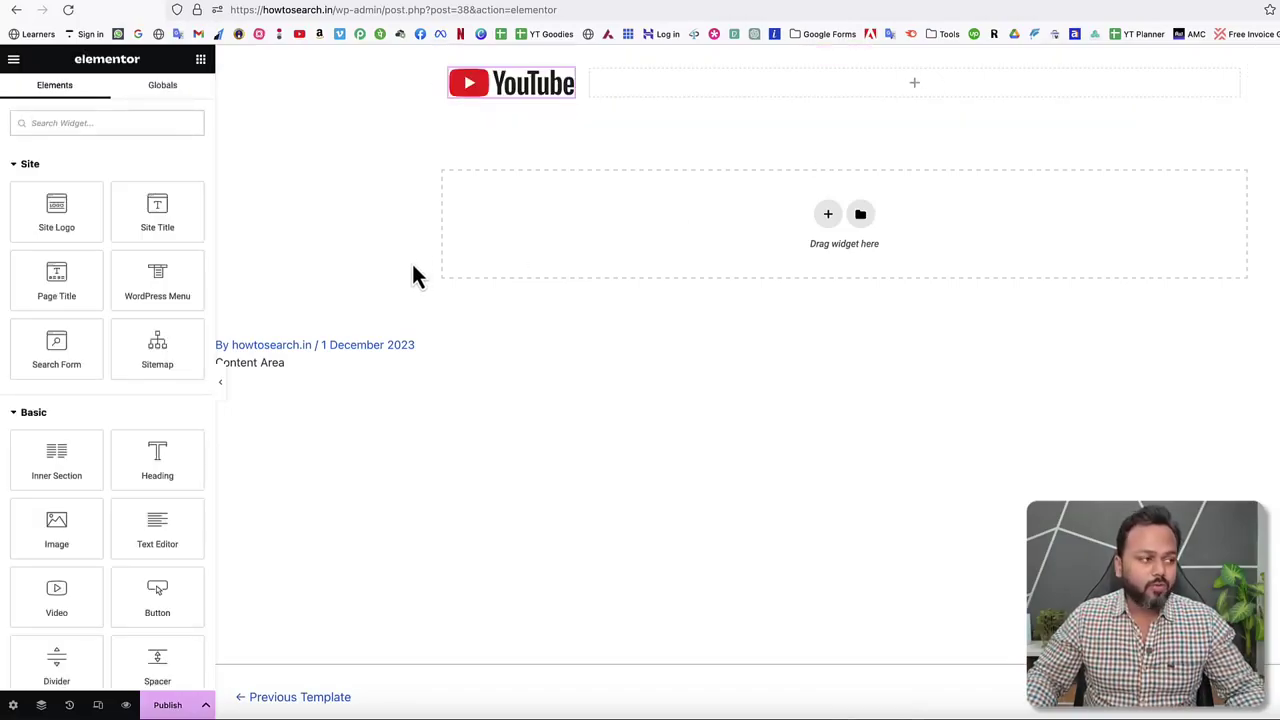
drag(158, 287, 703, 92)
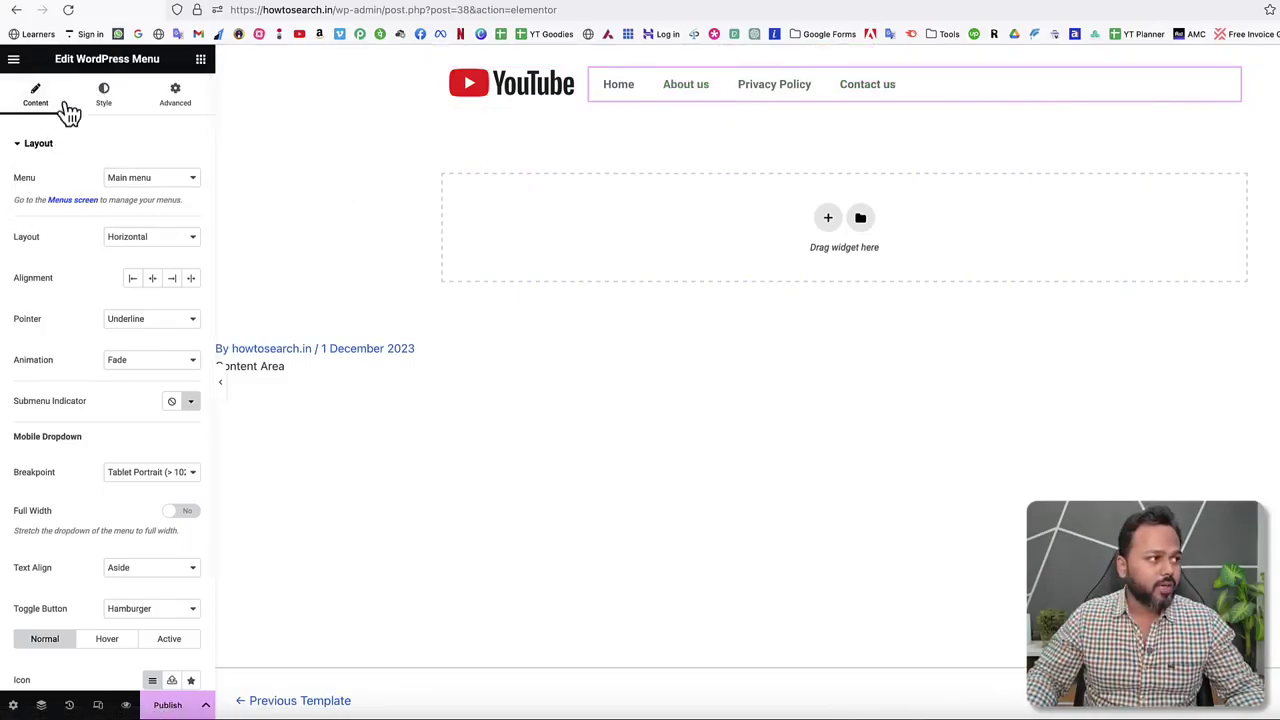
click(145, 179)
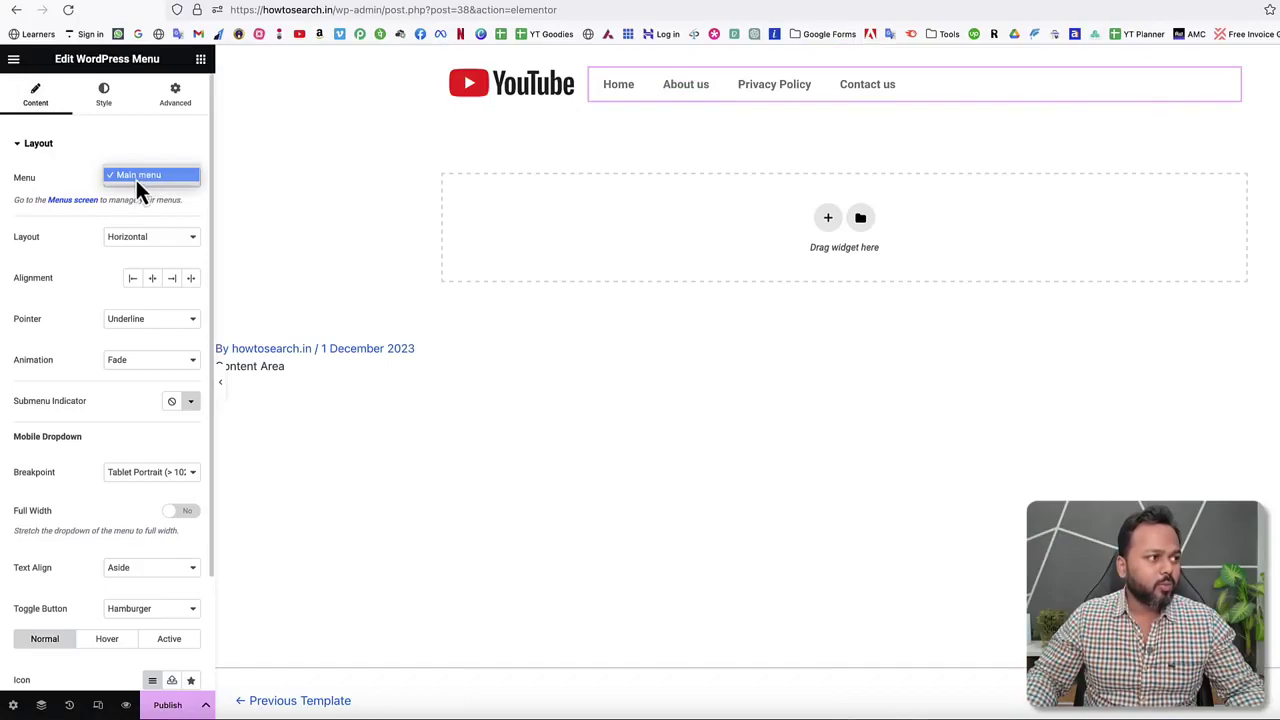
click(136, 180)
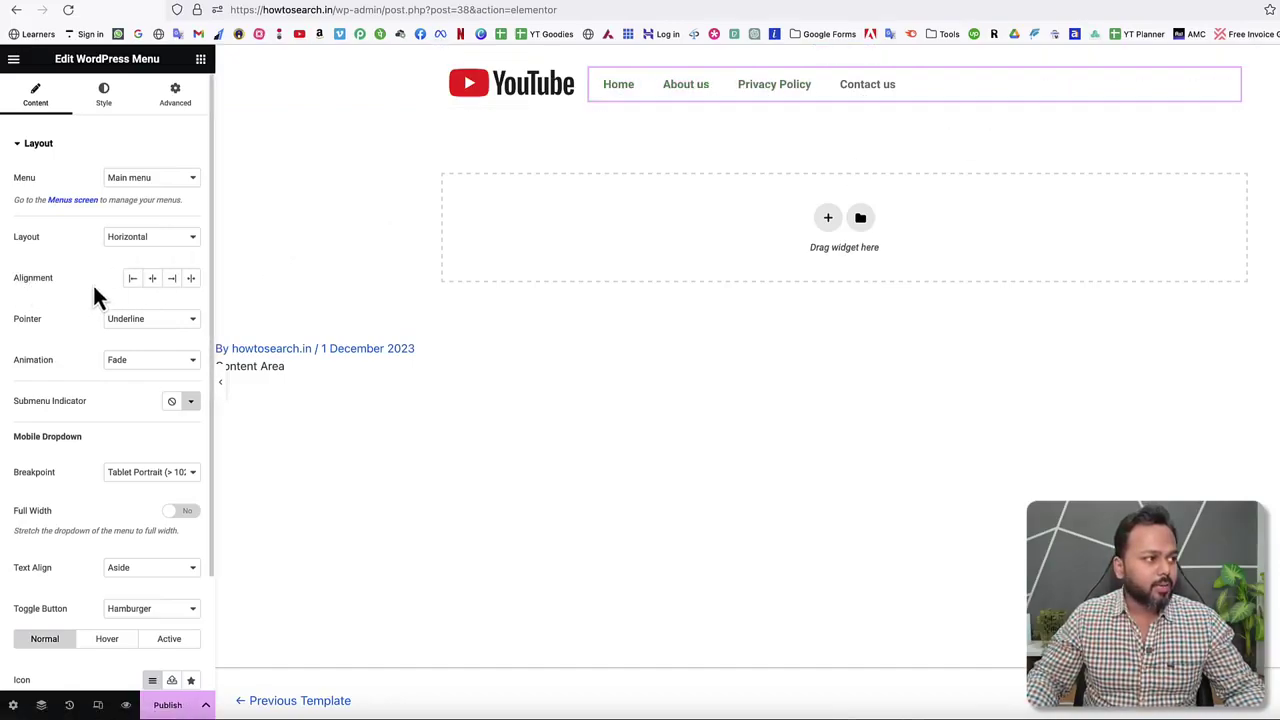
click(173, 281)
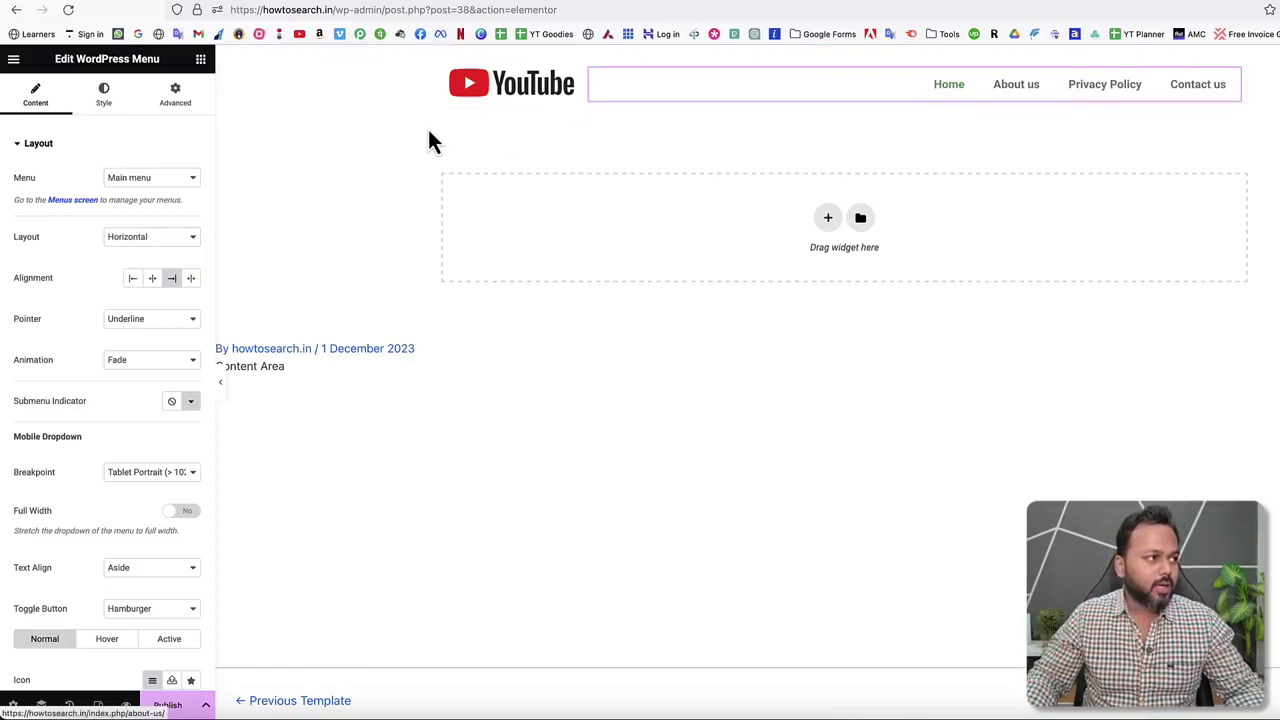
Style the menu text dark grey #2C2C2C with font weight 400 (Normal).
click(100, 97)
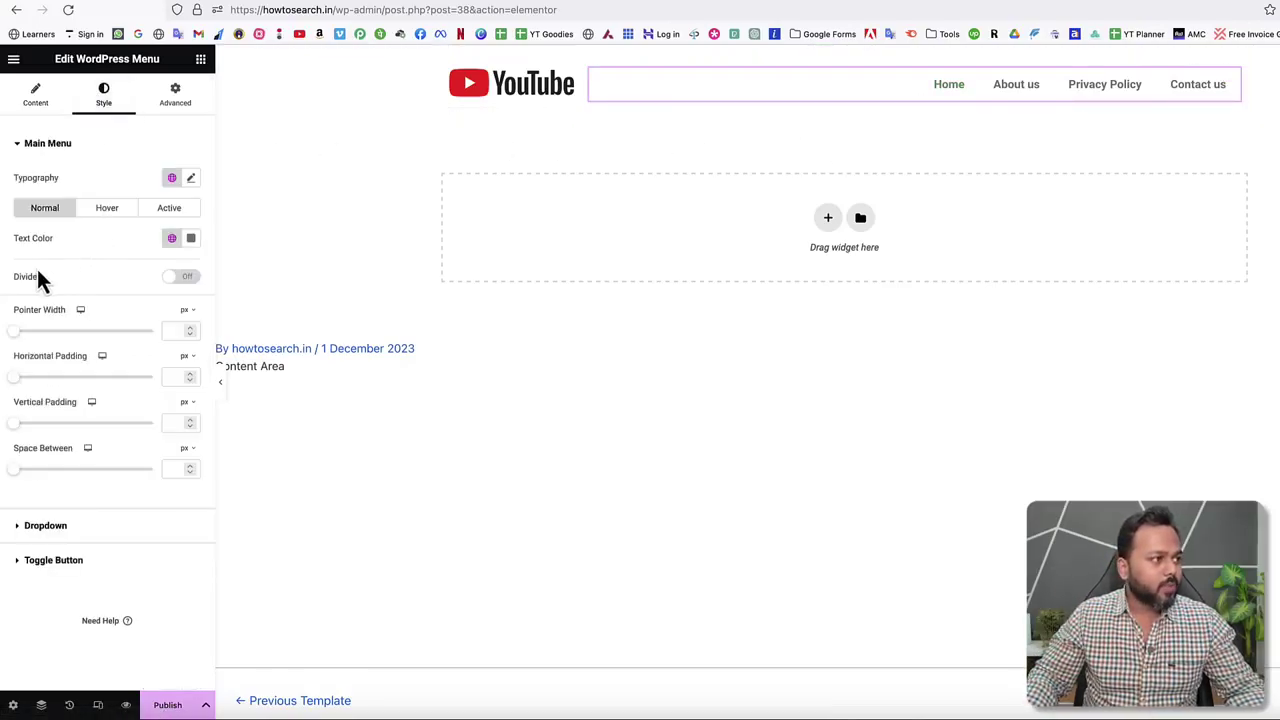
click(191, 238)
drag(157, 334, 96, 398)
click(110, 258)
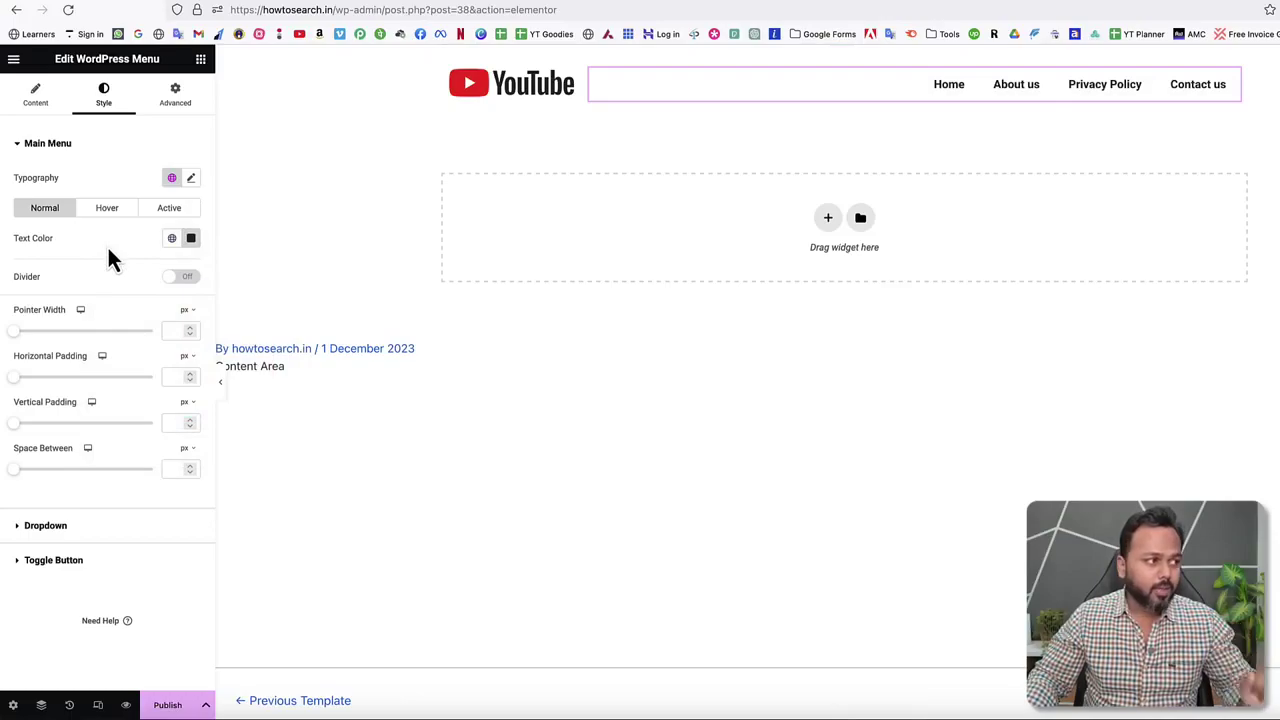
click(191, 180)
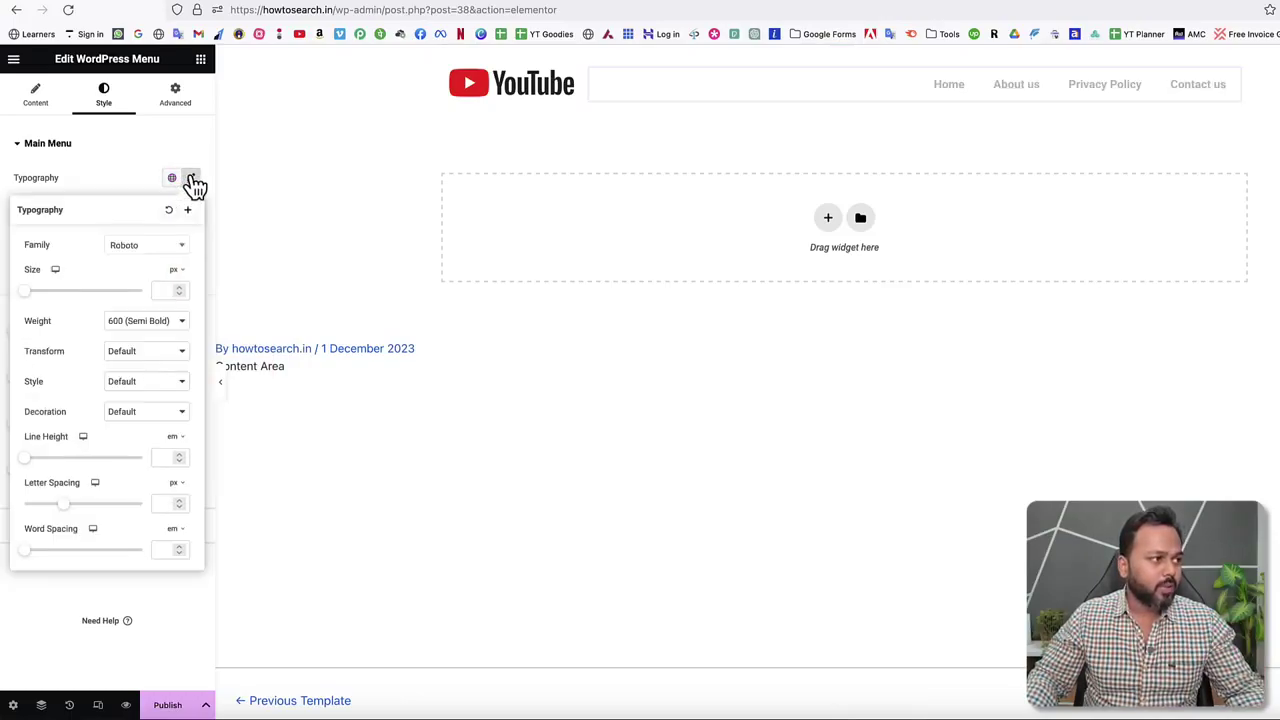
click(129, 323)
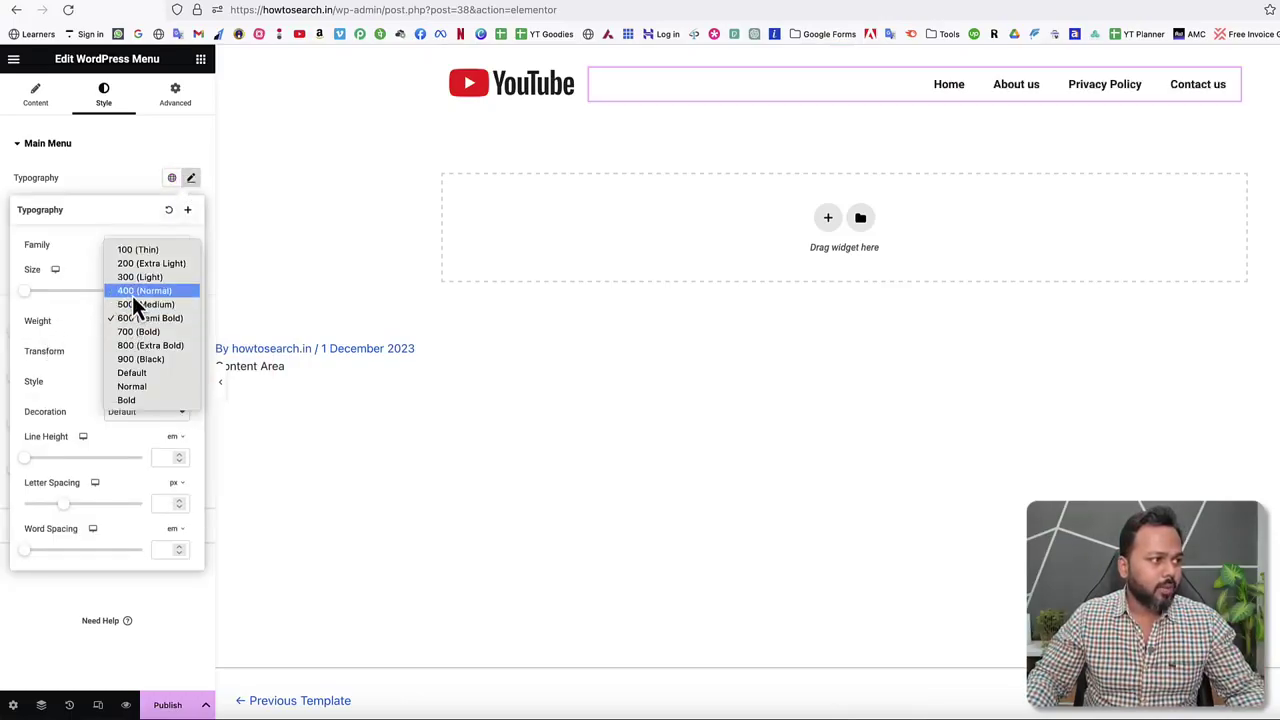
click(132, 294)
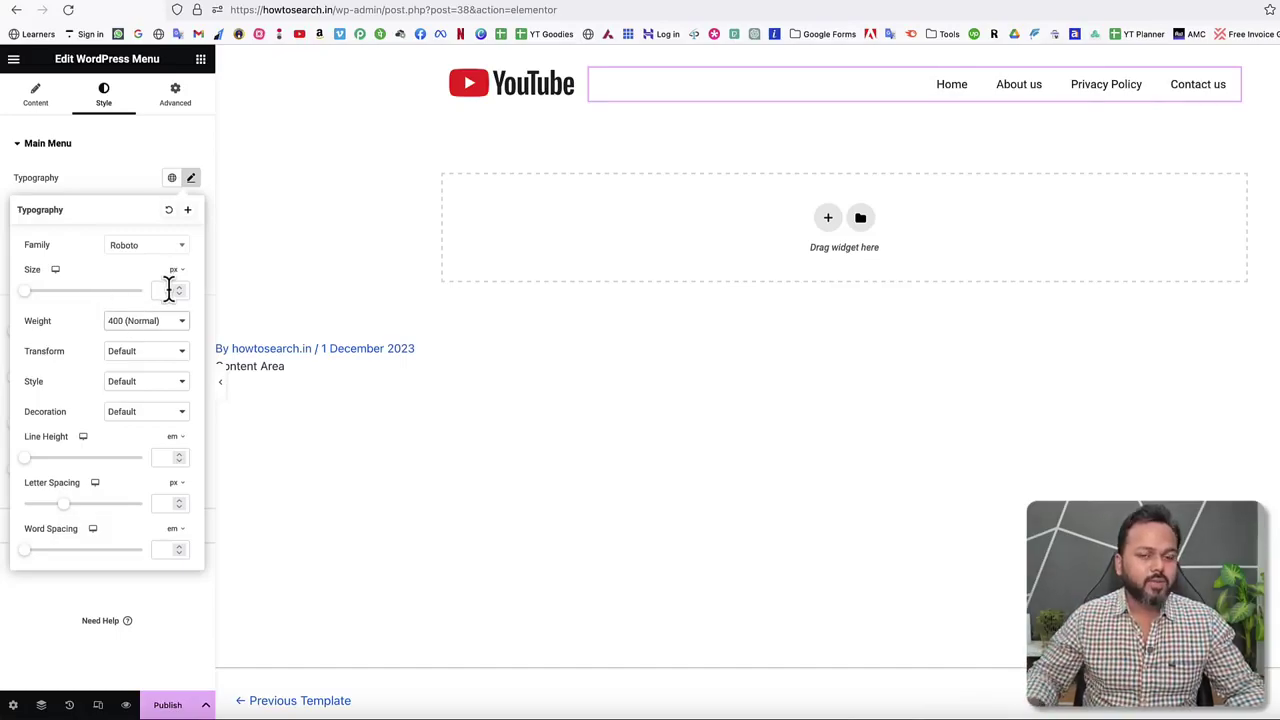
click(126, 150)
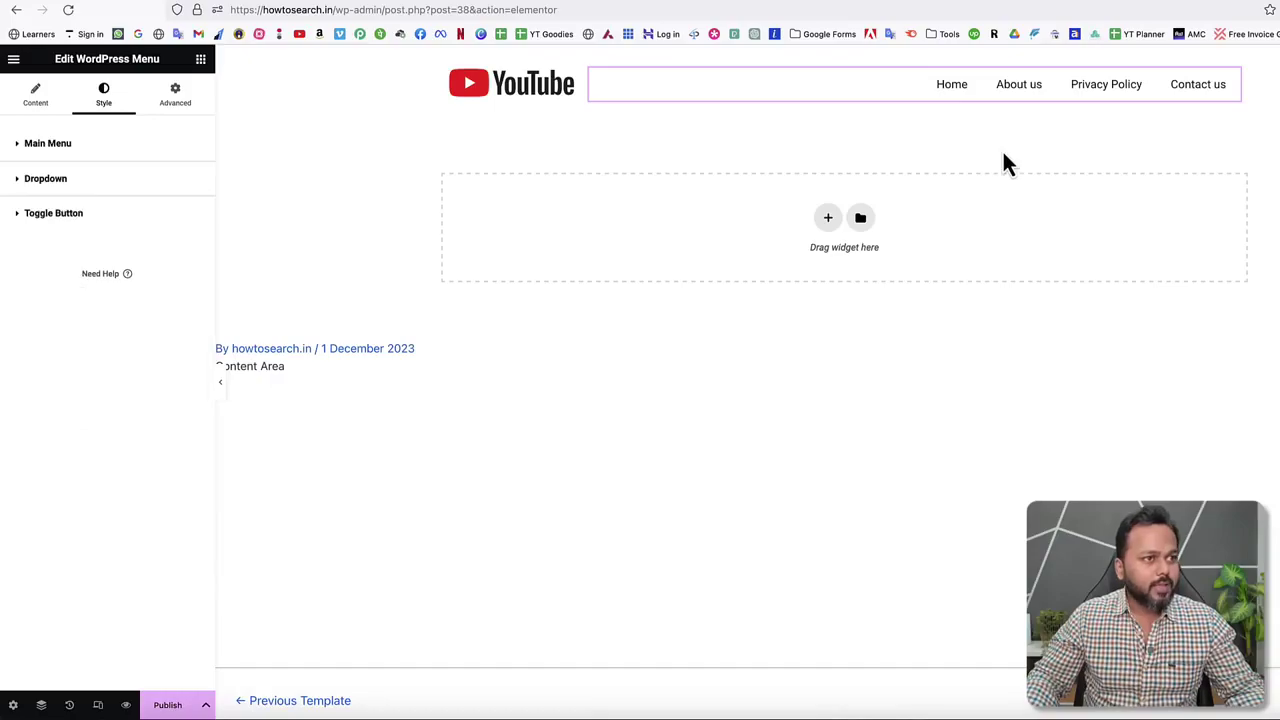
mouse_move(981, 116)
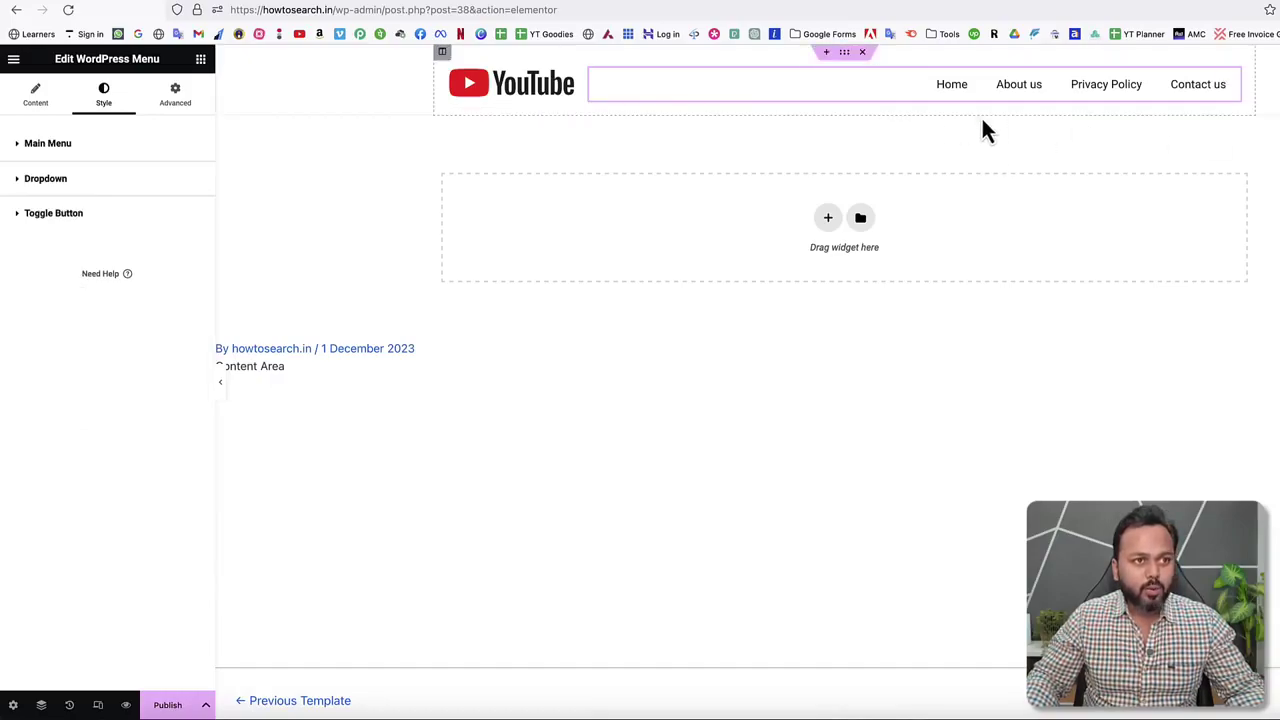
Give the header section a subtle box shadow under its Border style settings.
click(845, 53)
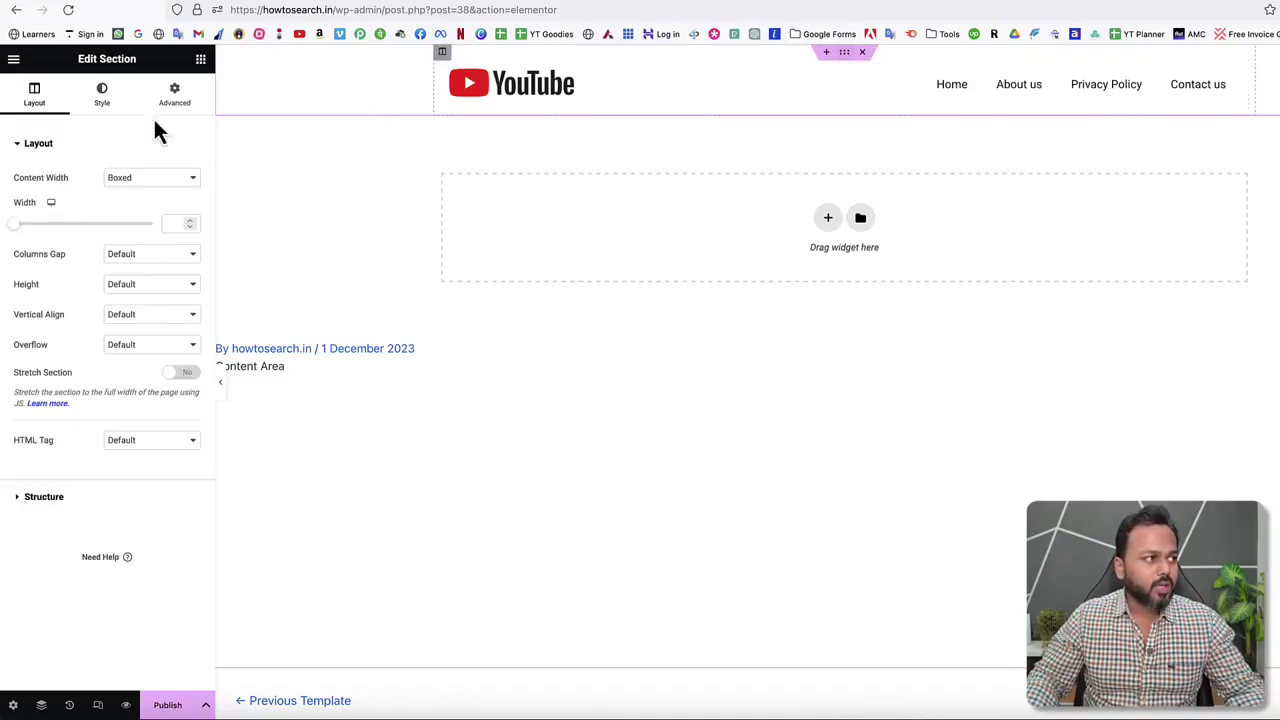
click(102, 94)
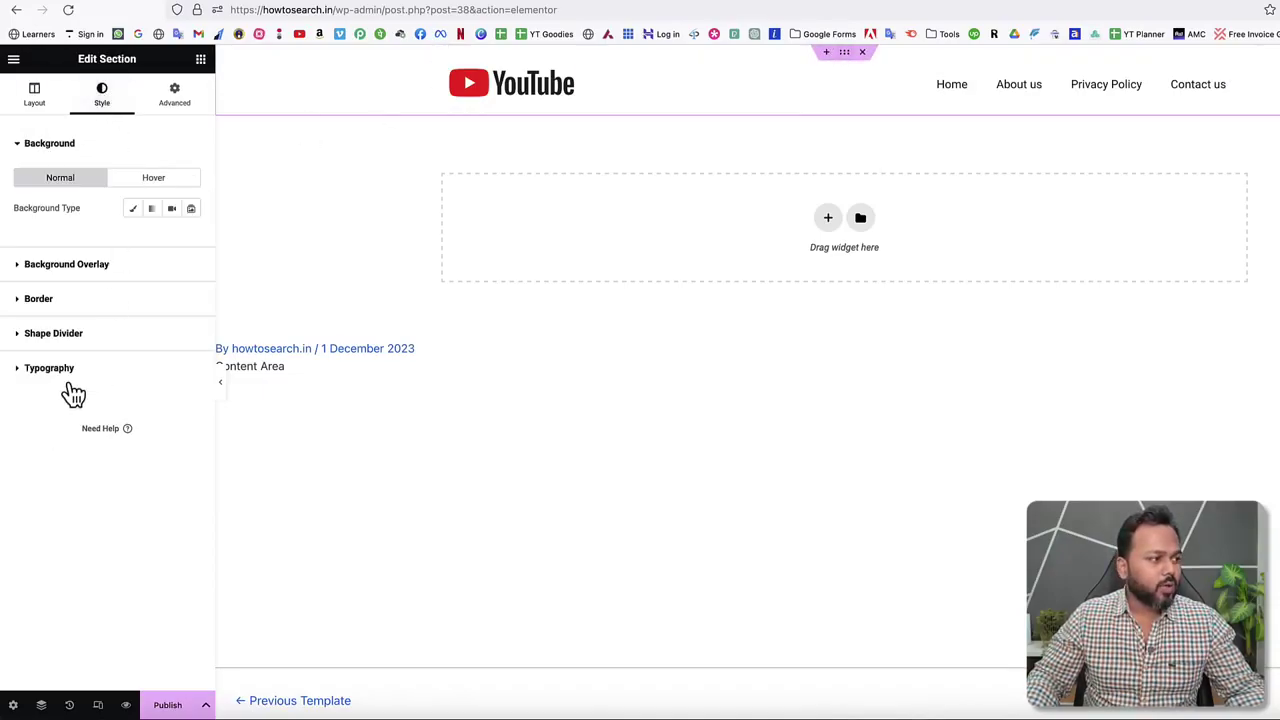
click(22, 304)
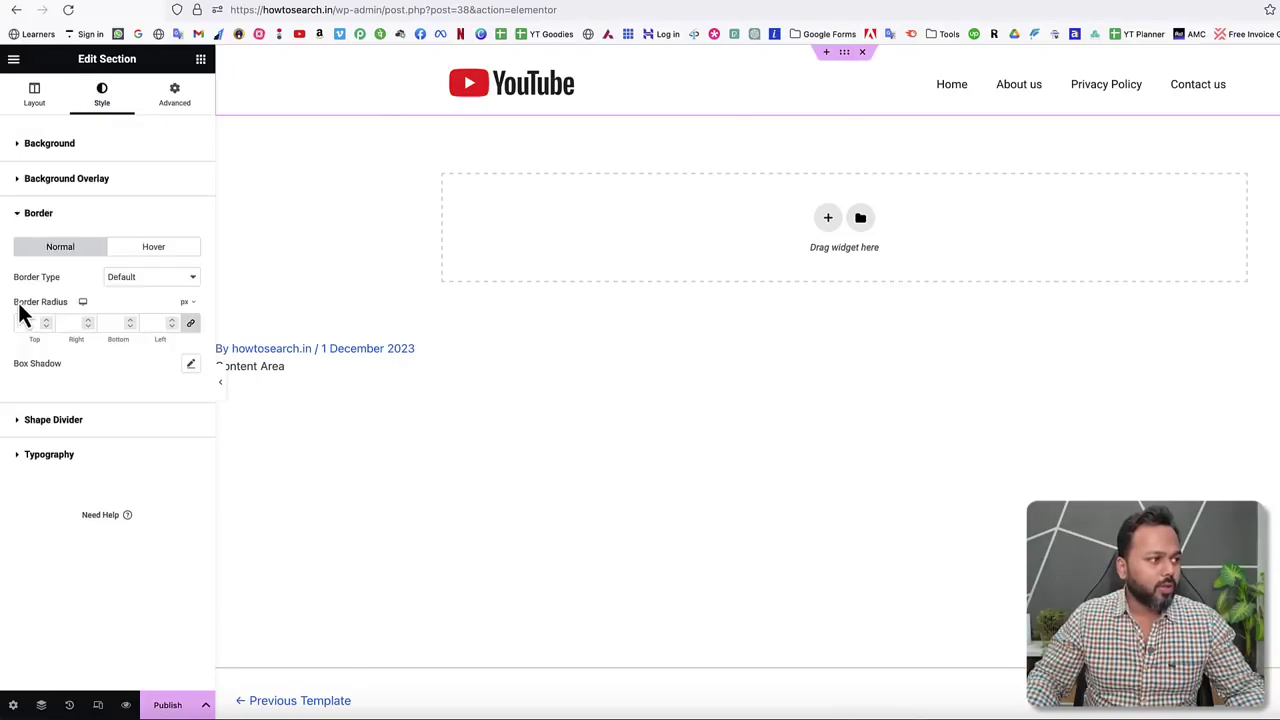
click(191, 365)
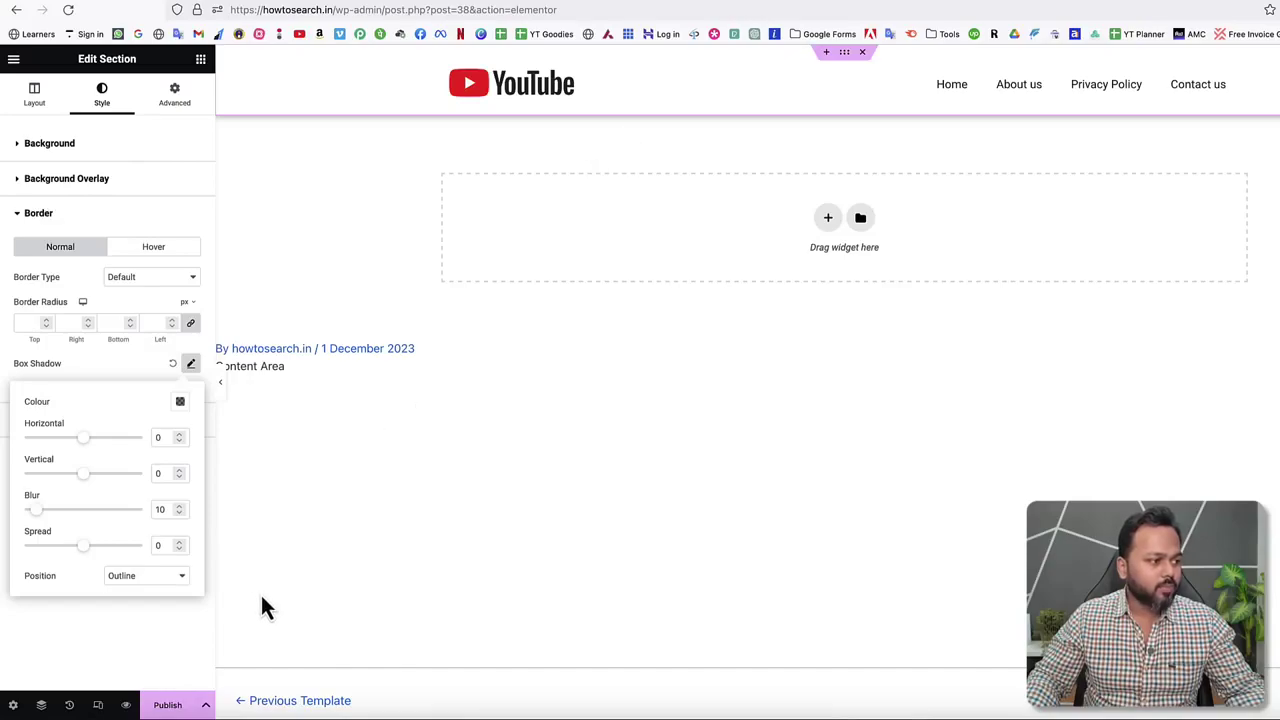
click(170, 650)
Publish the header with an Include – Entire Site display condition.
click(168, 705)
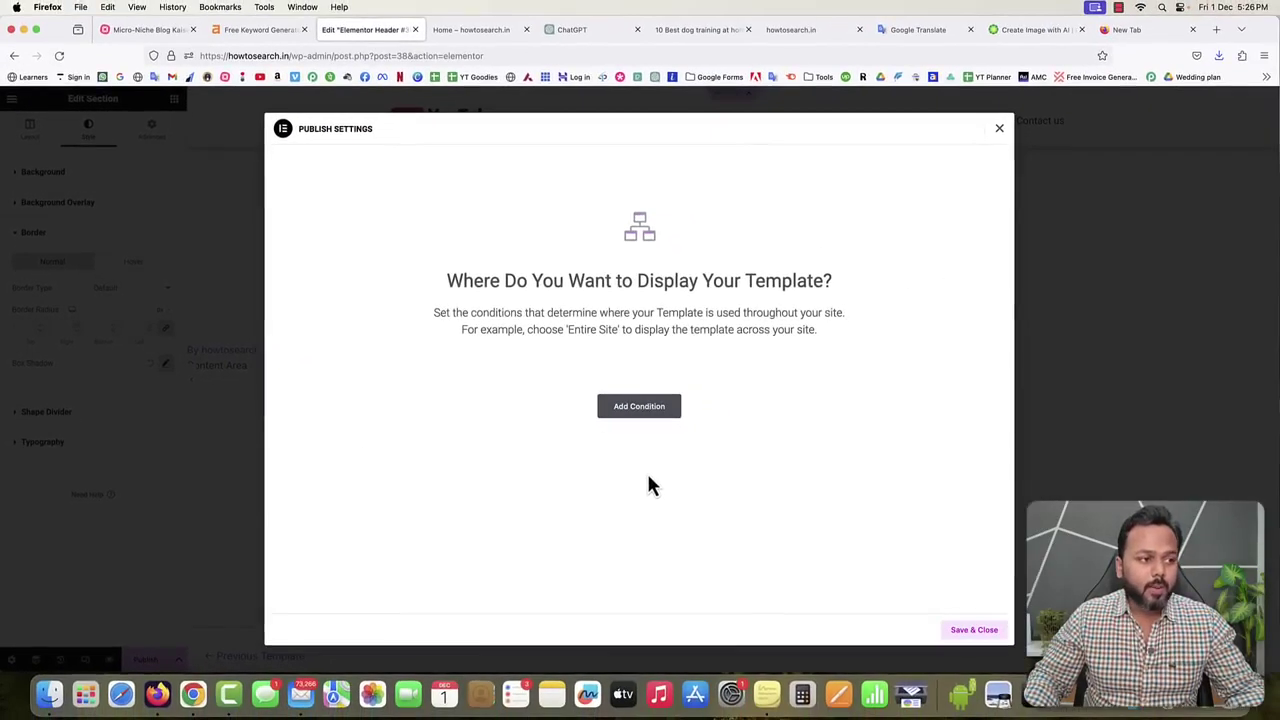
click(640, 408)
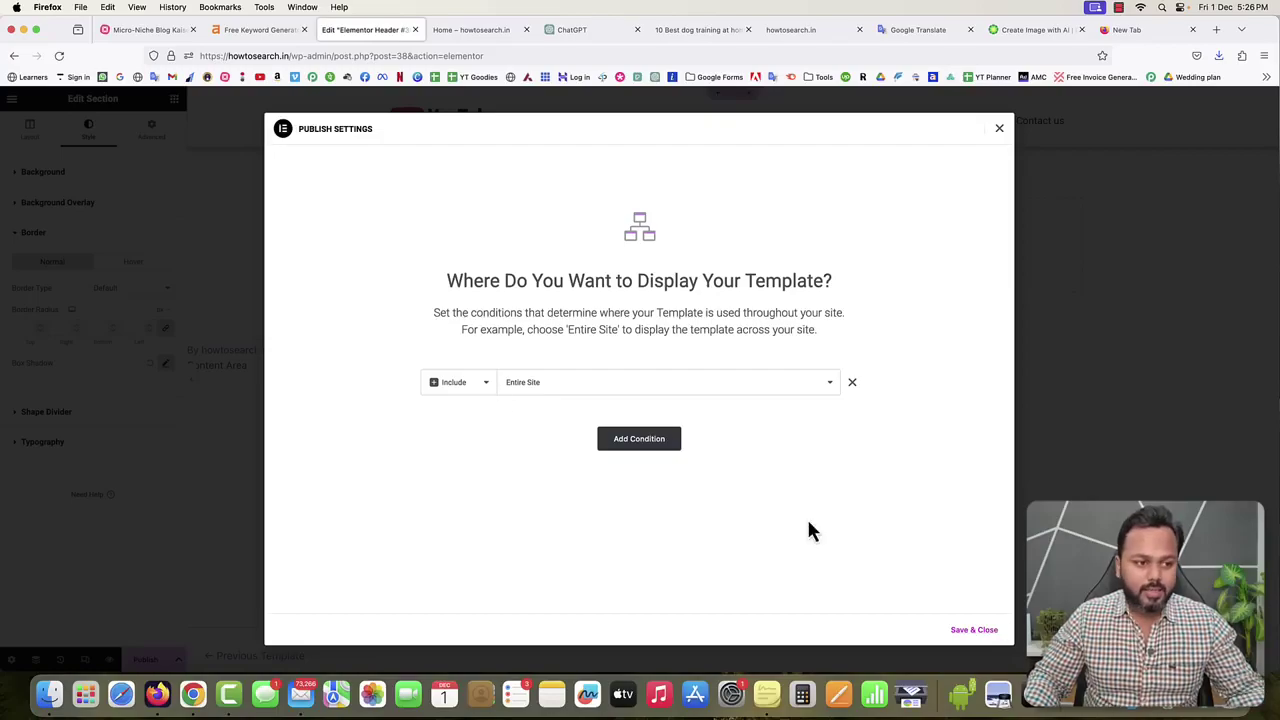
click(966, 632)
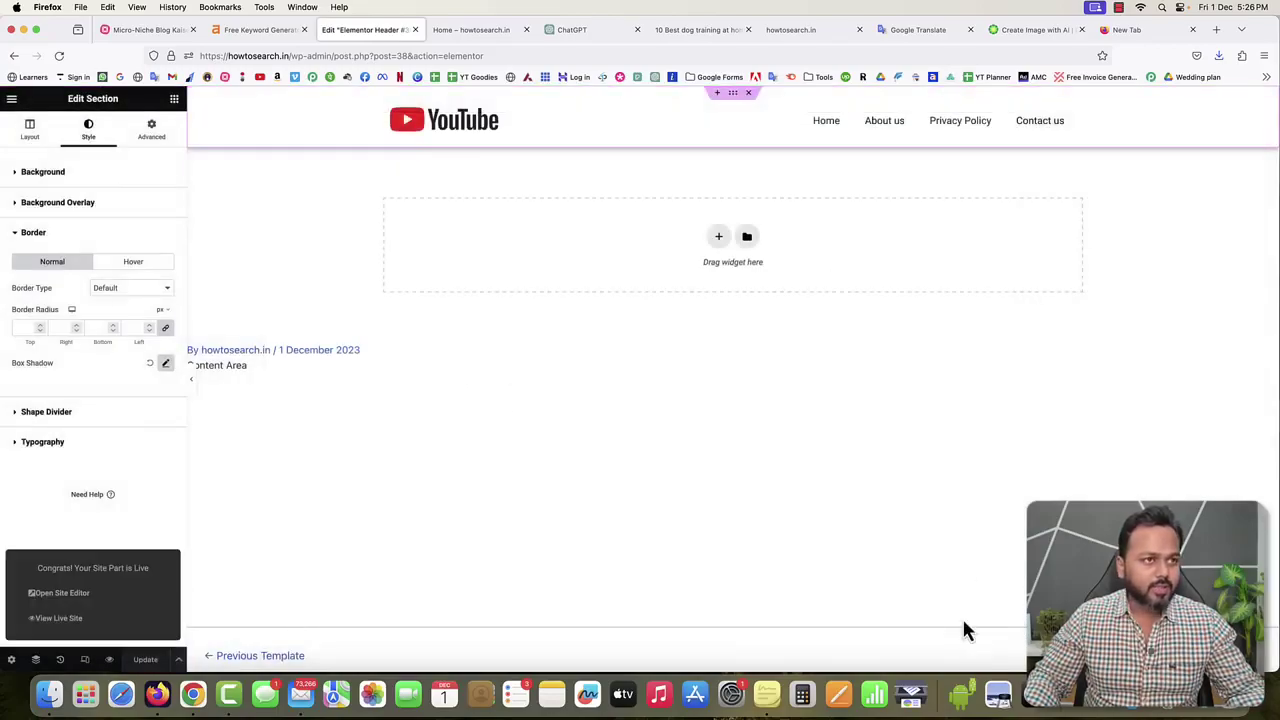
Reload the live homepage to check the new header, then exit the Elementor editor.
click(478, 32)
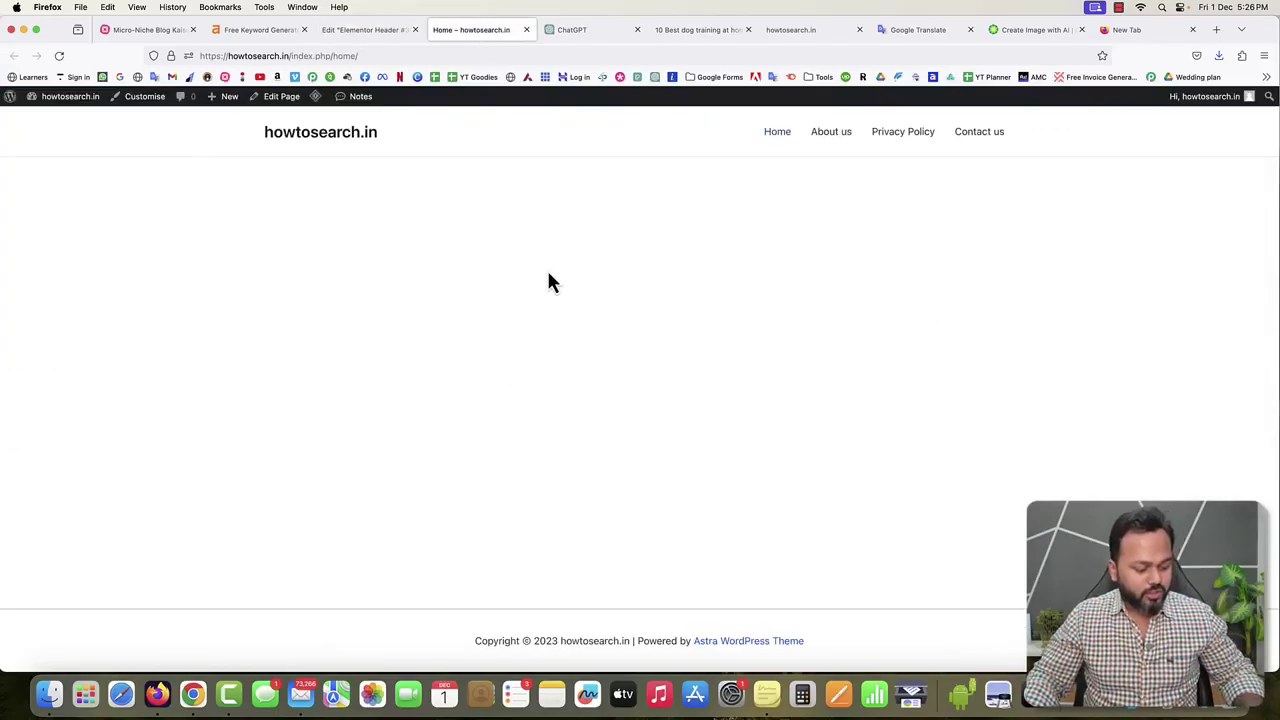
key(super+r)
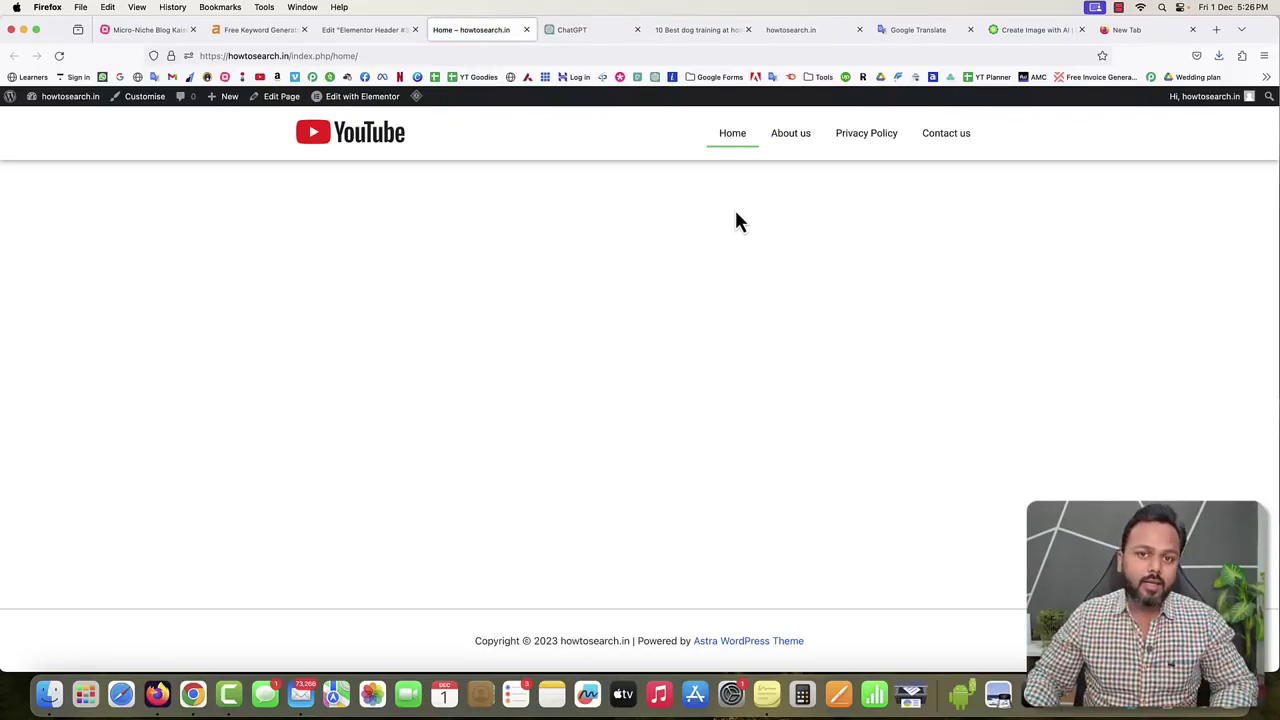
click(336, 31)
click(16, 103)
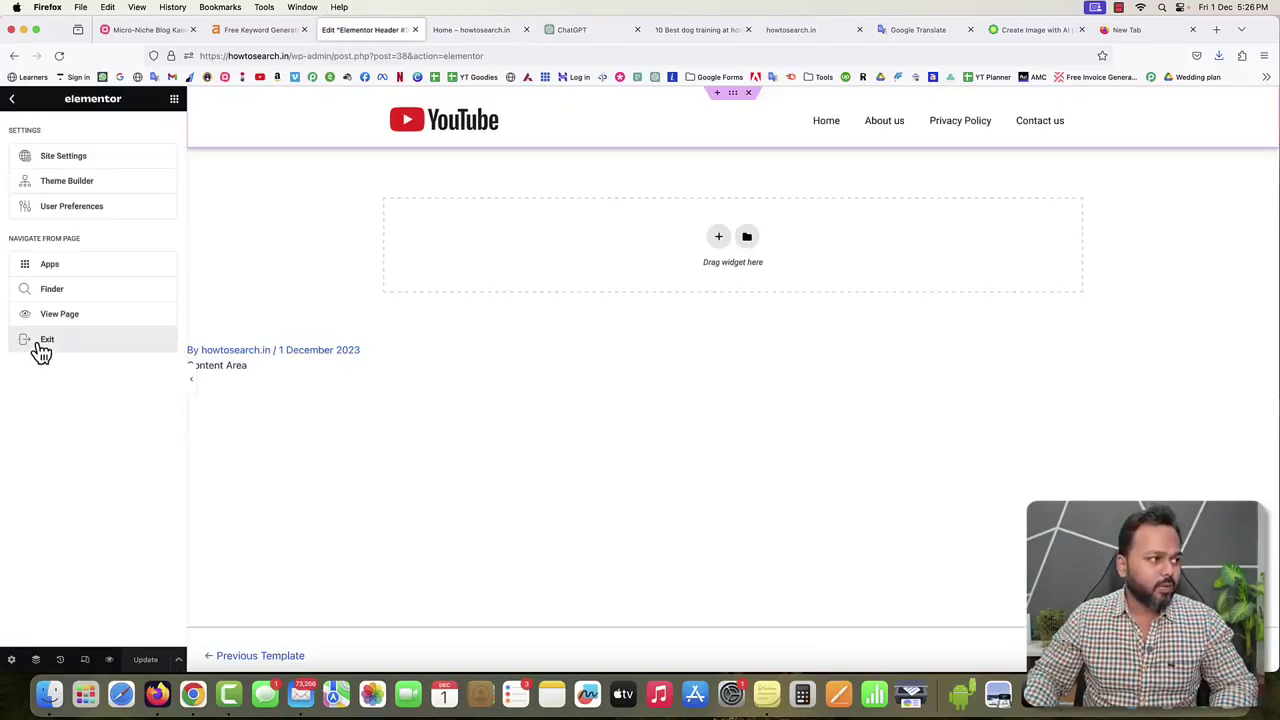
click(37, 349)
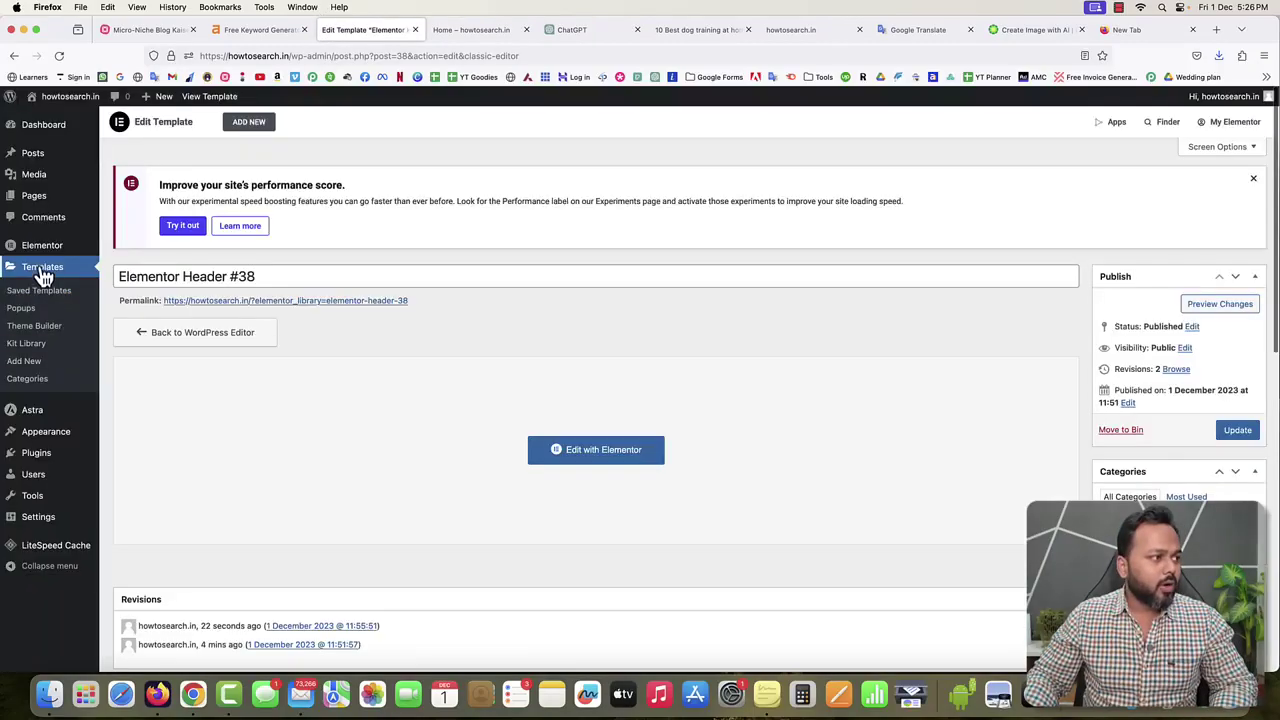
Open the Theme Builder templates list and cancel a new-template dialog without choosing a type.
click(30, 330)
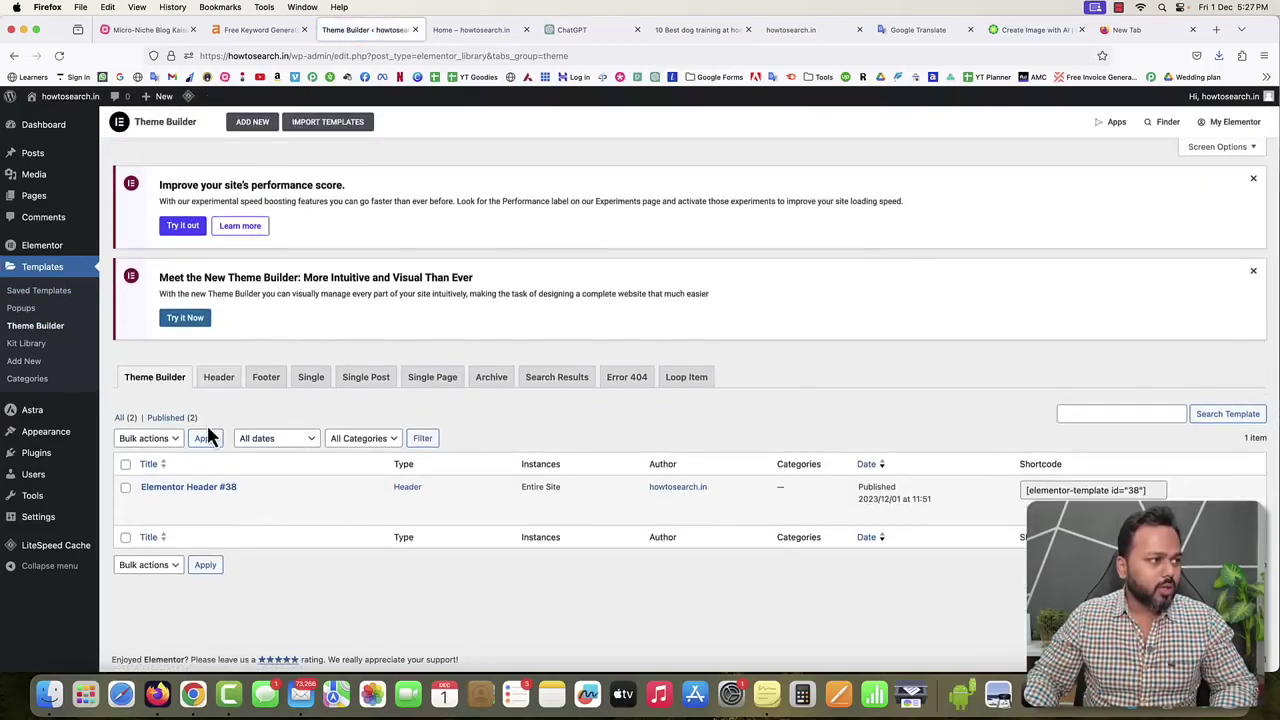
click(253, 122)
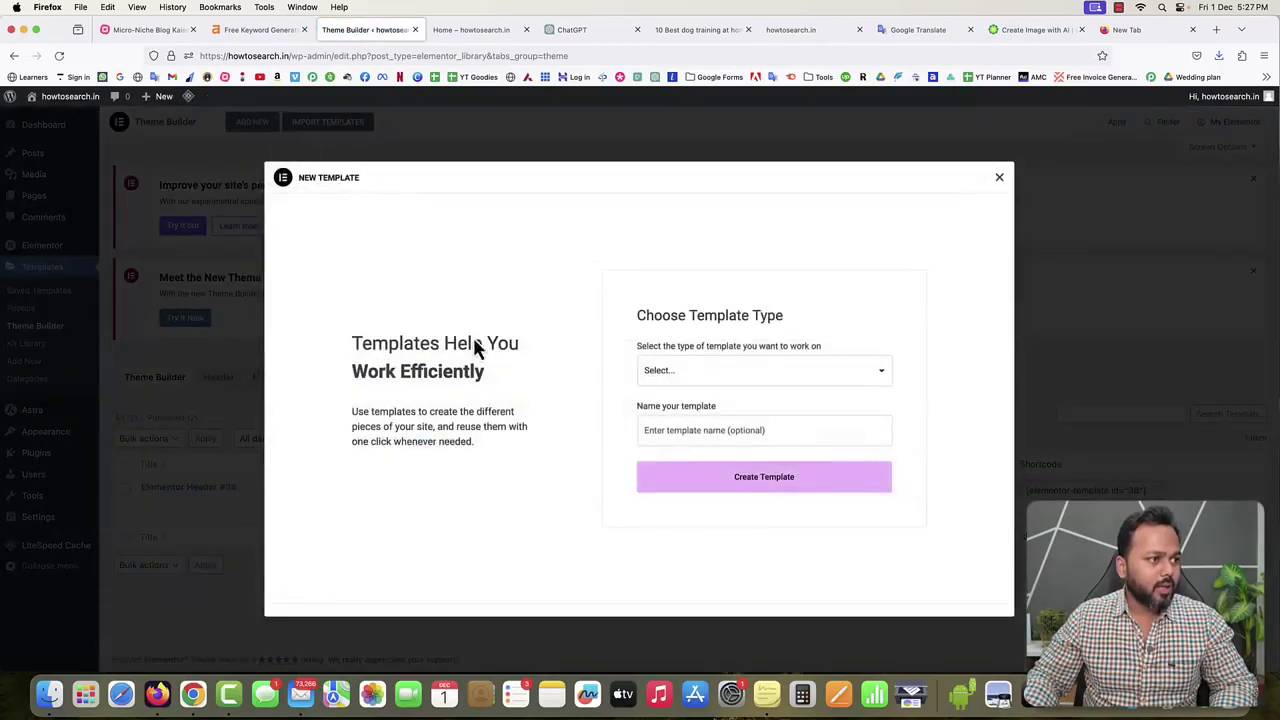
click(700, 368)
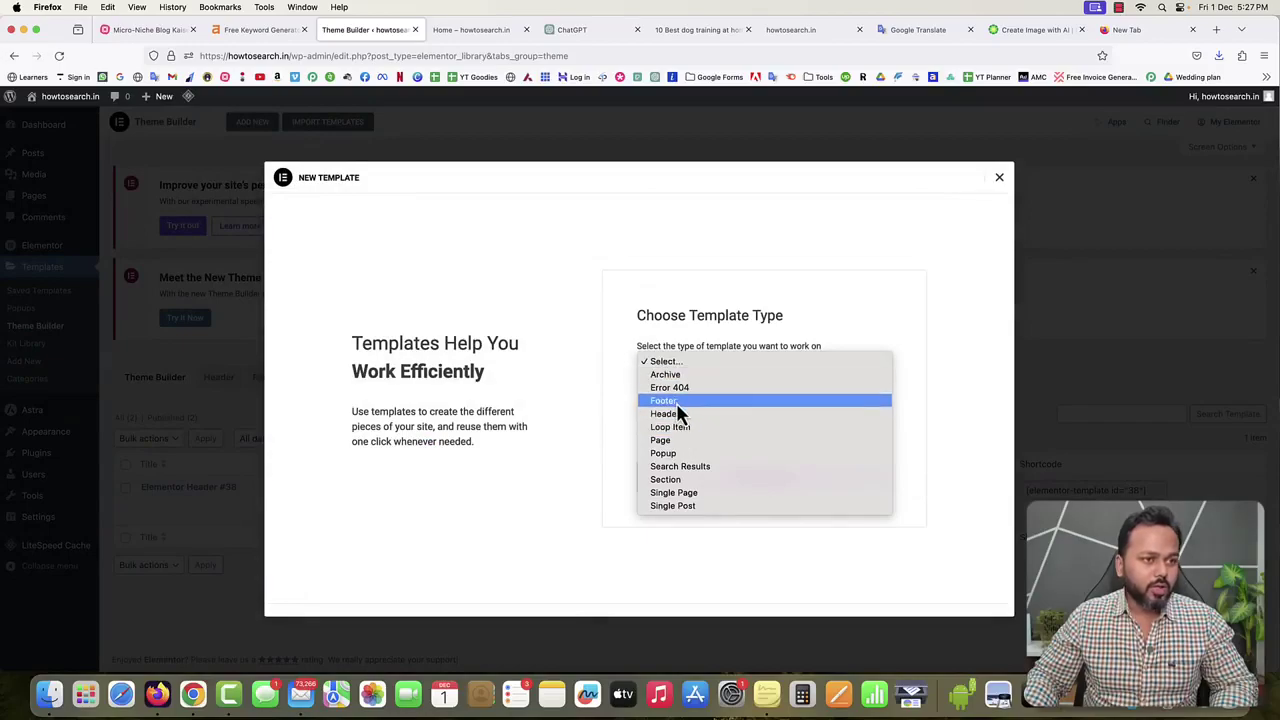
click(922, 316)
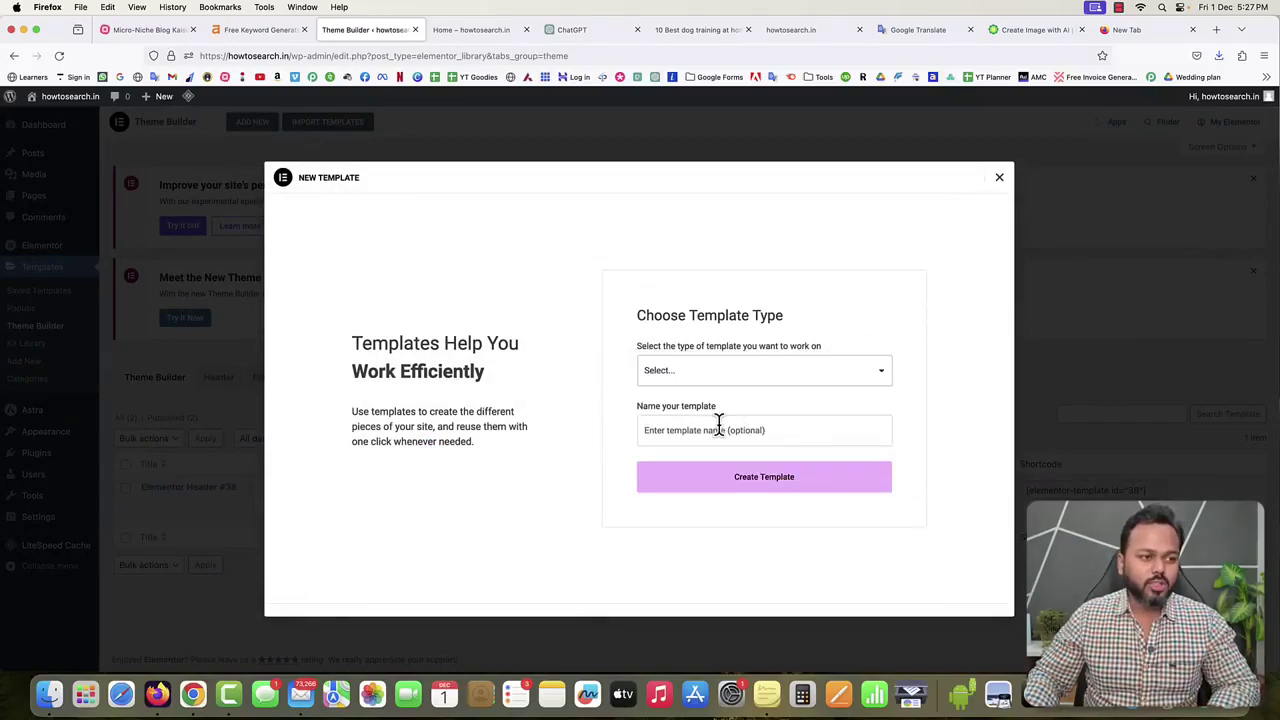
click(999, 178)
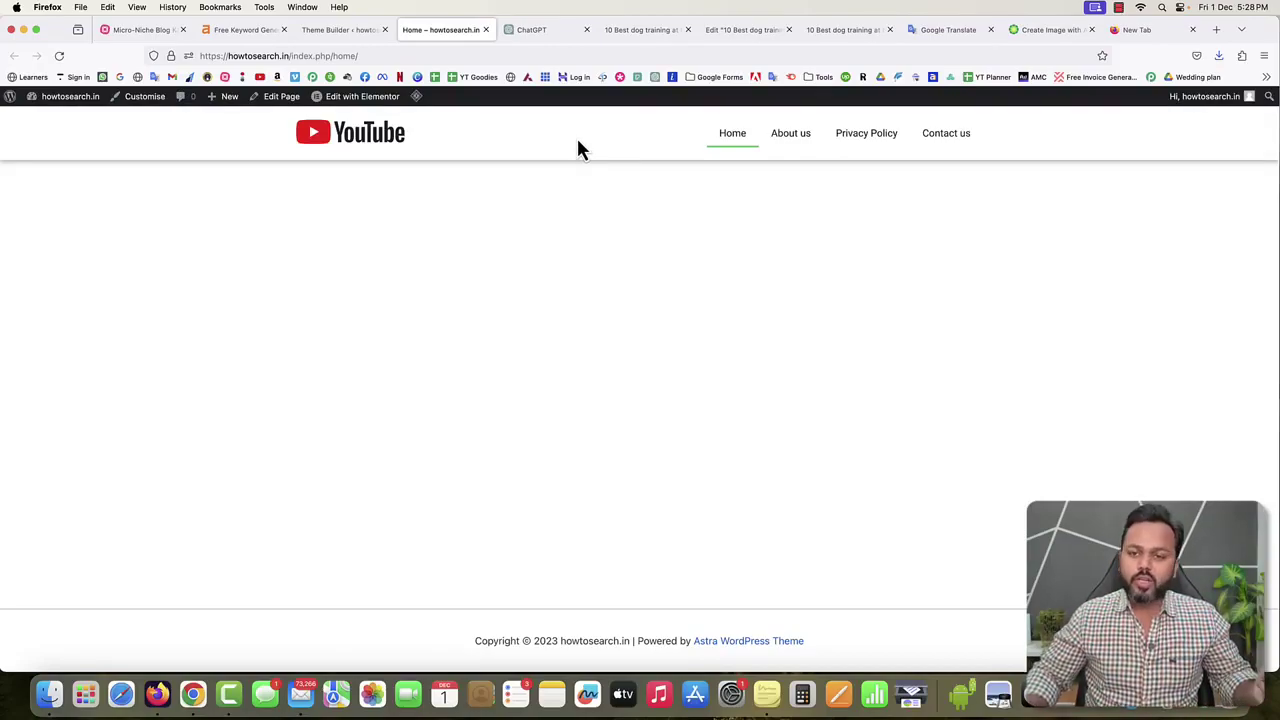
Scroll through the '10 Best dog training at home' post and back to the top.
click(648, 30)
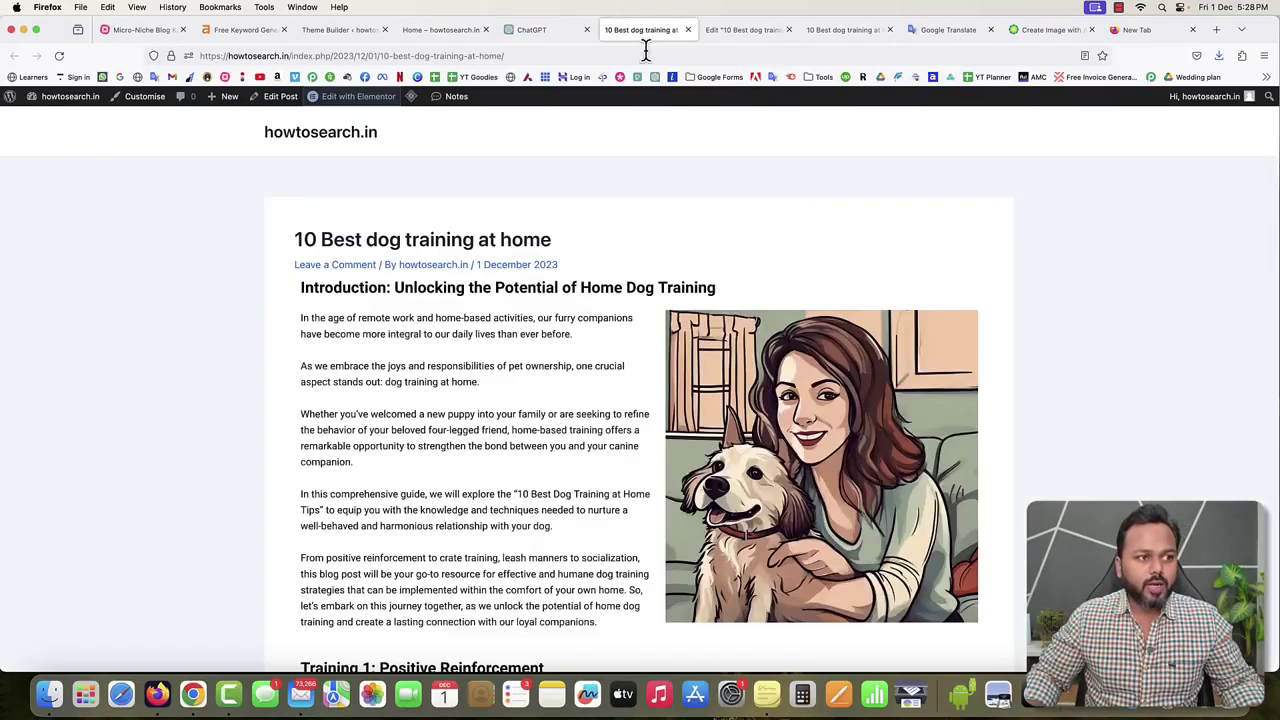
scroll(545, 335, down, 3)
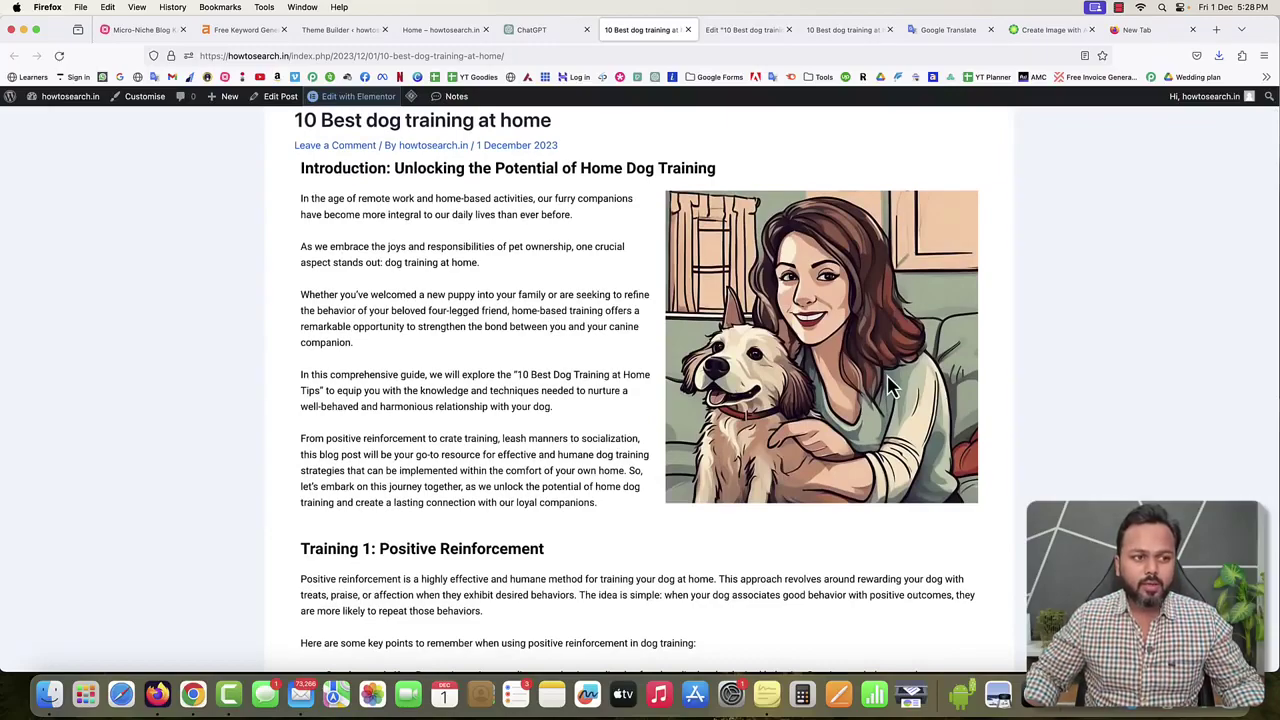
scroll(890, 388, down, 10)
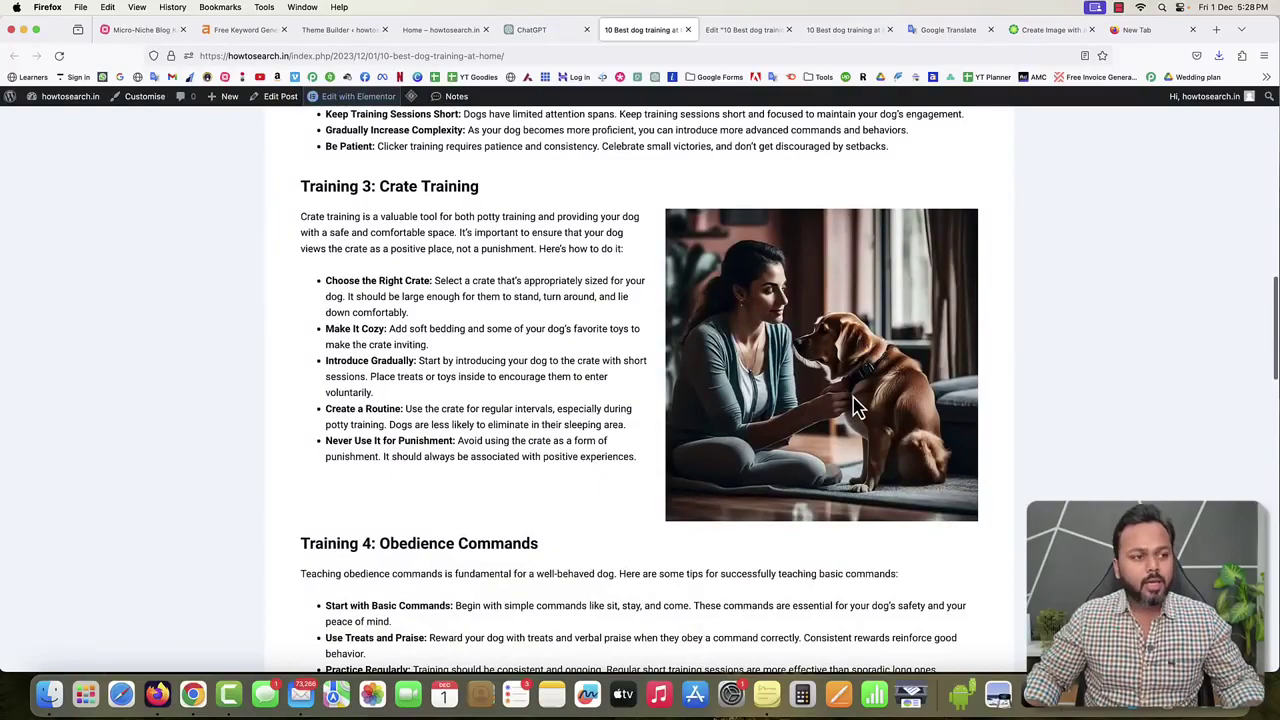
scroll(855, 405, up, 10)
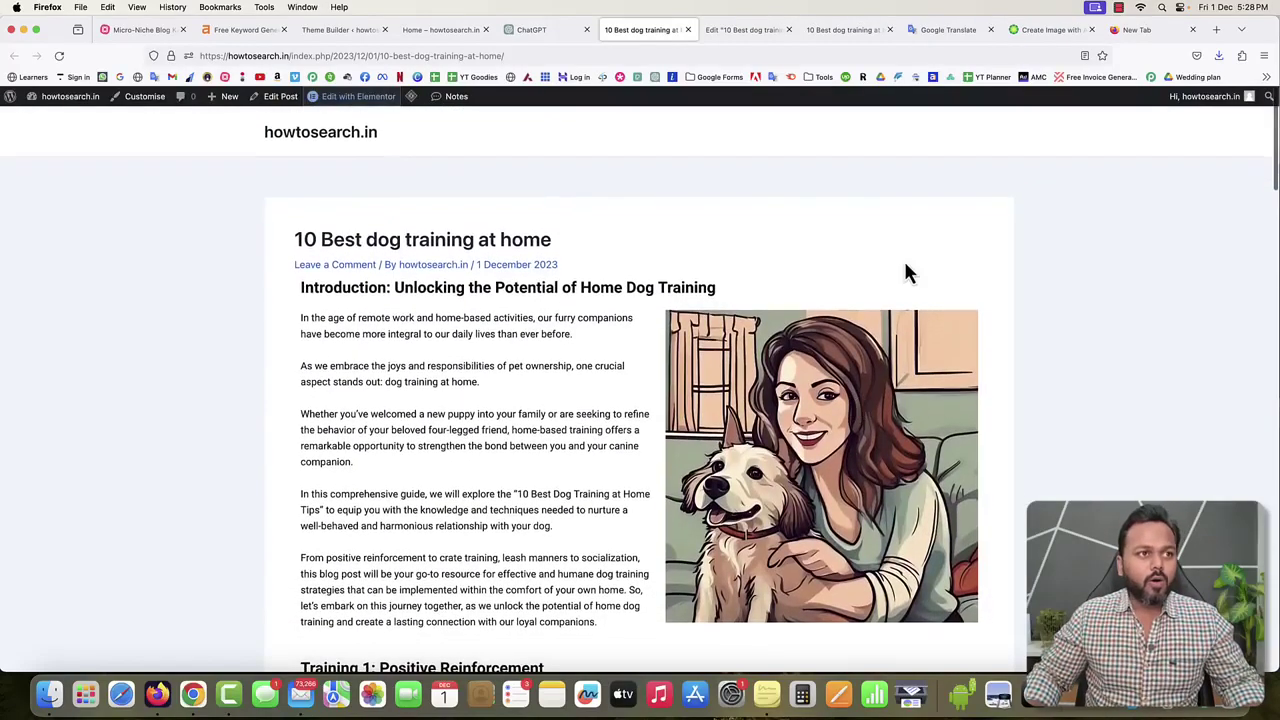